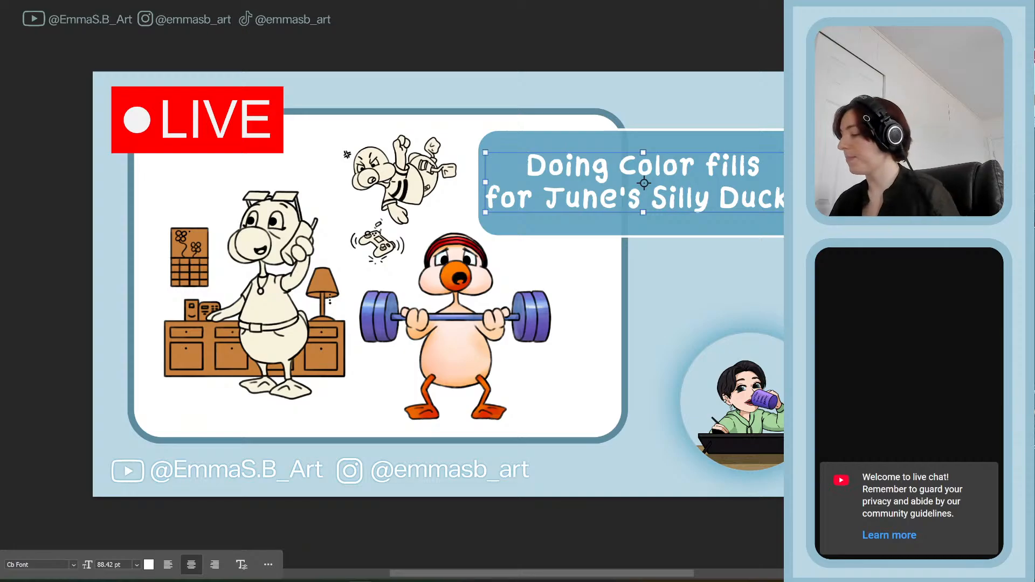
- Finish editing the thumbnail's title text about color fills for June's silly ducks
click(534, 57)
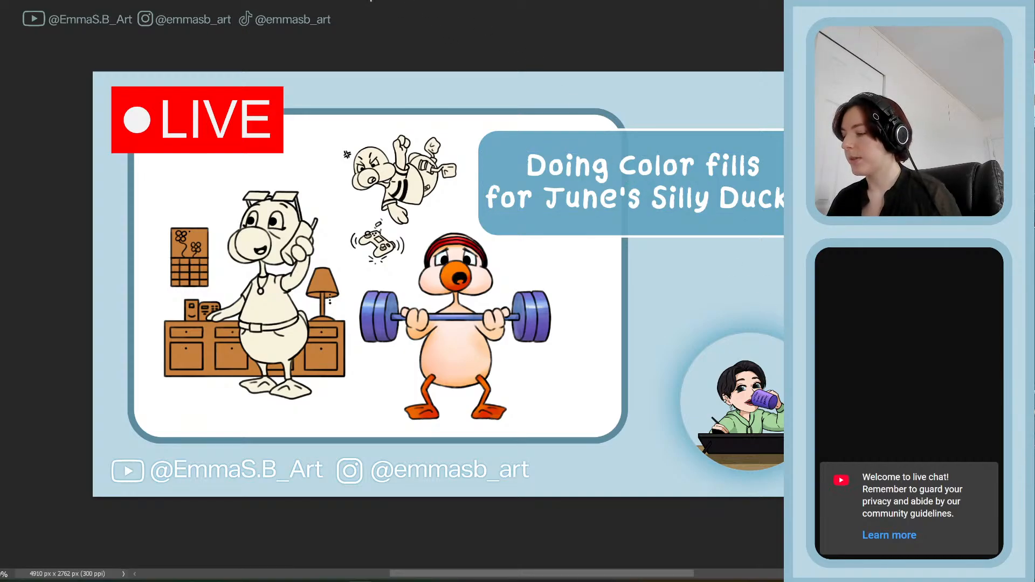
click(383, 33)
click(583, 200)
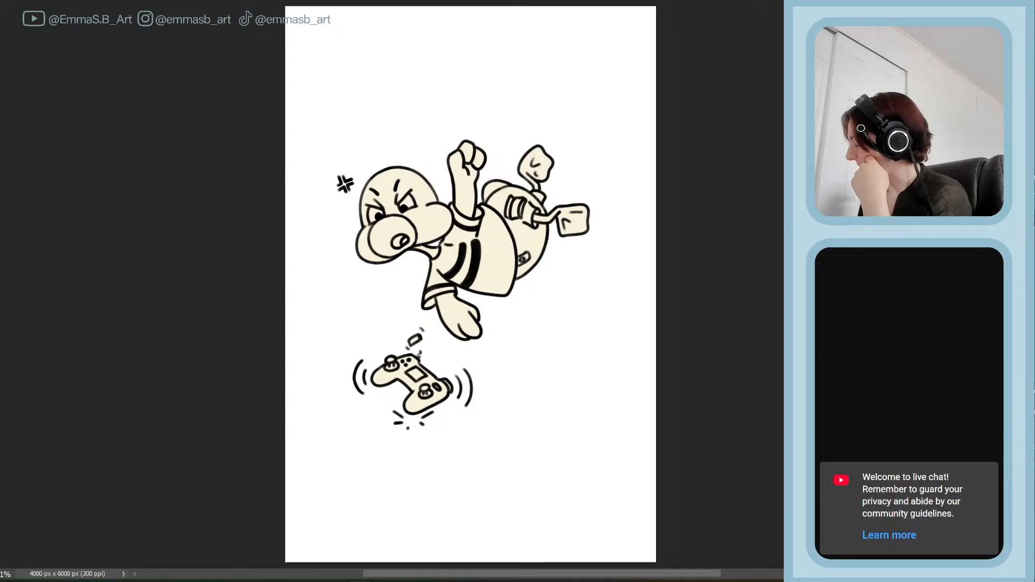
- Exit Free Transform on the weightlifting duck, select the Brush tool, and move the contextual task bar clear of the status bar
key(ctrl+t)
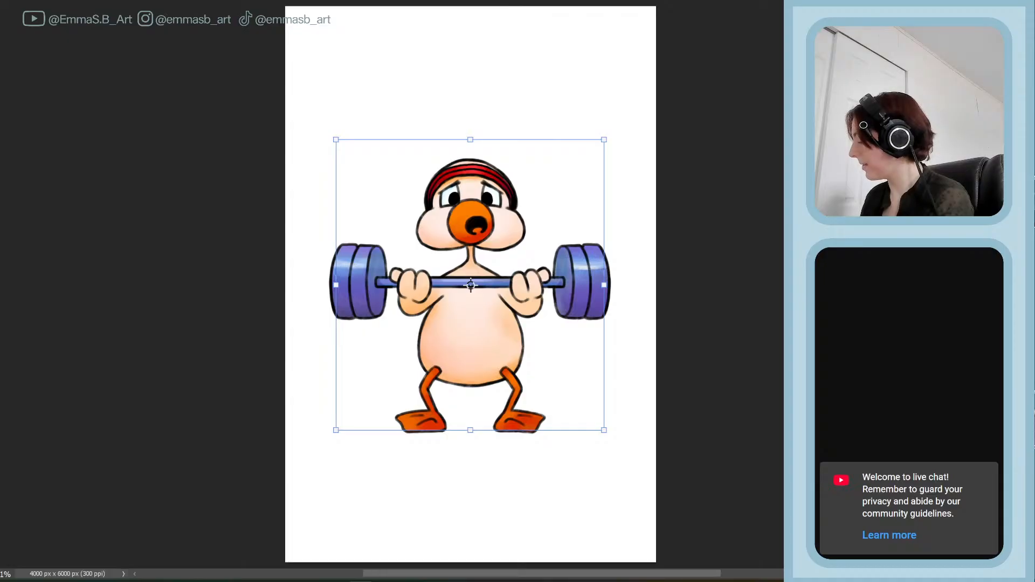
click(471, 322)
key(b)
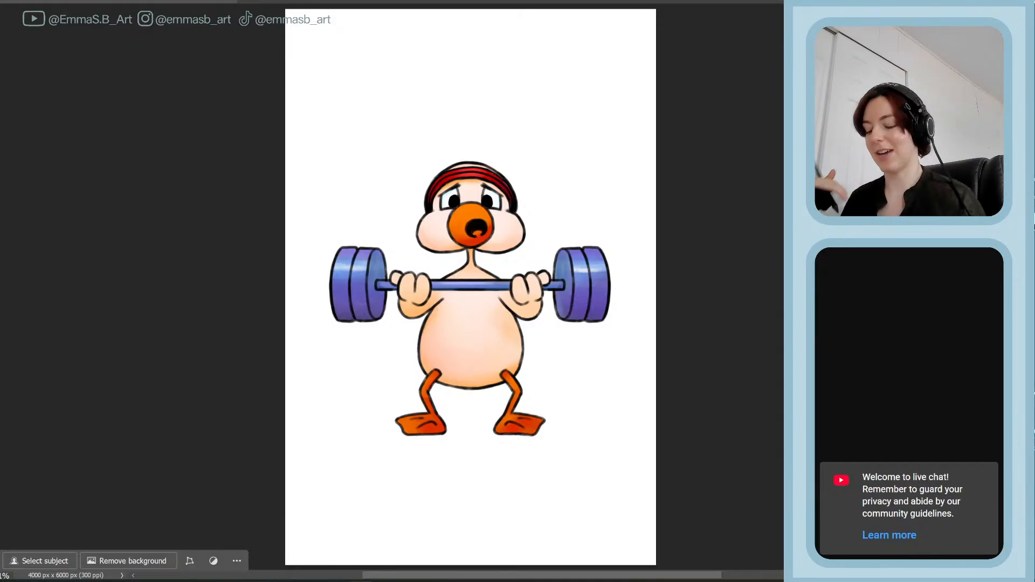
drag(1, 569, 12, 551)
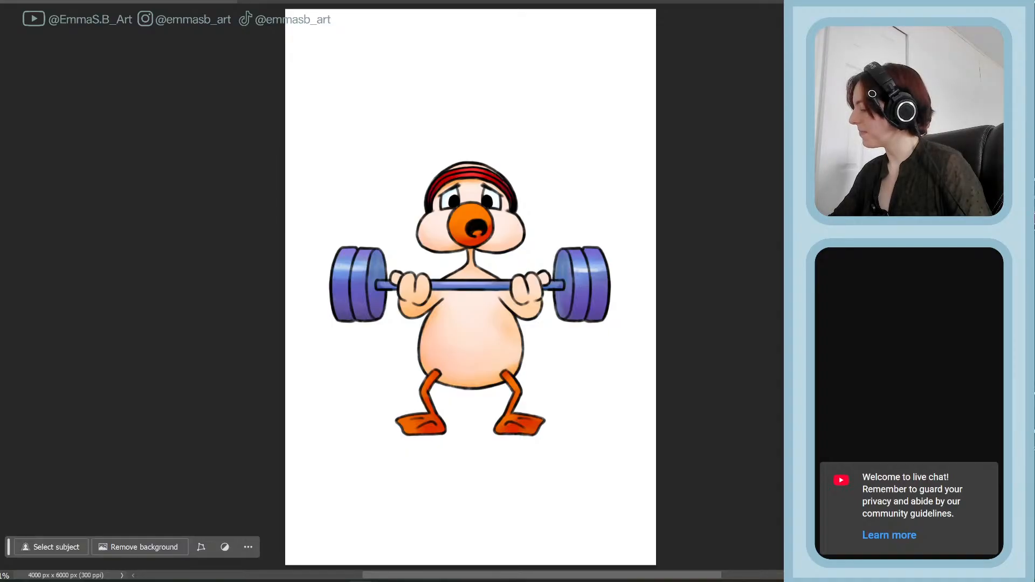
- Paint the weightlifting duck's tongue magenta inside its open mouth and save the drawing
key(ctrl+plus)
key(ctrl+plus)
key(ctrl+plus)
key(ctrl+plus)
key(ctrl+plus)
key(ctrl+plus)
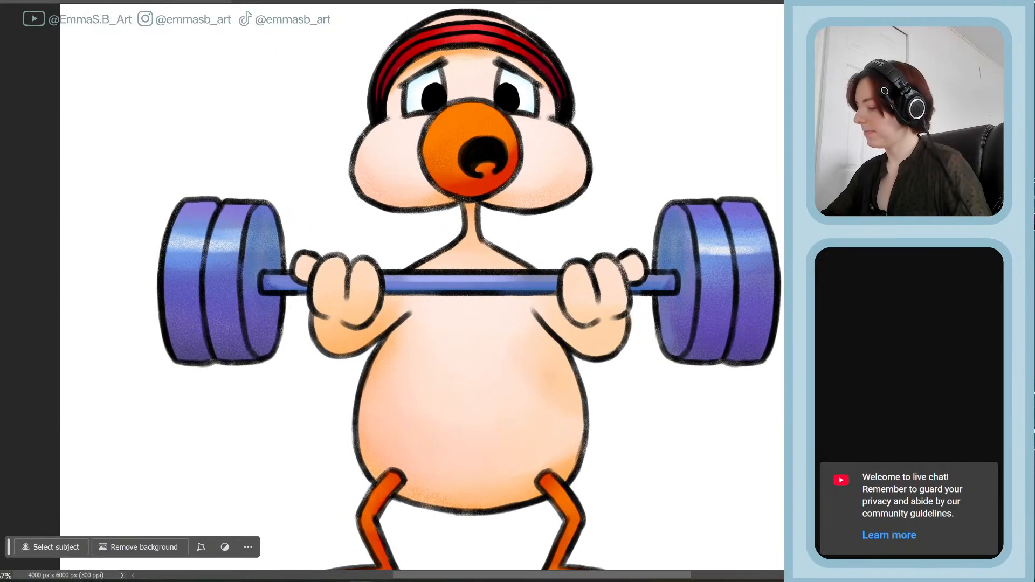
scroll(393, 287, up, 8)
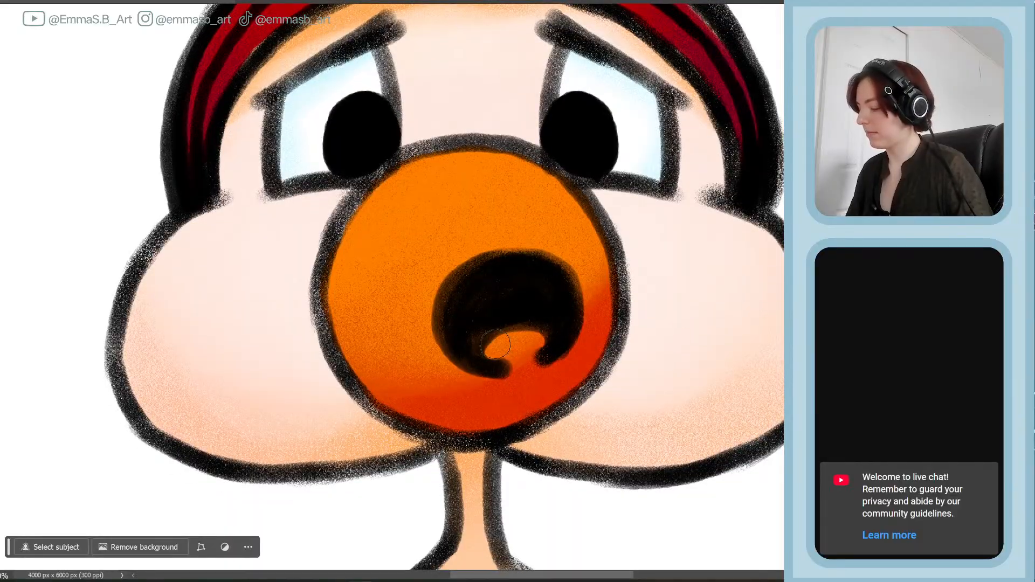
mouse_move(493, 341)
mouse_down()
mouse_move(535, 330)
mouse_move(521, 336)
mouse_move(540, 343)
mouse_move(492, 351)
mouse_move(542, 333)
mouse_up()
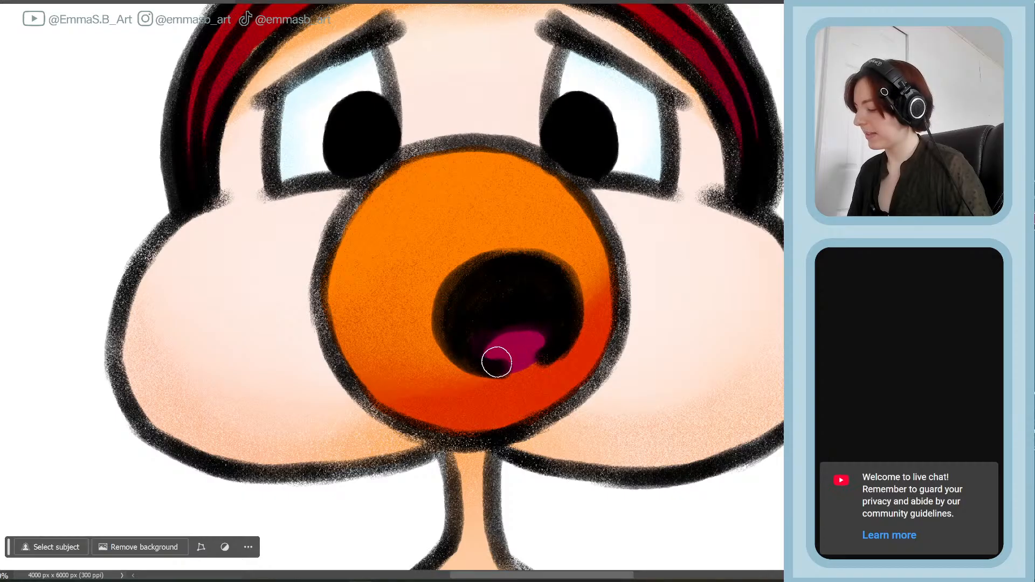
drag(539, 348, 497, 366)
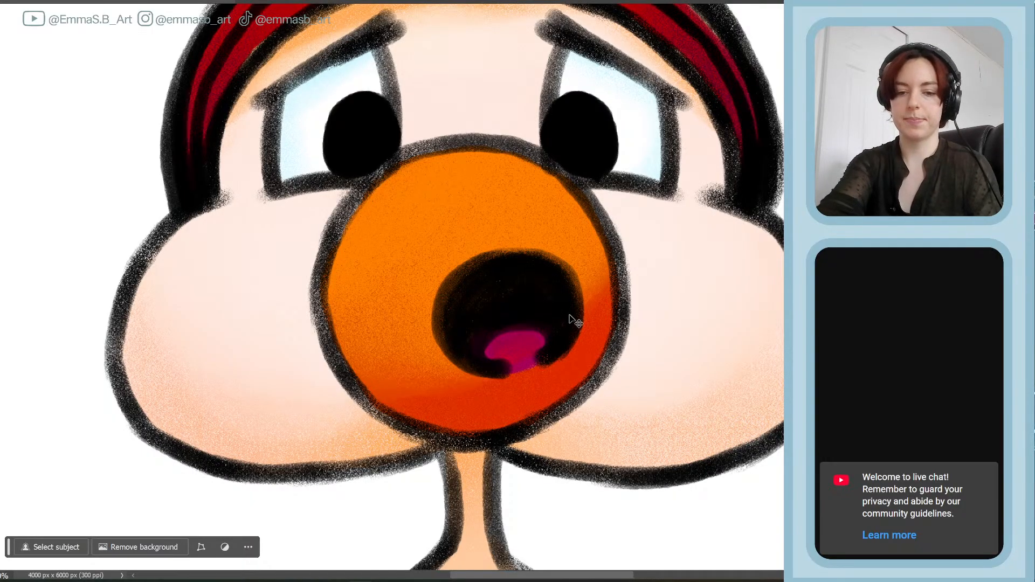
key(ctrl+0)
key(ctrl+s)
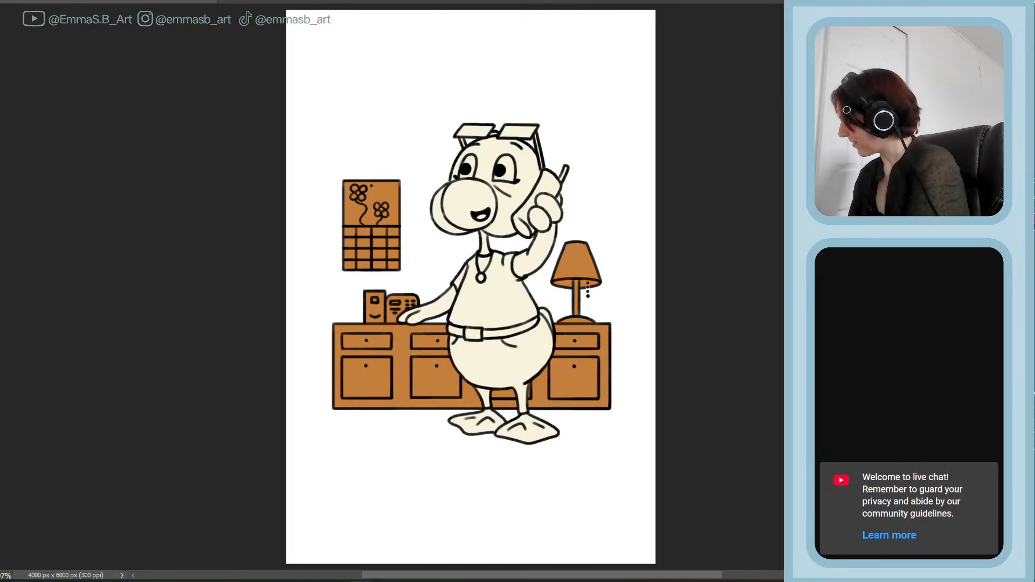
- Hide and show the cream base fill of the duck on the phone to check its layer
key(ctrl+comma)
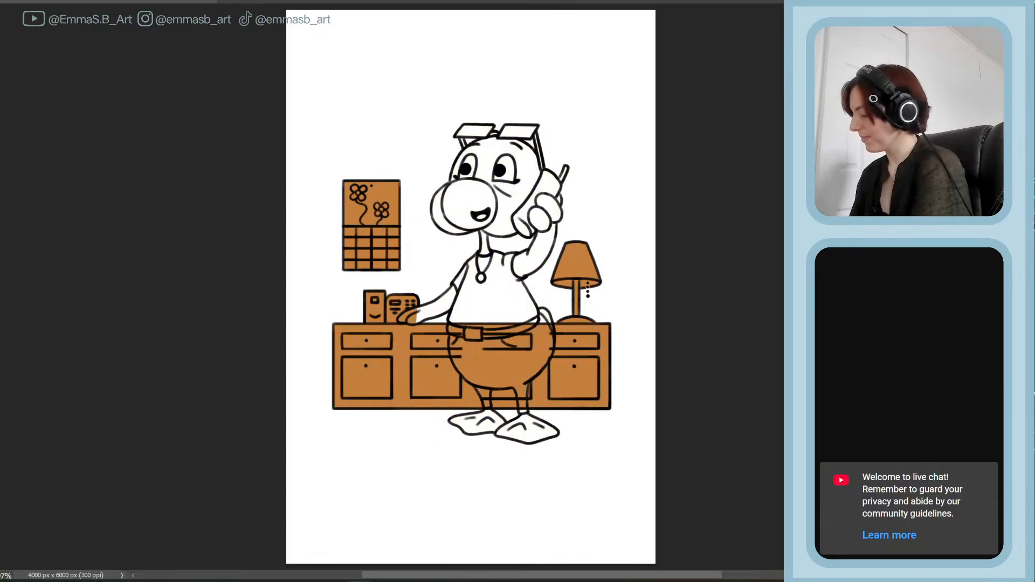
key(ctrl+comma)
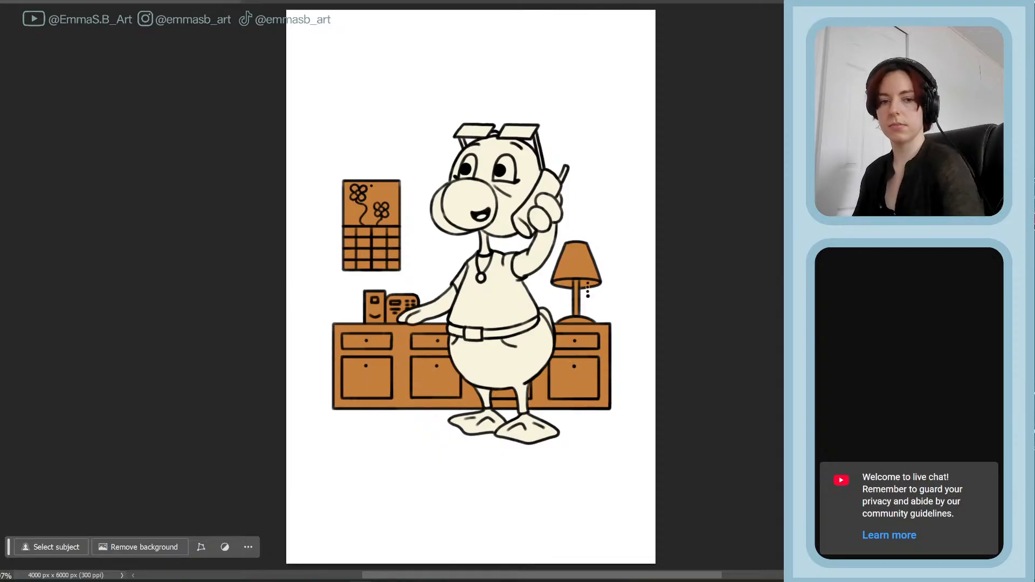
- Sample the brown of the cabinet and set up a much larger shading brush from the brush presets
alt+click(580, 383)
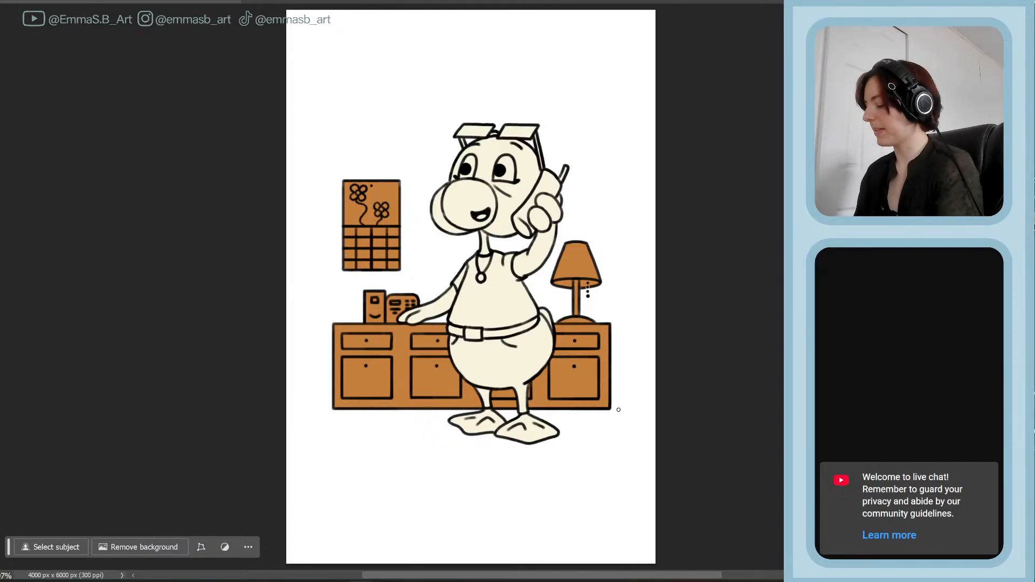
key(bracketright)
key(bracketright)
key(bracketright)
key(bracketright)
key(bracketright)
key(bracketright)
key(bracketright)
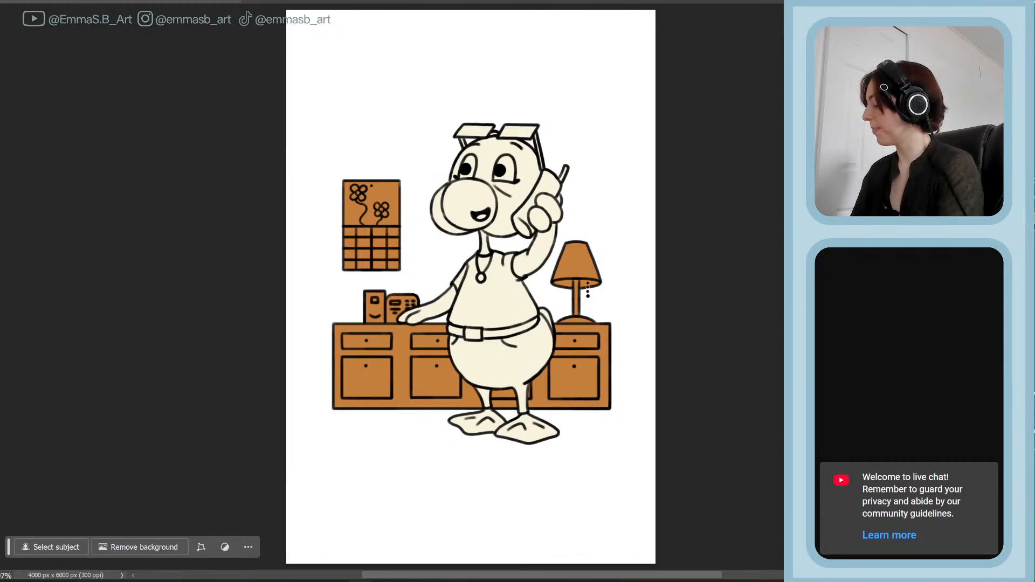
key(F5)
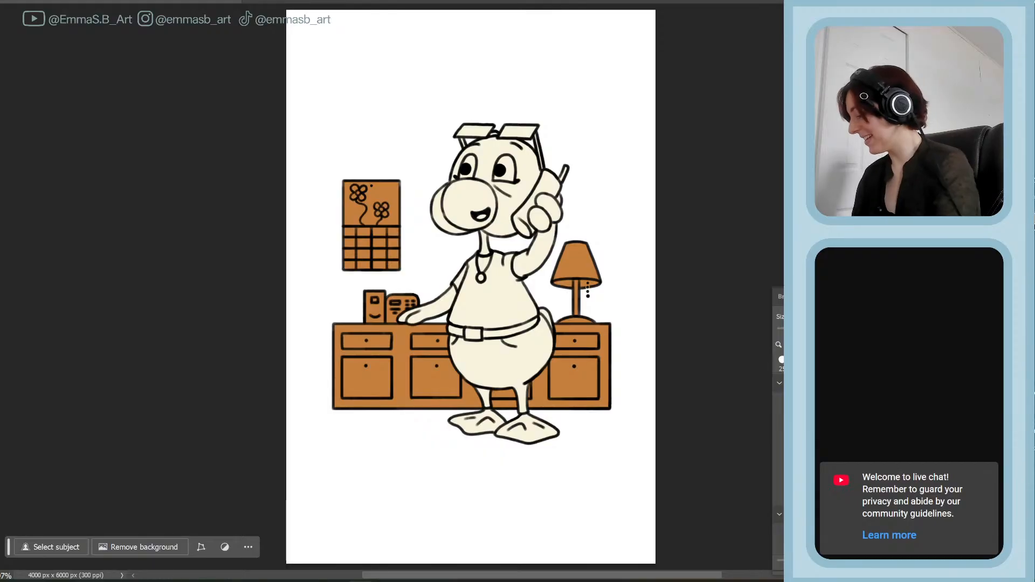
scroll(779, 464, down, 6)
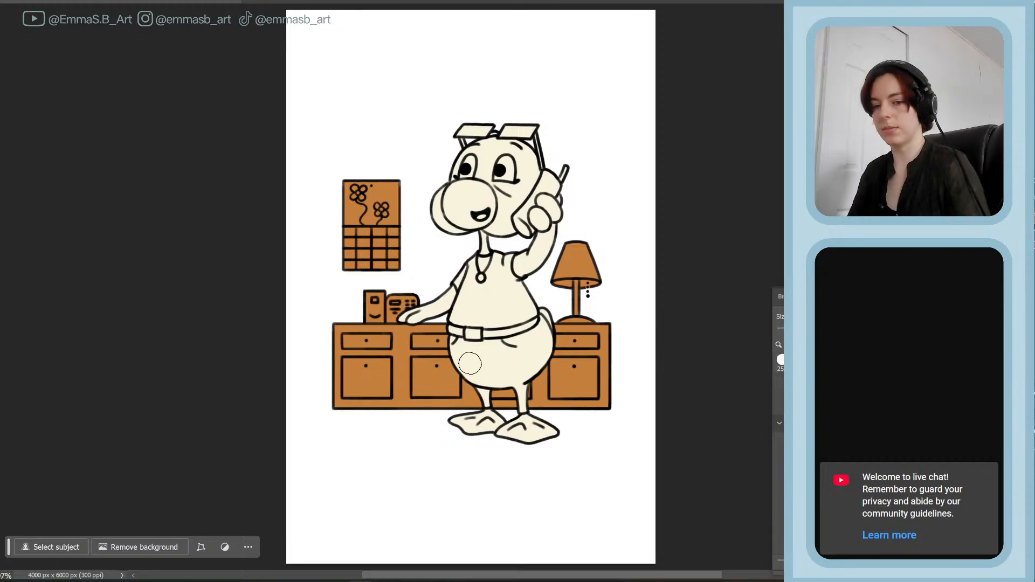
key(bracketright)
key(bracketright)
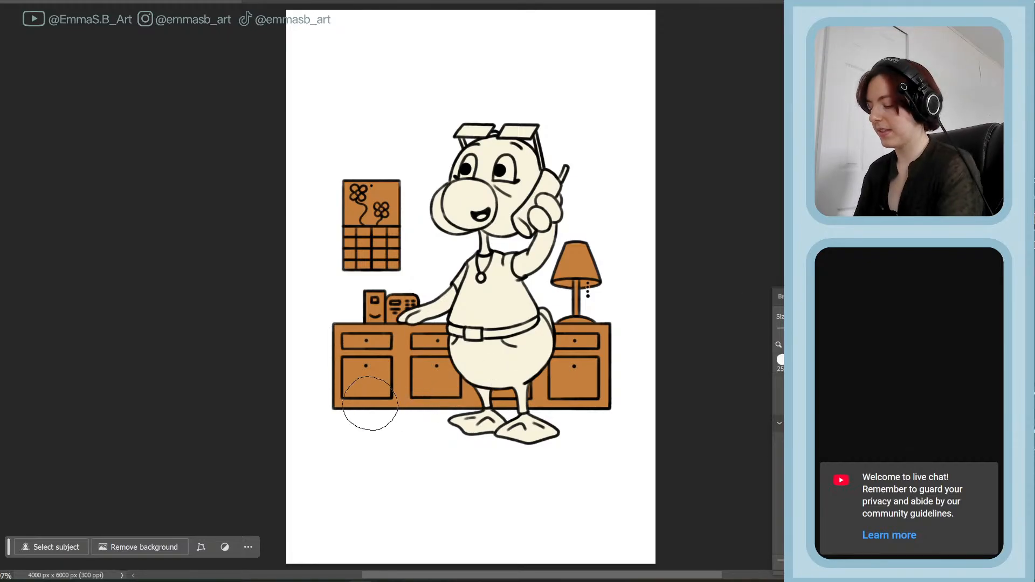
- Shade the lower part of the cabinet reddish orange, clipping the shading layer to the furniture's base fill
mouse_move(370, 404)
mouse_down()
mouse_move(340, 369)
mouse_move(383, 393)
mouse_move(385, 414)
mouse_up()
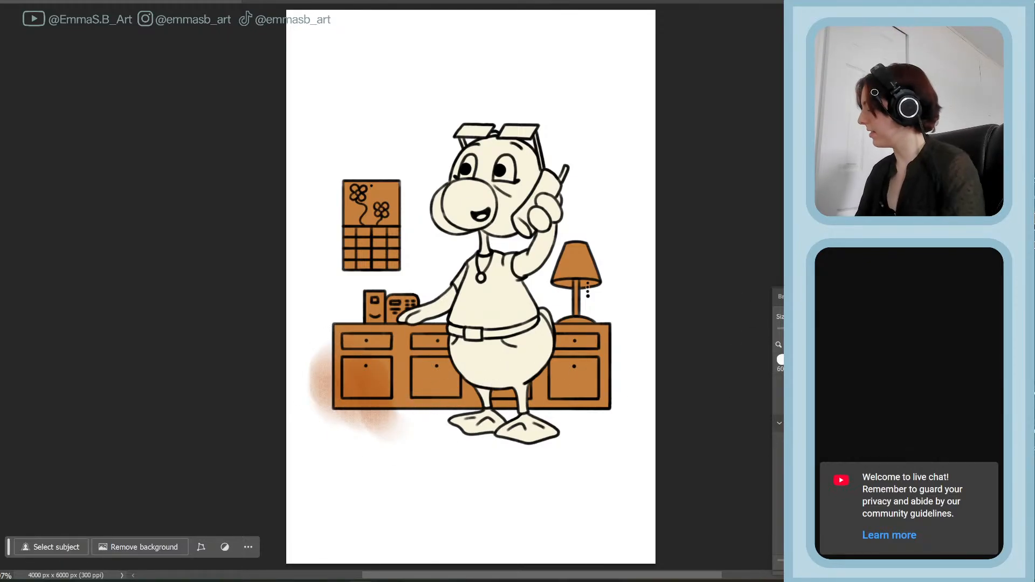
key(ctrl+alt+g)
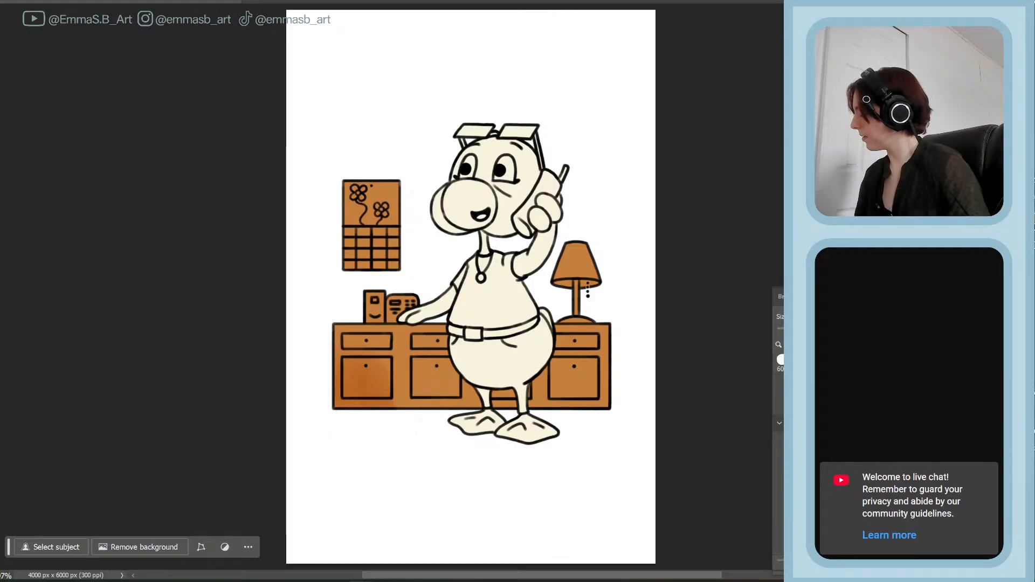
mouse_move(381, 406)
mouse_down()
mouse_move(444, 411)
mouse_move(452, 388)
mouse_move(458, 400)
mouse_move(623, 390)
mouse_move(582, 391)
mouse_move(596, 406)
mouse_up()
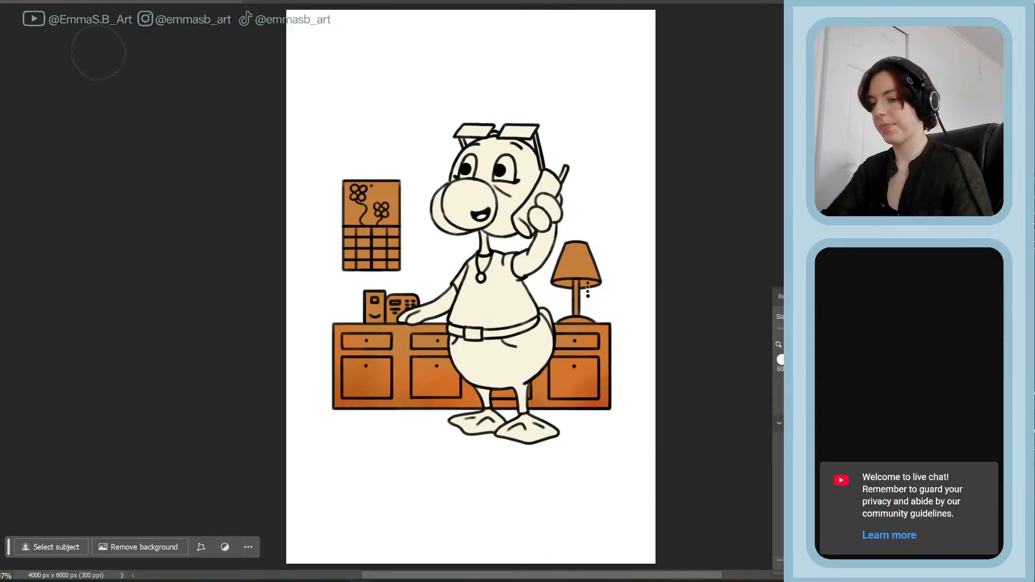
- Restore the maximized window down and narrow it so the desktop behind it shows
click(13, 1)
click(61, 89)
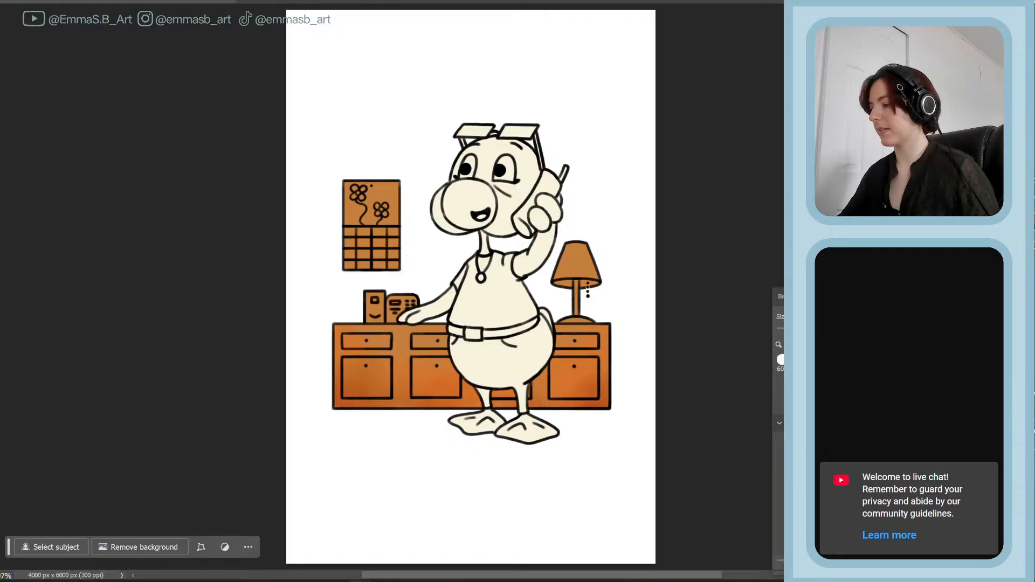
drag(305, 0, 0, 213)
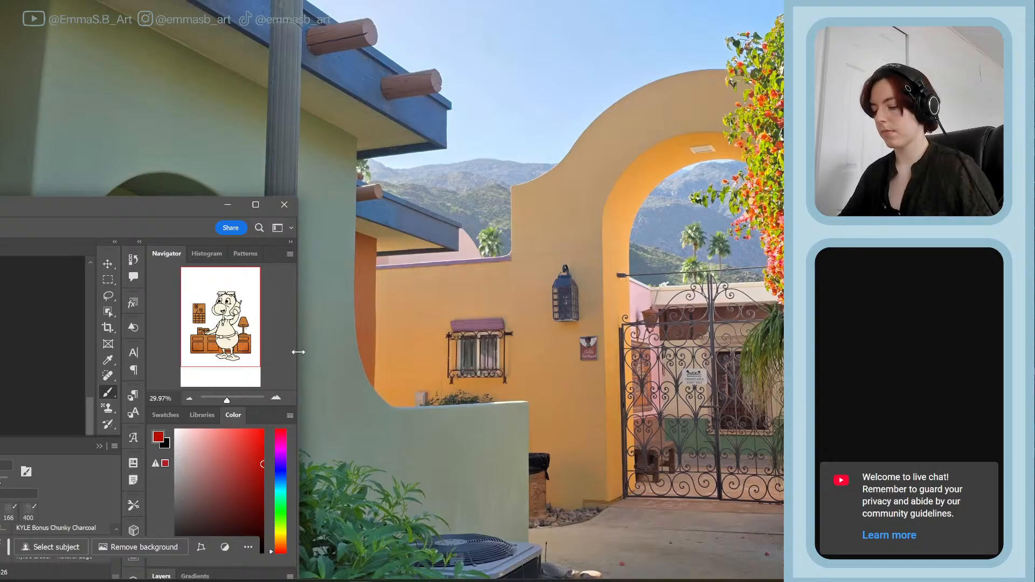
drag(297, 351, 2, 351)
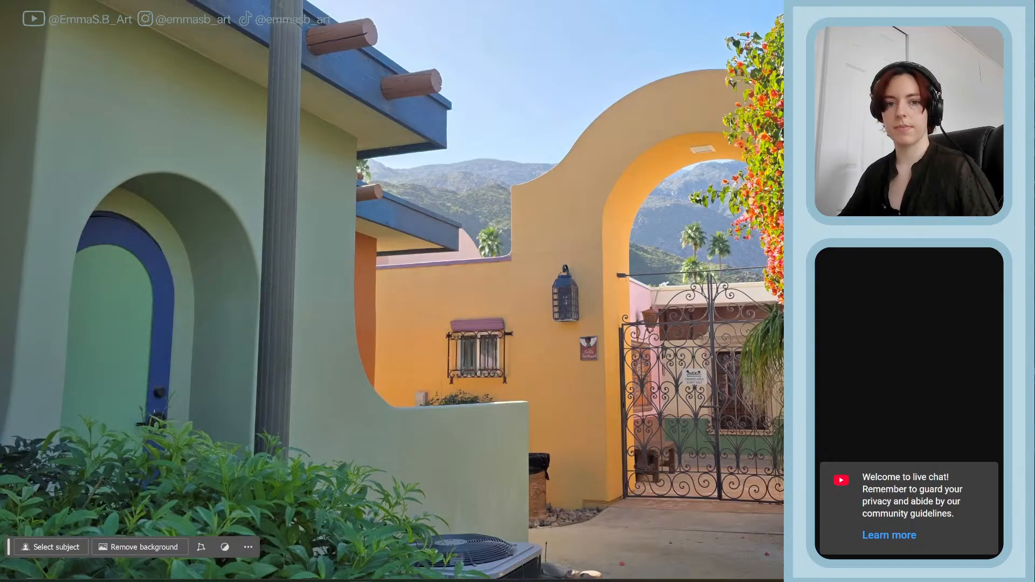
drag(3, 351, 0, 351)
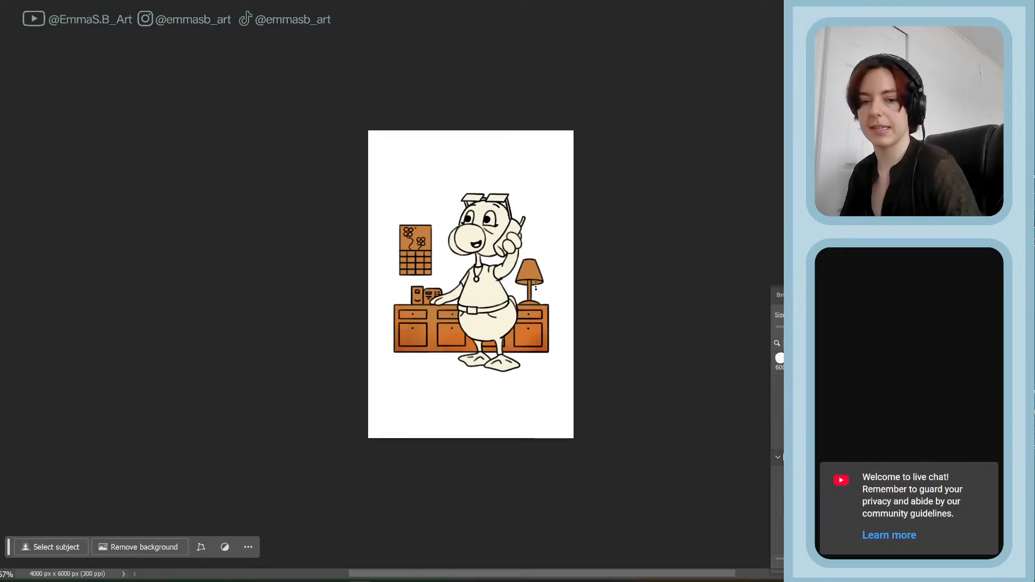
- Hide and show the cabinet's shading layer to compare it with the flat brown fill
key(ctrl+comma)
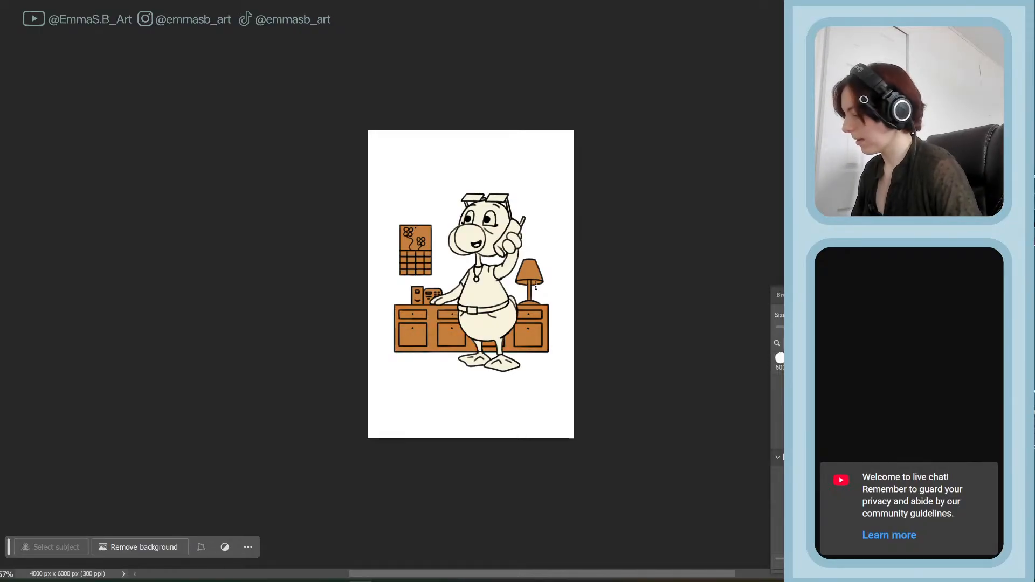
key(ctrl+comma)
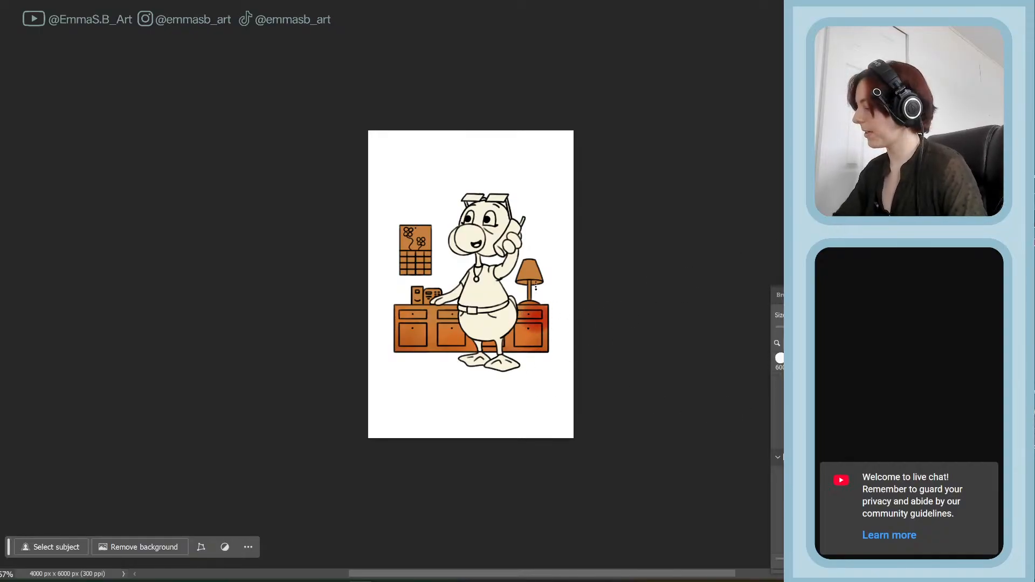
- Undo the red patch at the cabinet's far end, tint its upper part yellow-orange, and save the drawing
key(ctrl+plus)
key(ctrl+plus)
key(ctrl+plus)
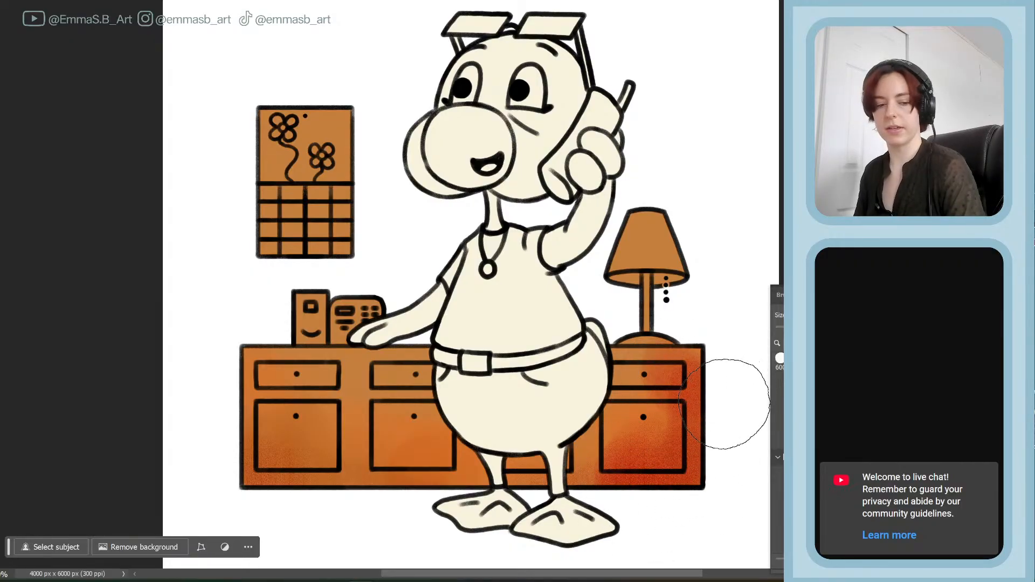
key(ctrl+z)
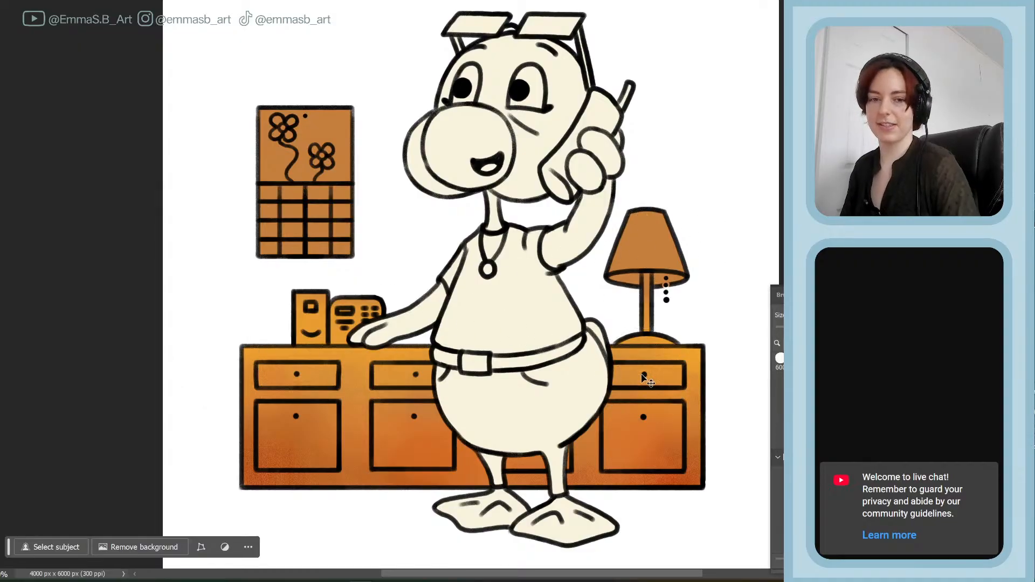
key(ctrl+s)
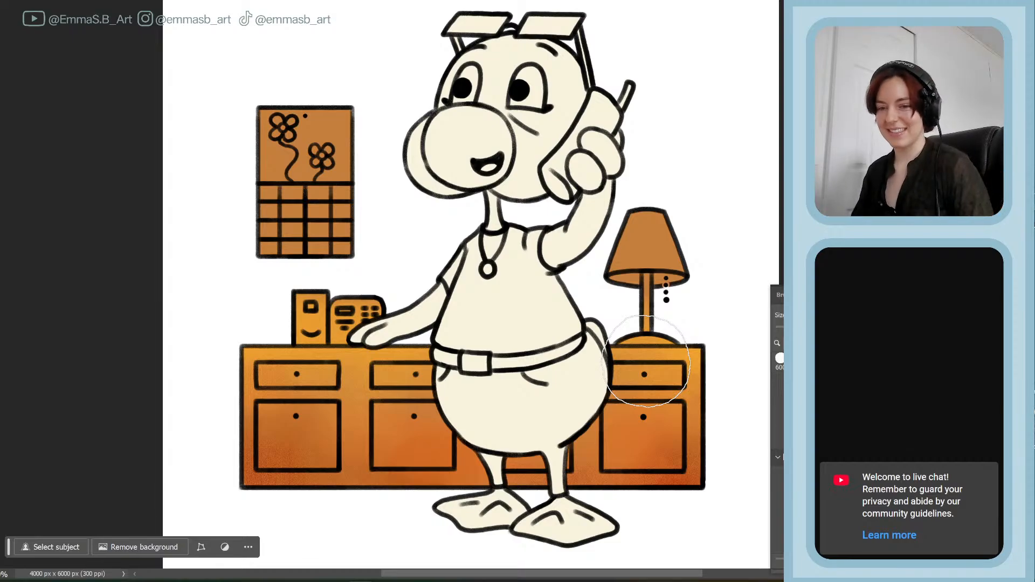
- Try painting the lampshade green with a smaller brush
key(bracketleft)
key(bracketleft)
key(bracketleft)
key(bracketleft)
key(bracketleft)
key(bracketleft)
key(bracketleft)
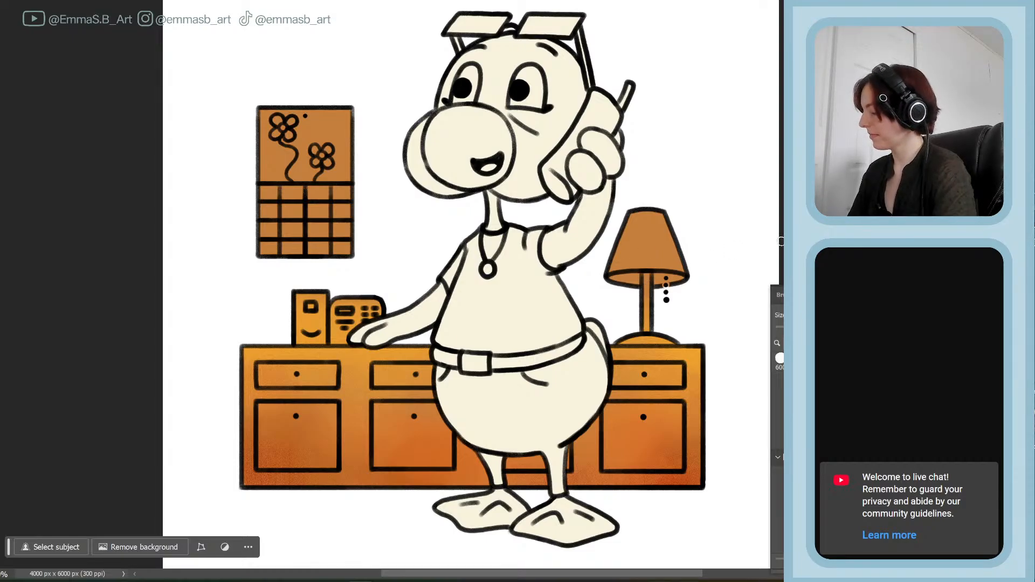
mouse_move(636, 215)
mouse_down()
mouse_move(618, 241)
mouse_move(671, 218)
mouse_move(612, 264)
mouse_move(621, 271)
mouse_move(663, 246)
mouse_move(653, 270)
mouse_move(691, 255)
mouse_up()
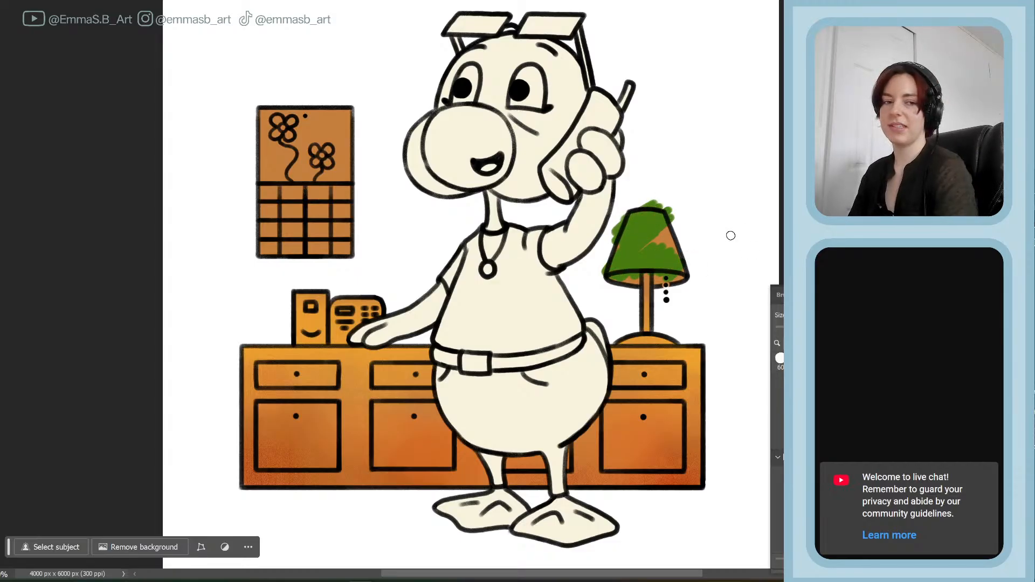
key(ctrl+z)
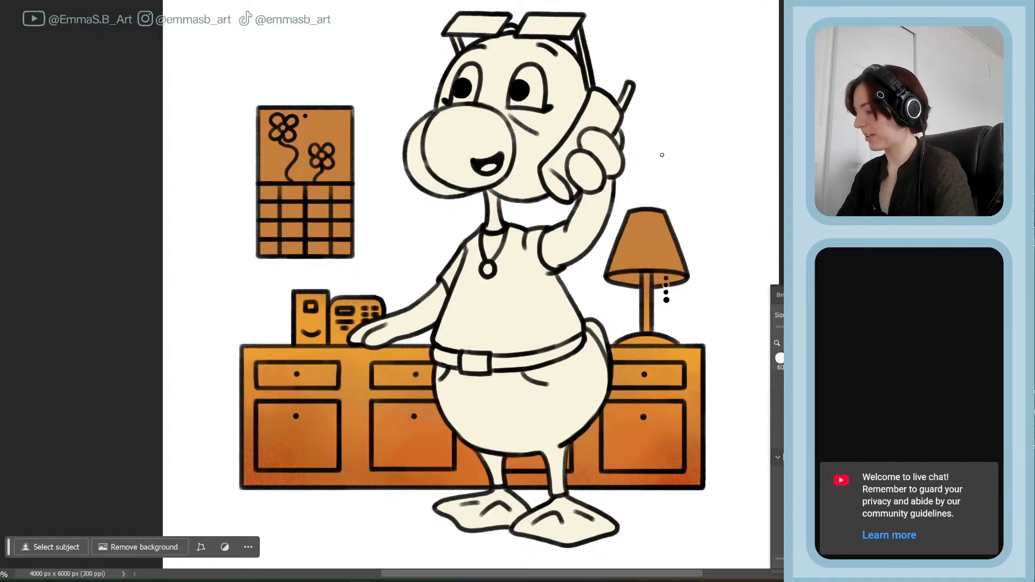
- Sketch a thin lamp above the existing one, with a green rectangular shade, a gray stem and a flat oval base
mouse_move(660, 154)
mouse_down()
mouse_move(732, 119)
mouse_move(720, 115)
mouse_move(758, 141)
mouse_up()
key(bracketleft)
key(bracketleft)
key(bracketleft)
key(bracketleft)
key(bracketleft)
key(bracketleft)
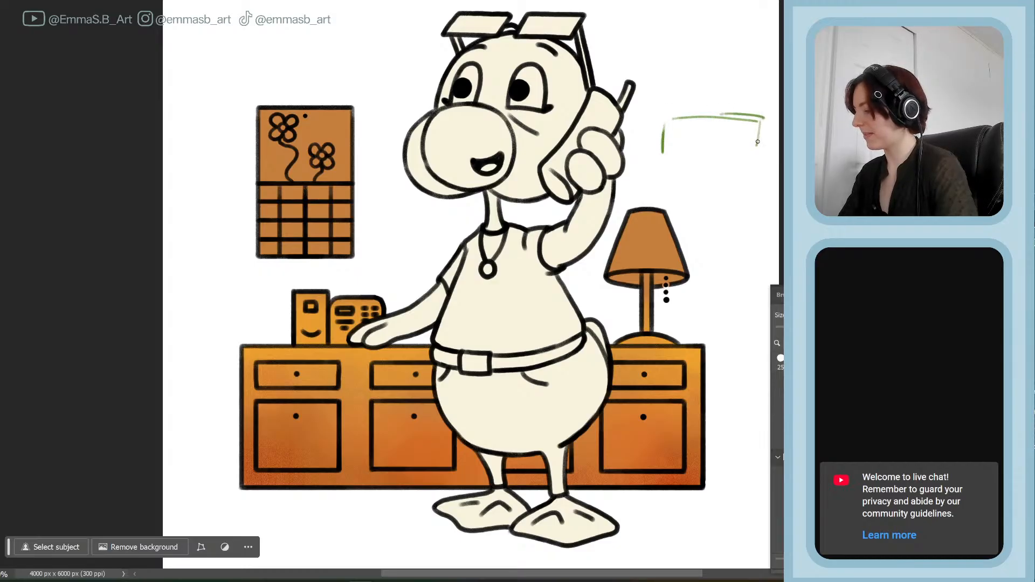
drag(662, 148, 761, 144)
mouse_move(760, 142)
mouse_down()
mouse_move(665, 152)
mouse_move(759, 157)
mouse_up()
mouse_move(761, 120)
mouse_down()
mouse_move(734, 118)
mouse_move(666, 120)
mouse_move(662, 152)
mouse_up()
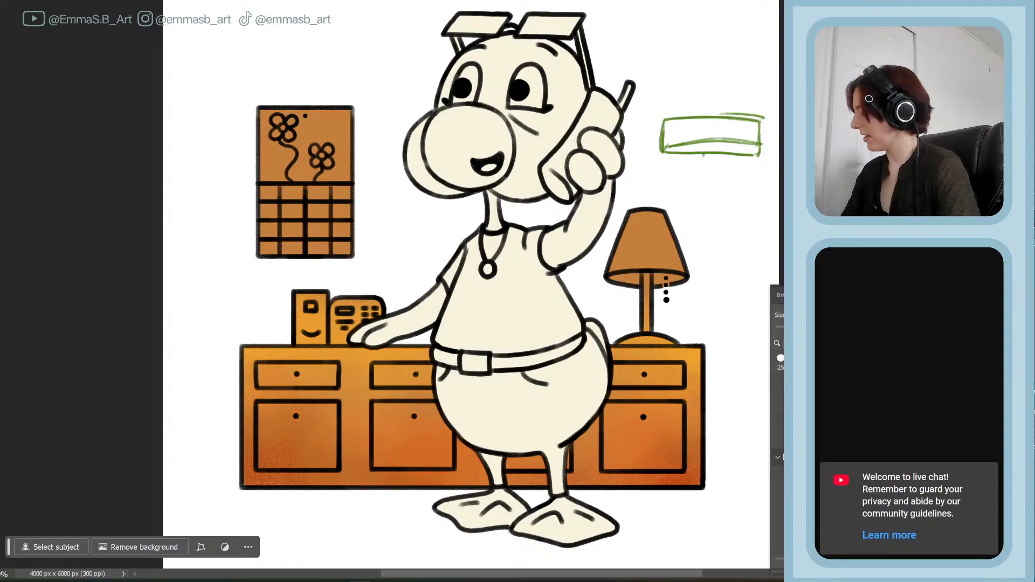
mouse_move(707, 153)
mouse_down()
mouse_move(712, 234)
mouse_move(692, 235)
mouse_move(698, 226)
mouse_up()
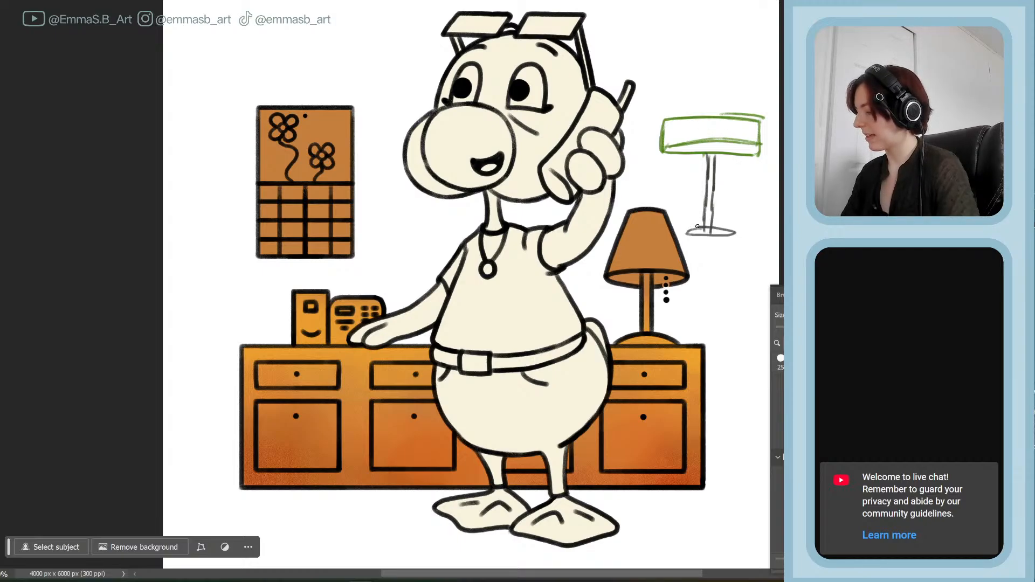
- Add a three-dot pull chain hanging below the green lampshade's outer end
click(745, 150)
click(745, 161)
click(745, 171)
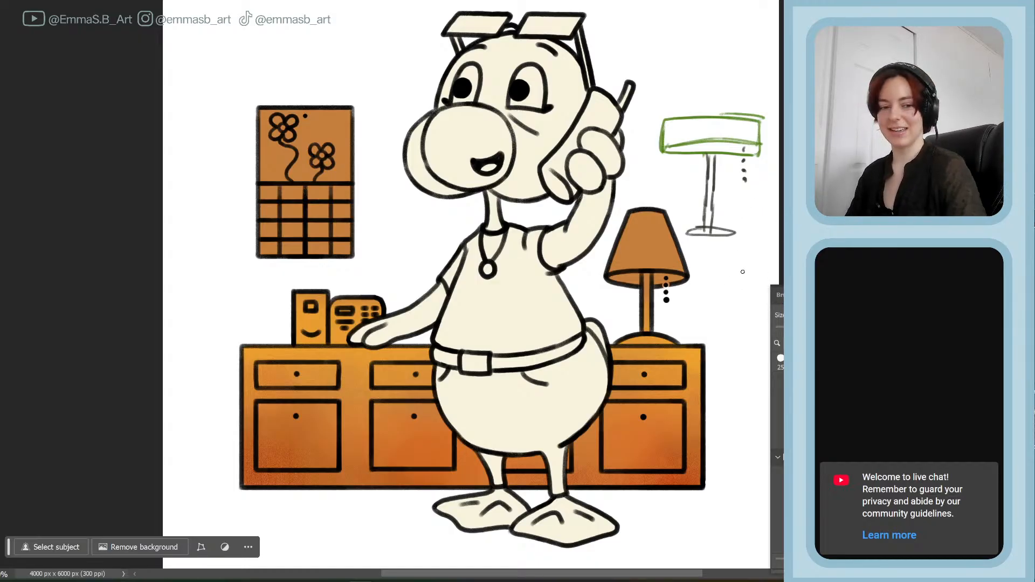
- Undo the entire green-shaded lamp sketch, including its pull chain, stem and base
key(ctrl+z)
key(ctrl+z)
key(ctrl+z)
key(ctrl+z)
key(ctrl+z)
key(ctrl+z)
key(ctrl+z)
key(ctrl+z)
key(ctrl+z)
key(ctrl+z)
key(ctrl+z)
key(ctrl+z)
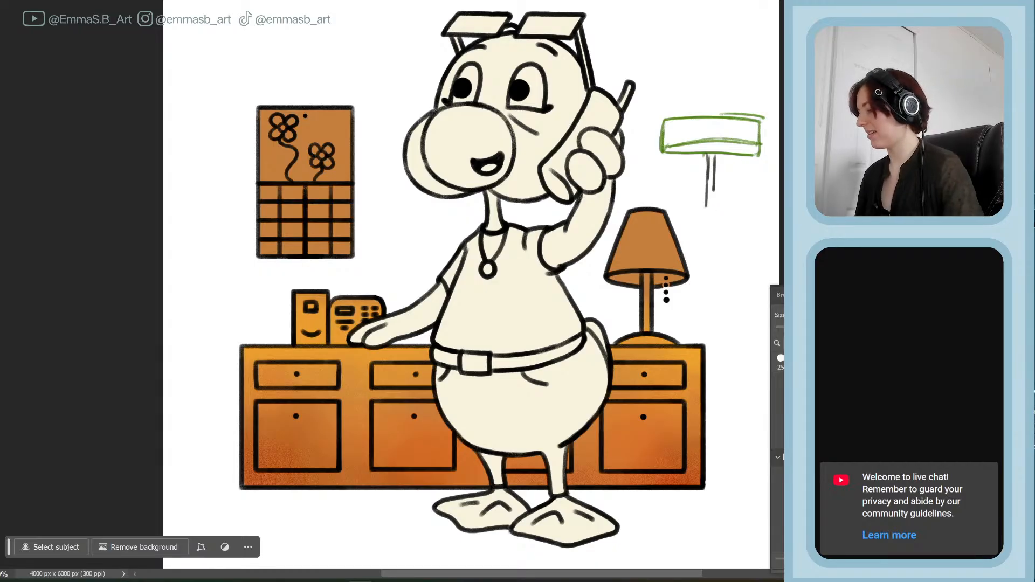
key(ctrl+z)
key(ctrl+z)
key(ctrl+z)
key(ctrl+z)
key(ctrl+z)
key(ctrl+z)
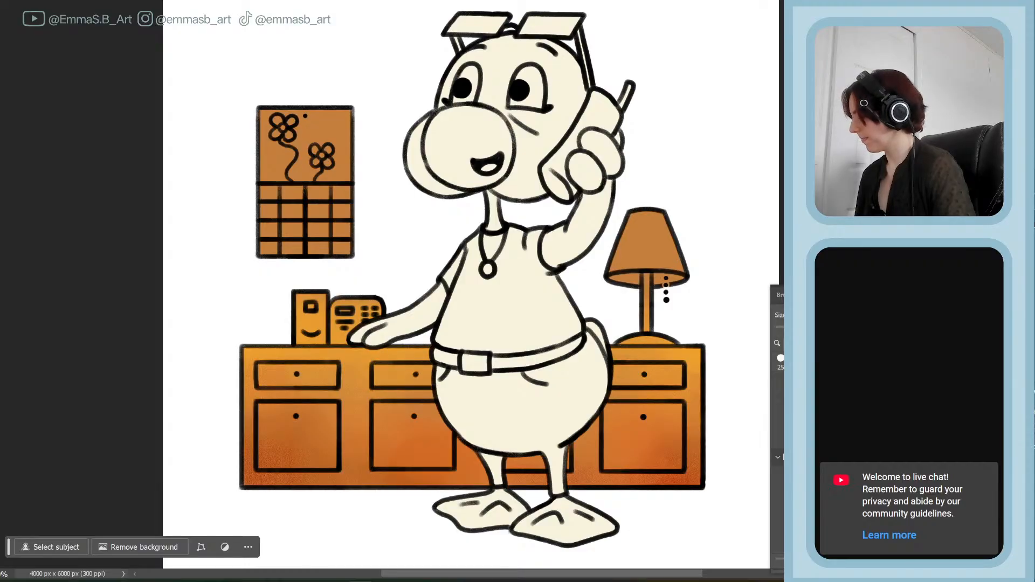
- Lasso and delete the old table lamp's line art and its color fill, and save the drawing
mouse_move(701, 156)
mouse_down()
mouse_move(601, 316)
mouse_move(737, 245)
mouse_up()
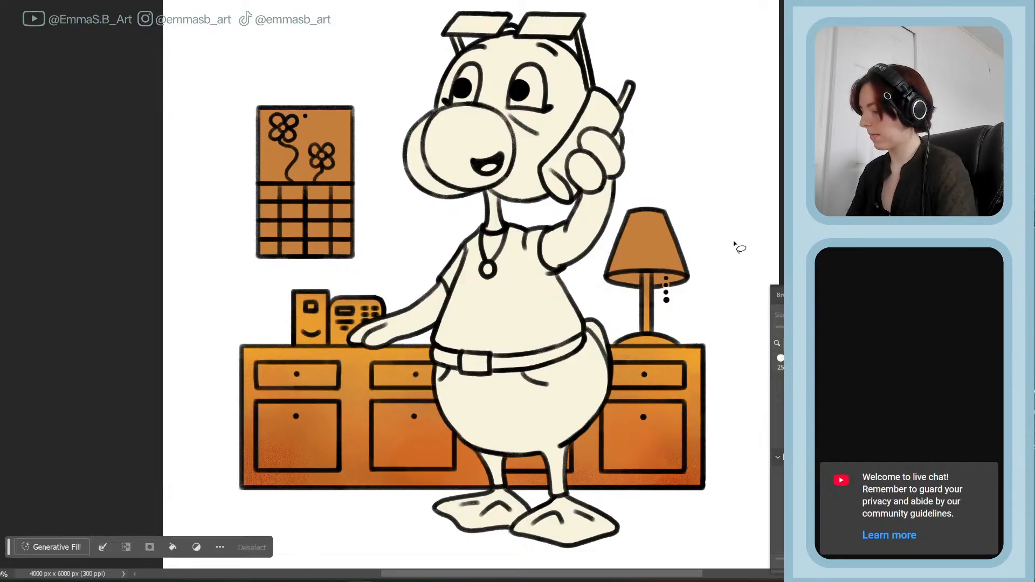
key(Delete)
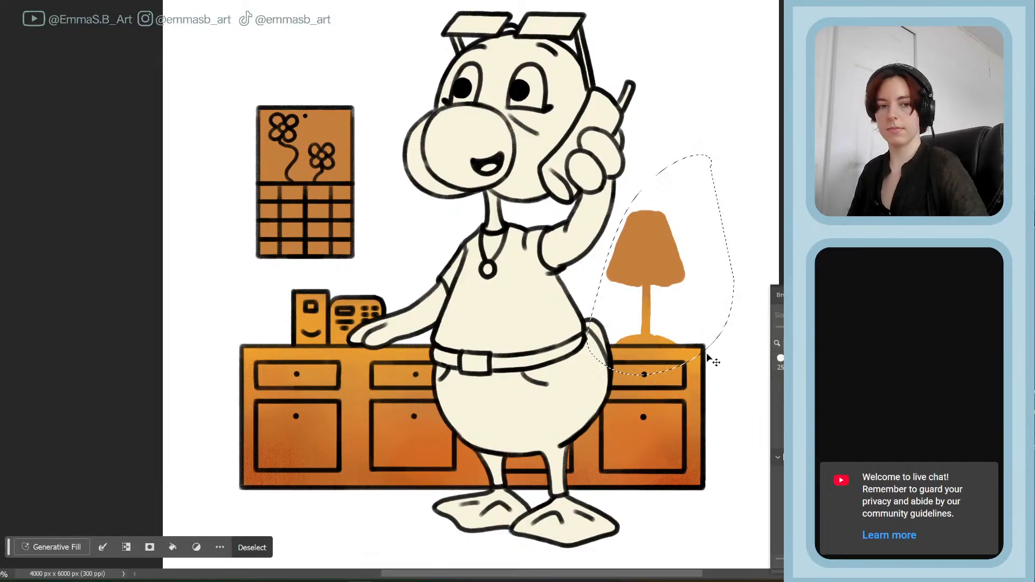
key(ctrl+d)
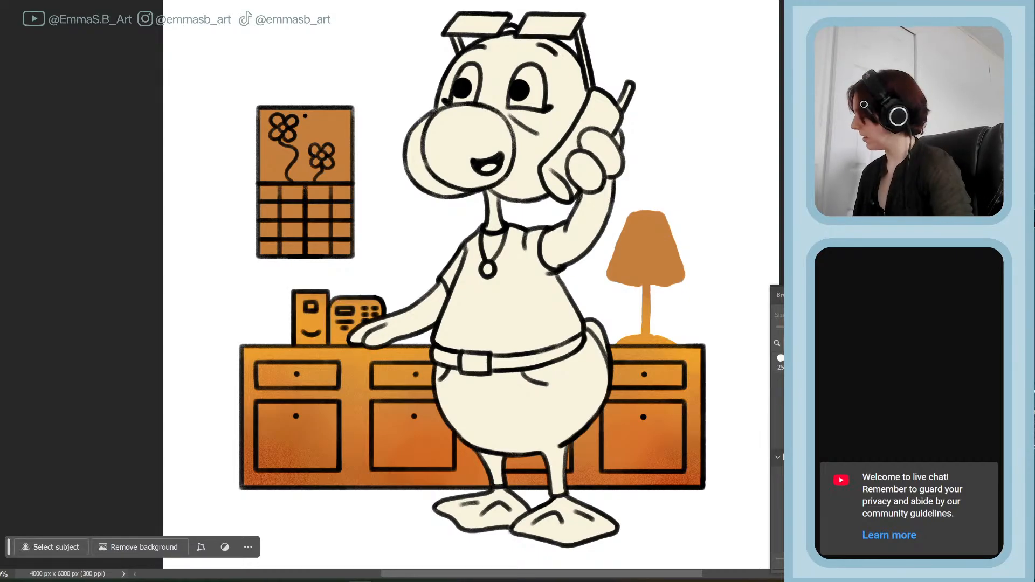
mouse_move(721, 184)
mouse_down()
mouse_move(707, 169)
mouse_move(593, 332)
mouse_move(621, 353)
mouse_move(688, 346)
mouse_move(746, 213)
mouse_up()
key(Delete)
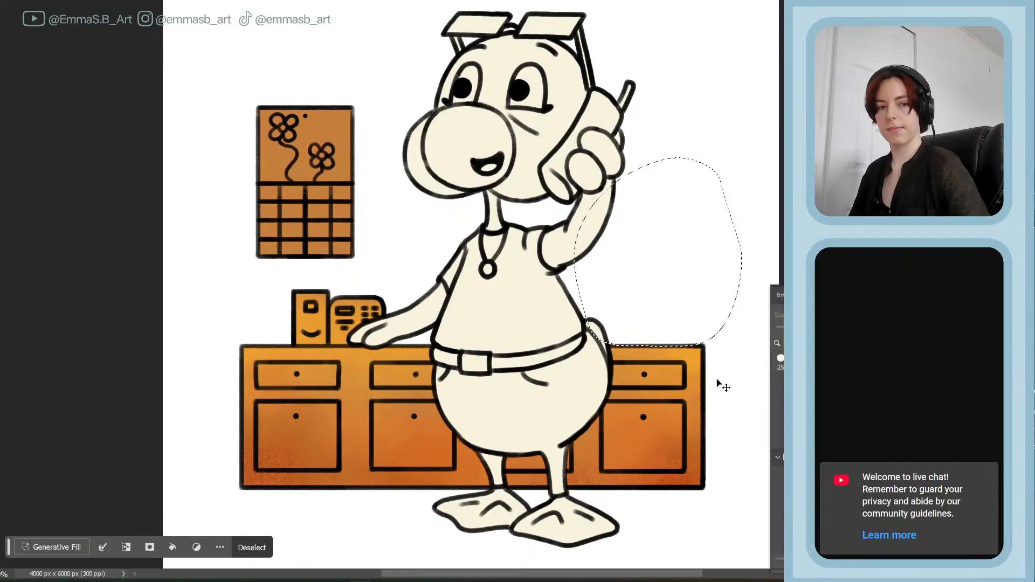
key(ctrl+d)
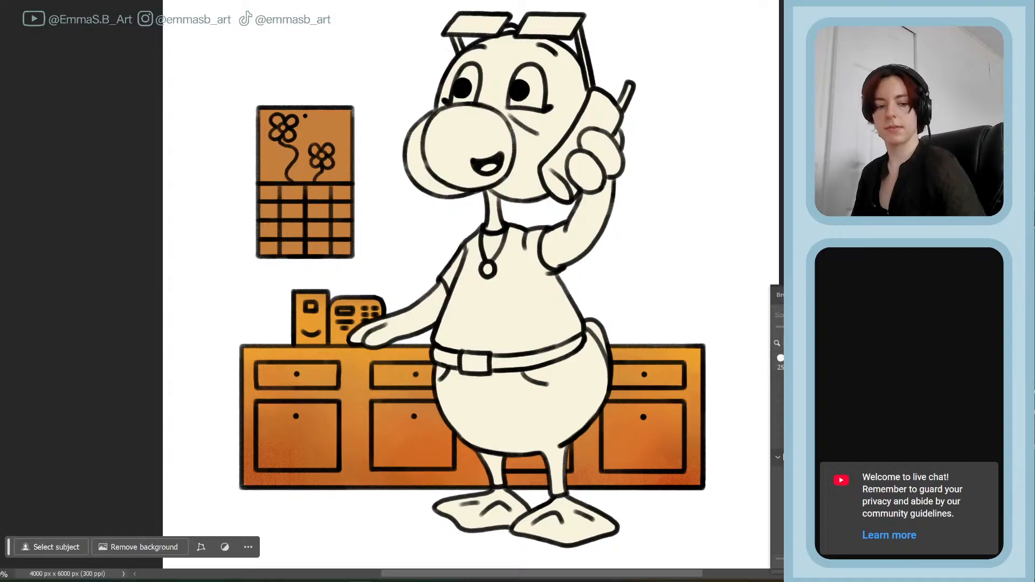
key(ctrl+s)
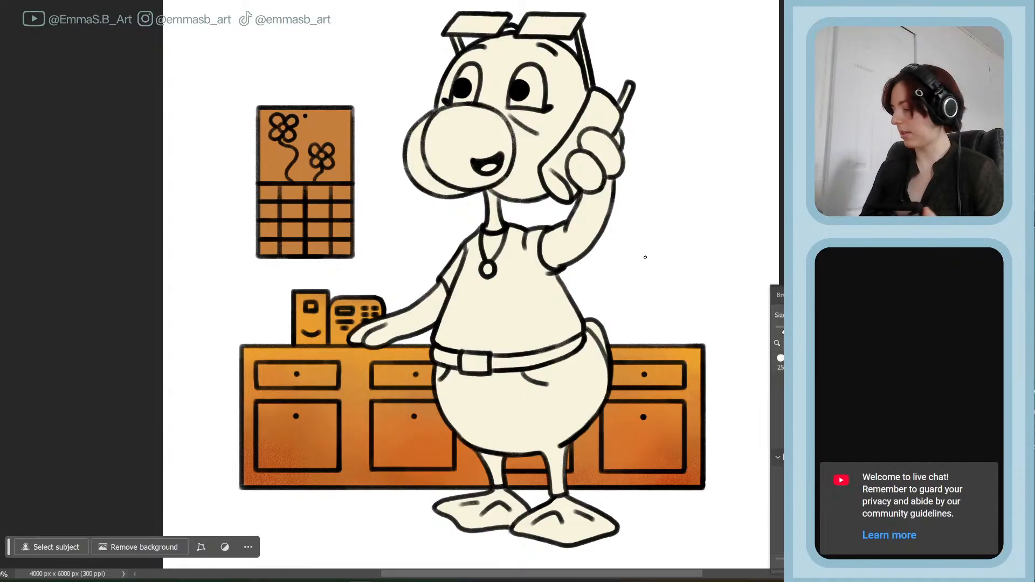
- Sketch a thin-lined lamp with a wide rectangular shade and dotted pull chain on the cabinet, plus a rough lampshade study above it
scroll(471, 291, up, 3)
scroll(471, 291, down, 2)
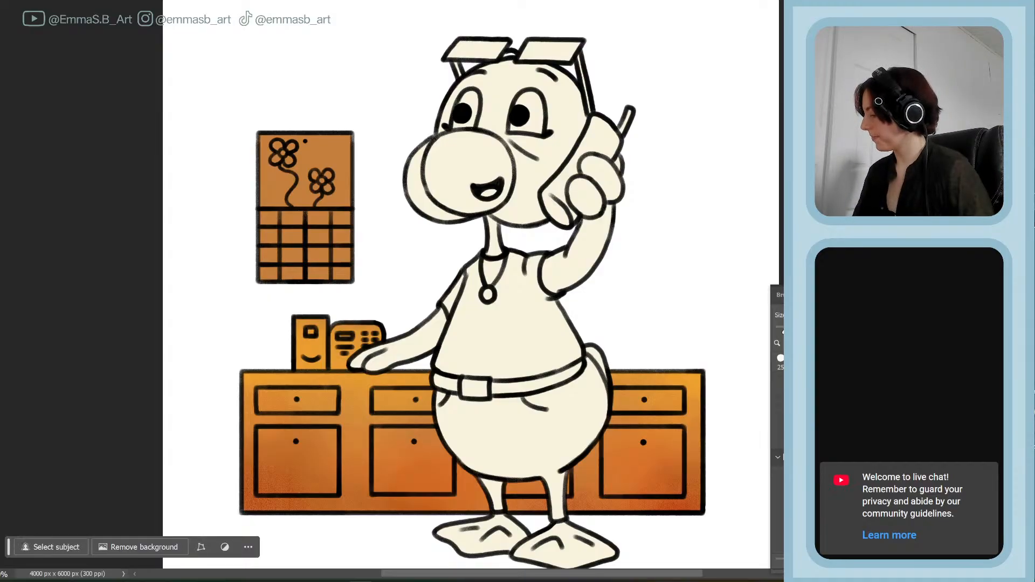
mouse_move(655, 280)
mouse_down()
mouse_move(616, 290)
mouse_move(614, 308)
mouse_move(694, 310)
mouse_move(688, 279)
mouse_move(695, 306)
mouse_move(648, 361)
mouse_up()
mouse_move(654, 309)
mouse_down()
mouse_move(652, 358)
mouse_move(634, 369)
mouse_up()
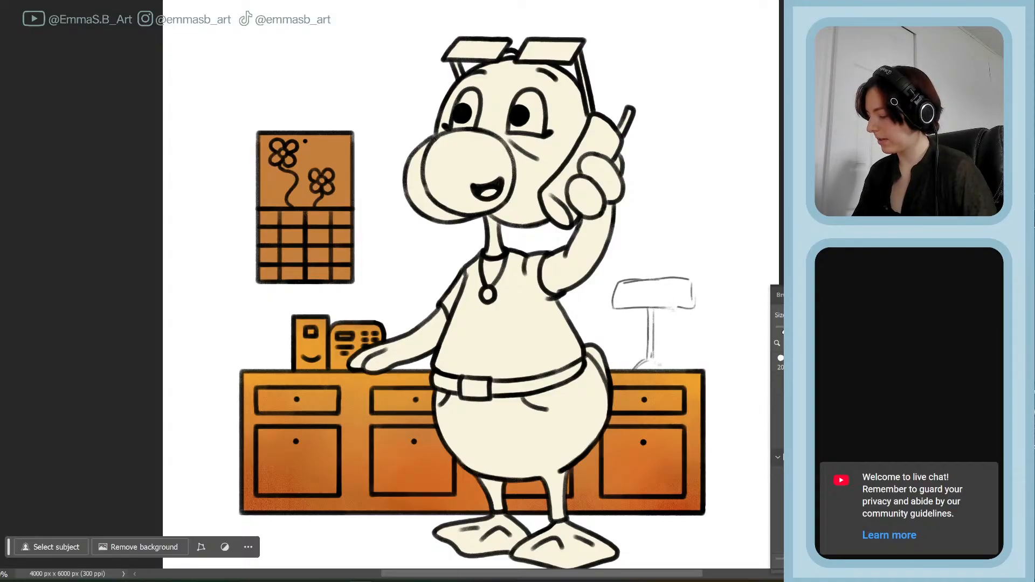
click(675, 315)
click(675, 325)
click(676, 337)
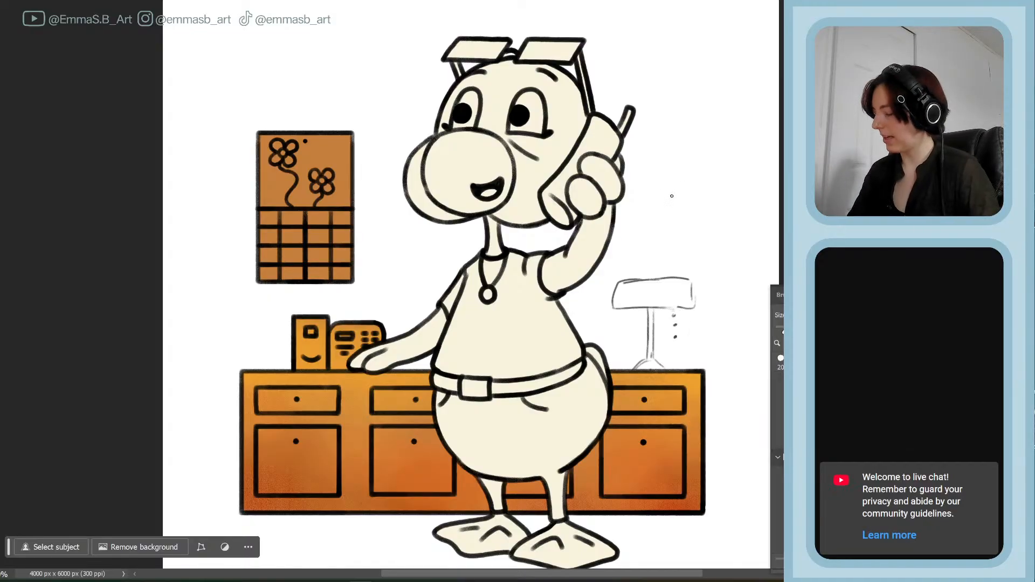
mouse_move(656, 219)
mouse_down()
mouse_move(656, 184)
mouse_move(727, 169)
mouse_move(741, 176)
mouse_move(734, 212)
mouse_move(670, 218)
mouse_move(687, 171)
mouse_move(670, 199)
mouse_move(725, 182)
mouse_move(687, 187)
mouse_move(683, 201)
mouse_move(710, 202)
mouse_move(711, 186)
mouse_move(726, 195)
mouse_move(717, 252)
mouse_move(680, 265)
mouse_up()
drag(684, 226, 682, 264)
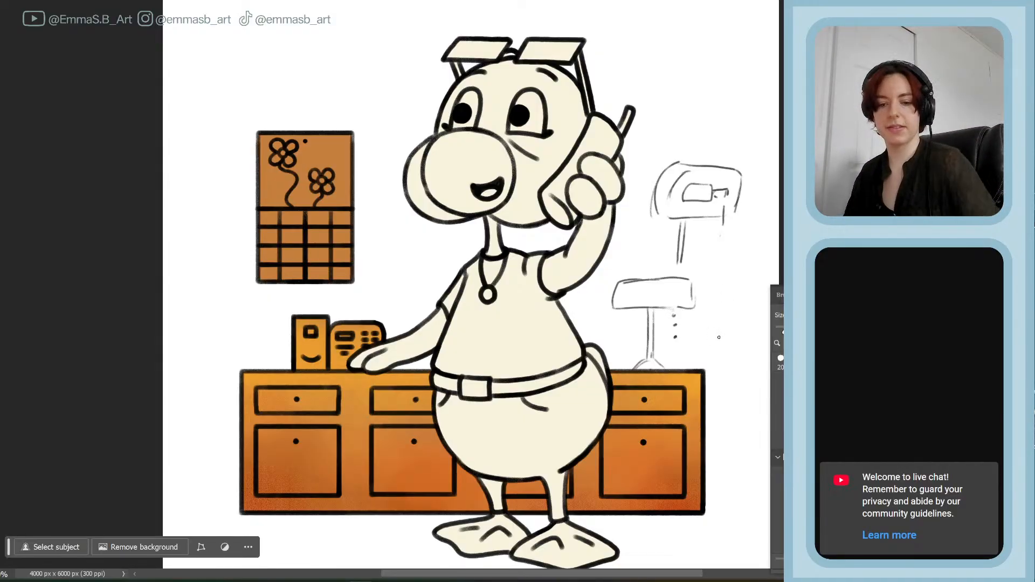
- Lasso and delete both rough lamp sketches beside the duck
key(l)
mouse_move(763, 119)
mouse_down()
mouse_move(594, 280)
mouse_move(767, 211)
mouse_up()
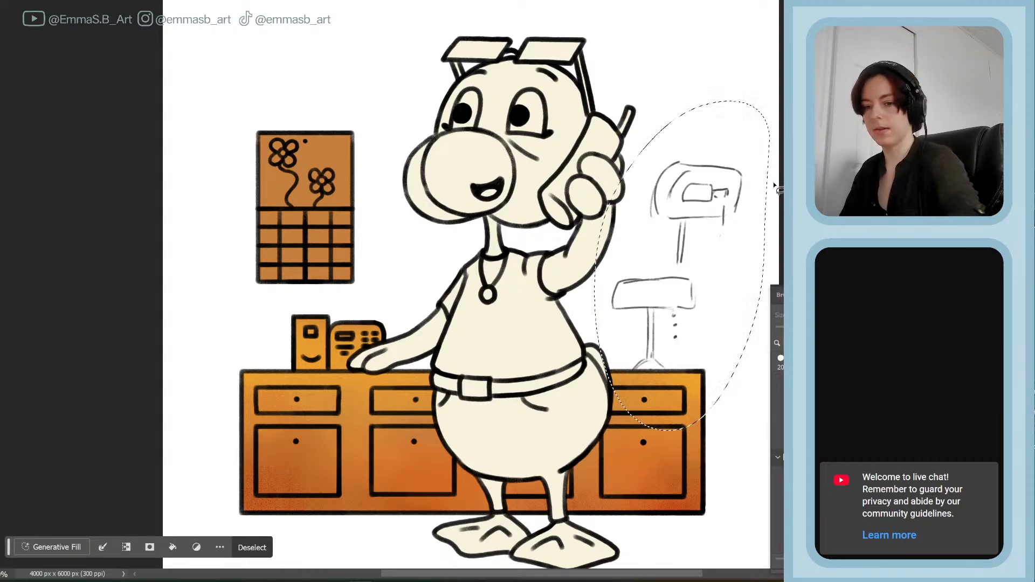
key(Delete)
key(ctrl+d)
- Set up a vertical paint symmetry axis for the brush and place it where the lamp stands, beside the duck
key(b)
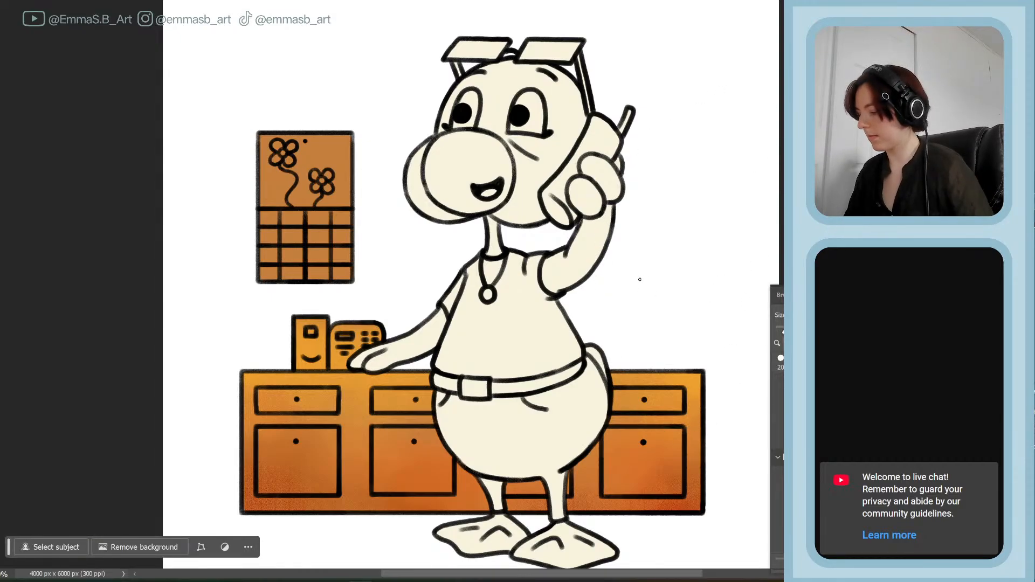
click(641, 2)
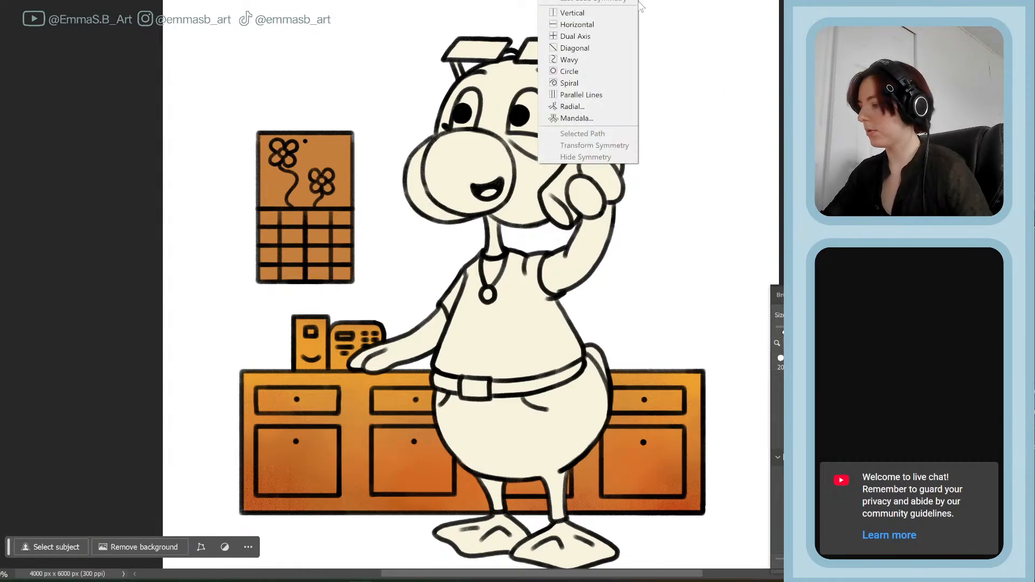
click(604, 15)
drag(472, 137, 653, 198)
drag(650, 189, 649, 190)
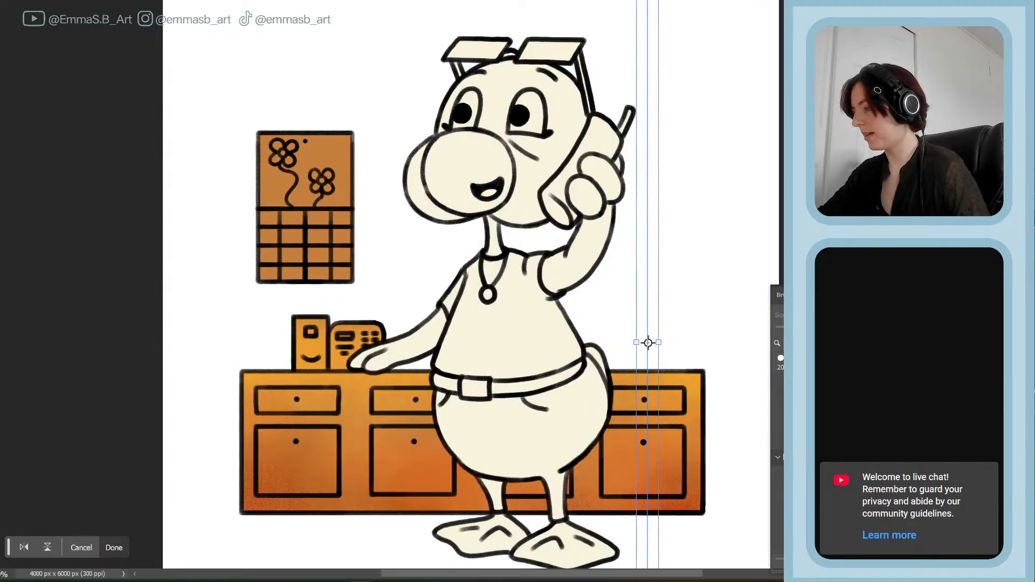
key(Return)
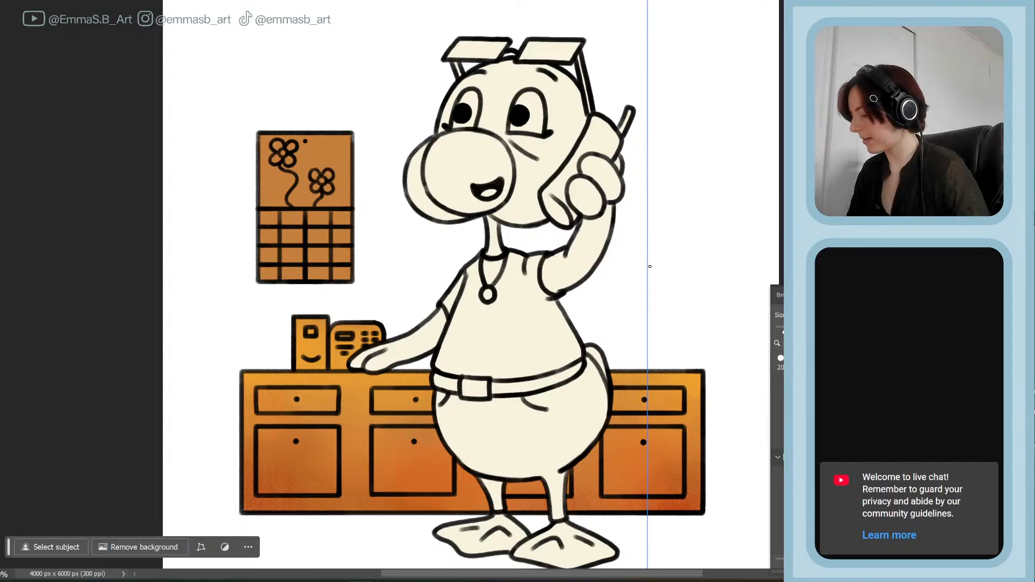
- Draw a wide, symmetrical banker's lampshade with a curved top and a lower rim, and clean up its stray lines
mouse_move(648, 266)
mouse_down()
mouse_move(608, 267)
mouse_move(597, 286)
mouse_move(609, 266)
mouse_move(599, 290)
mouse_move(651, 293)
mouse_move(597, 292)
mouse_move(682, 288)
mouse_move(600, 297)
mouse_move(676, 299)
mouse_up()
key(e)
key(b)
key(bracketleft)
key(bracketleft)
key(bracketleft)
key(bracketleft)
key(bracketleft)
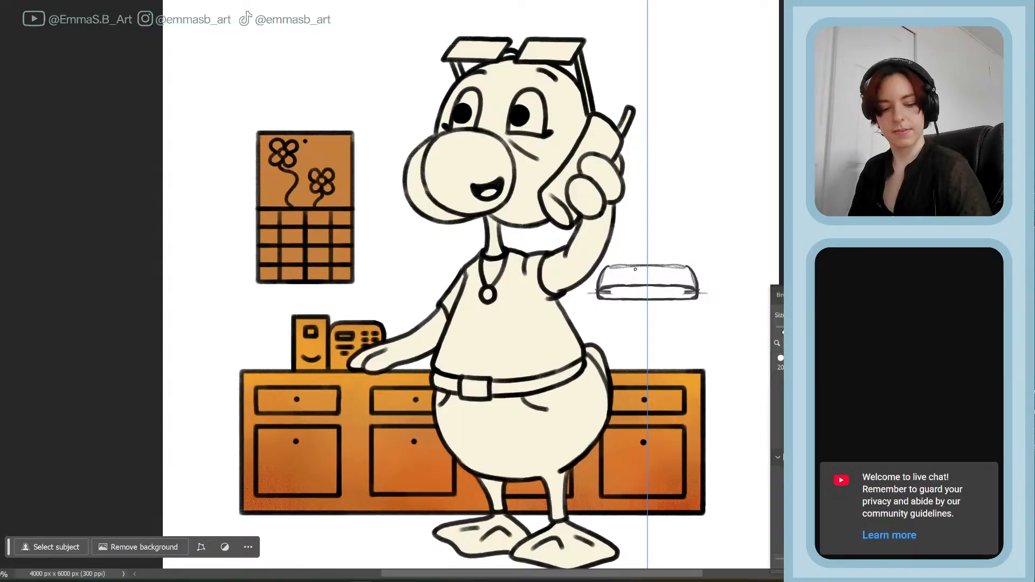
mouse_move(615, 265)
mouse_down()
mouse_move(677, 264)
mouse_move(615, 269)
mouse_move(668, 268)
mouse_up()
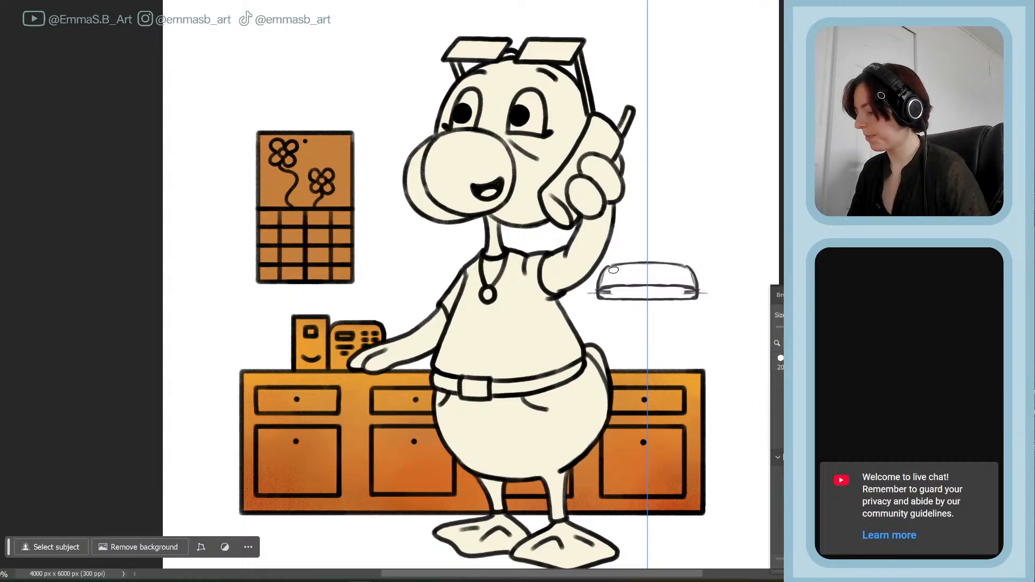
drag(611, 292, 606, 292)
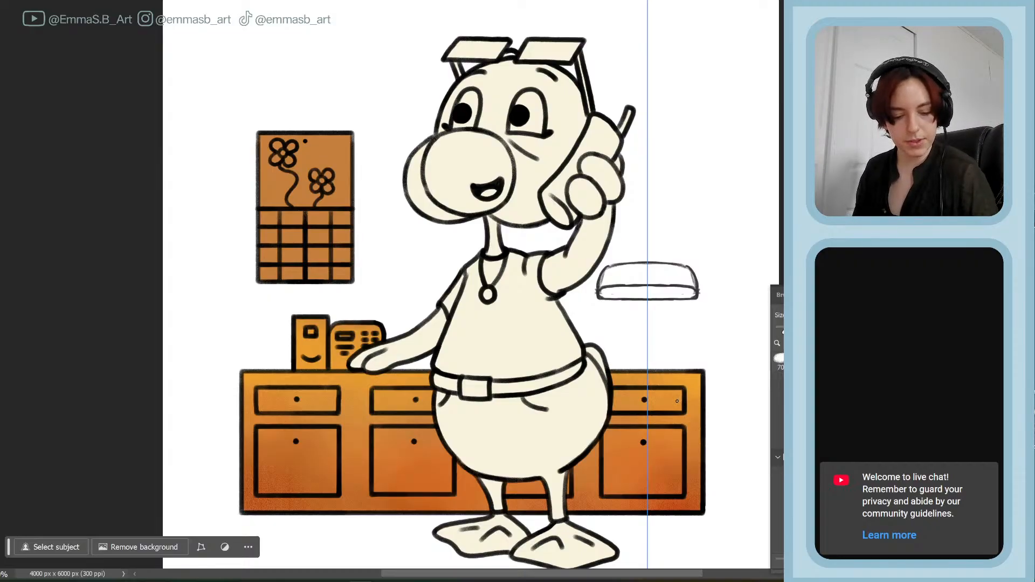
- Add small rounded knobs to both ends of the lampshade with a smaller brush
key(bracketleft)
key(bracketleft)
key(bracketleft)
key(bracketleft)
key(bracketleft)
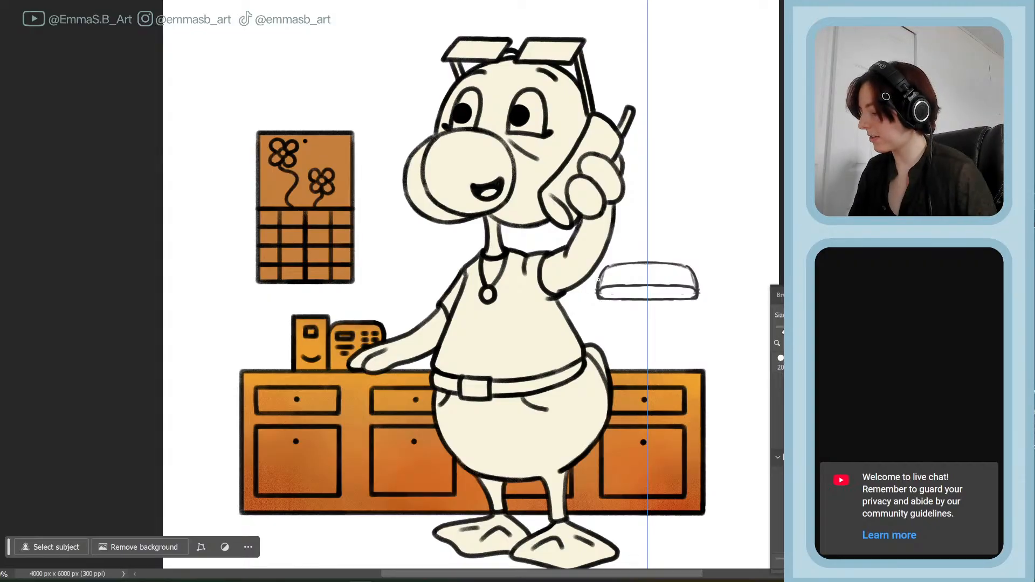
drag(600, 278, 596, 287)
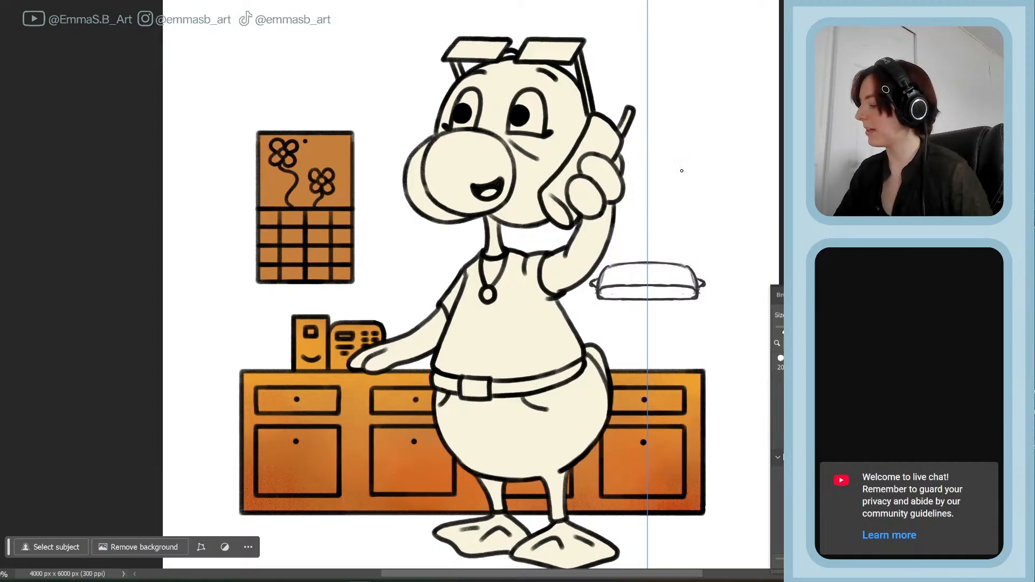
- Try sketching an angled boxy lampshade above the lamp, and undo it
mouse_move(671, 148)
mouse_down()
mouse_move(741, 144)
mouse_move(746, 172)
mouse_move(672, 171)
mouse_move(667, 158)
mouse_move(668, 186)
mouse_move(749, 181)
mouse_move(745, 158)
mouse_up()
drag(705, 186, 706, 206)
drag(689, 193, 704, 177)
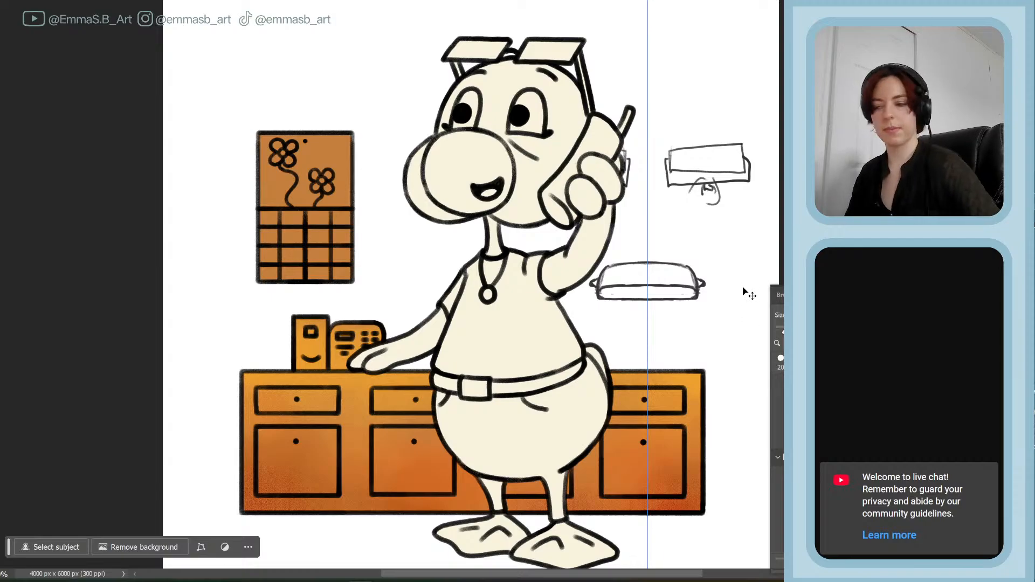
key(ctrl+z)
key(ctrl+z)
key(ctrl+z)
key(ctrl+z)
key(ctrl+z)
key(ctrl+z)
key(ctrl+z)
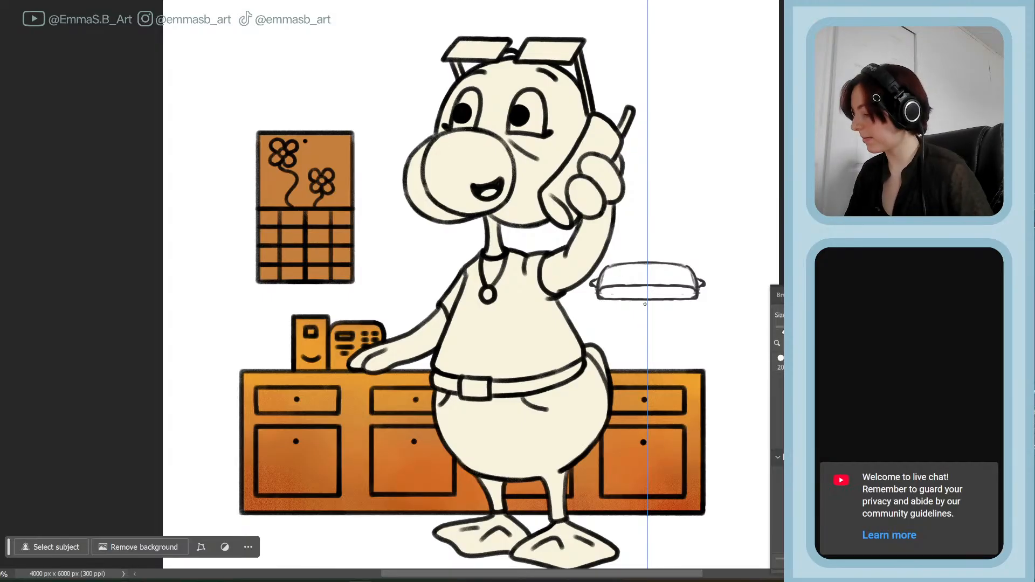
- Draw a thin double-line stem under the lampshade, ending in a stepped, flared base on the cabinet top
drag(645, 298, 644, 344)
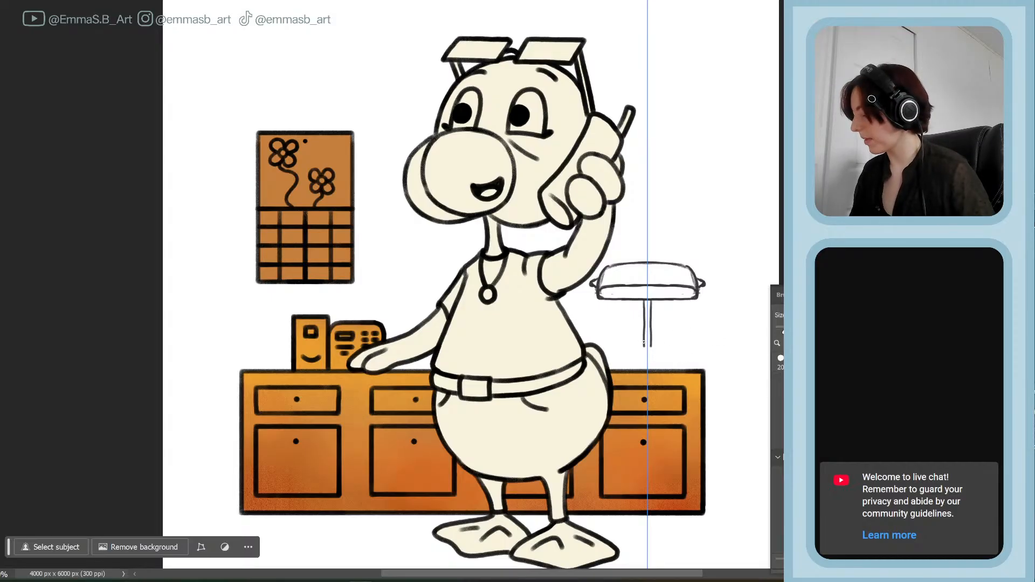
drag(651, 346, 655, 351)
mouse_move(645, 345)
mouse_down()
mouse_move(636, 367)
mouse_move(659, 365)
mouse_move(640, 366)
mouse_up()
mouse_move(656, 365)
mouse_down()
mouse_move(667, 369)
mouse_move(657, 365)
mouse_up()
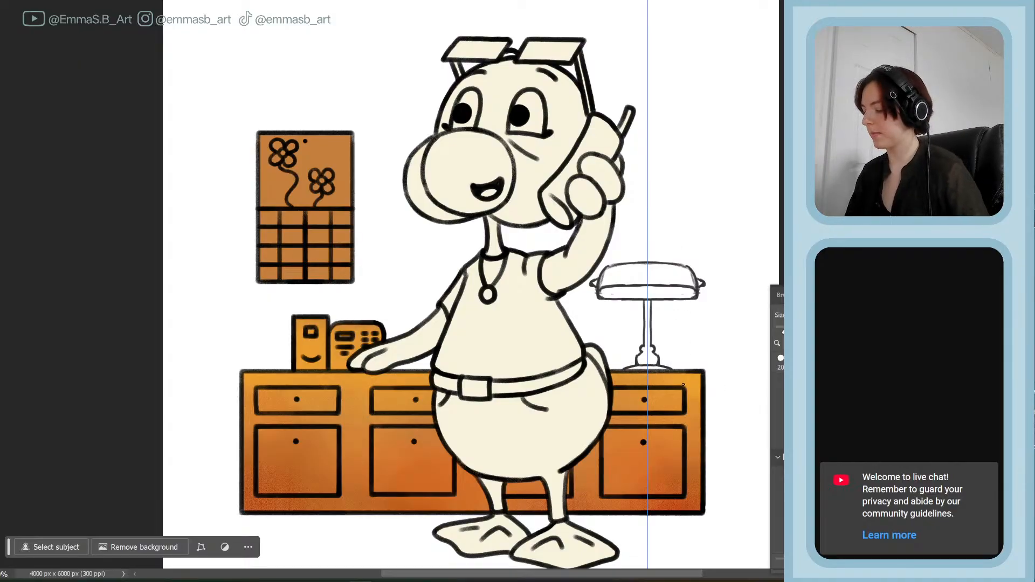
- Nudge the whole lamp drawing slightly away from the duck with Free Transform
key(ctrl+t)
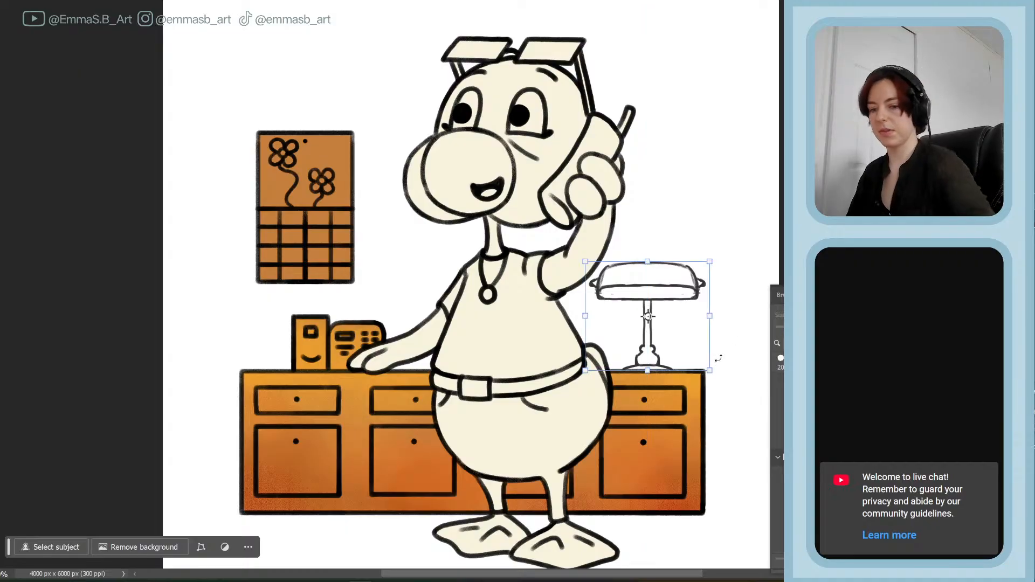
key(Right)
key(Right)
key(Right)
key(Right)
key(Right)
key(Right)
key(Right)
key(Right)
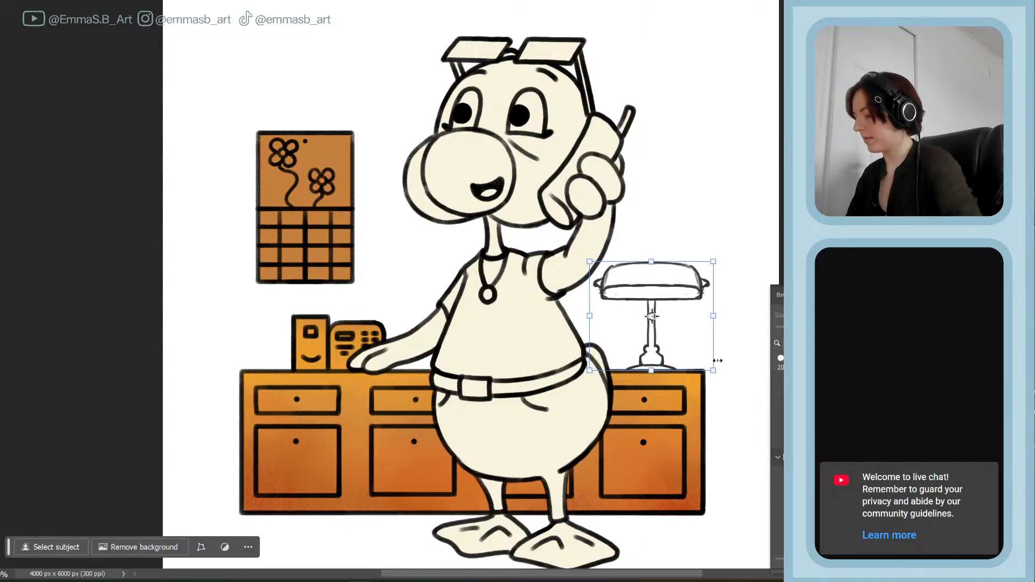
key(Right)
key(Right)
key(Right)
key(Right)
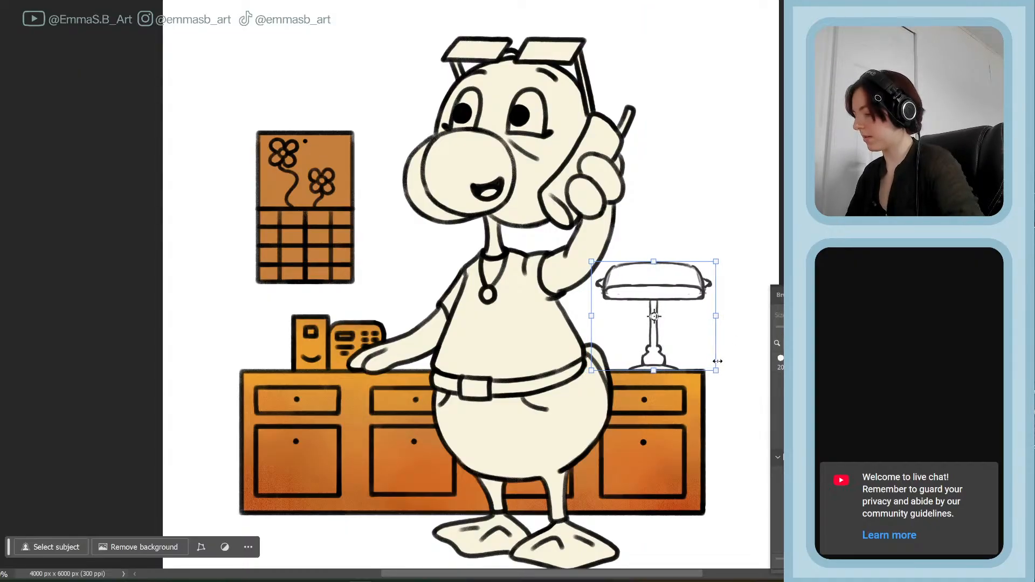
key(Return)
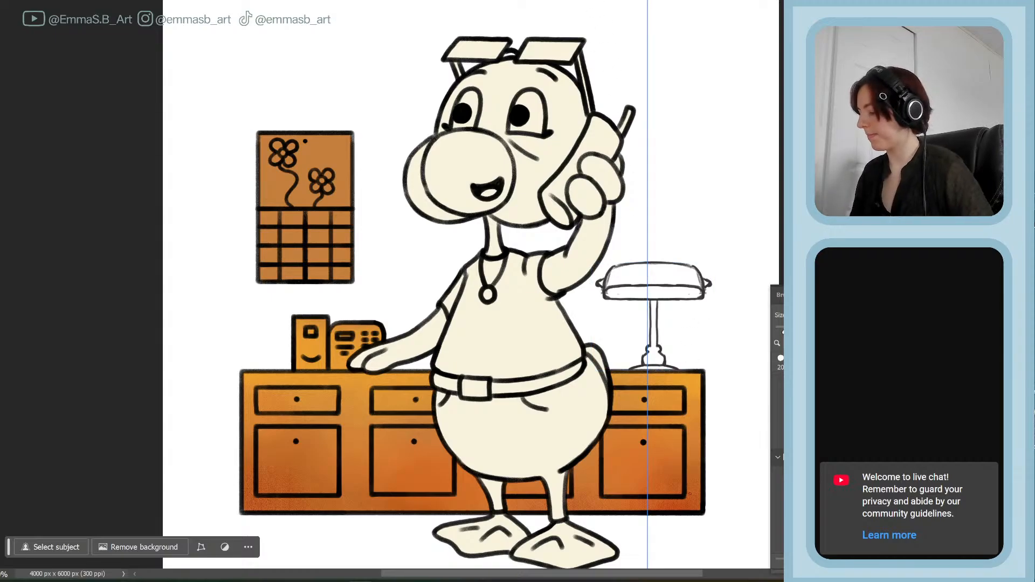
- Create a new vertical symmetry axis aligned with the moved lamp's stem
click(545, 0)
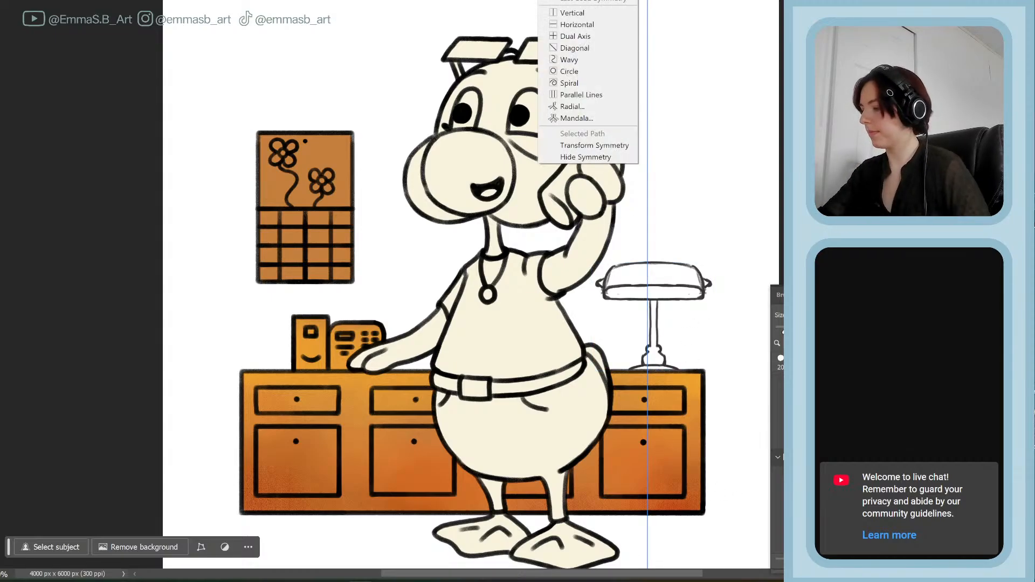
click(595, 16)
drag(471, 265, 654, 264)
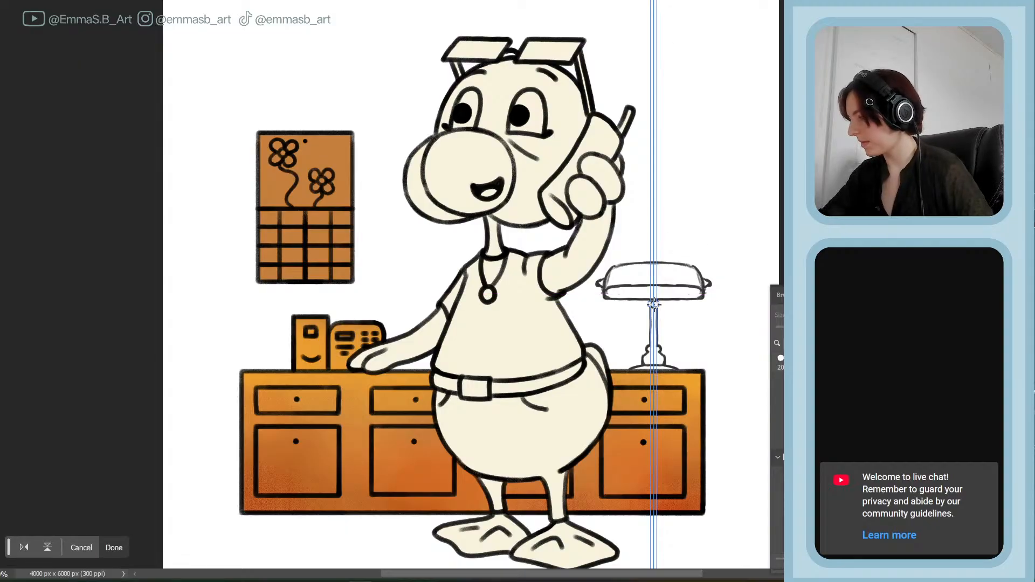
key(Return)
- Erase and redraw the knobs at the lampshade's ends in a squarer shape
key(e)
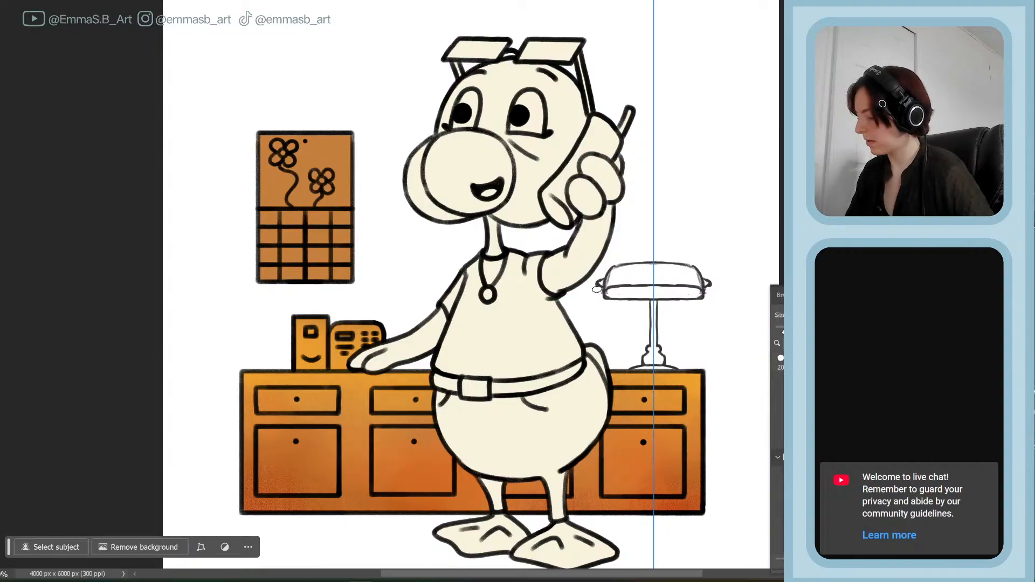
mouse_move(599, 289)
mouse_down()
mouse_move(599, 278)
mouse_move(597, 291)
mouse_up()
key(b)
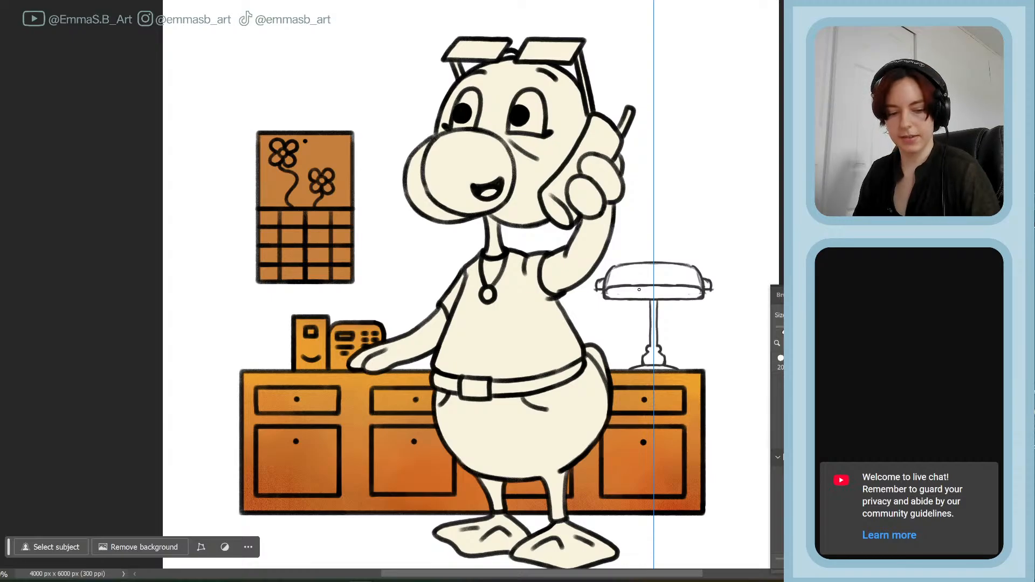
- Turn off the symmetry axis and sketch a shallow curved bulb with a thin socket inside the lampshade's lower opening
click(632, 6)
click(598, 133)
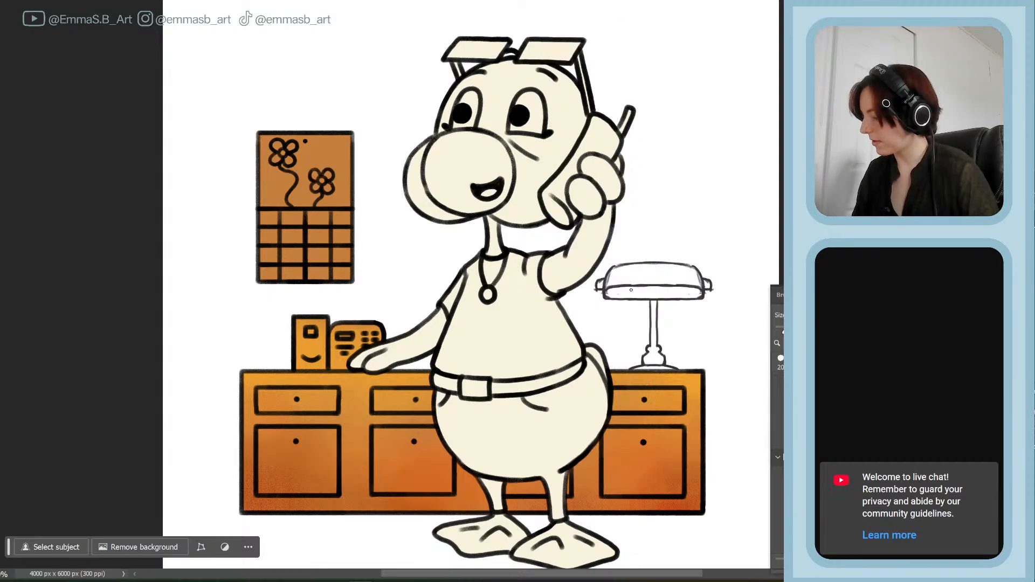
mouse_move(627, 290)
mouse_down()
mouse_move(662, 291)
mouse_move(627, 293)
mouse_move(636, 292)
mouse_up()
key(b)
mouse_move(646, 292)
mouse_down()
mouse_move(633, 289)
mouse_move(667, 291)
mouse_up()
key(e)
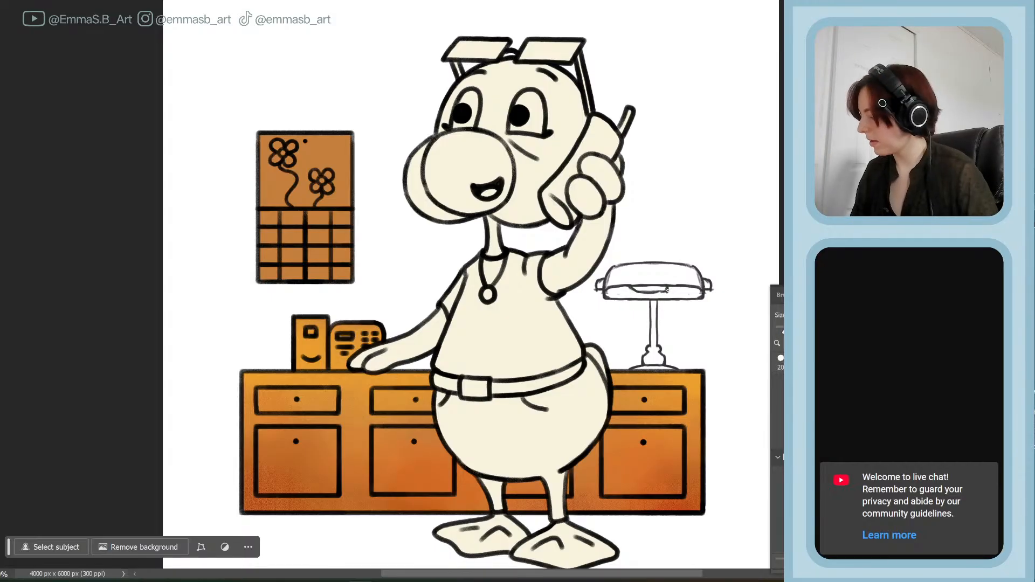
drag(671, 291, 680, 292)
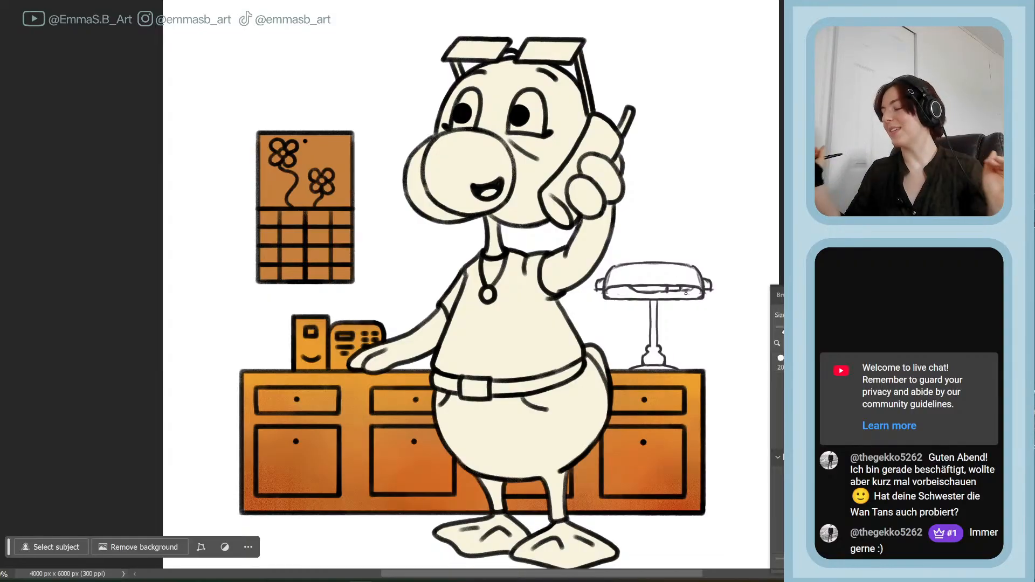
- Erase and redraw the overlapping lines where the bulb meets its socket under the lampshade
key(e)
mouse_move(648, 290)
mouse_down()
mouse_move(636, 292)
mouse_move(665, 292)
mouse_up()
key(b)
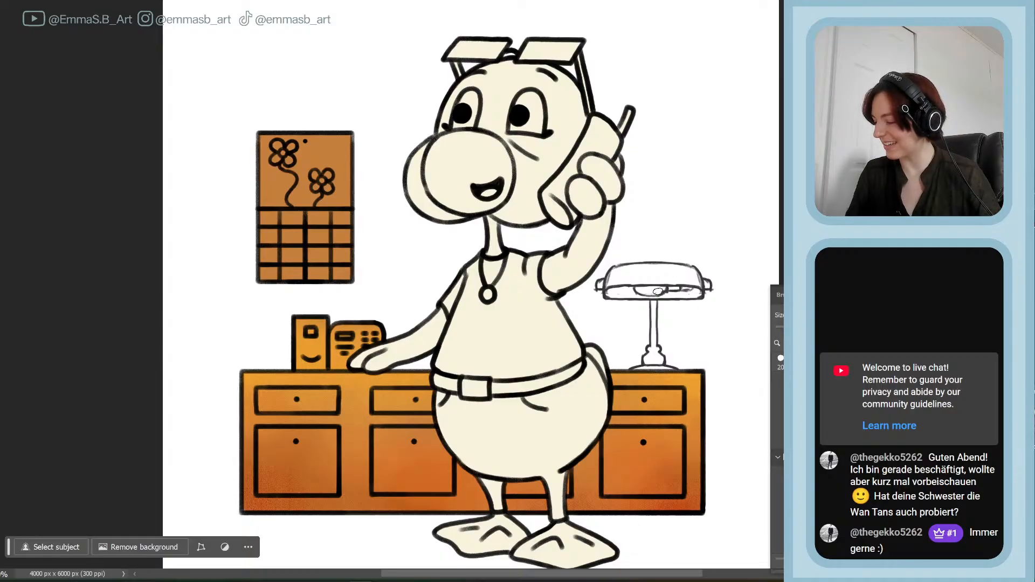
key(e)
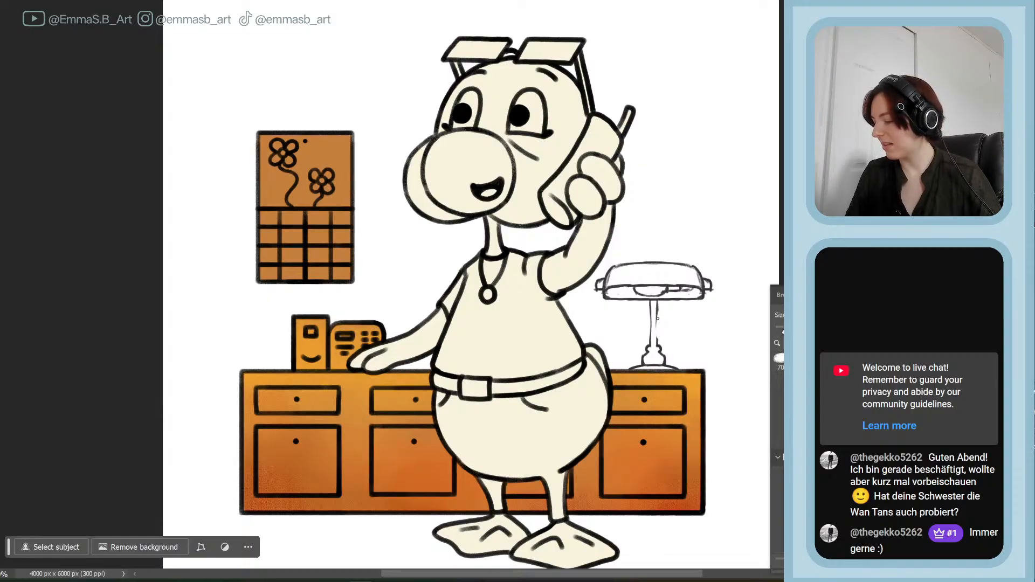
- Clean up the lamp stem's outline with a smaller brush and add a collar line above the base
key(bracketleft)
key(bracketleft)
key(bracketleft)
key(bracketleft)
key(bracketleft)
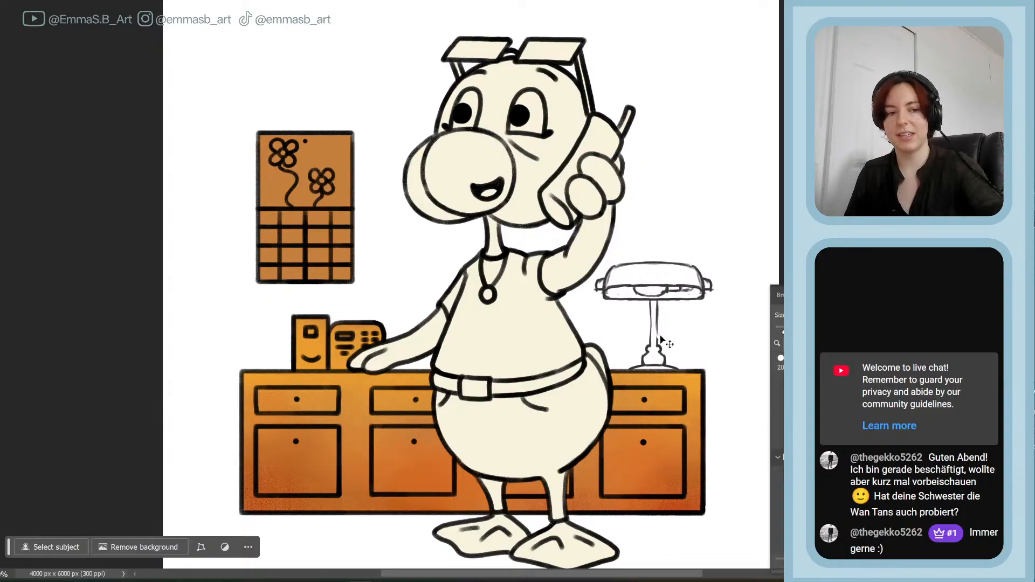
drag(657, 312, 657, 344)
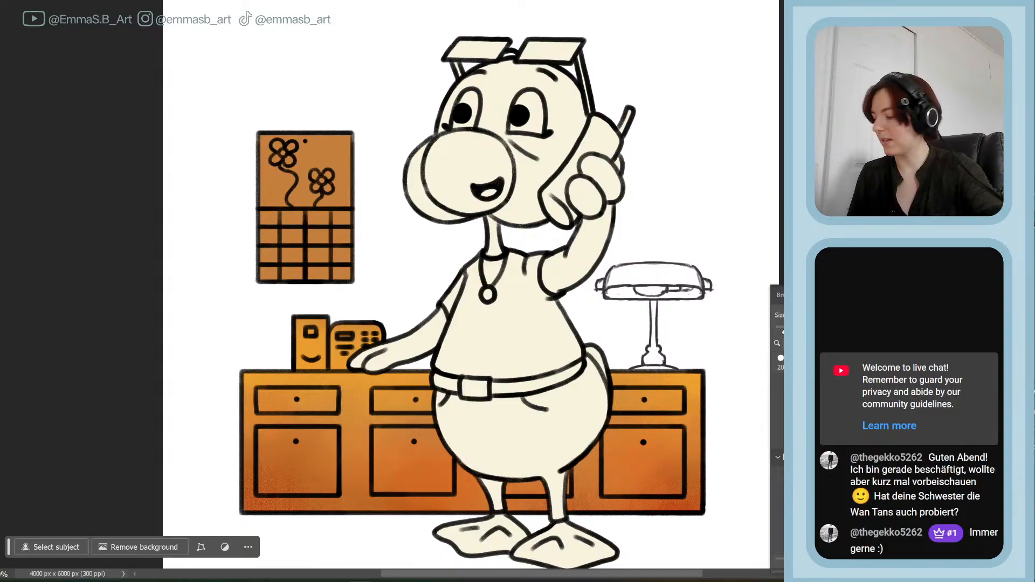
mouse_move(647, 352)
mouse_down()
mouse_move(661, 345)
mouse_move(648, 349)
mouse_up()
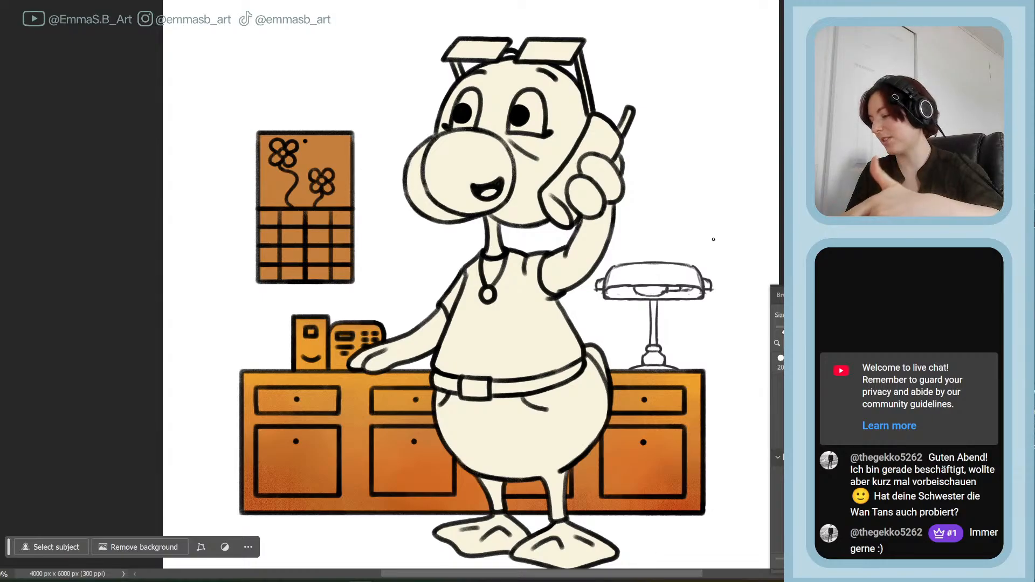
- Rework the lampshade's lower corners and end knobs into rounder shapes, alternating between larger and smaller brush sizes
key(bracketright)
key(bracketright)
key(bracketright)
key(bracketright)
key(bracketright)
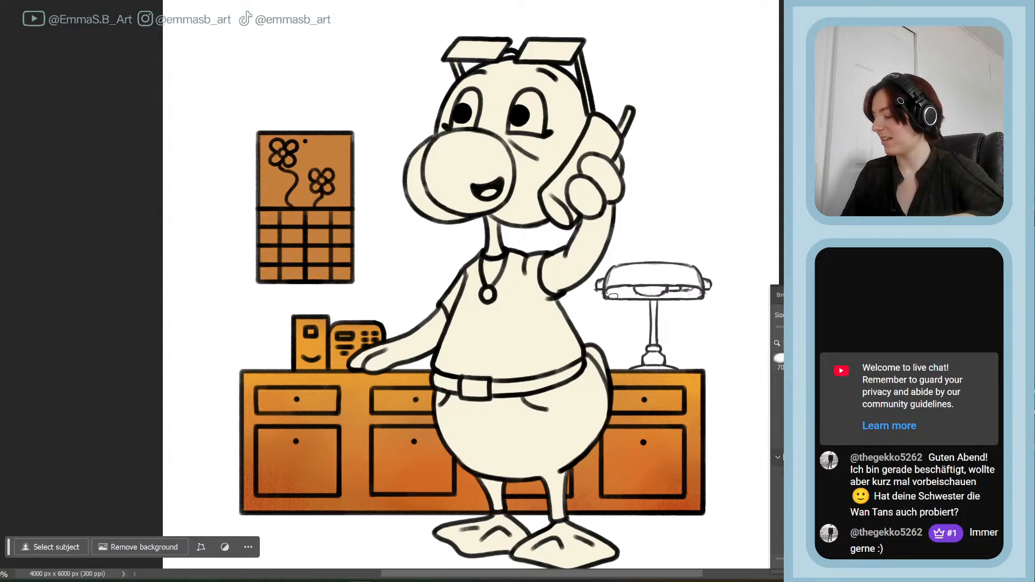
key(bracketleft)
key(bracketleft)
key(bracketleft)
key(bracketleft)
key(bracketleft)
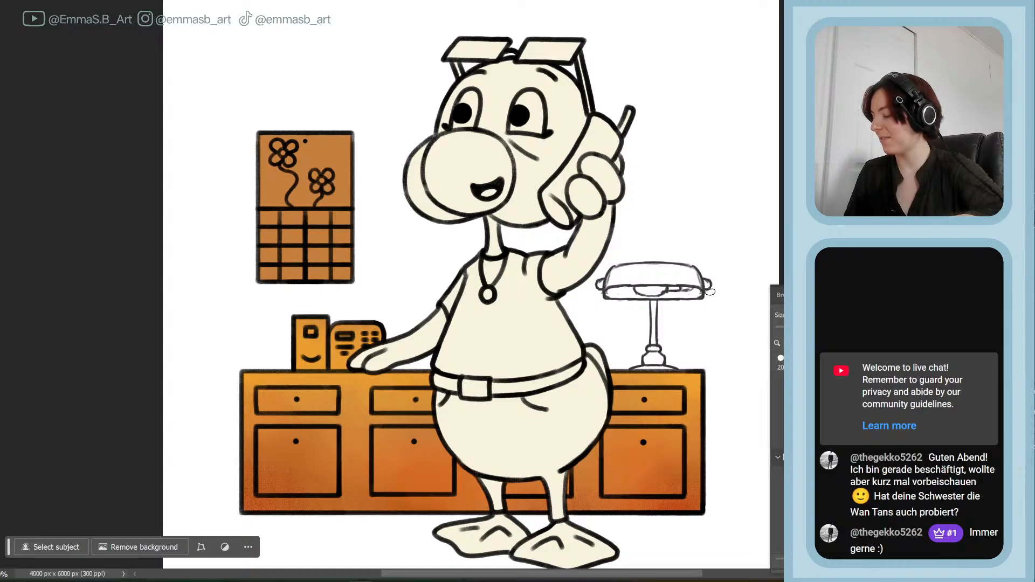
key(bracketright)
key(bracketright)
key(bracketright)
key(bracketright)
key(bracketright)
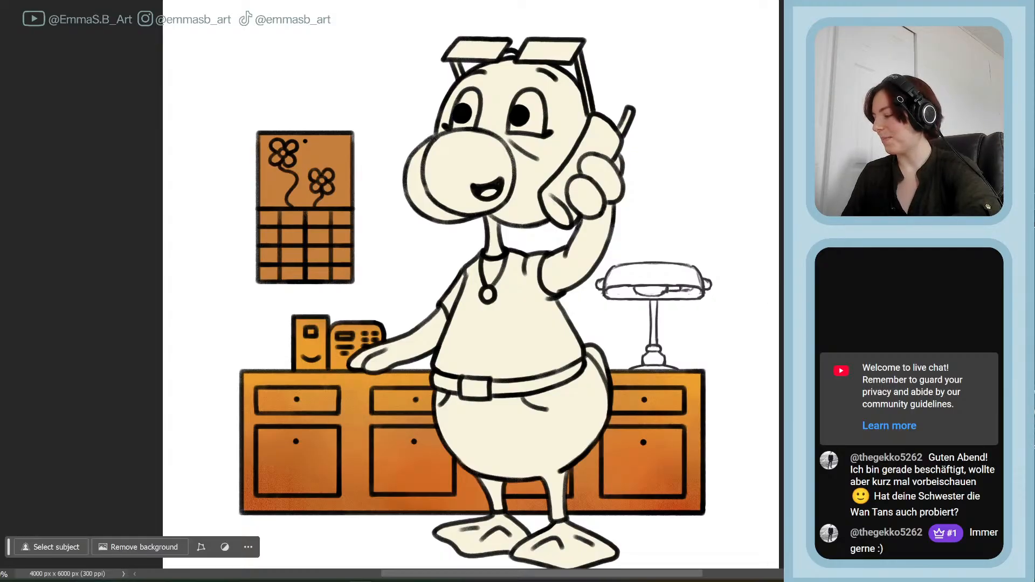
- Lower the opacity of the lamp sketch layer to make it a faint guide for the line art
scroll(475, 285, down, 3)
scroll(475, 285, up, 3)
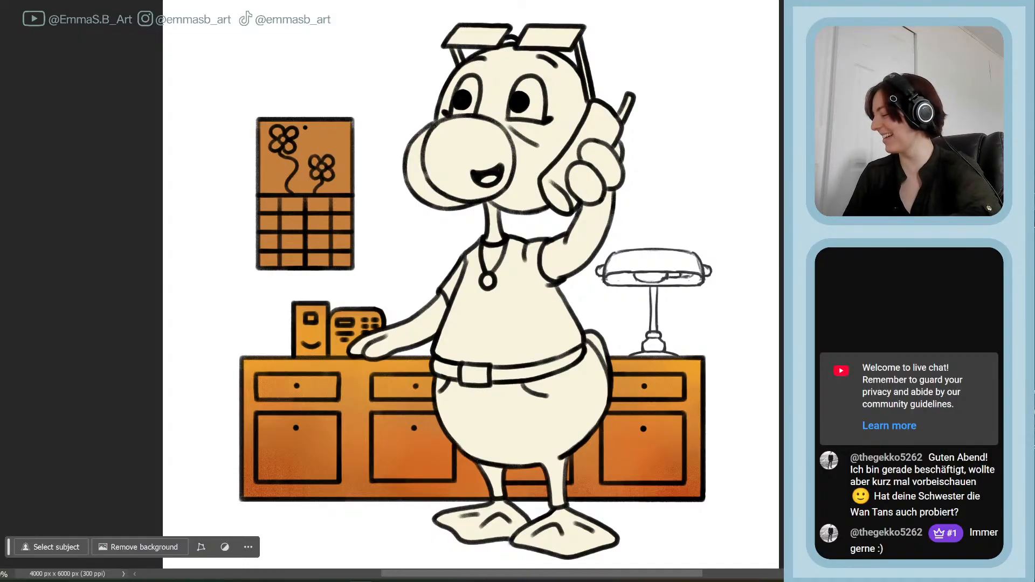
scroll(470, 285, up, 2)
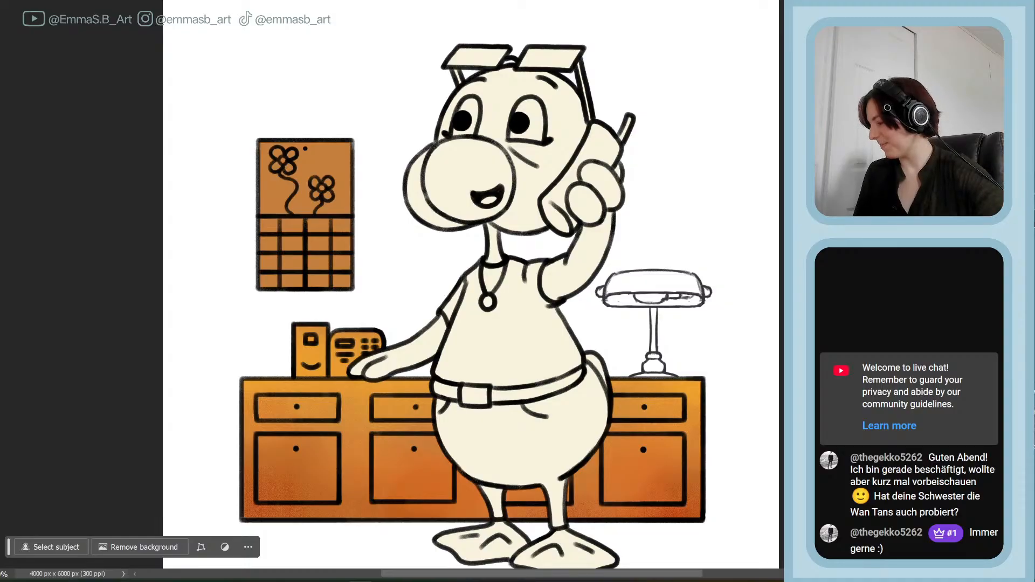
key(3)
key(2)
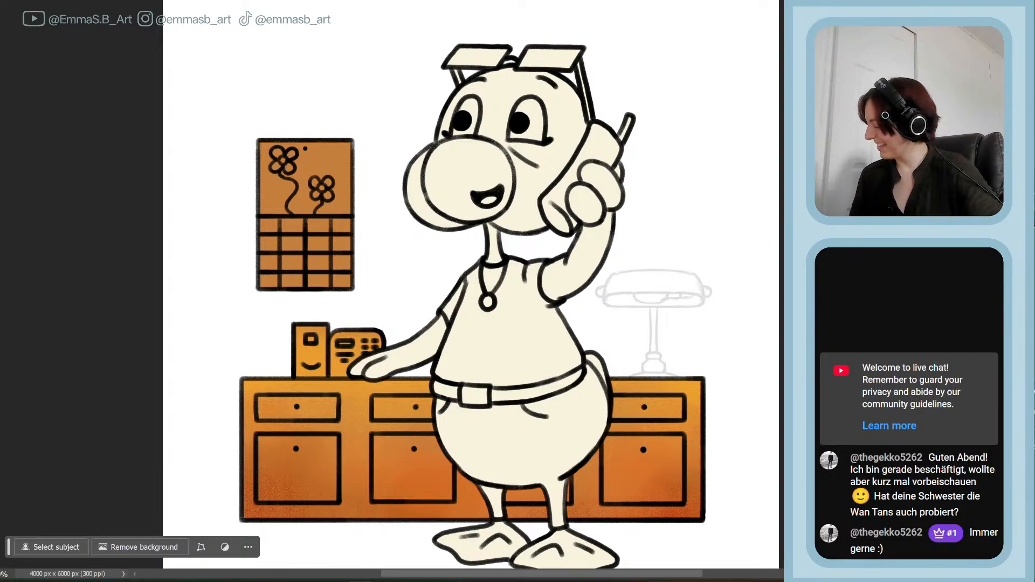
- Create a vertical symmetry axis and align it with the center of the faint lamp sketch's stem
key(ctrl+plus)
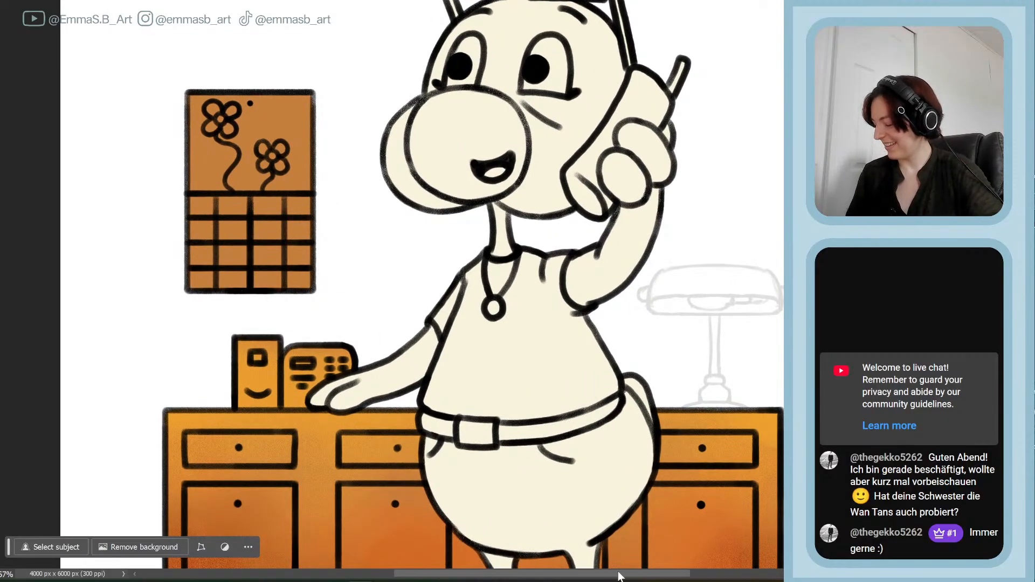
drag(621, 575, 673, 574)
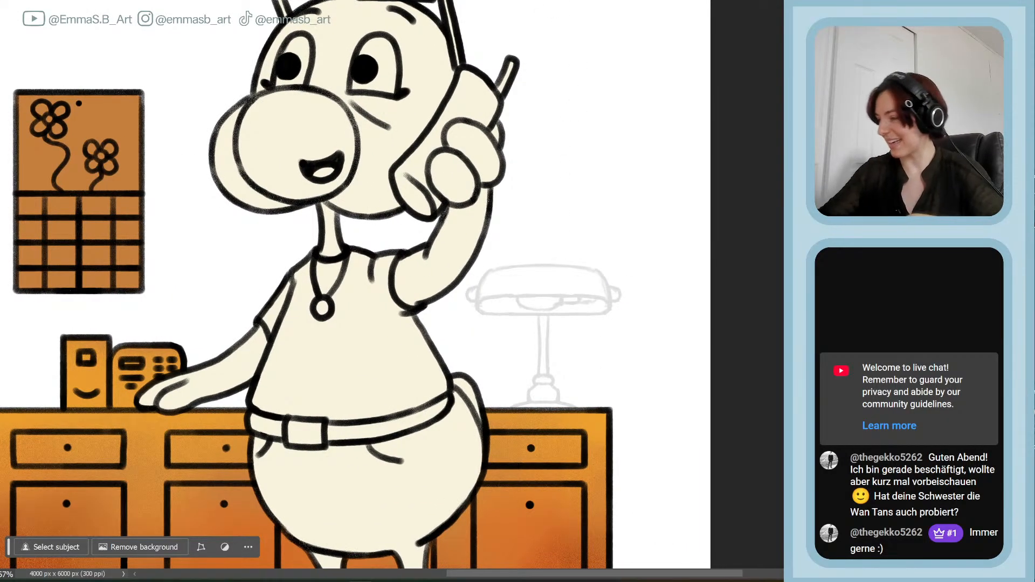
click(545, 0)
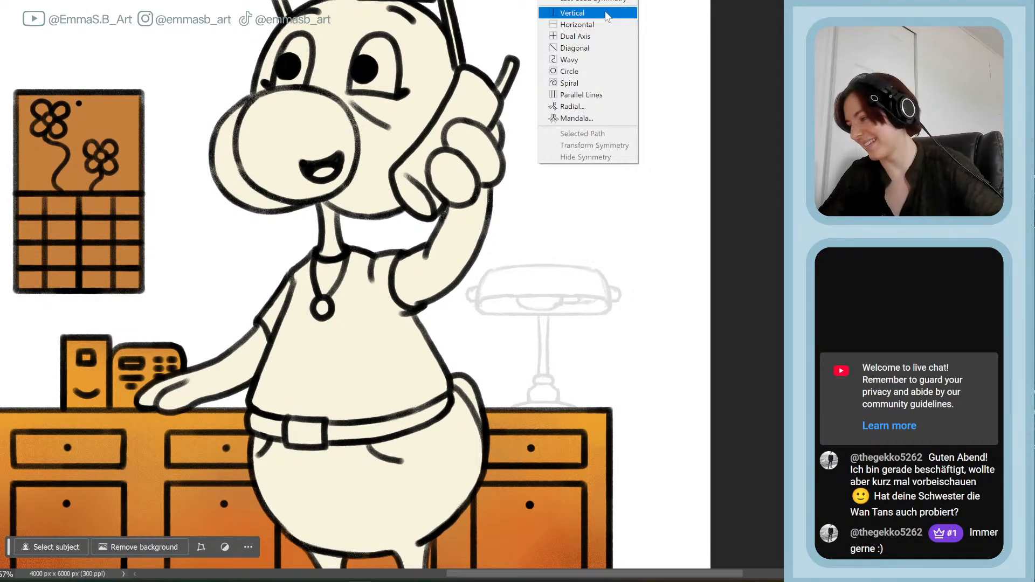
click(606, 13)
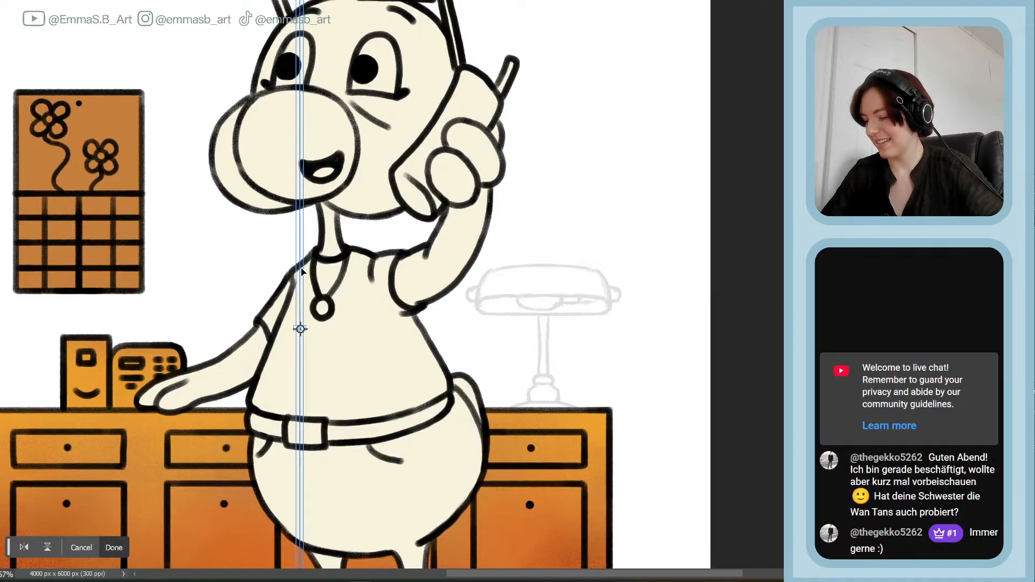
mouse_move(303, 272)
mouse_down()
mouse_move(529, 157)
mouse_move(557, 225)
mouse_move(553, 249)
mouse_up()
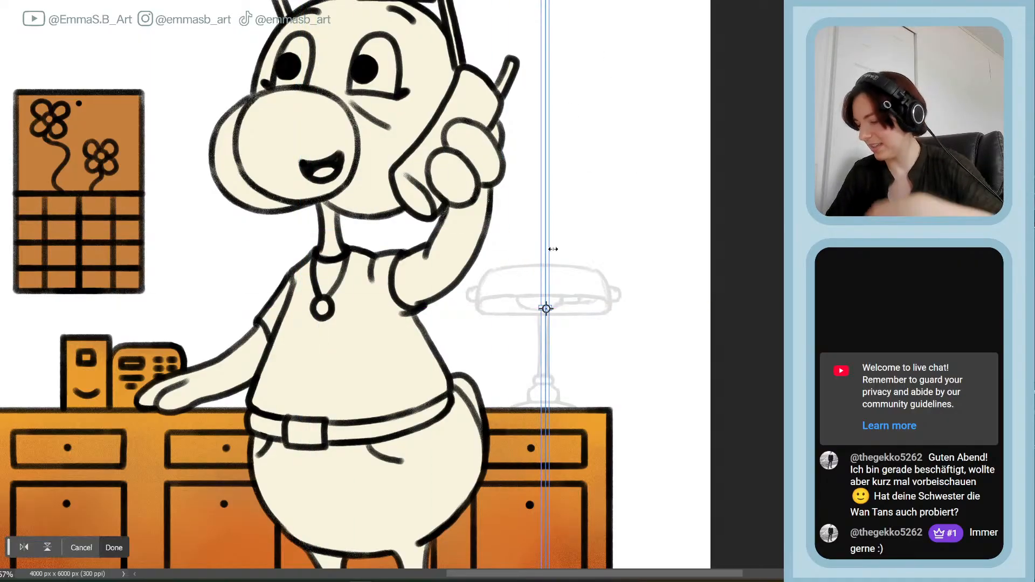
key(Left)
key(Left)
key(Left)
key(Left)
key(Left)
key(Left)
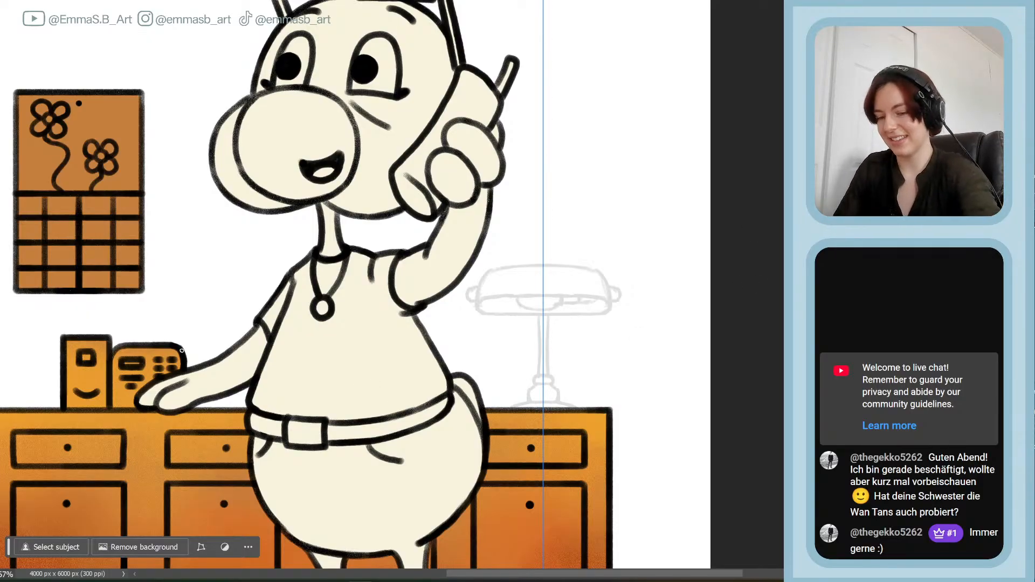
mouse_move(155, 282)
mouse_down()
mouse_move(159, 225)
mouse_move(159, 291)
mouse_move(159, 246)
mouse_up()
key(ctrl+z)
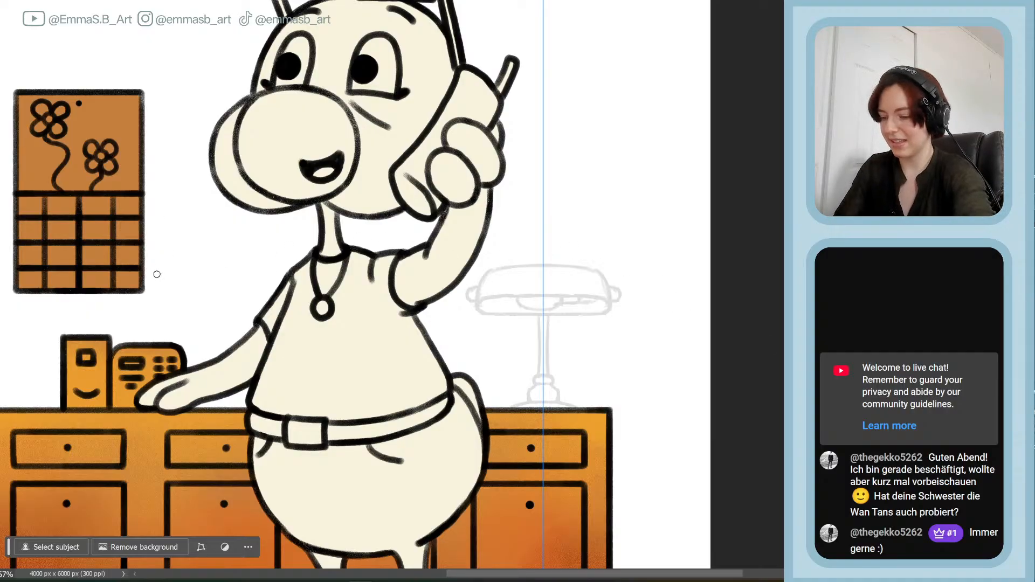
drag(158, 286, 159, 219)
key(ctrl+z)
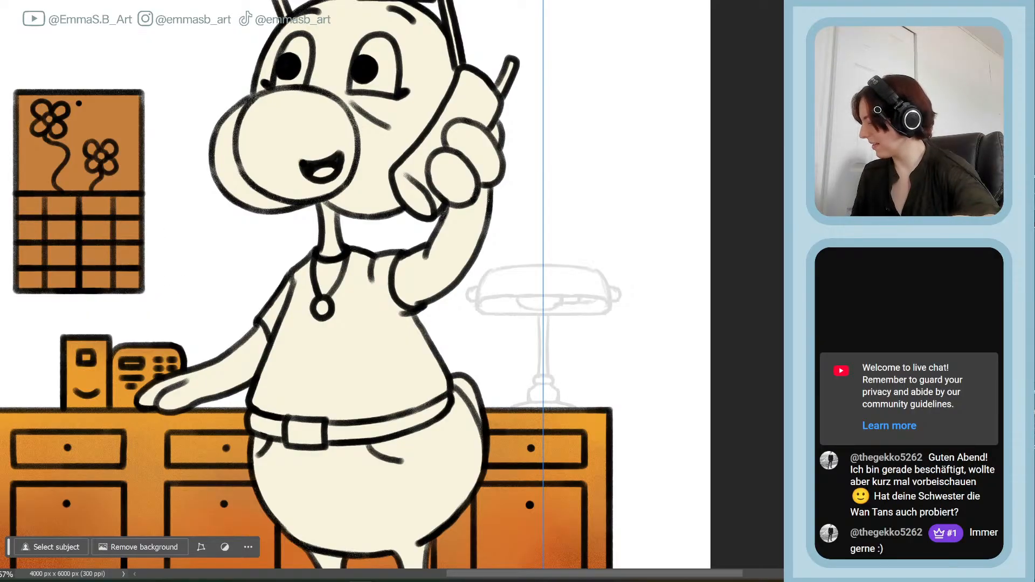
key(ctrl+z)
key(ctrl+z)
key(ctrl+z)
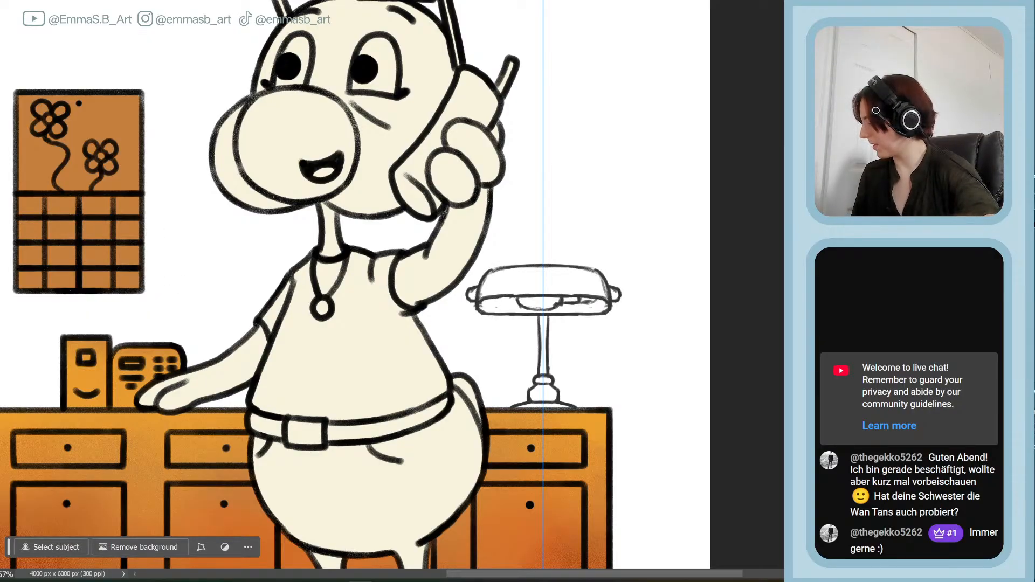
key(ctrl+z)
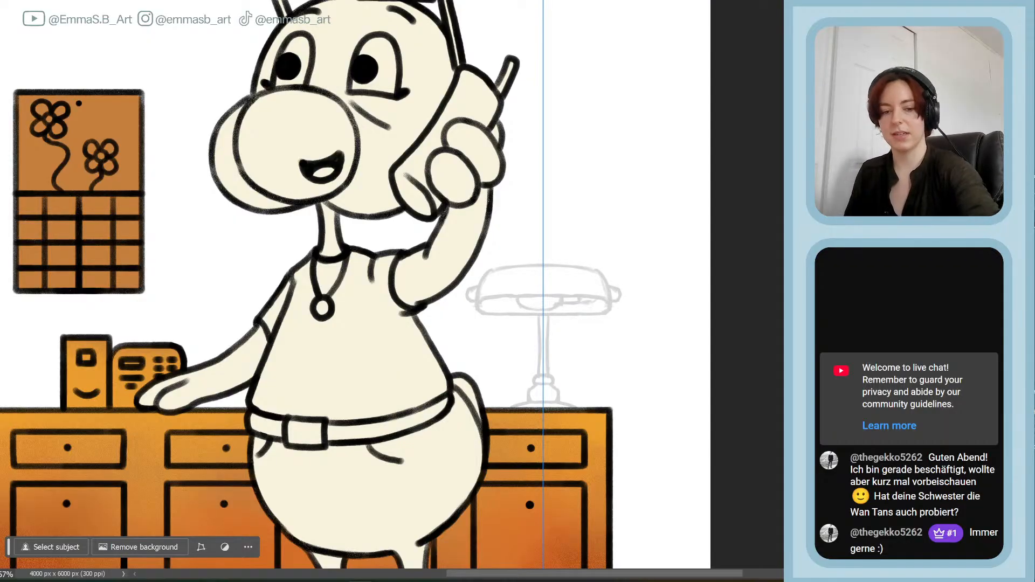
- Save the document
key(ctrl+s)
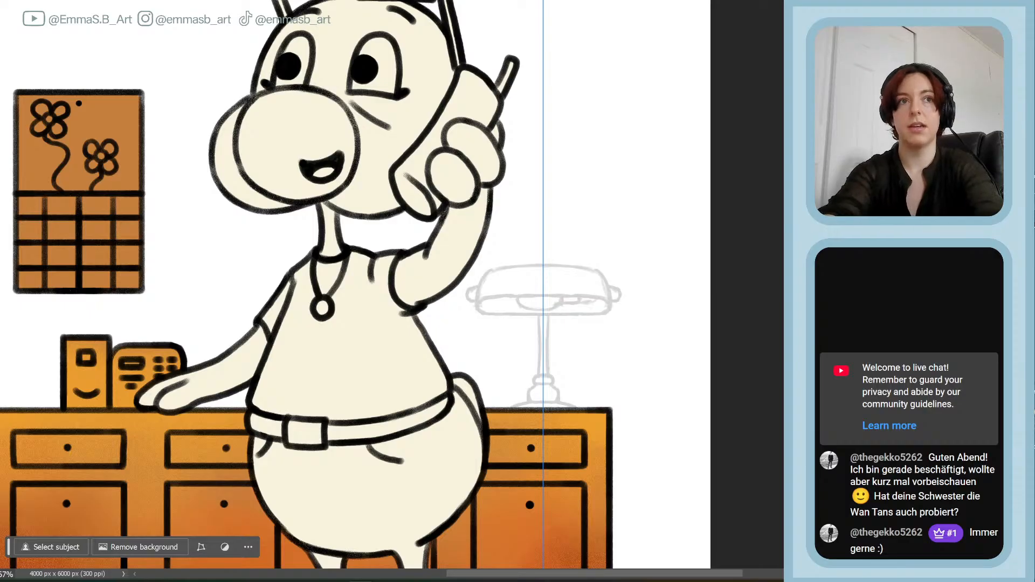
key(ctrl+s)
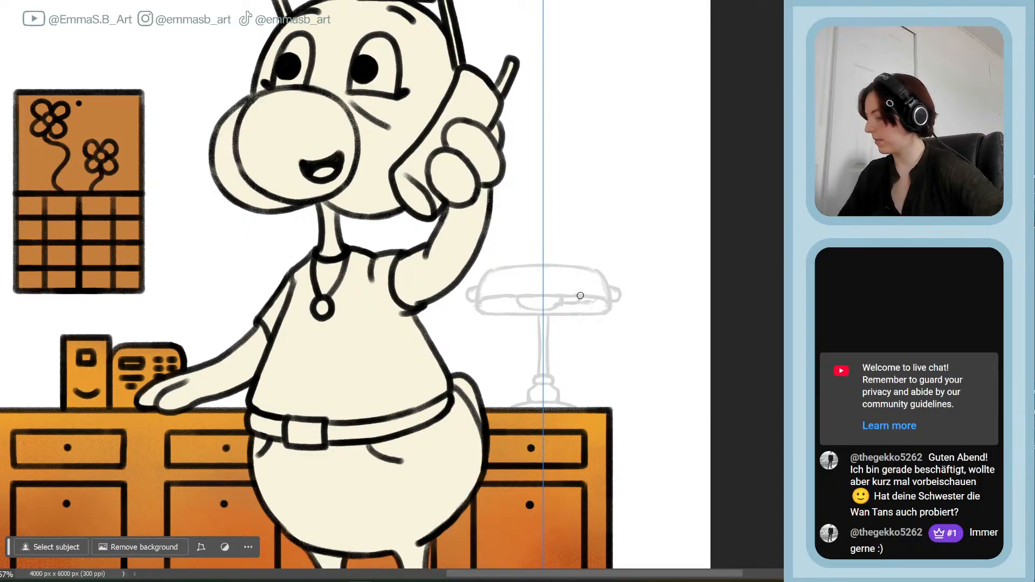
- Test the brush with a short stroke beside the answering machine and undo it
key(F5)
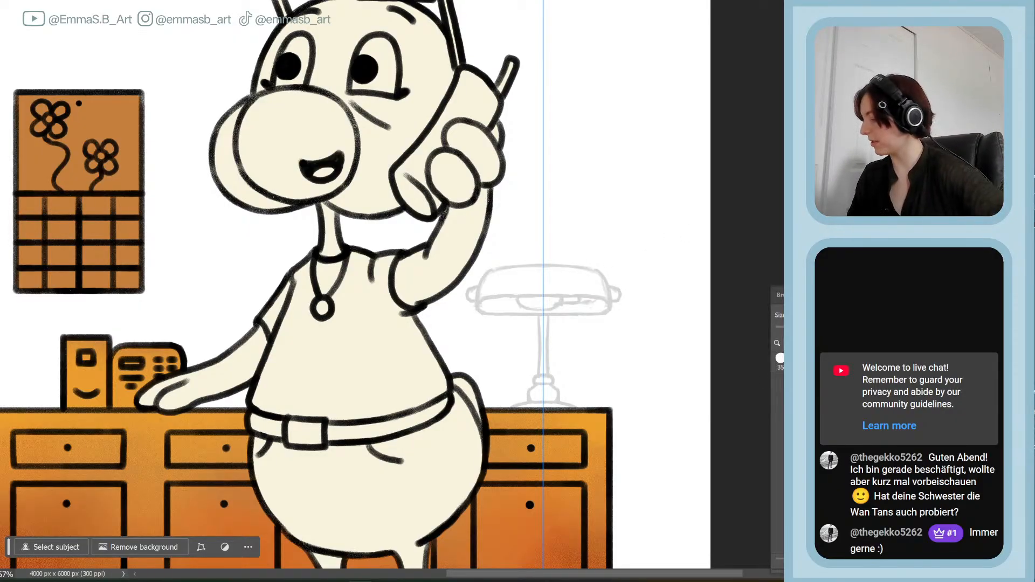
mouse_move(182, 341)
mouse_down()
mouse_move(188, 352)
mouse_move(185, 327)
mouse_move(201, 363)
mouse_up()
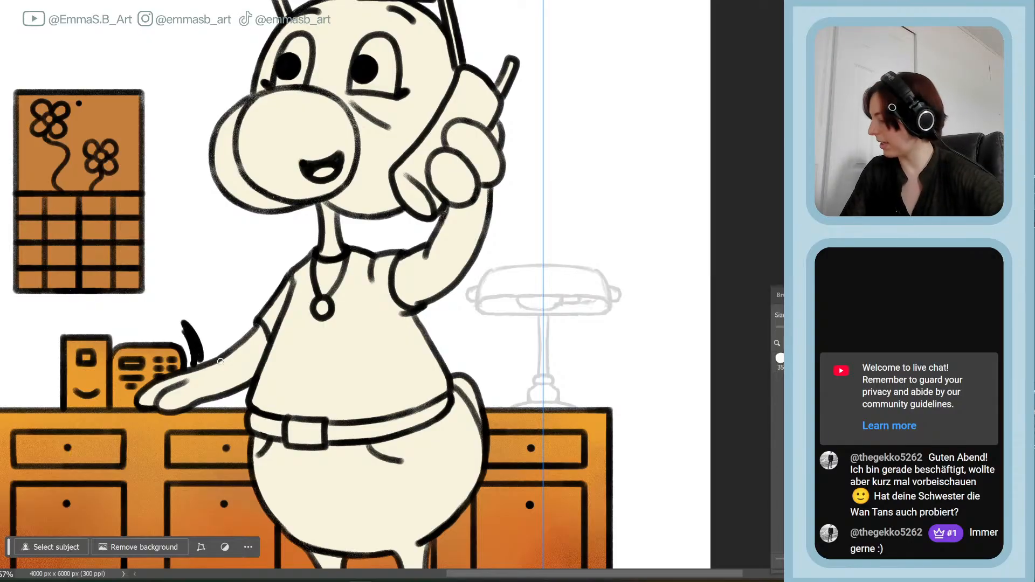
key(ctrl+z)
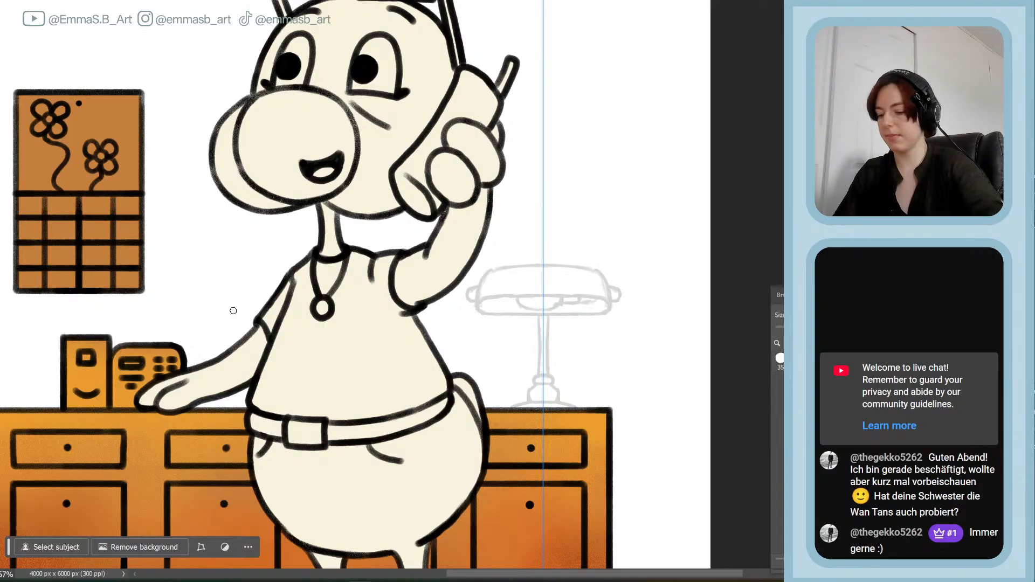
click(906, 297)
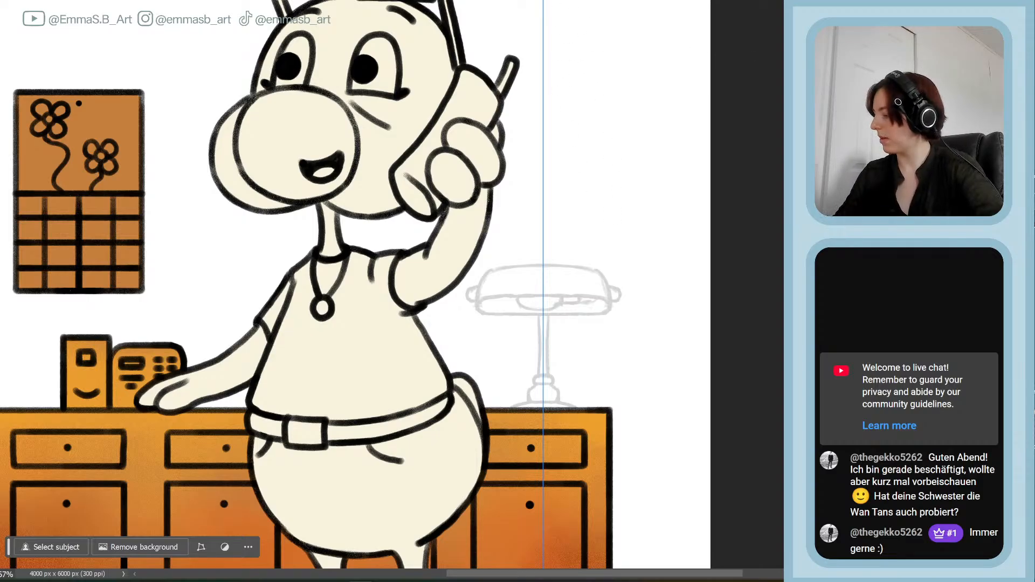
- Try to ink the lamp's stem and collar as thick mirrored lines over the faint sketch
key(ctrl+plus)
key(ctrl+plus)
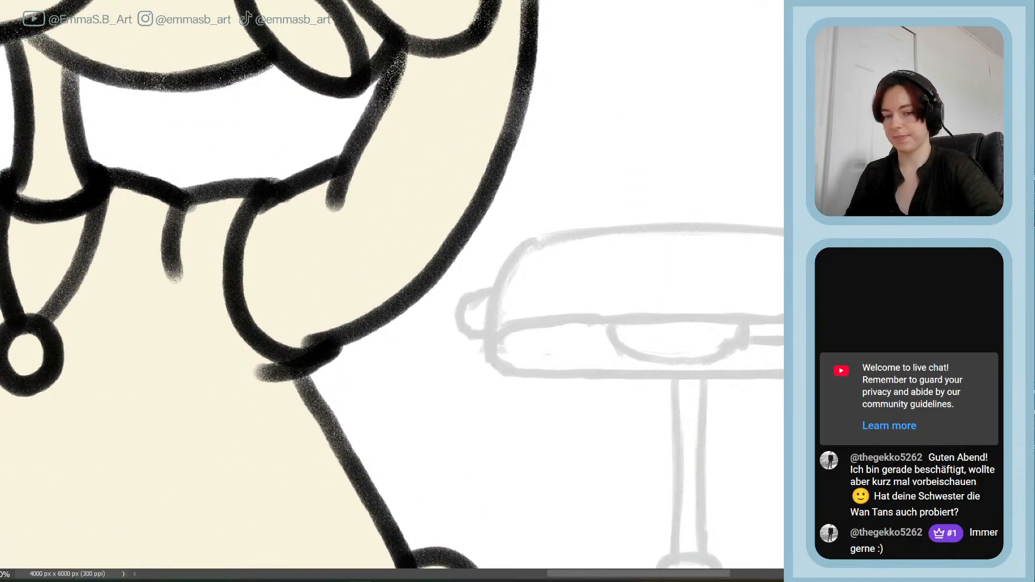
drag(809, 403, 680, 242)
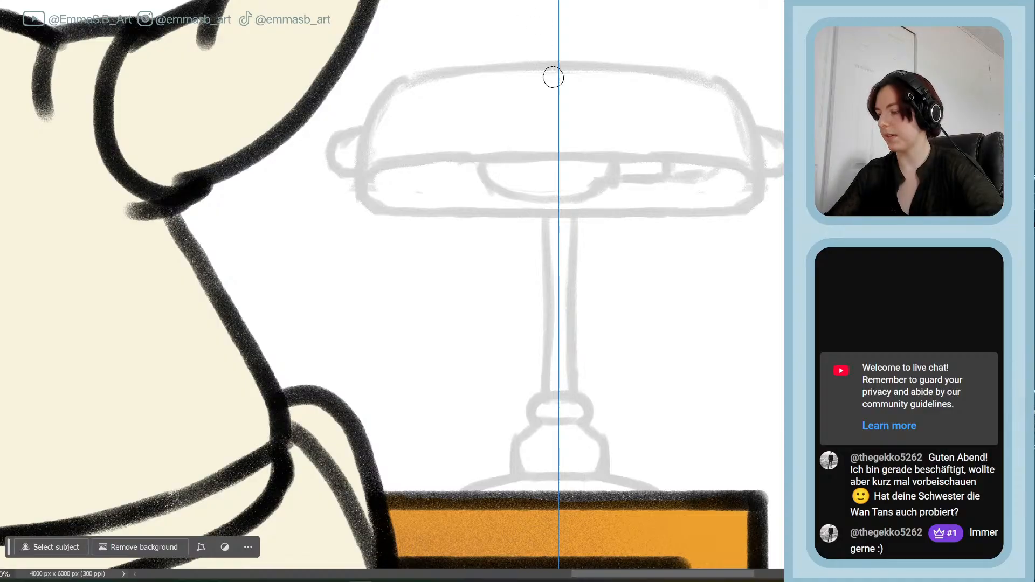
drag(580, 212, 575, 274)
mouse_move(576, 313)
mouse_down()
mouse_move(578, 394)
mouse_move(599, 406)
mouse_move(576, 428)
mouse_move(554, 396)
mouse_up()
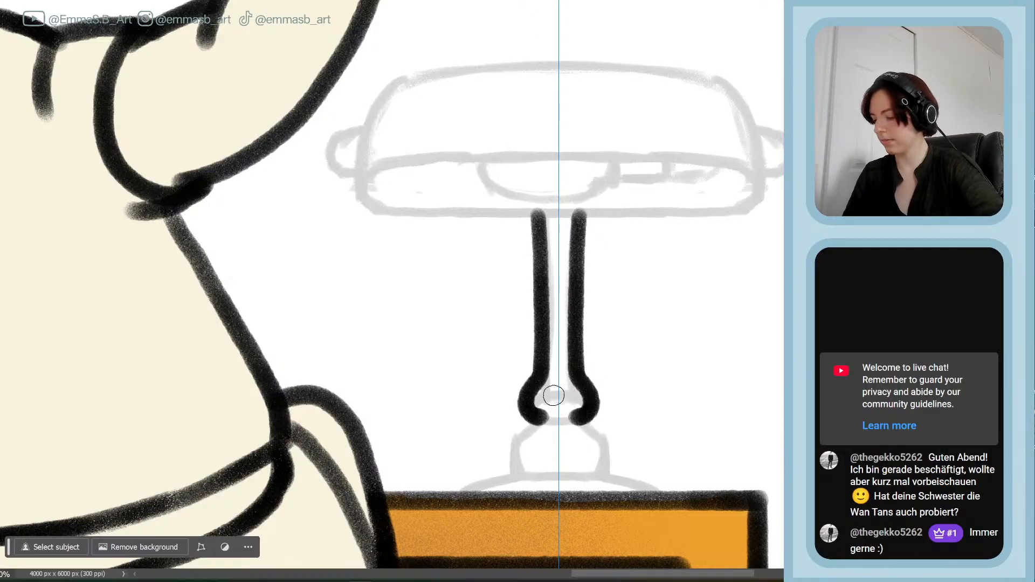
key(ctrl+z)
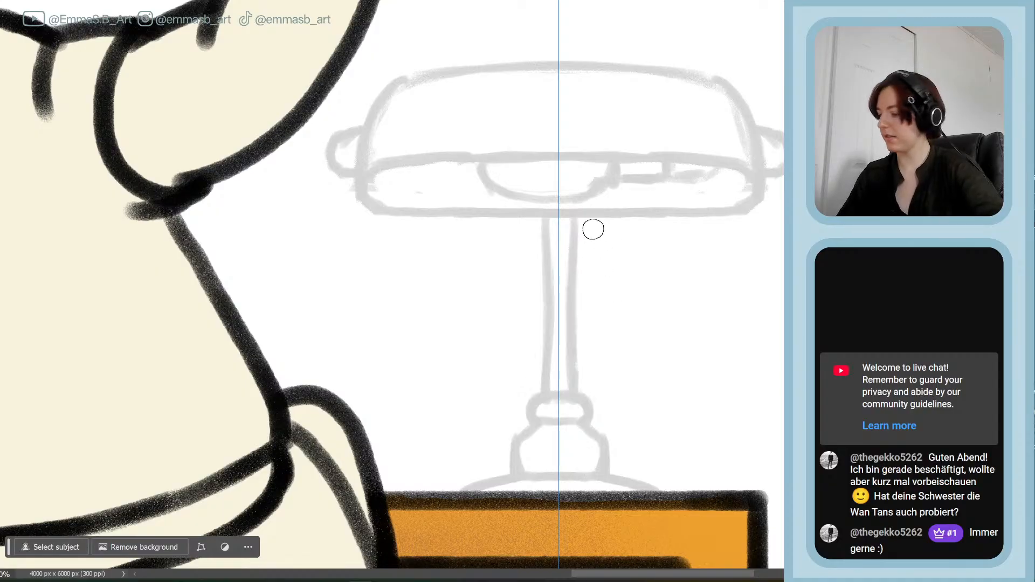
- Ink the lamp's stem, rounded collars and flared base as thick mirrored lines over the faint sketch
click(578, 216)
drag(578, 243, 576, 356)
key(ctrl+z)
mouse_move(579, 219)
mouse_down()
mouse_move(574, 340)
mouse_move(584, 398)
mouse_move(569, 397)
mouse_move(585, 403)
mouse_move(578, 390)
mouse_move(598, 402)
mouse_move(595, 426)
mouse_move(554, 425)
mouse_move(534, 412)
mouse_up()
key(ctrl+z)
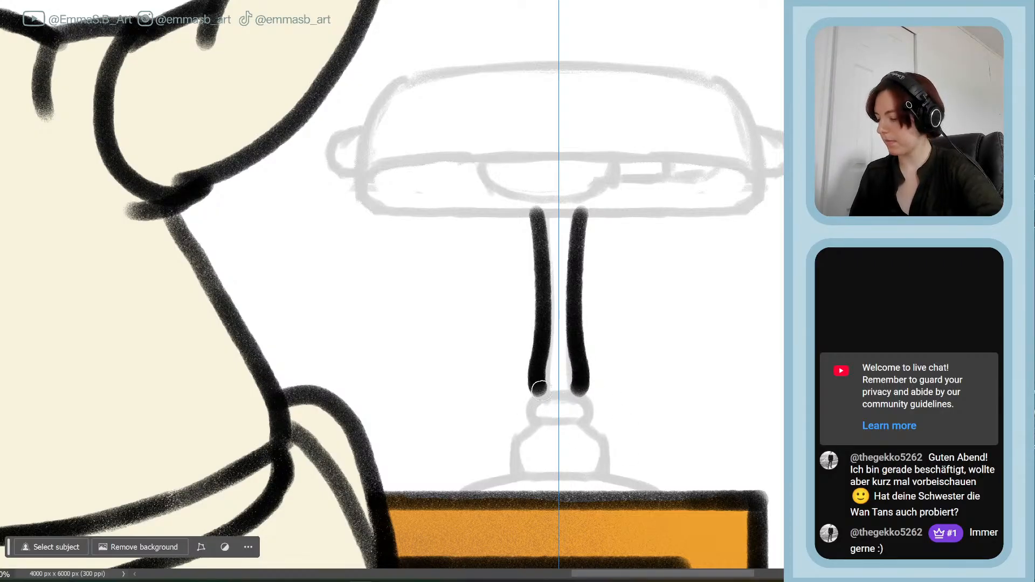
mouse_move(574, 384)
mouse_down()
mouse_move(588, 402)
mouse_move(559, 423)
mouse_move(594, 415)
mouse_move(526, 427)
mouse_move(509, 483)
mouse_move(460, 494)
mouse_move(545, 474)
mouse_move(634, 477)
mouse_up()
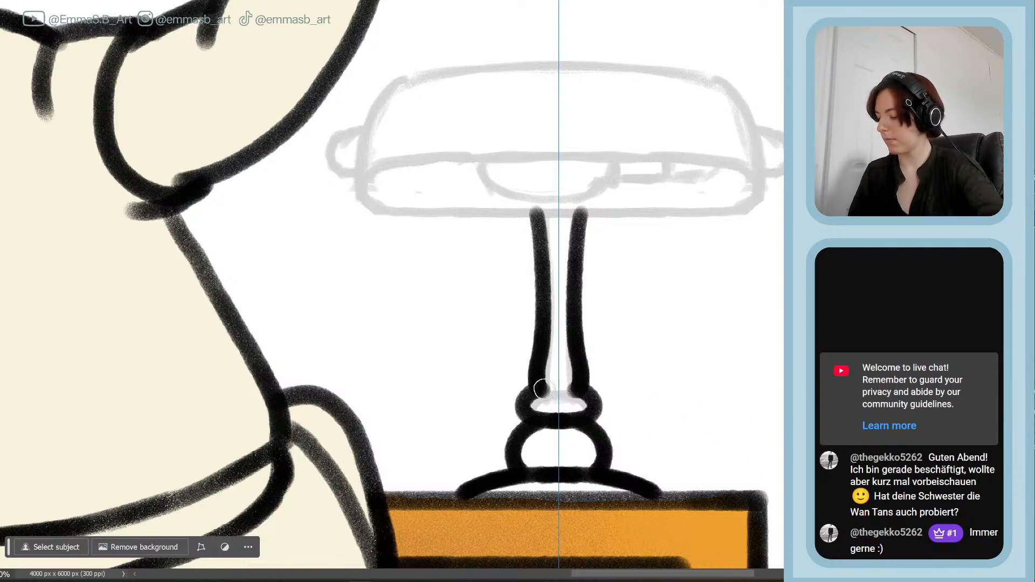
drag(536, 388, 566, 391)
key(ctrl+z)
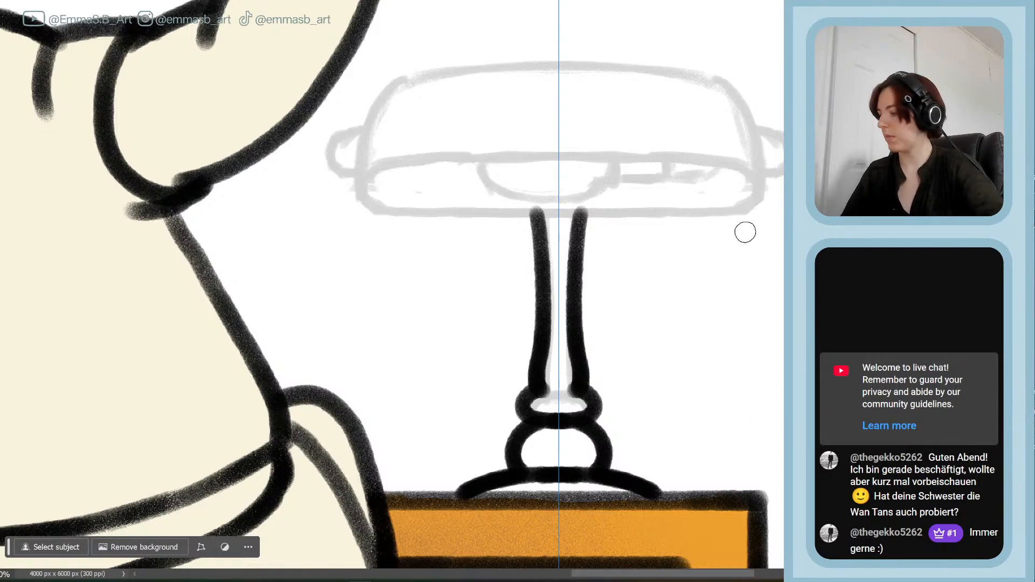
- Ink a short thick line across the top of the stem and try extending it into the shade's lower outline
drag(730, 250, 723, 368)
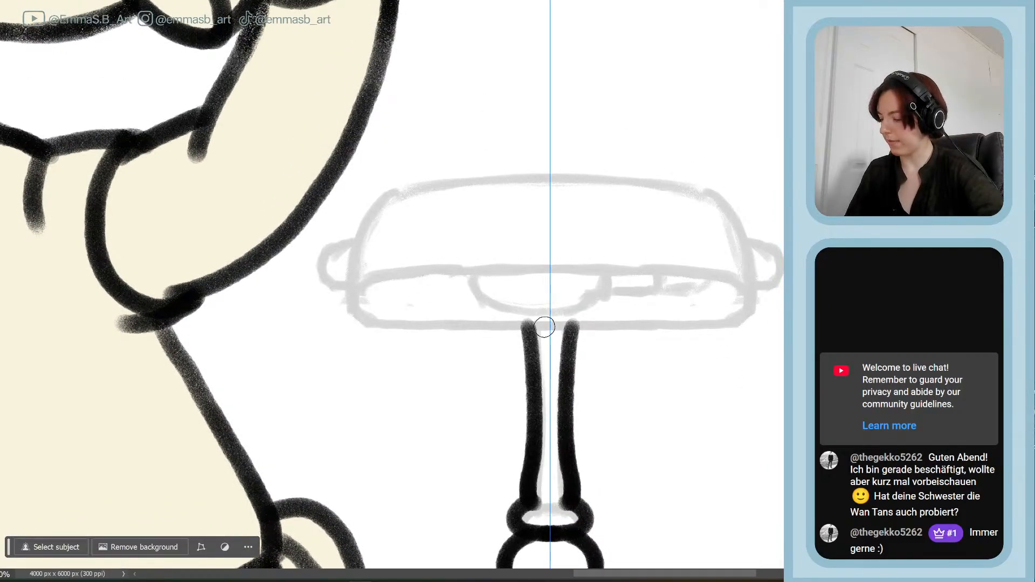
drag(569, 327, 520, 328)
mouse_move(614, 327)
mouse_down()
mouse_move(364, 321)
mouse_move(349, 275)
mouse_up()
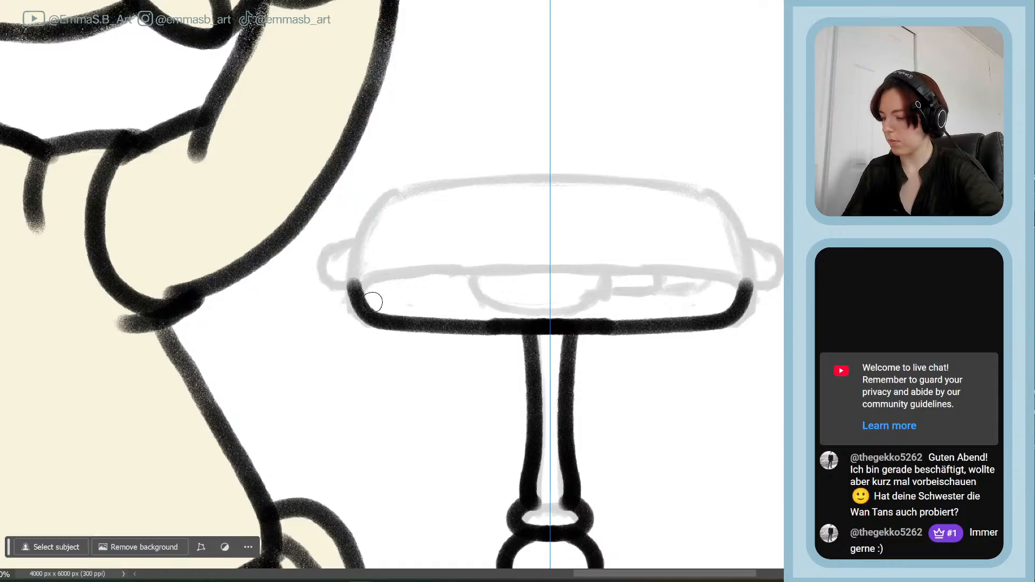
key(ctrl+z)
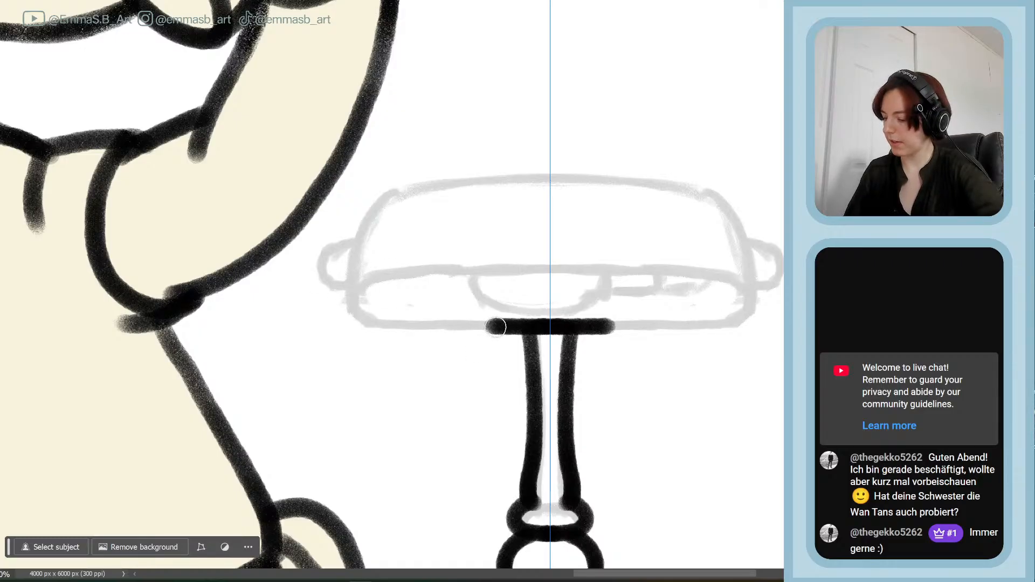
mouse_move(496, 328)
mouse_down()
mouse_move(347, 326)
mouse_move(332, 323)
mouse_move(338, 291)
mouse_up()
key(ctrl+z)
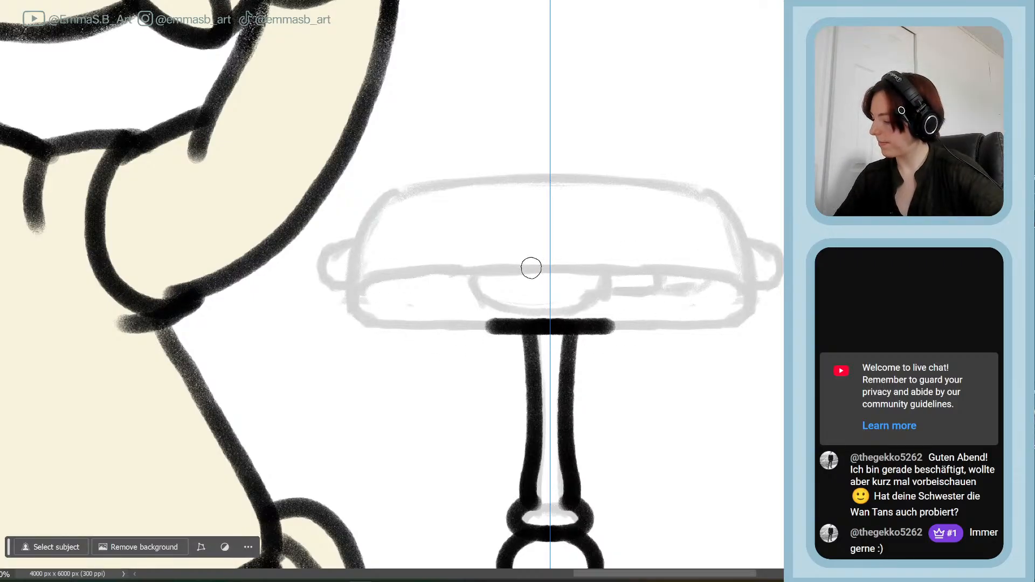
mouse_move(532, 268)
mouse_down()
mouse_move(705, 270)
mouse_move(764, 285)
mouse_move(751, 321)
mouse_move(737, 325)
mouse_move(558, 324)
mouse_up()
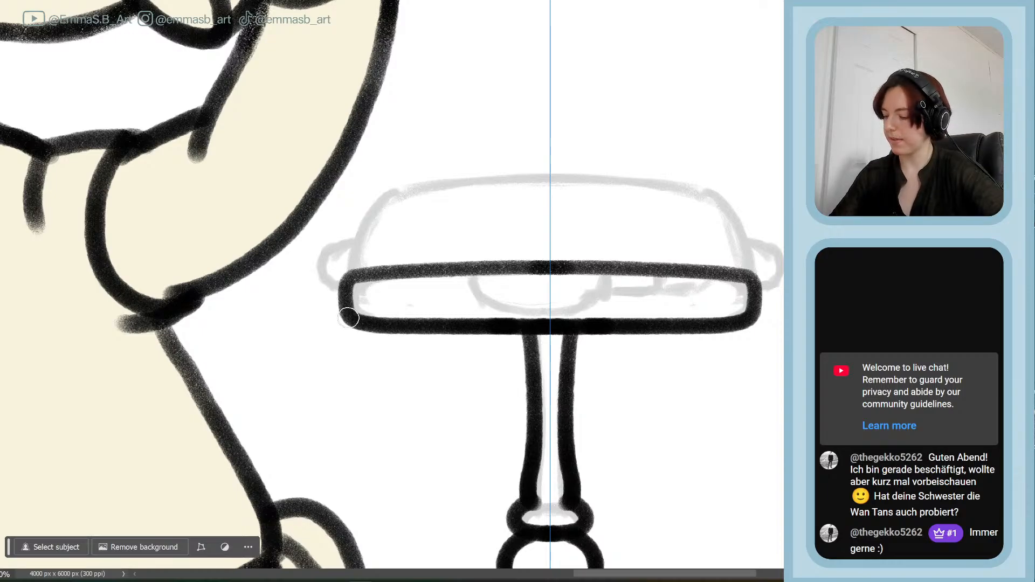
mouse_move(349, 317)
mouse_down()
mouse_move(347, 267)
mouse_move(367, 220)
mouse_move(362, 241)
mouse_up()
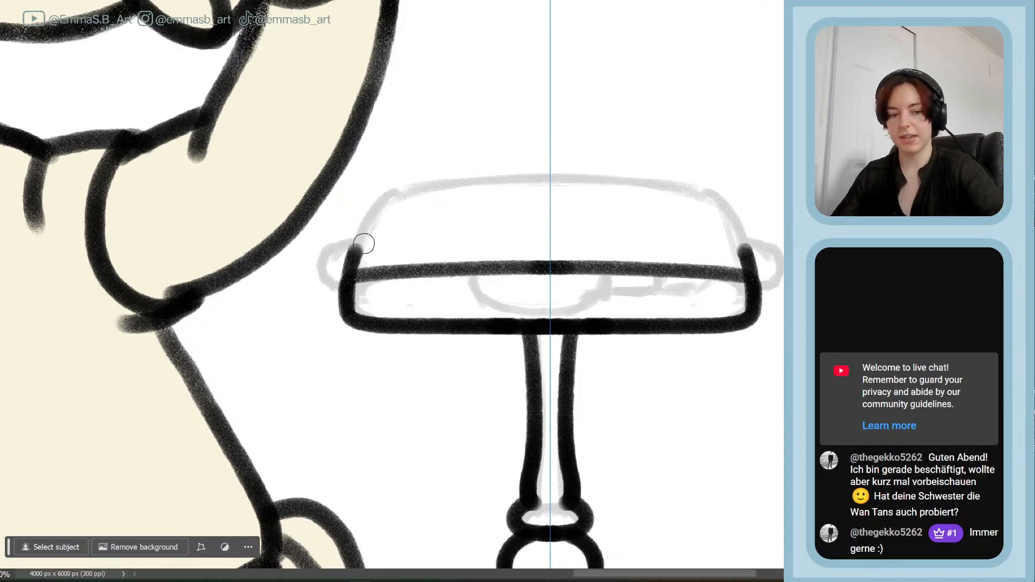
key(ctrl+z)
mouse_move(349, 309)
mouse_down()
mouse_move(359, 237)
mouse_move(383, 206)
mouse_move(461, 178)
mouse_move(555, 179)
mouse_up()
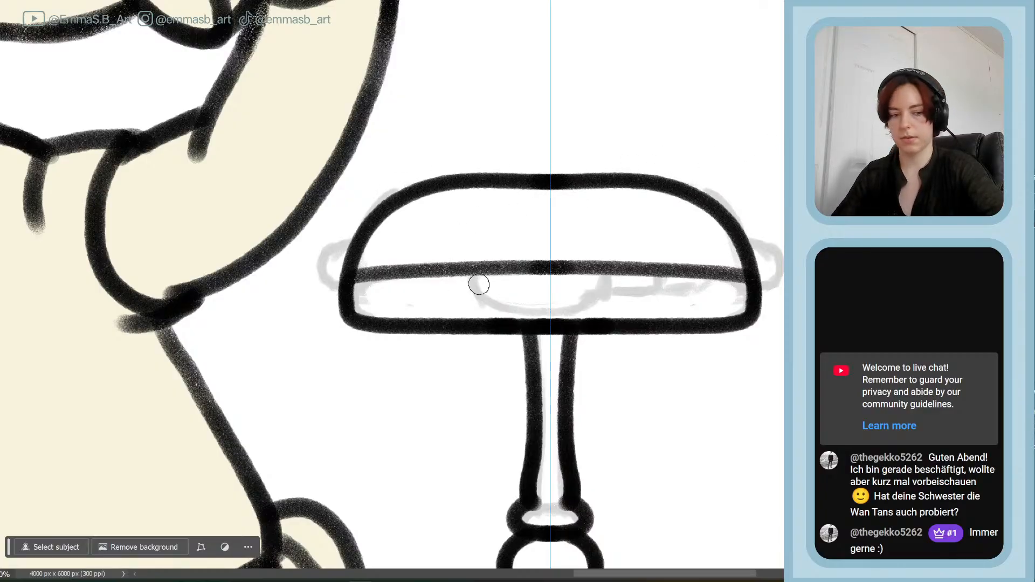
key(ctrl+z)
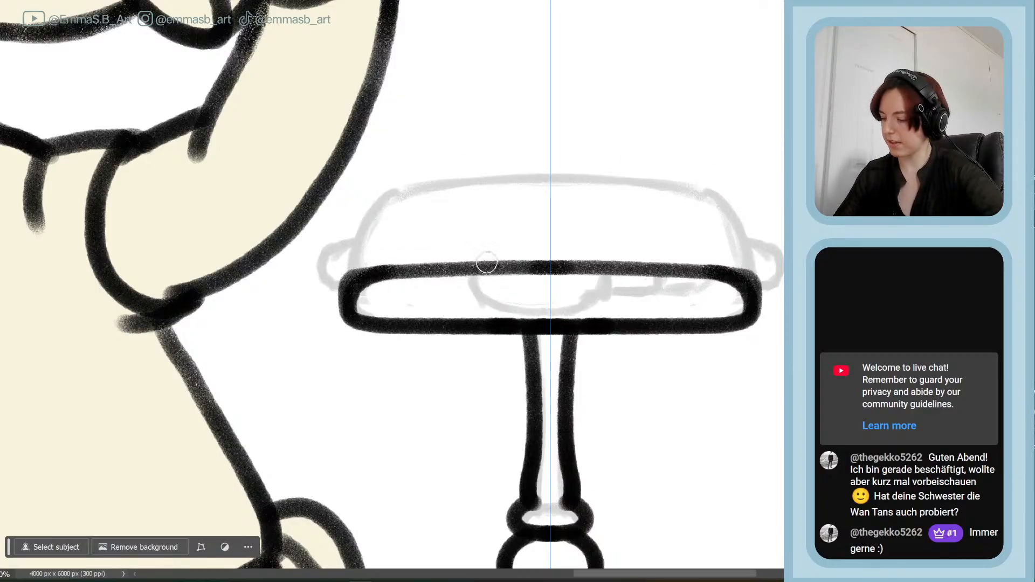
key(ctrl+z)
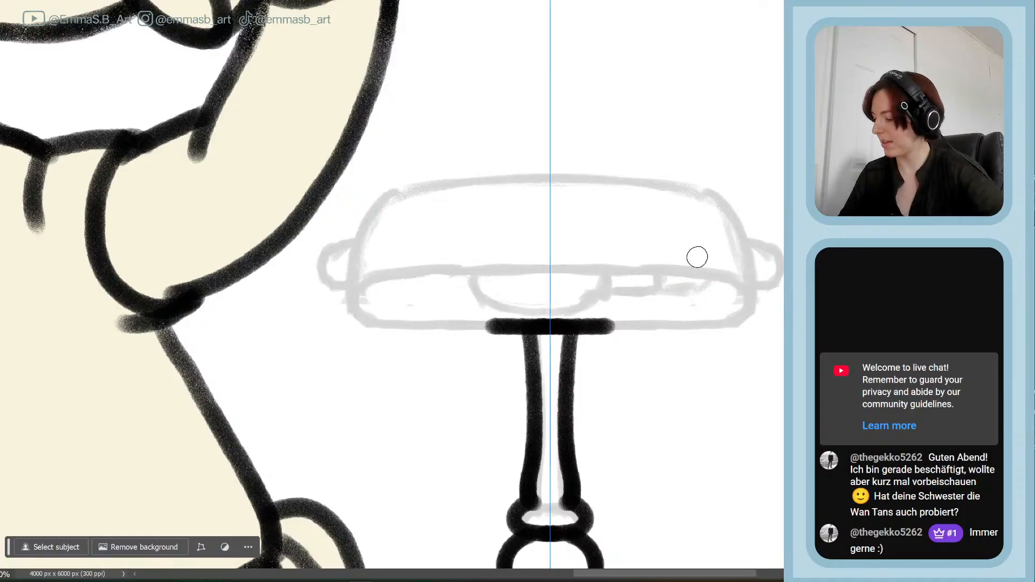
drag(566, 268, 744, 270)
key(ctrl+z)
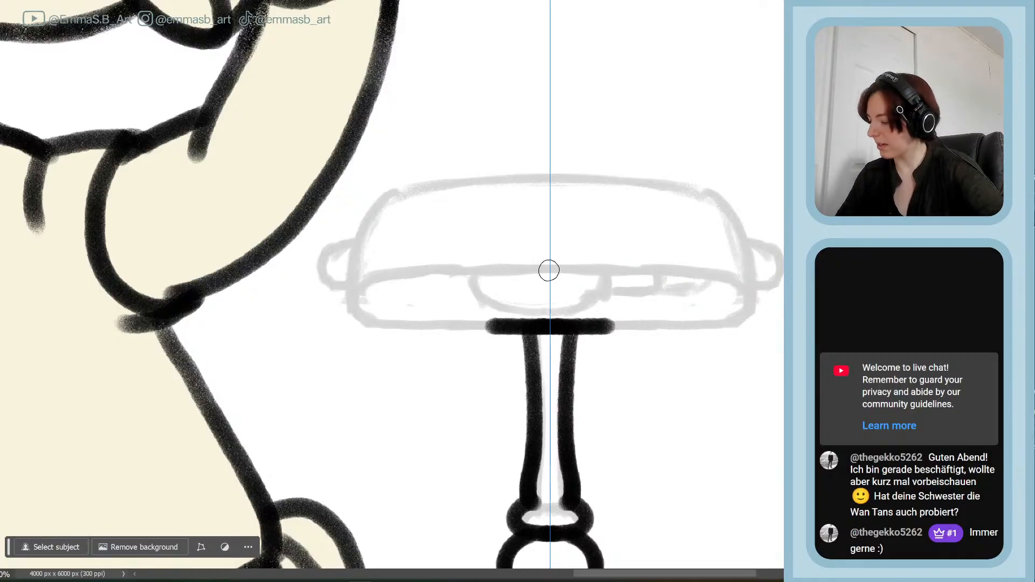
- Ink the shade's elongated oval rim and rounded dome as mirrored lines, and add a small square knob on each side
mouse_move(548, 270)
mouse_down()
mouse_move(715, 269)
mouse_move(744, 274)
mouse_move(761, 293)
mouse_move(749, 317)
mouse_move(719, 327)
mouse_move(528, 326)
mouse_move(557, 326)
mouse_up()
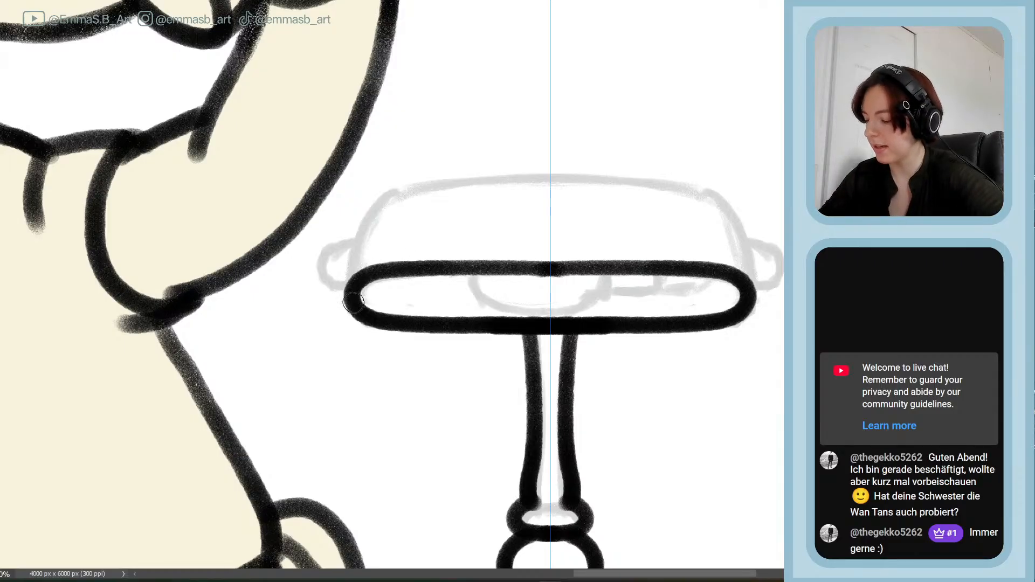
mouse_move(353, 301)
mouse_down()
mouse_move(359, 232)
mouse_move(392, 190)
mouse_move(549, 180)
mouse_up()
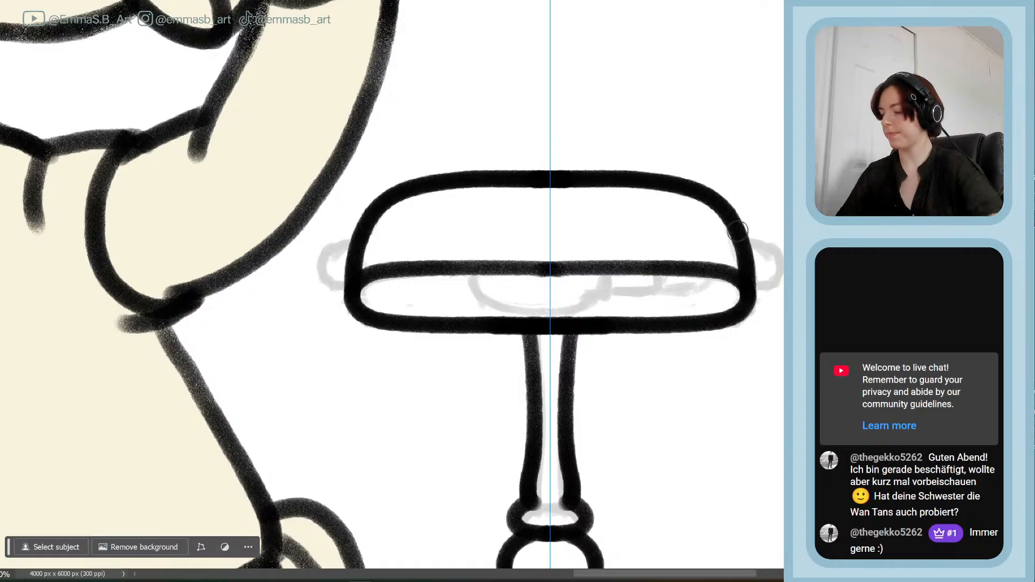
mouse_move(747, 246)
mouse_down()
mouse_move(780, 246)
mouse_move(774, 291)
mouse_move(737, 279)
mouse_up()
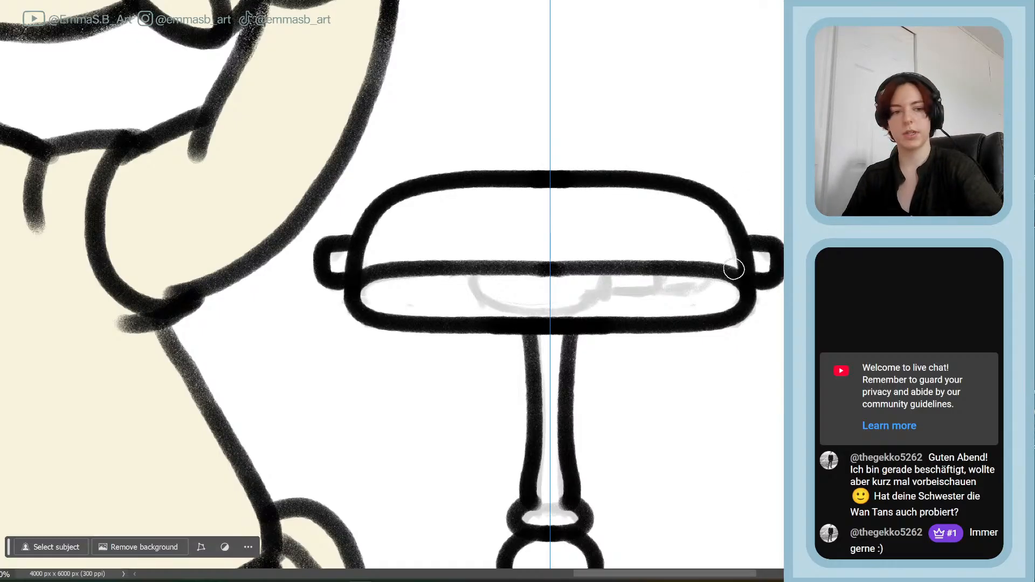
key(ctrl+z)
mouse_move(750, 247)
mouse_down()
mouse_move(776, 246)
mouse_move(778, 275)
mouse_move(769, 288)
mouse_move(745, 281)
mouse_up()
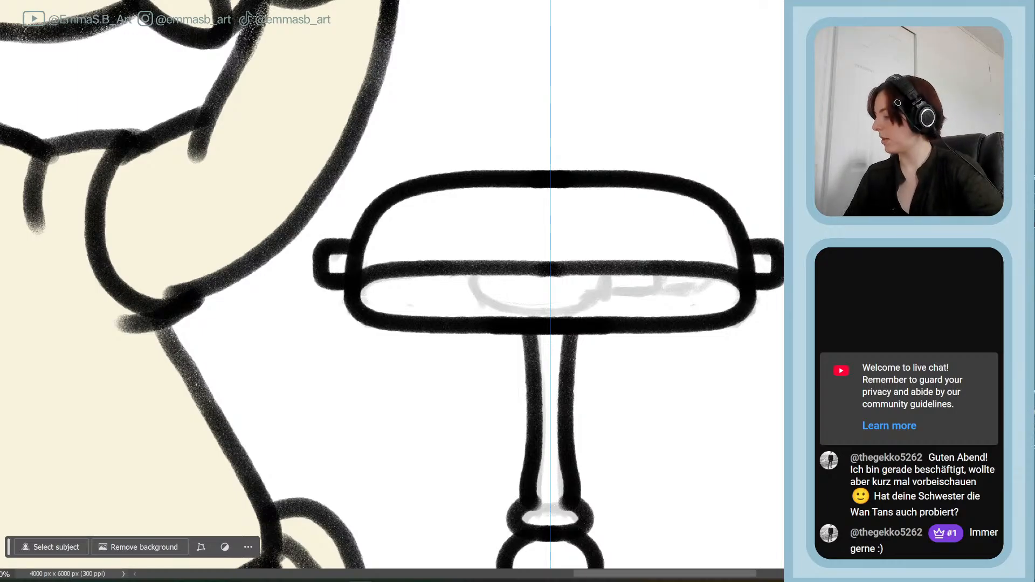
- Turn off symmetry and ink the shallow bulb and its narrow rectangular socket under the shade's front edge
scroll(392, 285, down, 5)
scroll(392, 285, up, 5)
scroll(392, 285, up, 1)
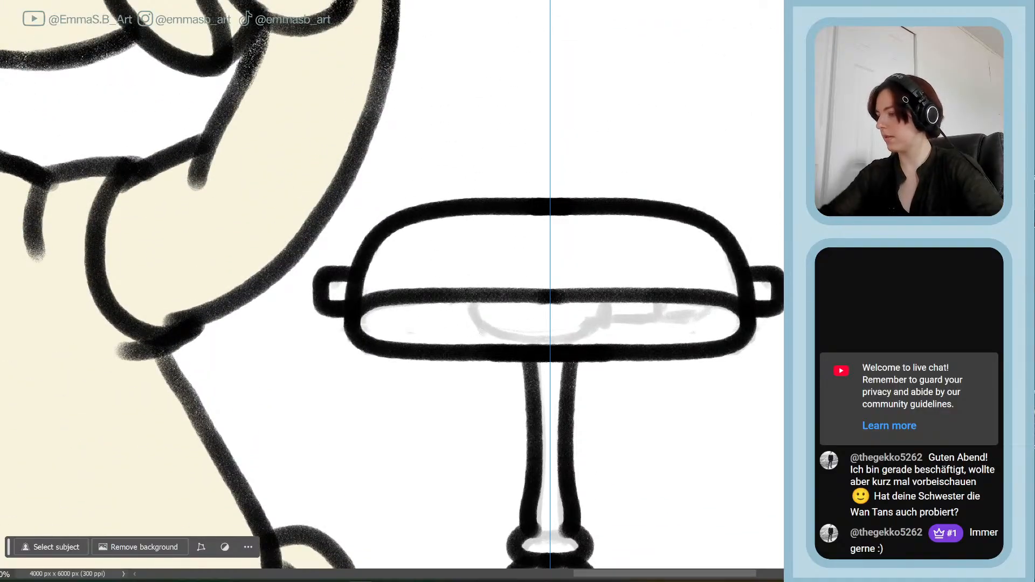
click(580, 159)
mouse_move(470, 299)
mouse_down()
mouse_move(476, 326)
mouse_move(493, 331)
mouse_move(595, 325)
mouse_move(607, 320)
mouse_move(608, 280)
mouse_move(646, 318)
mouse_move(667, 301)
mouse_move(601, 315)
mouse_move(656, 317)
mouse_up()
key(ctrl+z)
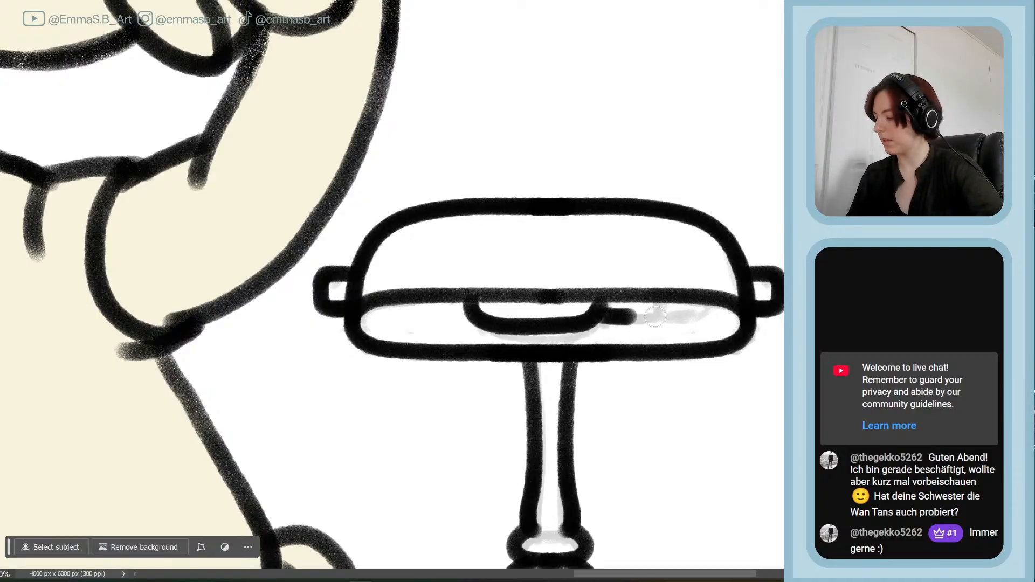
key(ctrl+z)
mouse_move(593, 313)
mouse_down()
mouse_move(687, 317)
mouse_move(713, 309)
mouse_move(705, 281)
mouse_move(738, 287)
mouse_move(653, 312)
mouse_move(698, 312)
mouse_move(698, 285)
mouse_move(653, 314)
mouse_move(696, 313)
mouse_up()
key(ctrl+z)
key(ctrl+z)
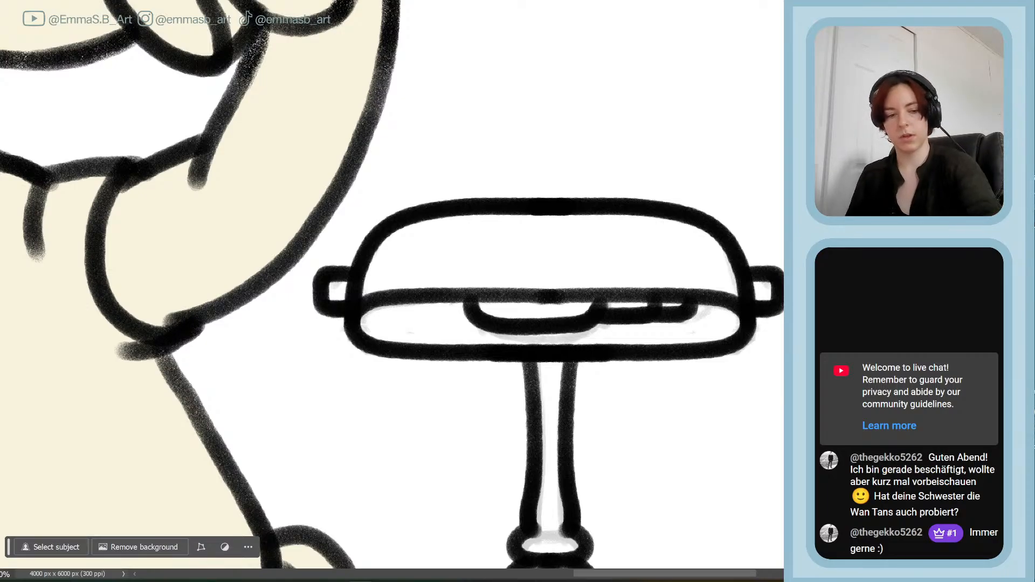
key(ctrl+z)
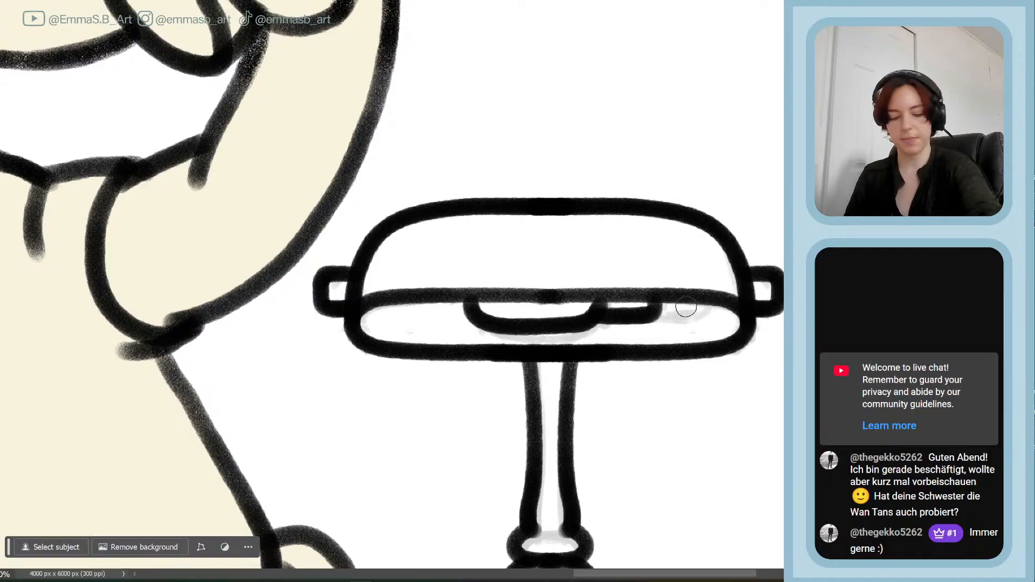
- Ink a thin arm with a small downward bump from the socket to the right end of the shade's rim
drag(650, 315, 753, 312)
key(ctrl+z)
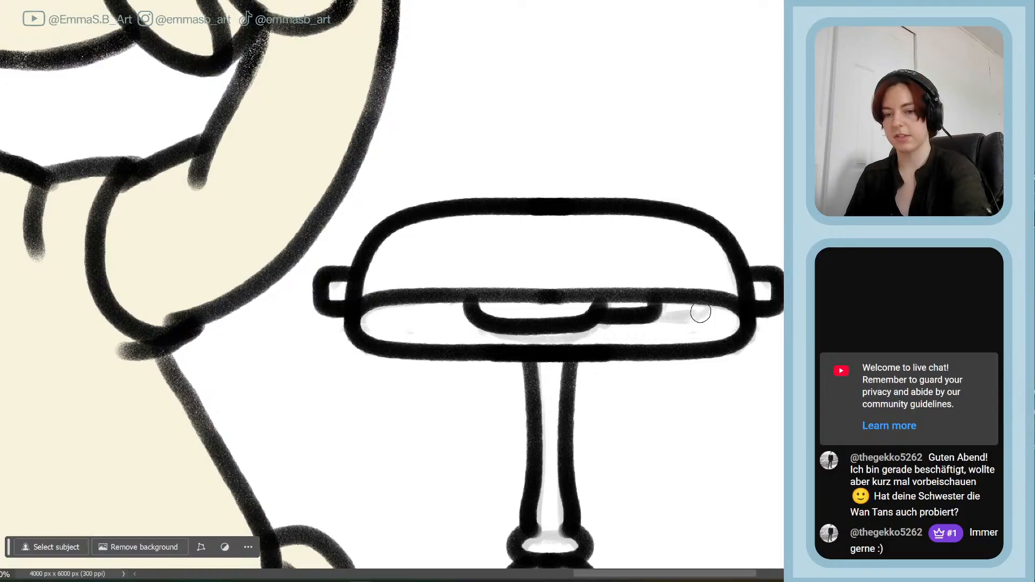
mouse_move(653, 317)
mouse_down()
mouse_move(703, 314)
mouse_move(695, 326)
mouse_move(713, 321)
mouse_move(709, 309)
mouse_move(755, 315)
mouse_up()
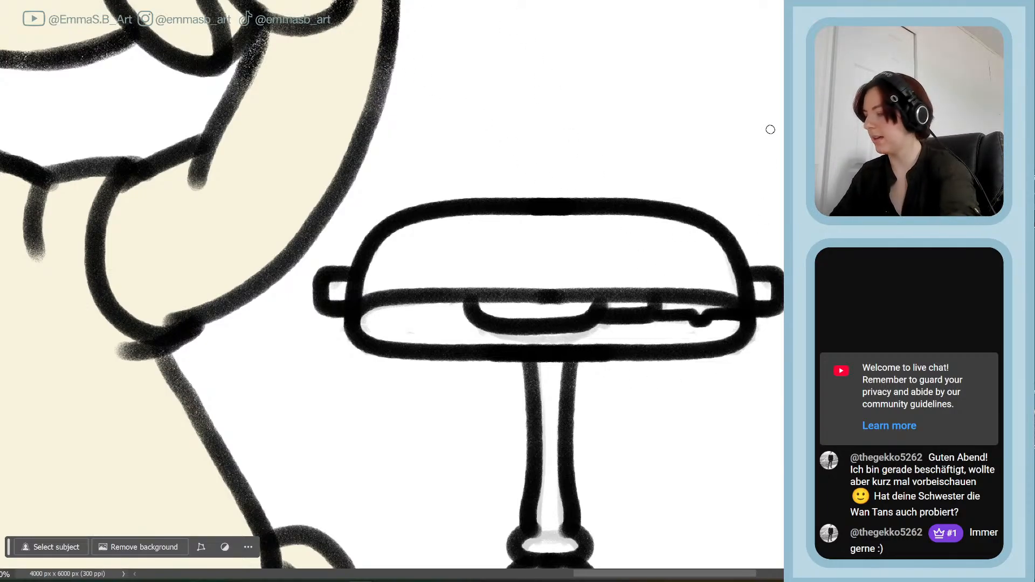
- Sketch a test pull chain above the lamp's right side, with a triangular faceted pendant topped by four dots in a column
drag(784, 85, 768, 142)
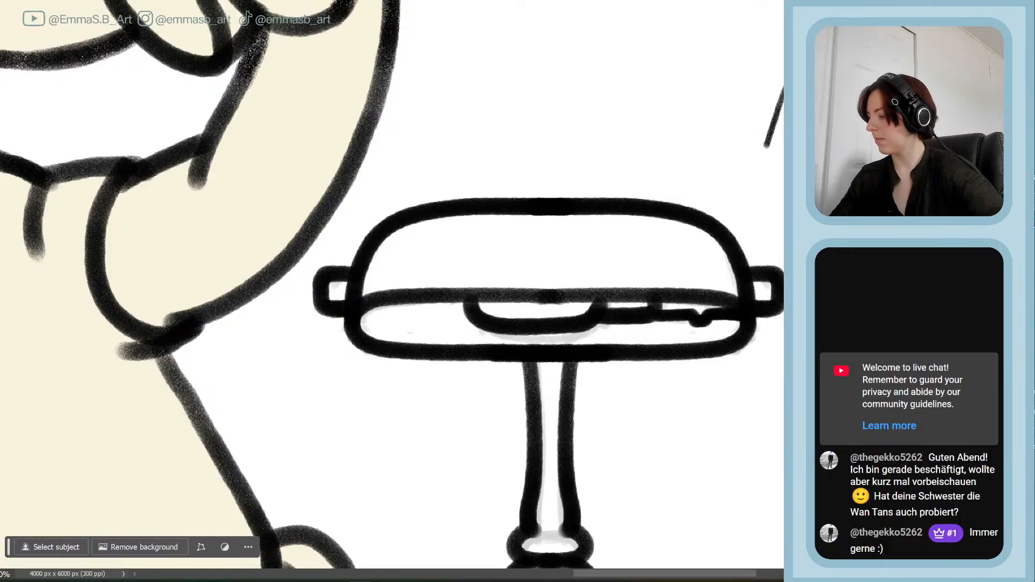
drag(770, 149, 784, 153)
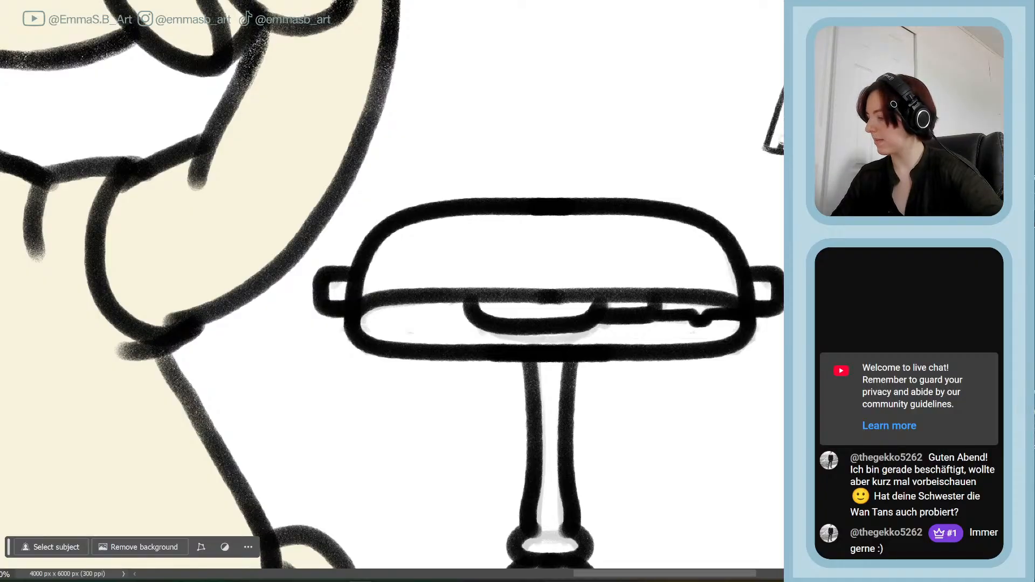
mouse_move(782, 143)
mouse_down()
mouse_move(785, 127)
mouse_move(782, 144)
mouse_up()
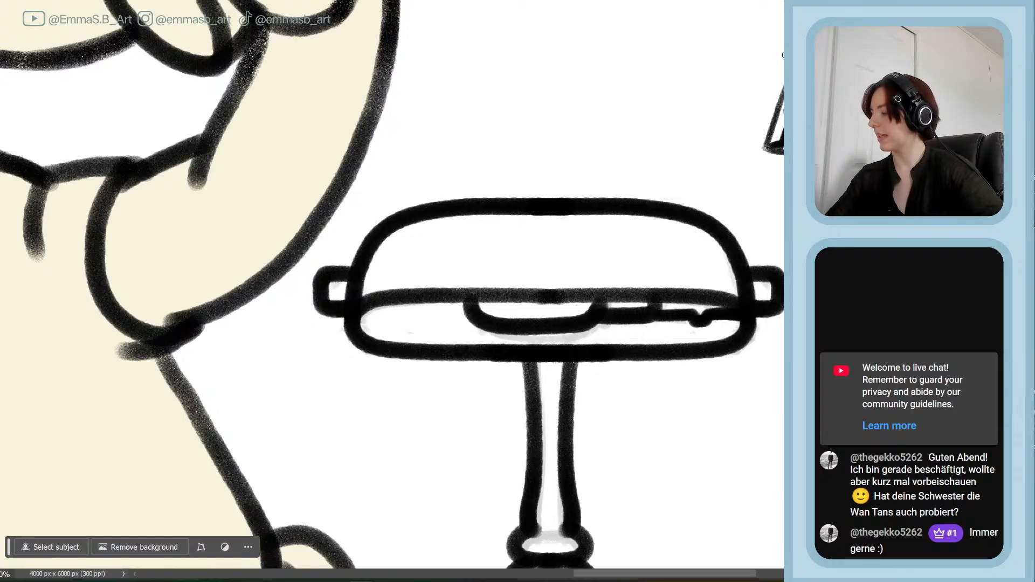
mouse_move(814, 209)
mouse_down()
mouse_move(718, 255)
mouse_move(590, 403)
mouse_up()
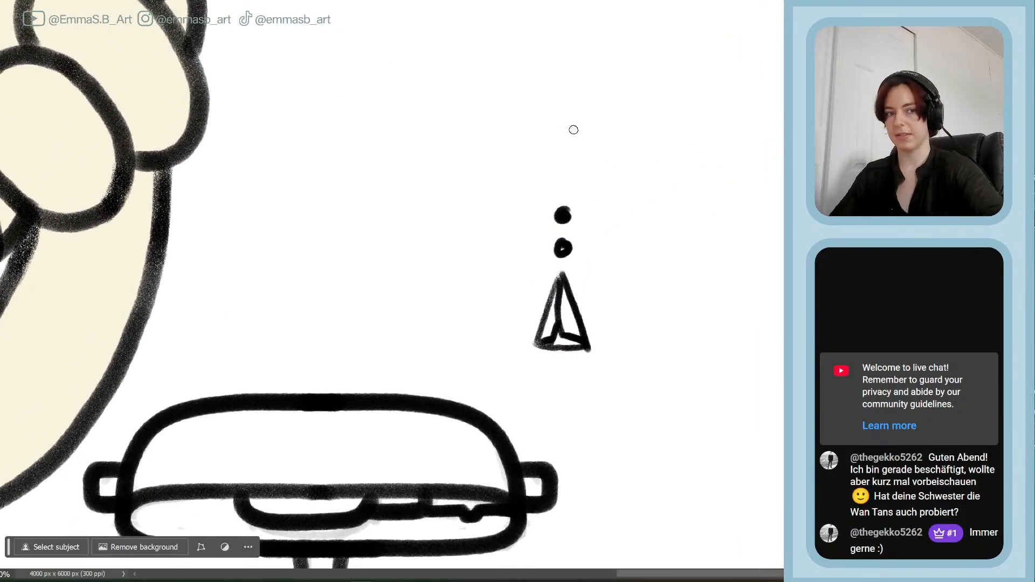
click(566, 179)
click(571, 143)
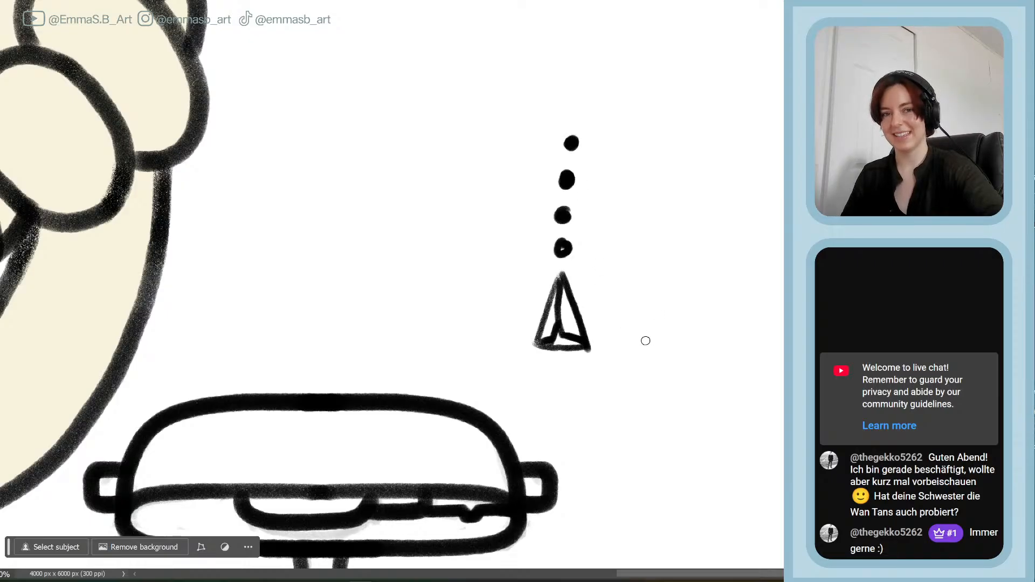
drag(645, 340, 763, 111)
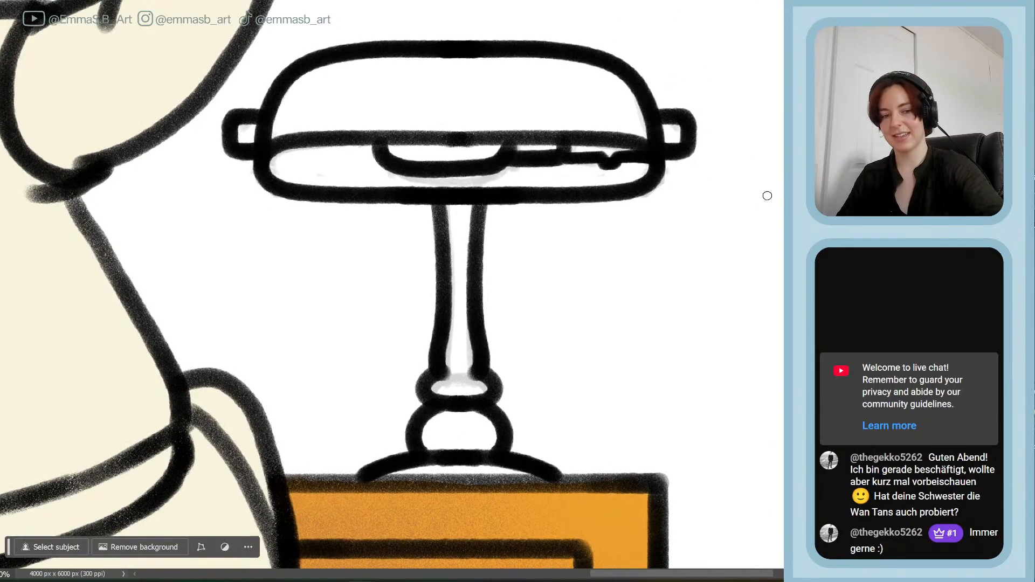
drag(782, 119, 740, 347)
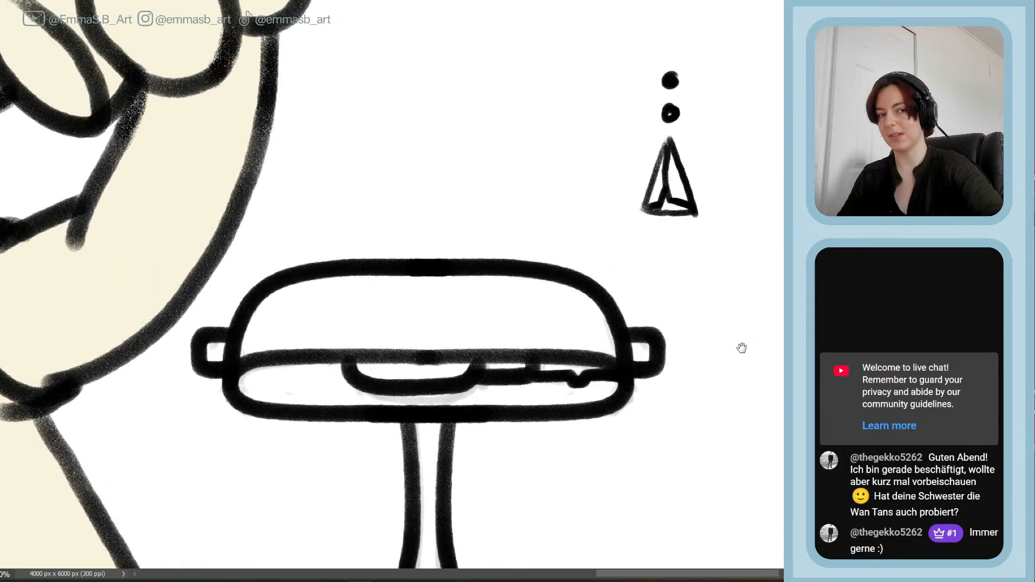
- Undo the test pull chain's dots and triangular pendant
key(ctrl+z)
key(ctrl+z)
key(ctrl+z)
key(ctrl+z)
key(ctrl+z)
key(ctrl+z)
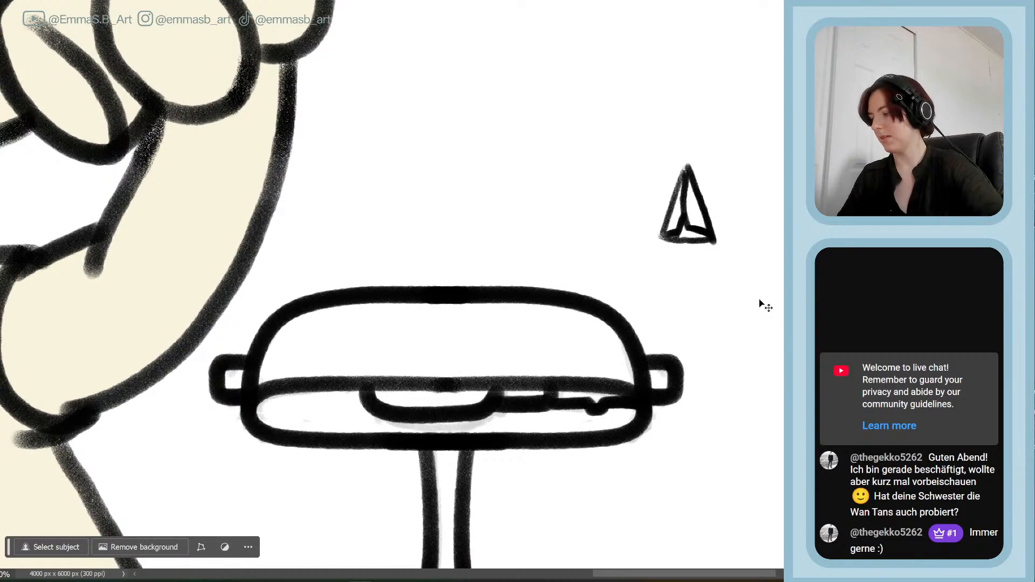
key(ctrl+z)
key(ctrl+z)
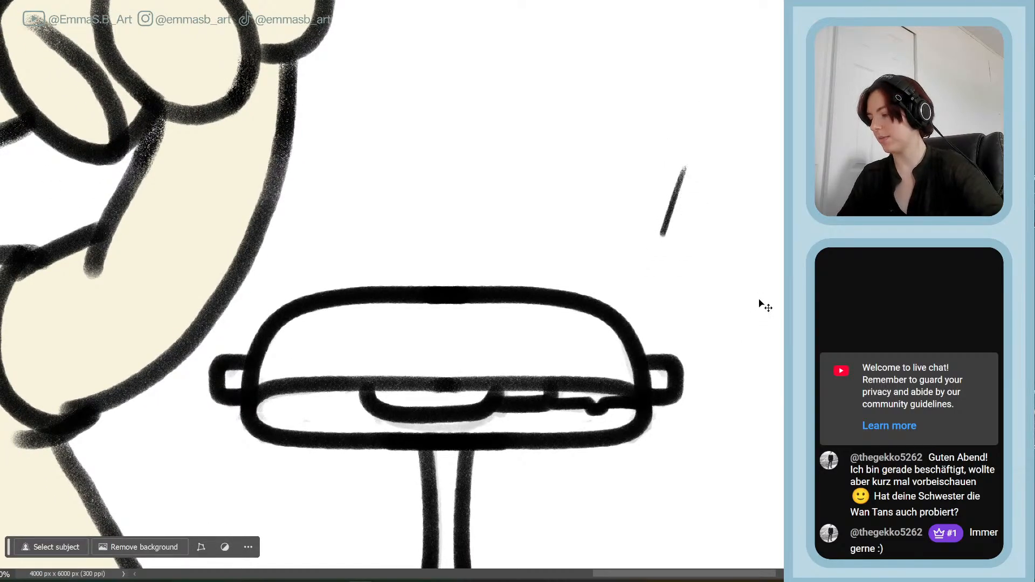
- Ink the pull chain's first two beads below the arm's bump, clearing the rim around them, and draw a grey vertical guideline downward
drag(723, 342, 780, 167)
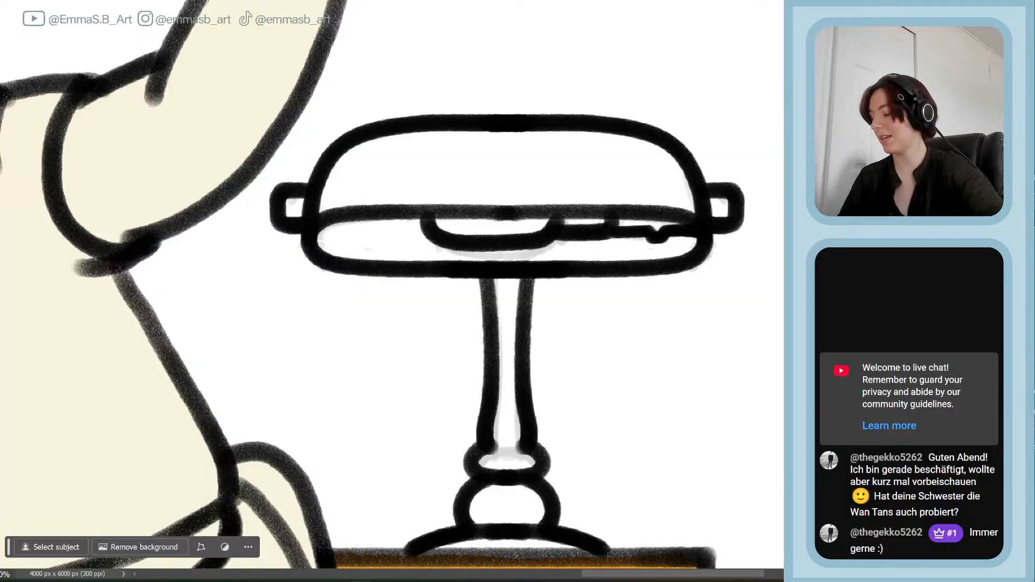
click(656, 252)
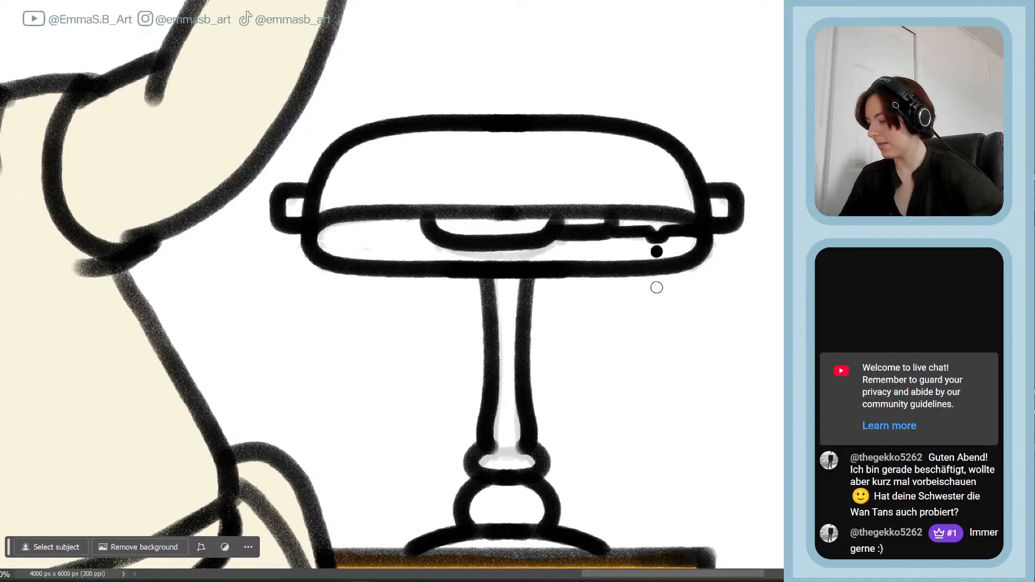
key(ctrl+comma)
key(ctrl+comma)
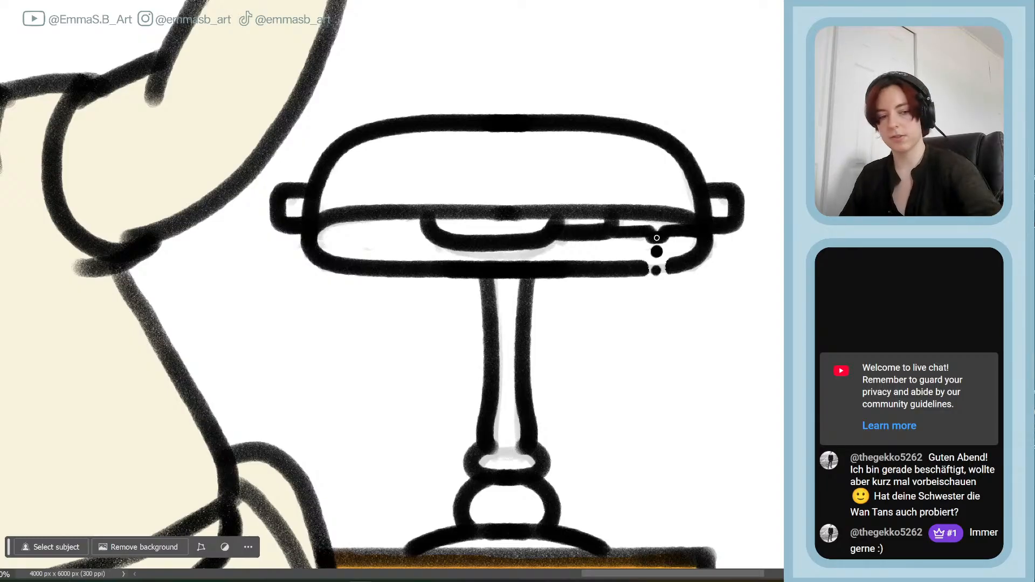
drag(656, 253, 656, 479)
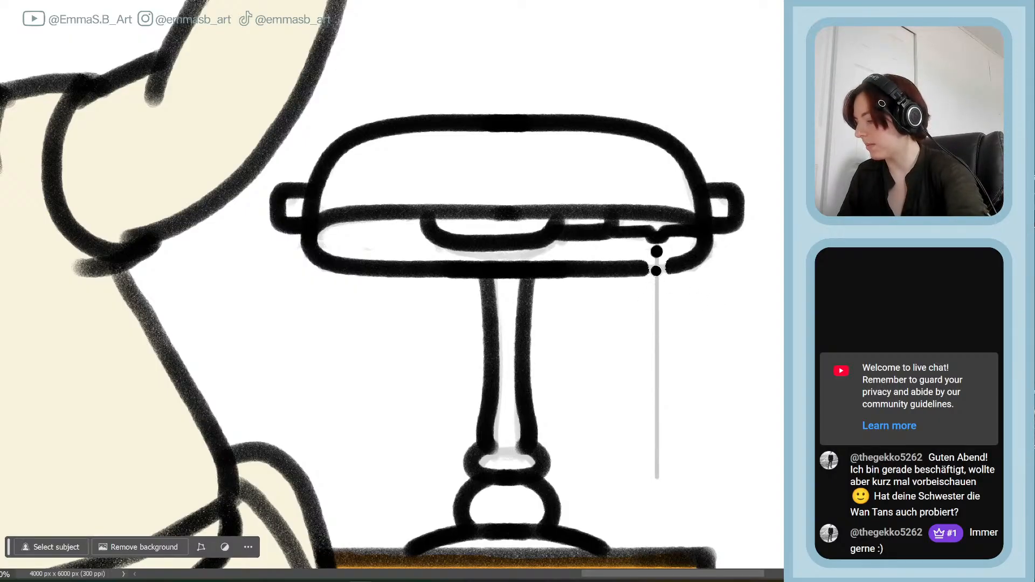
- Ink five more round beads at even spacing down the grey guideline to continue the lamp's pull chain
click(656, 292)
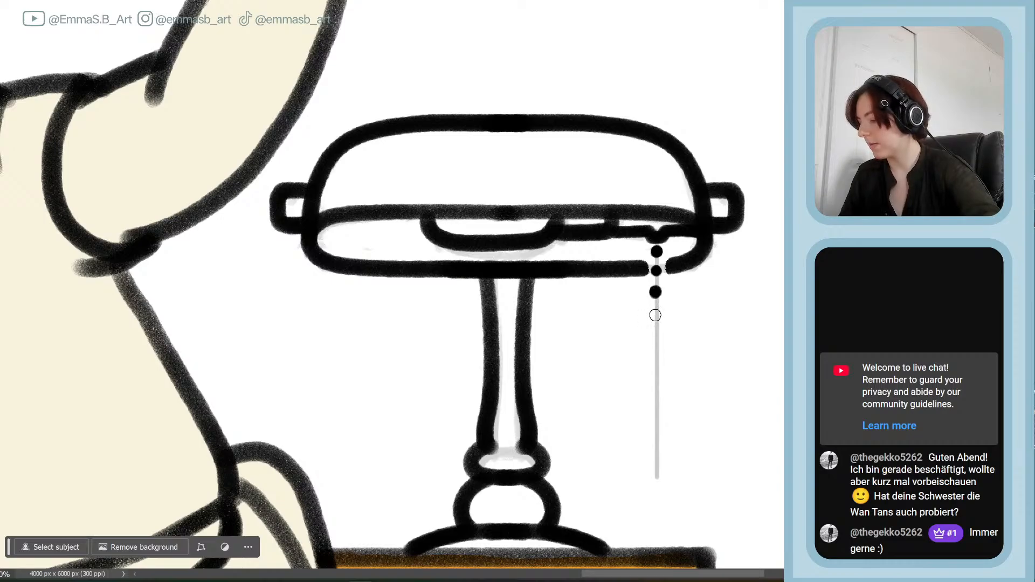
click(655, 317)
click(655, 338)
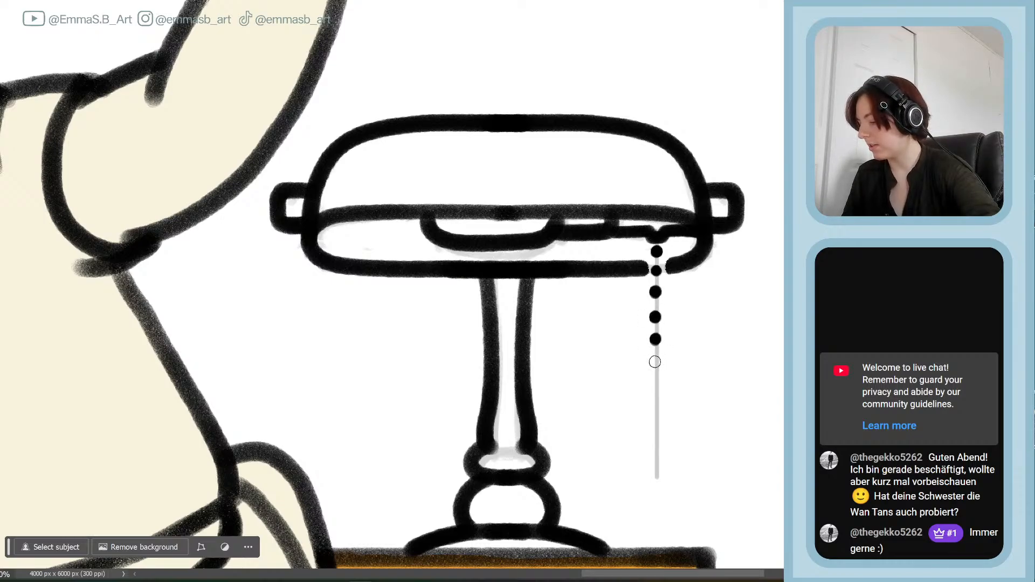
click(654, 363)
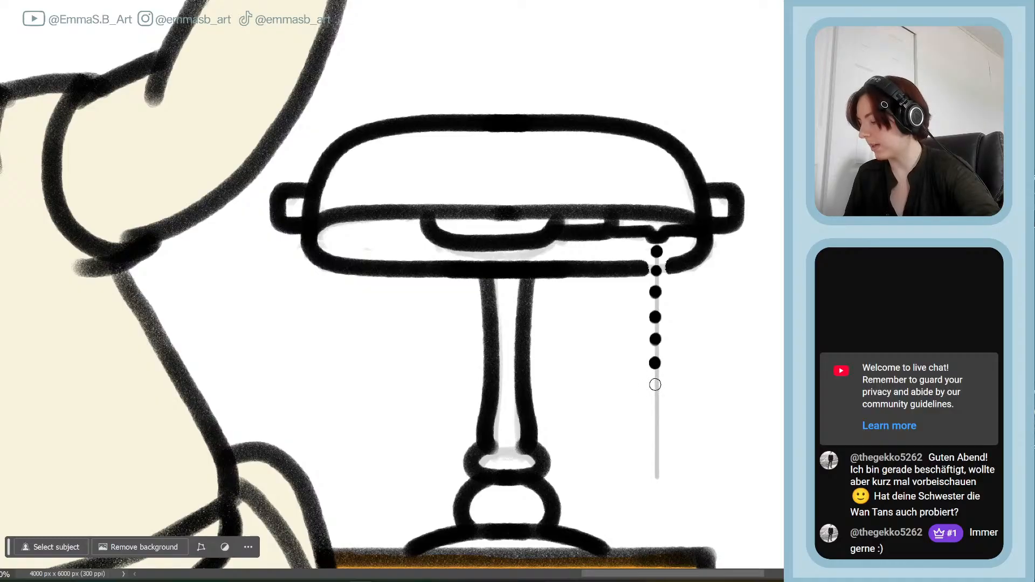
click(656, 385)
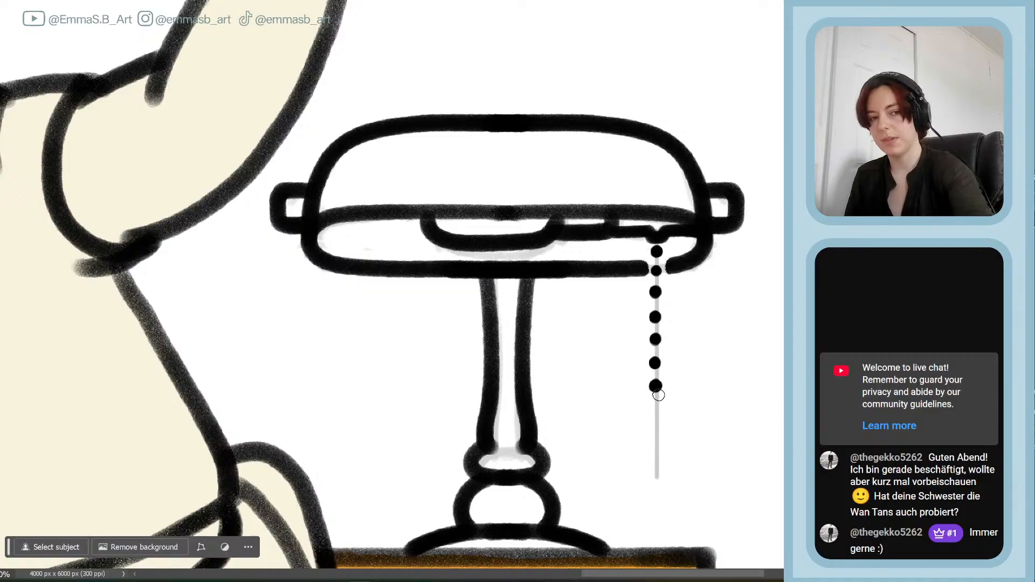
- Reduce the brush size and ink a small triangular pendant with a flat base below the chain's lowest bead
key(bracketleft)
key(bracketleft)
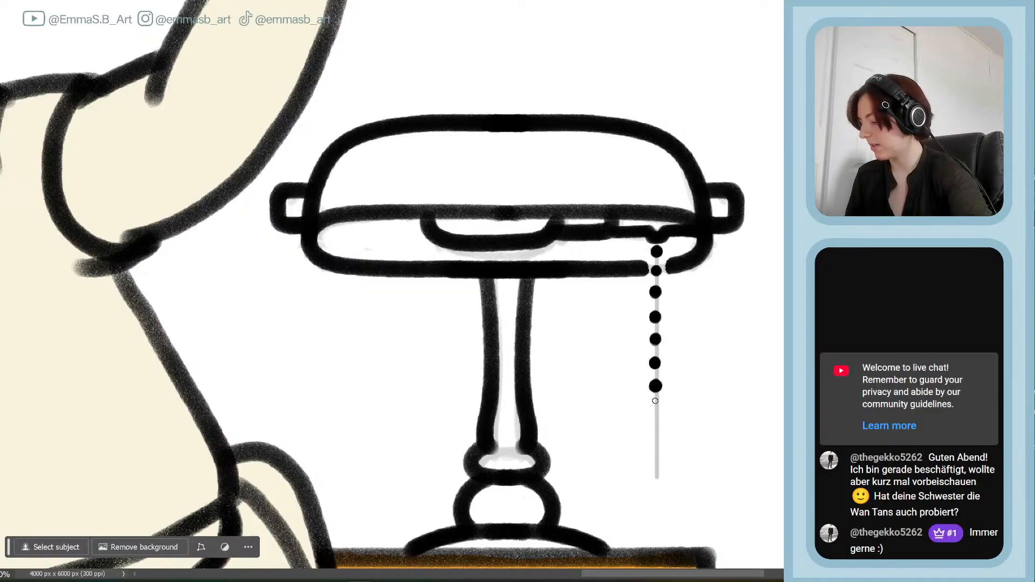
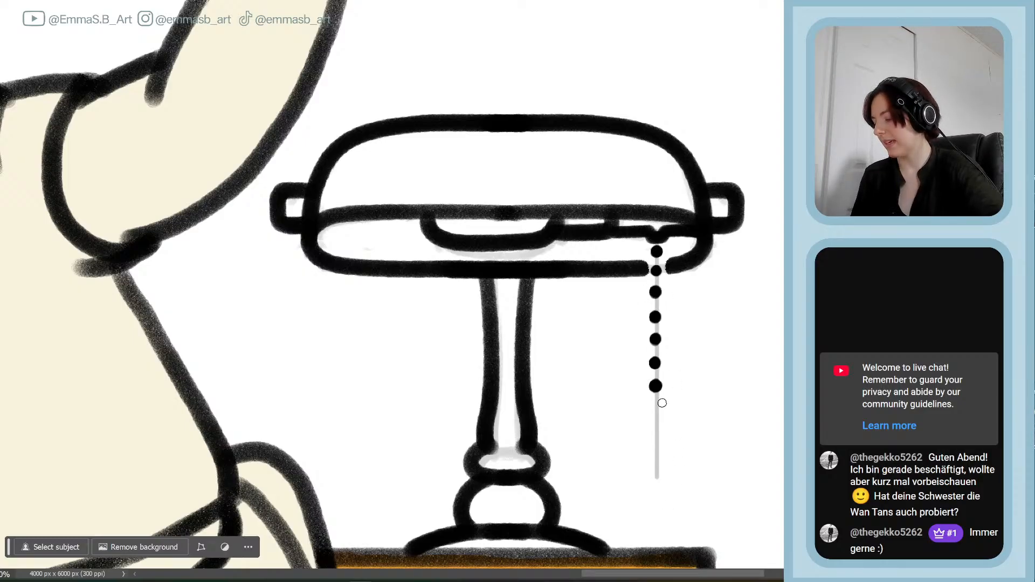
click(655, 403)
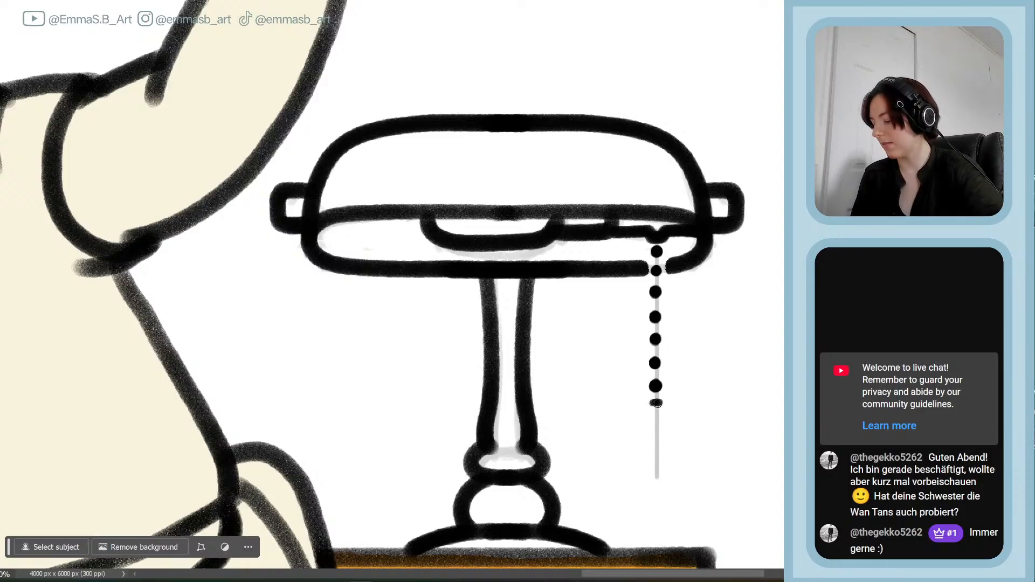
mouse_move(656, 403)
mouse_down()
mouse_move(644, 431)
mouse_move(670, 436)
mouse_up()
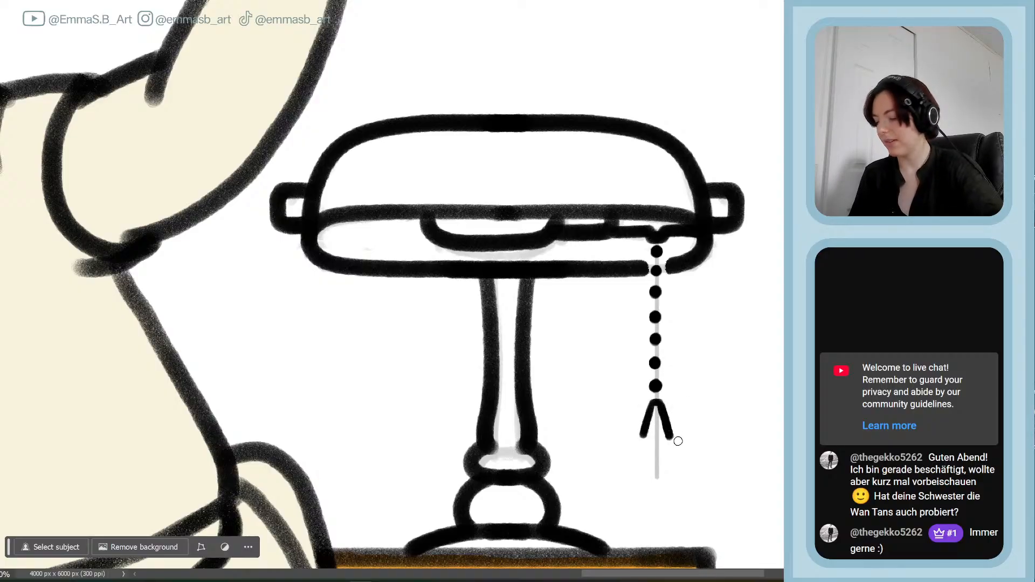
key(ctrl+z)
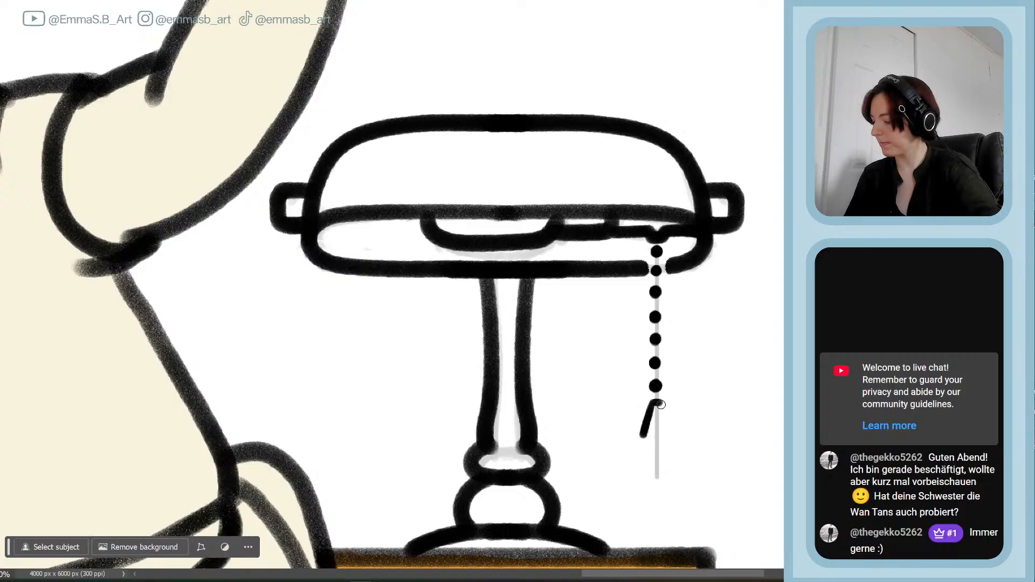
mouse_move(657, 402)
mouse_down()
mouse_move(672, 438)
mouse_move(645, 438)
mouse_move(672, 438)
mouse_up()
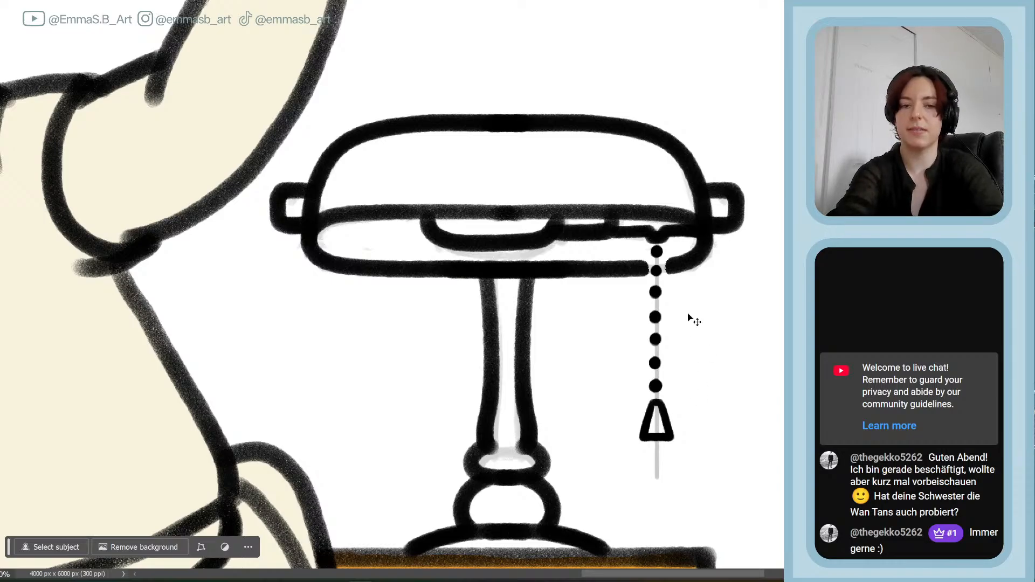
- Review the whole duck scene with the inked lamp and save the illustration
key(ctrl+0)
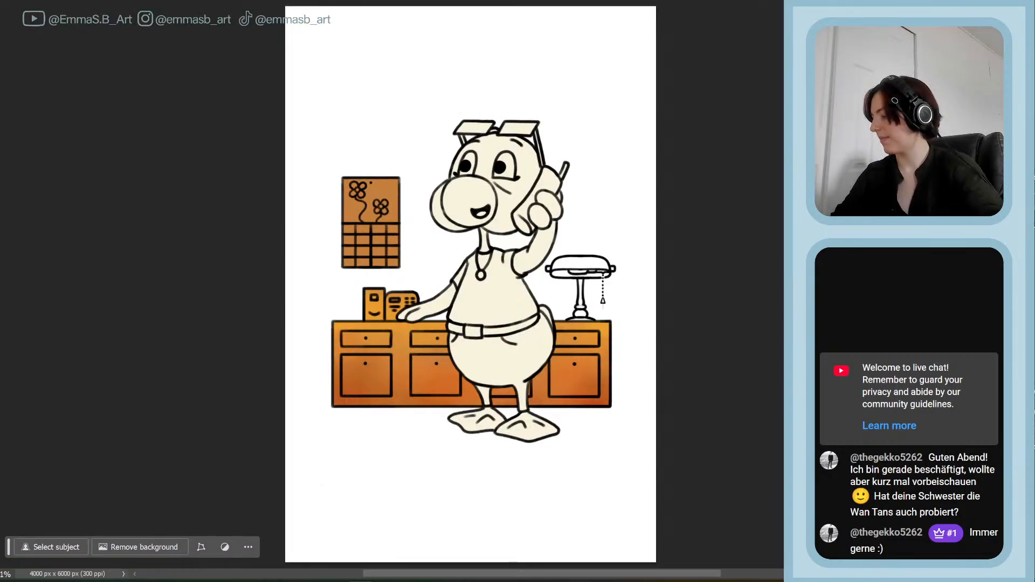
key(ctrl+plus)
scroll(487, 298, up, 3)
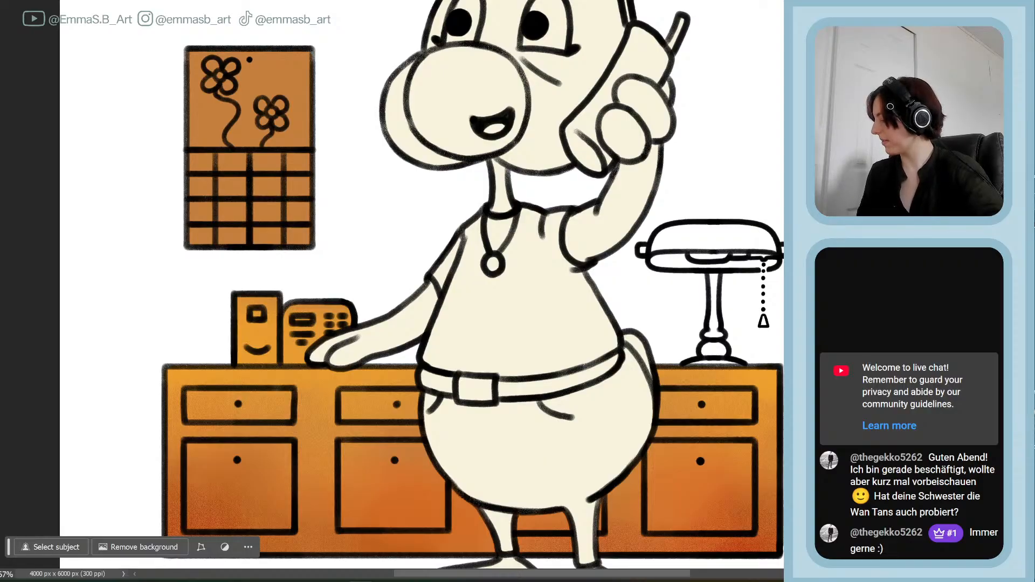
scroll(471, 279, down, 2)
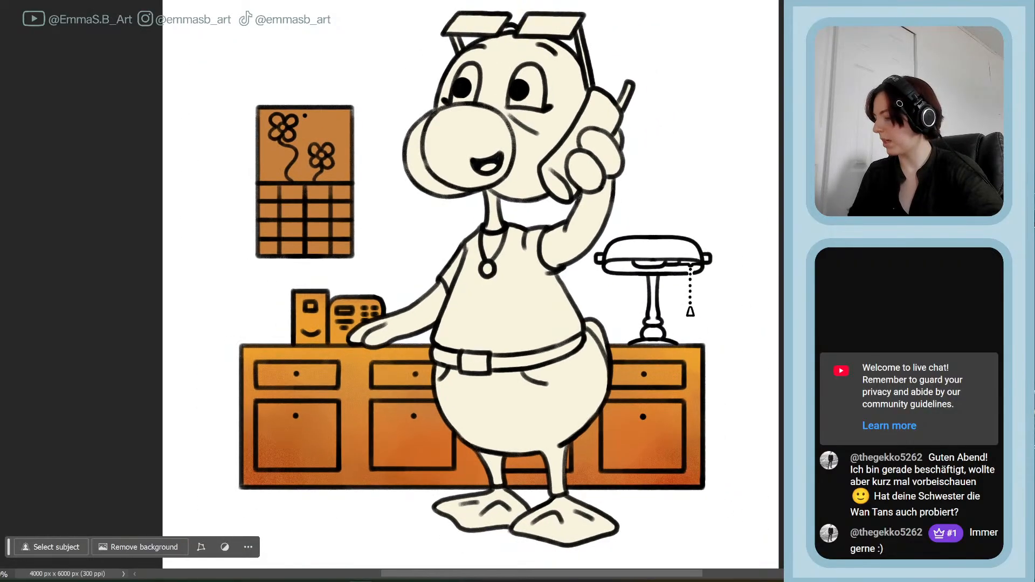
key(ctrl+s)
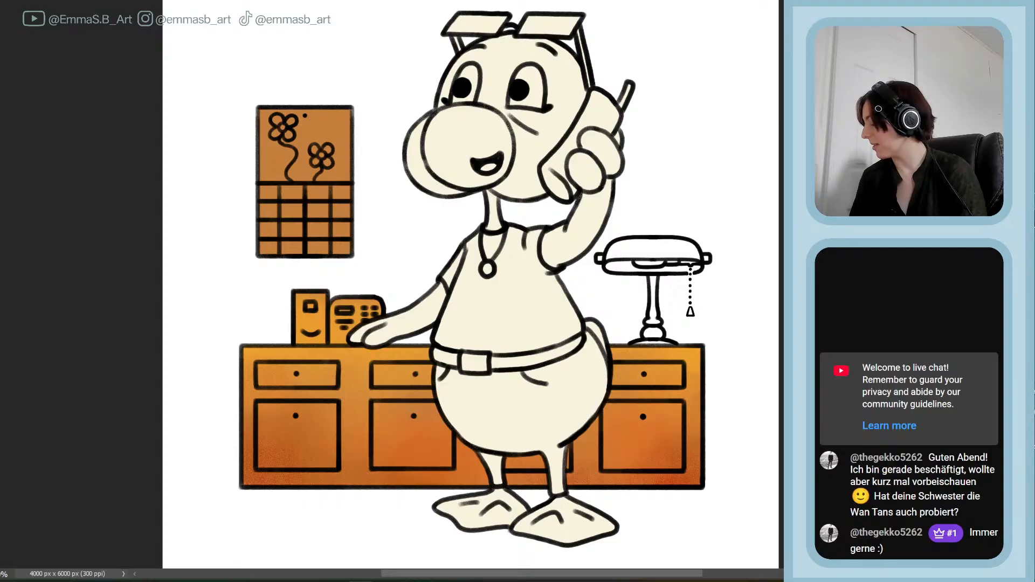
- Compare the cabinet and desk phone with and without their textured orange shading
key(ctrl+z)
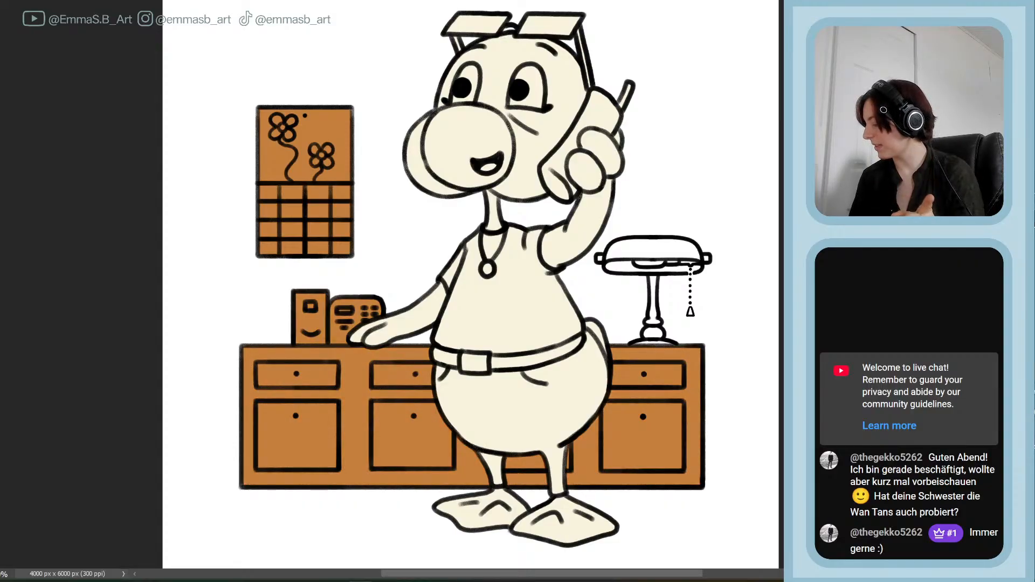
key(ctrl+shift+z)
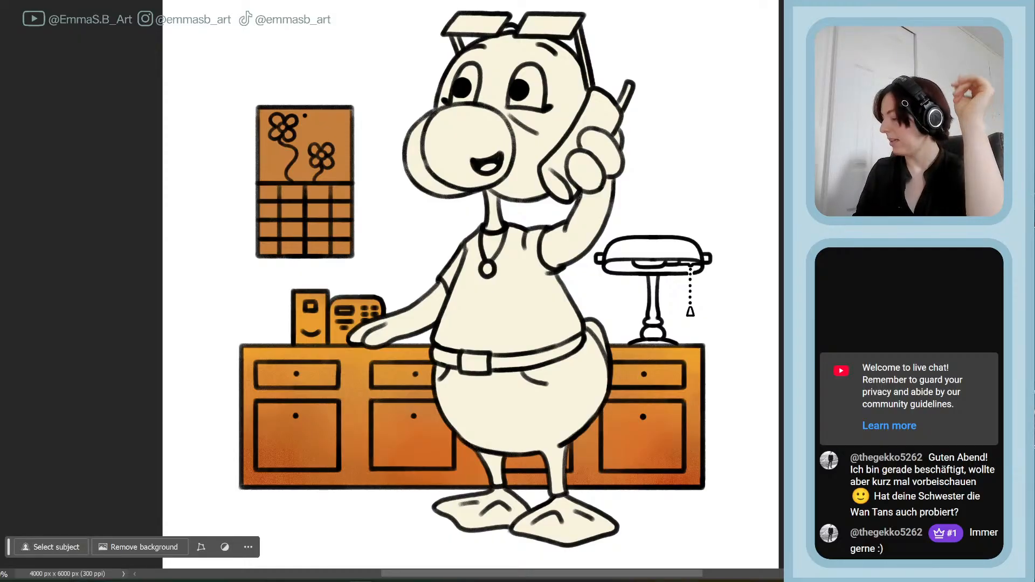
key(ctrl+z)
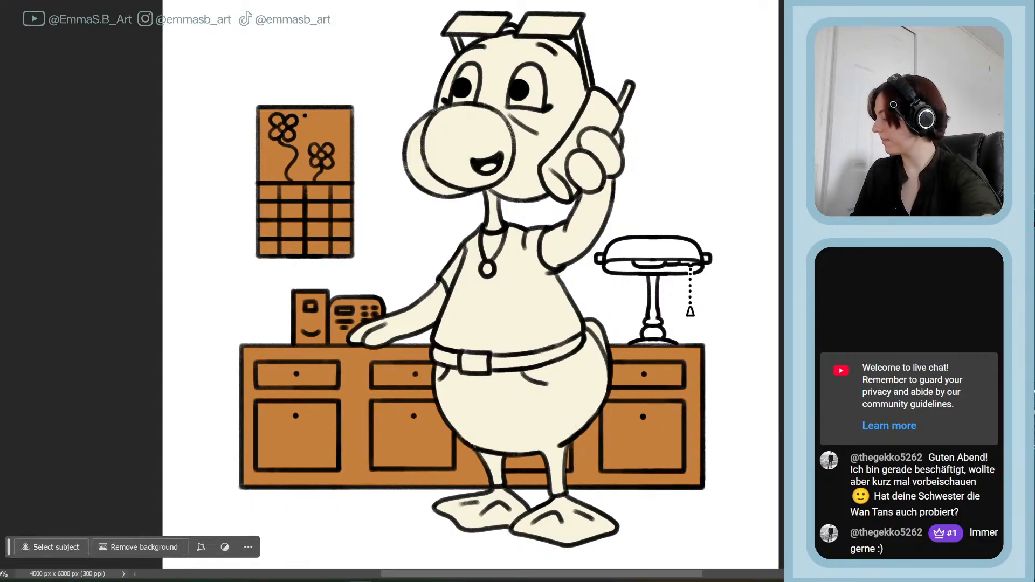
key(ctrl+shift+z)
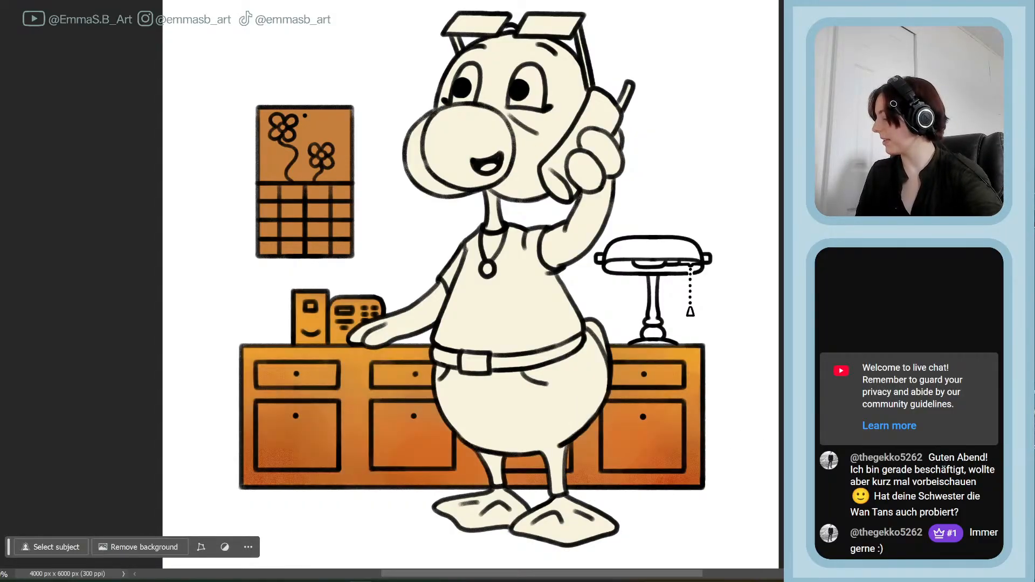
- Fill the lamp's shade, side knobs, stem and base with the flat orange-brown used on the wall calendar
key(ctrl+plus)
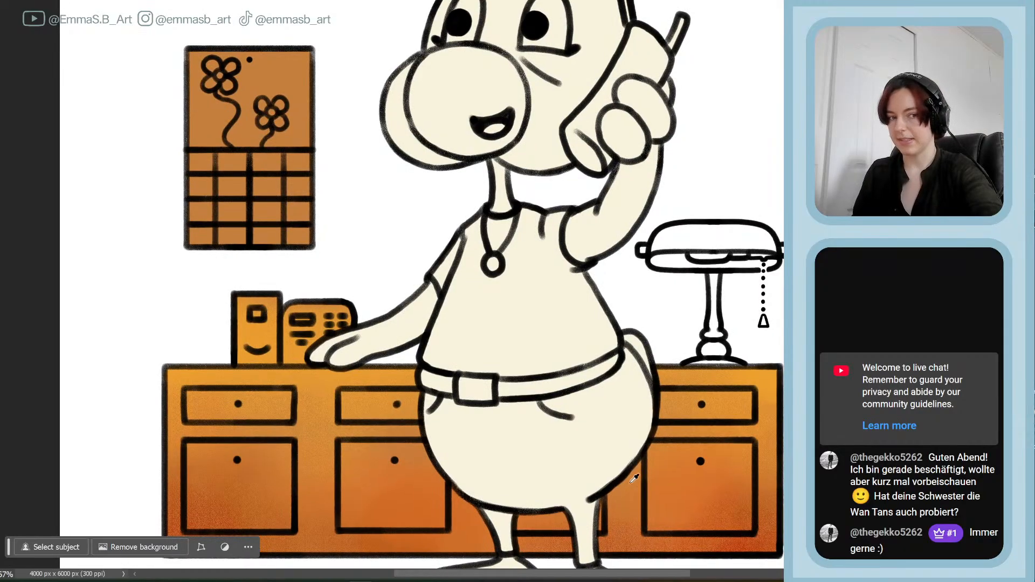
drag(586, 577, 622, 580)
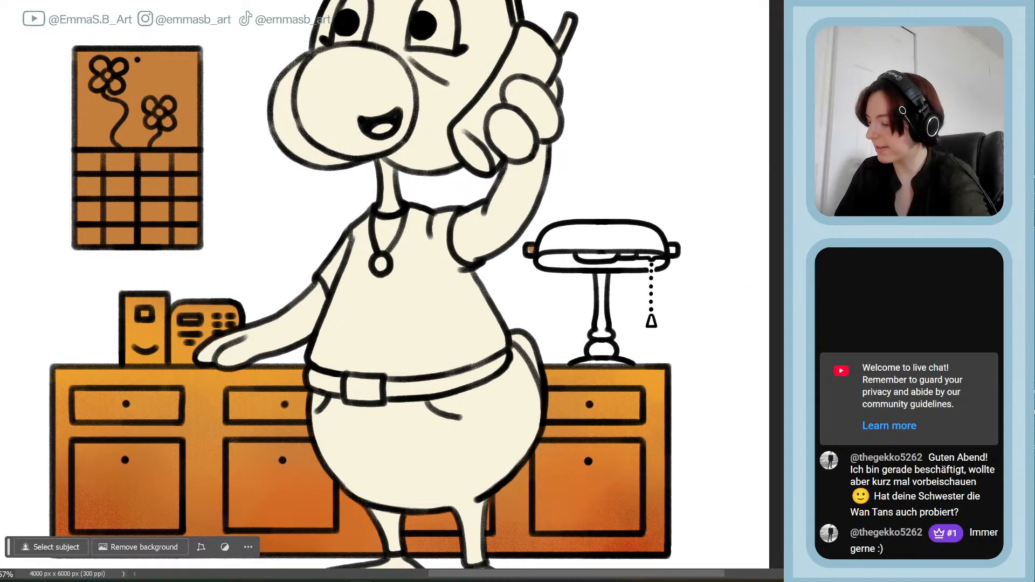
mouse_move(530, 250)
mouse_down()
mouse_move(563, 230)
mouse_move(555, 256)
mouse_move(542, 258)
mouse_move(592, 266)
mouse_move(583, 249)
mouse_move(558, 256)
mouse_move(577, 232)
mouse_move(568, 248)
mouse_move(576, 236)
mouse_move(560, 232)
mouse_move(588, 229)
mouse_move(574, 229)
mouse_move(572, 250)
mouse_move(604, 239)
mouse_move(592, 254)
mouse_move(608, 259)
mouse_move(629, 246)
mouse_move(619, 255)
mouse_move(626, 266)
mouse_move(653, 266)
mouse_move(672, 249)
mouse_move(655, 251)
mouse_move(654, 235)
mouse_move(599, 228)
mouse_move(656, 237)
mouse_move(620, 231)
mouse_move(612, 250)
mouse_move(638, 239)
mouse_move(633, 252)
mouse_move(655, 249)
mouse_move(603, 276)
mouse_move(594, 353)
mouse_move(612, 351)
mouse_move(575, 366)
mouse_move(623, 361)
mouse_up()
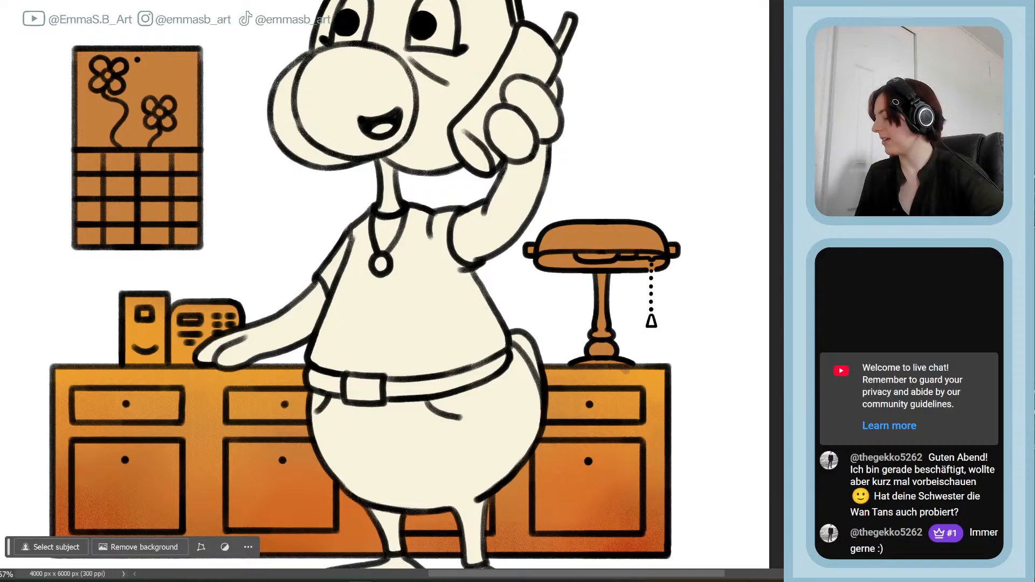
- Hide and show the lamp's brown fill to check which layer holds it
key(ctrl+comma)
key(ctrl+comma)
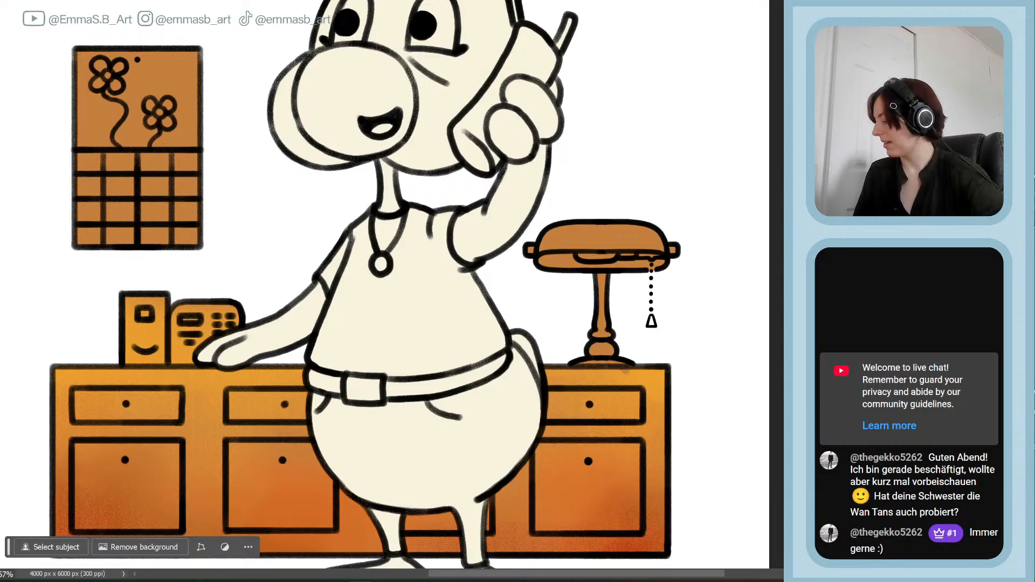
key(ctrl+comma)
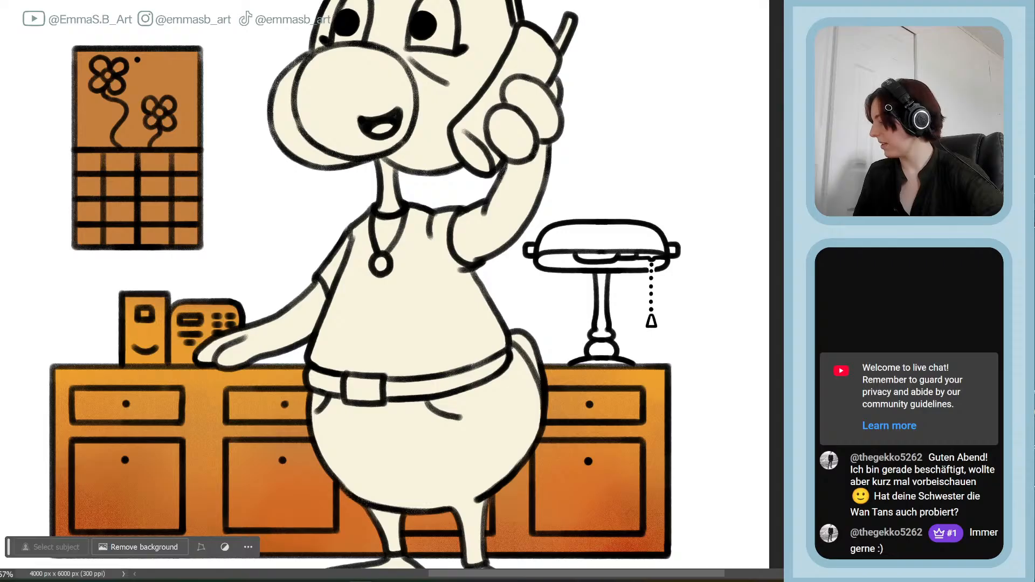
key(ctrl+comma)
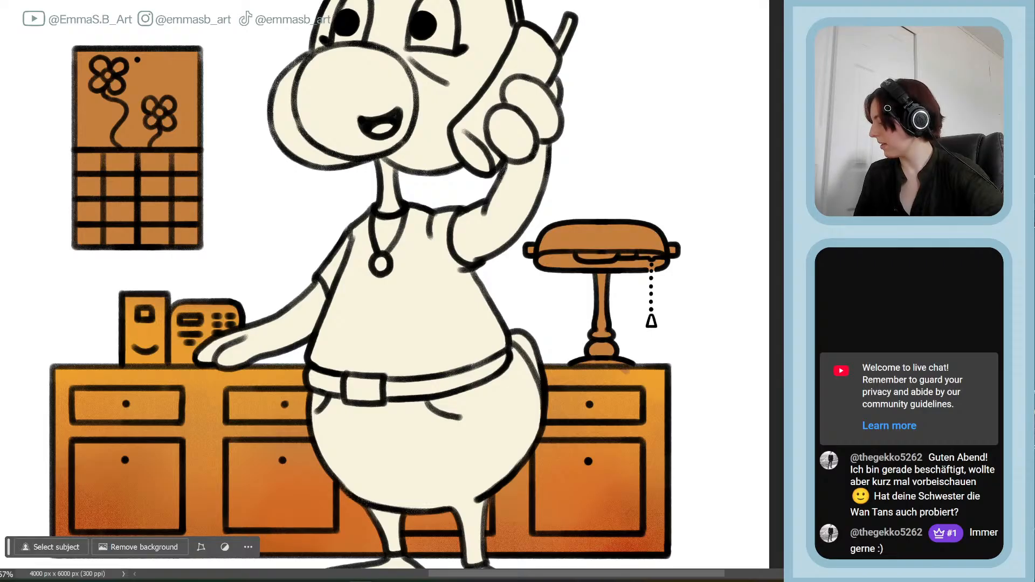
key(ctrl+comma)
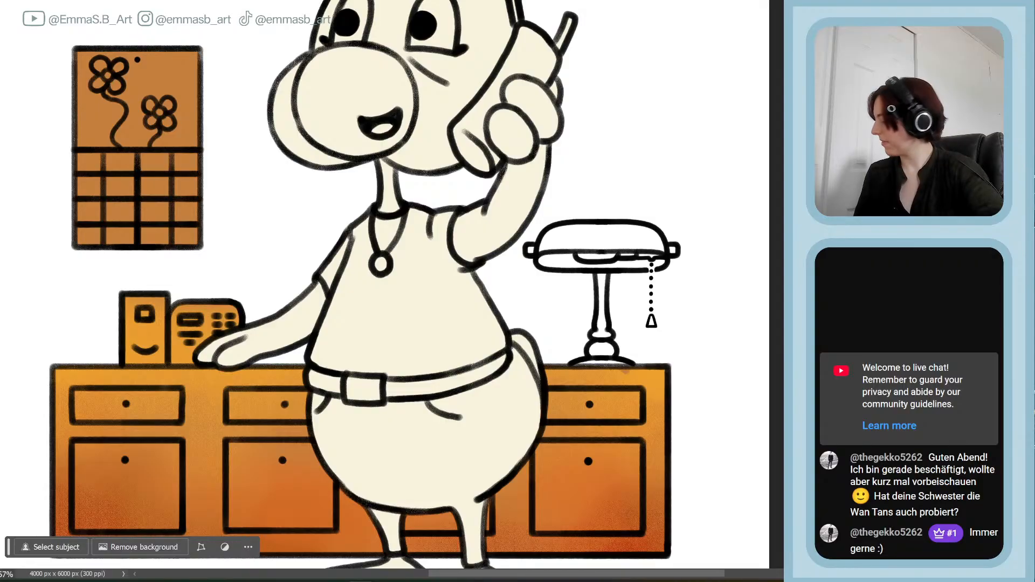
scroll(388, 291, up, 2)
key(ctrl+comma)
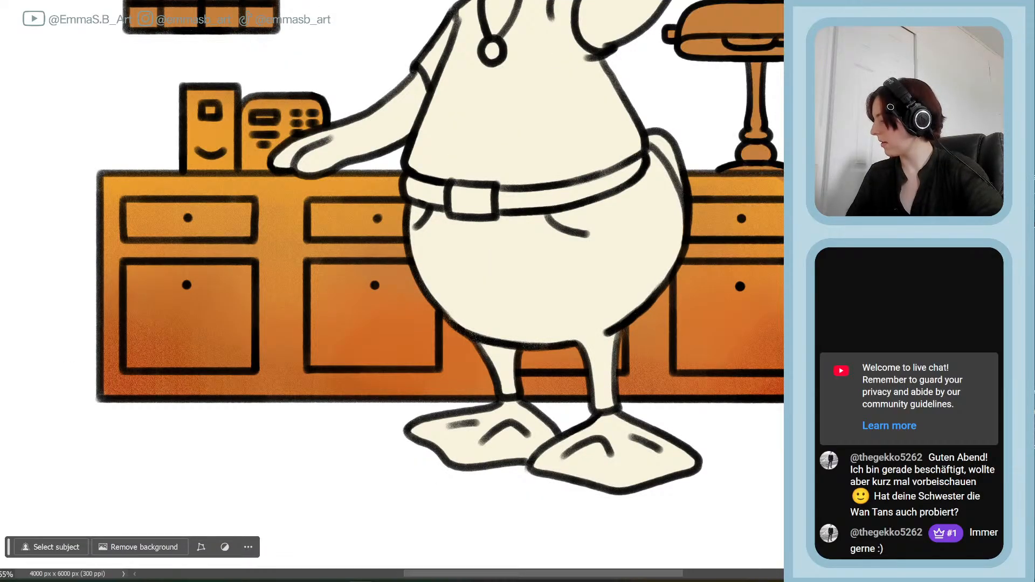
- Compare the textured orange shading released from its clipping mask and clipped to the brown base fill
scroll(392, 284, up, 5)
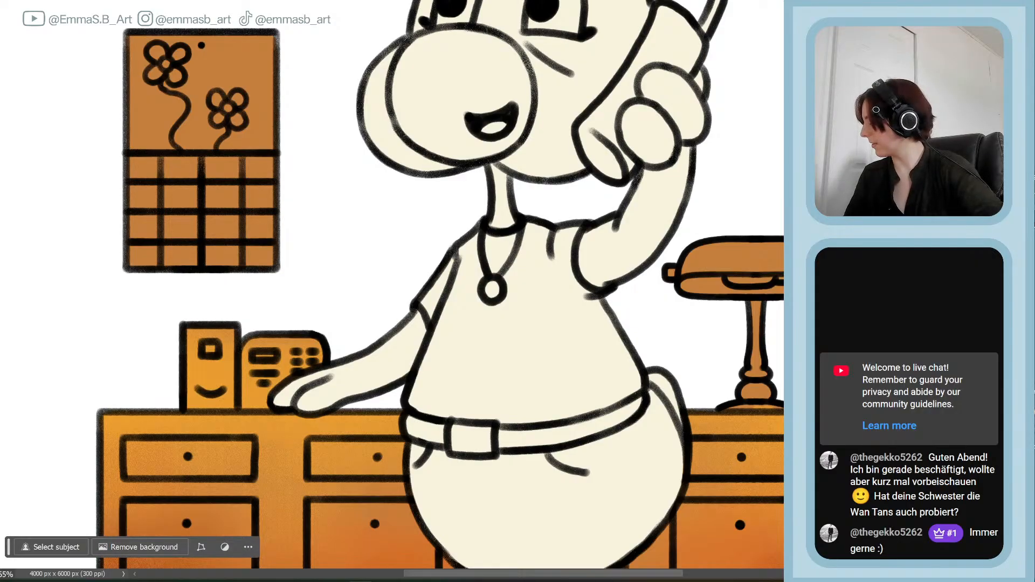
key(ctrl+alt+g)
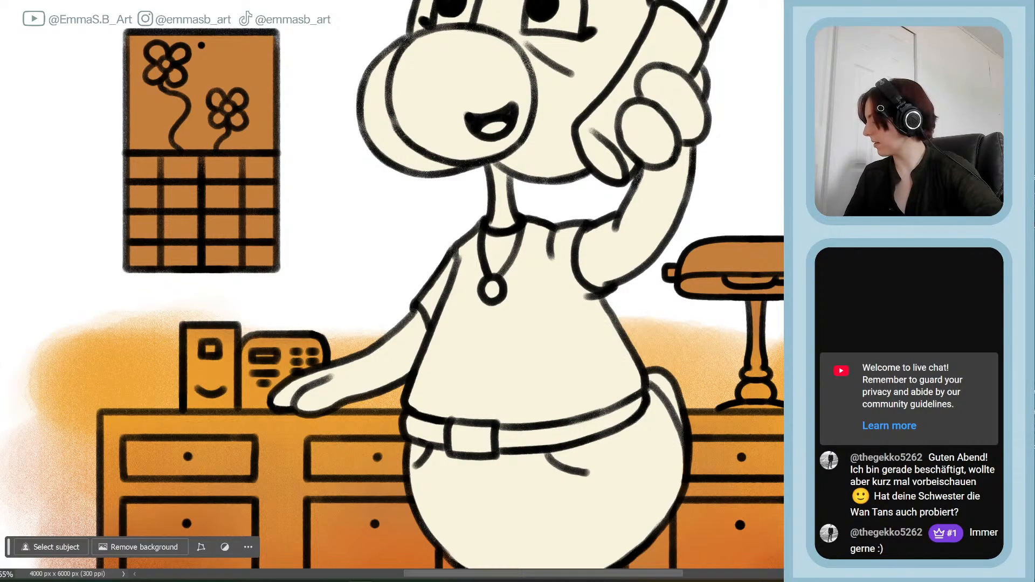
key(ctrl+alt+g)
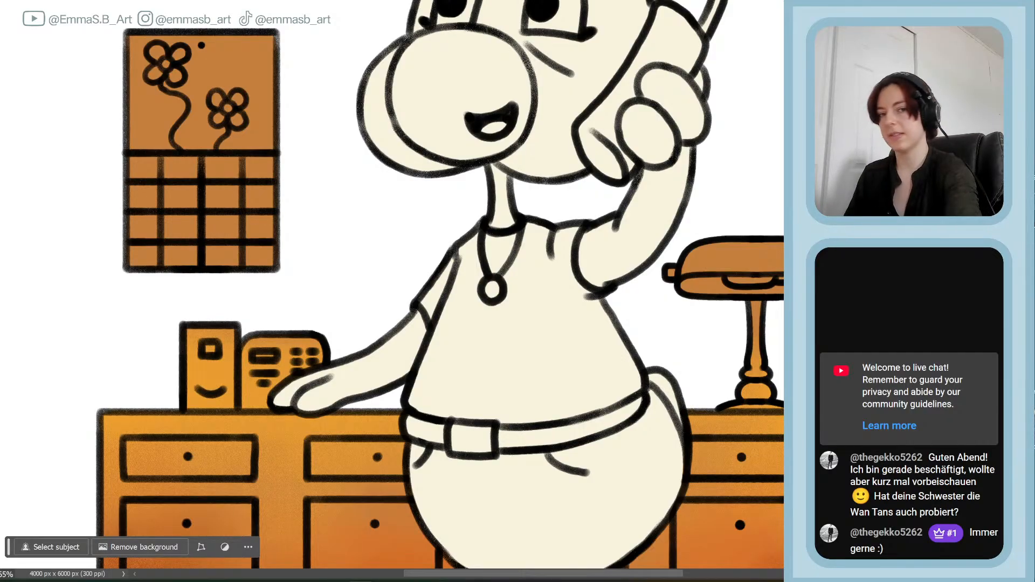
- Paint the banker's lamp shade green over its orange-brown fill, covering the upper dome and the lower rim
mouse_move(700, 278)
mouse_down()
mouse_move(699, 255)
mouse_move(689, 270)
mouse_up()
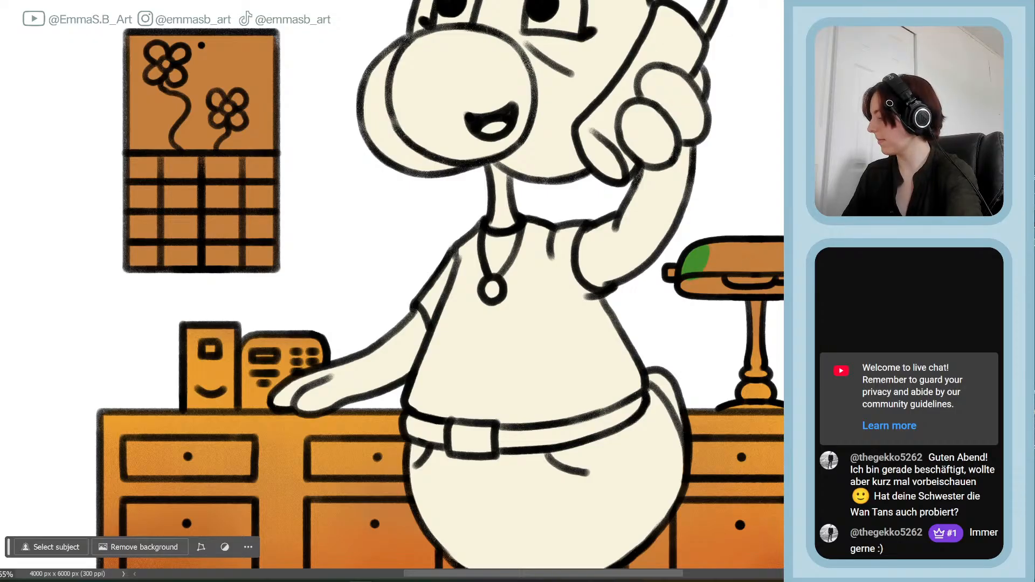
mouse_move(683, 260)
mouse_down()
mouse_move(717, 247)
mouse_move(711, 270)
mouse_move(749, 246)
mouse_move(719, 262)
mouse_up()
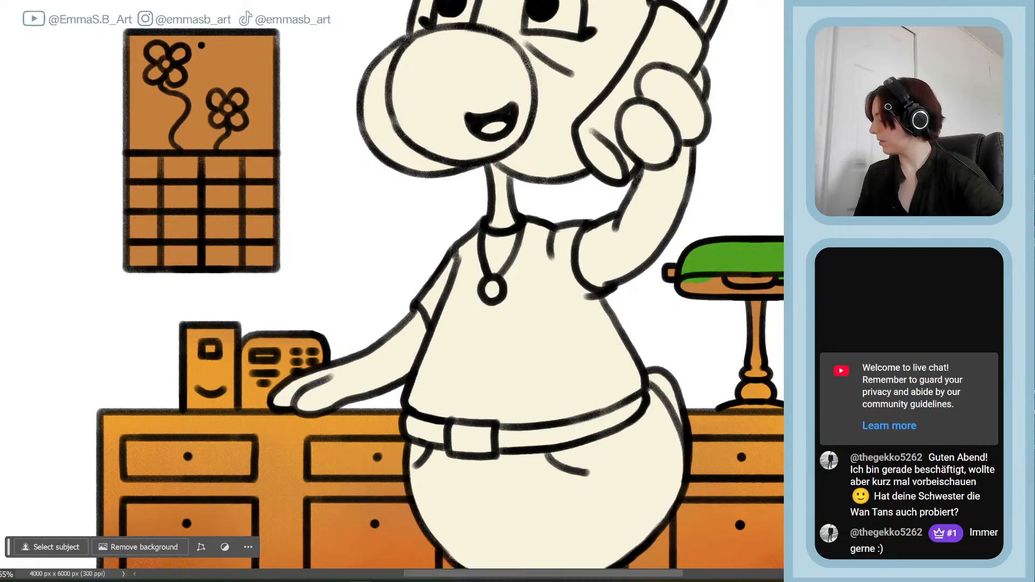
drag(784, 280, 696, 285)
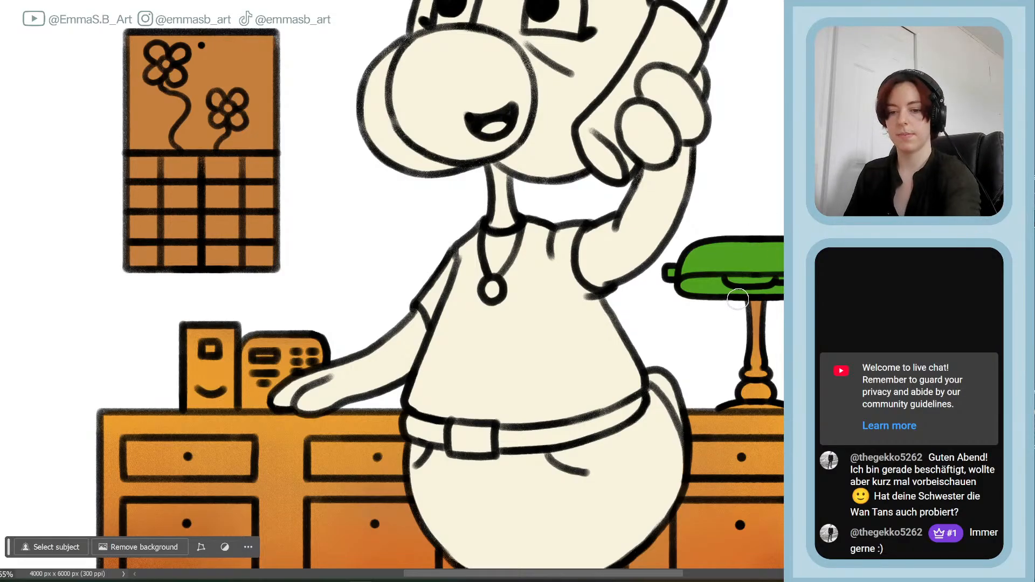
- Paint the lamp's side knob, stem and base yellow, and color the bulb showing beneath the shade yellow
drag(671, 274, 668, 280)
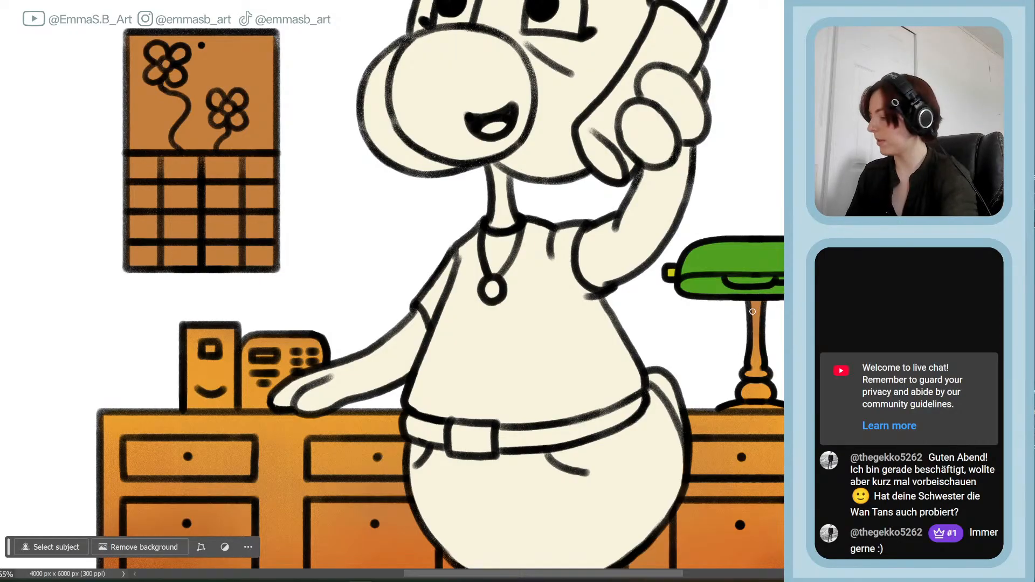
mouse_move(752, 308)
mouse_down()
mouse_move(739, 346)
mouse_move(770, 338)
mouse_move(742, 374)
mouse_move(777, 369)
mouse_move(731, 410)
mouse_move(765, 400)
mouse_up()
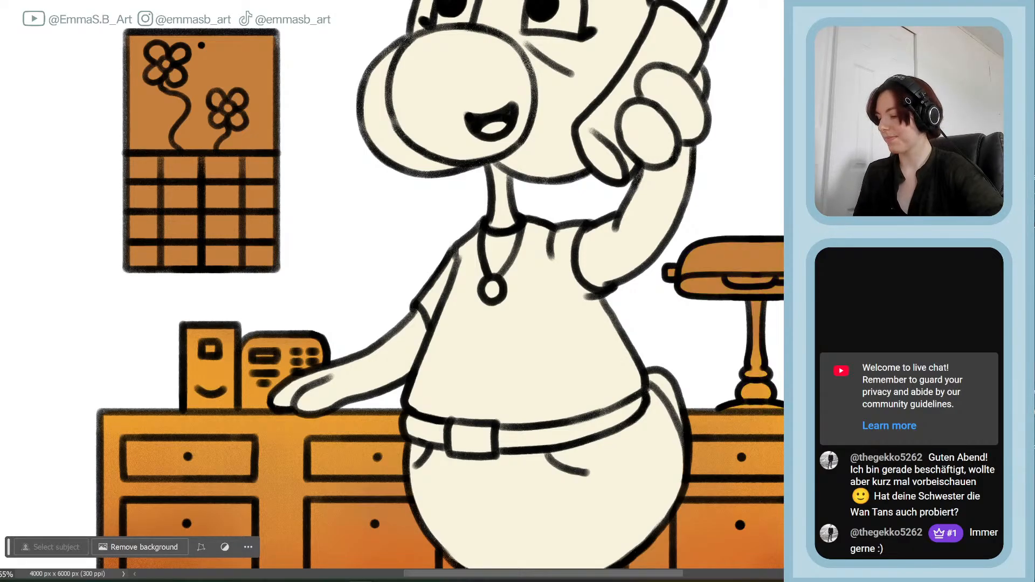
scroll(440, 285, up, 2)
scroll(440, 285, up, 5)
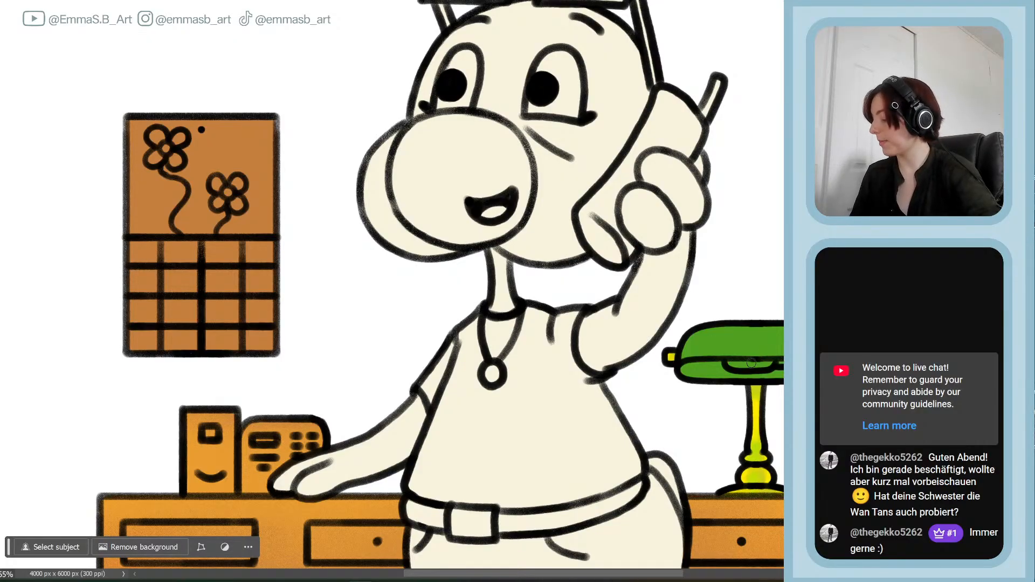
drag(731, 365, 780, 365)
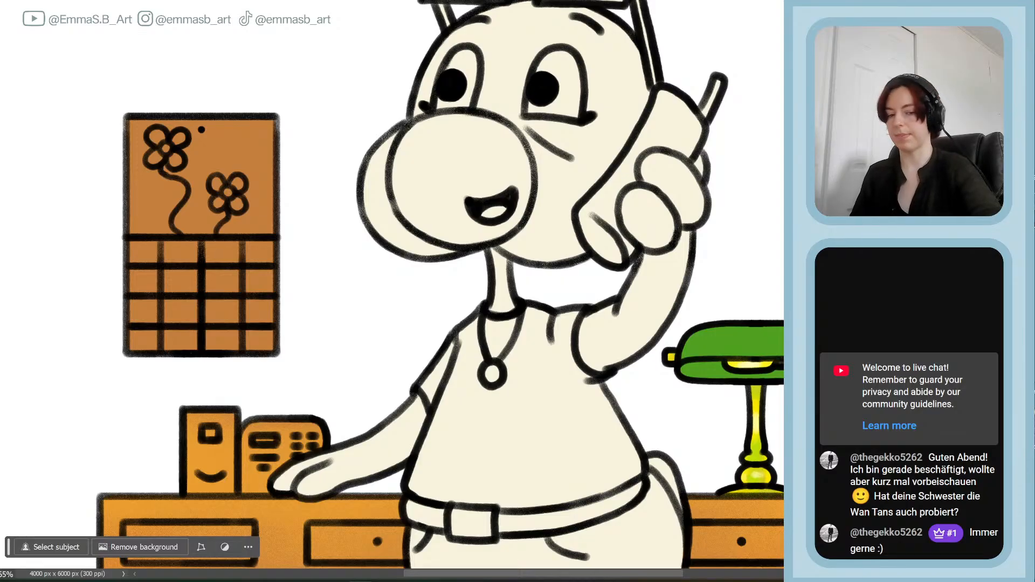
- Paint the desk phone's handset block and keypad body dark purple over their orange fill
drag(593, 578, 534, 575)
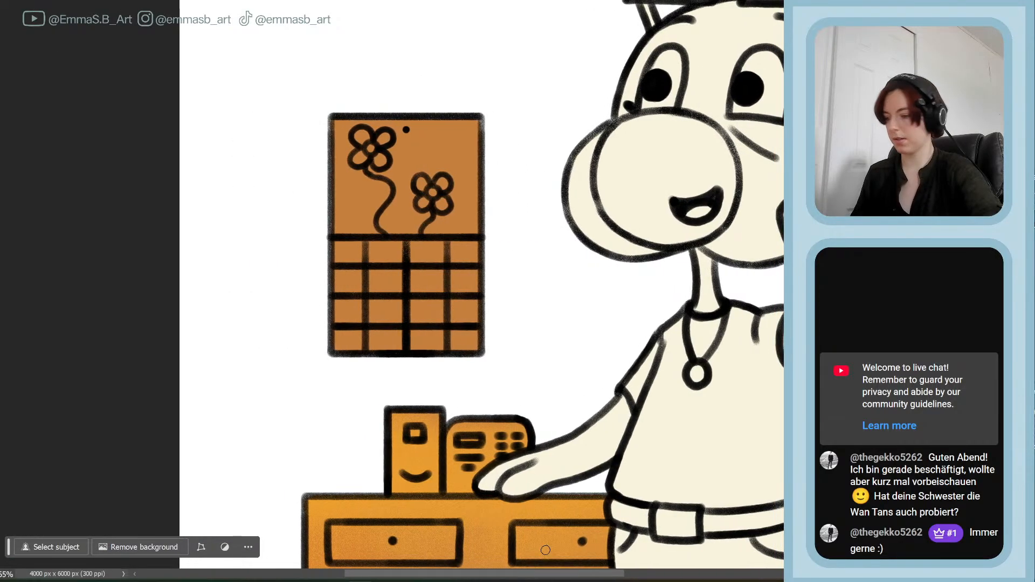
scroll(542, 285, down, 3)
scroll(542, 284, up, 3)
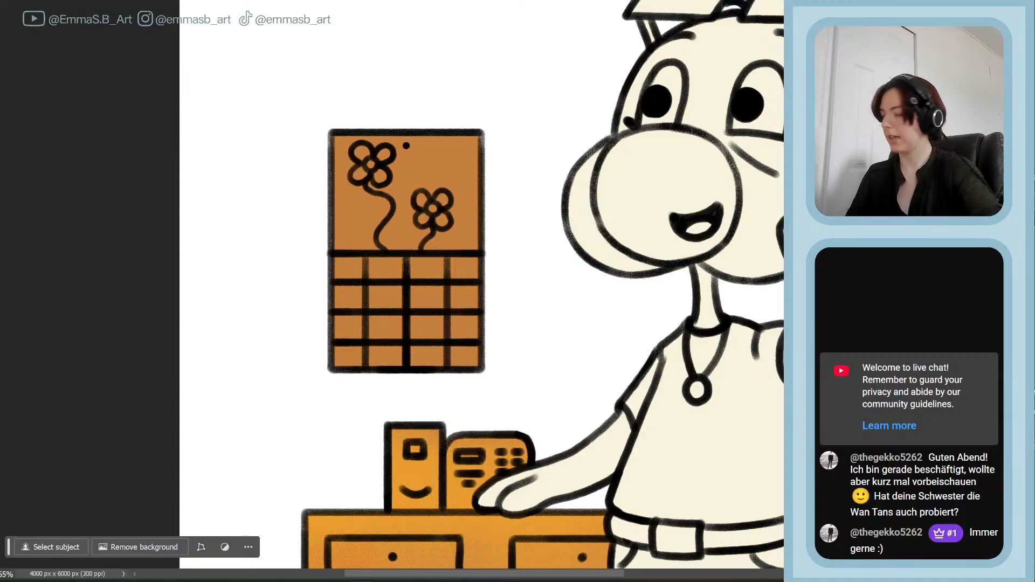
mouse_move(398, 431)
mouse_down()
mouse_move(397, 474)
mouse_move(408, 475)
mouse_up()
mouse_move(408, 438)
mouse_down()
mouse_move(419, 433)
mouse_move(393, 434)
mouse_move(404, 485)
mouse_move(395, 504)
mouse_move(440, 501)
mouse_move(417, 479)
mouse_move(435, 431)
mouse_up()
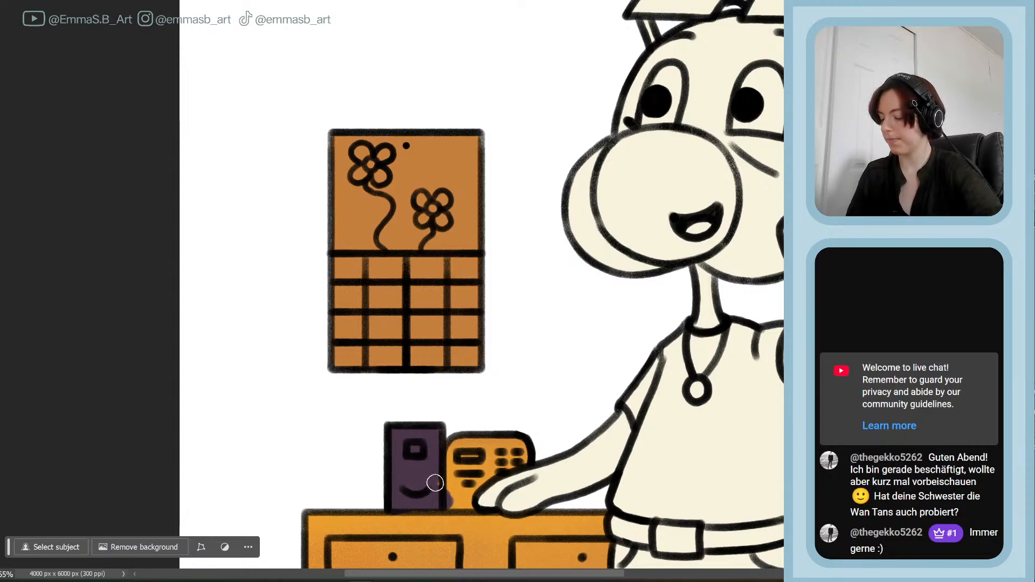
mouse_move(435, 483)
mouse_down()
mouse_move(466, 443)
mouse_move(510, 446)
mouse_move(469, 455)
mouse_move(452, 483)
mouse_move(463, 501)
mouse_move(505, 500)
mouse_move(498, 471)
mouse_move(507, 456)
mouse_move(512, 481)
mouse_move(534, 463)
mouse_up()
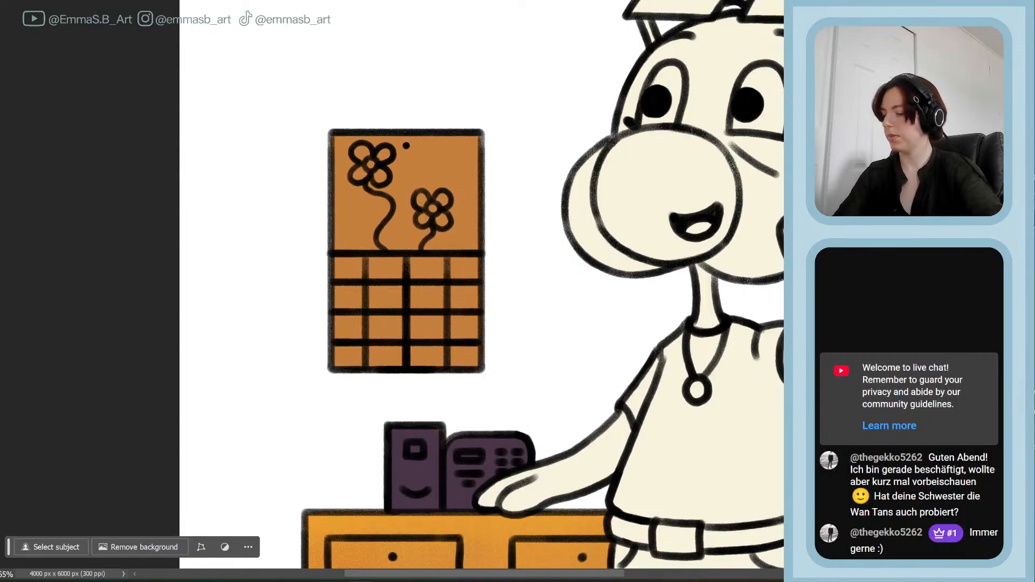
- Paint the wall calendar's picture light blue and its date grid light grey, with soft darker shading along the picture's edge
mouse_move(340, 139)
mouse_down()
mouse_move(342, 178)
mouse_move(341, 140)
mouse_move(436, 144)
mouse_move(362, 141)
mouse_move(343, 230)
mouse_move(341, 199)
mouse_move(343, 246)
mouse_move(397, 246)
mouse_move(348, 206)
mouse_move(350, 171)
mouse_move(365, 184)
mouse_move(393, 146)
mouse_move(383, 191)
mouse_move(428, 150)
mouse_move(420, 196)
mouse_move(446, 181)
mouse_move(432, 147)
mouse_move(471, 141)
mouse_move(473, 243)
mouse_move(348, 241)
mouse_move(372, 243)
mouse_move(403, 191)
mouse_move(418, 235)
mouse_move(460, 183)
mouse_move(461, 232)
mouse_up()
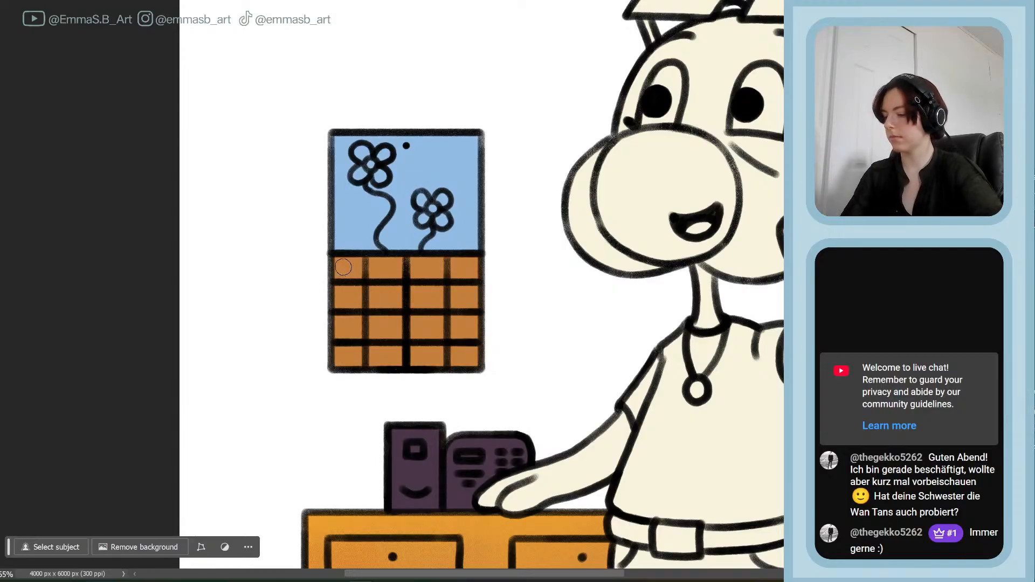
mouse_move(343, 267)
mouse_down()
mouse_move(335, 325)
mouse_move(360, 271)
mouse_move(340, 291)
mouse_move(336, 273)
mouse_move(383, 263)
mouse_move(335, 263)
mouse_move(475, 259)
mouse_move(456, 321)
mouse_move(491, 293)
mouse_move(485, 340)
mouse_move(452, 375)
mouse_move(462, 329)
mouse_move(438, 332)
mouse_move(402, 382)
mouse_move(415, 334)
mouse_move(399, 322)
mouse_move(349, 381)
mouse_move(374, 275)
mouse_move(347, 289)
mouse_move(390, 266)
mouse_move(388, 313)
mouse_move(436, 269)
mouse_move(425, 309)
mouse_move(473, 272)
mouse_up()
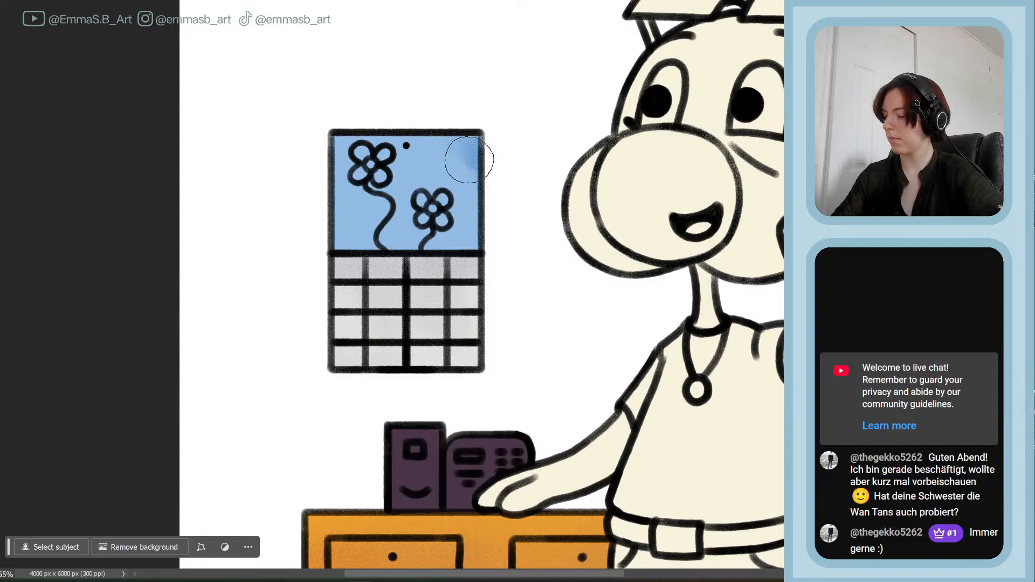
mouse_move(469, 160)
mouse_down()
mouse_move(465, 133)
mouse_move(477, 252)
mouse_up()
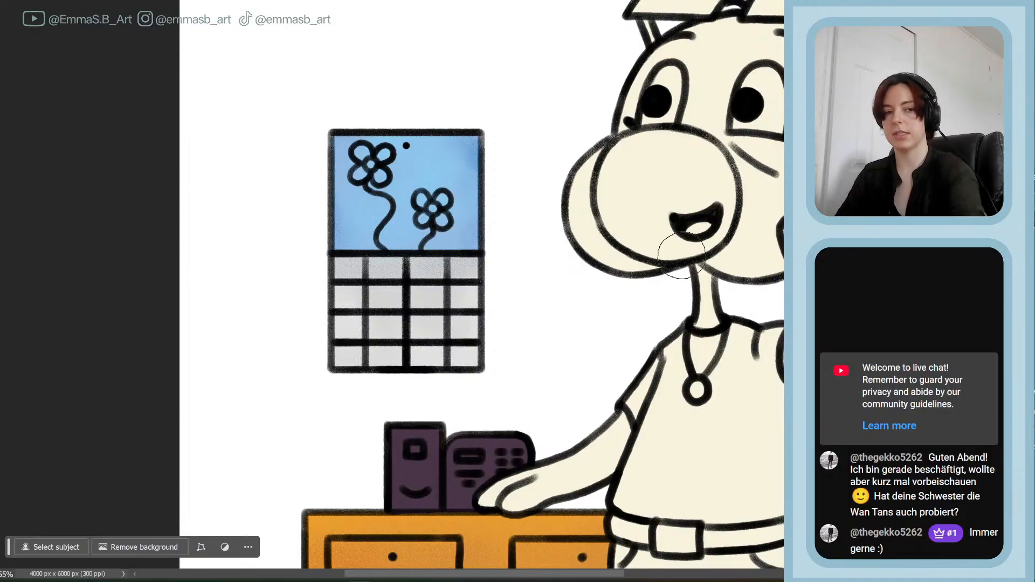
- Color all petals of the two calendar flowers yellow and fill both flower centers with orange
click(362, 153)
click(359, 176)
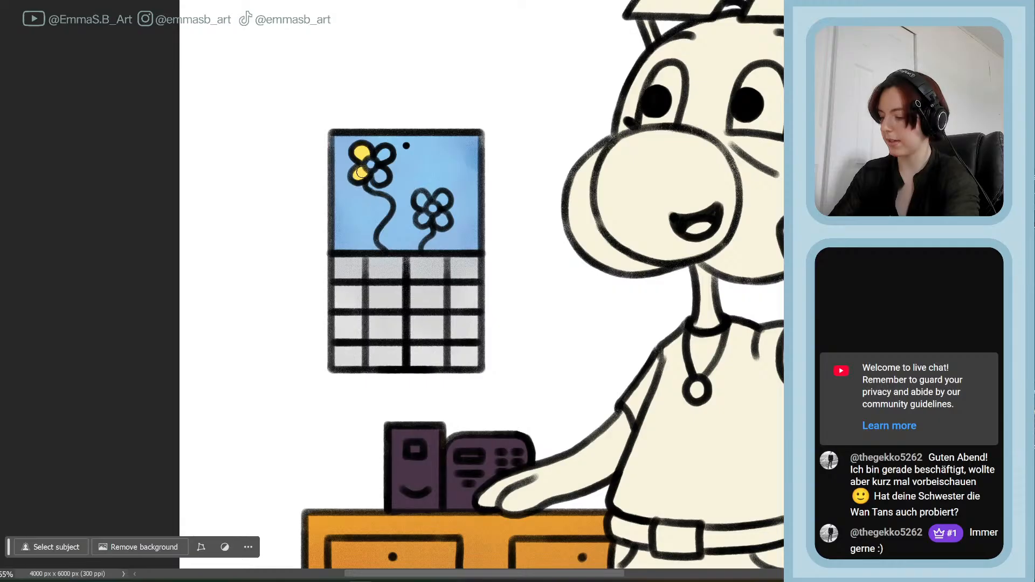
click(380, 177)
click(382, 154)
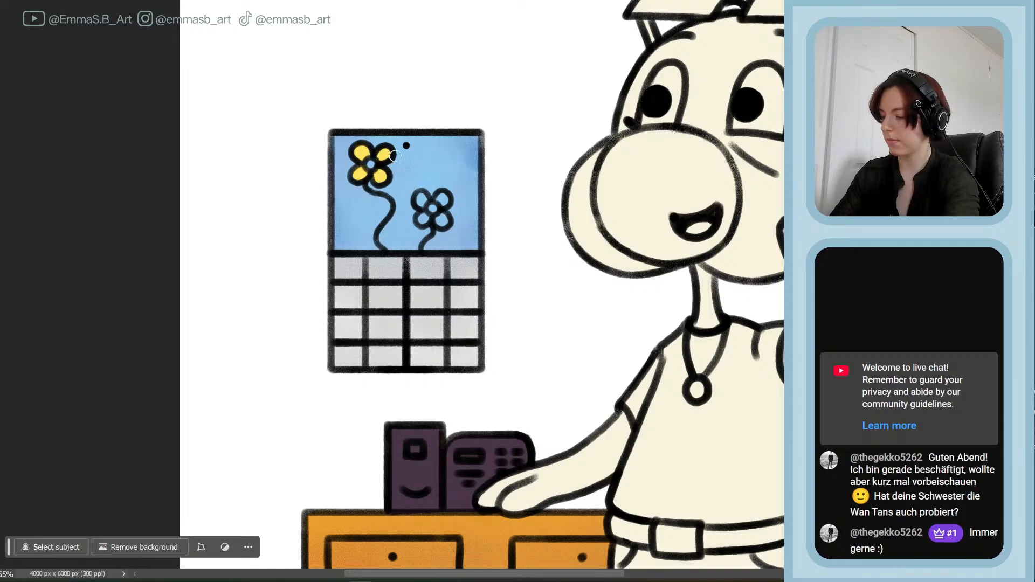
click(420, 198)
click(448, 199)
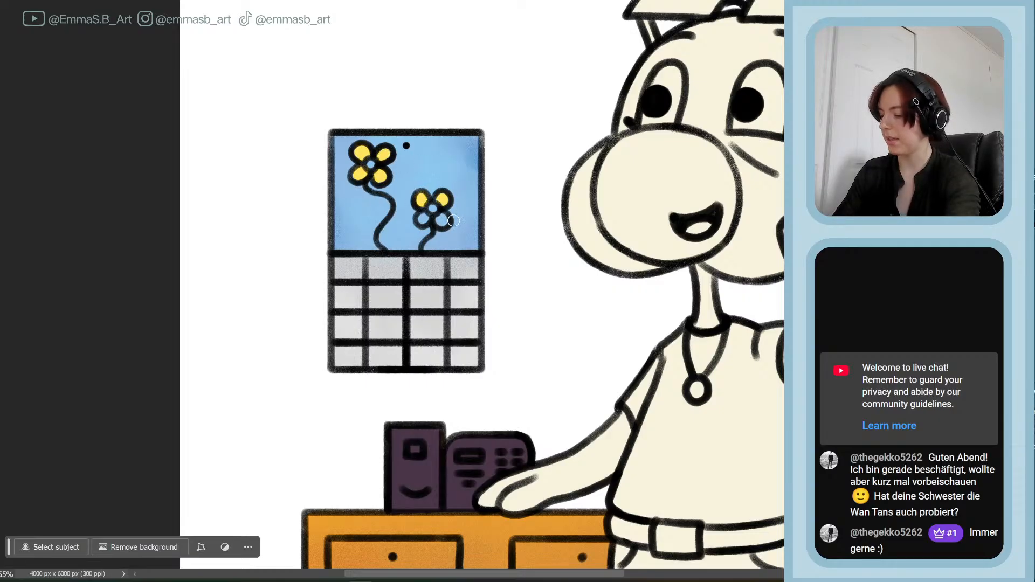
click(443, 220)
click(420, 219)
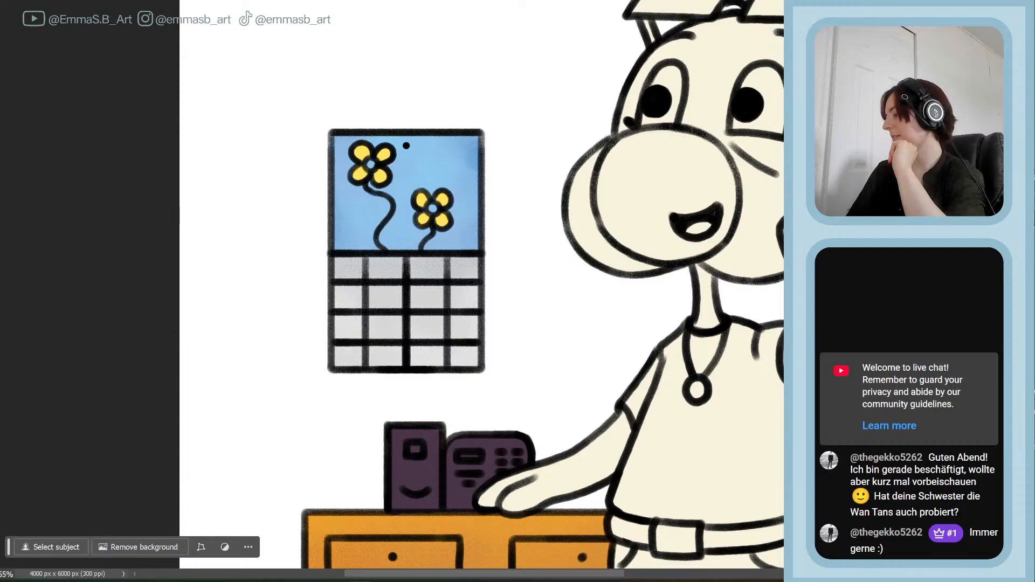
click(372, 164)
click(432, 209)
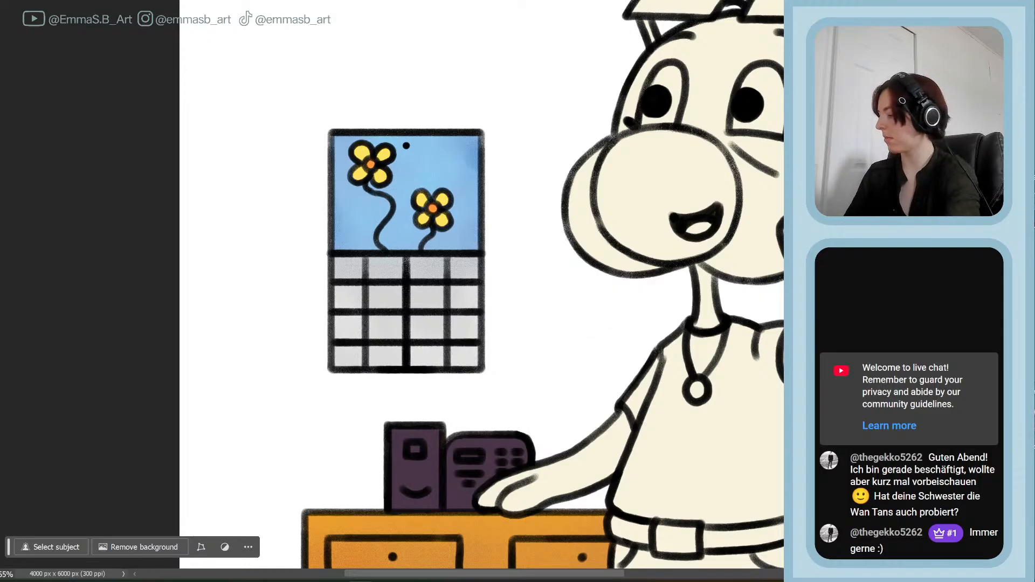
- Shade the desk phone's purple body darker toward its base without spilling onto the cabinet, and save the illustration
scroll(540, 346, down, 5)
scroll(542, 284, up, 1)
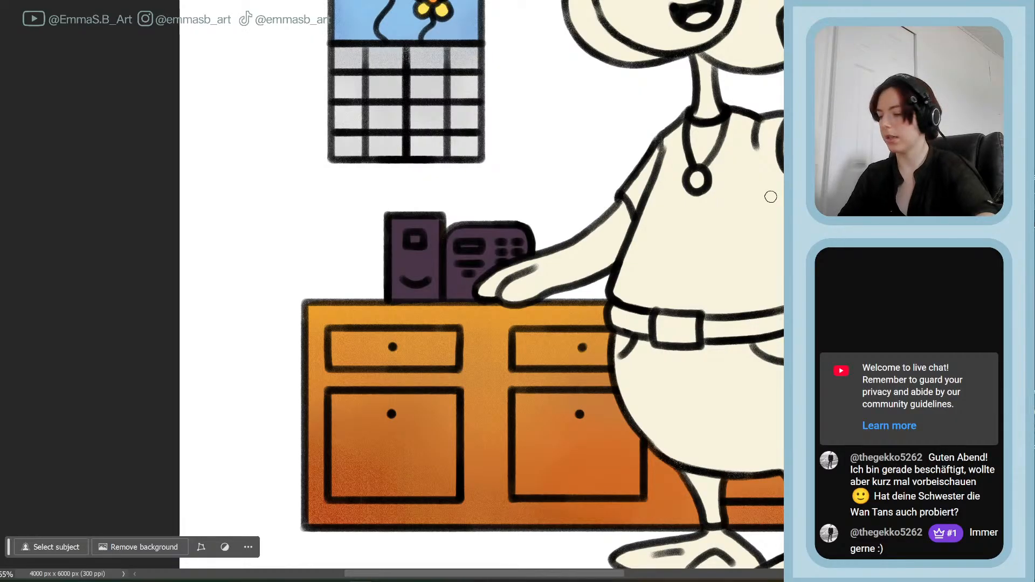
mouse_move(455, 302)
mouse_down()
mouse_move(474, 293)
mouse_move(462, 286)
mouse_move(475, 308)
mouse_up()
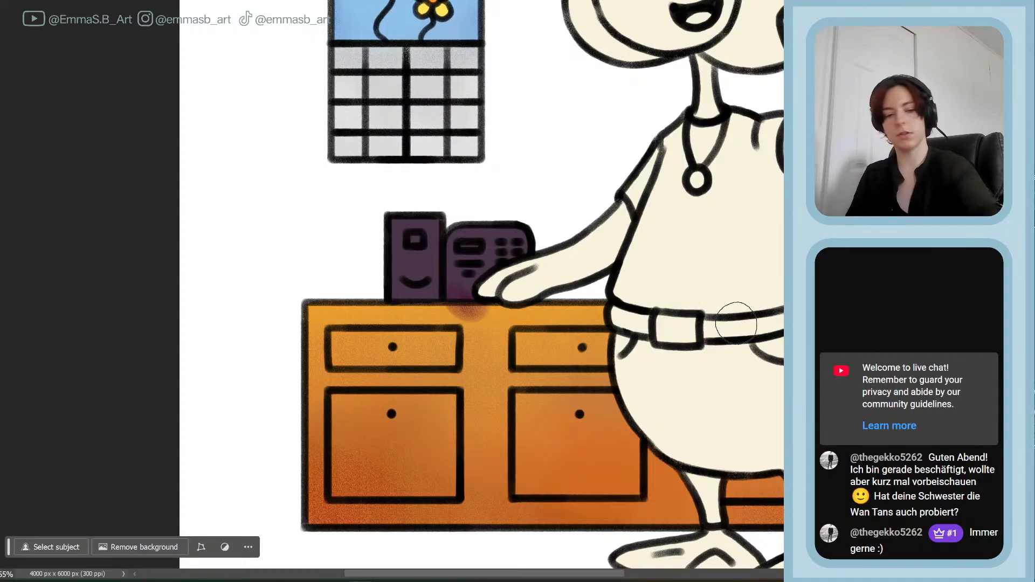
key(ctrl+z)
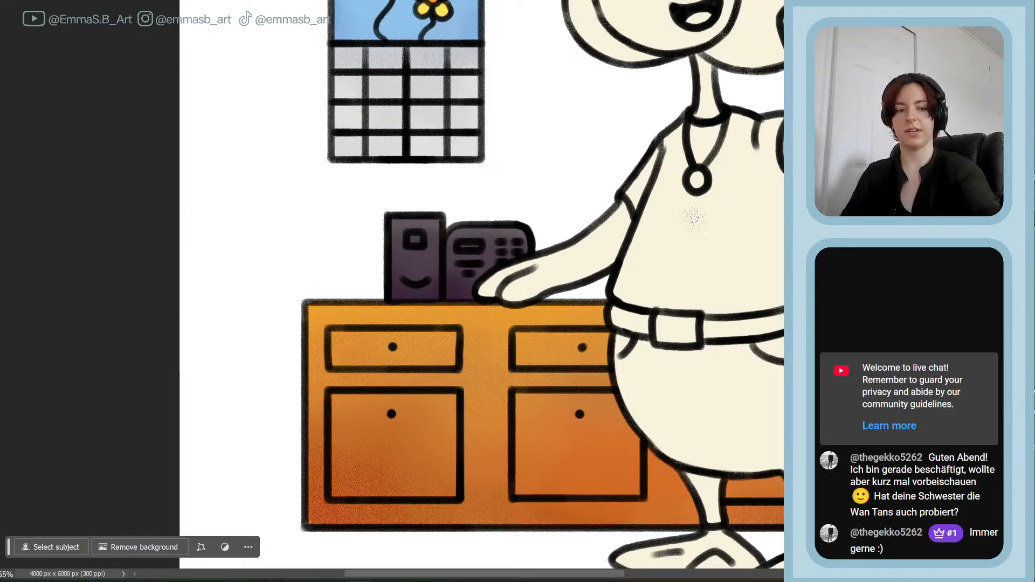
key(ctrl+s)
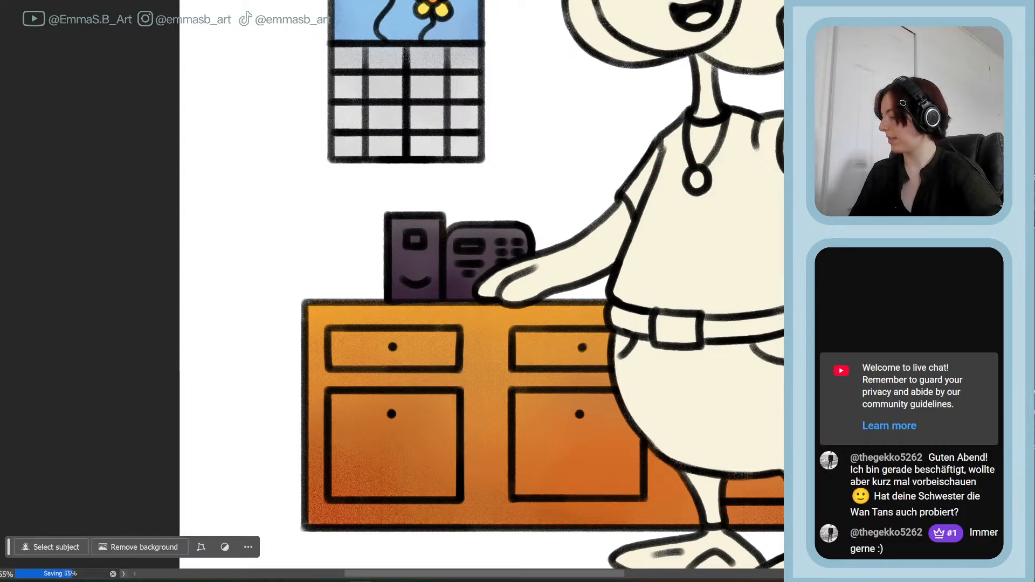
- Brush soft darker shadows on the cabinet beneath its drawers and doors, and under the duck's hand along the top edge
scroll(421, 286, right, 3)
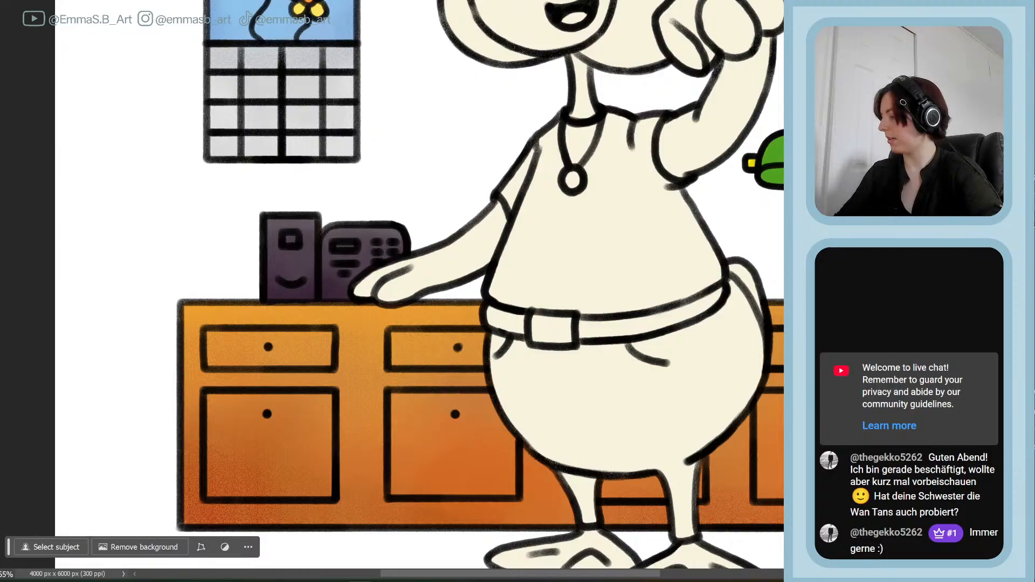
scroll(458, 290, down, 2)
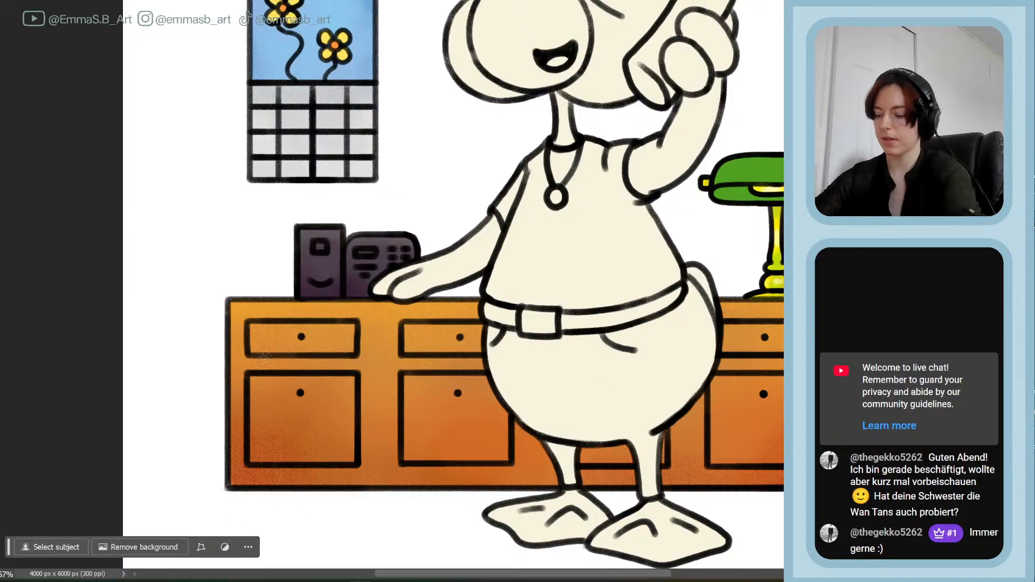
drag(273, 362, 362, 362)
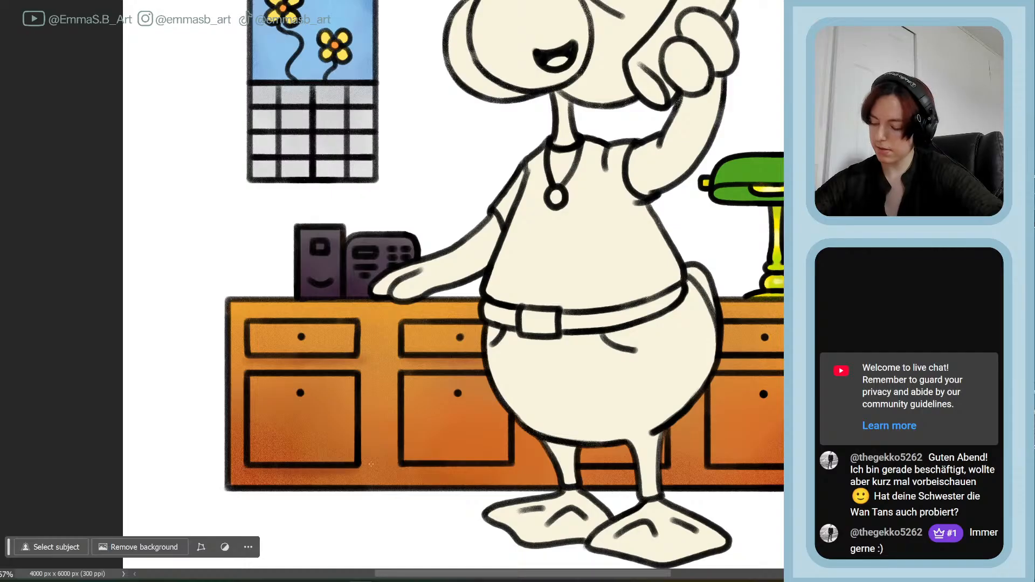
drag(503, 470, 514, 469)
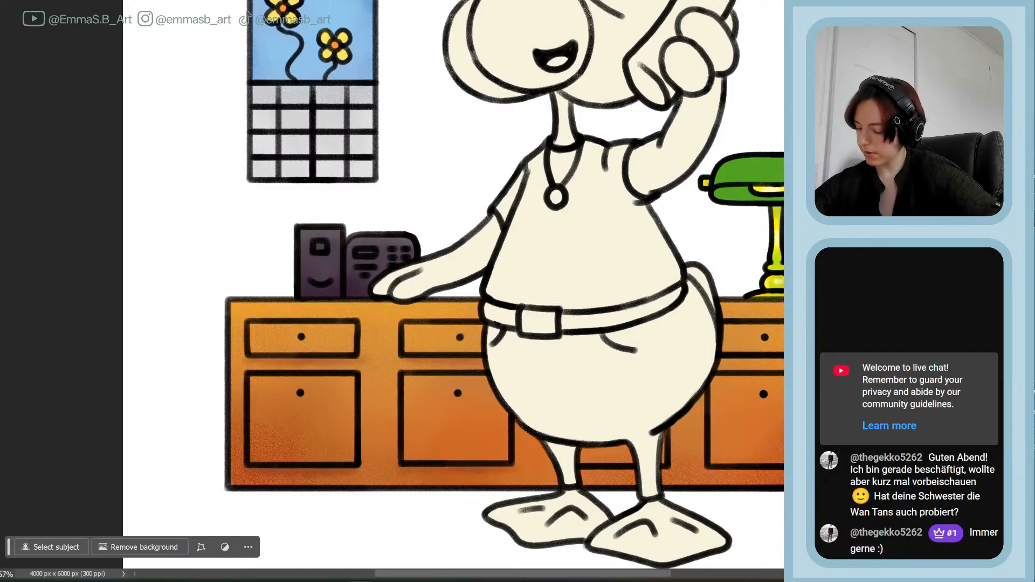
drag(585, 474, 631, 474)
mouse_move(771, 360)
mouse_down()
mouse_move(722, 363)
mouse_move(784, 361)
mouse_move(723, 364)
mouse_up()
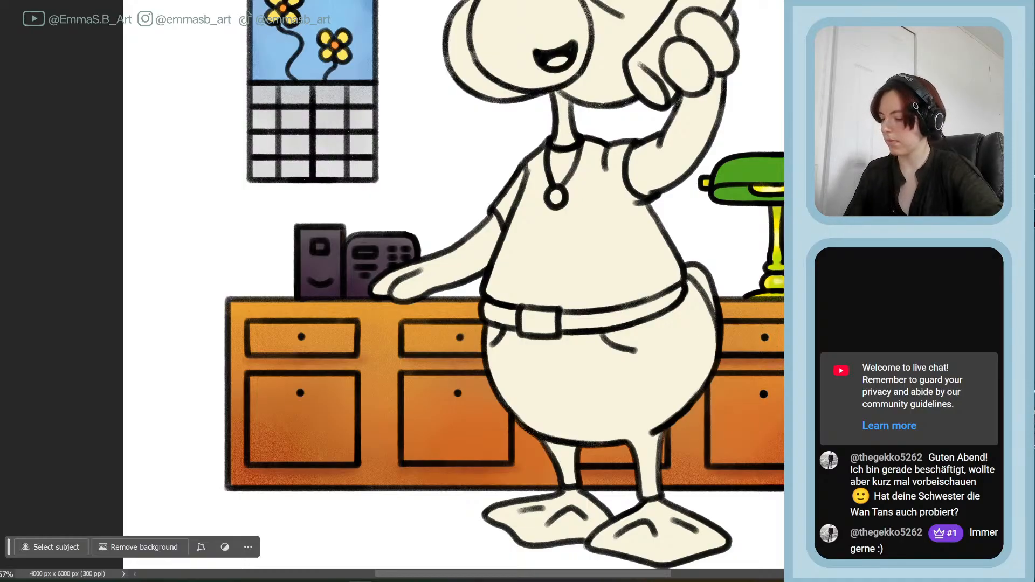
drag(382, 307, 434, 301)
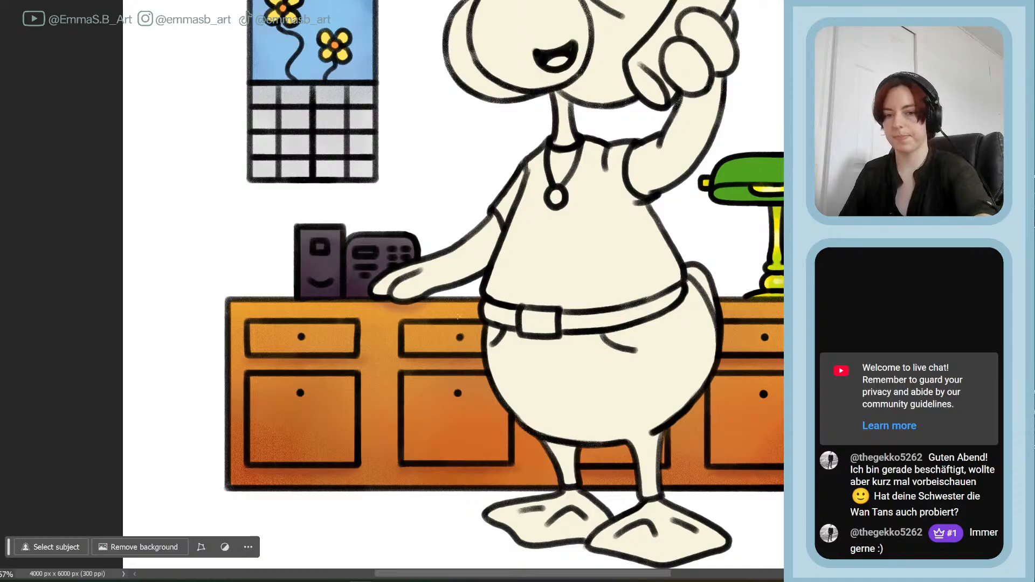
- Brush a color sampled near the cabinet's top edge along the tops of the two doors below the phone, and save the illustration
alt+click(372, 308)
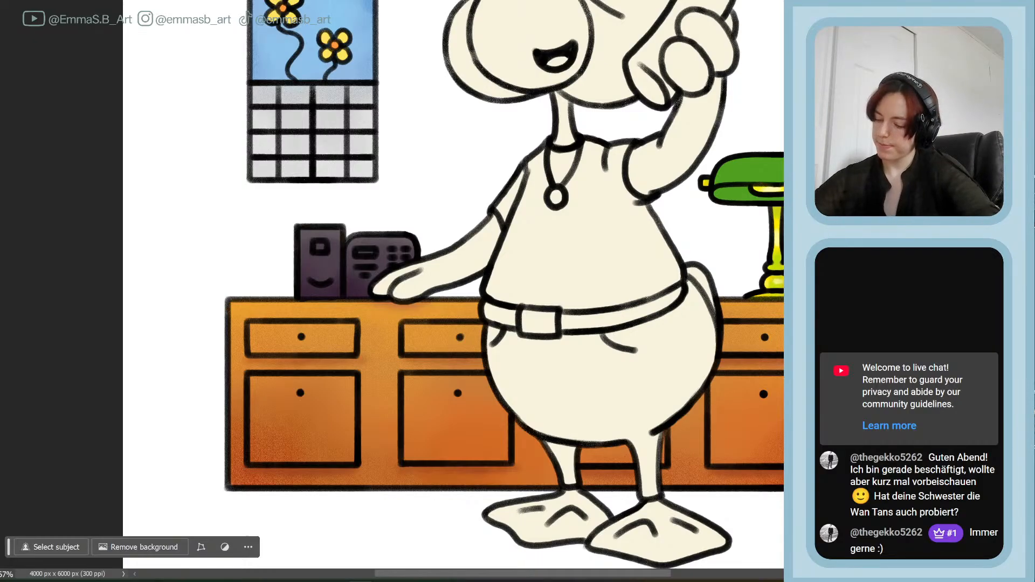
drag(330, 384, 270, 382)
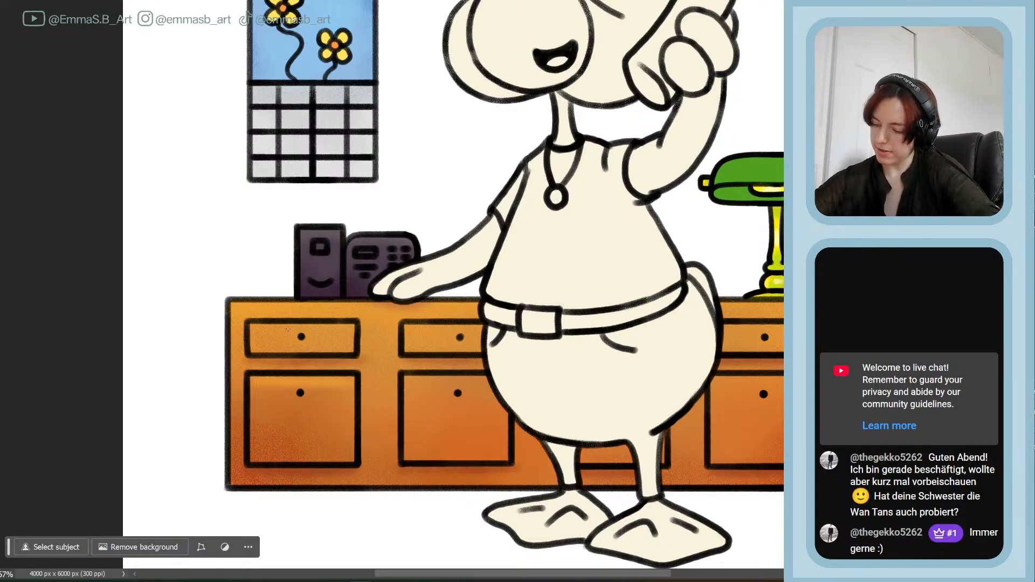
drag(482, 381, 415, 379)
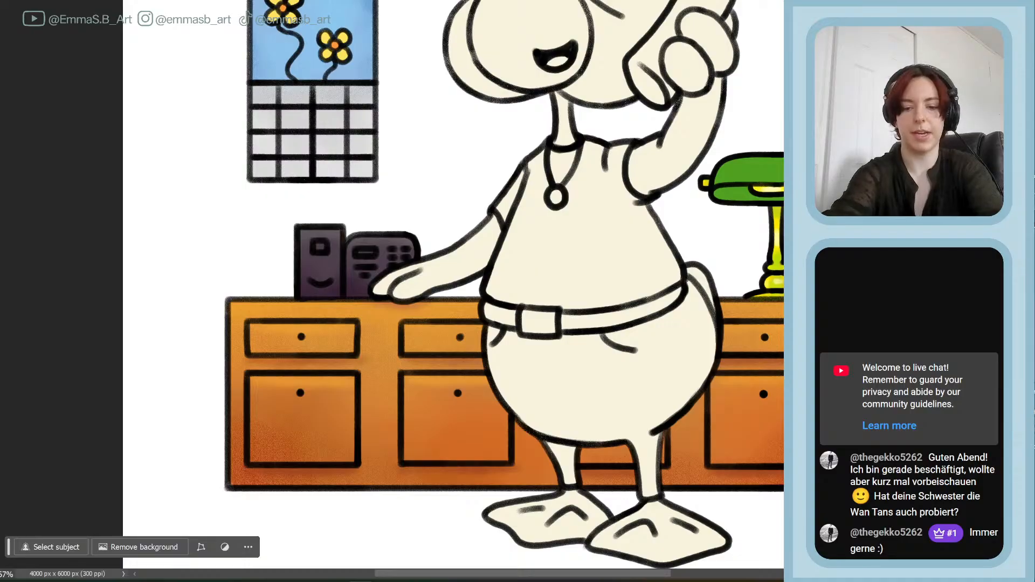
key(ctrl+0)
key(ctrl+s)
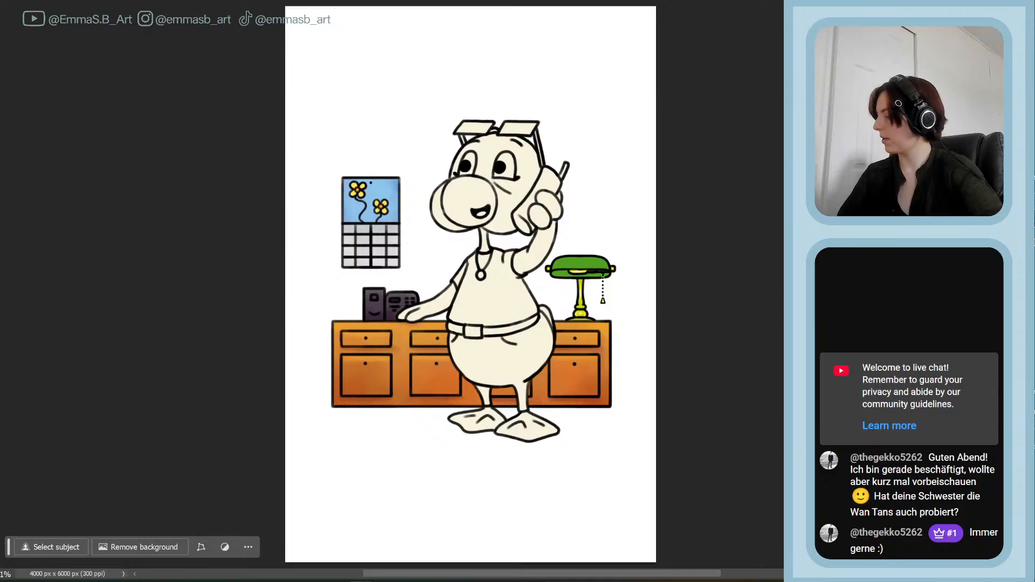
key(ctrl+plus)
key(ctrl+plus)
key(F5)
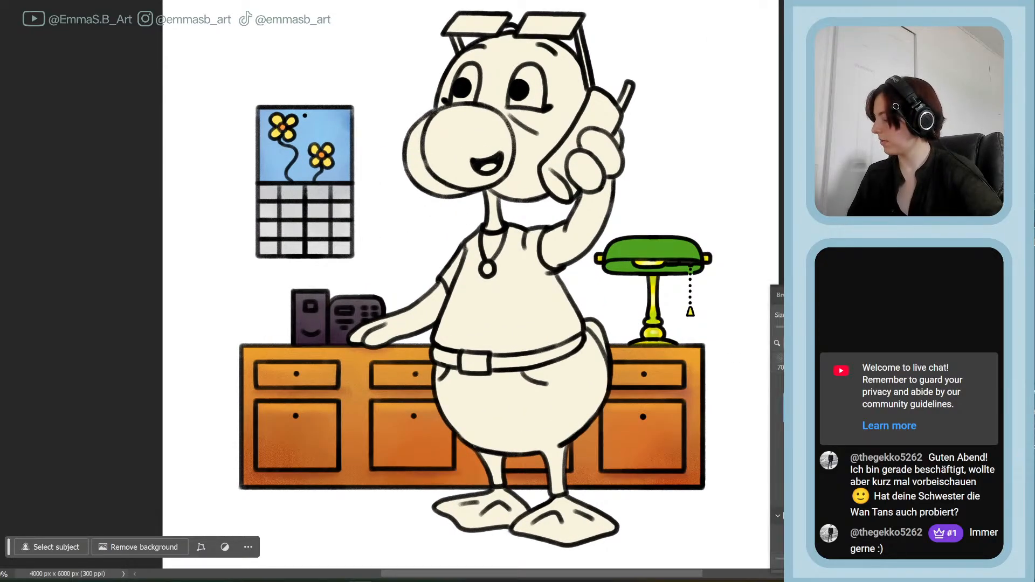
key(F5)
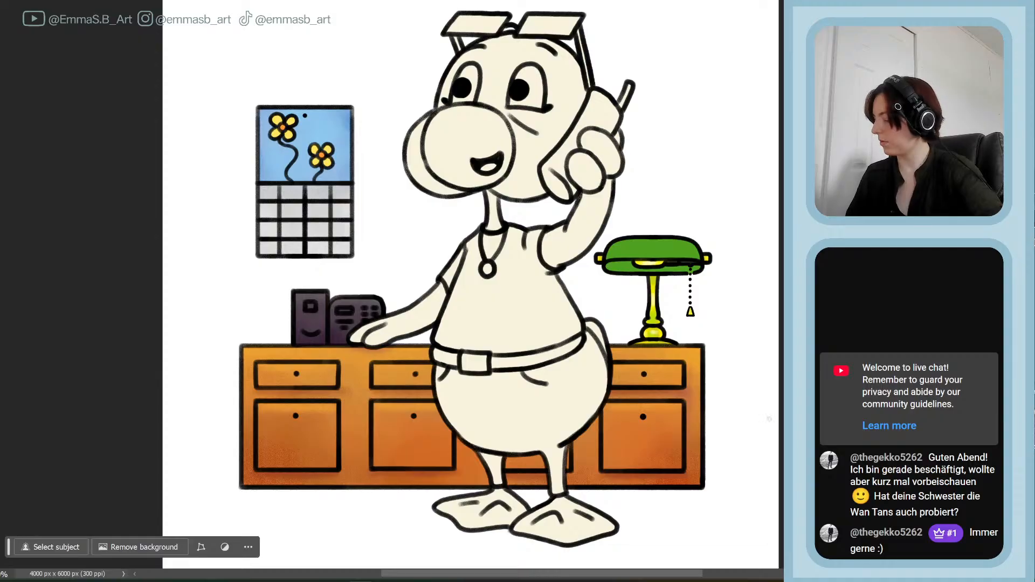
- Enlarge the brush and paint the duck's feet and the front of its beak a solid orange
key(bracketright)
key(bracketright)
key(bracketright)
key(bracketright)
key(bracketright)
key(bracketright)
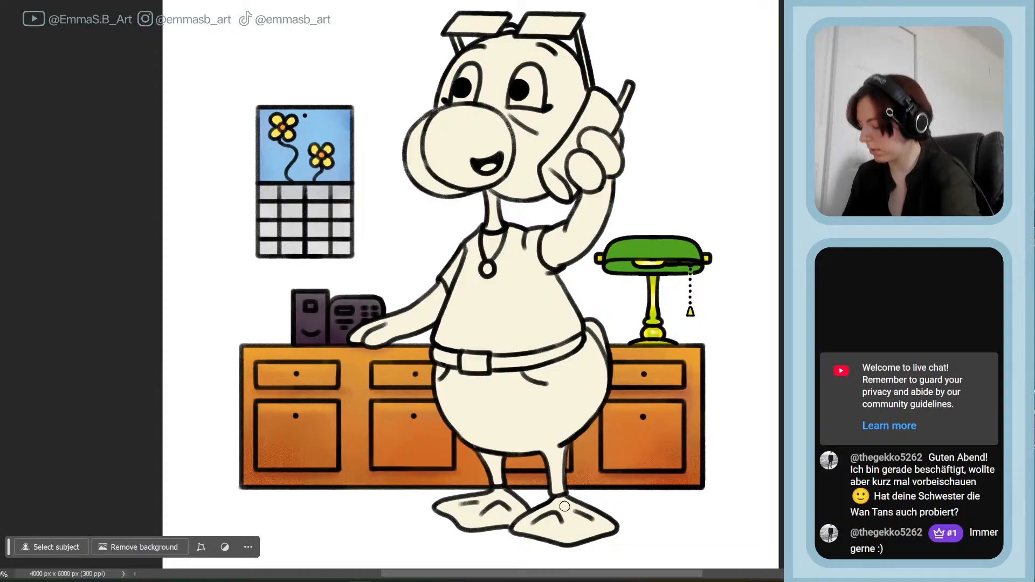
mouse_move(564, 505)
mouse_down()
mouse_move(555, 509)
mouse_move(564, 507)
mouse_up()
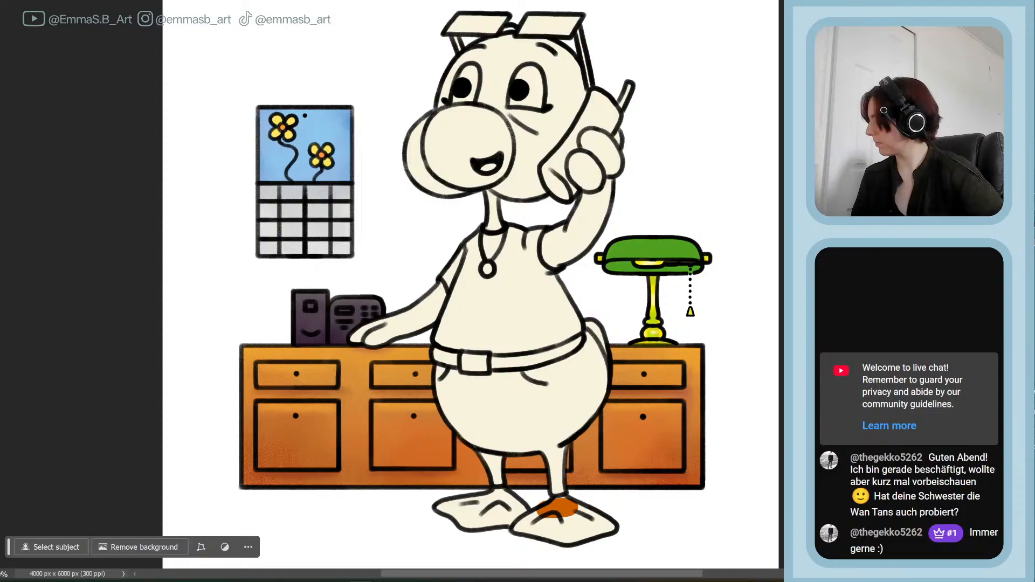
mouse_move(550, 501)
mouse_down()
mouse_move(514, 527)
mouse_move(566, 515)
mouse_move(558, 543)
mouse_move(592, 522)
mouse_move(607, 535)
mouse_move(496, 498)
mouse_move(457, 508)
mouse_move(495, 507)
mouse_move(491, 531)
mouse_move(506, 510)
mouse_move(520, 534)
mouse_up()
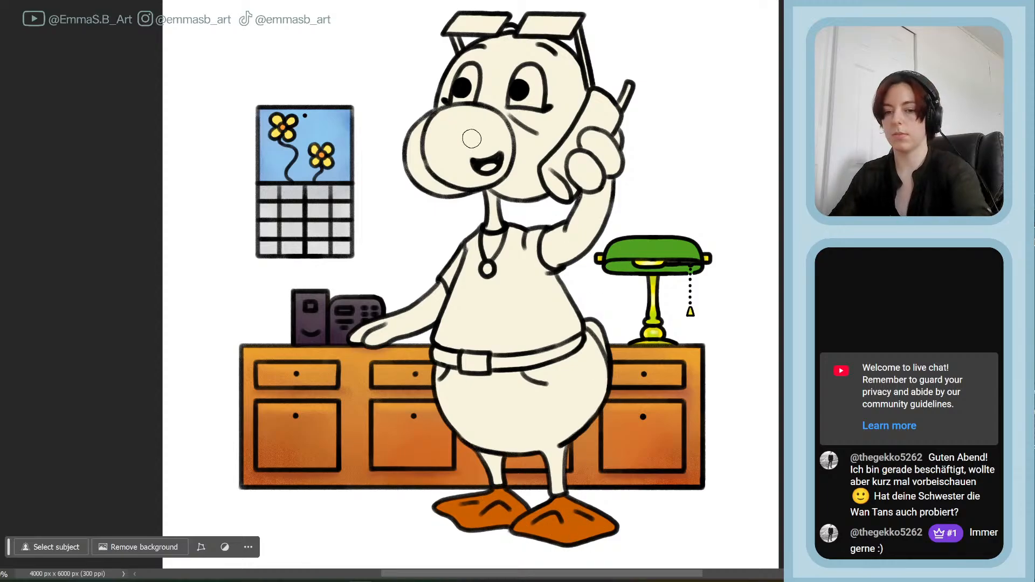
mouse_move(467, 142)
mouse_down()
mouse_move(450, 118)
mouse_move(437, 145)
mouse_move(435, 130)
mouse_move(444, 171)
mouse_move(462, 156)
mouse_move(466, 130)
mouse_move(474, 153)
mouse_move(505, 154)
mouse_move(504, 138)
mouse_move(506, 151)
mouse_move(493, 118)
mouse_move(472, 125)
mouse_up()
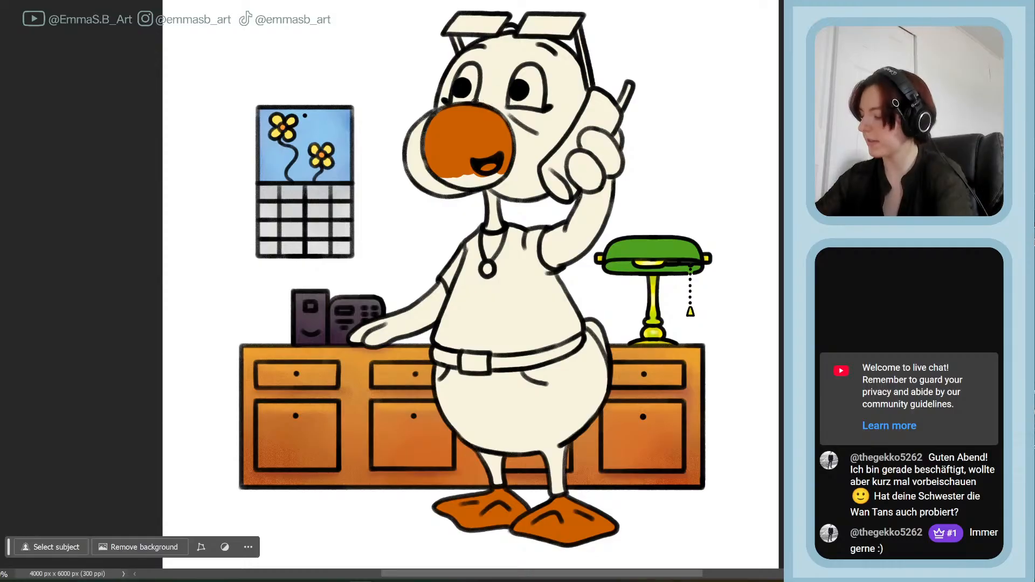
mouse_move(448, 165)
mouse_down()
mouse_move(462, 180)
mouse_move(498, 172)
mouse_up()
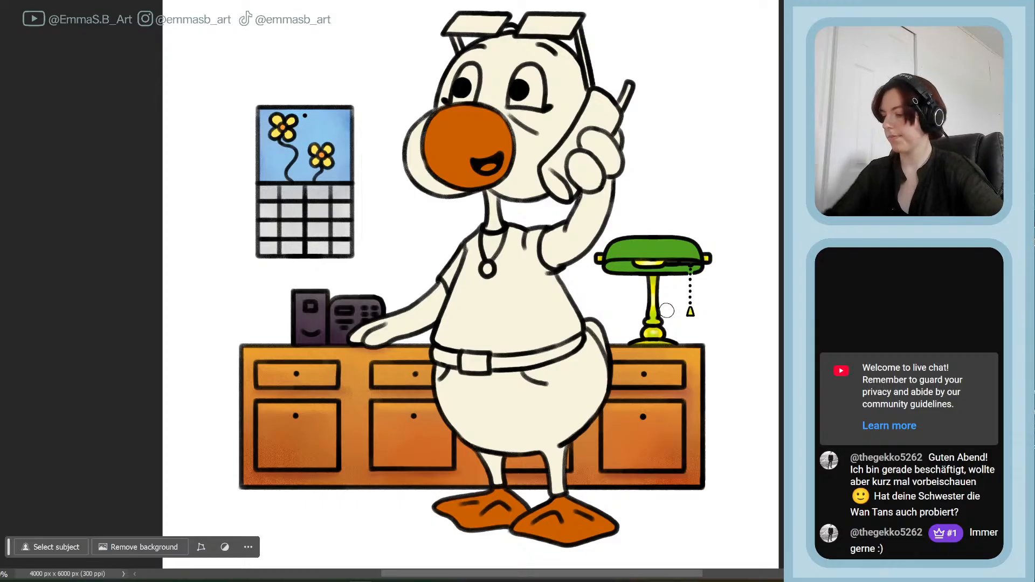
- Brighten the orange feet and beak with Hue/Saturation, setting saturation to +100 and lightness to +9
key(ctrl+u)
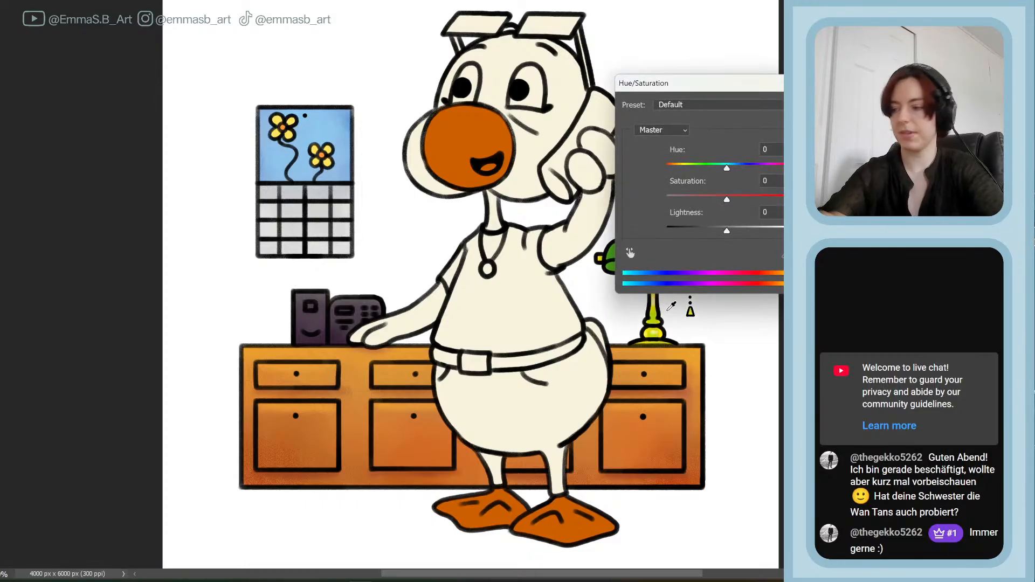
drag(727, 199, 771, 198)
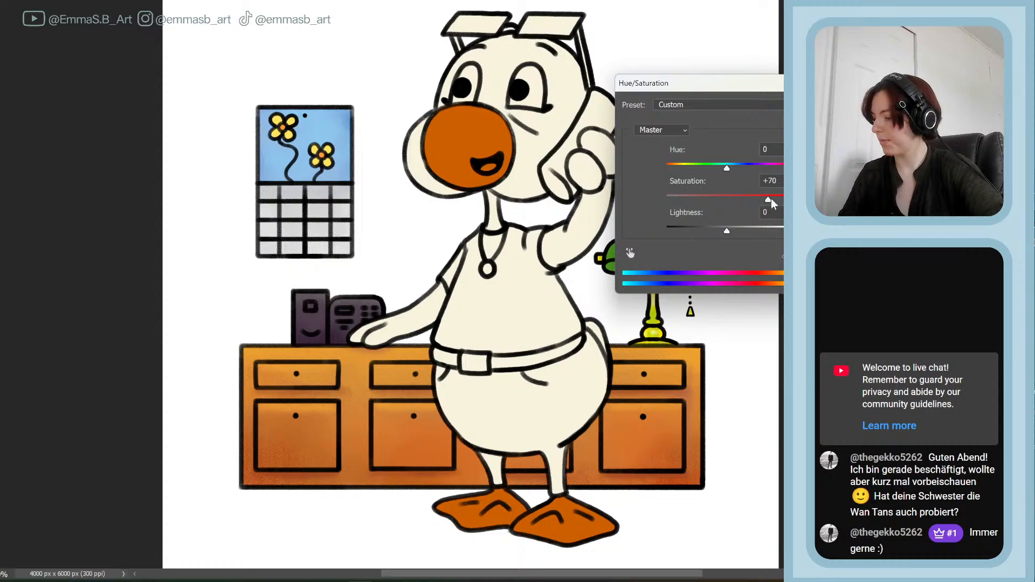
mouse_move(725, 230)
mouse_down()
mouse_move(753, 230)
mouse_move(786, 199)
mouse_move(746, 235)
mouse_move(732, 232)
mouse_up()
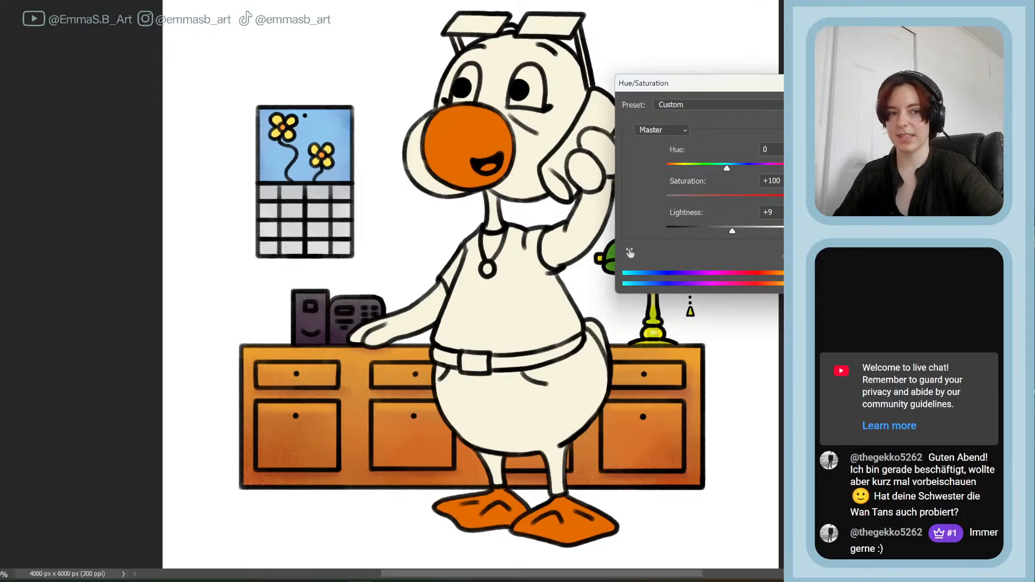
key(Return)
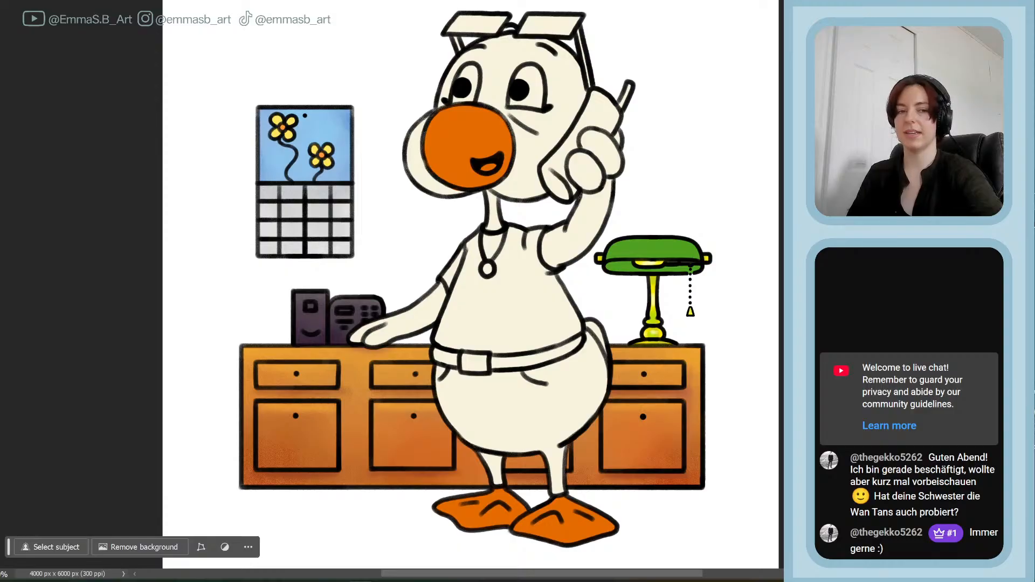
- Fill the duck's T-shirt, including both sleeves, with dark crimson
mouse_move(512, 307)
mouse_down()
mouse_move(515, 292)
mouse_move(471, 324)
mouse_move(468, 276)
mouse_up()
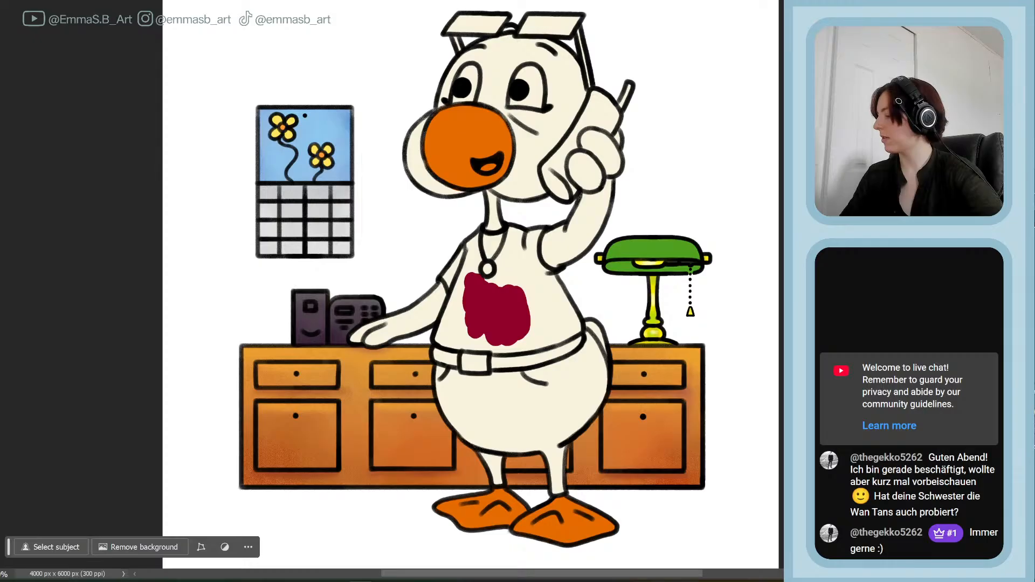
mouse_move(502, 315)
mouse_down()
mouse_move(507, 267)
mouse_move(480, 240)
mouse_move(449, 276)
mouse_move(453, 290)
mouse_move(475, 245)
mouse_move(453, 266)
mouse_move(461, 302)
mouse_move(449, 323)
mouse_move(456, 305)
mouse_move(466, 311)
mouse_move(457, 306)
mouse_move(442, 338)
mouse_move(457, 342)
mouse_move(482, 240)
mouse_move(525, 241)
mouse_move(505, 243)
mouse_move(514, 262)
mouse_move(564, 231)
mouse_move(523, 251)
mouse_move(528, 237)
mouse_move(539, 232)
mouse_move(549, 274)
mouse_move(513, 283)
mouse_move(537, 274)
mouse_move(531, 318)
mouse_move(532, 268)
mouse_move(516, 278)
mouse_move(536, 273)
mouse_move(537, 307)
mouse_move(553, 272)
mouse_move(571, 331)
mouse_move(496, 347)
mouse_move(462, 335)
mouse_move(577, 314)
mouse_move(550, 307)
mouse_move(551, 318)
mouse_move(527, 303)
mouse_move(468, 314)
mouse_move(554, 312)
mouse_move(577, 330)
mouse_move(552, 344)
mouse_up()
key(bracketleft)
key(bracketleft)
key(bracketleft)
key(bracketleft)
key(bracketleft)
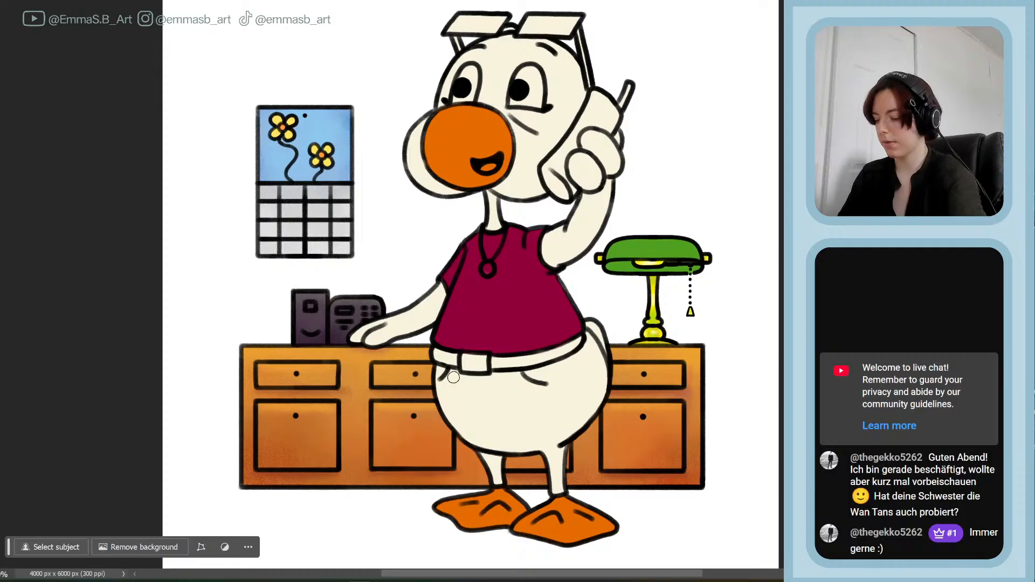
- Paint the trouser legs and the front and lower part of the duck's trousers slate blue
mouse_move(447, 395)
mouse_down()
mouse_move(460, 431)
mouse_move(486, 439)
mouse_move(475, 439)
mouse_move(498, 478)
mouse_move(560, 476)
mouse_move(552, 490)
mouse_move(542, 475)
mouse_move(565, 457)
mouse_move(566, 438)
mouse_move(546, 430)
mouse_move(525, 463)
mouse_move(521, 431)
mouse_move(500, 458)
mouse_move(492, 404)
mouse_move(487, 438)
mouse_move(449, 380)
mouse_move(473, 413)
mouse_move(462, 380)
mouse_move(510, 384)
mouse_up()
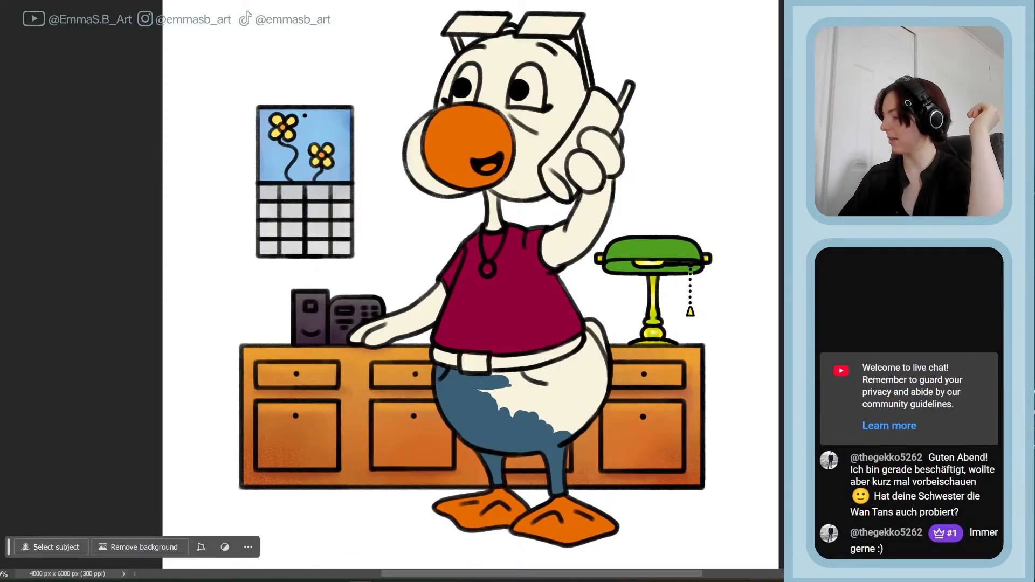
- Try a greyer blue on the middle of the duck's trousers
key(F6)
drag(460, 280, 269, 112)
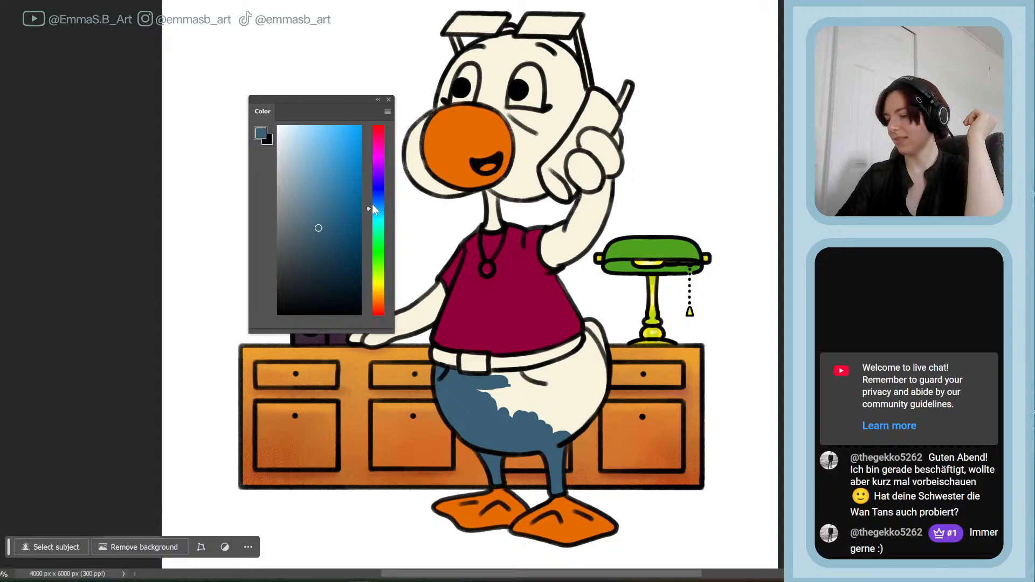
drag(303, 227, 302, 235)
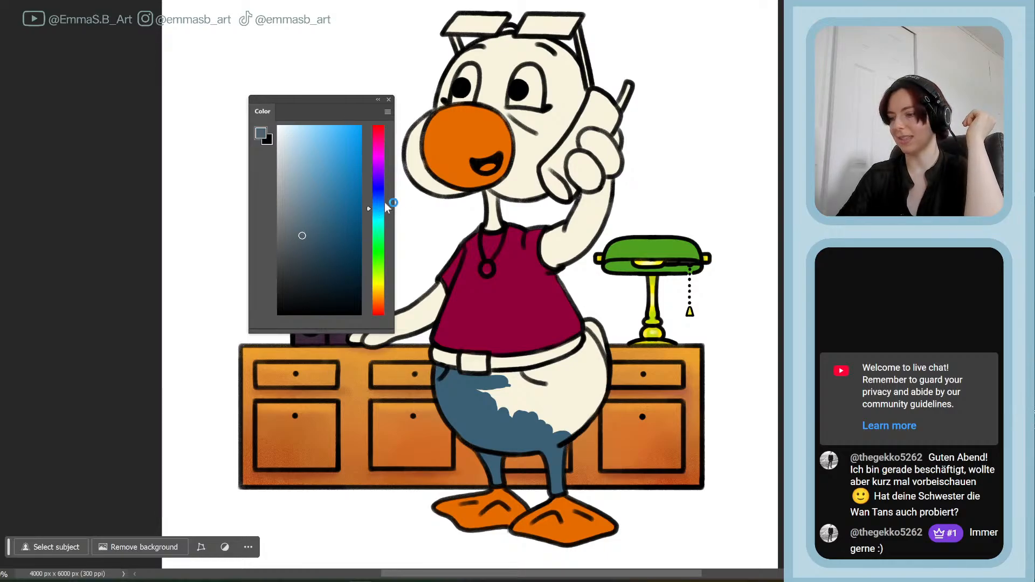
mouse_move(384, 210)
mouse_down()
mouse_move(385, 219)
mouse_move(384, 209)
mouse_up()
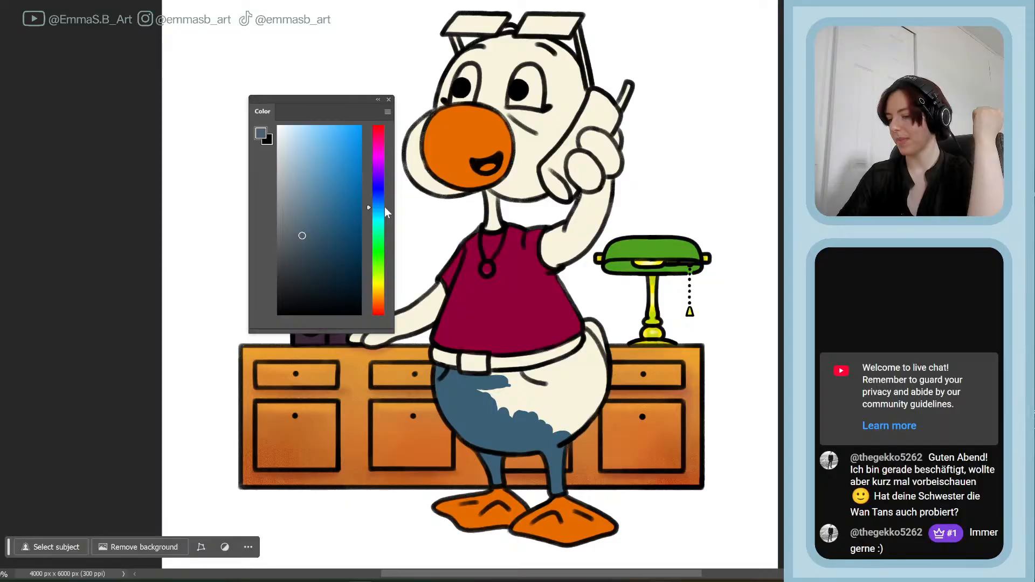
mouse_move(493, 405)
mouse_down()
mouse_move(509, 419)
mouse_move(508, 392)
mouse_move(531, 420)
mouse_move(534, 398)
mouse_up()
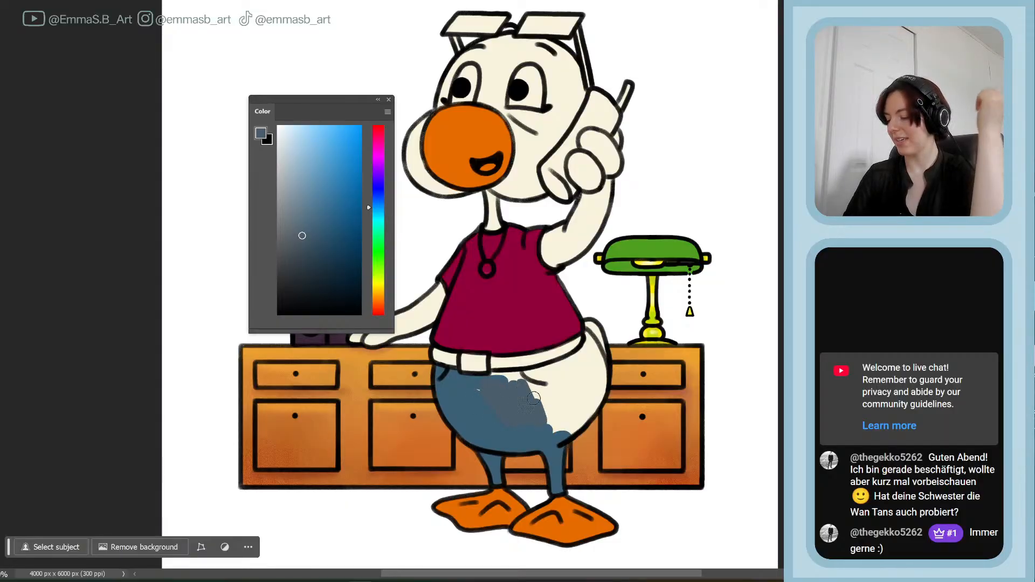
- Resample the slate blue from the trousers and fill the rest of them with it
alt+click(489, 429)
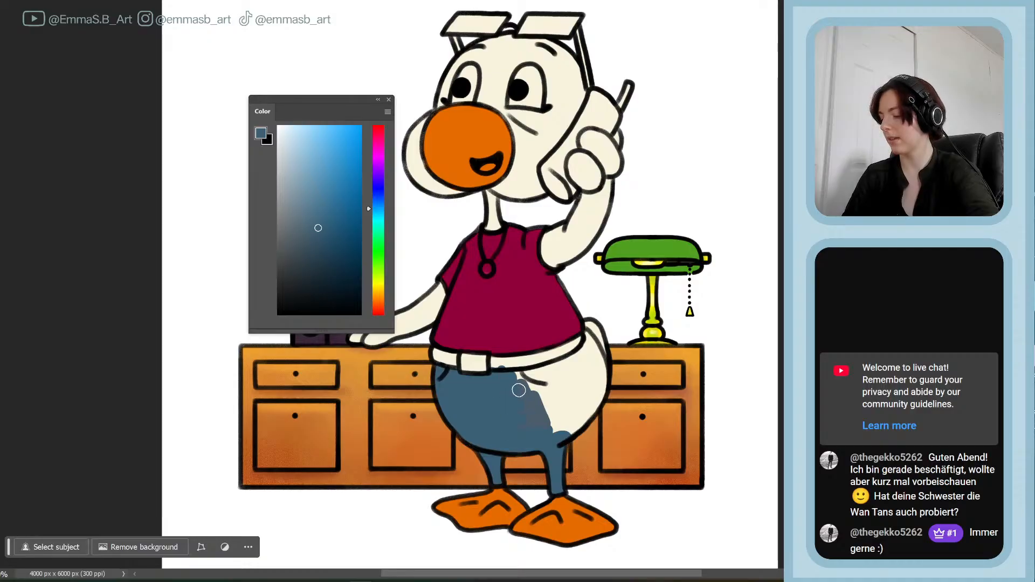
drag(326, 101, 777, 448)
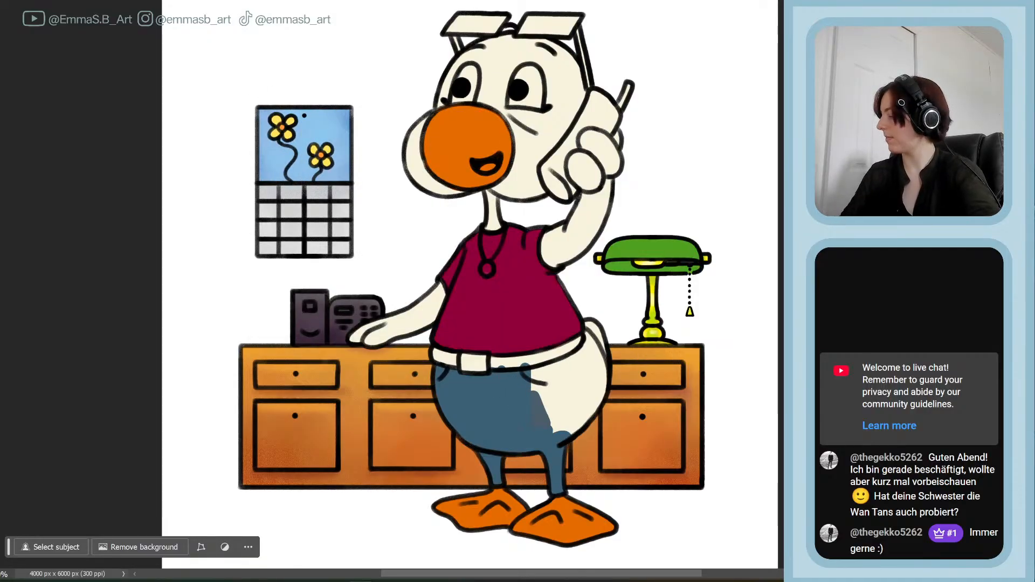
mouse_move(534, 374)
mouse_down()
mouse_move(528, 415)
mouse_move(570, 379)
mouse_move(559, 436)
mouse_move(598, 395)
mouse_move(590, 342)
mouse_move(590, 360)
mouse_move(581, 350)
mouse_move(572, 367)
mouse_move(578, 376)
mouse_move(605, 360)
mouse_up()
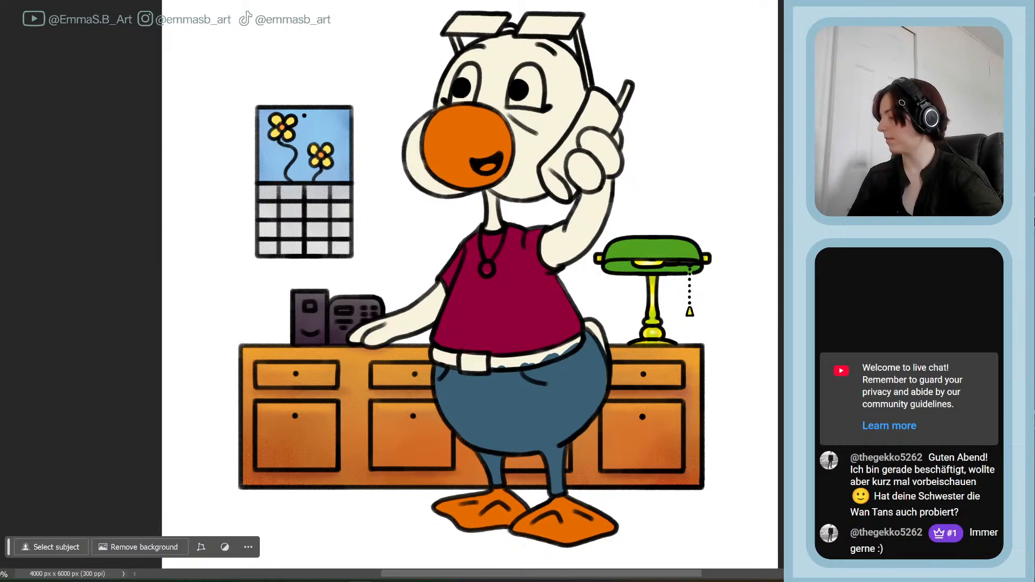
- Paint the belt dark grey and its buckle light grey, and save the illustration
mouse_move(441, 356)
mouse_down()
mouse_move(536, 362)
mouse_move(579, 339)
mouse_move(532, 356)
mouse_move(571, 342)
mouse_up()
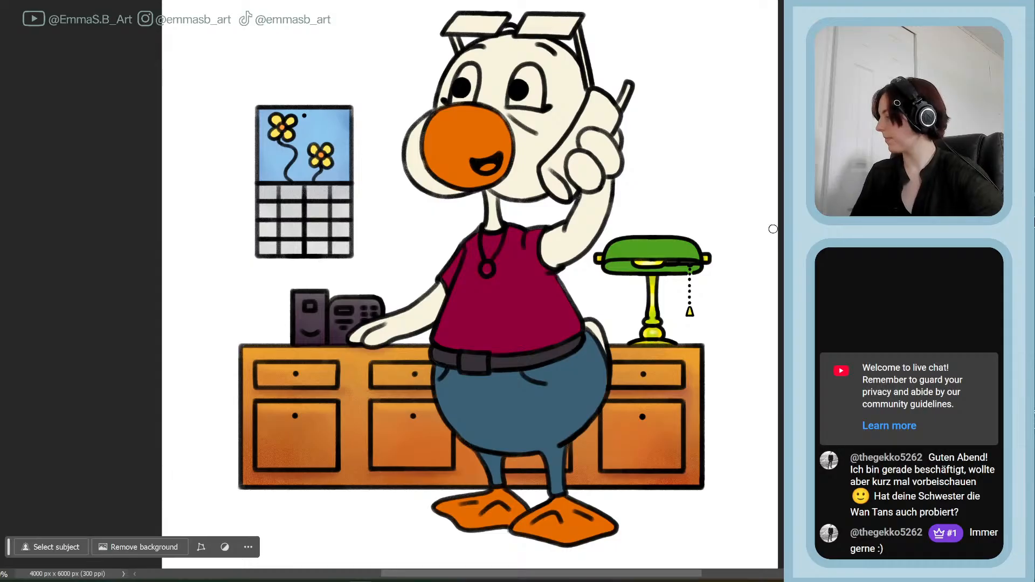
mouse_move(480, 362)
mouse_down()
mouse_move(465, 362)
mouse_move(479, 356)
mouse_up()
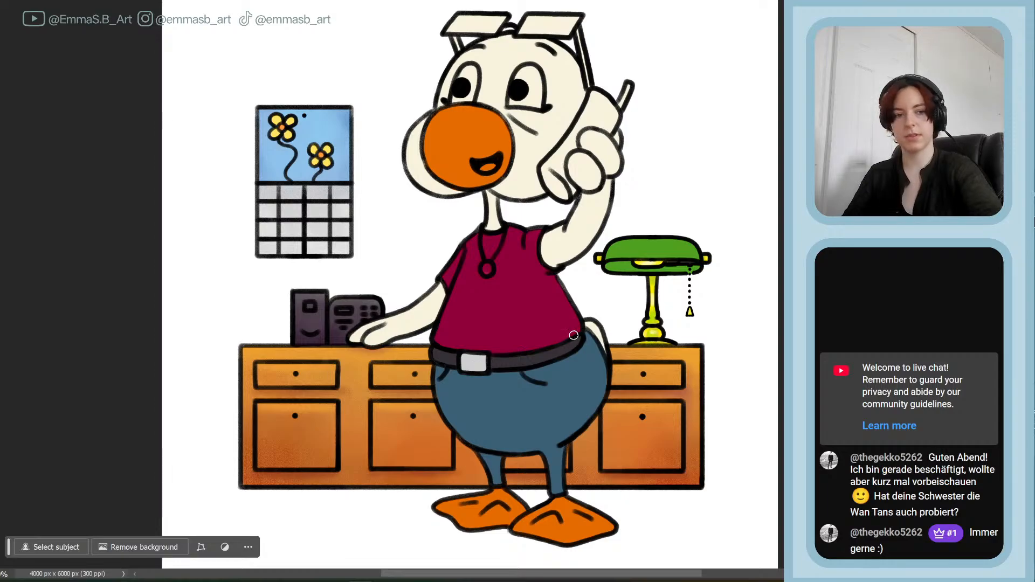
key(ctrl+s)
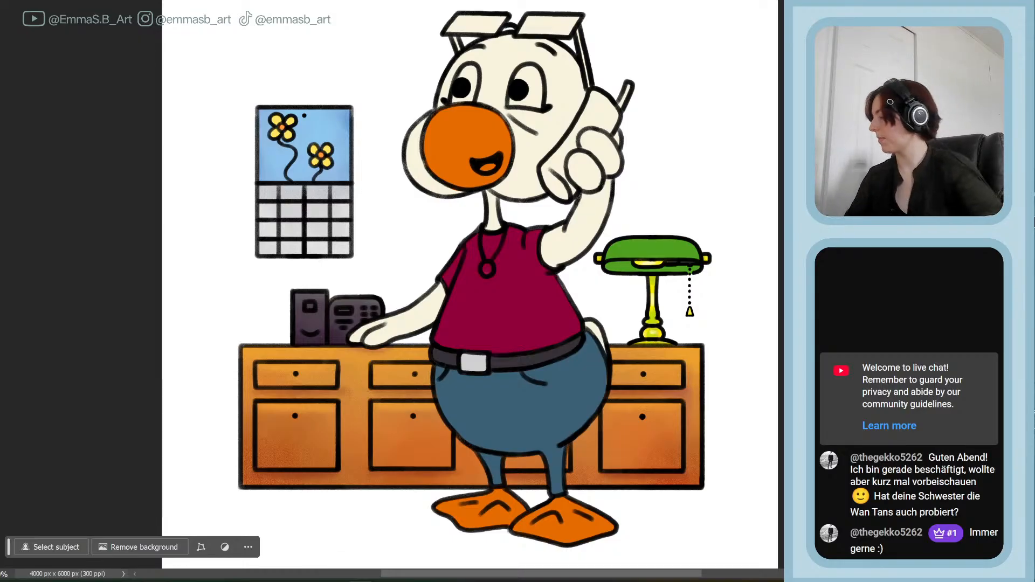
- Color the arms of the raised glasses dark grey, keep both lenses cream, and save the illustration
mouse_move(459, 17)
mouse_down()
mouse_move(500, 21)
mouse_move(447, 31)
mouse_move(532, 18)
mouse_move(526, 30)
mouse_move(546, 16)
mouse_move(543, 28)
mouse_move(573, 29)
mouse_up()
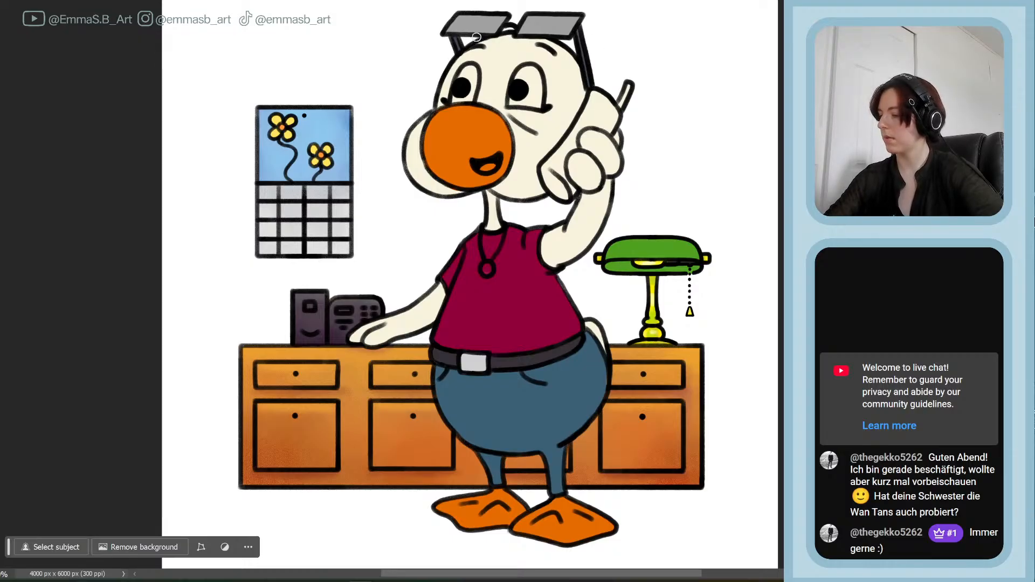
key(Delete)
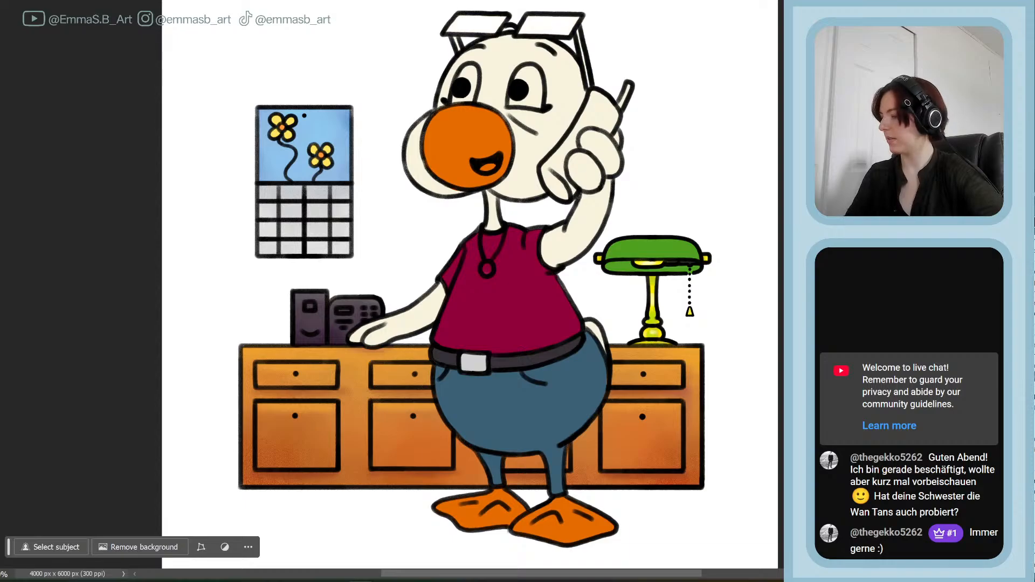
key(ctrl+z)
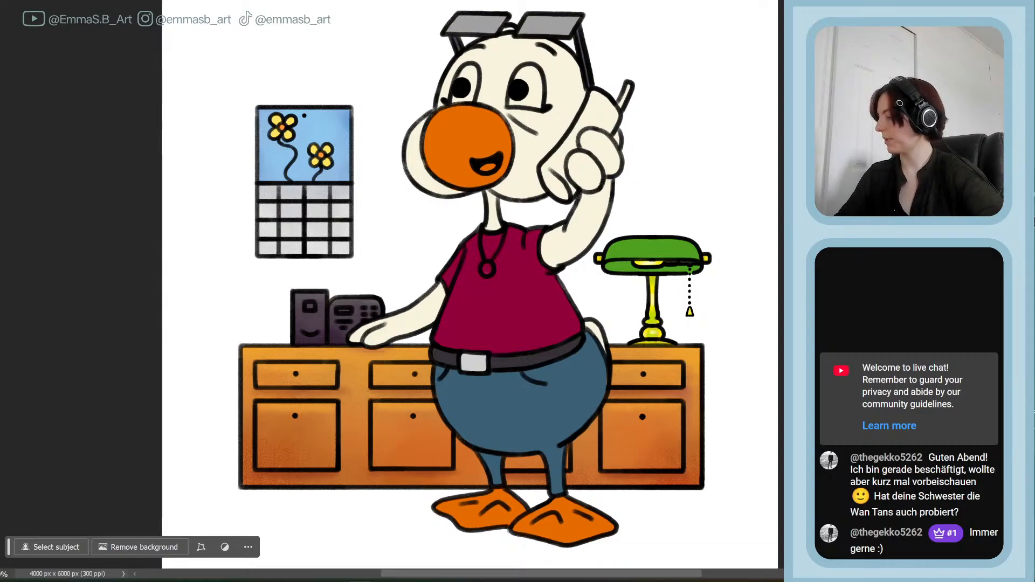
mouse_move(462, 19)
mouse_down()
mouse_move(457, 25)
mouse_move(498, 30)
mouse_move(453, 30)
mouse_up()
mouse_move(556, 16)
mouse_down()
mouse_move(532, 19)
mouse_move(541, 12)
mouse_move(534, 30)
mouse_move(574, 15)
mouse_up()
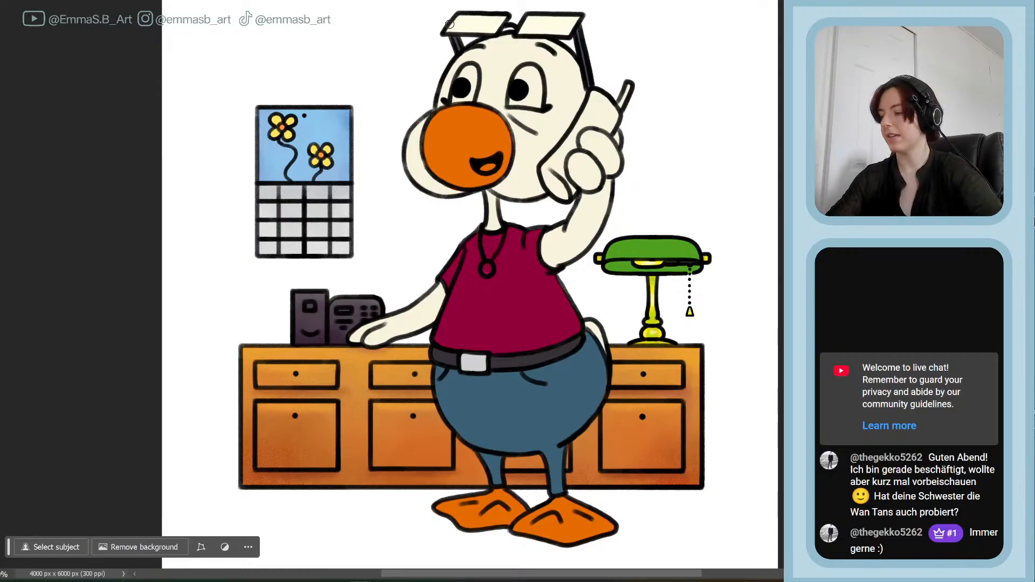
key(ctrl+s)
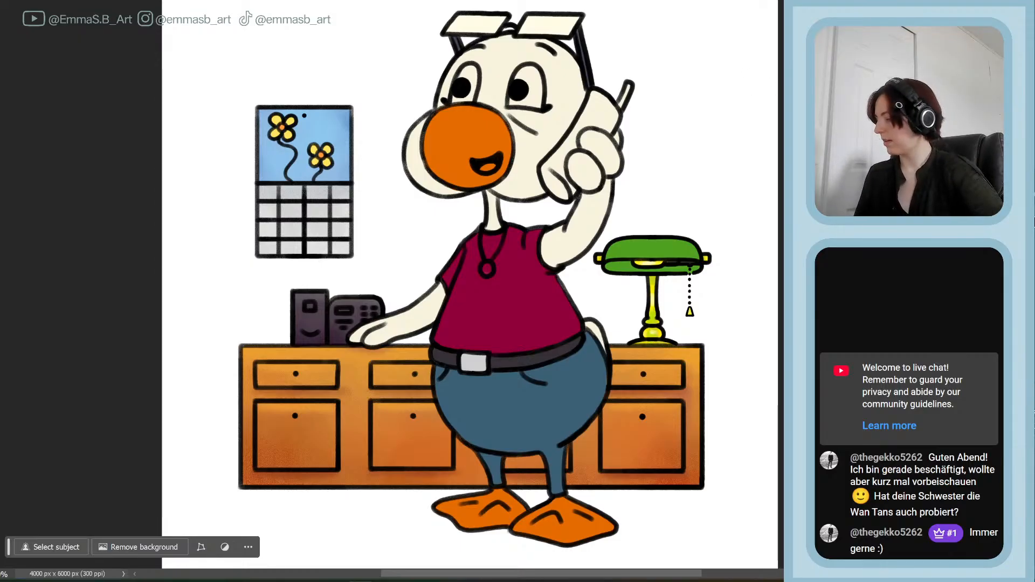
- Sample the desk phone's purple and fill the handset held by the duck, including its antenna
alt+click(316, 316)
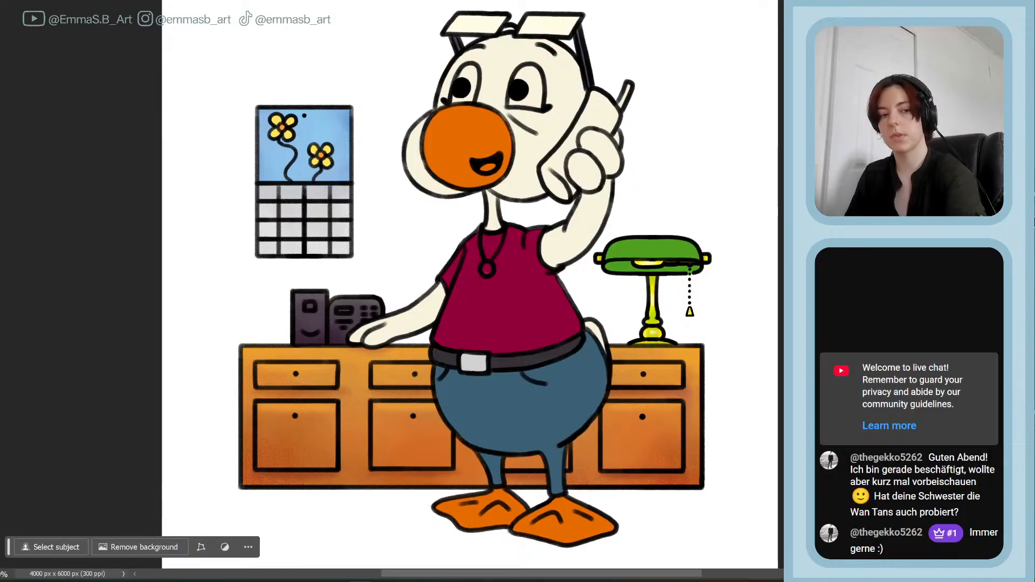
mouse_move(550, 161)
mouse_down()
mouse_move(548, 184)
mouse_move(576, 188)
mouse_move(572, 196)
mouse_move(566, 180)
mouse_move(580, 163)
mouse_move(583, 187)
mouse_move(573, 170)
mouse_move(548, 169)
mouse_move(555, 181)
mouse_move(574, 146)
mouse_move(588, 111)
mouse_move(575, 109)
mouse_move(572, 122)
mouse_move(600, 84)
mouse_move(584, 120)
mouse_move(596, 94)
mouse_move(616, 118)
mouse_move(611, 130)
mouse_move(588, 118)
mouse_move(598, 110)
mouse_move(609, 122)
mouse_move(628, 85)
mouse_move(609, 131)
mouse_move(582, 129)
mouse_move(566, 168)
mouse_up()
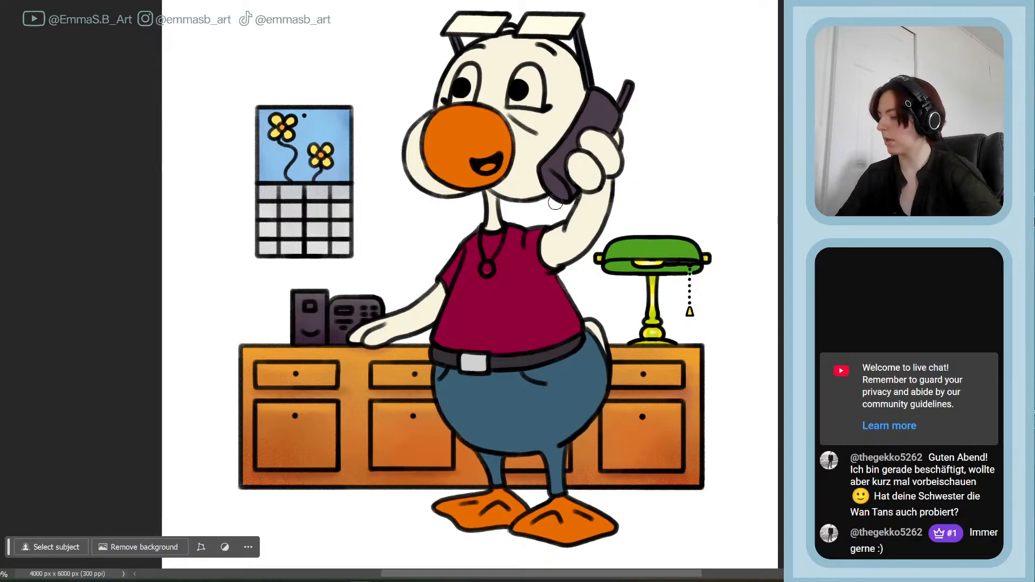
- Try shading the held phone handset with darker purple strokes using different brushes
mouse_move(556, 202)
mouse_down()
mouse_move(558, 173)
mouse_move(563, 191)
mouse_move(566, 180)
mouse_up()
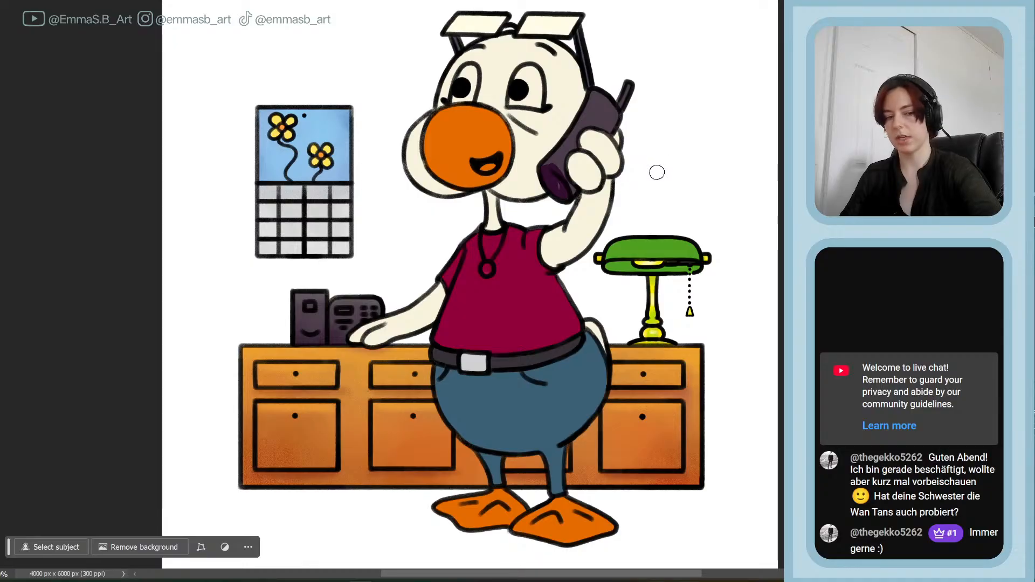
key(ctrl+z)
key(F5)
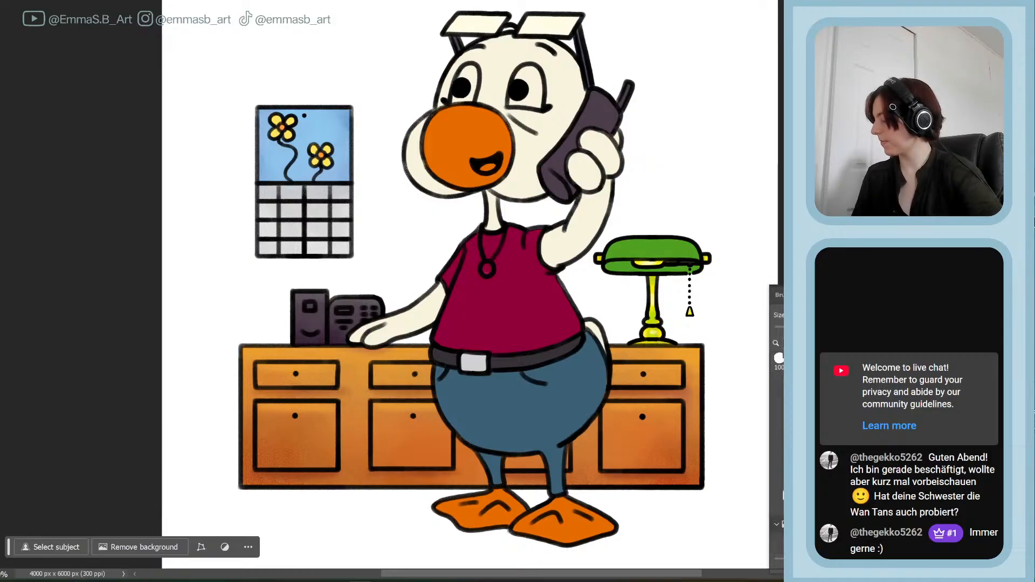
key(F5)
mouse_move(545, 171)
mouse_down()
mouse_move(563, 195)
mouse_move(556, 148)
mouse_move(598, 99)
mouse_move(629, 91)
mouse_up()
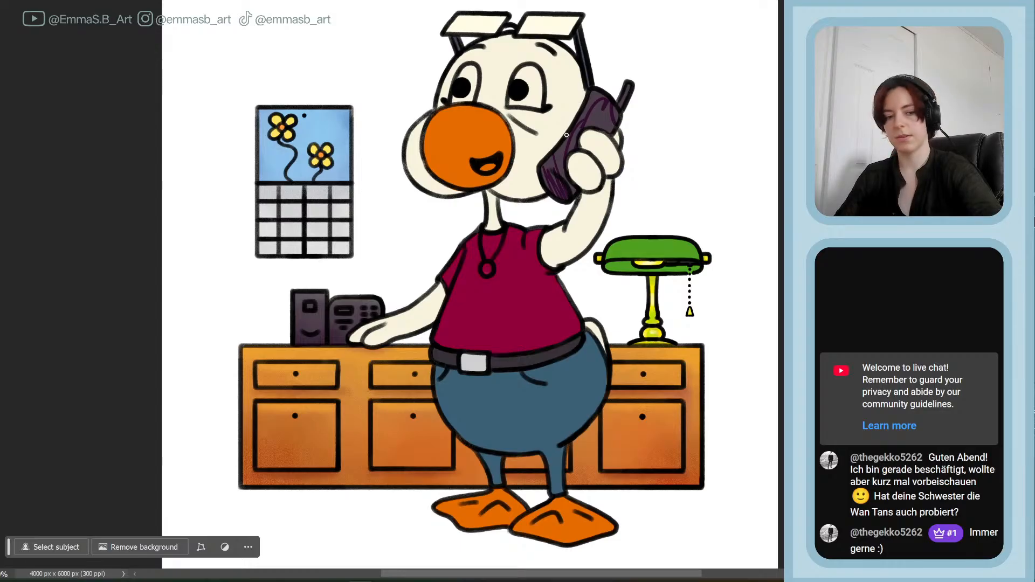
key(ctrl+z)
key(ctrl+z)
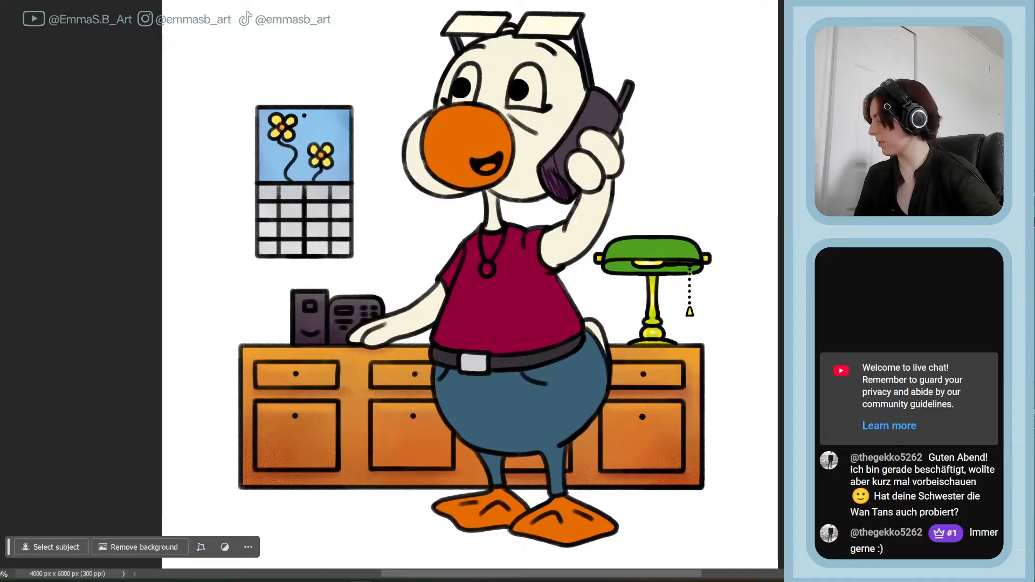
key(F5)
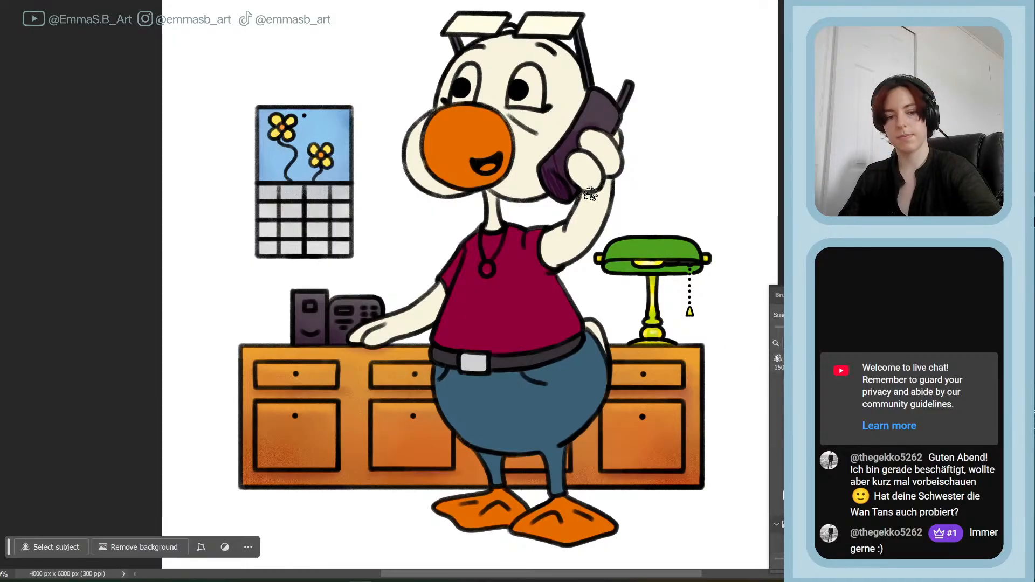
key(ctrl+z)
key(ctrl+z)
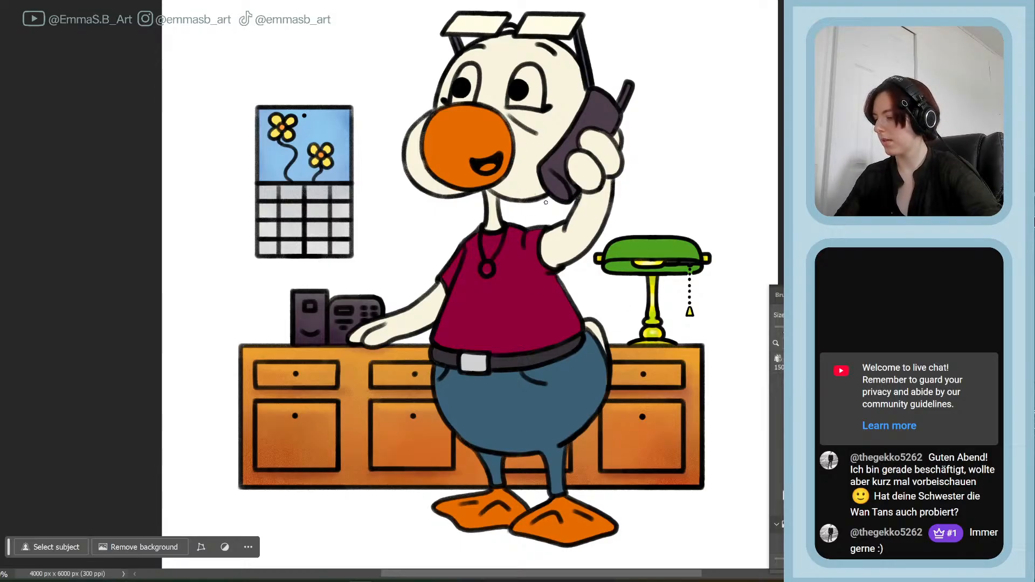
- Try more purple brush strokes as shading on the held phone handset, and undo all of the trial strokes
mouse_move(546, 203)
mouse_down()
mouse_move(558, 165)
mouse_move(607, 98)
mouse_up()
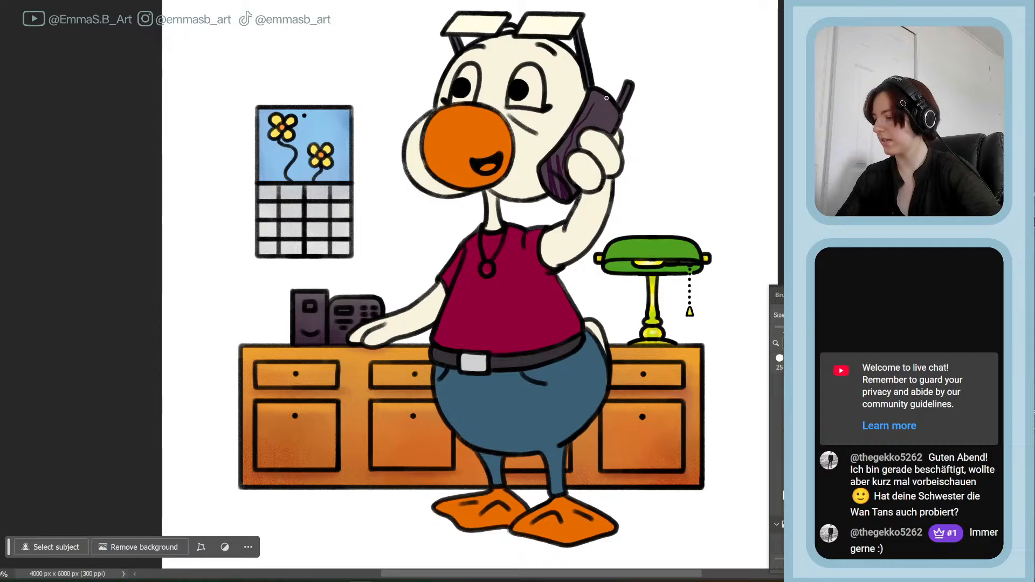
key(ctrl+plus)
key(ctrl+plus)
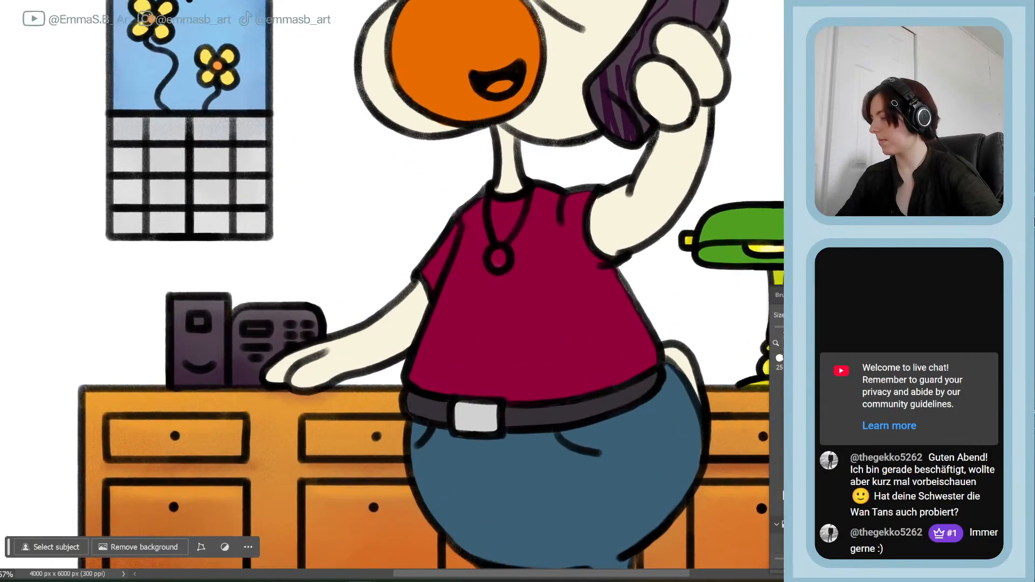
drag(822, 88, 698, 357)
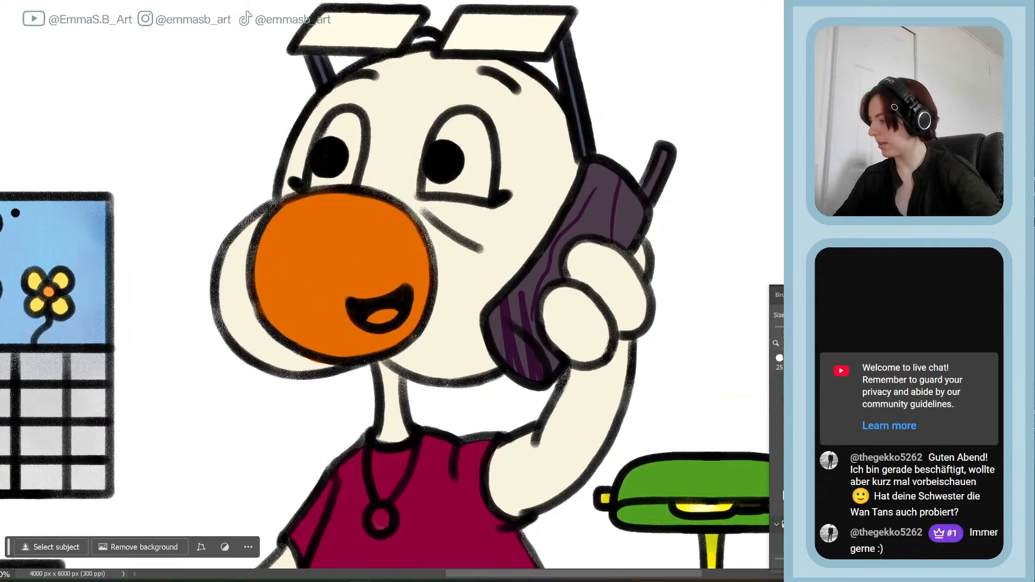
key(ctrl+plus)
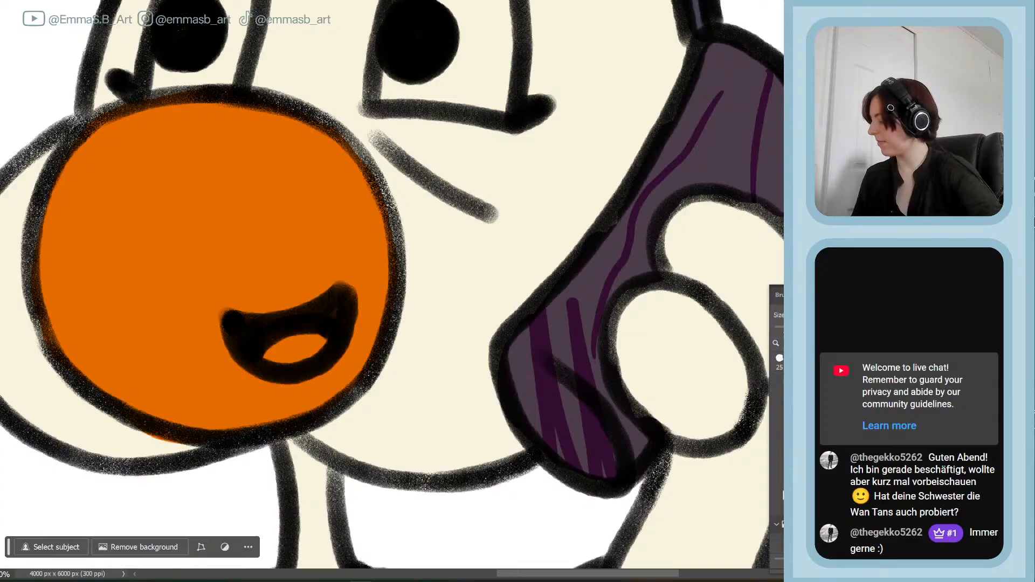
scroll(777, 464, up, 3)
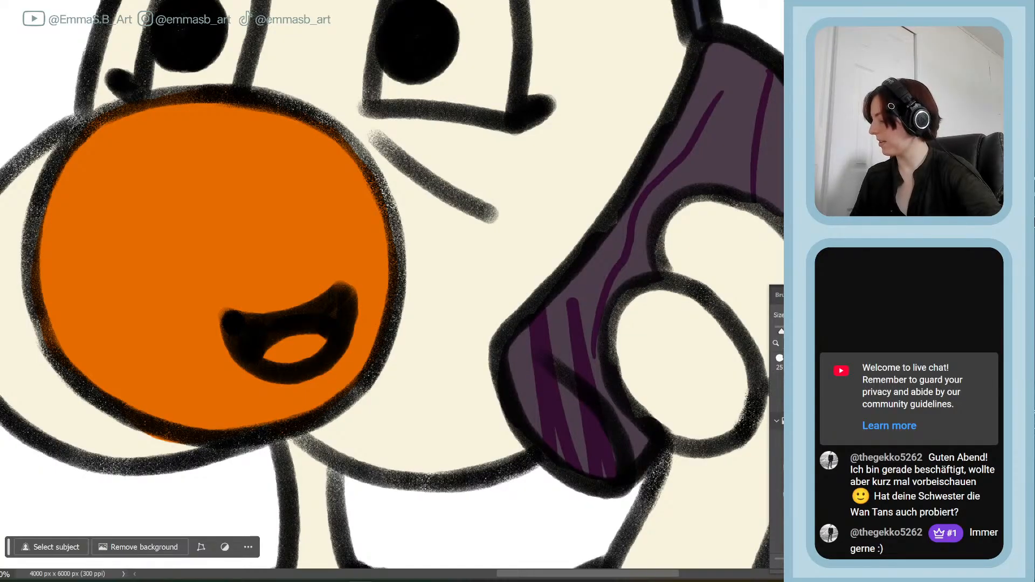
mouse_move(730, 131)
mouse_down()
mouse_move(749, 180)
mouse_move(781, 201)
mouse_up()
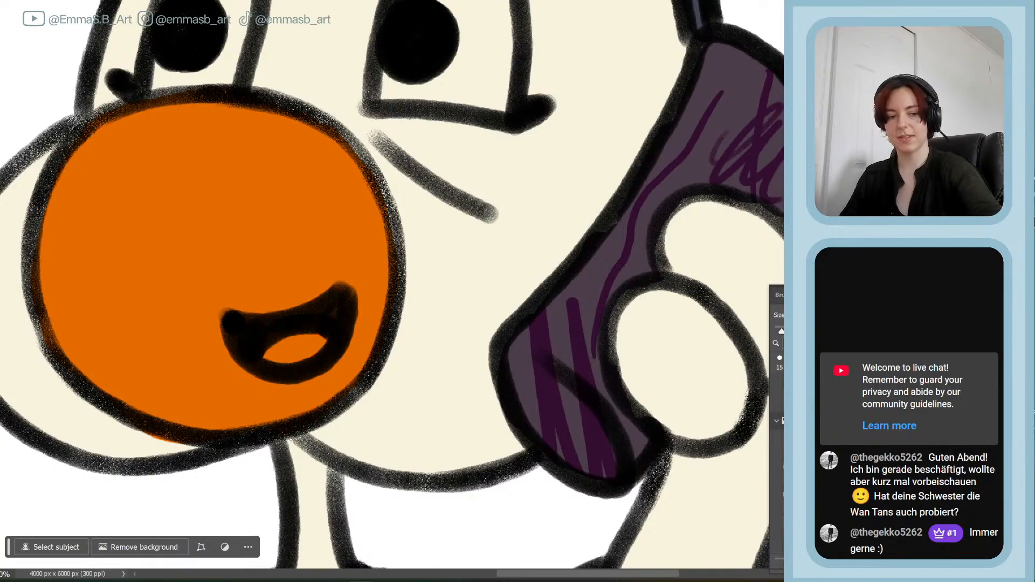
key(ctrl+z)
key(ctrl+z)
key(ctrl+z)
key(ctrl+z)
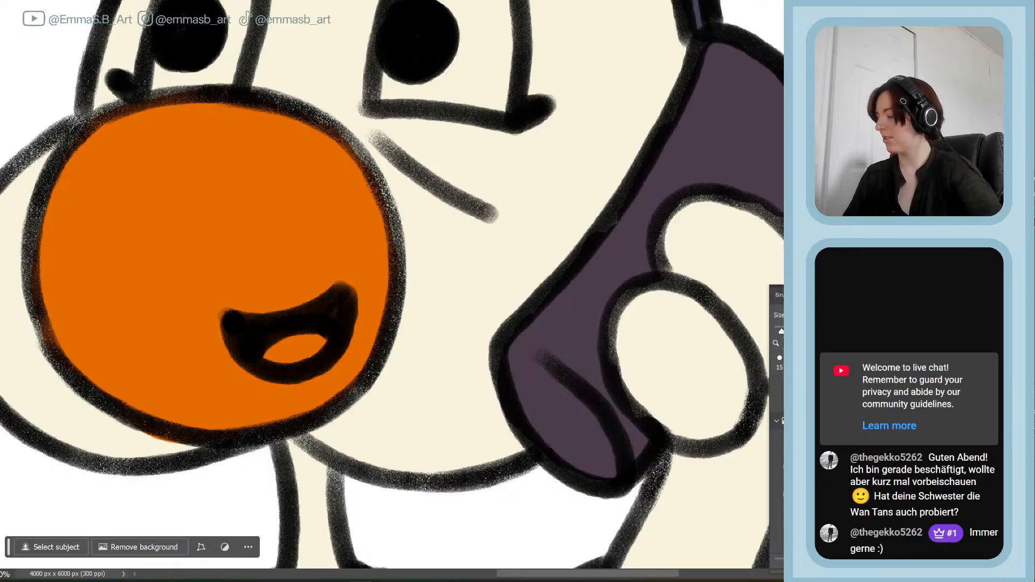
- Shade the held phone handset with soft darker purple along its lower end and edges, and save the illustration
key(ctrl+minus)
key(ctrl+minus)
scroll(698, 353, right, 5)
scroll(671, 381, up, 2)
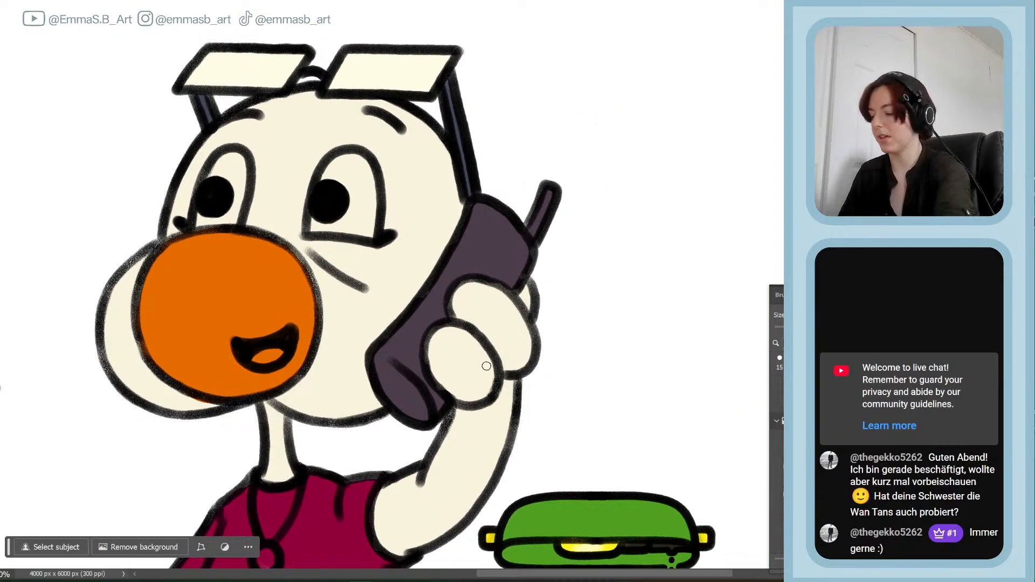
mouse_move(395, 399)
mouse_down()
mouse_move(426, 423)
mouse_move(422, 383)
mouse_move(427, 398)
mouse_move(457, 386)
mouse_move(456, 398)
mouse_move(396, 394)
mouse_move(424, 408)
mouse_move(433, 348)
mouse_move(435, 390)
mouse_move(412, 358)
mouse_move(441, 387)
mouse_move(402, 370)
mouse_move(425, 371)
mouse_up()
drag(446, 323, 449, 307)
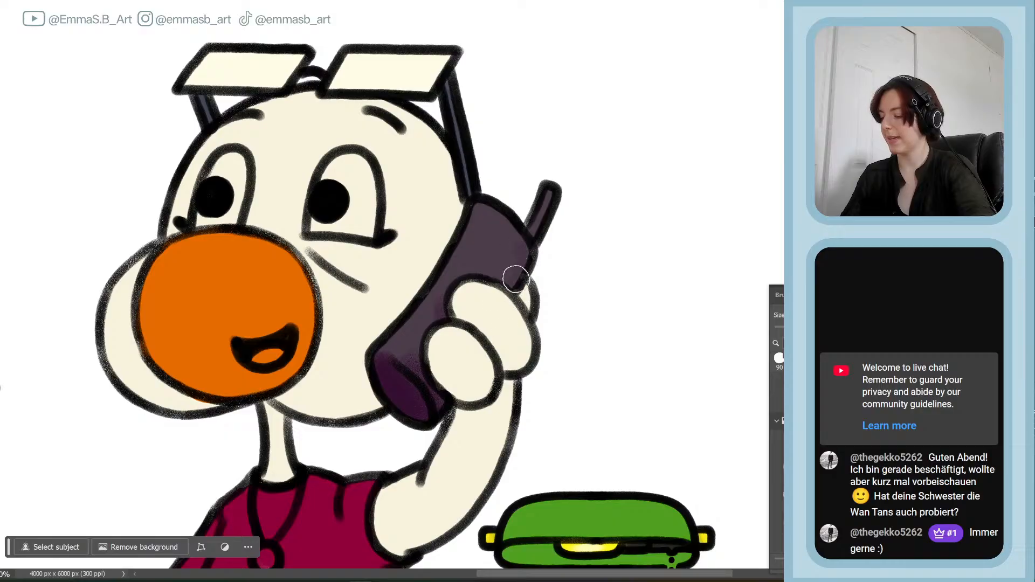
mouse_move(516, 279)
mouse_down()
mouse_move(483, 299)
mouse_move(501, 295)
mouse_move(490, 294)
mouse_up()
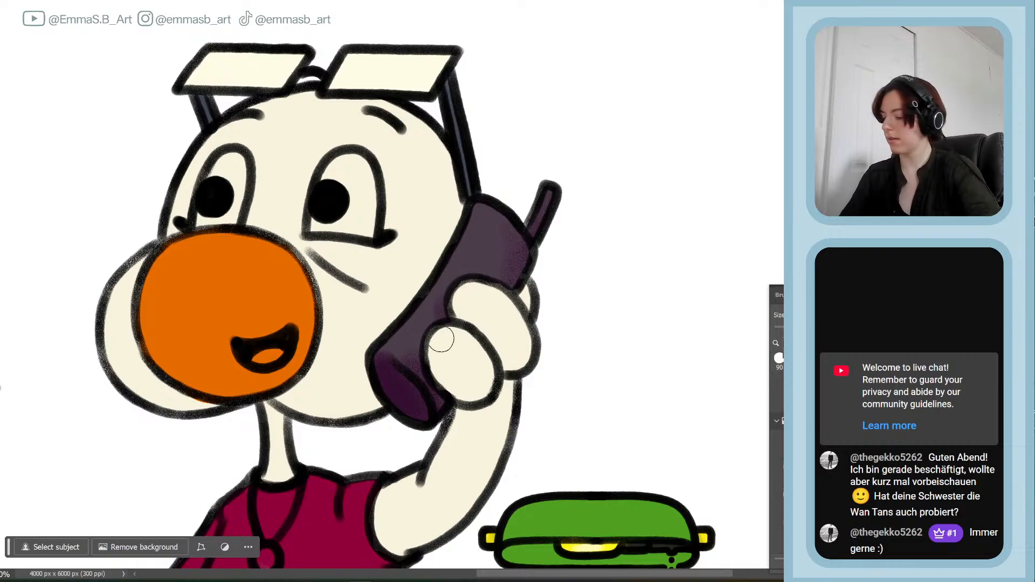
mouse_move(393, 369)
mouse_down()
mouse_move(422, 385)
mouse_move(400, 385)
mouse_up()
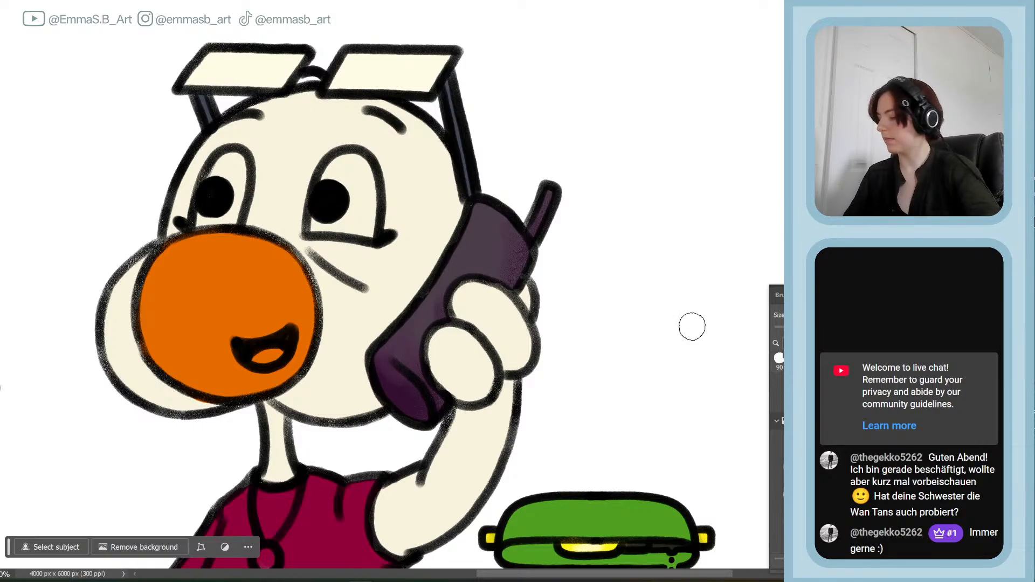
mouse_move(391, 387)
mouse_down()
mouse_move(422, 394)
mouse_move(417, 381)
mouse_up()
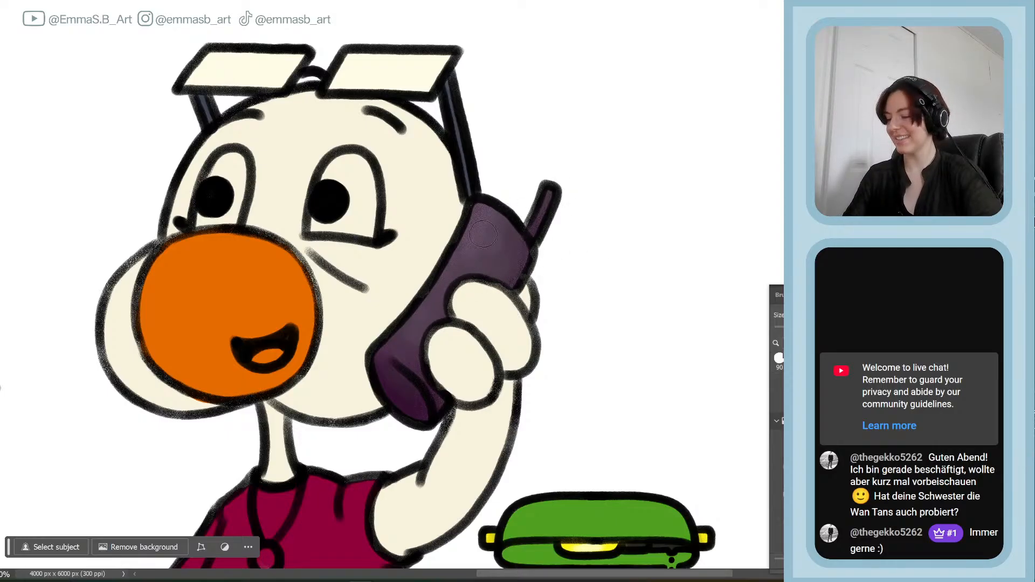
key(ctrl+s)
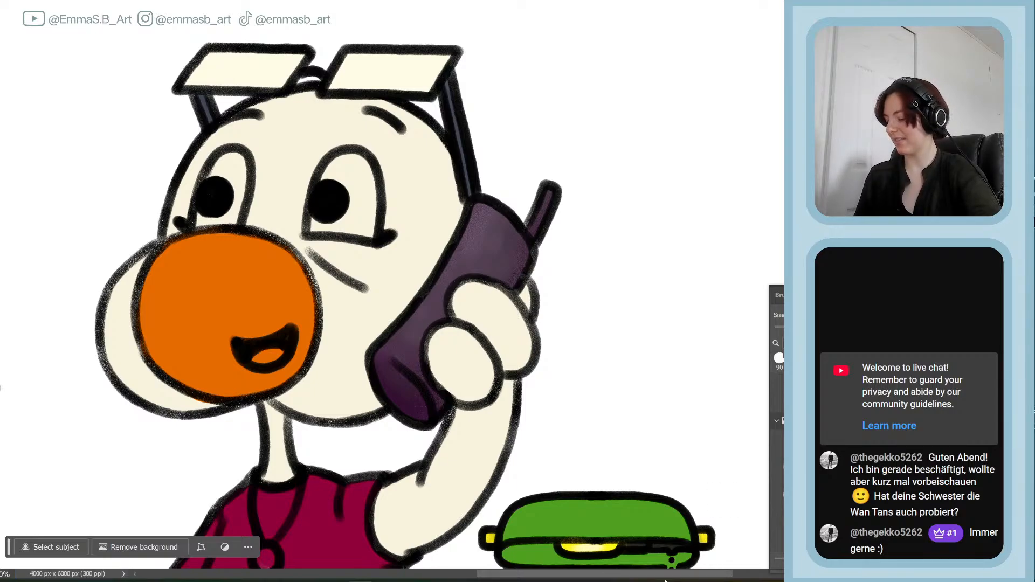
- Touch up the coloring along the lower edge of the phone duck's orange beak with a smaller brush
drag(623, 575, 580, 576)
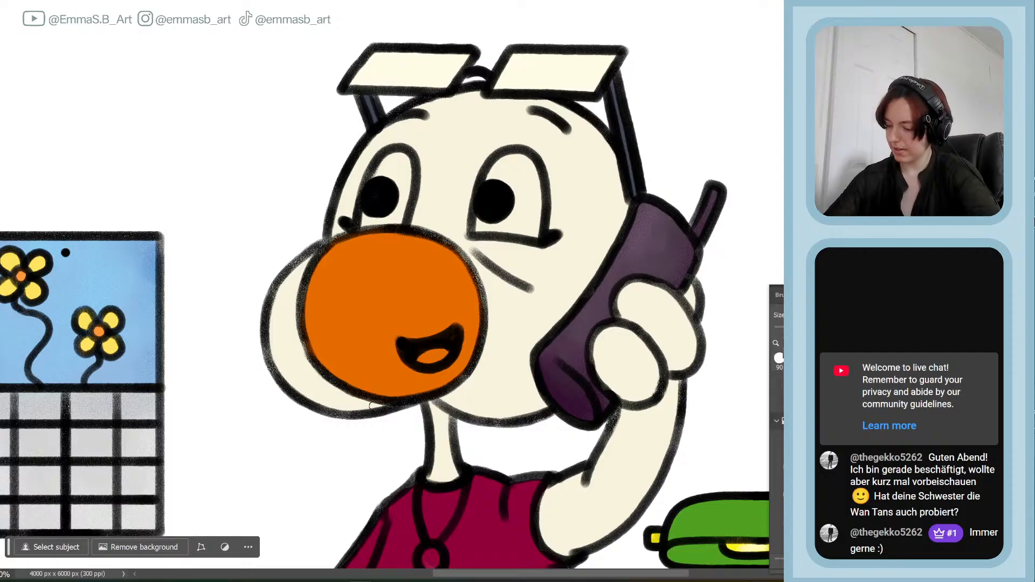
key(bracketleft)
key(bracketleft)
key(bracketleft)
key(bracketleft)
drag(370, 382, 416, 395)
- Paint the area around both of the phone duck's pupils white, and save the illustration
mouse_move(579, 529)
mouse_down()
mouse_move(603, 296)
mouse_move(609, 356)
mouse_move(577, 203)
mouse_move(579, 99)
mouse_up()
drag(588, 302, 526, 485)
drag(591, 270, 698, 131)
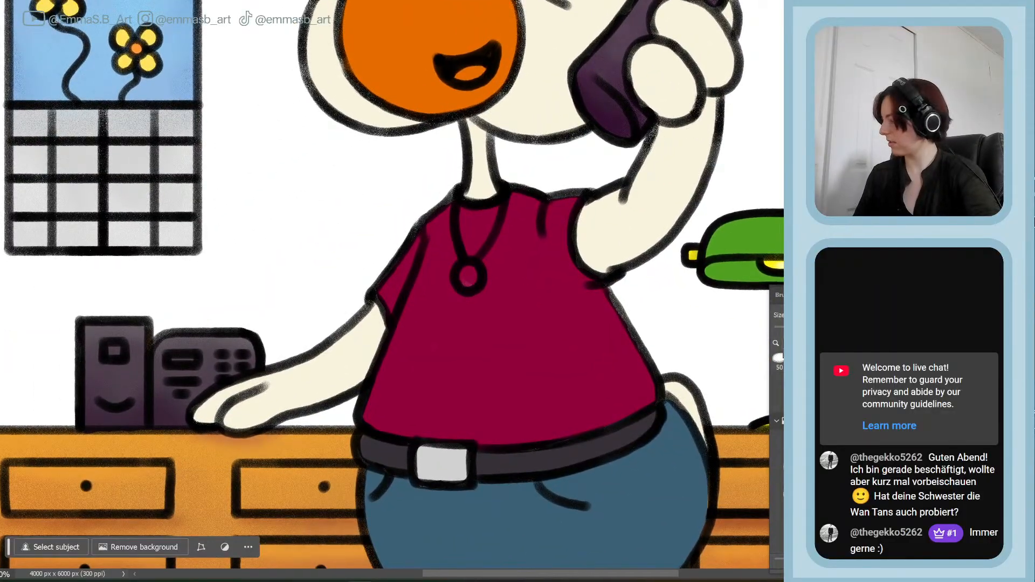
drag(632, 102, 572, 410)
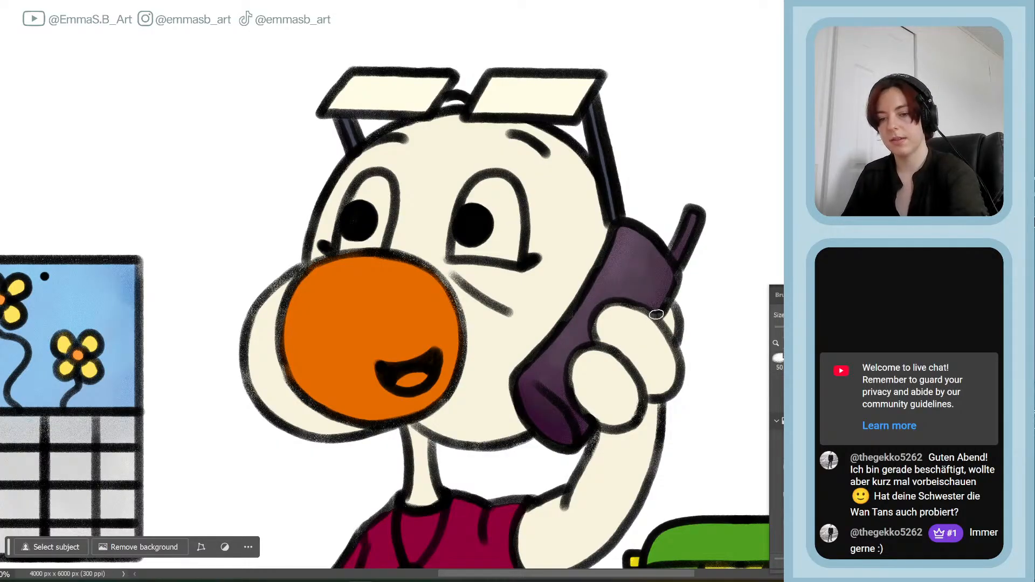
mouse_move(374, 182)
mouse_down()
mouse_move(357, 225)
mouse_move(395, 214)
mouse_move(373, 187)
mouse_move(347, 244)
mouse_move(356, 233)
mouse_move(371, 244)
mouse_move(375, 185)
mouse_move(360, 229)
mouse_up()
mouse_move(488, 199)
mouse_down()
mouse_move(466, 247)
mouse_move(507, 251)
mouse_move(503, 194)
mouse_move(490, 190)
mouse_move(493, 228)
mouse_move(501, 224)
mouse_move(482, 220)
mouse_move(465, 244)
mouse_move(488, 193)
mouse_up()
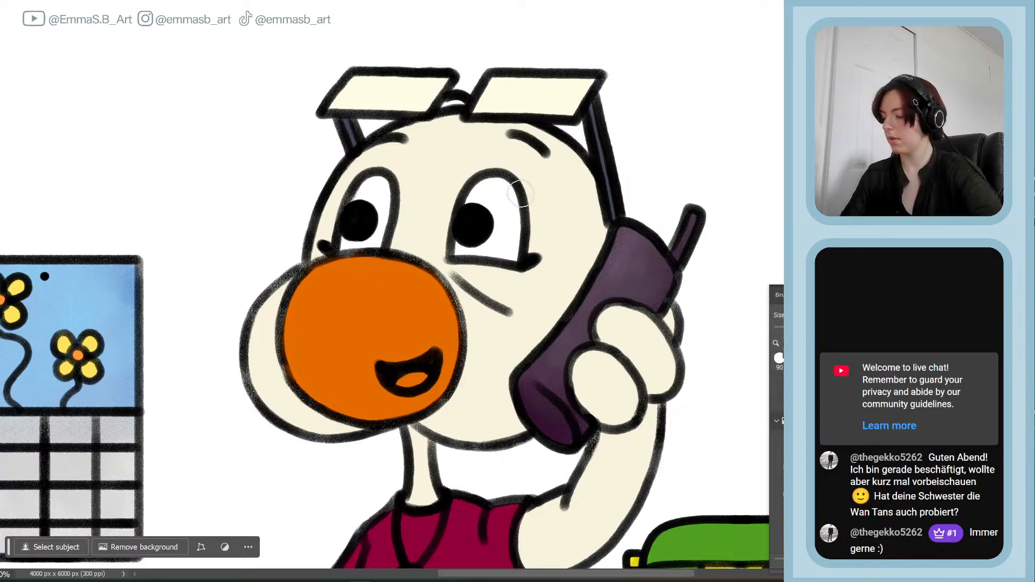
key(ctrl+s)
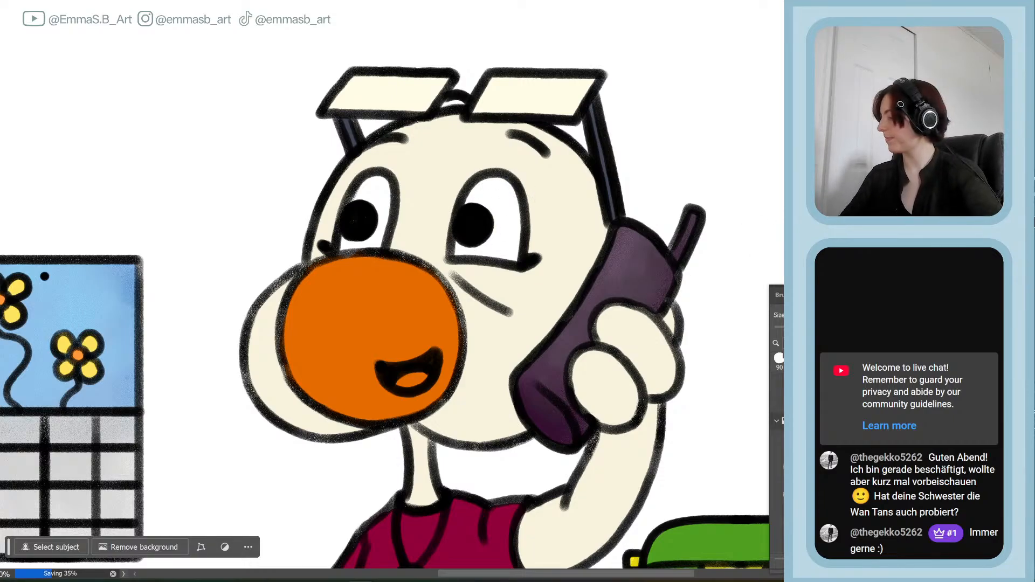
- Bring up the finished armchair duck illustration and capture a screen snippet of the whole duck and chair
key(ctrl+minus)
key(ctrl+minus)
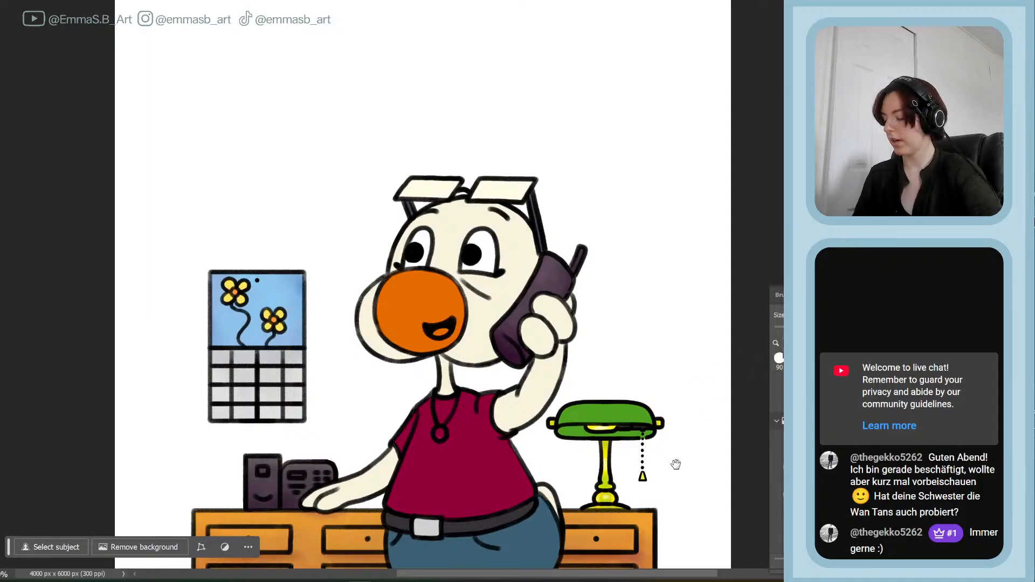
scroll(673, 374, down, 3)
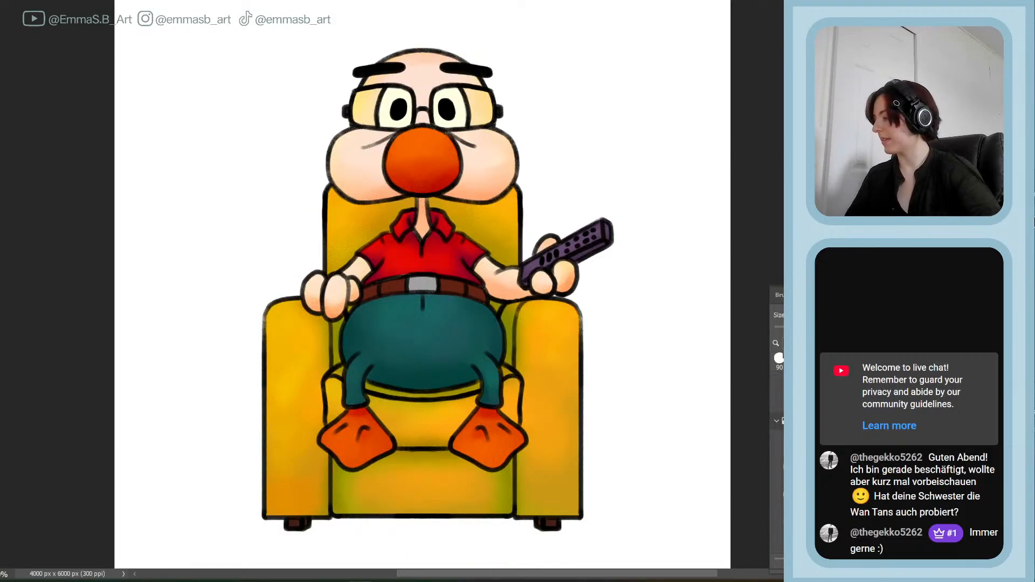
key(ctrl+minus)
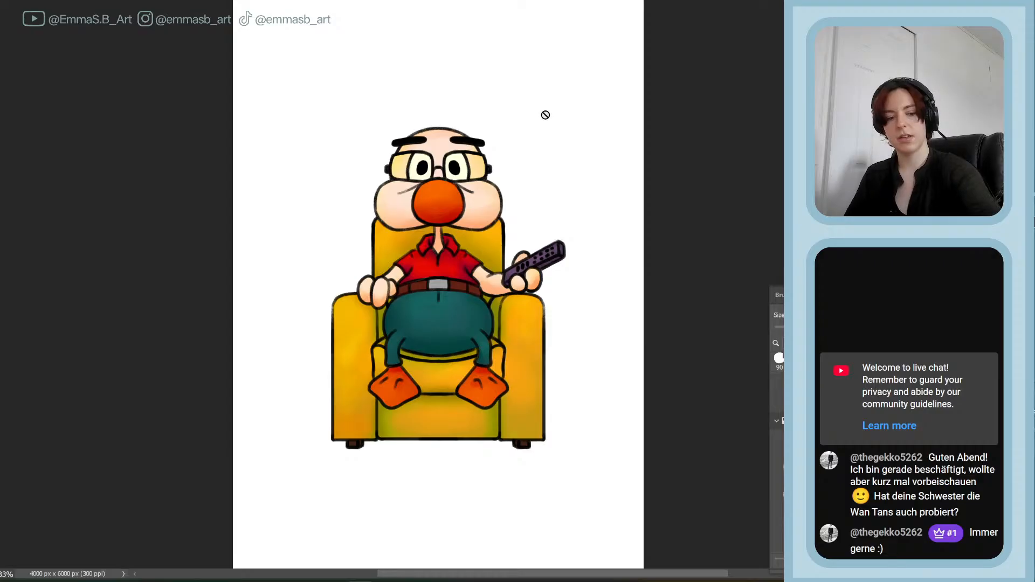
key(shift+super+s)
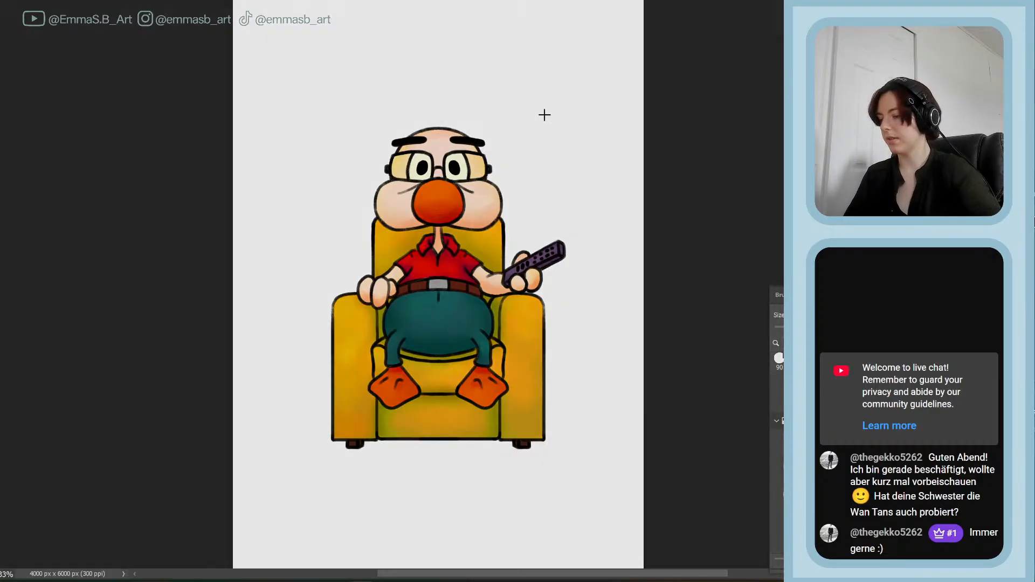
drag(293, 64, 607, 493)
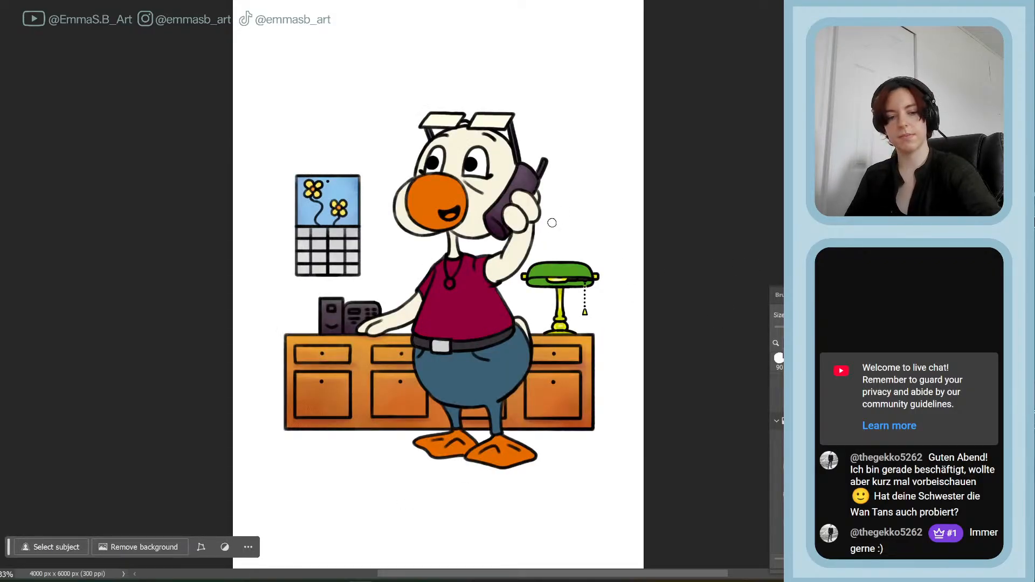
- Paste the captured armchair duck above the desk phone beside the phone duck, and remove it again
key(ctrl+v)
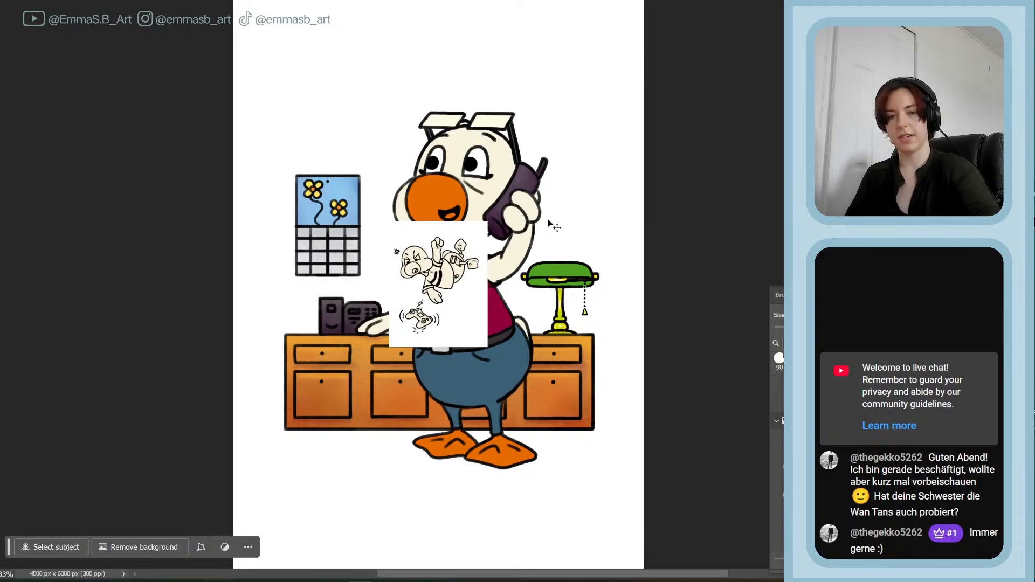
key(ctrl+z)
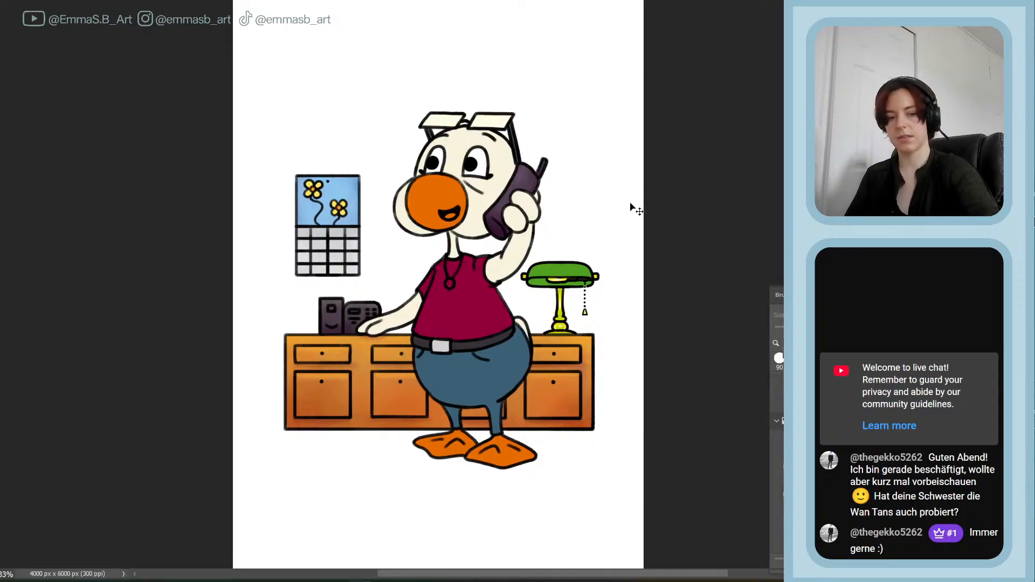
key(v)
key(ctrl+v)
drag(438, 213, 276, 102)
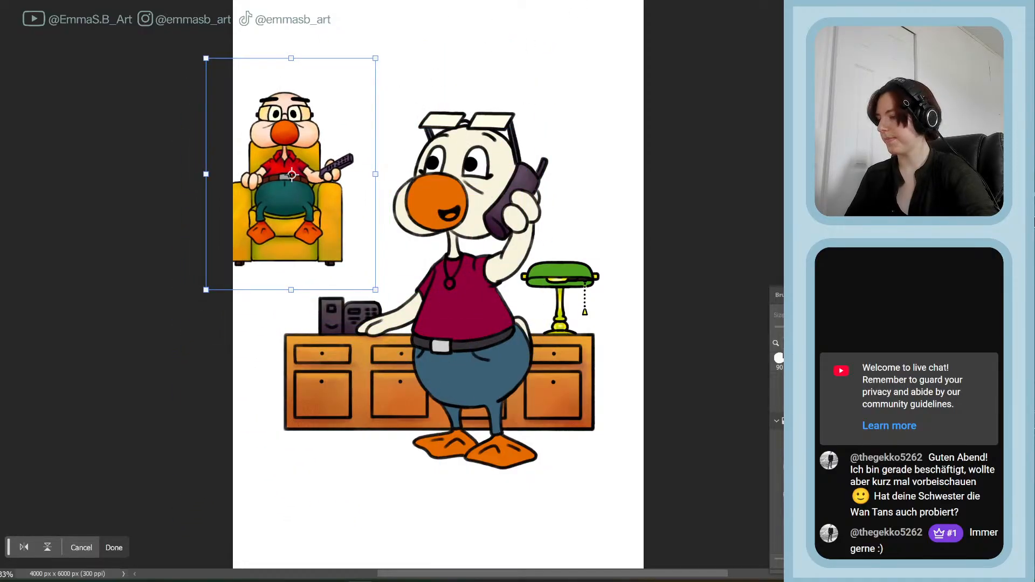
key(Return)
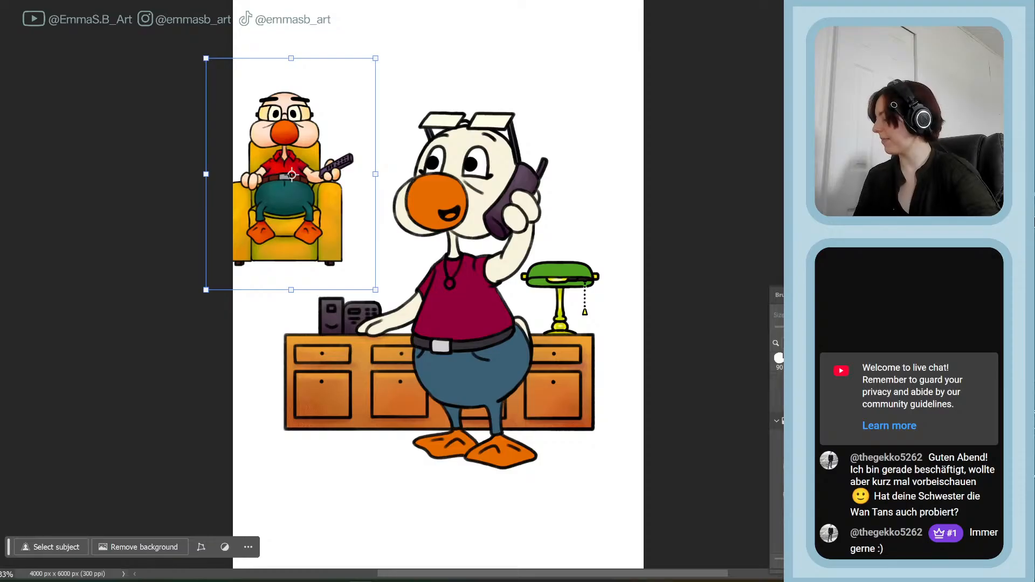
key(Delete)
key(ctrl+v)
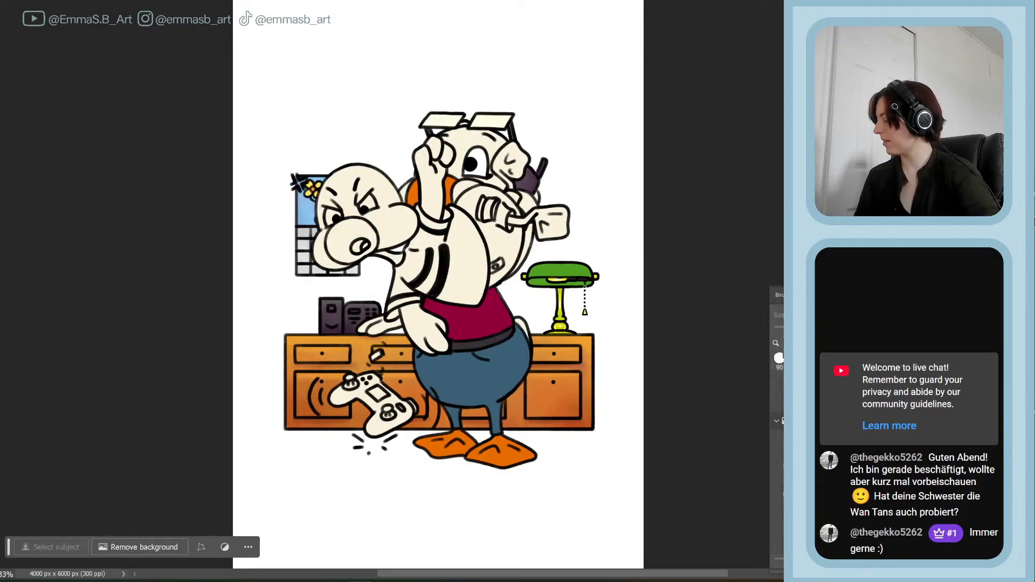
key(Delete)
key(ctrl+v)
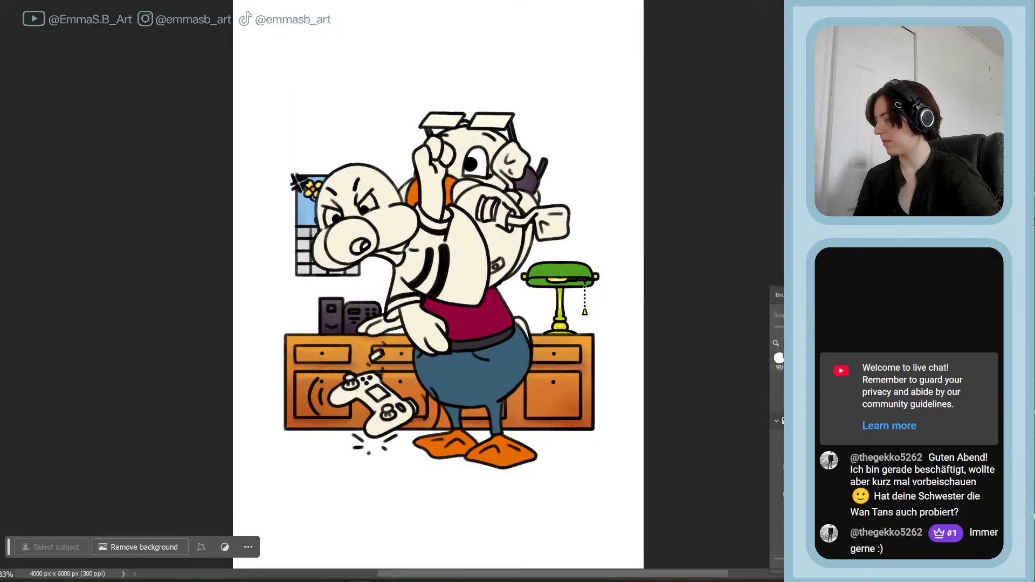
key(Delete)
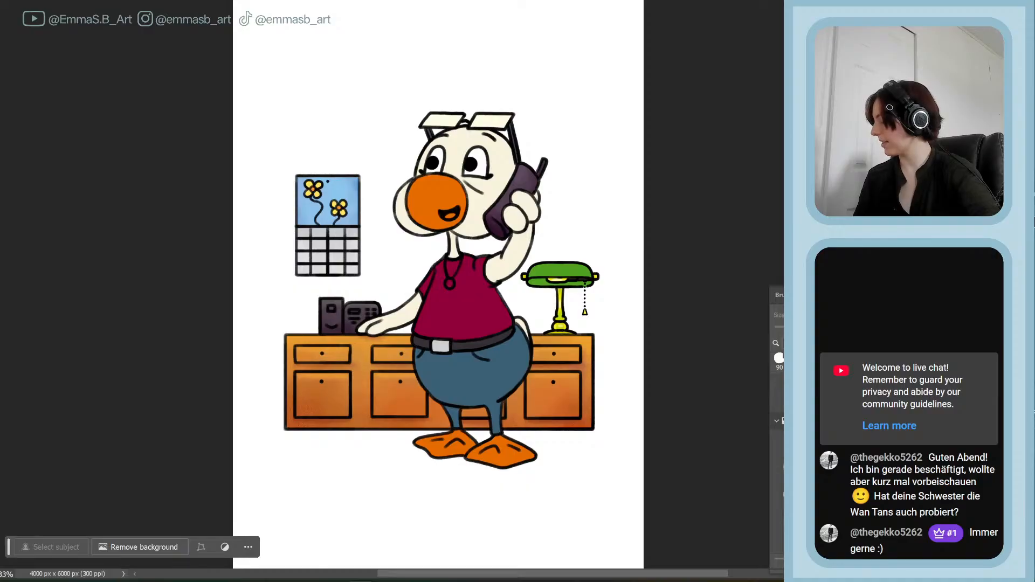
- Bring up the armchair duck illustration in place of the phone duck and select the layer with the duck's skin coloring
key(ctrl+v)
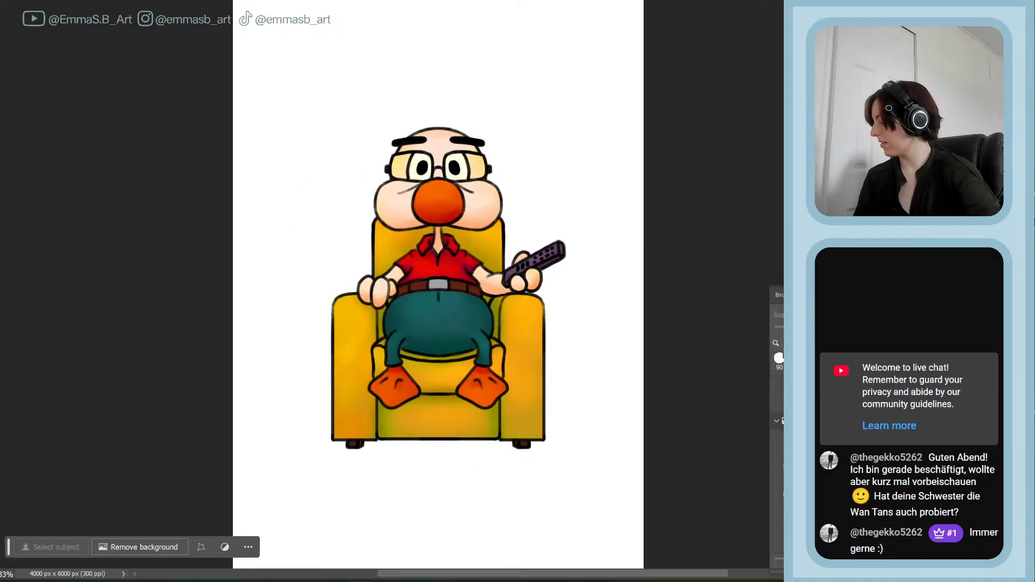
key(ctrl+t)
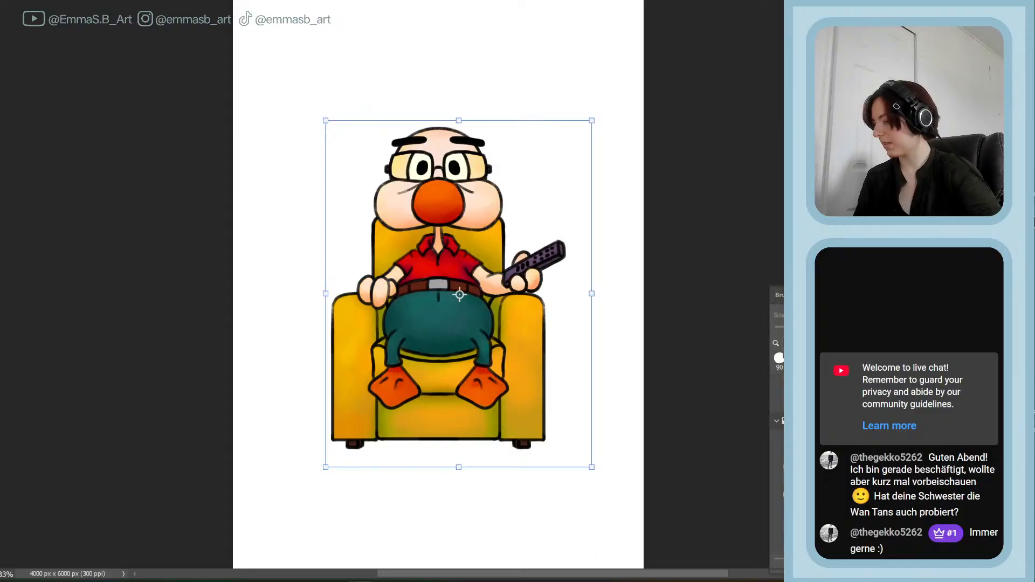
click(474, 268)
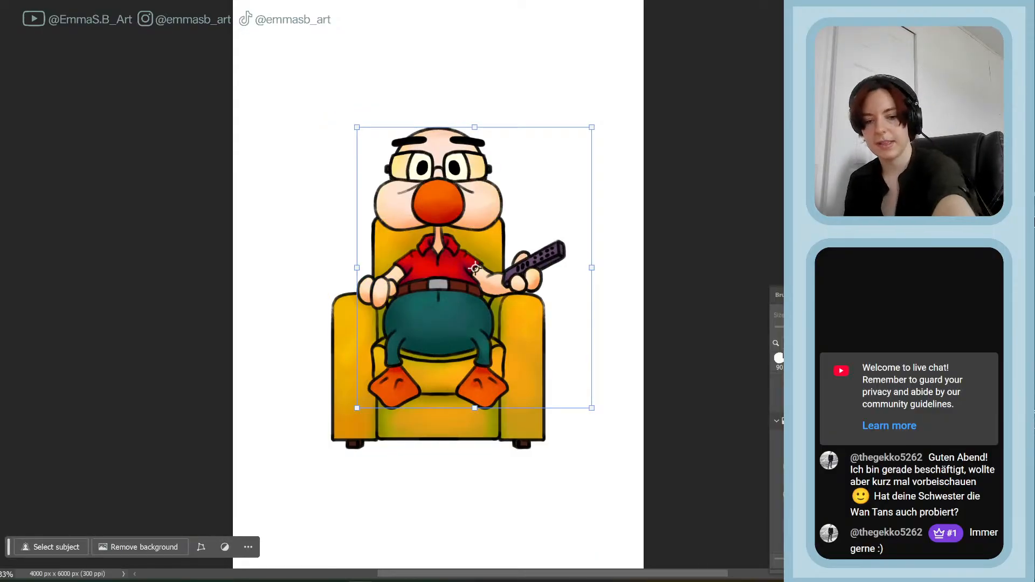
- Try raising the lightness of the armchair duck's skin coloring to +30 with Hue/Saturation, compare it, and undo the change
key(ctrl+u)
drag(727, 231, 753, 233)
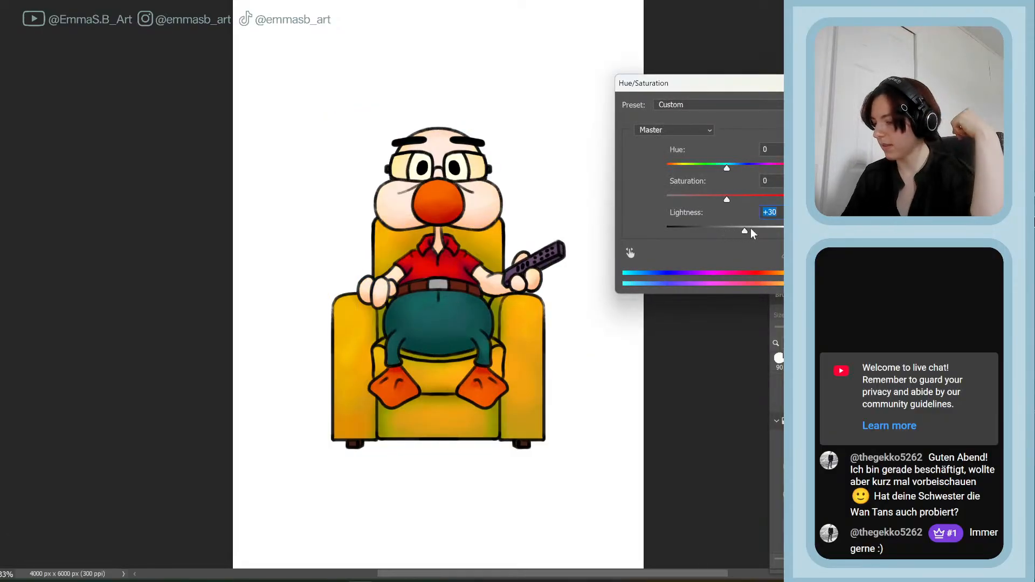
click(852, 261)
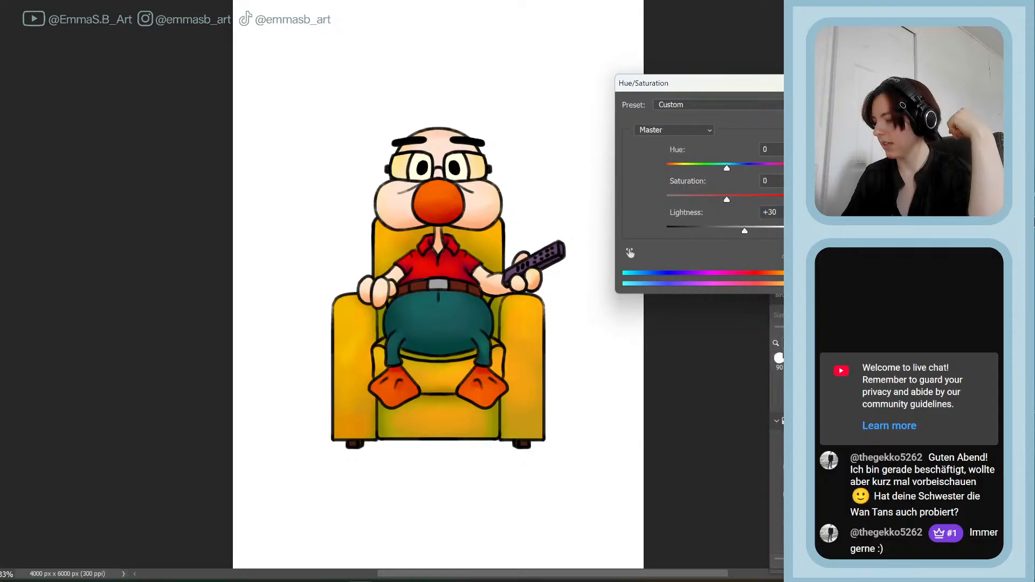
click(851, 261)
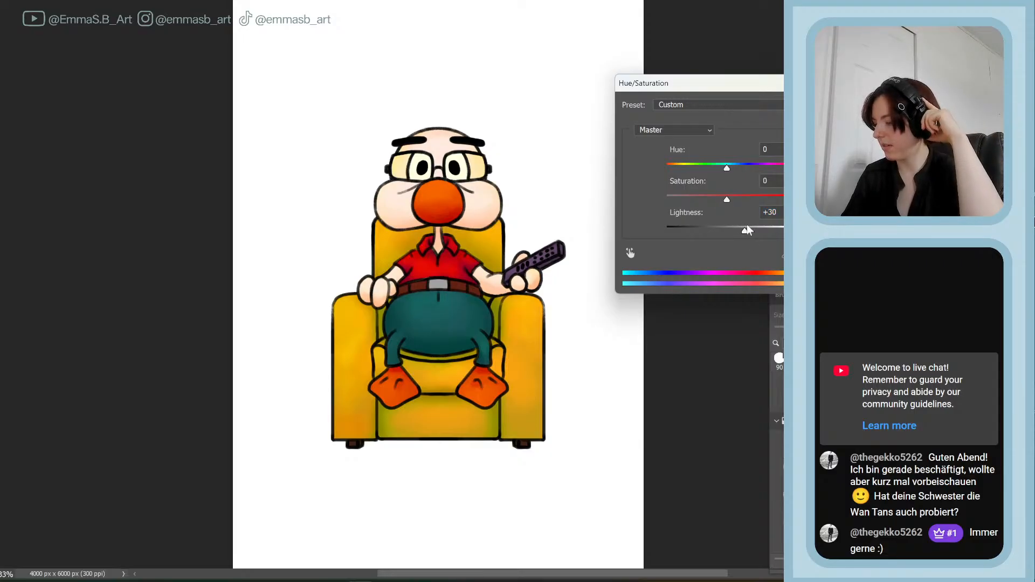
key(ctrl+z)
- Try saturation -24 with lightness +10 on the armchair duck's skin, and reset both values to 0
mouse_move(727, 200)
mouse_down()
mouse_move(696, 202)
mouse_move(710, 202)
mouse_up()
click(850, 271)
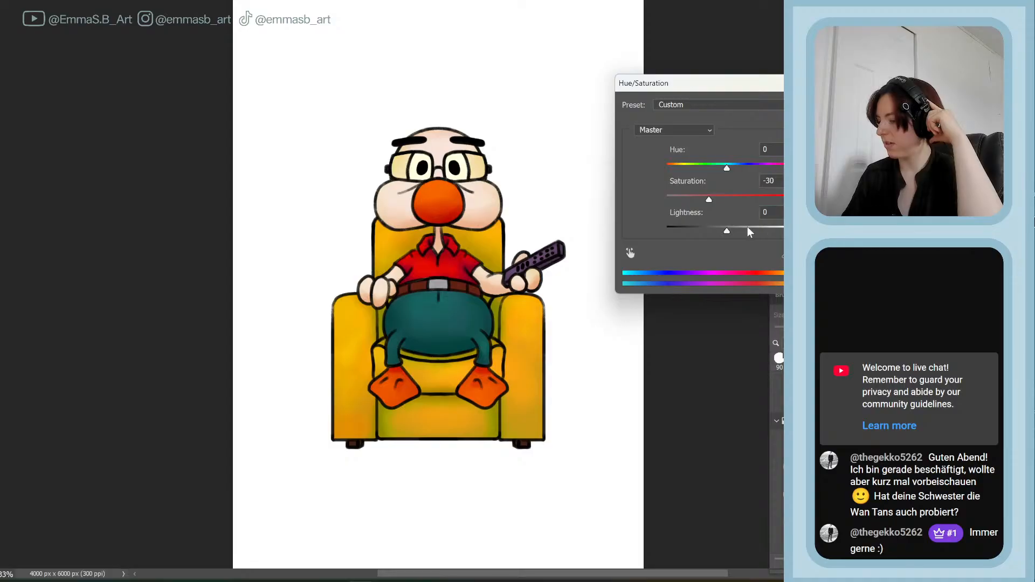
click(732, 230)
click(713, 199)
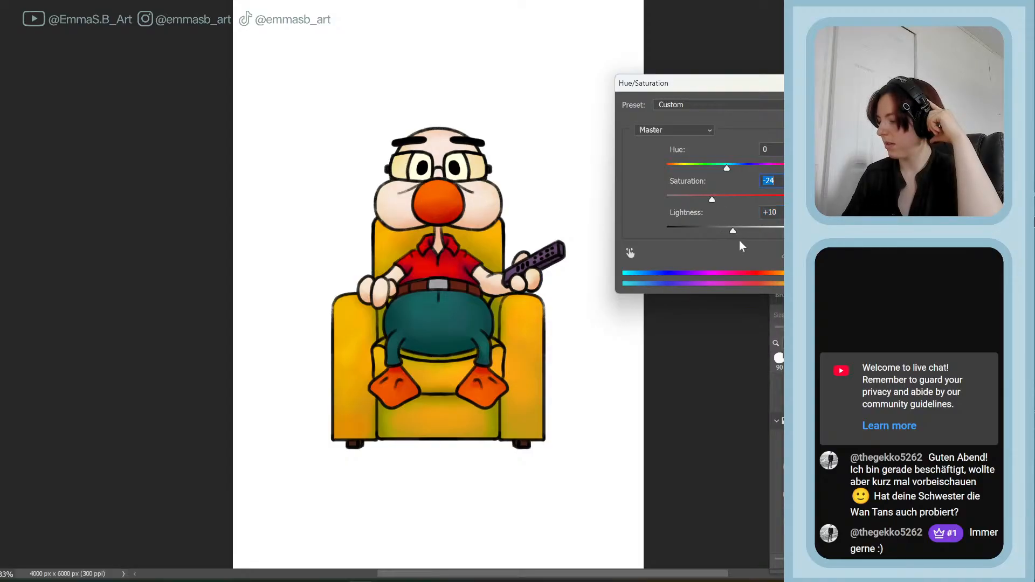
click(868, 105)
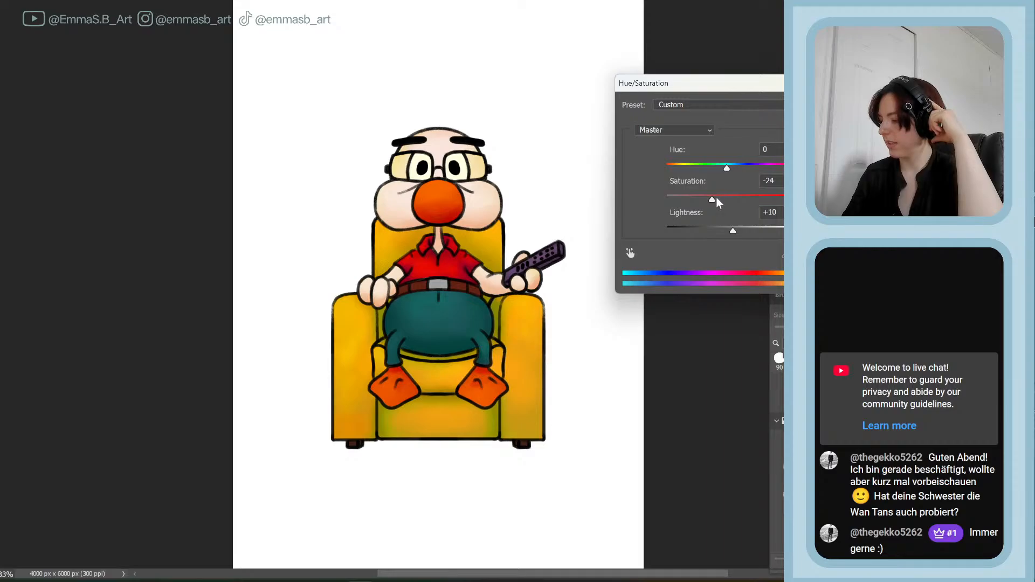
click(719, 199)
double_click(719, 200)
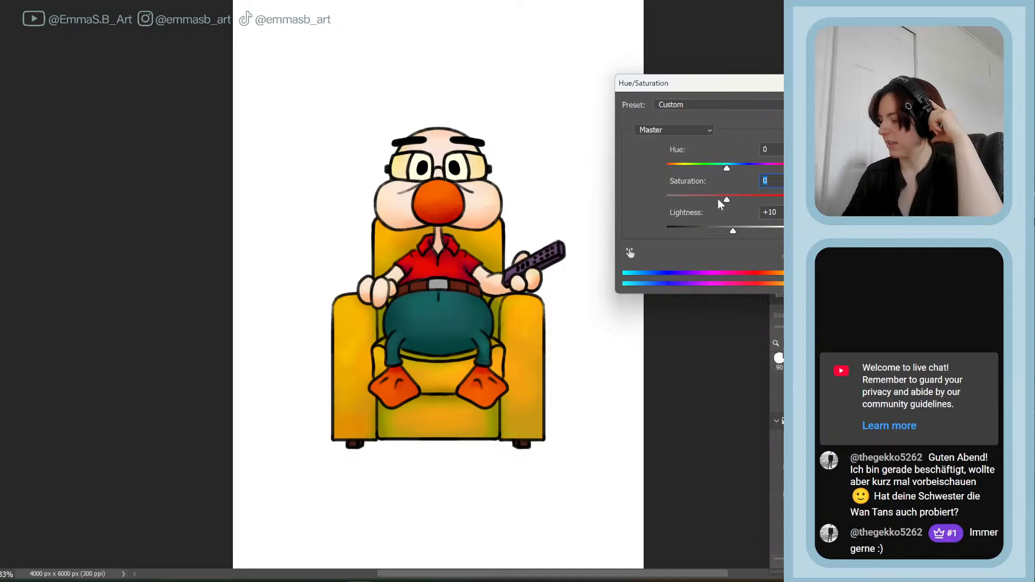
double_click(738, 228)
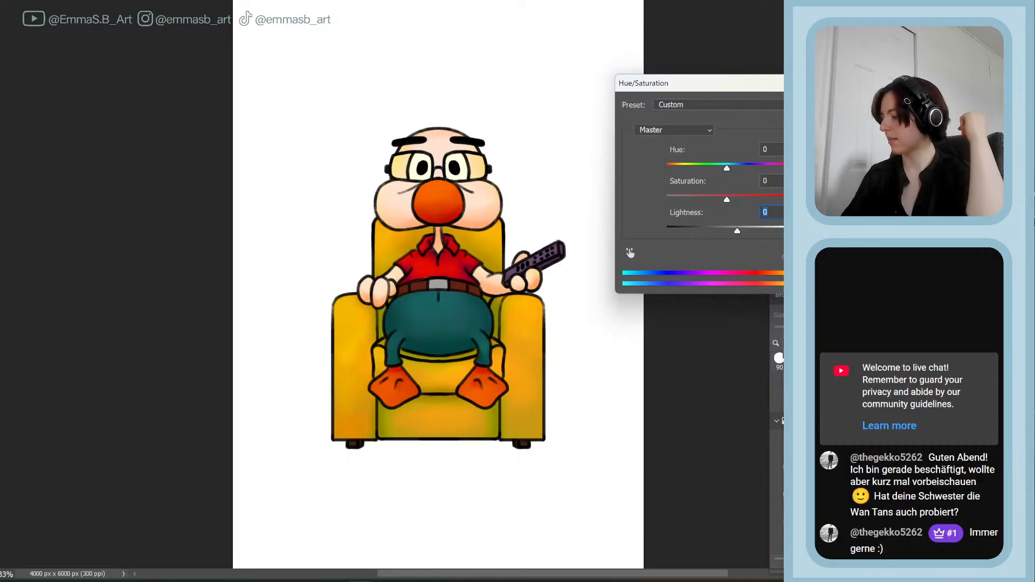
key(Return)
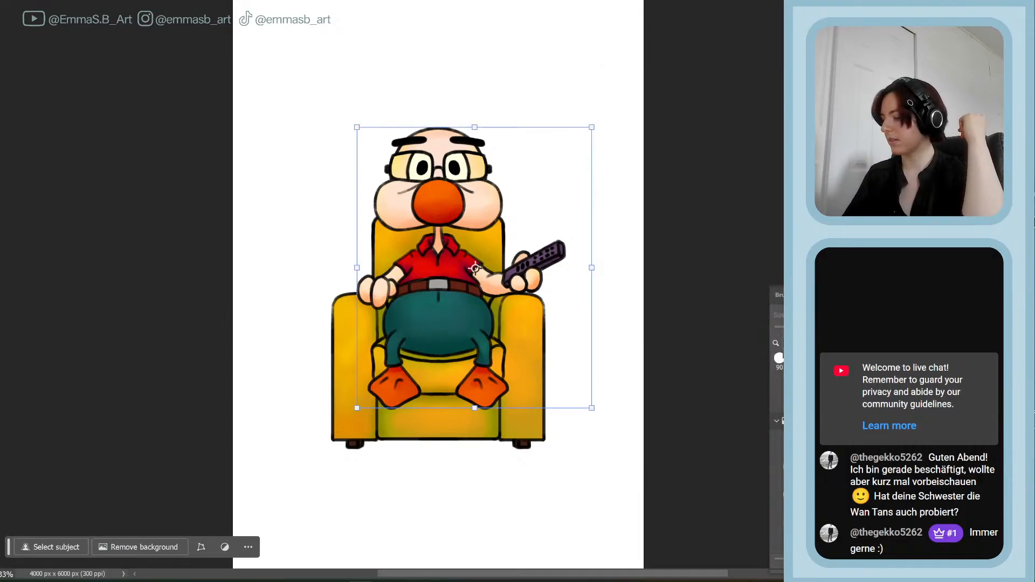
- Turn the armchair duck's body colors off and back on
click(732, 180)
key(ctrl+z)
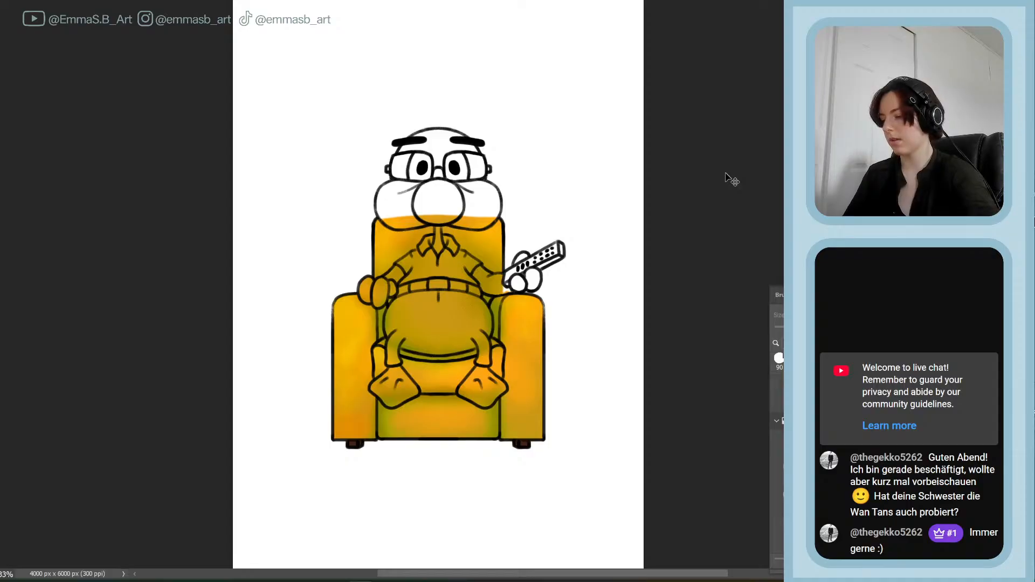
key(ctrl+shift+z)
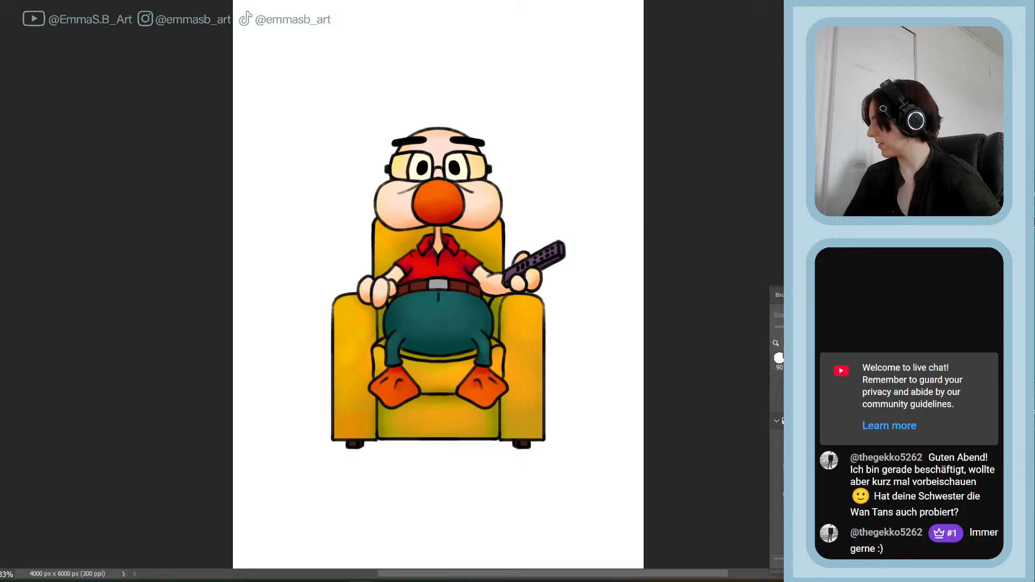
- Raise the lightness of the armchair duck's skin coloring to +16 with Hue/Saturation, and save the illustration
key(ctrl+u)
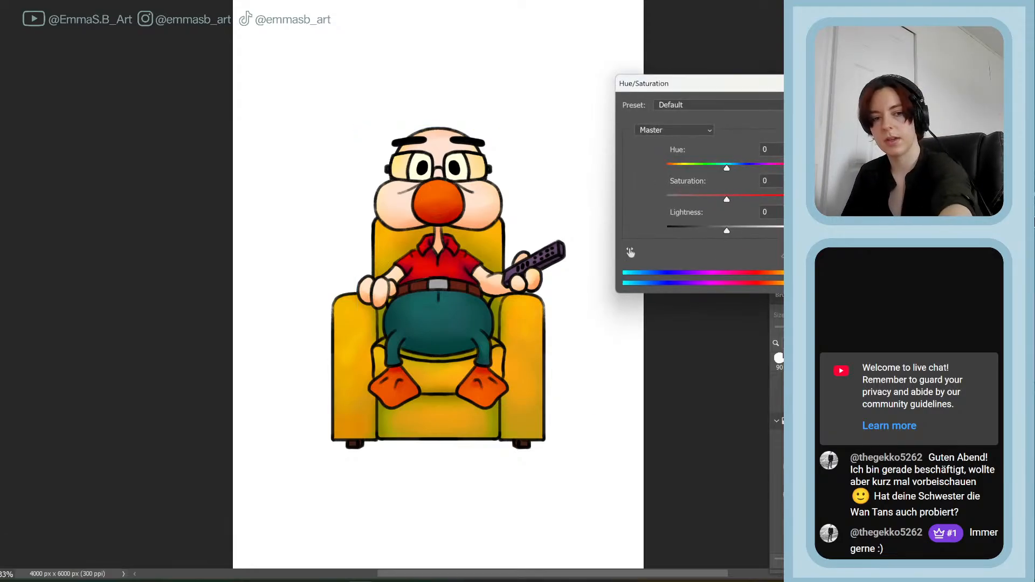
drag(727, 231, 742, 231)
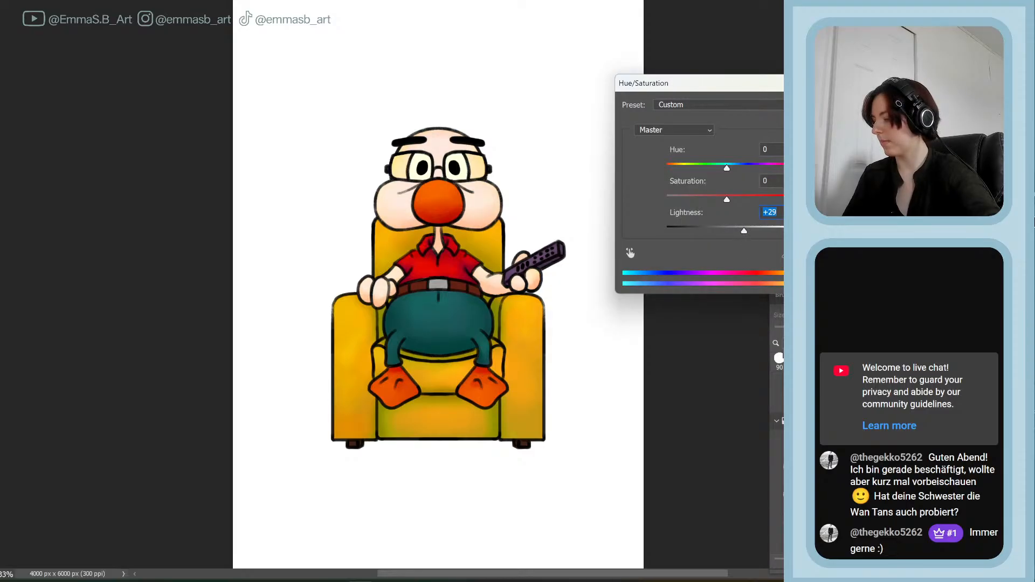
click(899, 103)
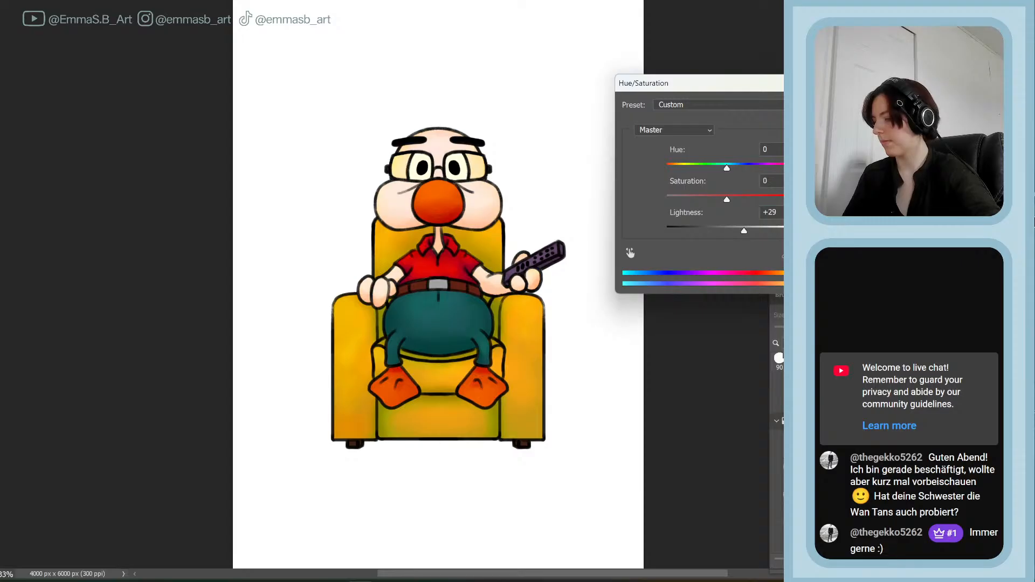
drag(745, 229, 735, 229)
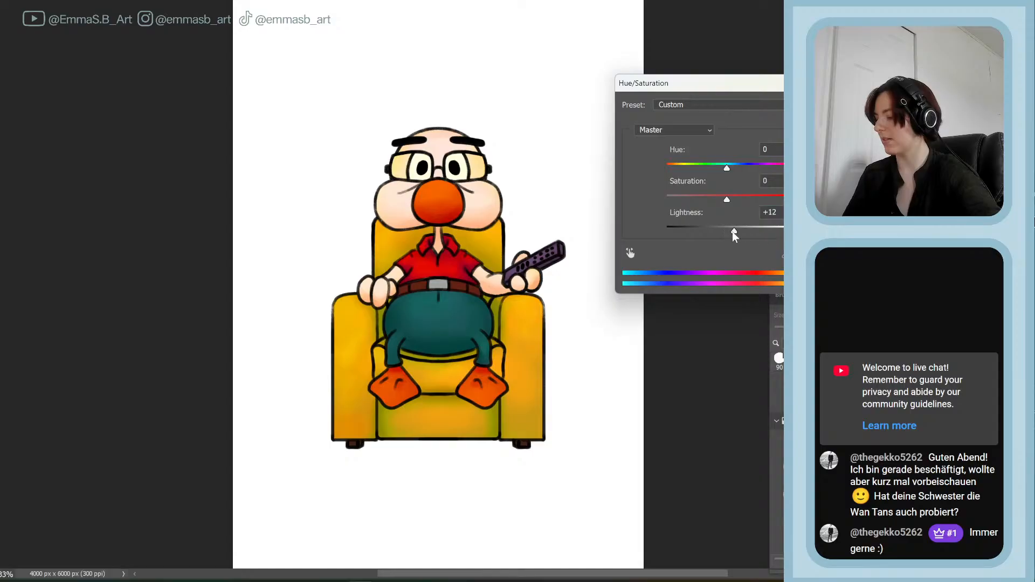
drag(736, 234, 736, 234)
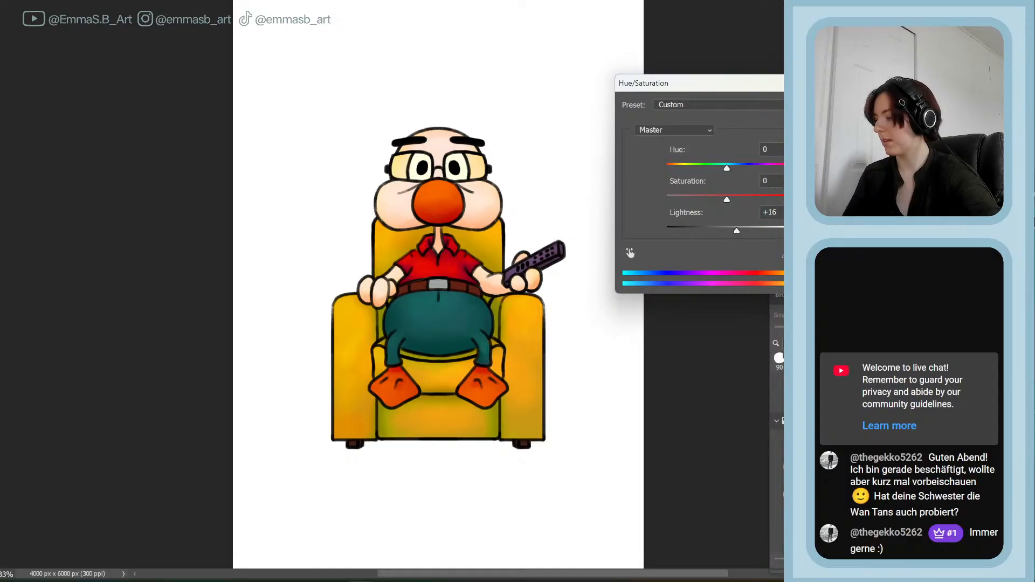
key(Return)
click(769, 126)
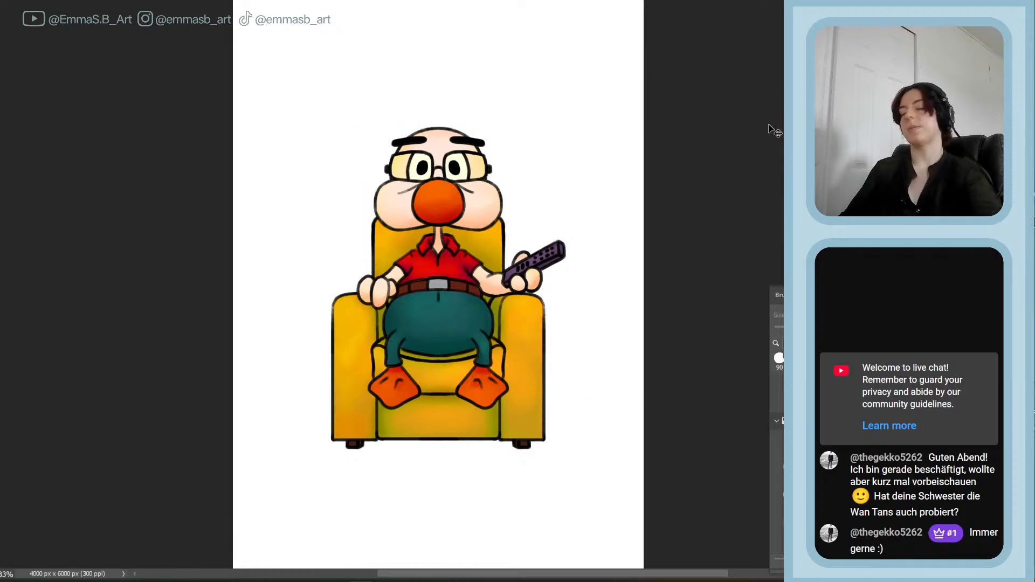
key(ctrl+s)
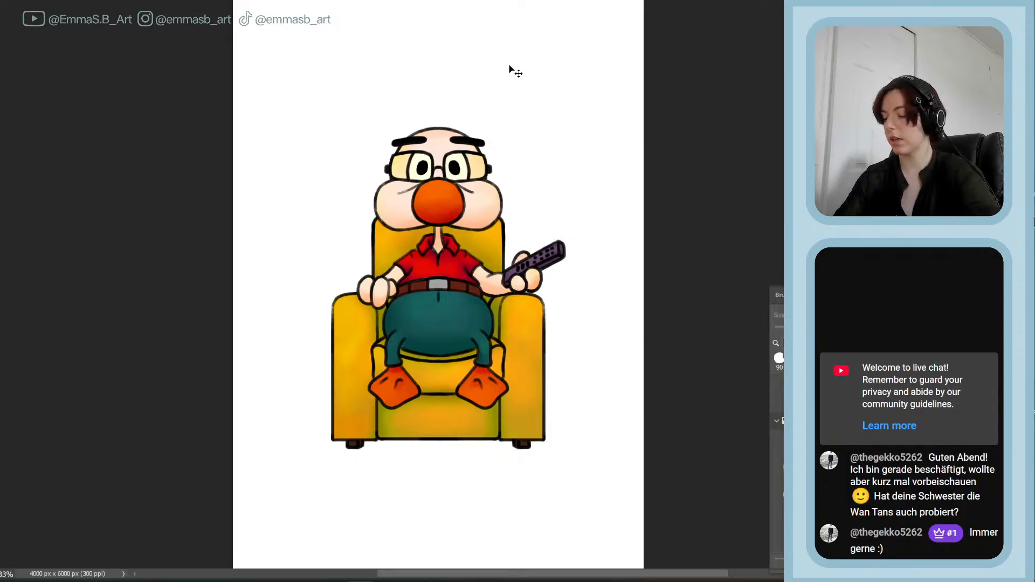
- Capture a screen snippet of the whole armchair duck and chair, and hide the armchair illustration
key(super+shift+s)
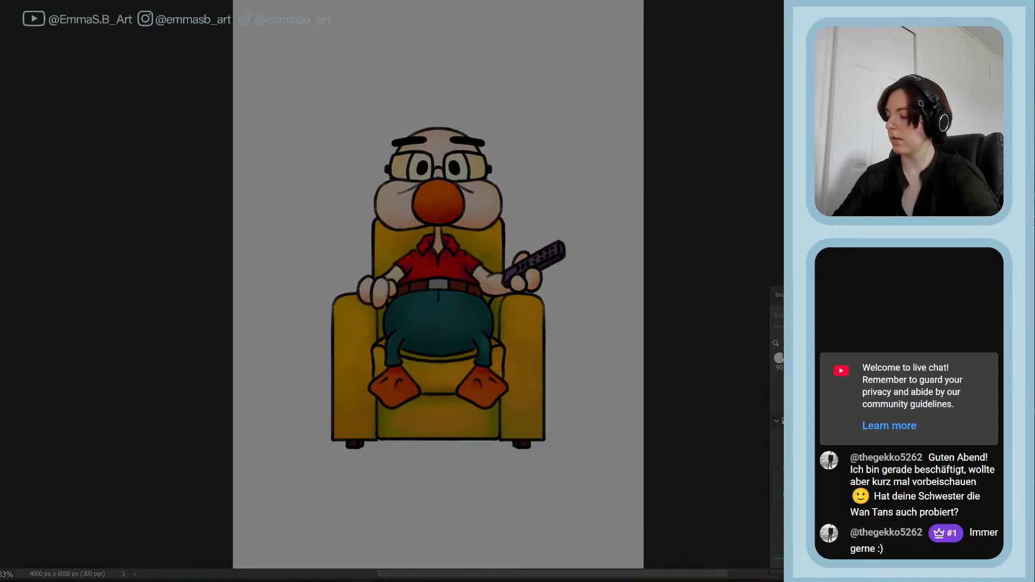
drag(284, 108, 624, 517)
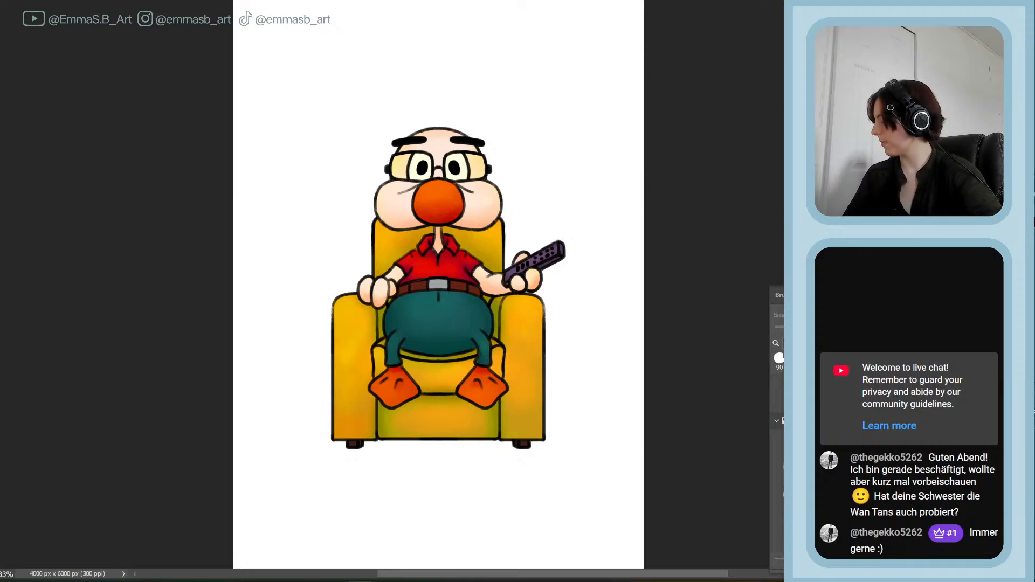
key(Delete)
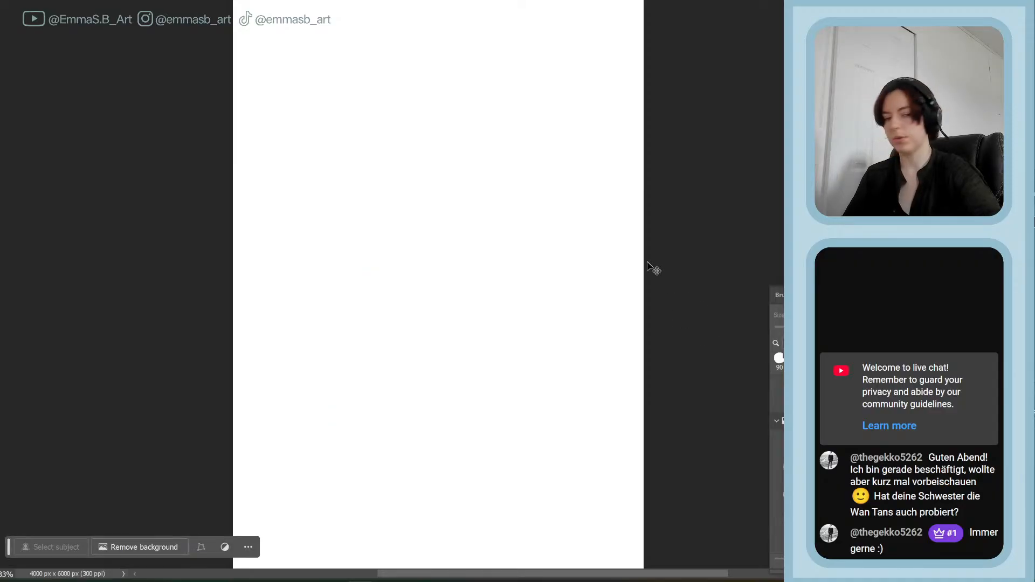
- Paste the armchair duck snippet, enlarge it, and place it in the upper left area of the canvas
key(ctrl+v)
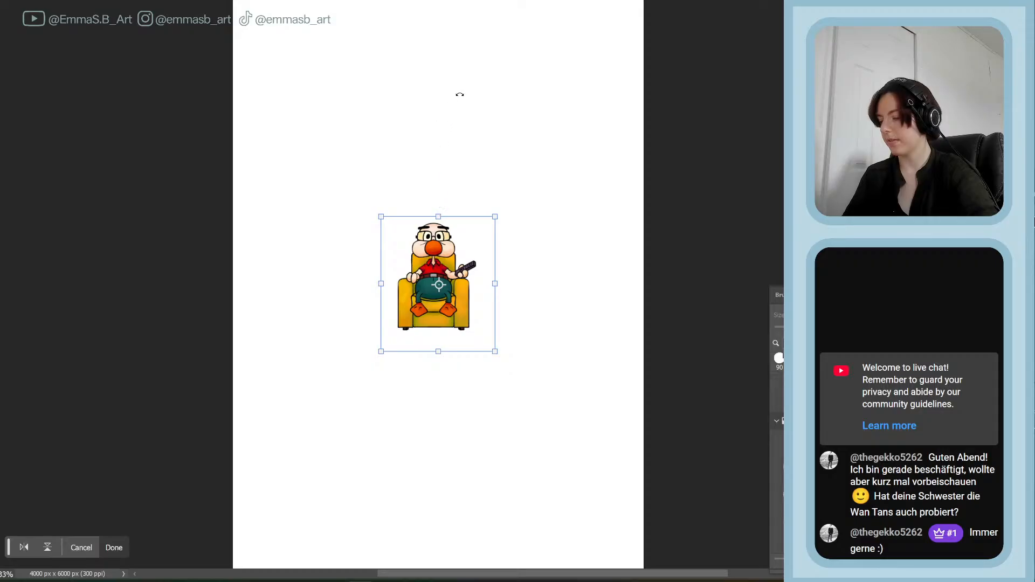
drag(439, 218, 451, 112)
drag(451, 223, 358, 166)
key(Return)
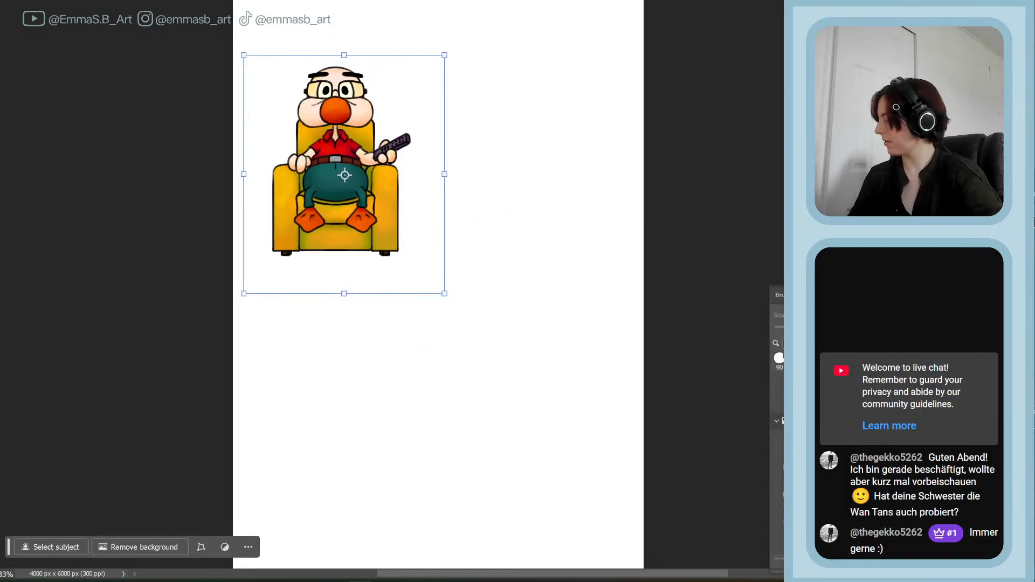
- Bring the phone duck illustration back into view beneath the pasted armchair duck
key(ctrl+t)
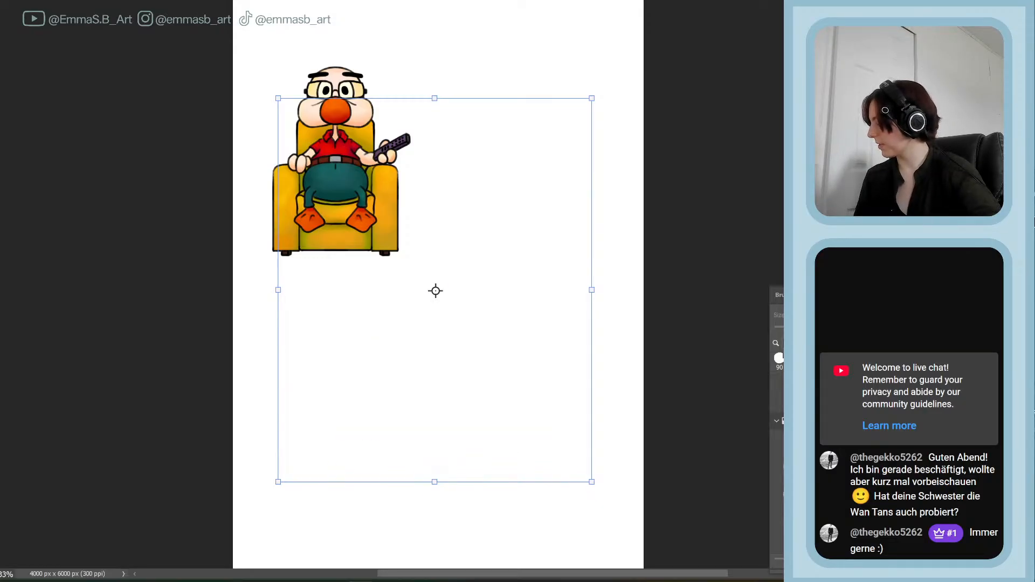
key(Return)
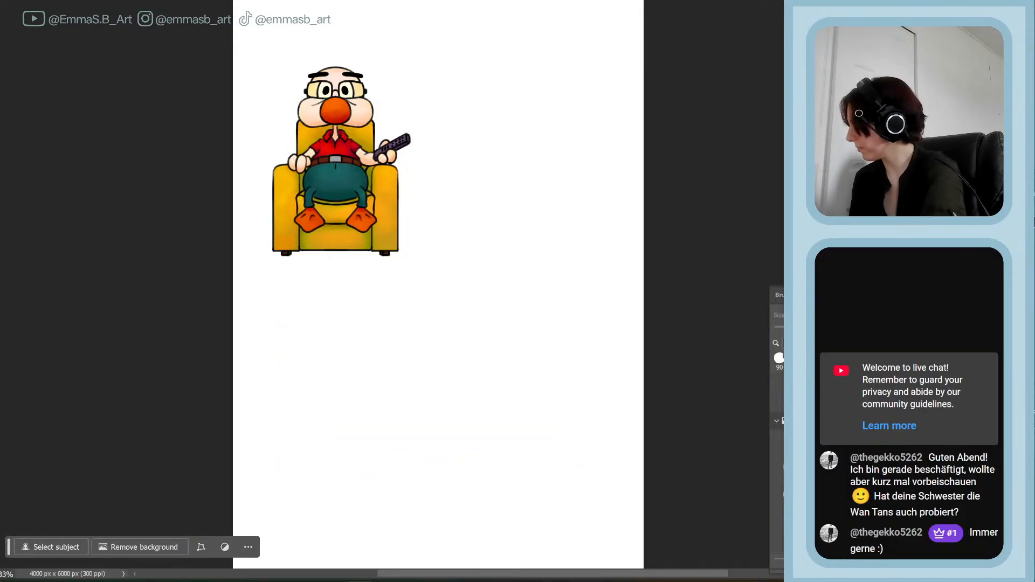
key(ctrl+t)
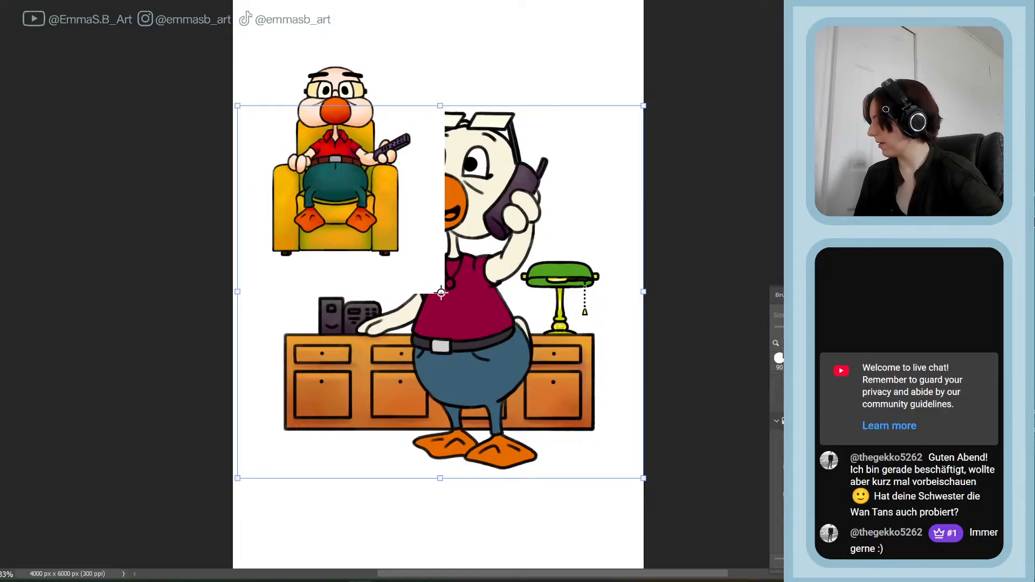
key(Return)
- Shrink the pasted armchair duck and place it above the desk phone, clear of the phone duck's face
click(346, 174)
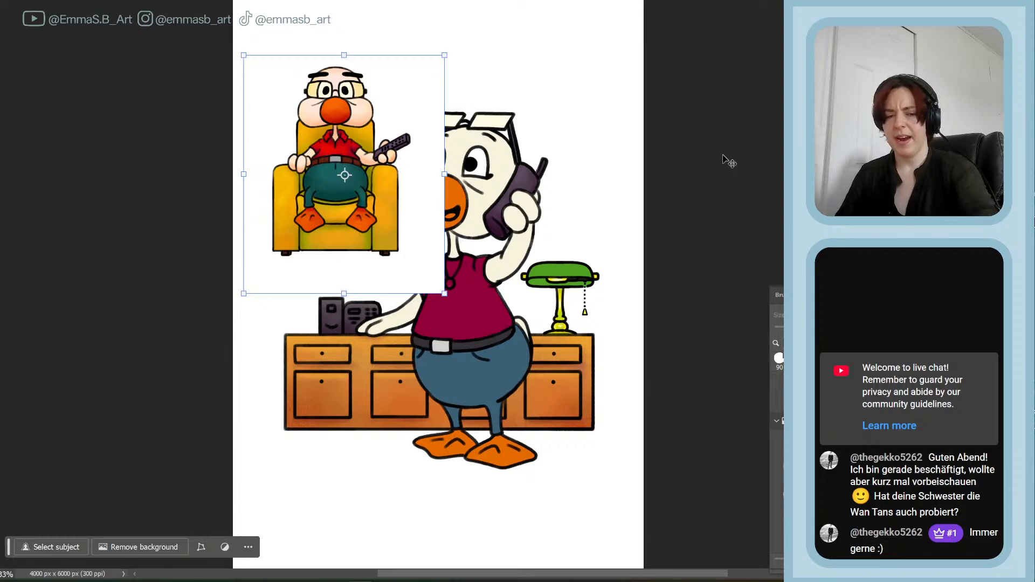
key(ctrl+t)
drag(417, 223, 366, 246)
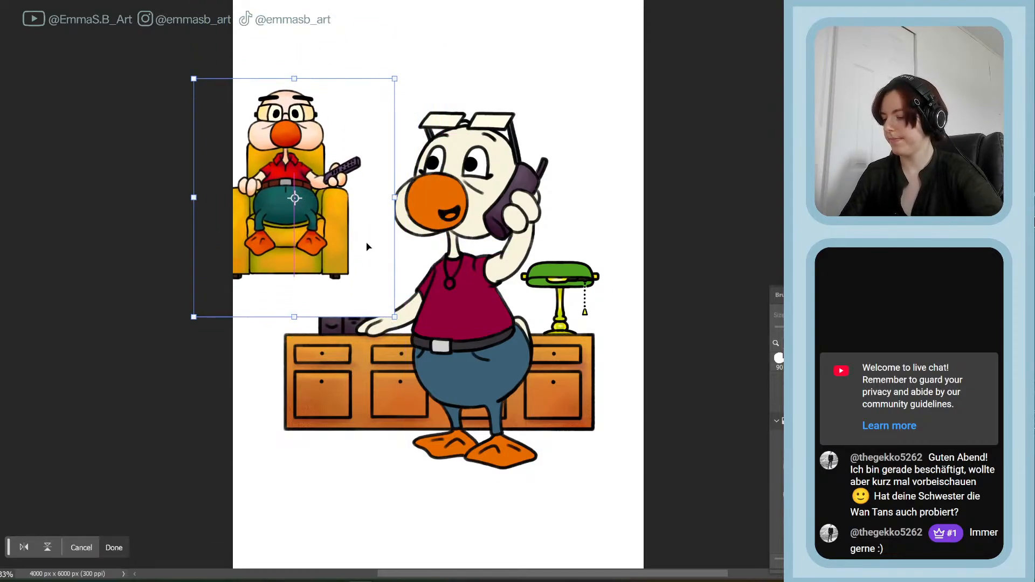
drag(394, 197, 347, 197)
drag(306, 246, 352, 261)
key(Return)
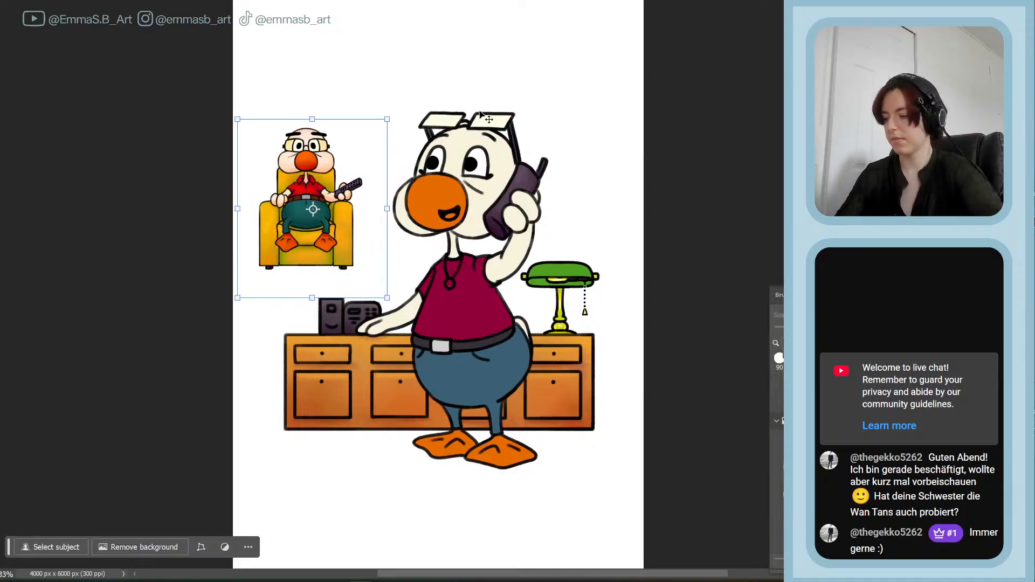
- Recolor the phone duck's skin with the pasted armchair duck's skin tone, and sample the armchair duck's cheek color for shading
scroll(470, 287, up, 1)
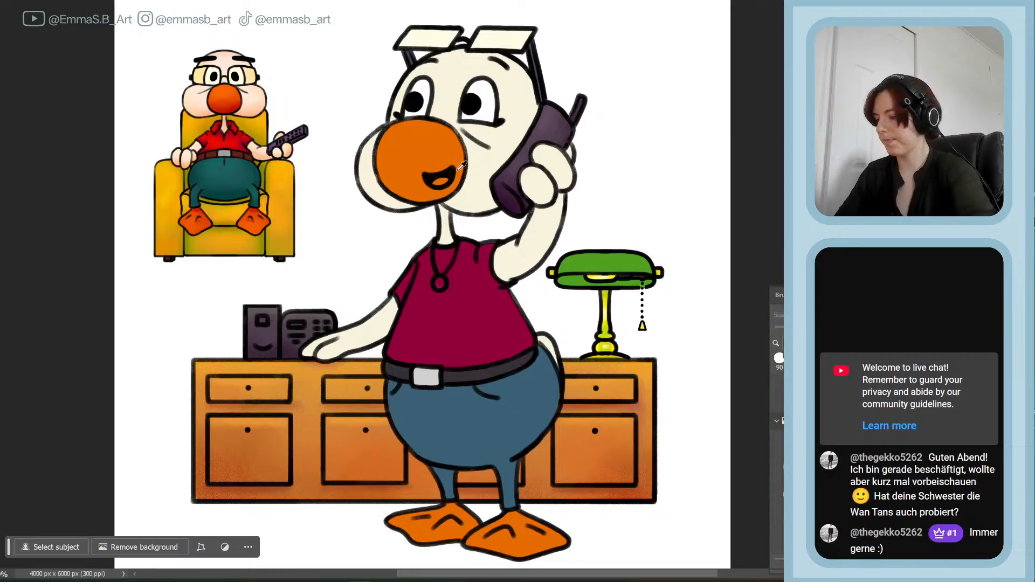
click(255, 96)
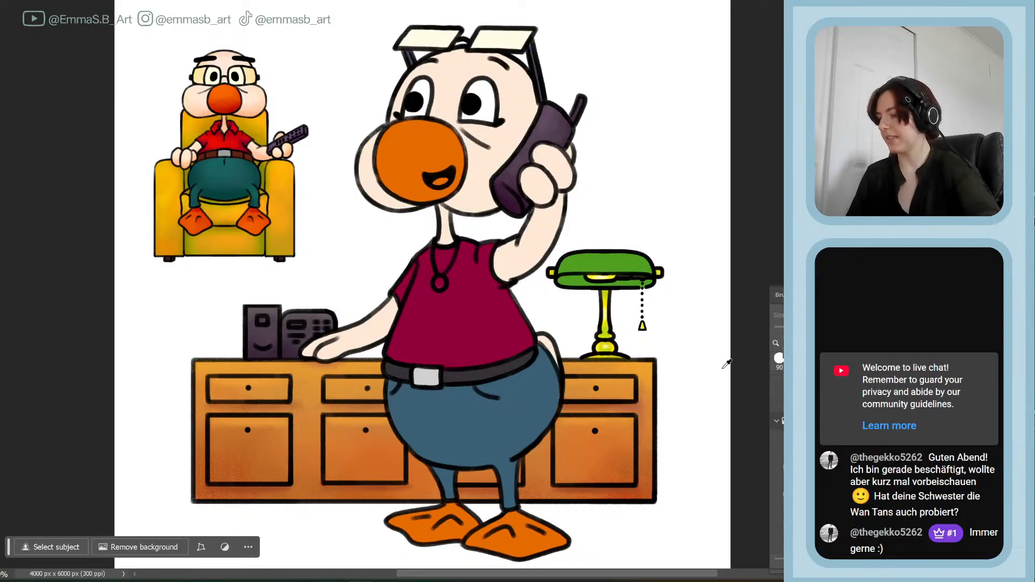
click(255, 119)
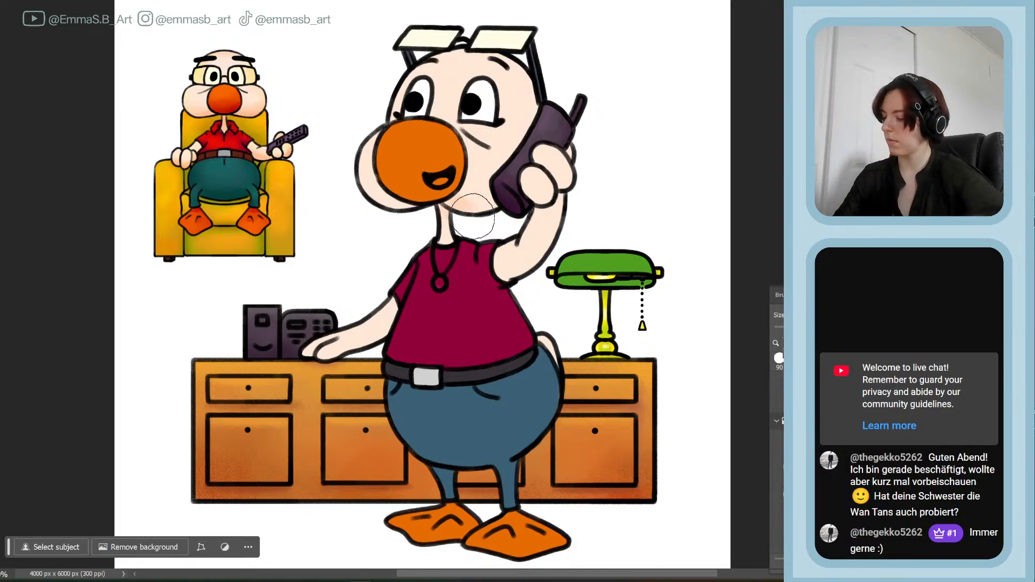
- Brush soft light-blue shading onto the phone duck's cheek, neck and arms
mouse_move(505, 205)
mouse_down()
mouse_move(454, 228)
mouse_move(463, 238)
mouse_move(413, 211)
mouse_move(427, 208)
mouse_move(356, 194)
mouse_move(441, 205)
mouse_move(361, 180)
mouse_move(408, 207)
mouse_move(389, 205)
mouse_move(361, 184)
mouse_up()
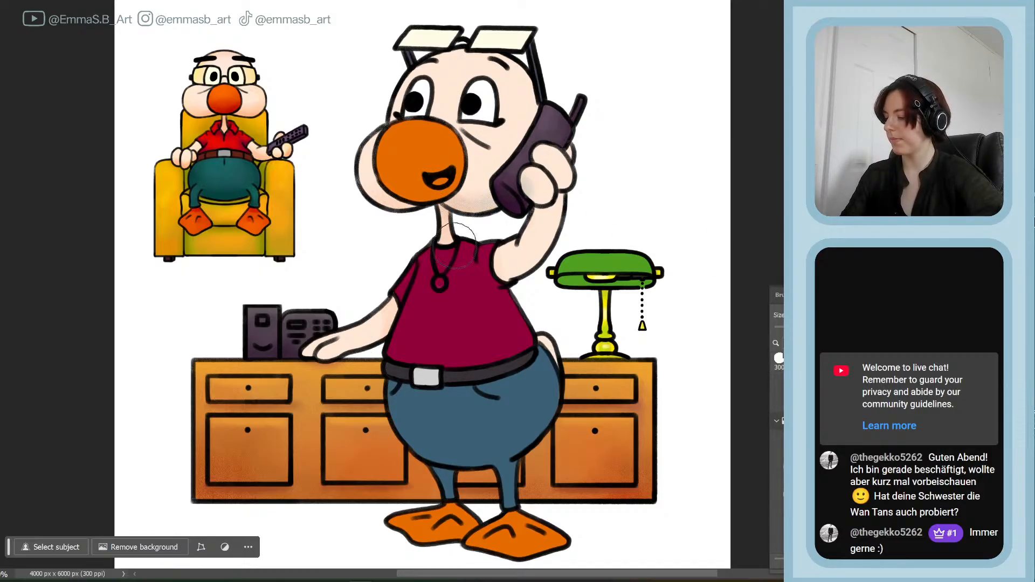
mouse_move(542, 215)
mouse_down()
mouse_move(458, 189)
mouse_move(491, 189)
mouse_move(488, 206)
mouse_move(439, 211)
mouse_move(472, 216)
mouse_move(466, 222)
mouse_move(461, 213)
mouse_move(474, 215)
mouse_move(521, 267)
mouse_move(493, 278)
mouse_up()
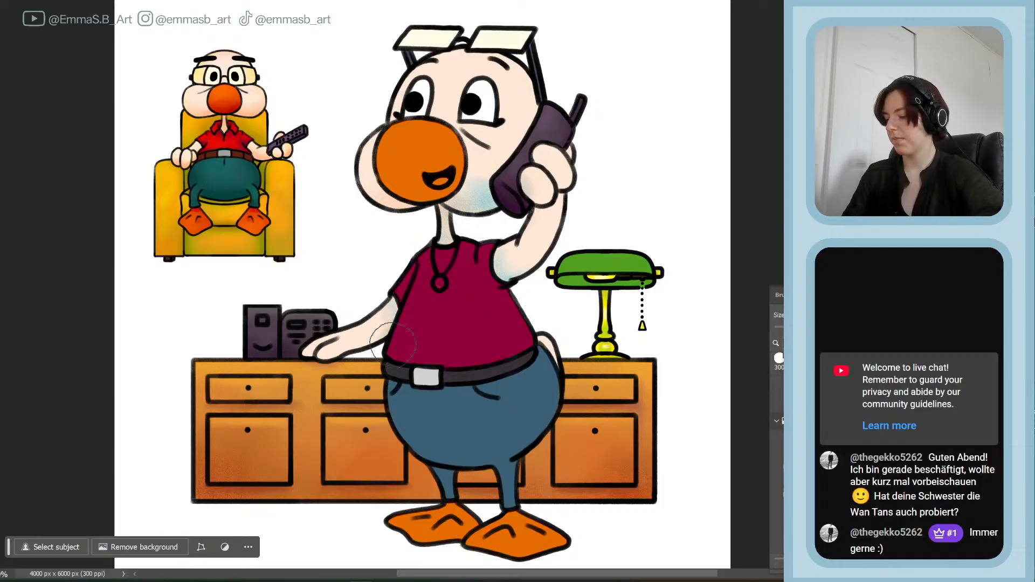
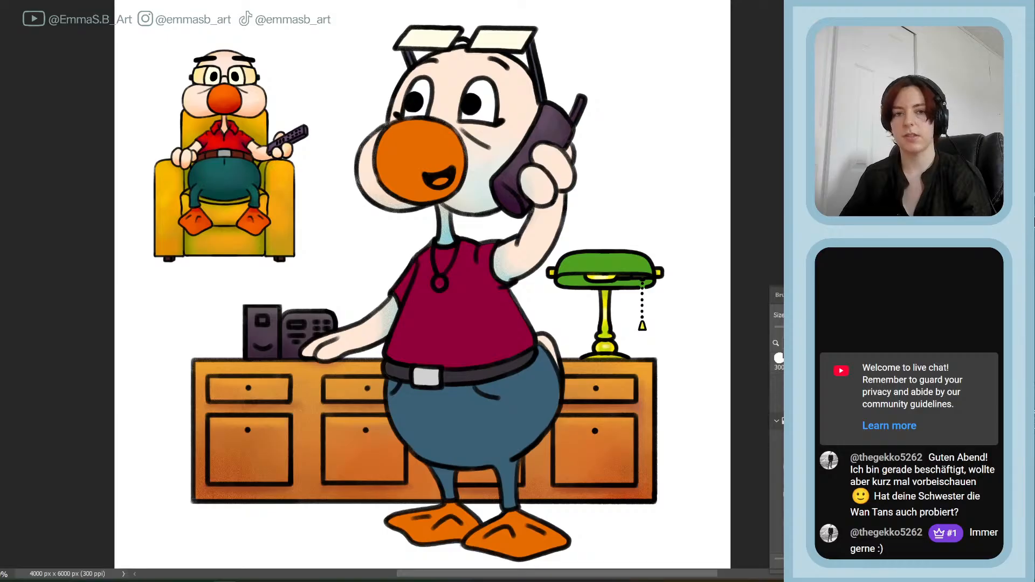
- Open silly-ducks-donut-duck.jpg in the photo viewer, examine the white duck's shading up close, and copy the picture
drag(0, 186, 312, 143)
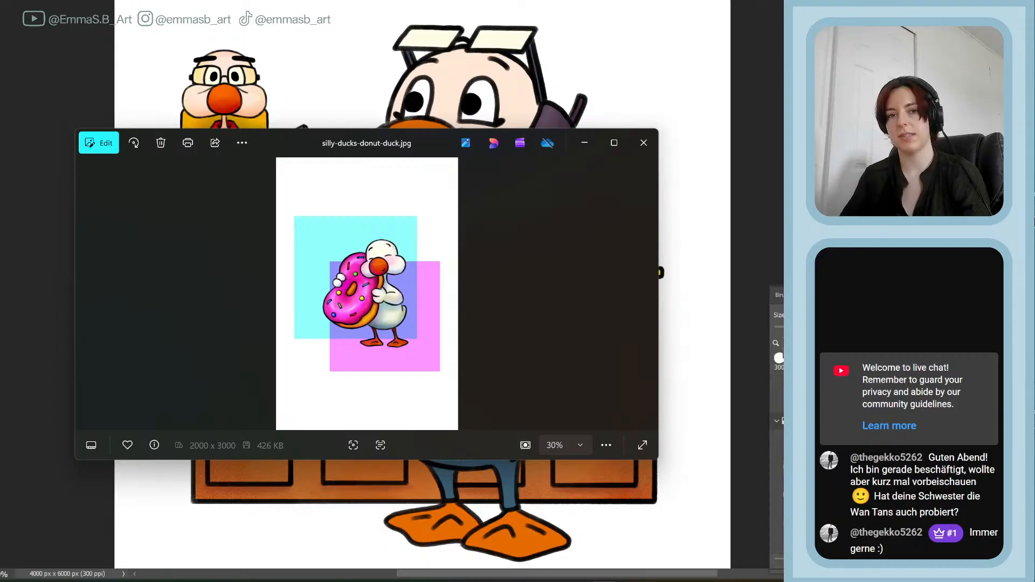
click(614, 143)
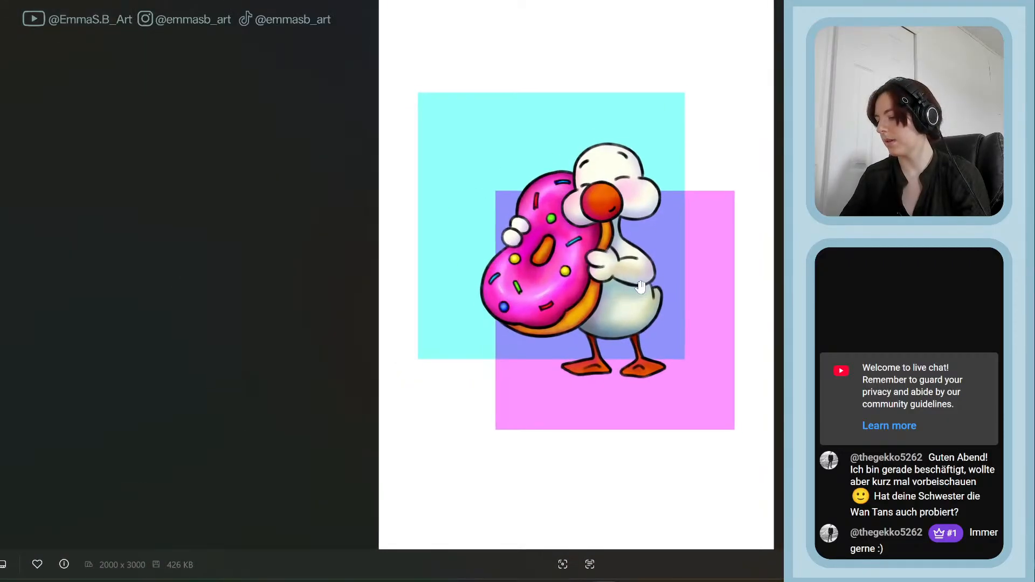
scroll(641, 287, up, 5)
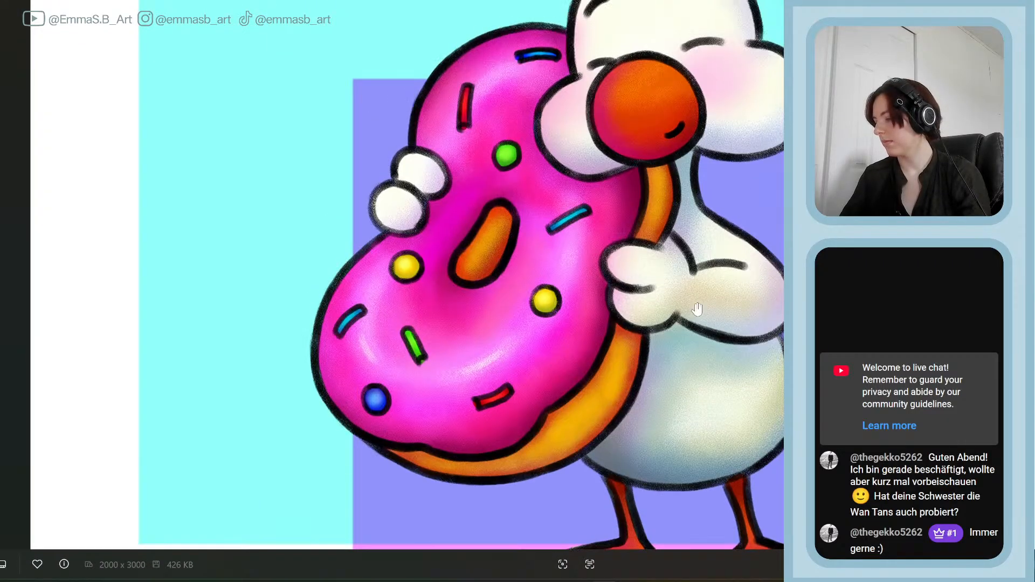
drag(706, 296, 572, 293)
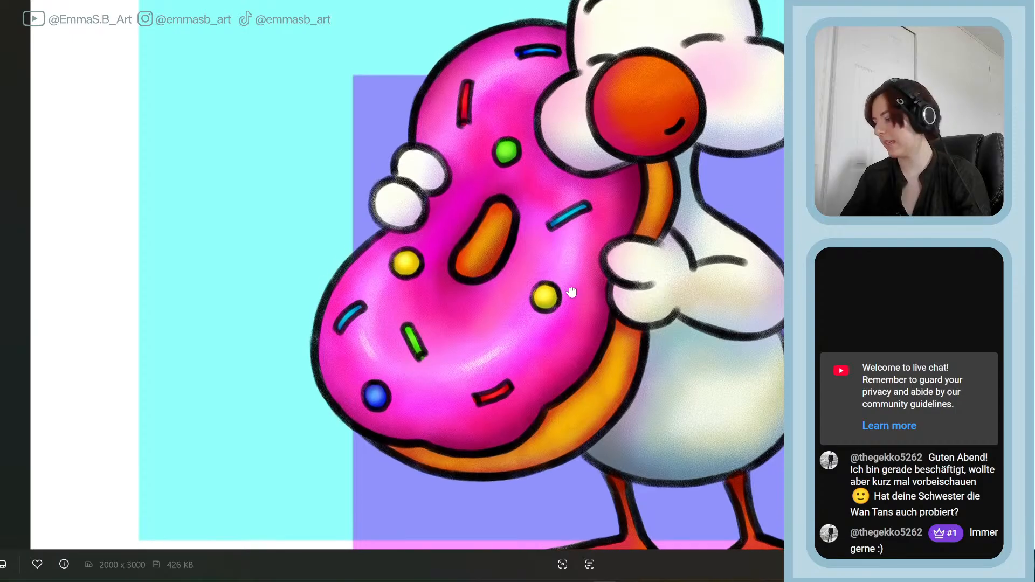
drag(737, 211, 730, 311)
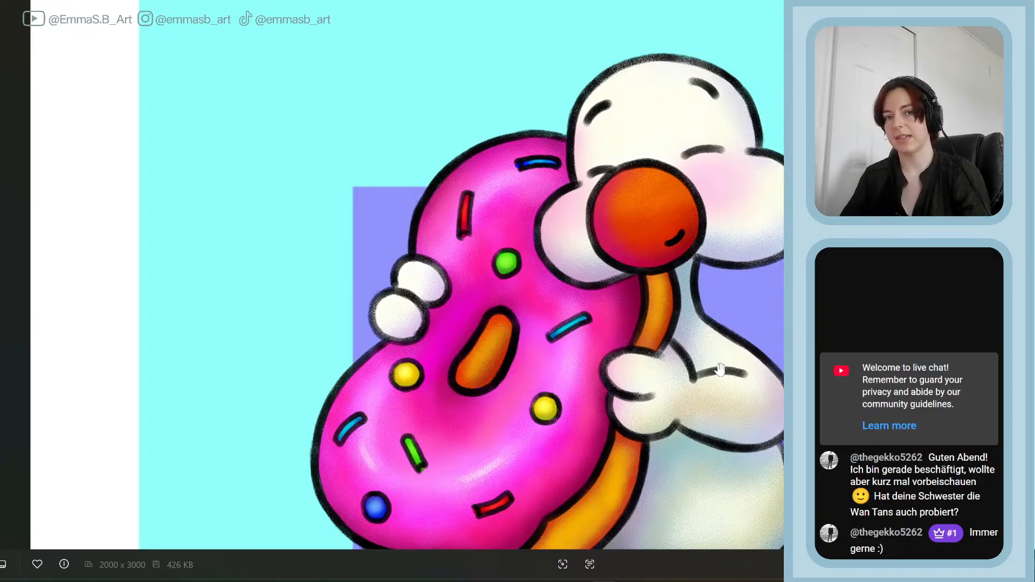
drag(674, 447, 662, 493)
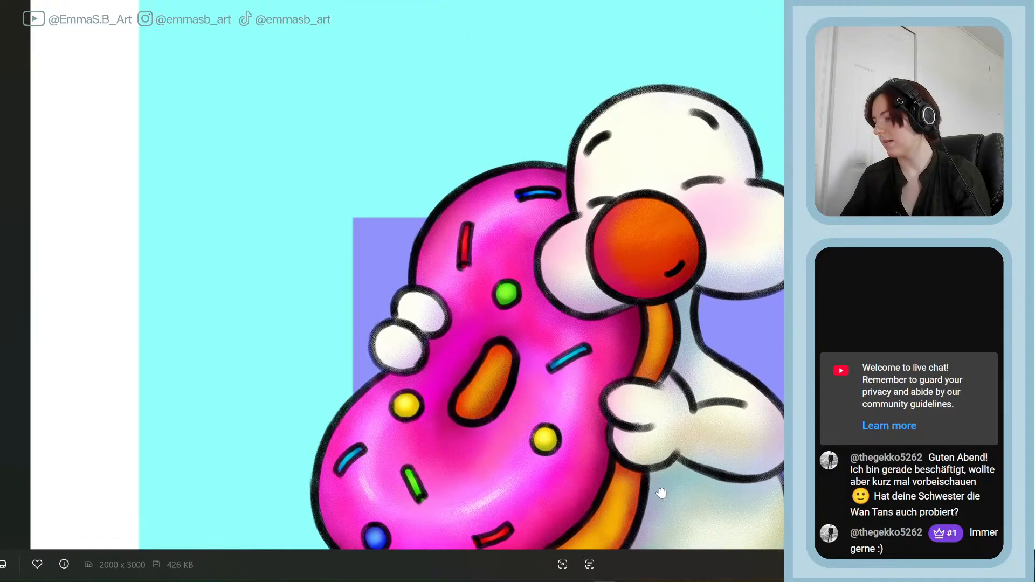
mouse_move(615, 43)
mouse_down()
mouse_move(604, 24)
mouse_move(441, 168)
mouse_move(7, 204)
mouse_move(0, 216)
mouse_up()
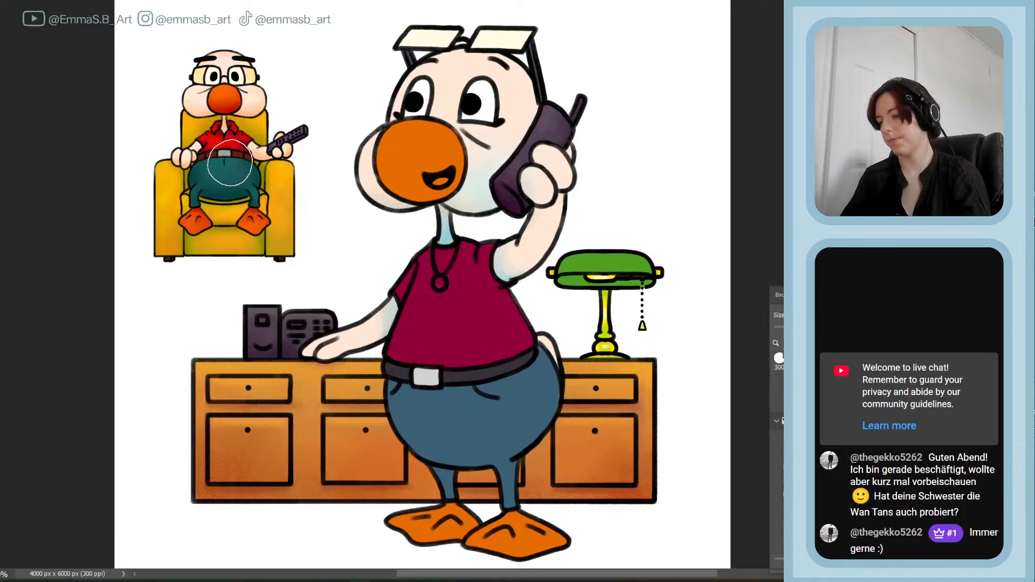
- Paste the donut duck picture, shrink it beside the phone duck's head, and delete the armchair duck reference covering it
key(ctrl+v)
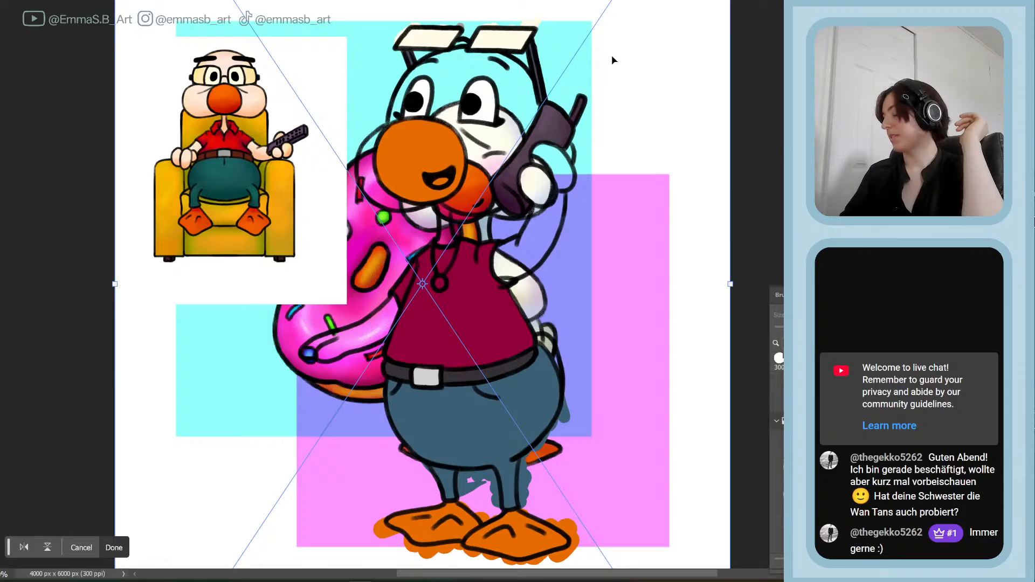
drag(740, 294, 320, 311)
drag(212, 307, 237, 179)
drag(242, 313, 226, 429)
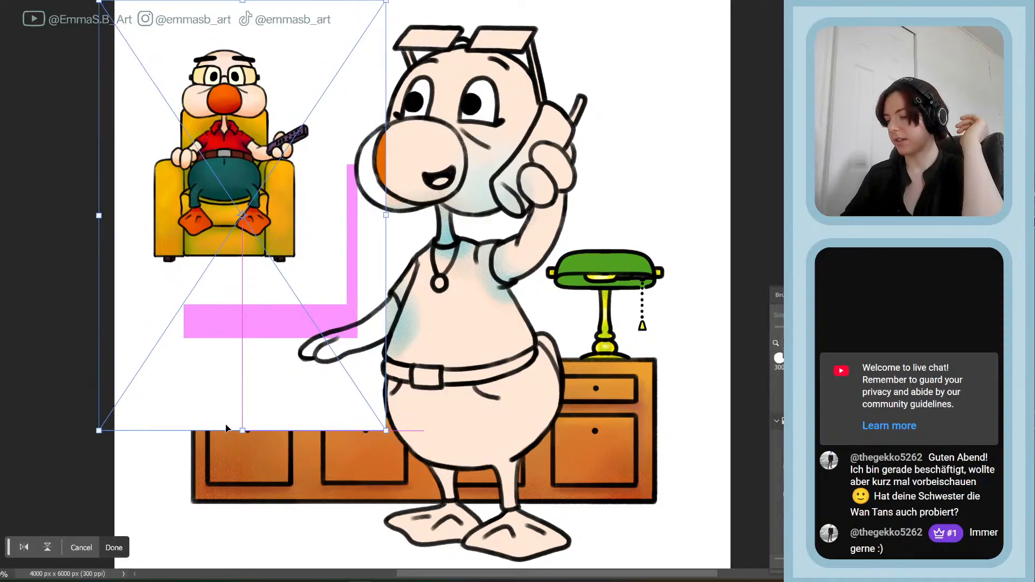
drag(281, 298, 248, 300)
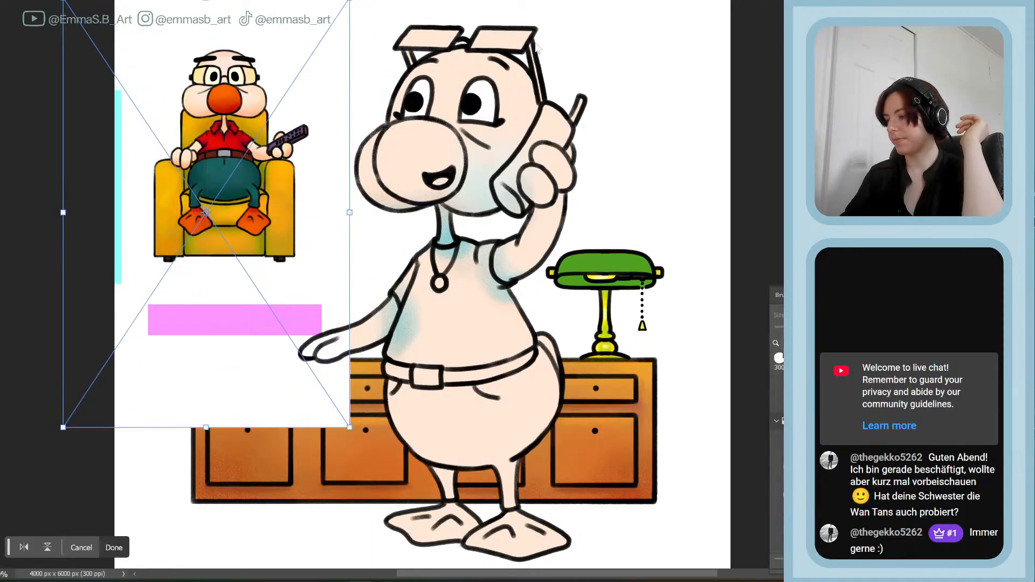
key(Return)
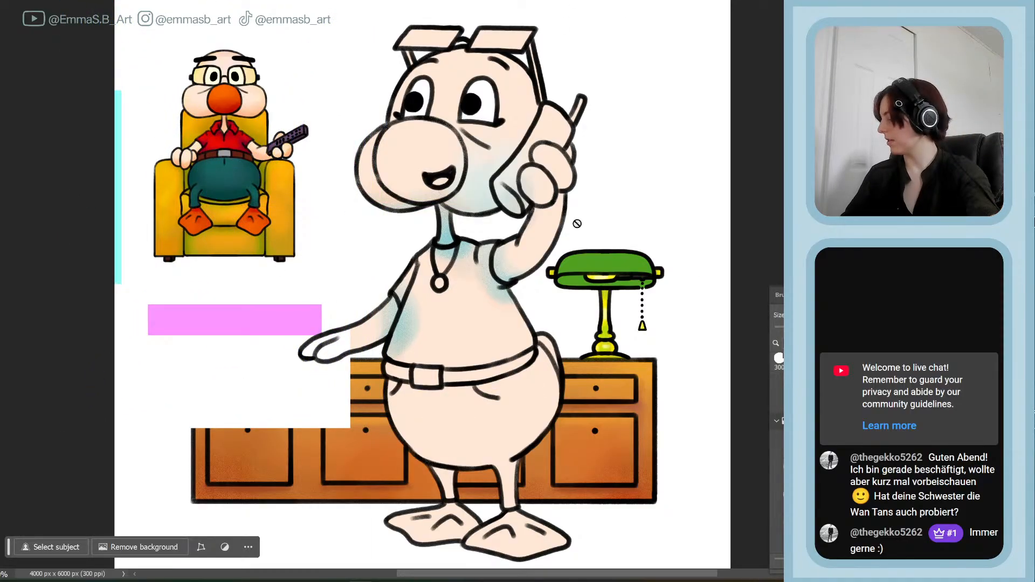
click(273, 104)
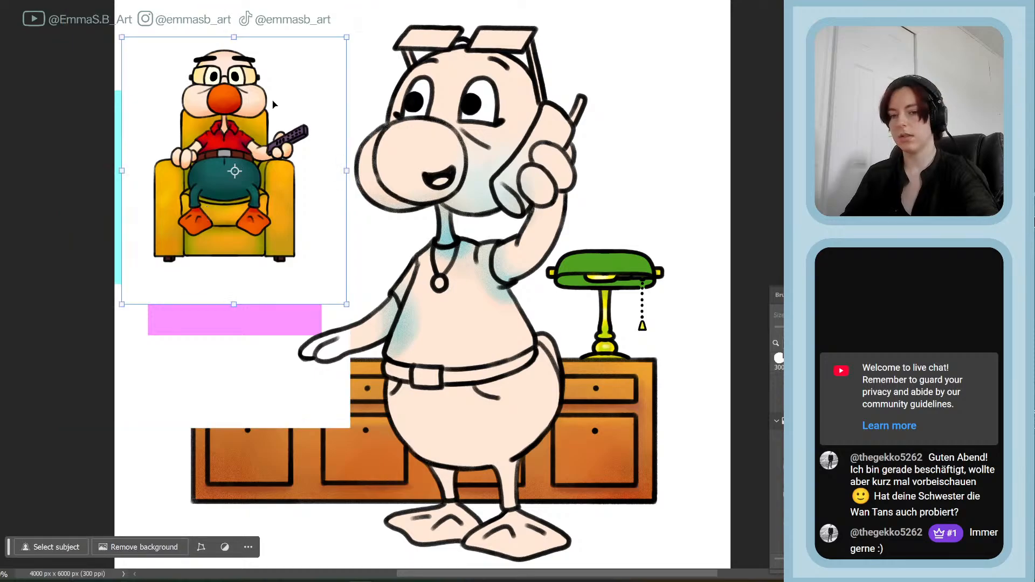
key(Delete)
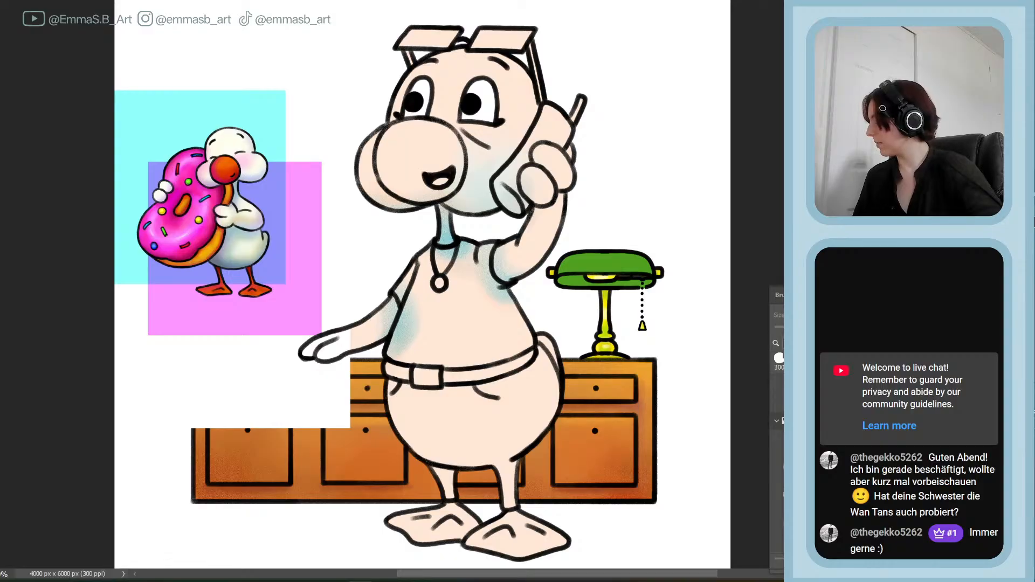
- Recolor the phone duck's base layer with the off-white sampled from the donut duck's head
key(v)
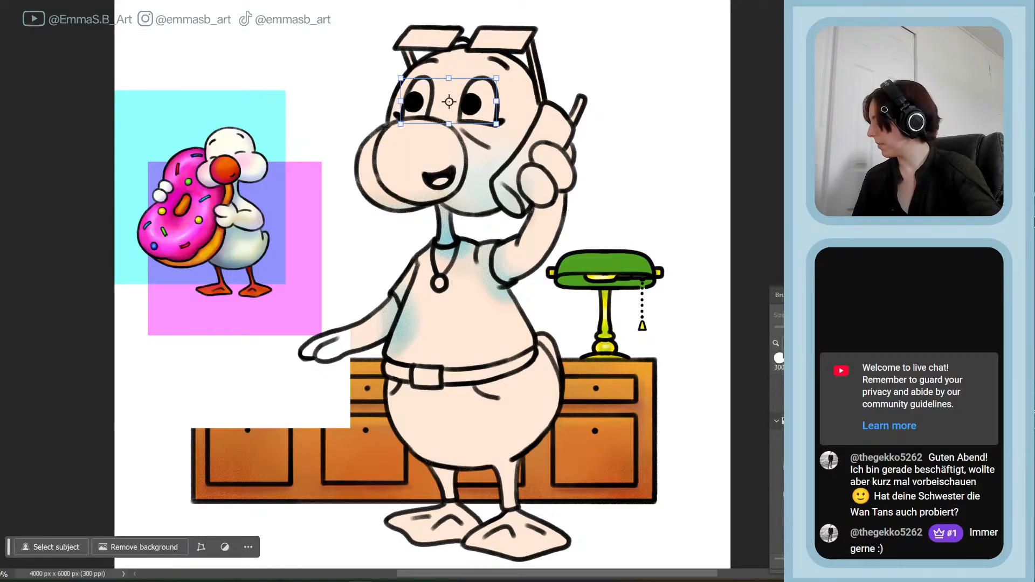
key(alt+bracketleft)
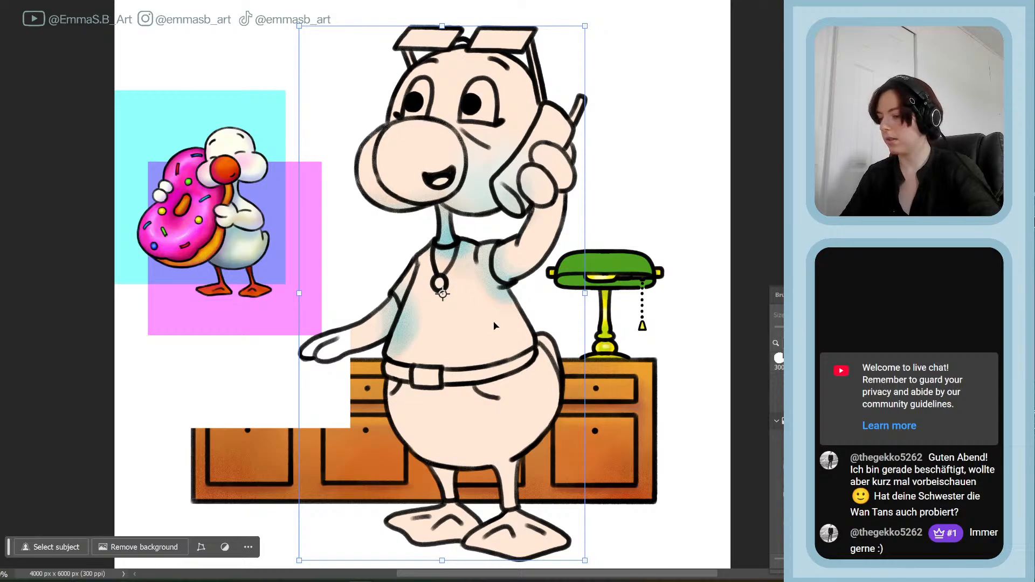
key(b)
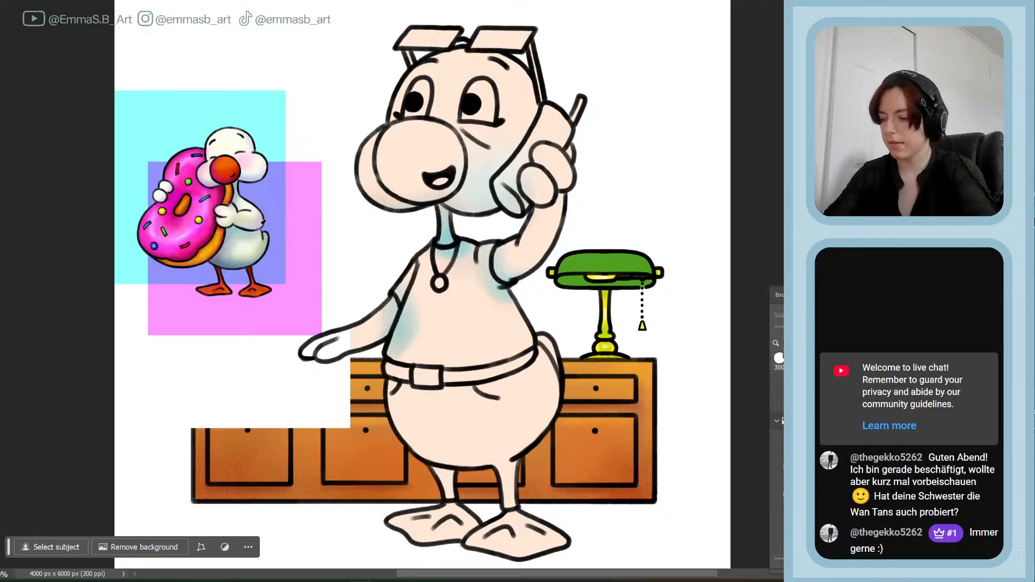
alt+click(247, 244)
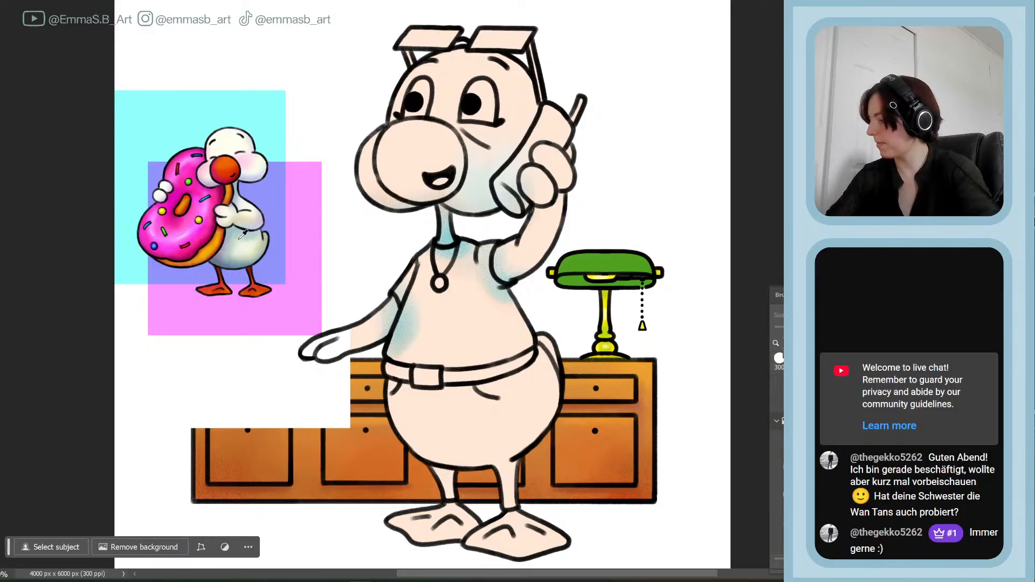
alt+click(244, 241)
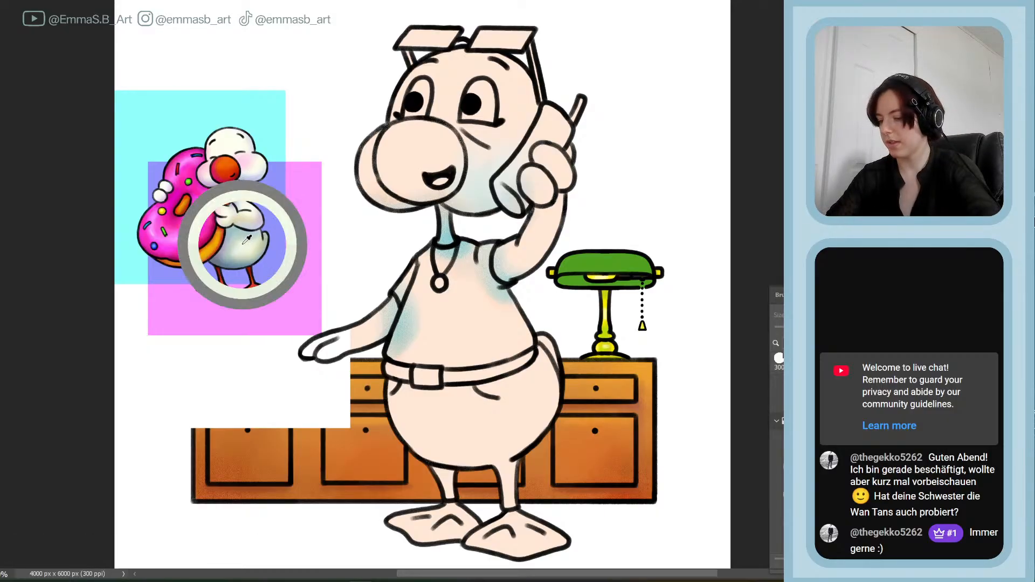
alt+click(229, 140)
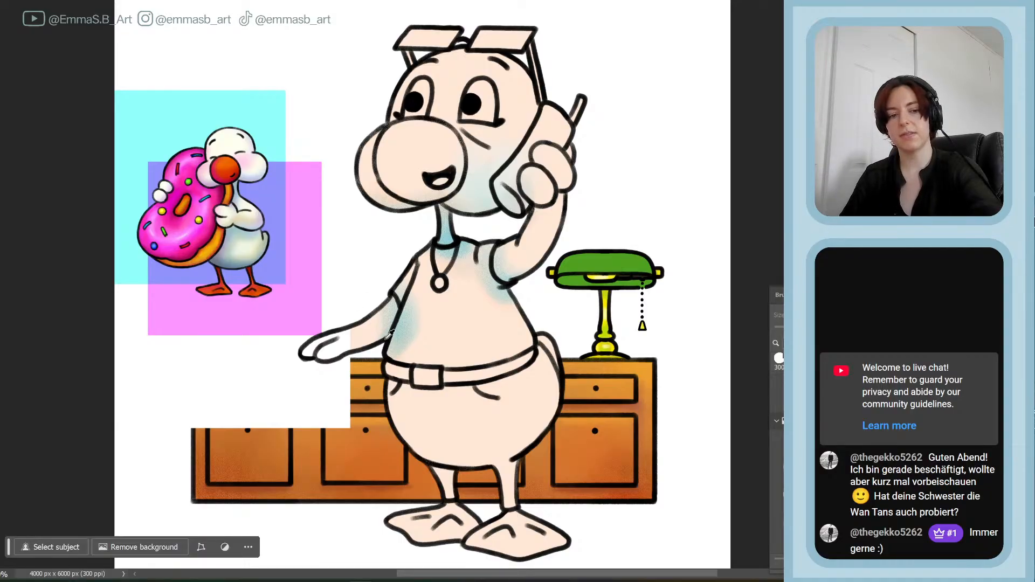
drag(895, 110, 633, 32)
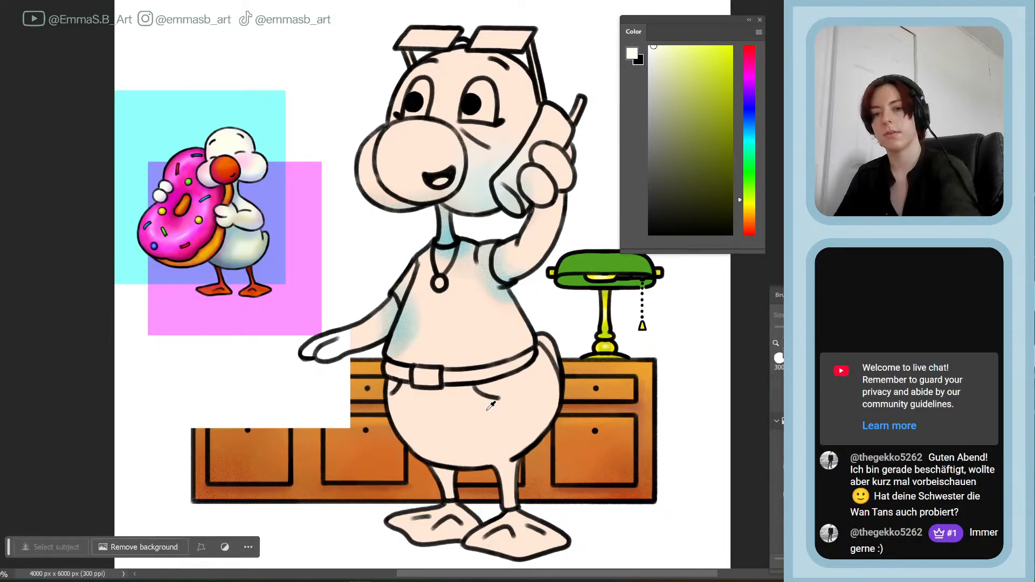
key(alt+shift+BackSpace)
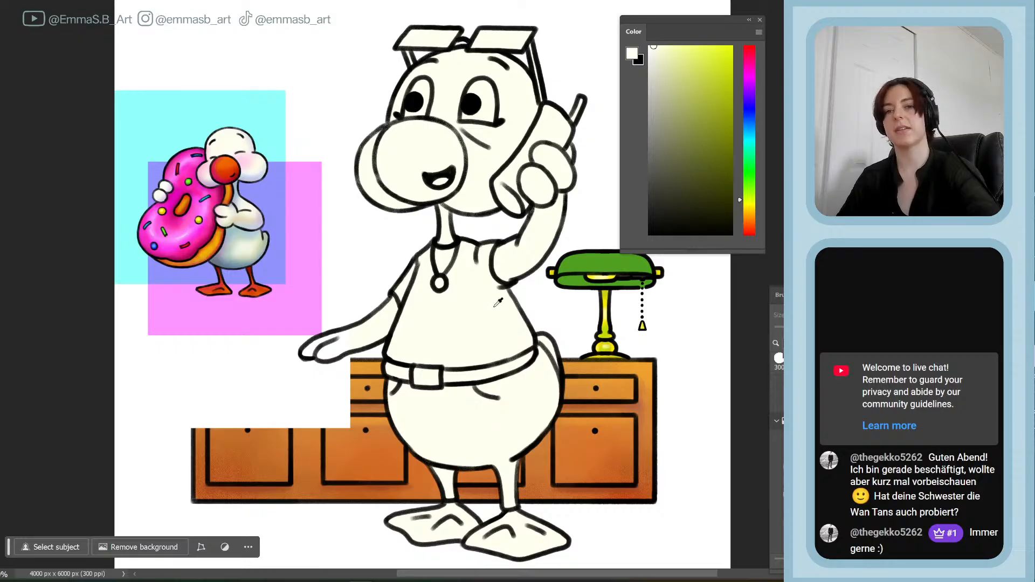
- Brush soft muted grey-cyan shading onto the phone duck's neck, cheeks, lower face and the hand and forearm holding the phone
key(b)
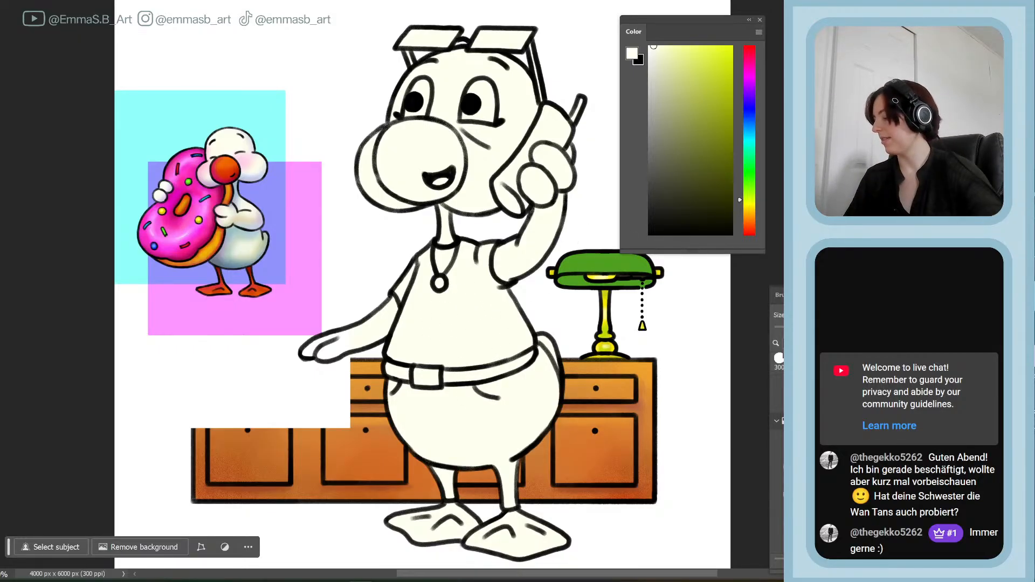
click(916, 295)
scroll(422, 291, up, 3)
scroll(422, 291, down, 3)
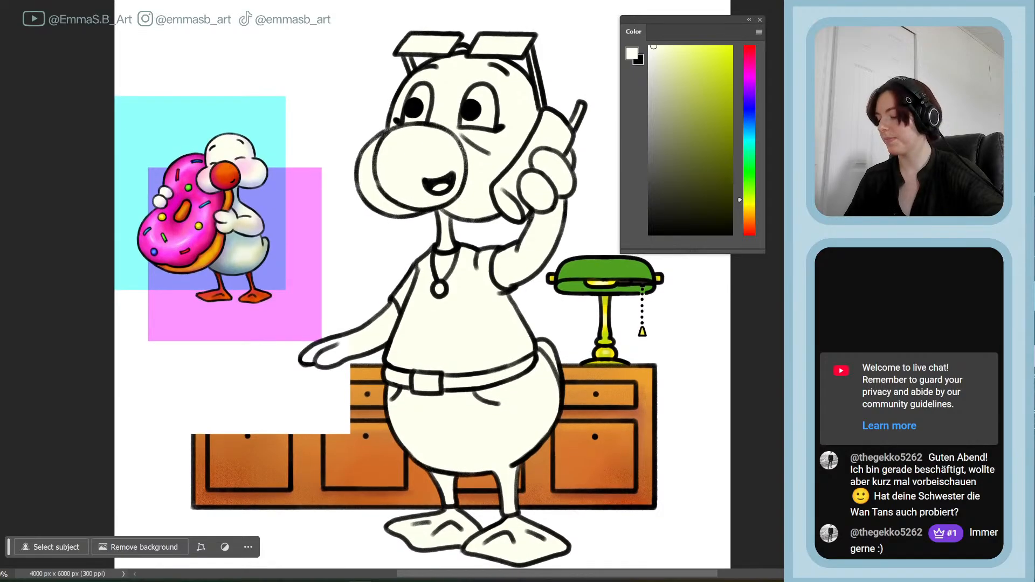
scroll(466, 291, up, 1)
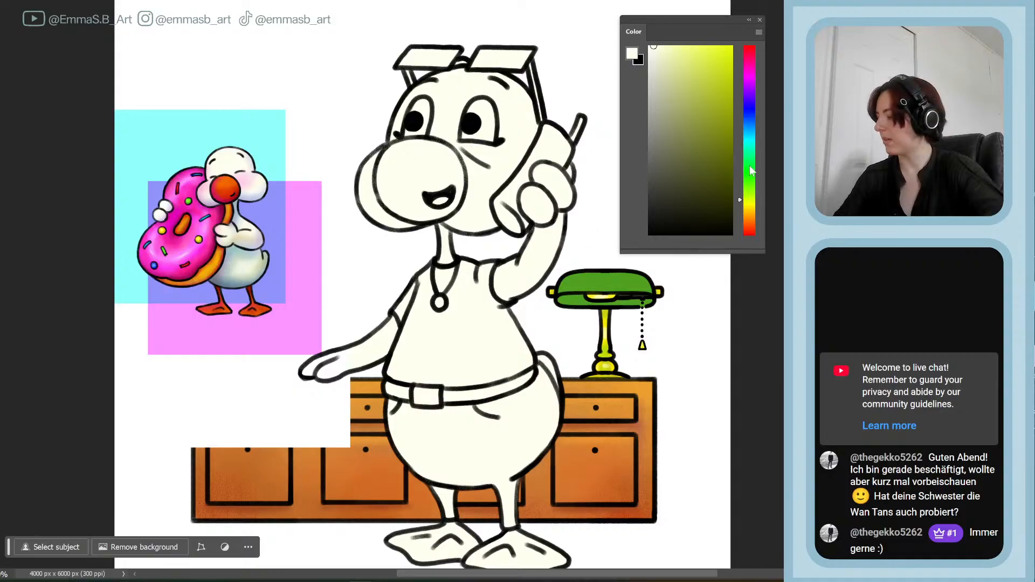
drag(743, 195, 744, 143)
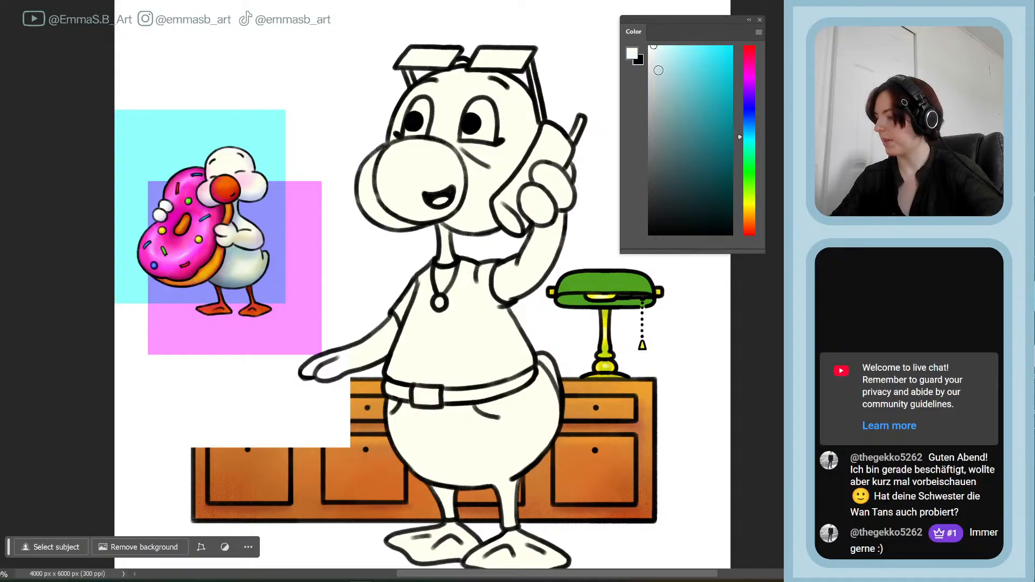
drag(660, 53, 664, 121)
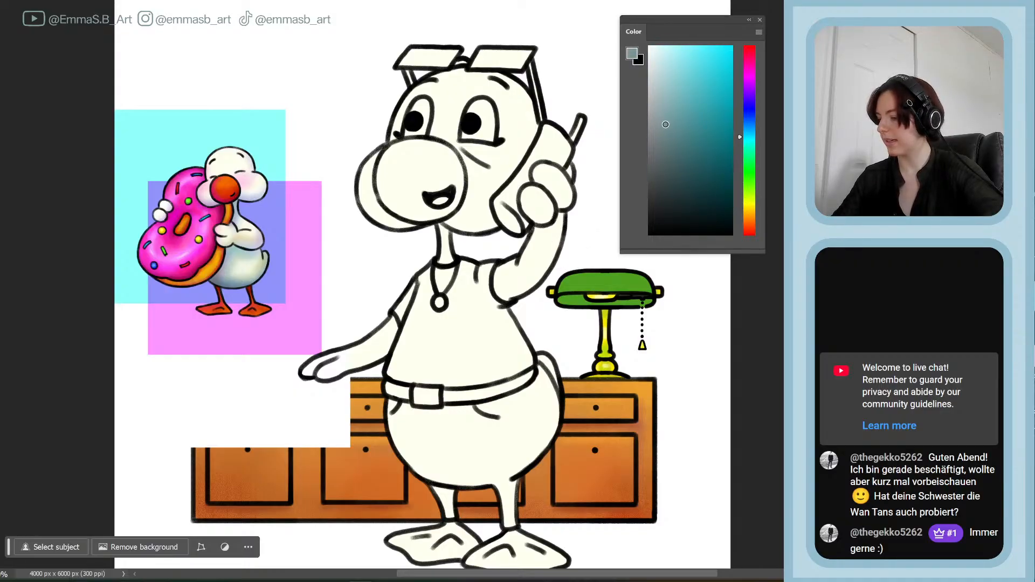
mouse_move(439, 248)
mouse_down()
mouse_move(433, 237)
mouse_move(431, 258)
mouse_move(383, 227)
mouse_move(427, 229)
mouse_move(410, 247)
mouse_move(397, 243)
mouse_move(448, 219)
mouse_up()
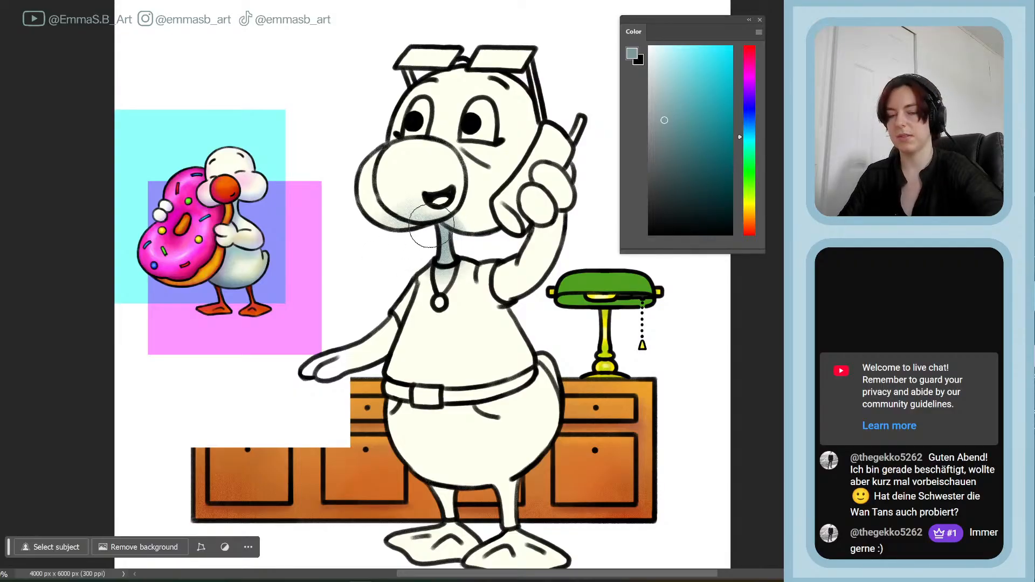
mouse_move(468, 304)
mouse_down()
mouse_move(488, 276)
mouse_move(475, 283)
mouse_move(454, 237)
mouse_move(411, 245)
mouse_up()
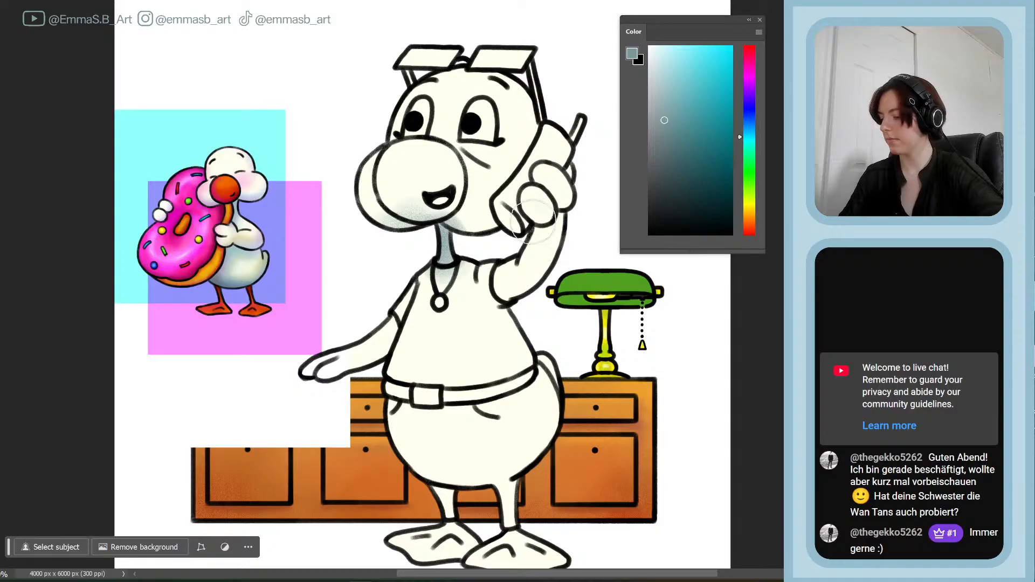
mouse_move(560, 219)
mouse_down()
mouse_move(541, 233)
mouse_move(566, 177)
mouse_move(525, 220)
mouse_move(562, 187)
mouse_move(463, 238)
mouse_move(403, 208)
mouse_move(376, 211)
mouse_move(420, 240)
mouse_move(403, 234)
mouse_move(481, 244)
mouse_move(513, 219)
mouse_move(445, 230)
mouse_move(520, 215)
mouse_up()
drag(495, 169, 463, 161)
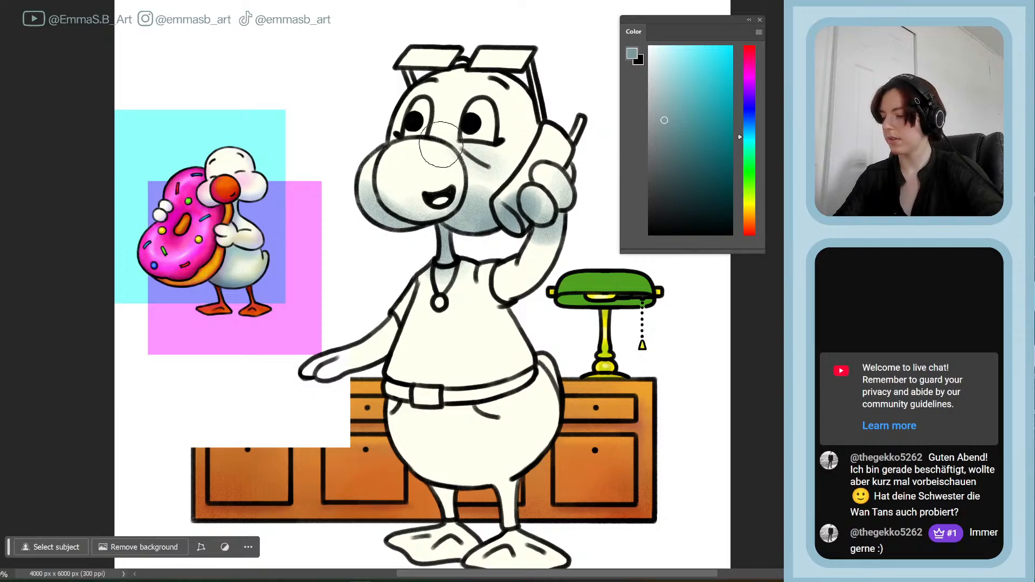
- Shade the duck's outstretched arm with soft strokes of muted grey-blue
mouse_move(382, 354)
mouse_down()
mouse_move(405, 328)
mouse_move(374, 378)
mouse_move(397, 358)
mouse_move(318, 380)
mouse_move(368, 376)
mouse_move(338, 376)
mouse_up()
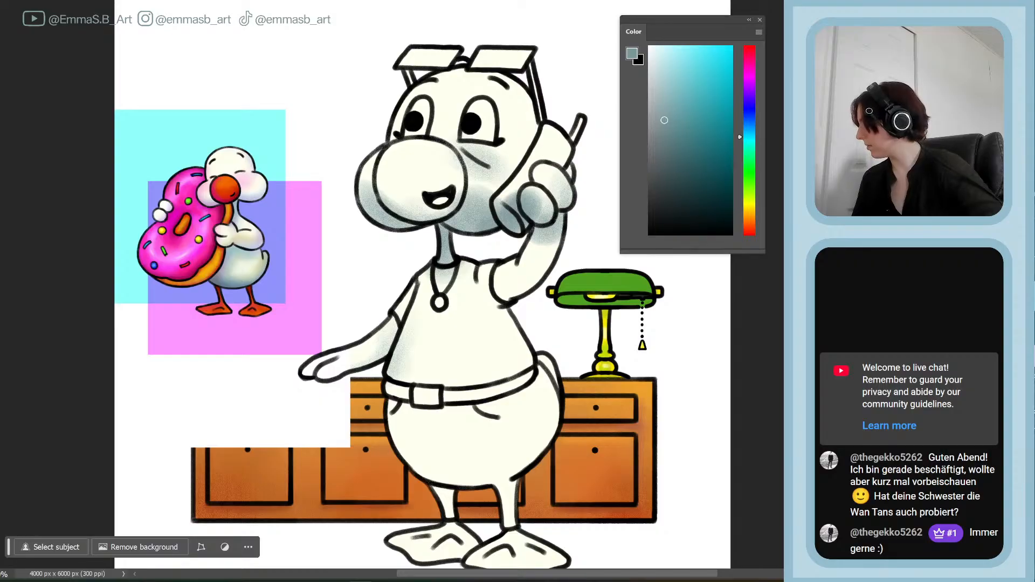
click(872, 111)
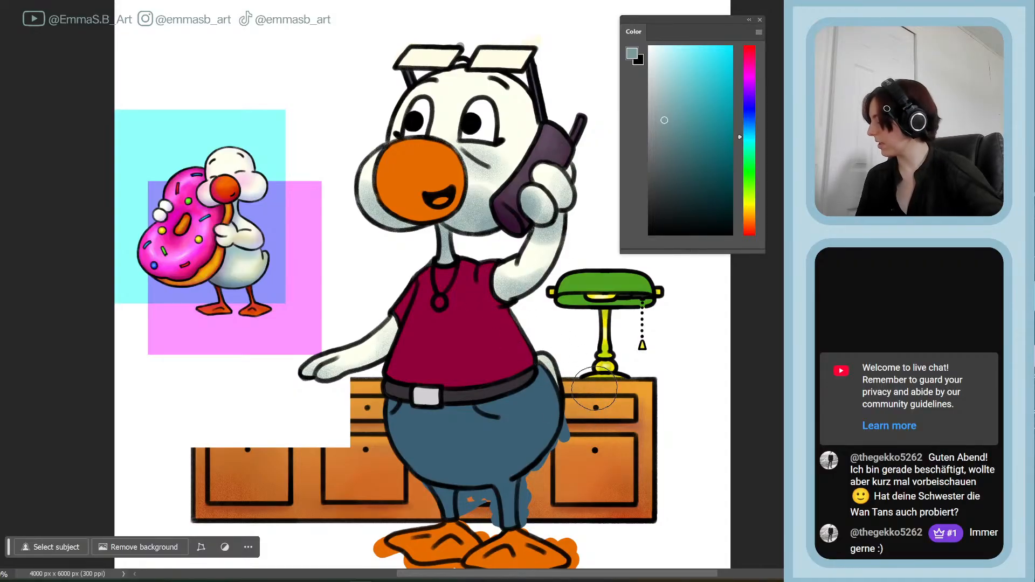
key(ctrl+z)
key(ctrl+z)
key(ctrl+z)
key(ctrl+z)
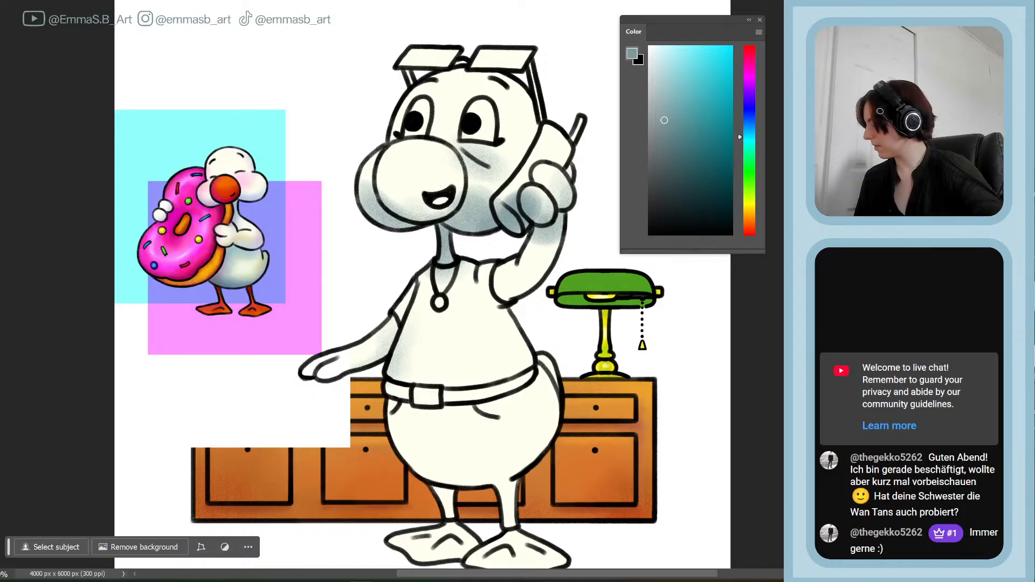
key(ctrl+shift+z)
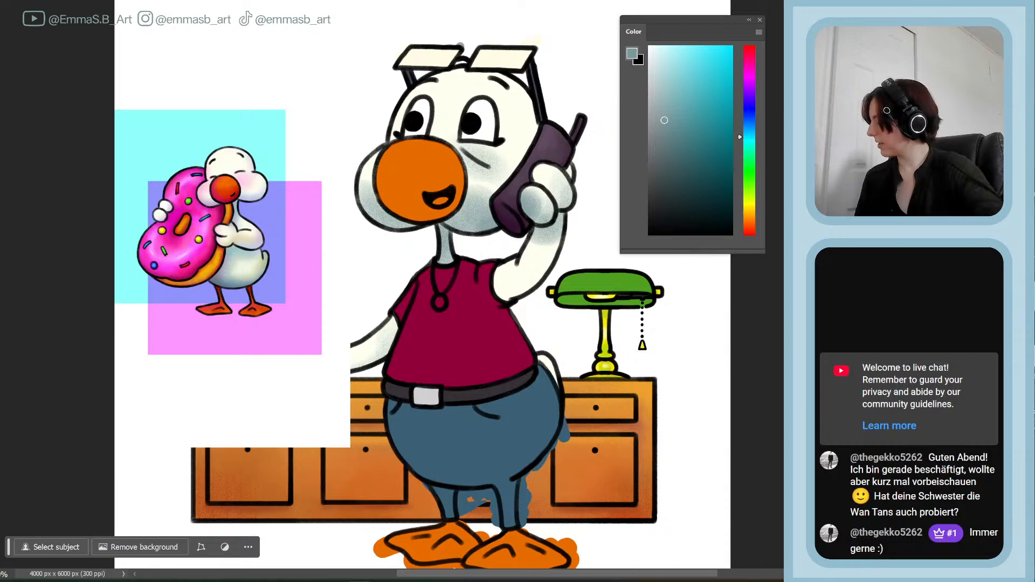
- Clip the duck's colour layers to its base shape, trimming the blue and orange paint spilling around the legs and feet
key(ctrl+alt+g)
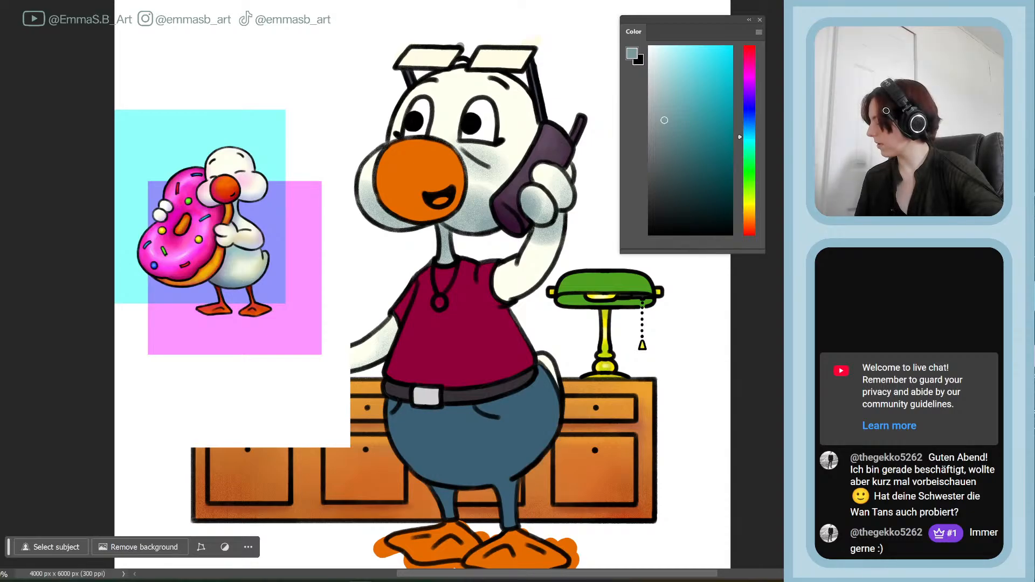
key(ctrl+alt+g)
key(ctrl+alt+g)
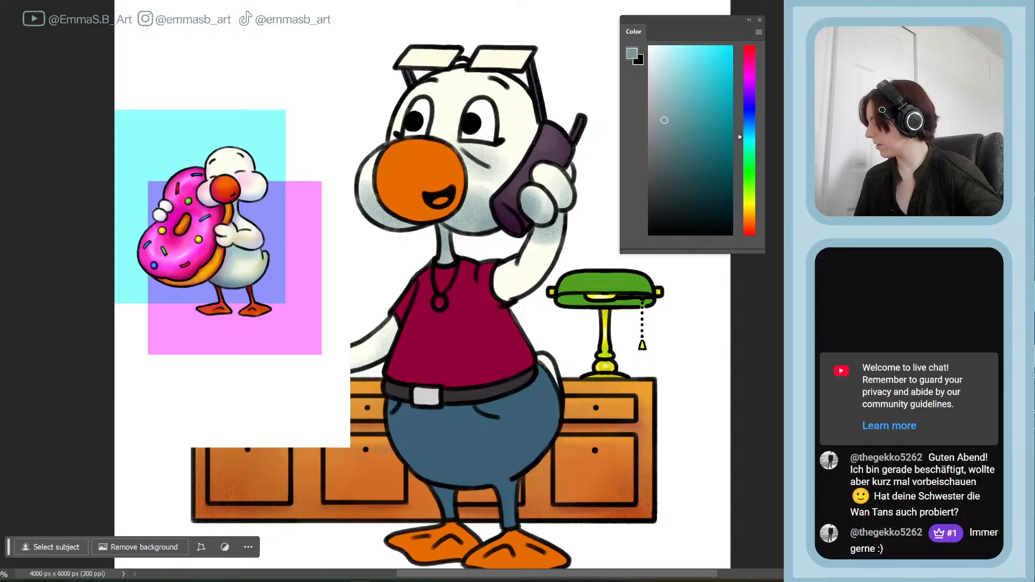
- Send the donut-duck reference picture behind the calendar and desk scene, and move it up towards the duck's head
key(ctrl+[)
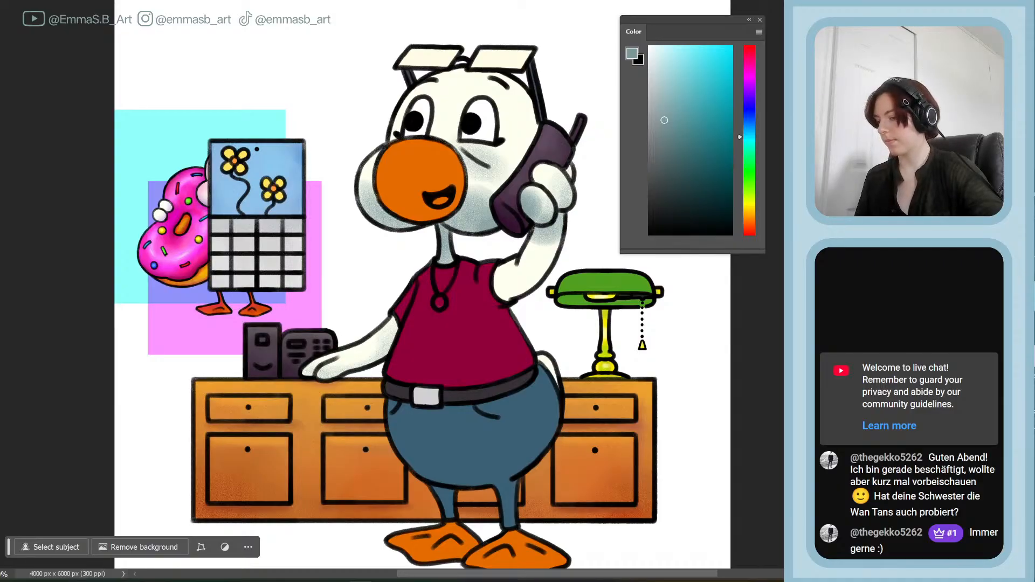
key(ctrl+t)
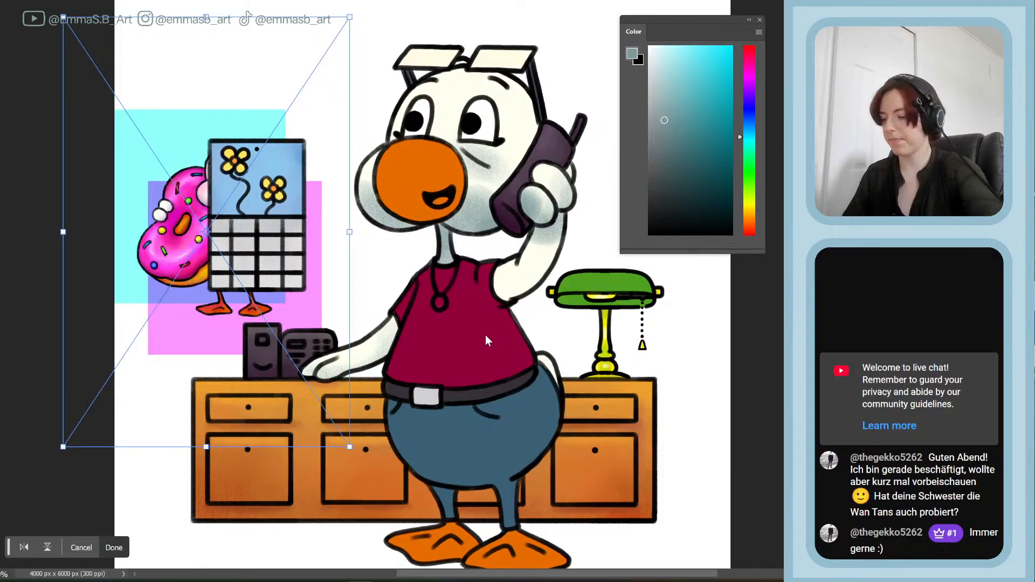
drag(320, 276, 393, 180)
key(Return)
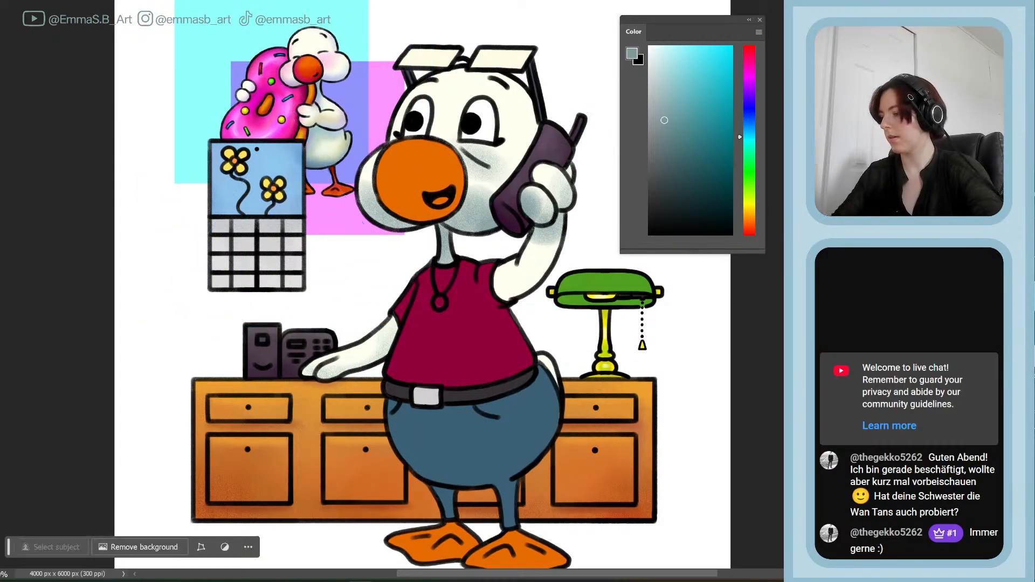
- Shade the outstretched arm with progressively paler blue tones, using a smaller brush for the final strokes
scroll(419, 291, up, 2)
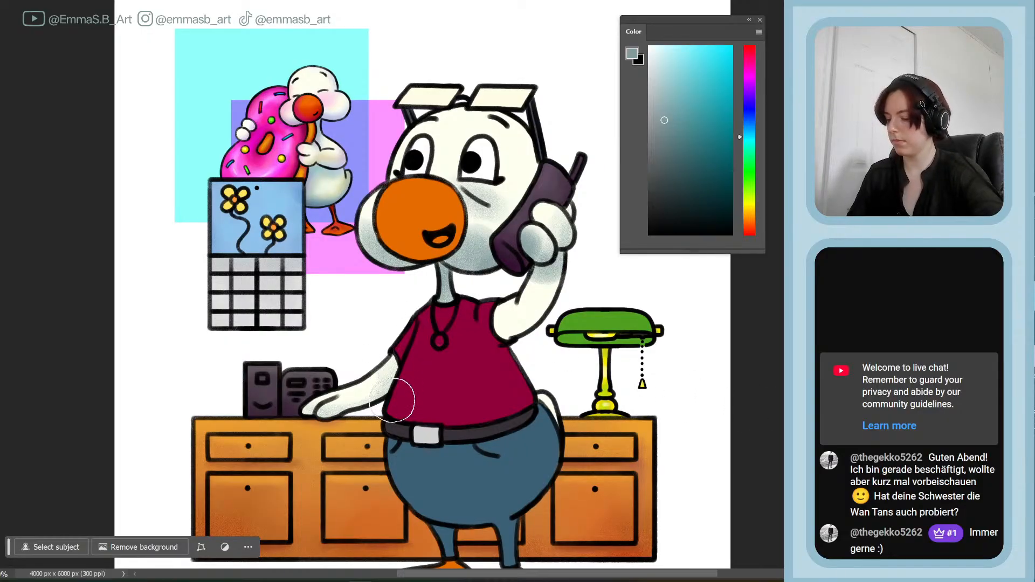
drag(664, 120, 666, 82)
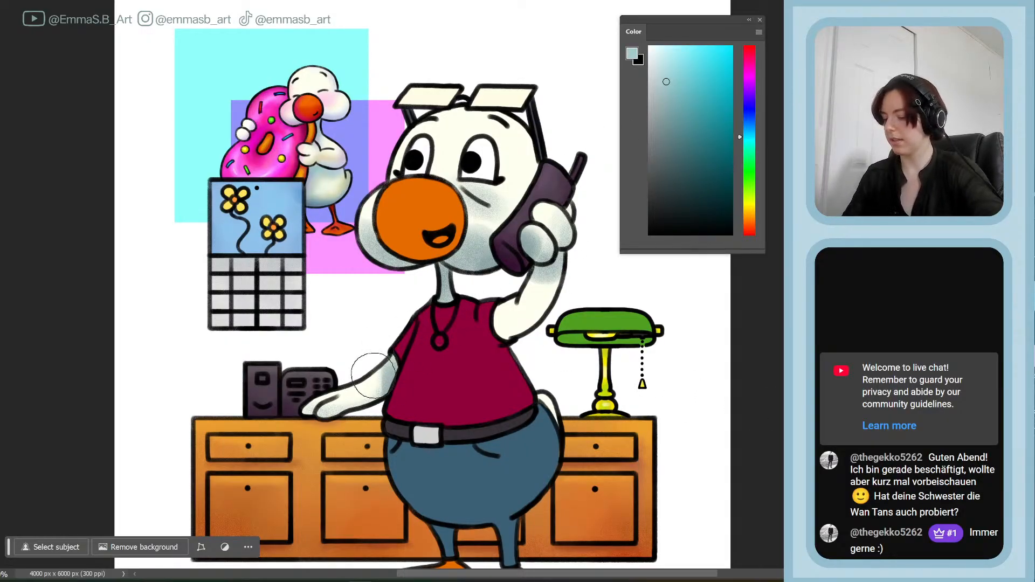
drag(382, 387, 383, 371)
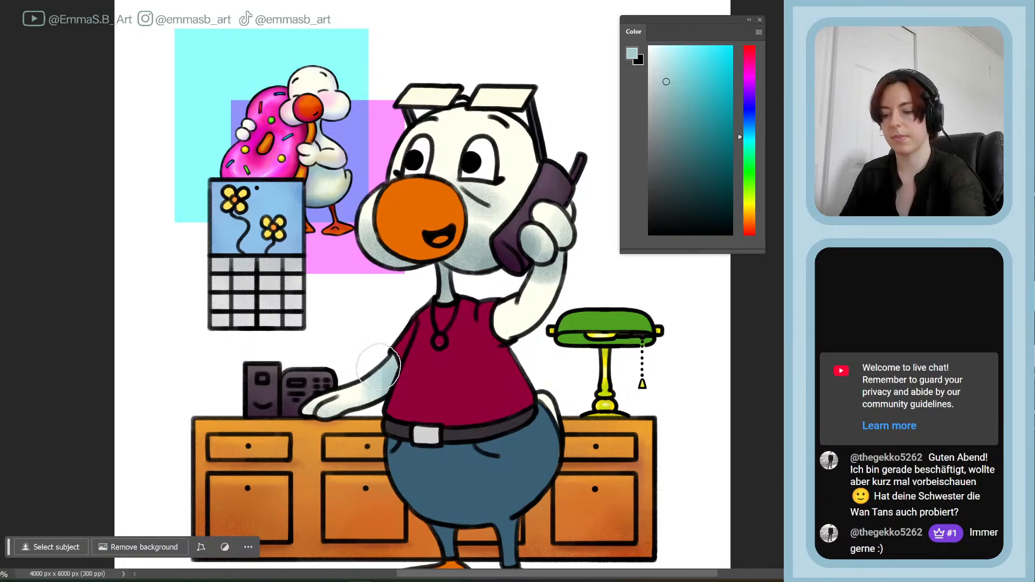
key([)
key([)
click(661, 68)
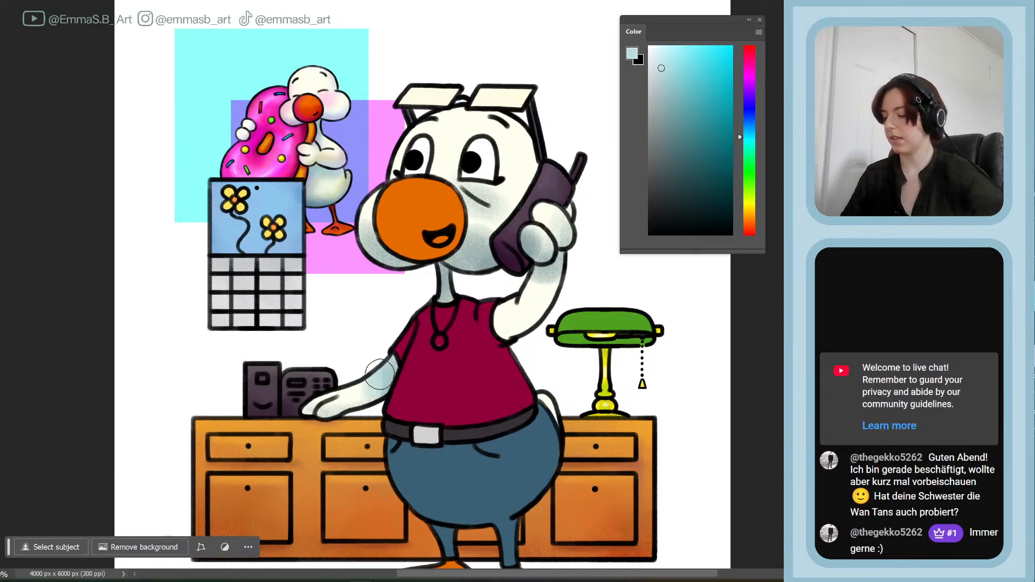
mouse_move(388, 353)
mouse_down()
mouse_move(366, 403)
mouse_move(384, 367)
mouse_move(340, 416)
mouse_up()
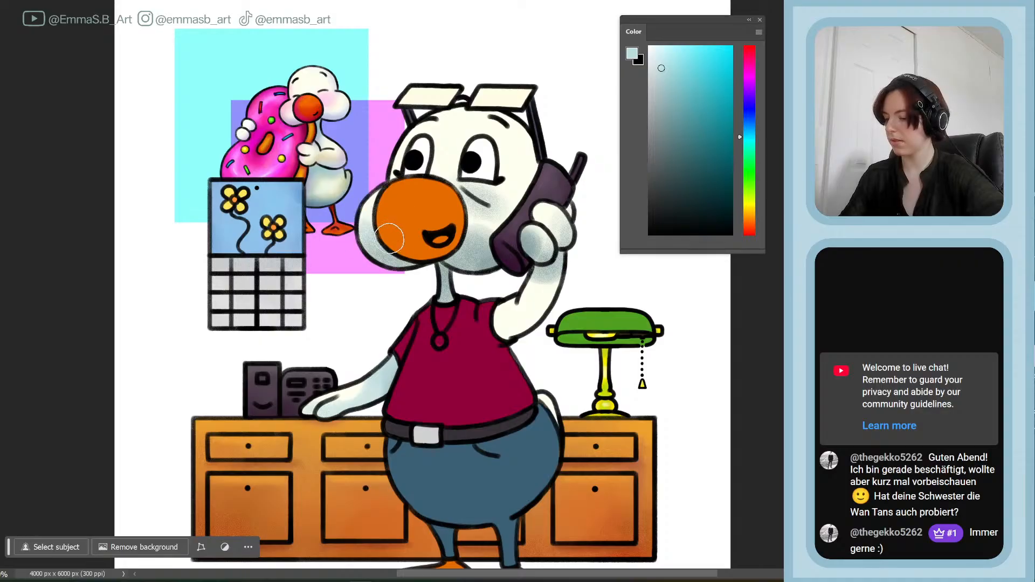
- Tint the duck's head, hand and raised arm with pale blue, adding a lighter tone near the sleeve
mouse_move(511, 232)
mouse_down()
mouse_move(486, 266)
mouse_move(489, 237)
mouse_move(460, 184)
mouse_move(512, 187)
mouse_move(544, 162)
mouse_move(502, 110)
mouse_move(466, 107)
mouse_move(398, 141)
mouse_move(434, 110)
mouse_move(395, 159)
mouse_move(503, 113)
mouse_move(457, 114)
mouse_move(527, 132)
mouse_move(487, 127)
mouse_up()
mouse_move(557, 204)
mouse_down()
mouse_move(558, 240)
mouse_move(533, 245)
mouse_move(563, 210)
mouse_move(552, 274)
mouse_move(567, 280)
mouse_move(541, 275)
mouse_move(532, 287)
mouse_move(561, 309)
mouse_move(516, 325)
mouse_move(526, 343)
mouse_move(493, 302)
mouse_move(522, 331)
mouse_up()
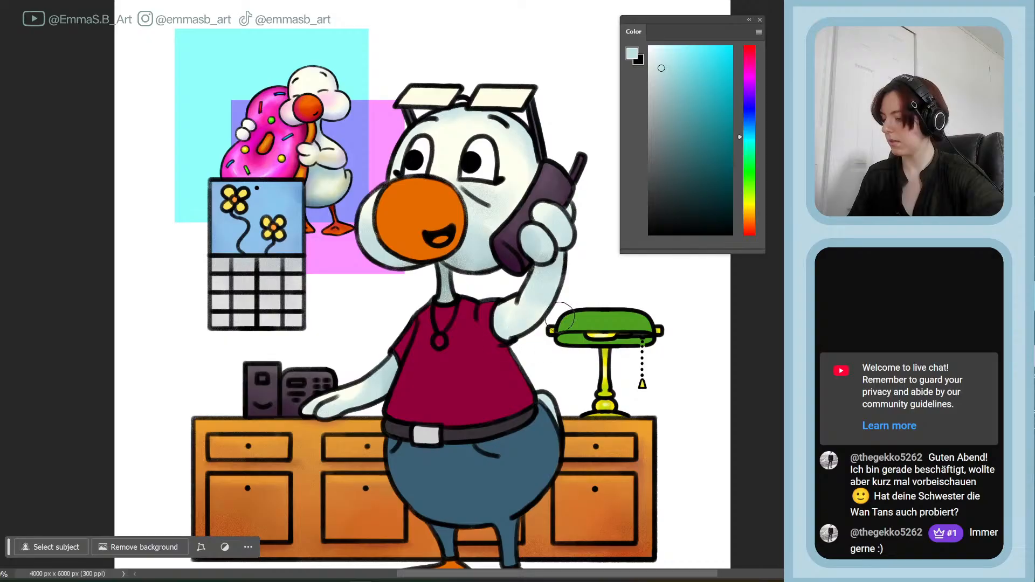
click(655, 54)
mouse_move(513, 307)
mouse_down()
mouse_move(529, 277)
mouse_move(525, 302)
mouse_up()
drag(659, 57, 659, 92)
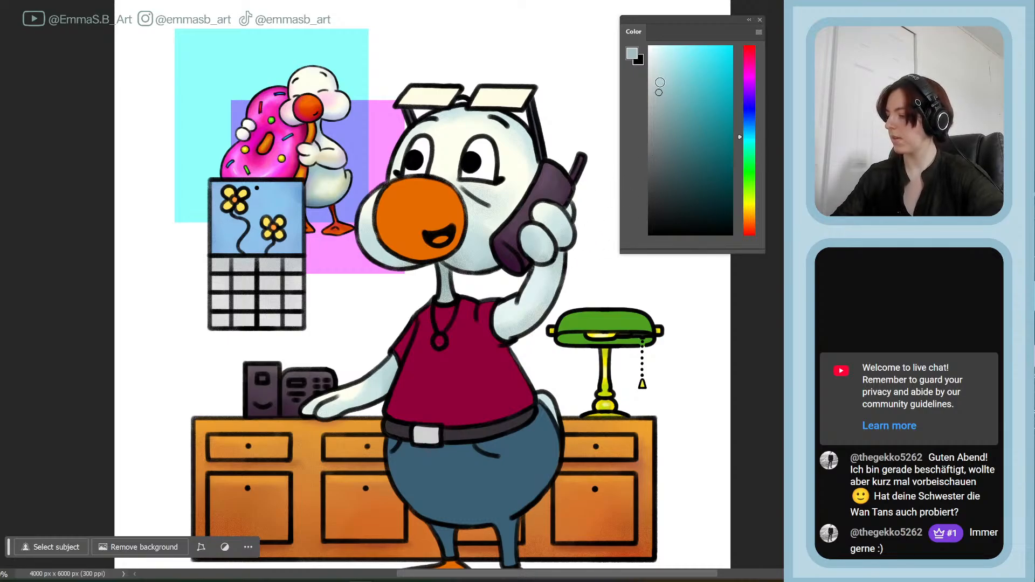
click(749, 141)
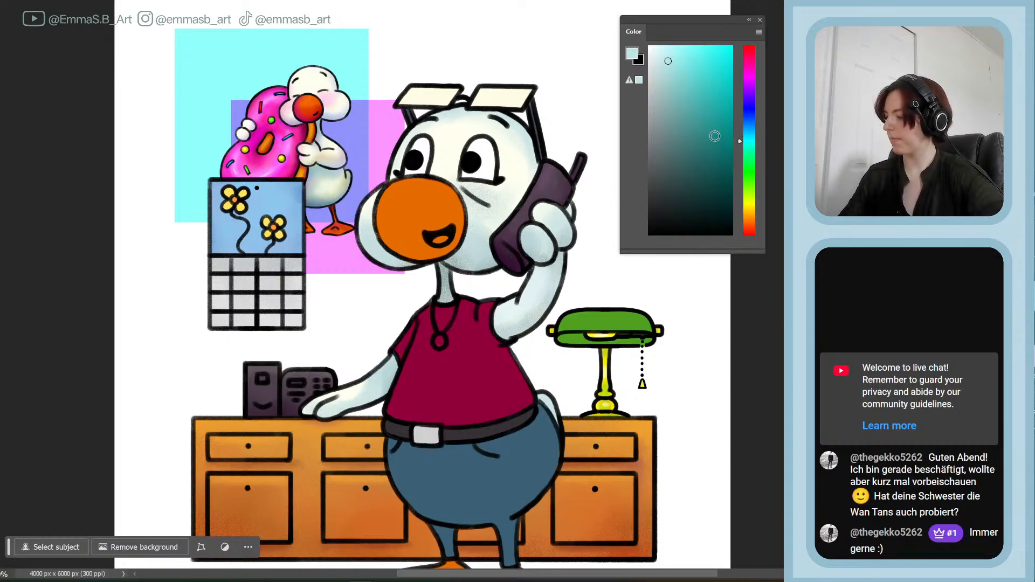
click(661, 58)
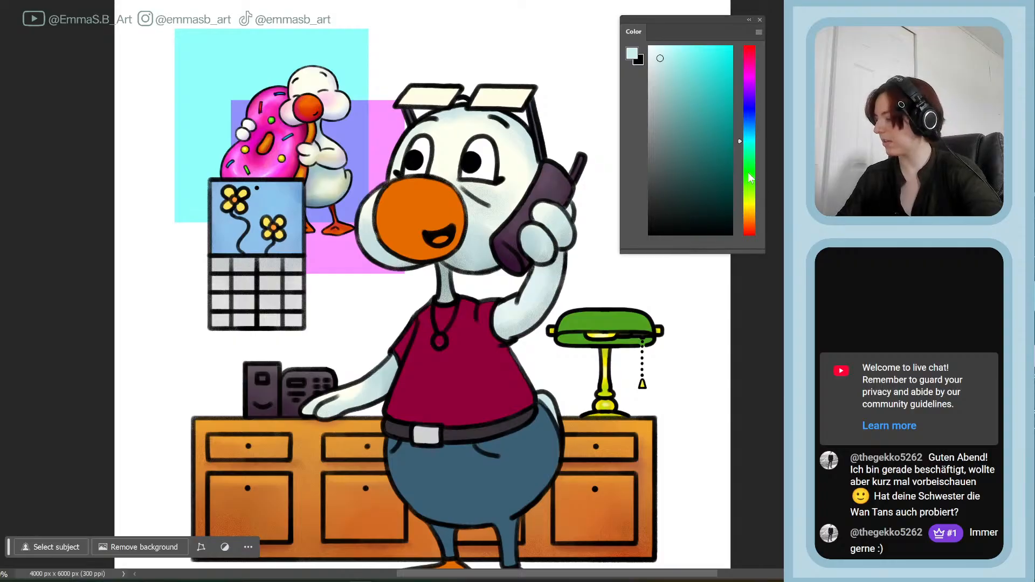
mouse_move(751, 178)
mouse_down()
mouse_move(749, 131)
mouse_move(751, 203)
mouse_up()
drag(665, 65, 667, 33)
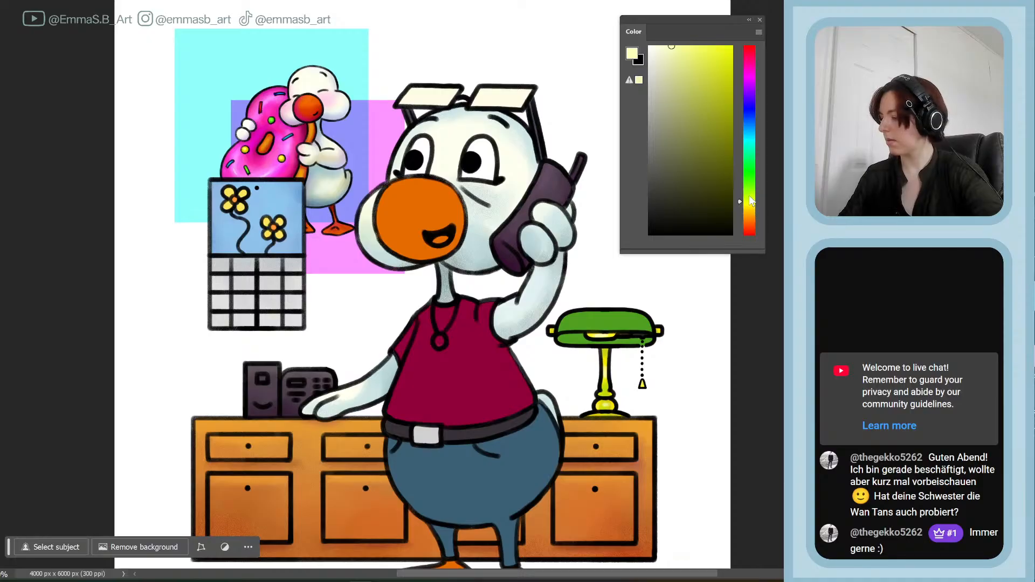
- Tint the duck's head and arms with a soft pale green, undoing the test stroke on the outstretched arm
drag(752, 201, 749, 179)
drag(660, 60, 665, 85)
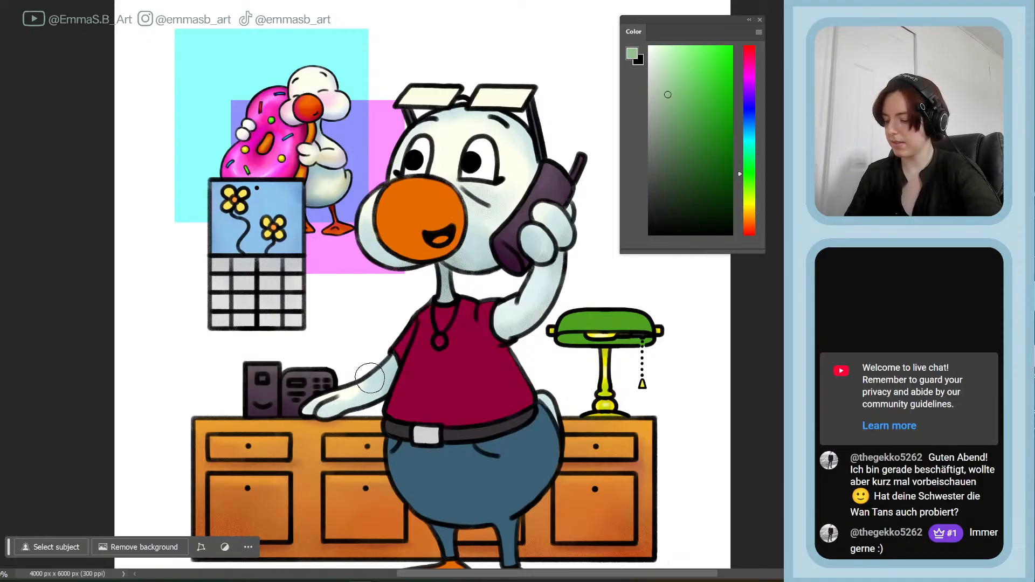
drag(369, 378, 381, 384)
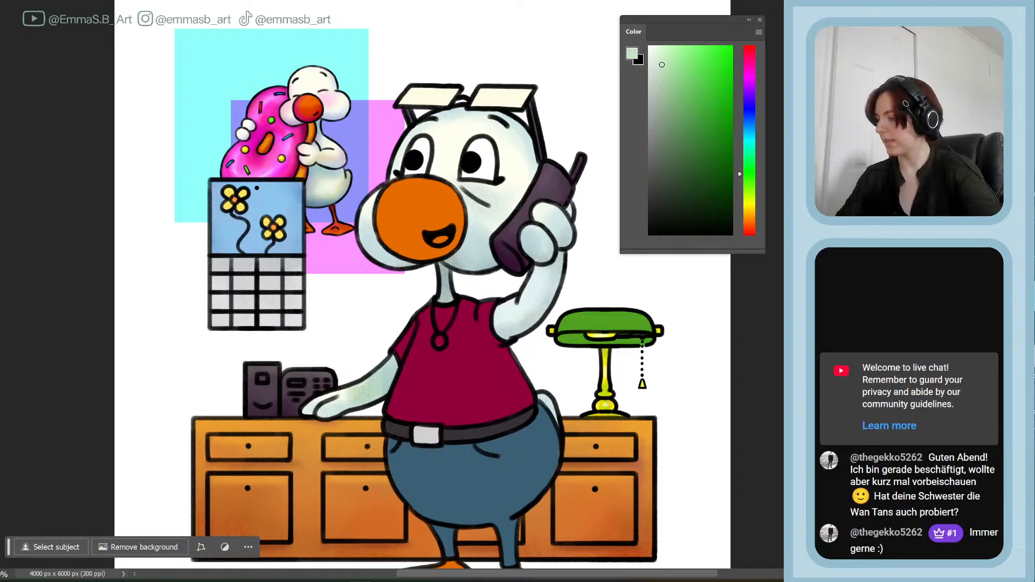
key(ctrl+z)
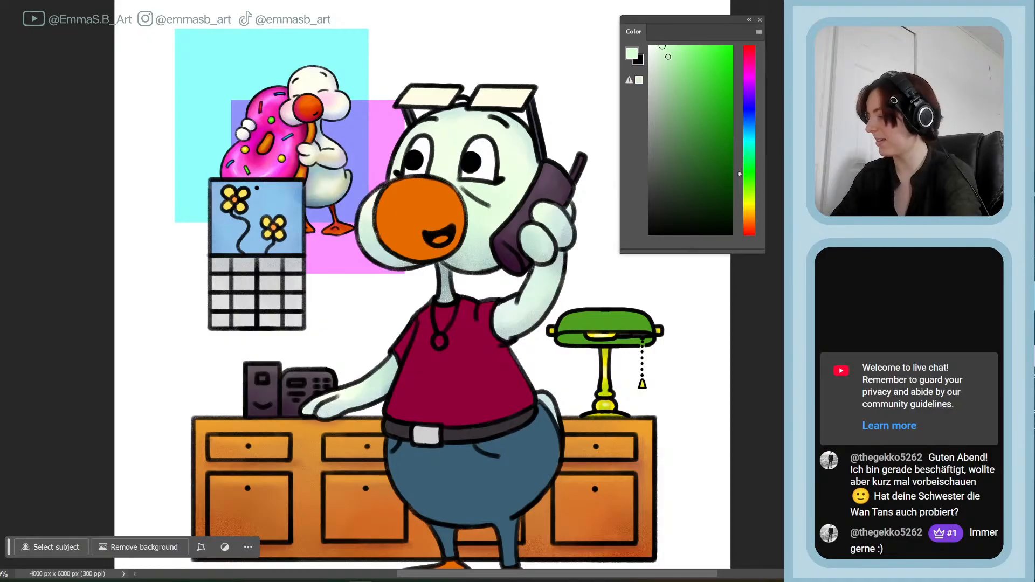
- Lighten the duck's face and hands with a near-white yellow, reducing the brush size for the smaller areas
click(750, 190)
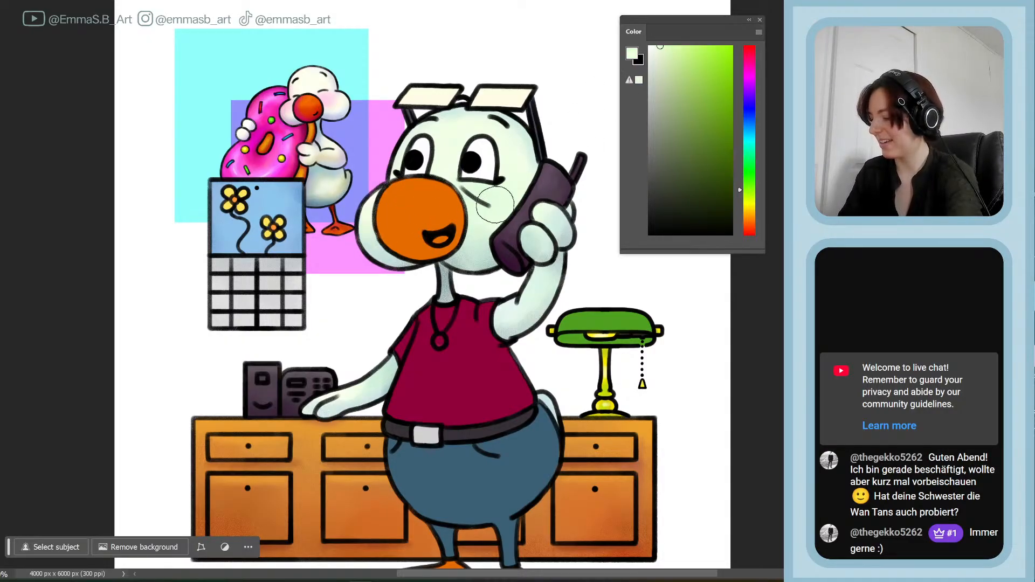
click(750, 199)
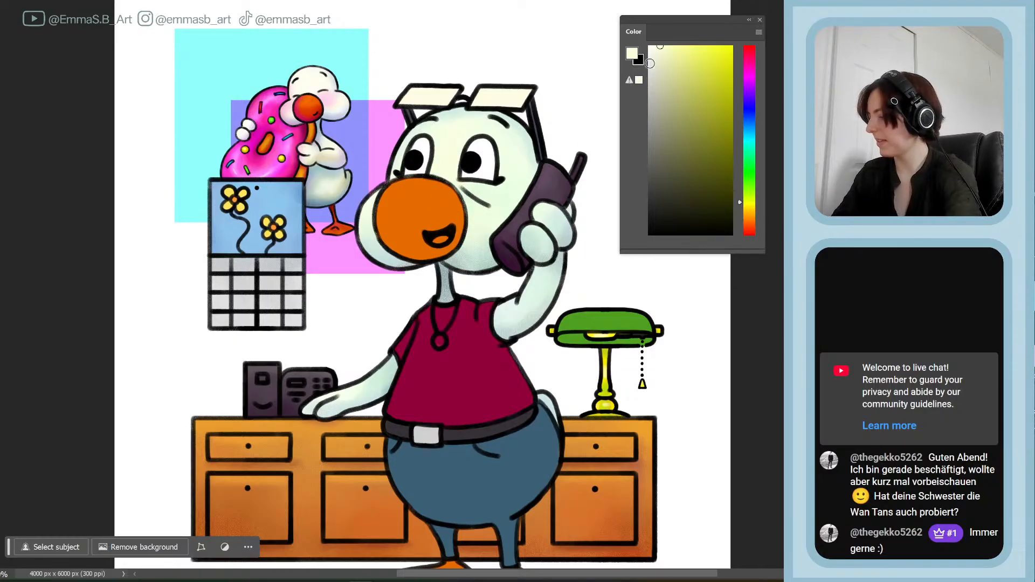
drag(650, 63, 655, 37)
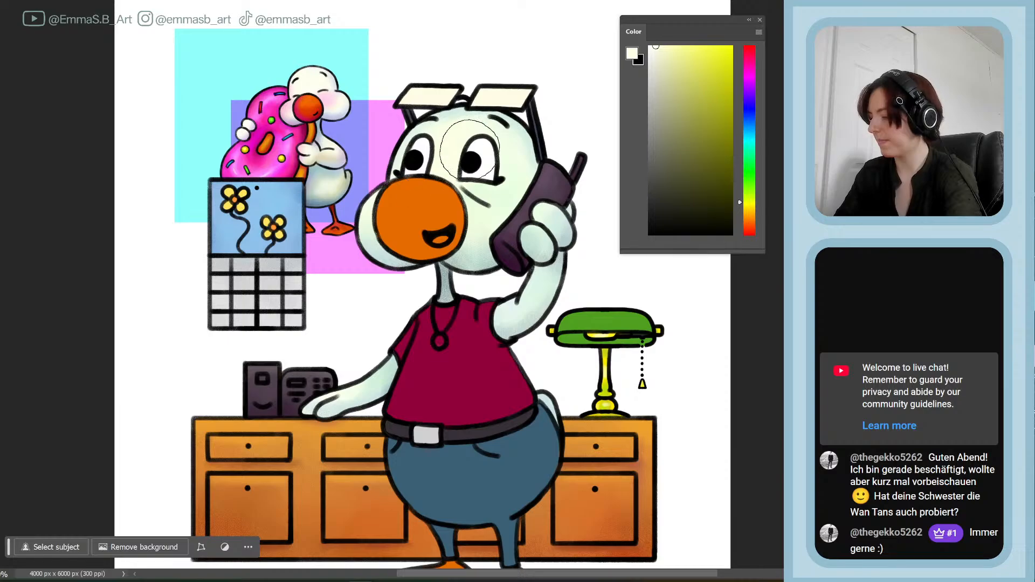
key(bracketleft)
key(bracketleft)
key(bracketleft)
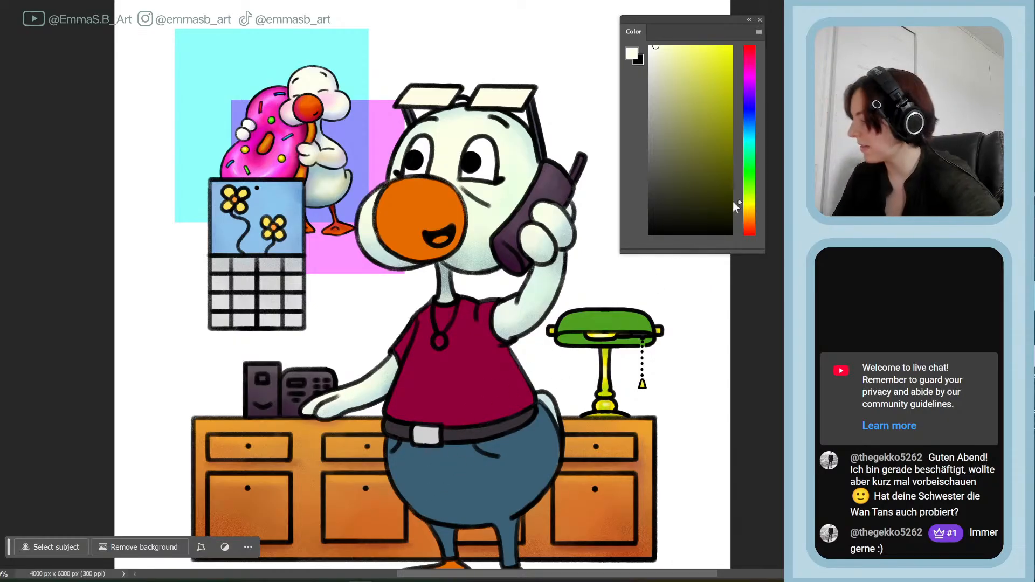
- Try a soft pink blush on the duck's cheek between the beak and the phone
drag(750, 88, 749, 70)
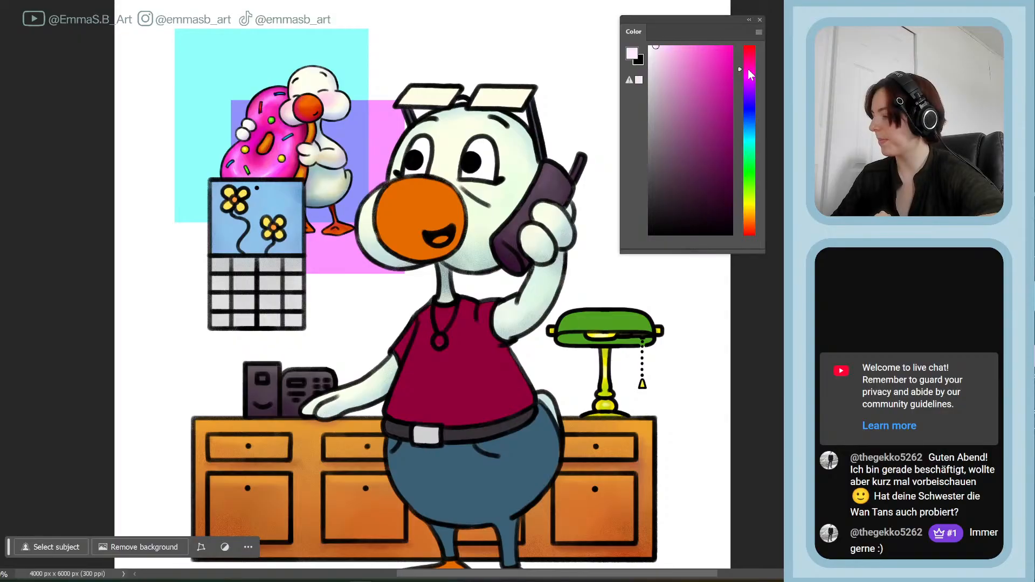
click(666, 54)
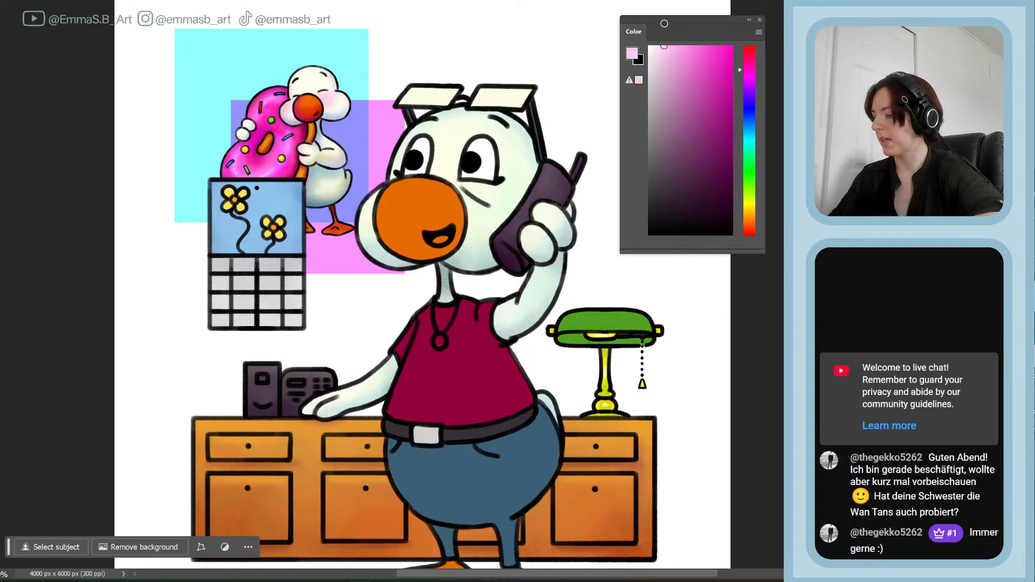
drag(748, 80, 741, 53)
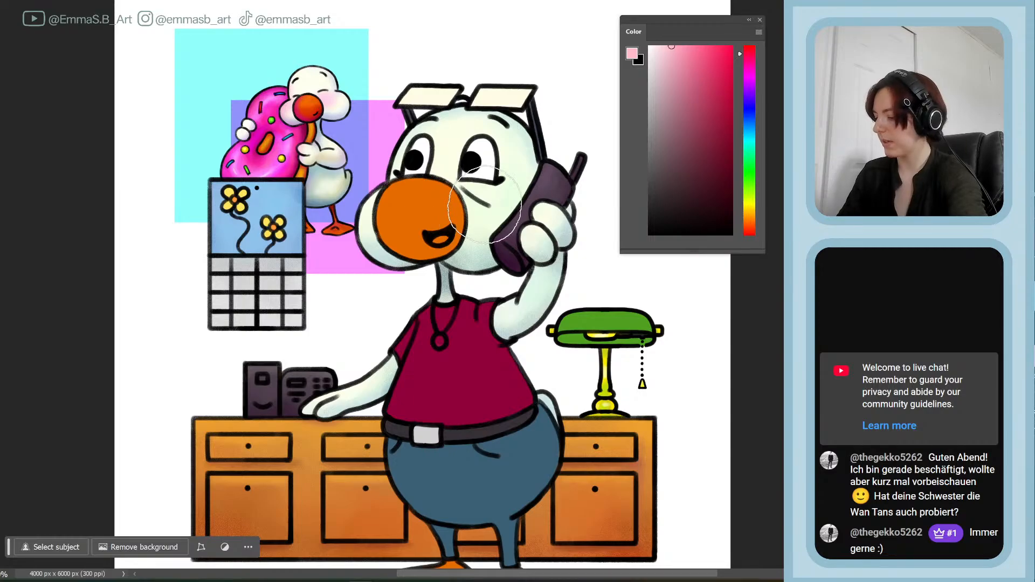
mouse_move(485, 205)
mouse_down()
mouse_move(469, 205)
mouse_move(482, 200)
mouse_up()
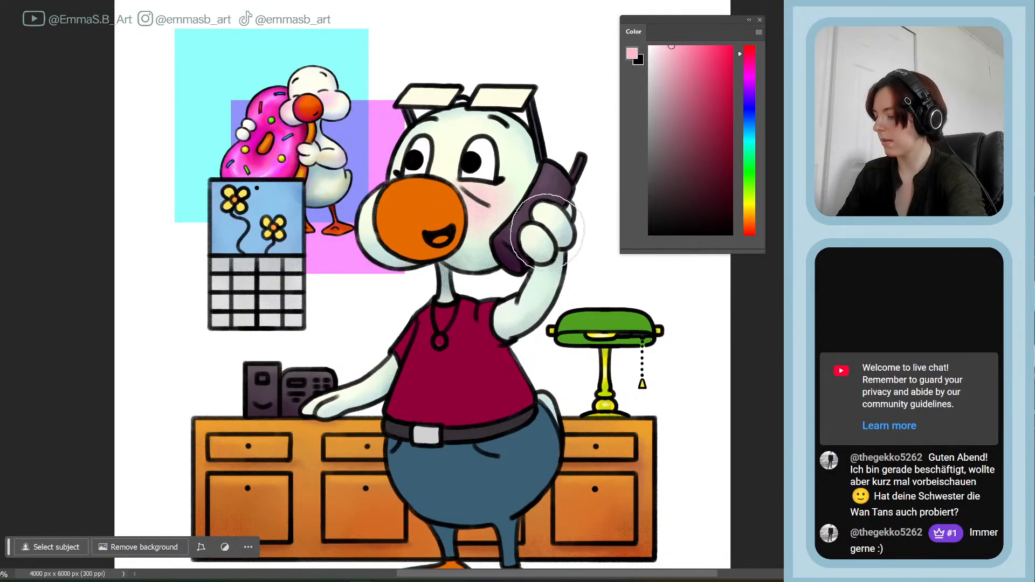
- Brush a warm, near-white cream over the duck's face and forehead, reducing the brush size for the finer highlights
click(753, 206)
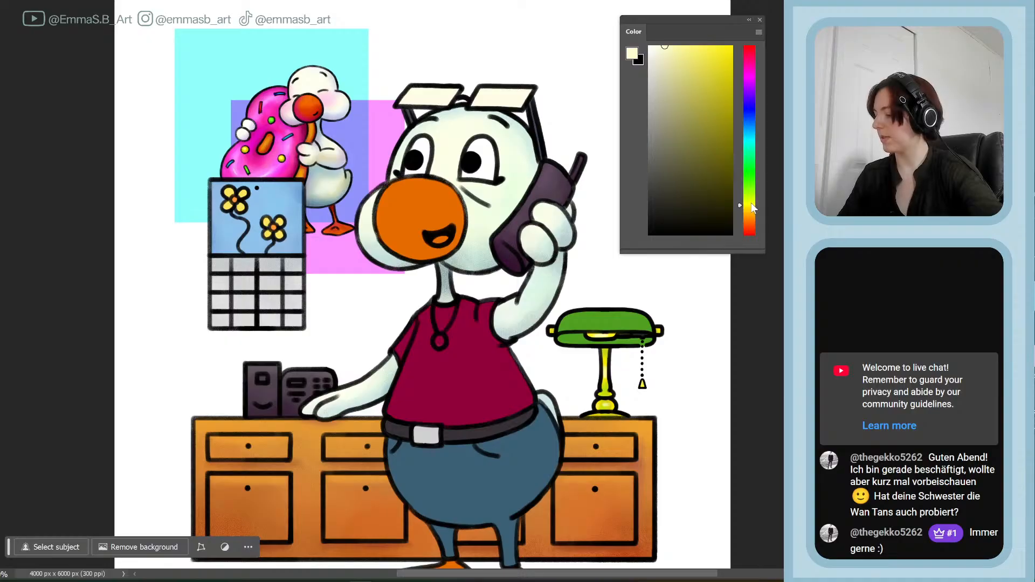
click(751, 211)
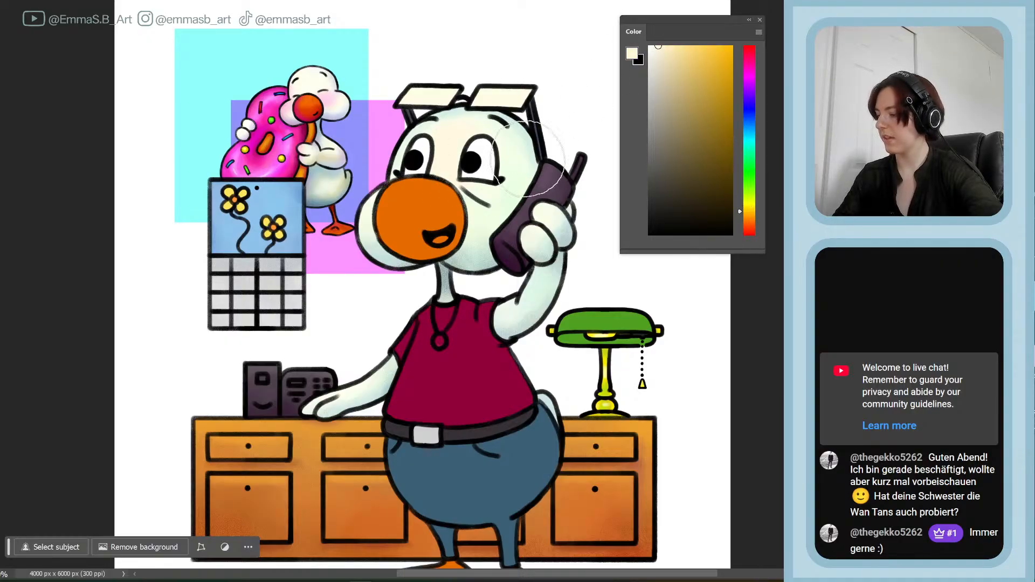
click(655, 37)
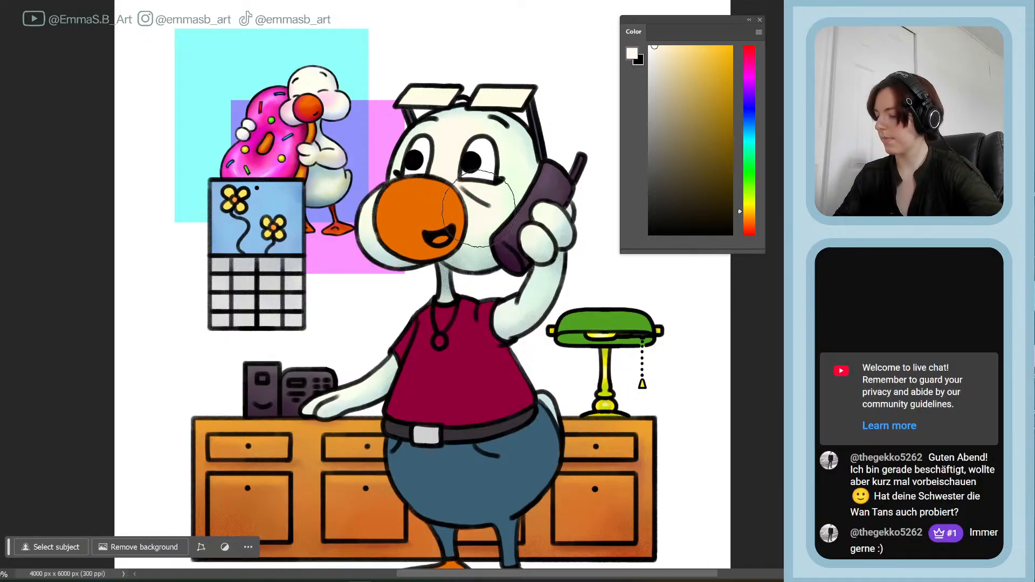
key(bracketleft)
key(bracketleft)
key(bracketleft)
key(bracketleft)
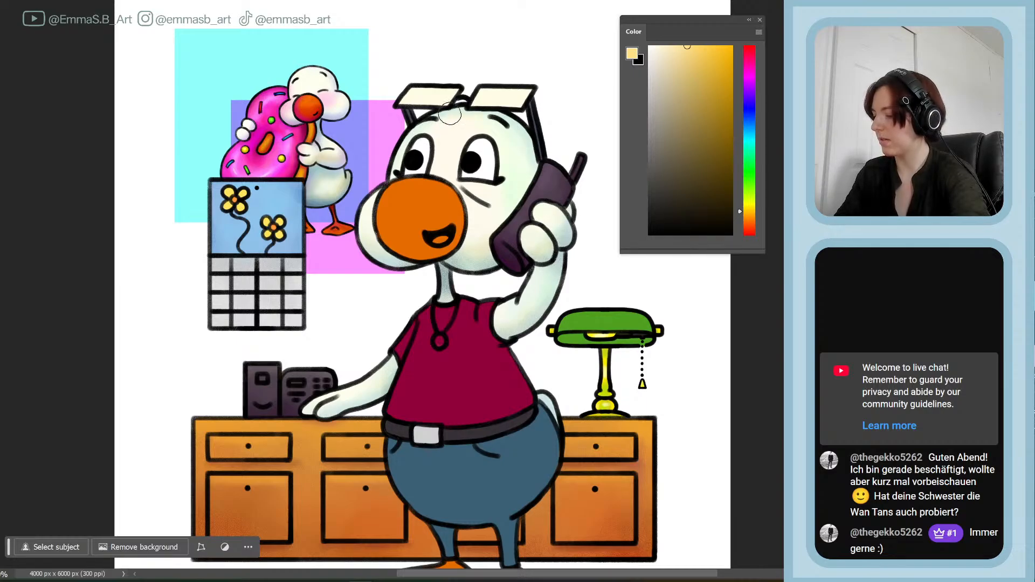
- Sample white from the blank background and brighten the duck's head with a larger brush
alt+click(556, 111)
key(bracketright)
key(bracketright)
key(bracketright)
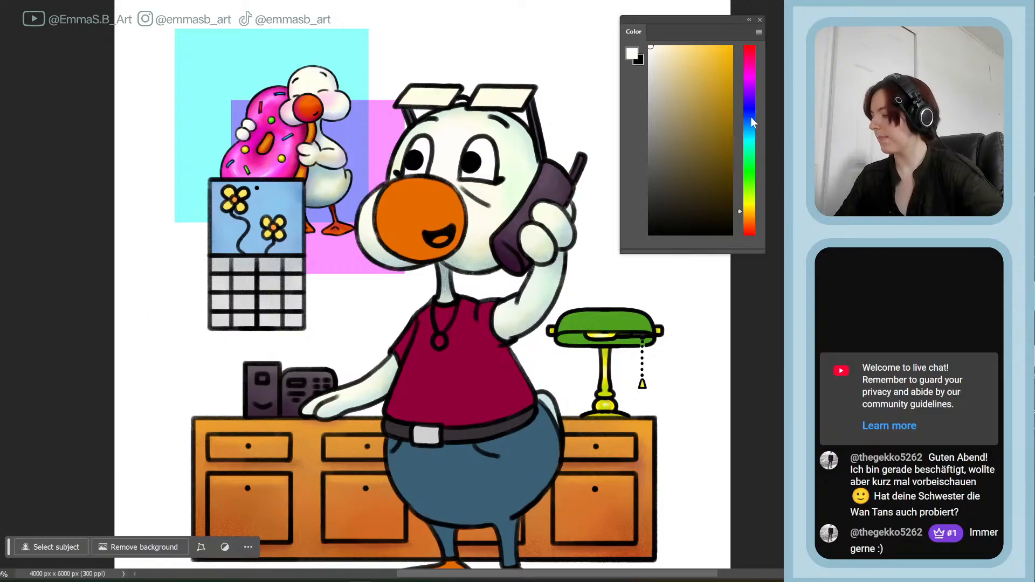
- Brush a faint, light pink blush onto the duck's cheek between the beak and the phone
drag(752, 117, 748, 76)
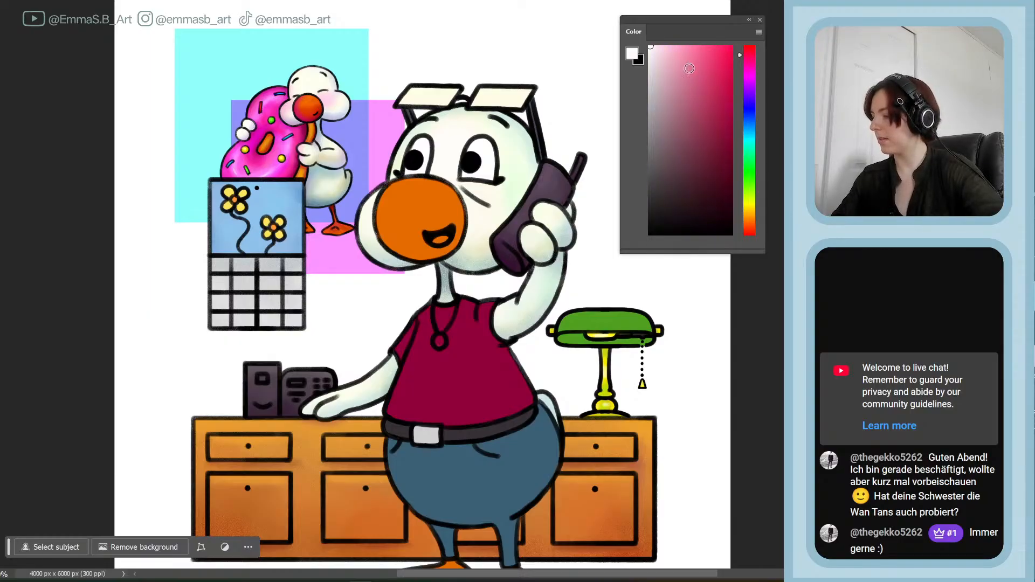
click(698, 46)
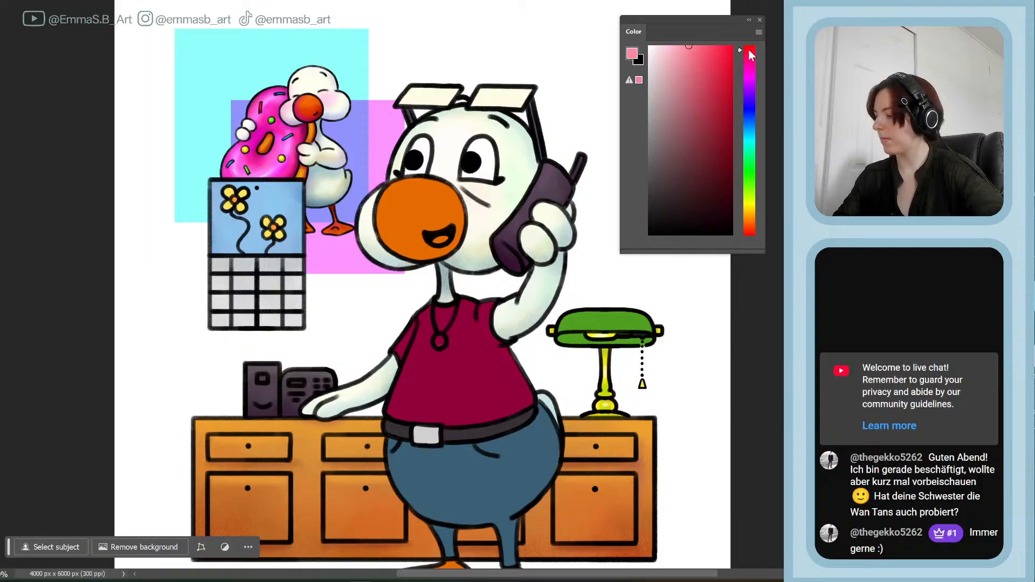
mouse_move(484, 186)
mouse_down()
mouse_move(493, 194)
mouse_move(467, 214)
mouse_up()
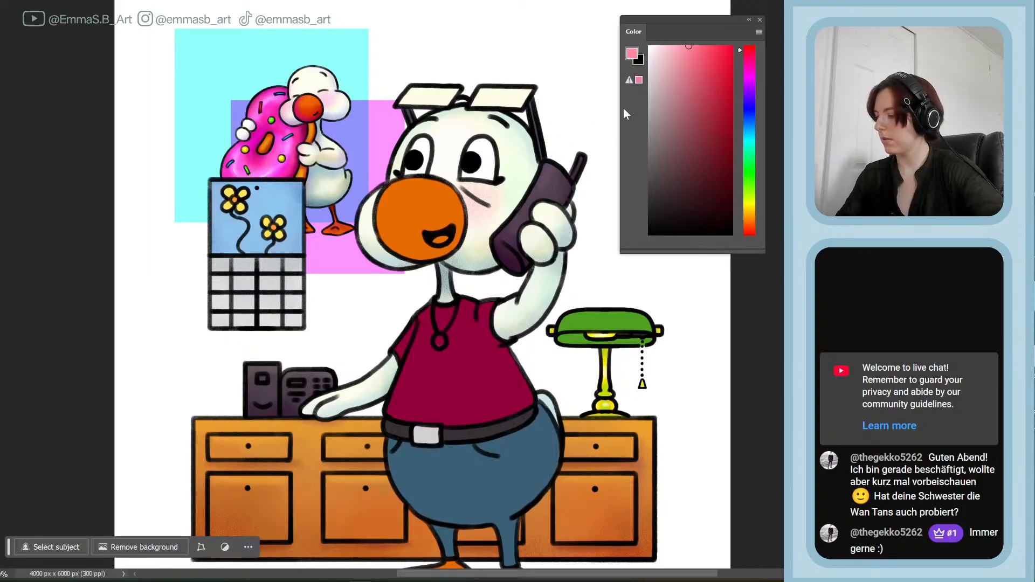
click(670, 47)
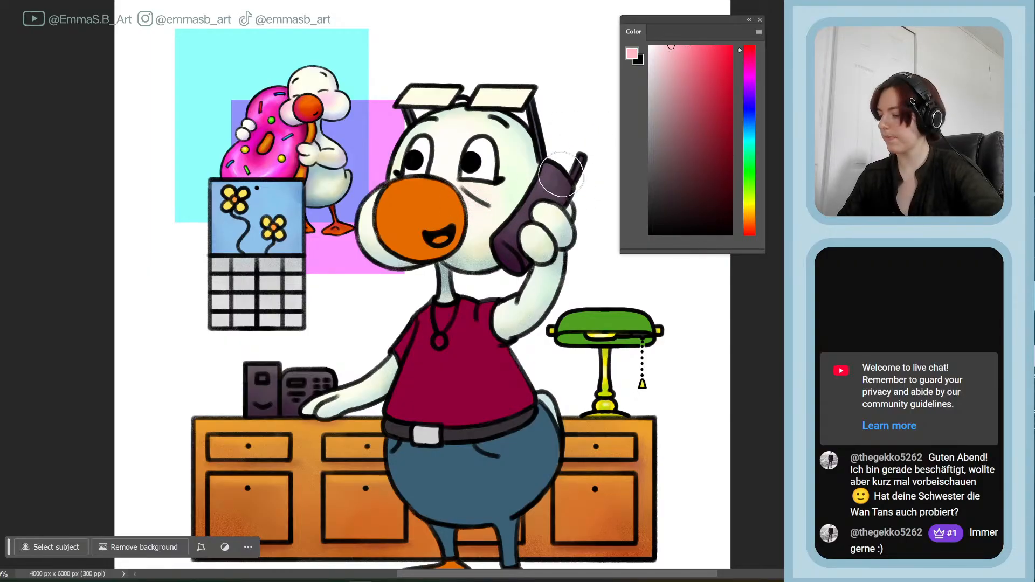
mouse_move(470, 196)
mouse_down()
mouse_move(500, 201)
mouse_move(477, 219)
mouse_move(463, 205)
mouse_move(494, 181)
mouse_move(496, 208)
mouse_up()
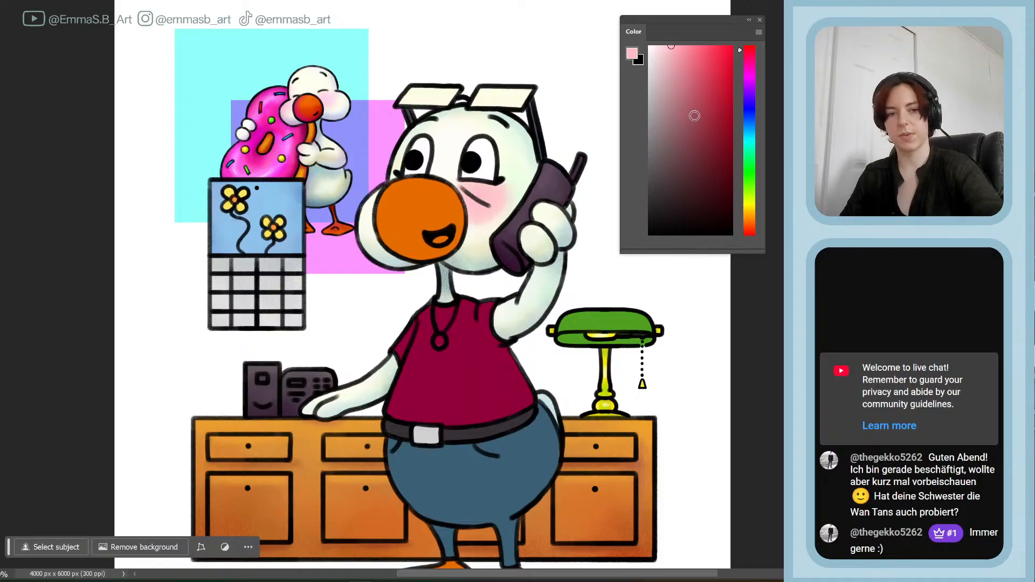
key(ctrl+z)
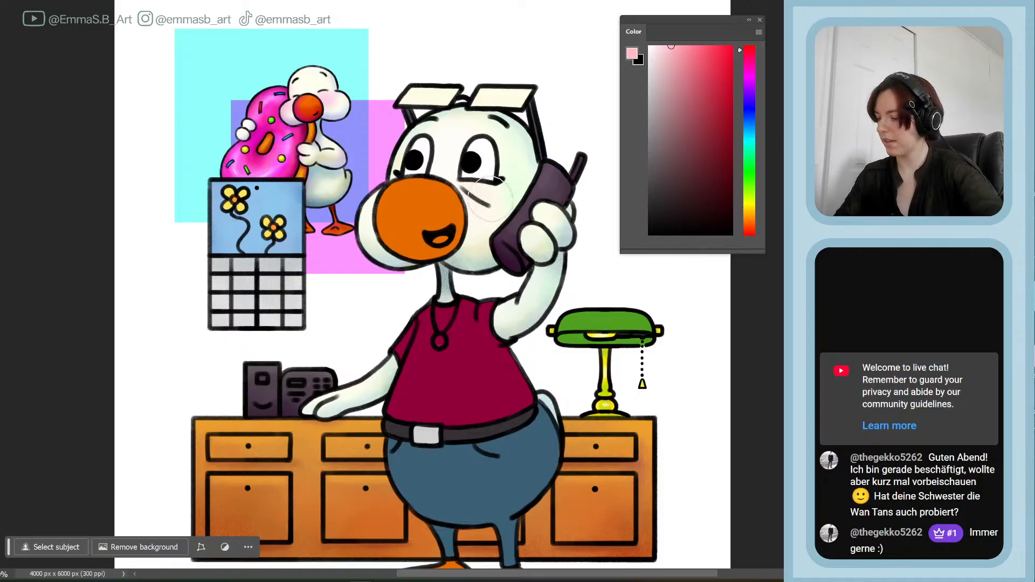
mouse_move(488, 197)
mouse_down()
mouse_move(476, 208)
mouse_move(466, 189)
mouse_up()
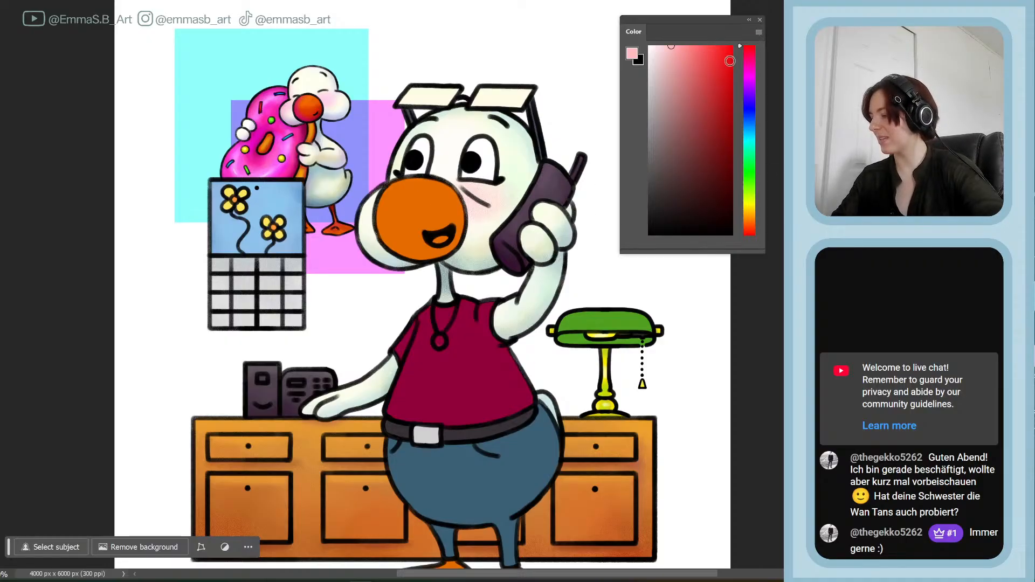
- Tint the duck's white feathers with a very pale pink and its tail with a warm cream
drag(753, 63, 755, 56)
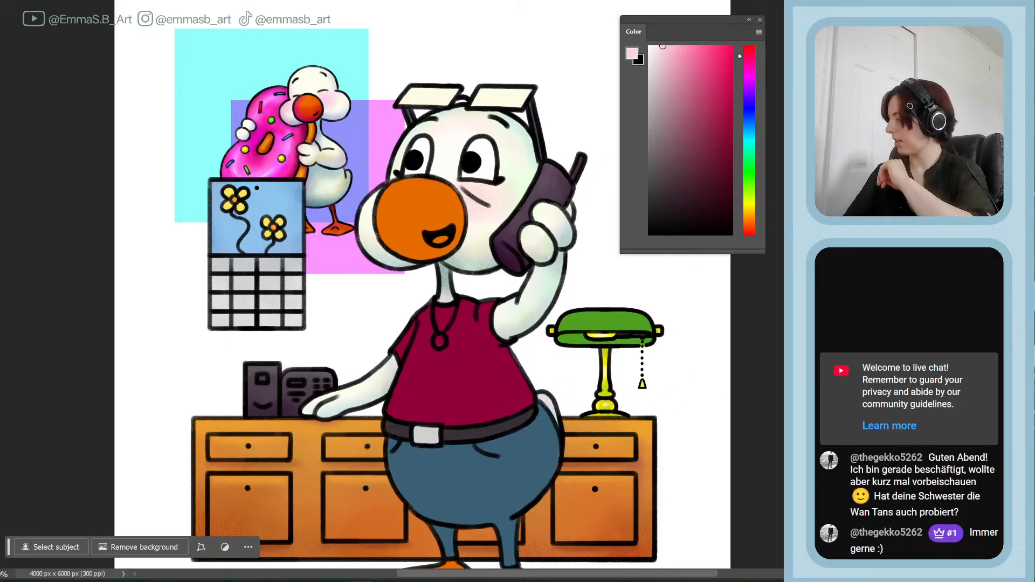
click(749, 208)
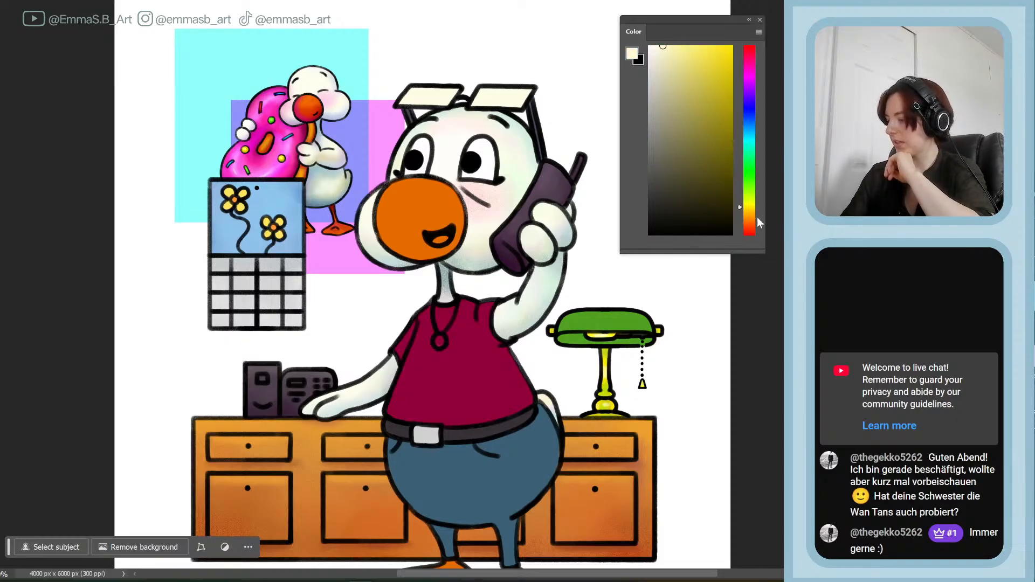
click(749, 214)
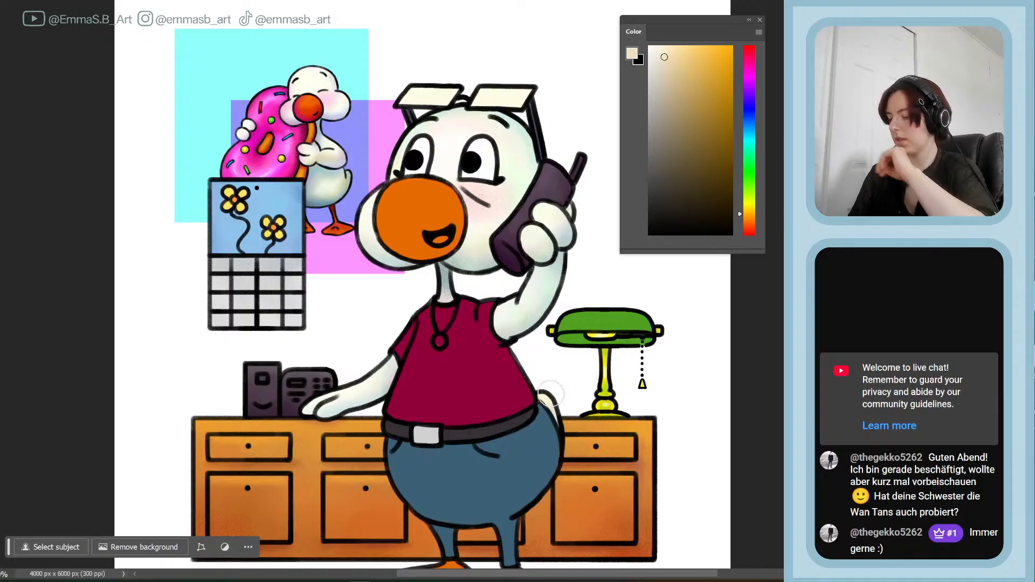
- Save the illustration and show the armchair duck with the remote in place of the phone duck
key(ctrl+0)
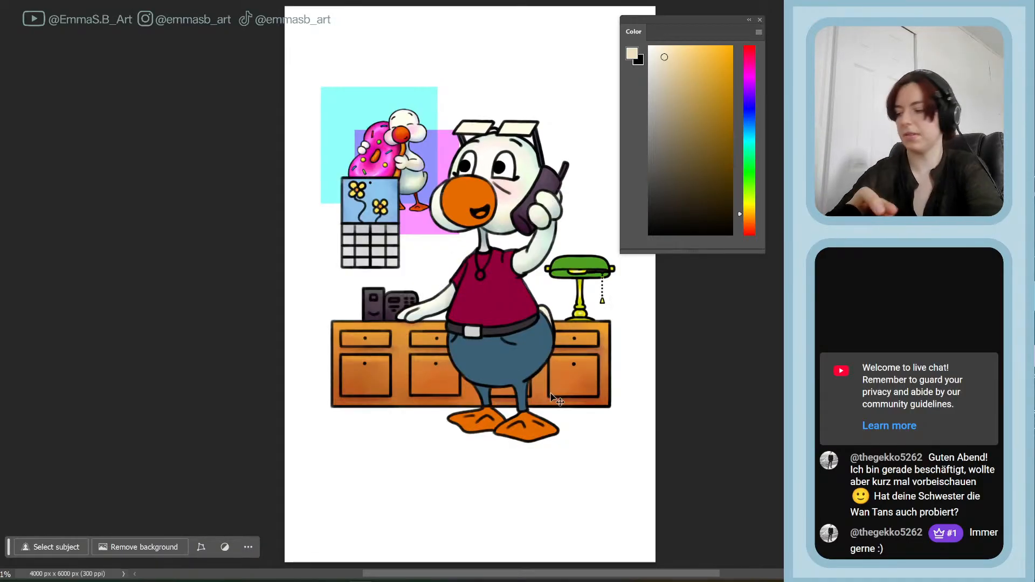
key(ctrl+s)
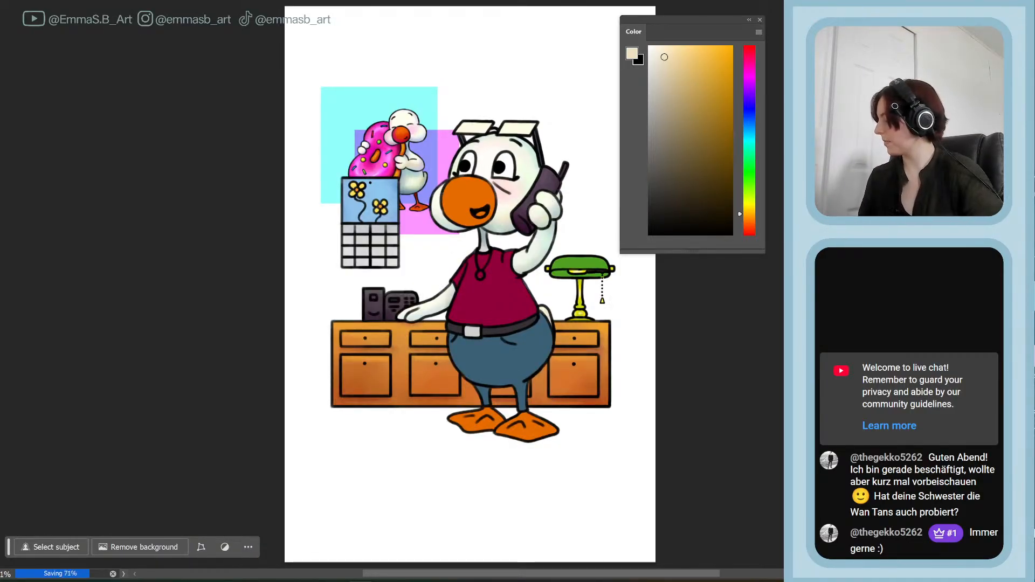
key(ctrl+z)
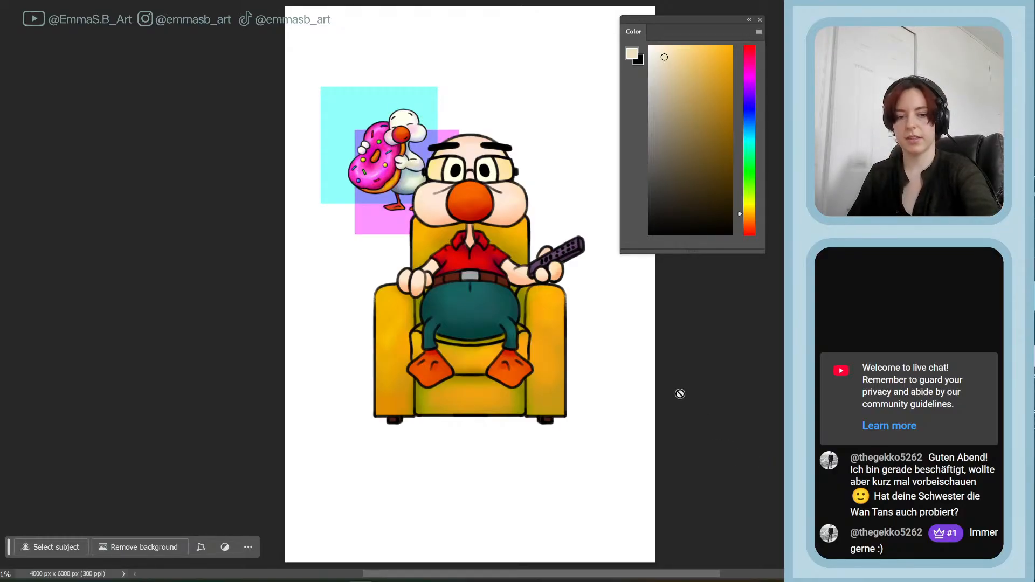
- Enlarge the donut-duck reference picture and move it up and left, clear of the armchair duck's head
key(ctrl+t)
drag(296, 160, 269, 160)
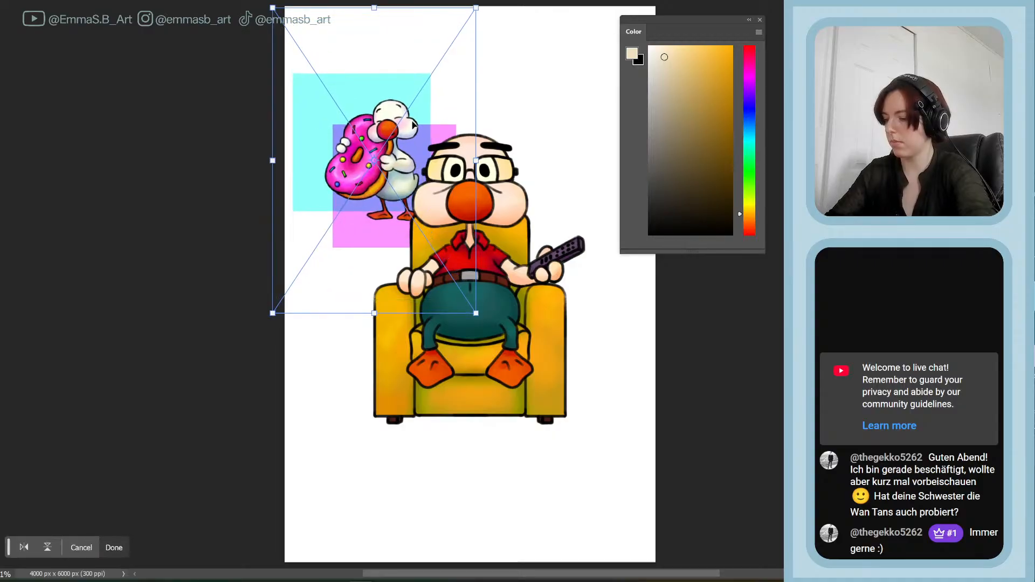
drag(416, 129, 397, 95)
key(Return)
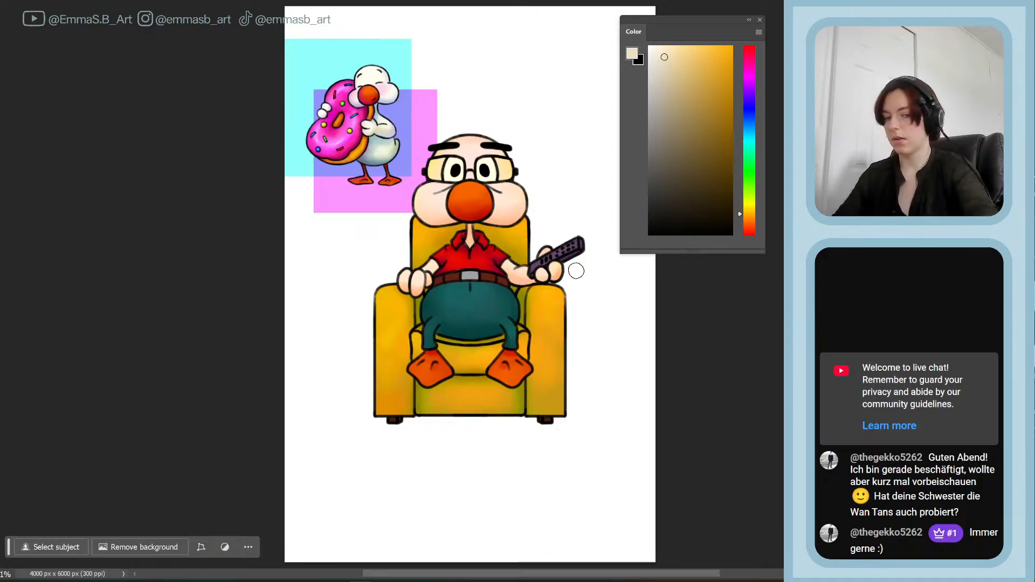
- Sample near-white from the reference duck's head and fill the armchair duck's face, neck, arms and hands with it
click(372, 72)
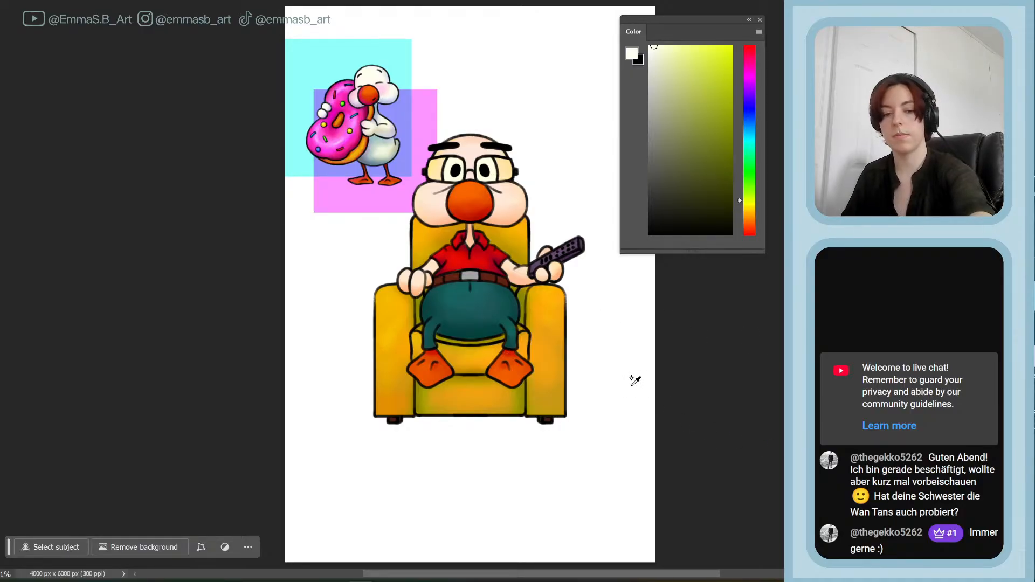
key(alt+BackSpace)
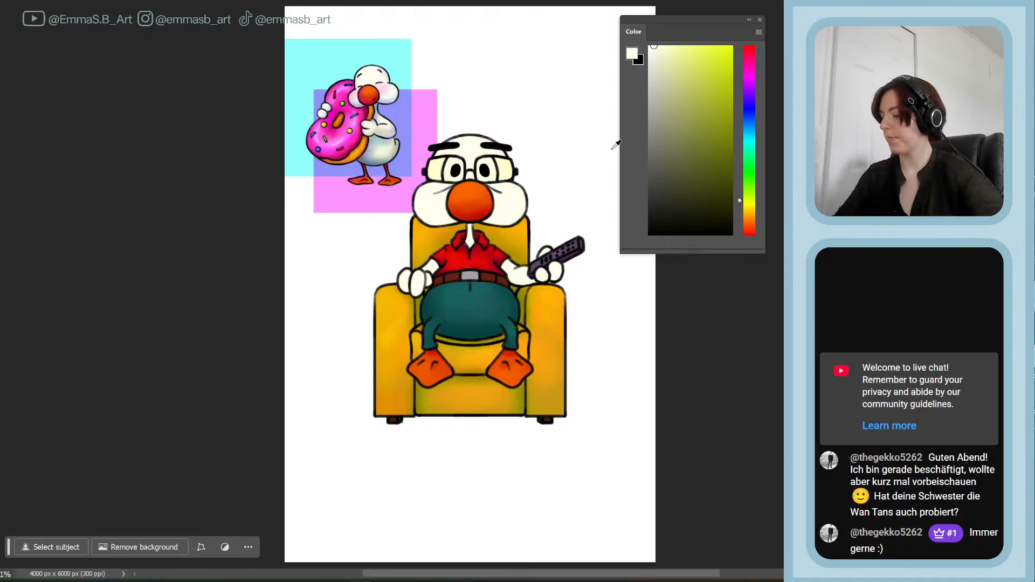
- Shade the underside of the armchair duck's cheeks and its neck with a muted light cyan, using a larger brush
key(ctrl+plus)
key(ctrl+plus)
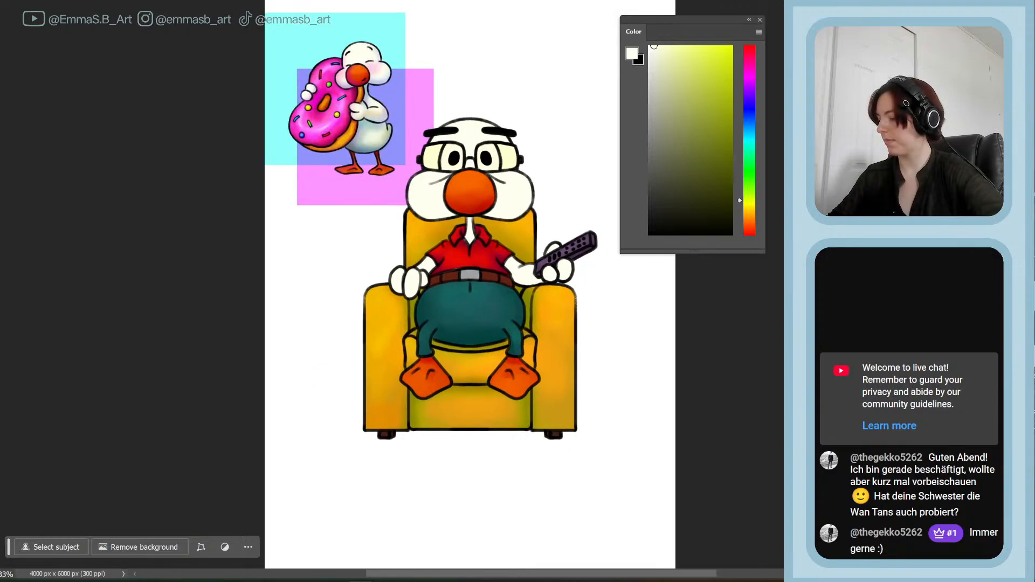
scroll(516, 256, up, 2)
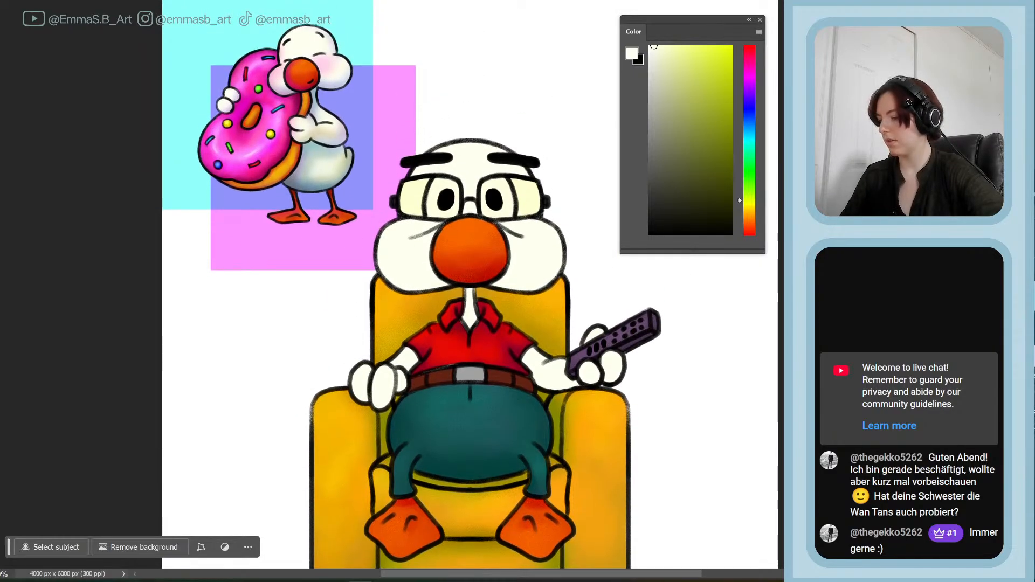
scroll(516, 256, down, 2)
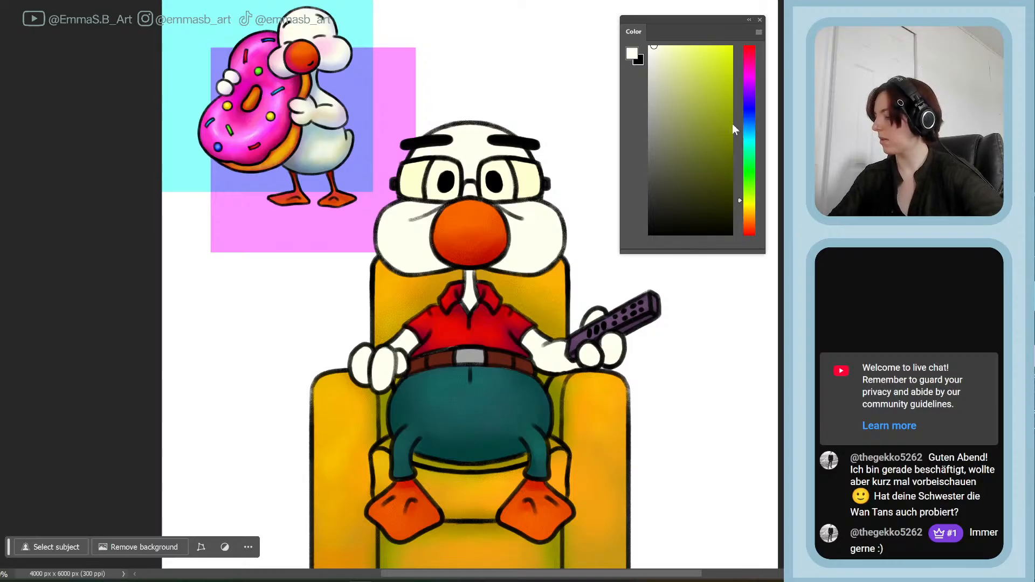
click(755, 142)
drag(756, 141, 756, 136)
click(670, 108)
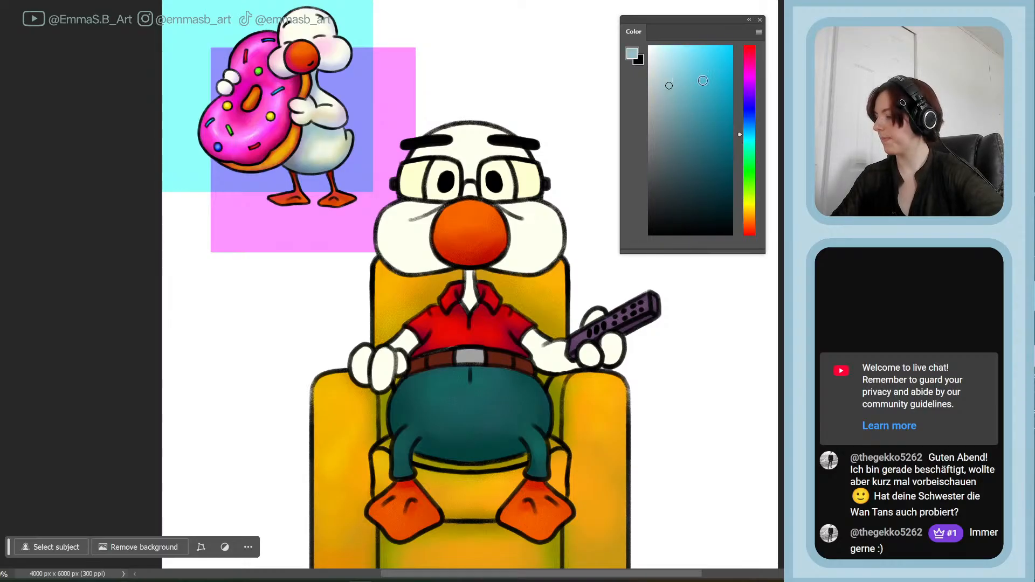
click(752, 138)
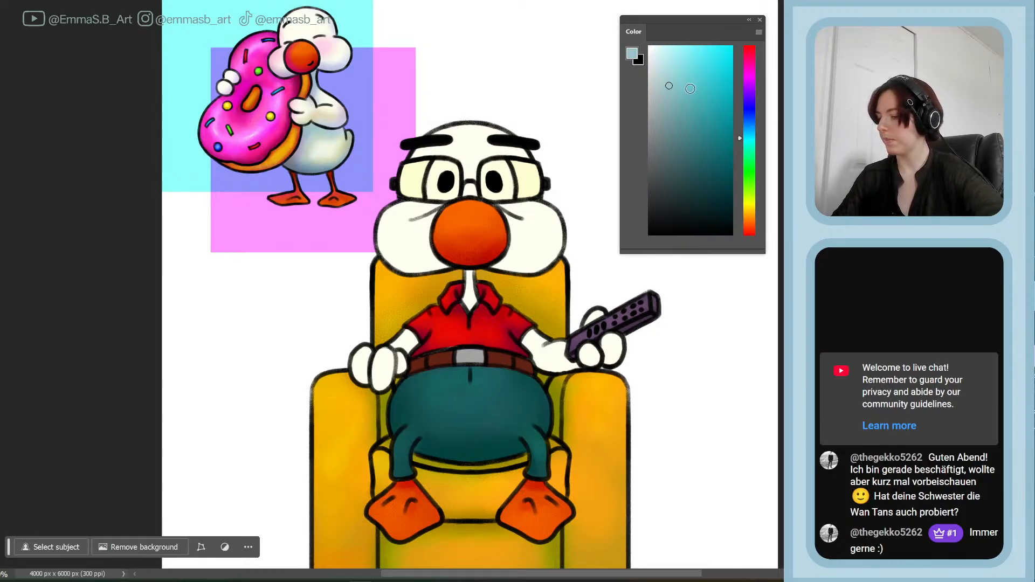
drag(678, 94, 679, 96)
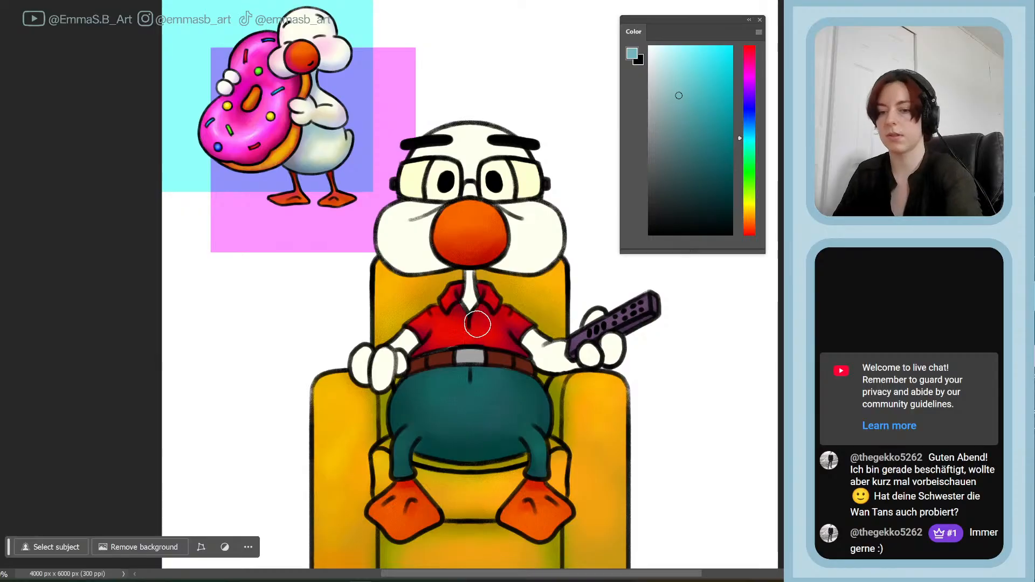
key(bracketright)
key(bracketright)
key(bracketright)
key(bracketright)
key(bracketright)
mouse_move(392, 267)
mouse_down()
mouse_move(452, 250)
mouse_move(494, 277)
mouse_move(487, 284)
mouse_move(499, 273)
mouse_move(543, 289)
mouse_move(496, 273)
mouse_move(573, 253)
mouse_move(527, 293)
mouse_move(556, 282)
mouse_up()
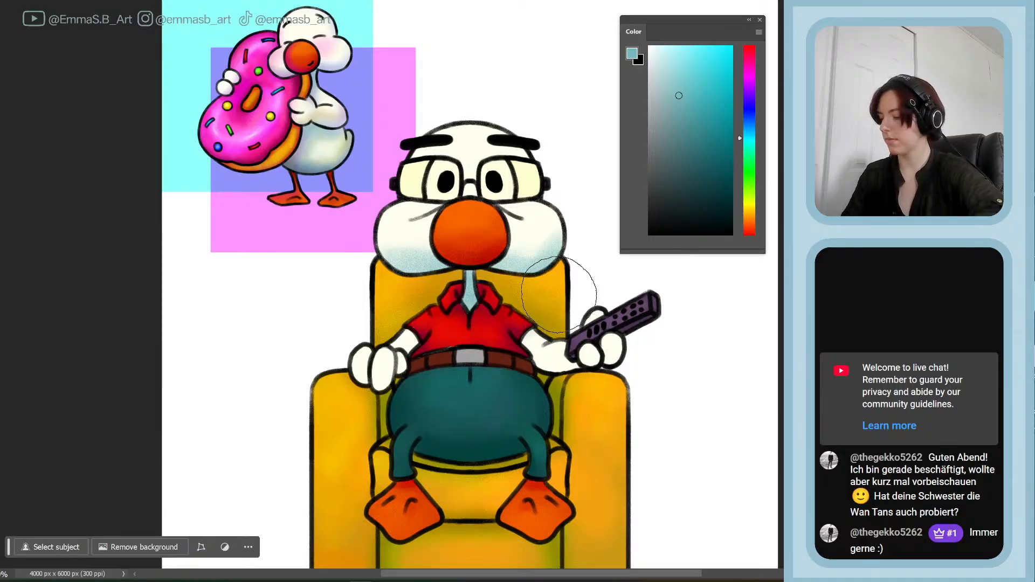
- Shade the armchair duck's arms, hands and head edges in the same muted cyan with a smaller brush
key([)
key([)
key([)
key([)
key([)
key([)
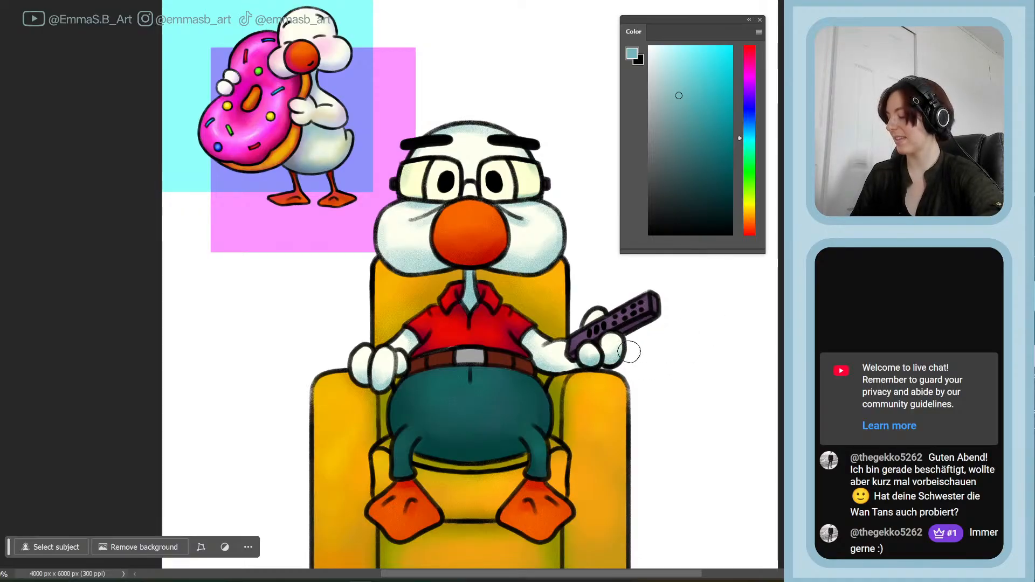
- Blend pale mint-green tints softly over the armchair duck's cheeks and head
drag(754, 137, 749, 150)
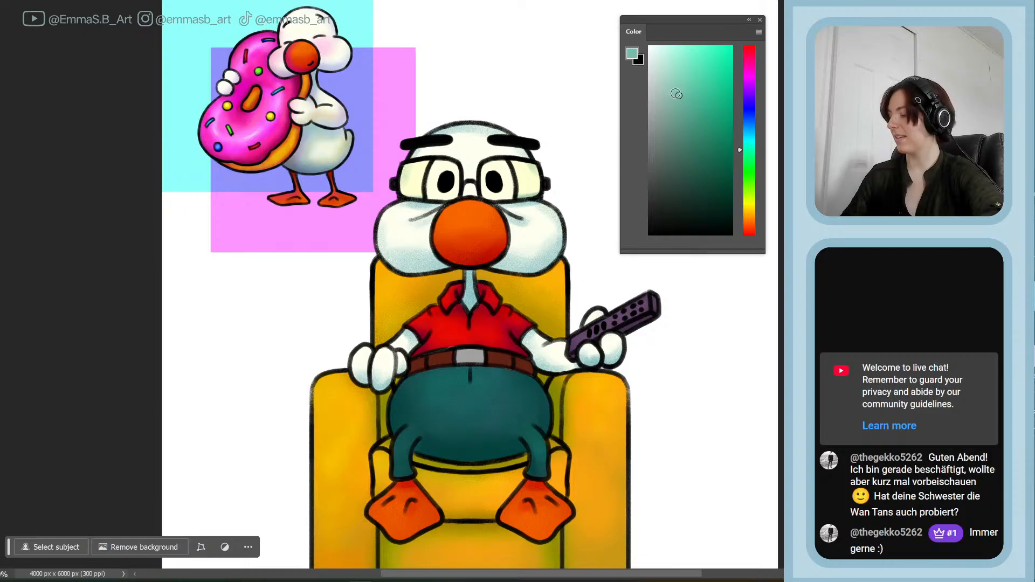
click(672, 72)
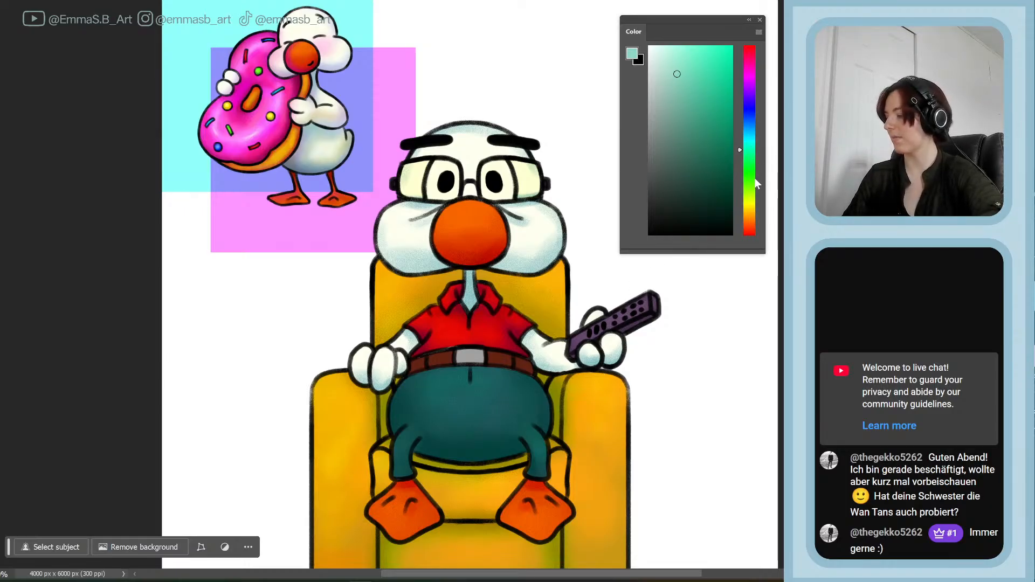
click(679, 57)
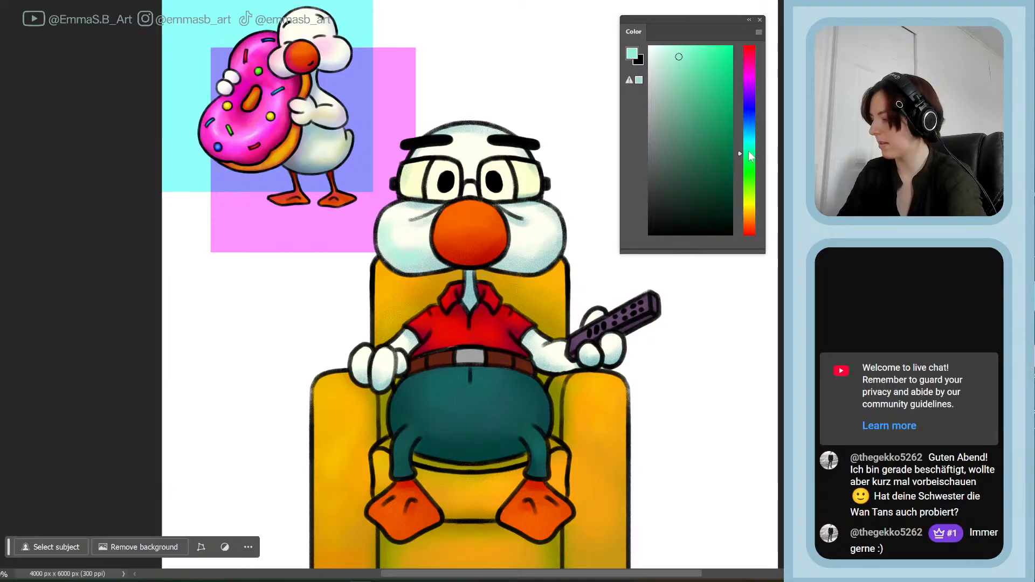
click(749, 153)
key(v)
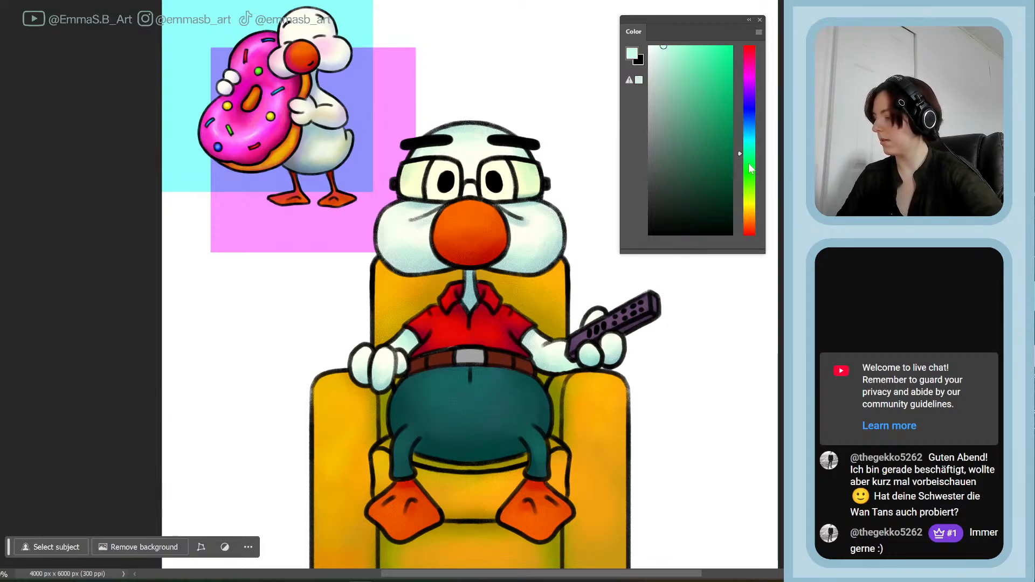
- Blend a pale cream-yellow tint softly over the armchair duck's cheeks and forehead with an enlarged brush
click(749, 164)
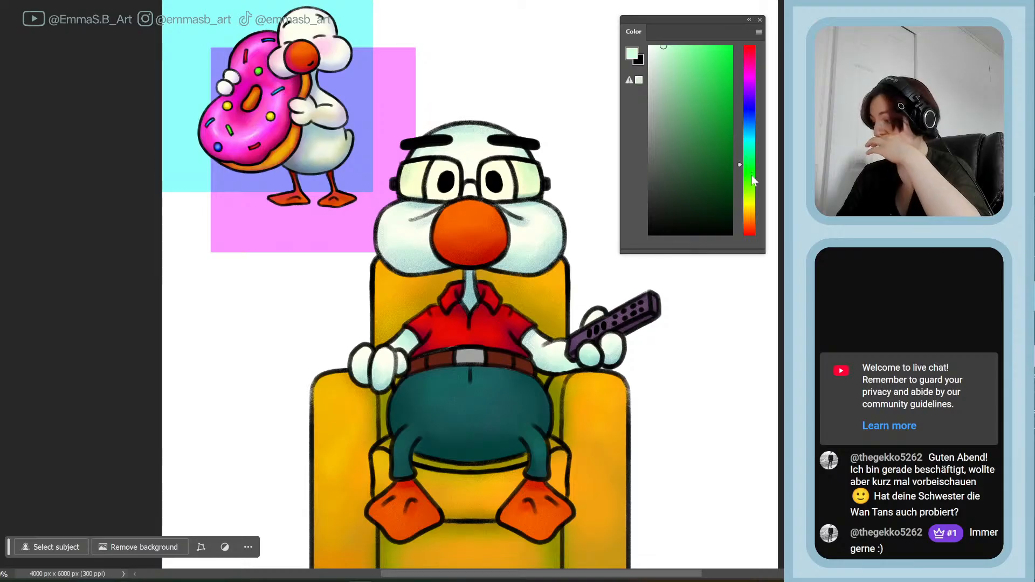
click(752, 201)
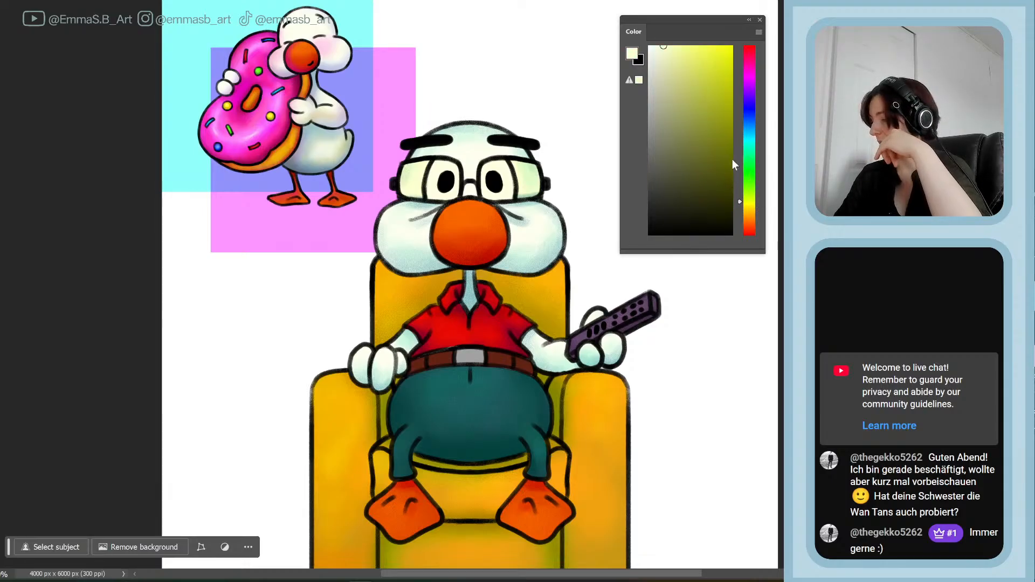
drag(670, 67, 661, 21)
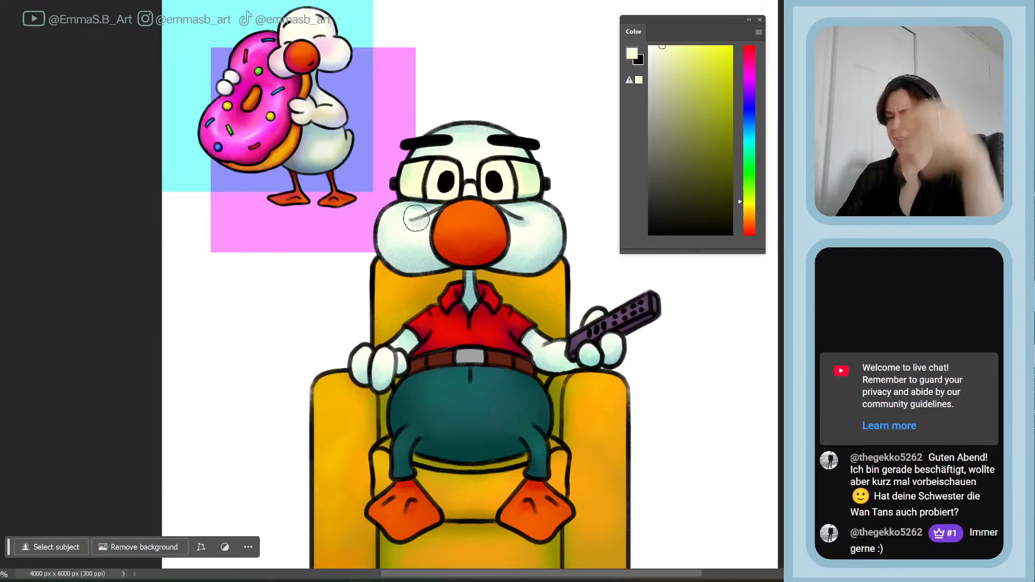
key(bracketright)
key(bracketright)
key(bracketright)
key(bracketright)
key(bracketright)
key(bracketright)
key(bracketright)
key(bracketright)
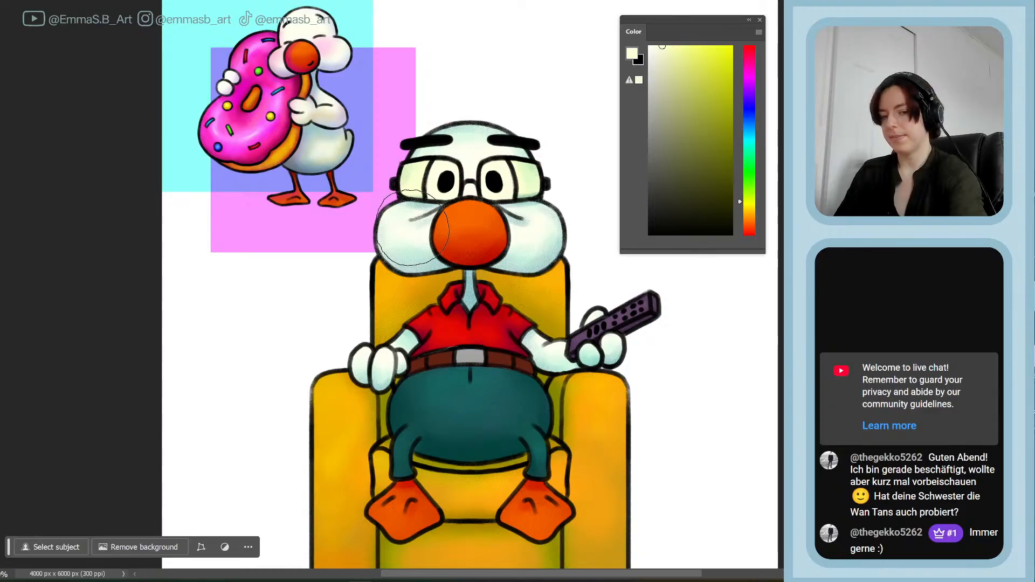
key(bracketleft)
key(bracketleft)
drag(414, 232, 408, 224)
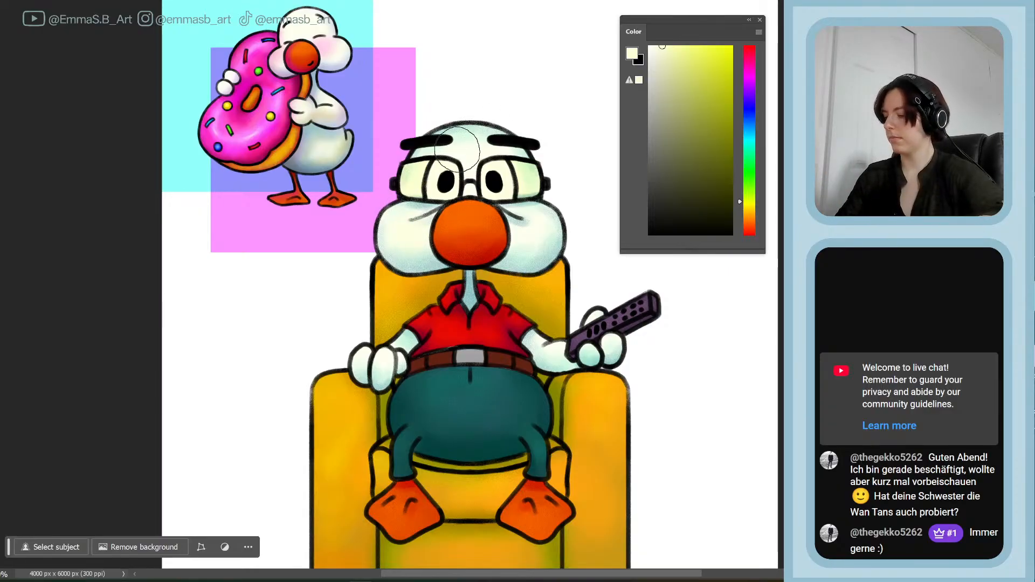
mouse_move(458, 150)
mouse_down()
mouse_move(467, 135)
mouse_move(456, 149)
mouse_up()
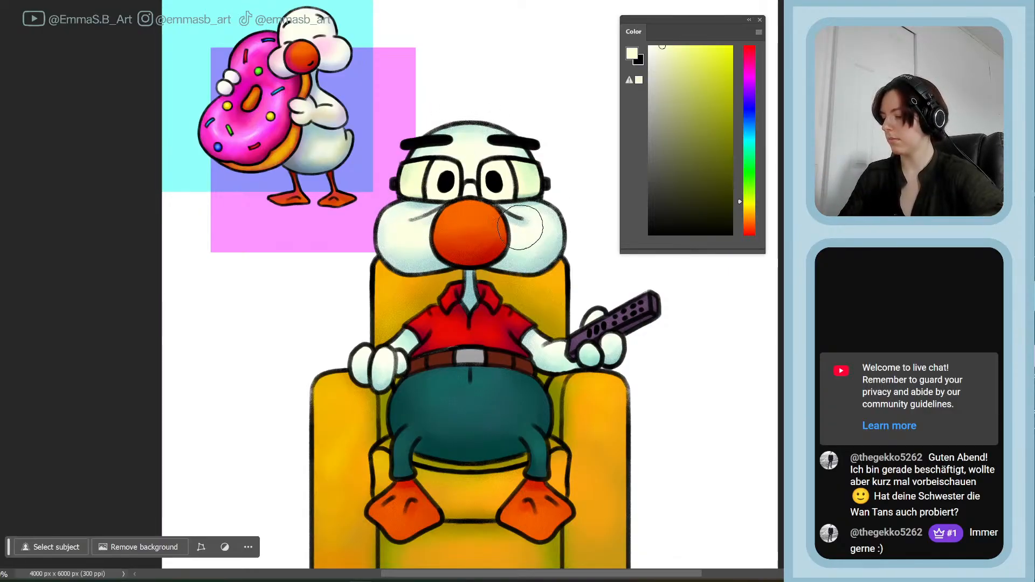
drag(520, 228, 516, 222)
drag(410, 226, 419, 236)
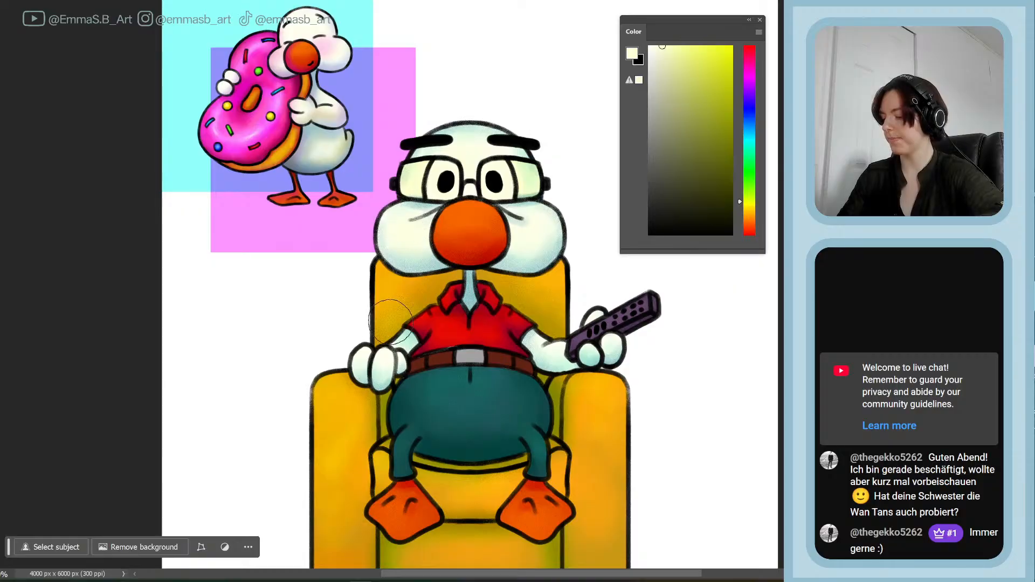
- Blend the same pale cream tint over the armchair duck's arms and hands with a smaller brush
key(bracketleft)
key(bracketleft)
key(bracketleft)
mouse_move(382, 365)
mouse_down()
mouse_move(358, 340)
mouse_move(363, 365)
mouse_move(401, 355)
mouse_up()
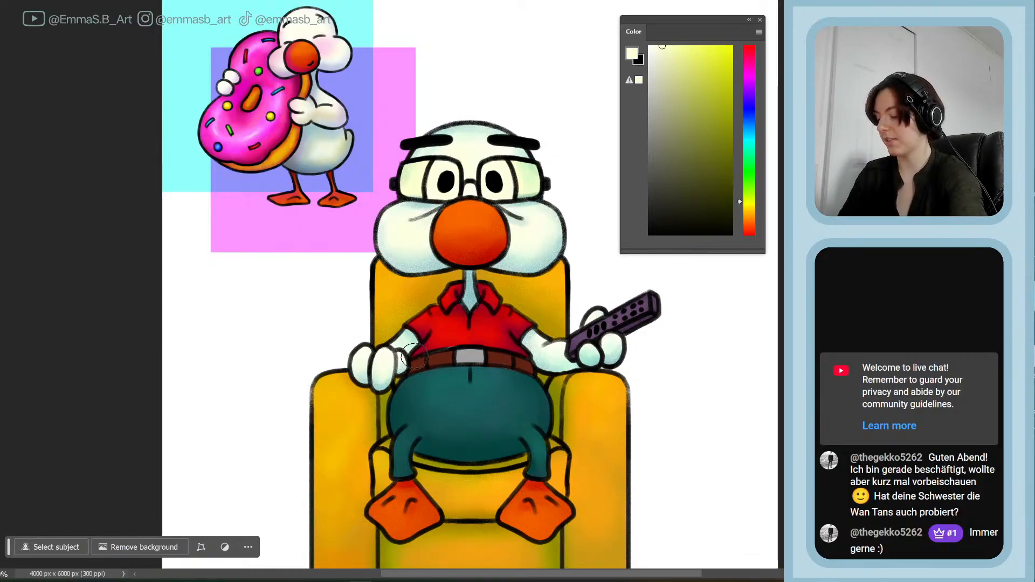
drag(562, 362, 545, 332)
key(bracketleft)
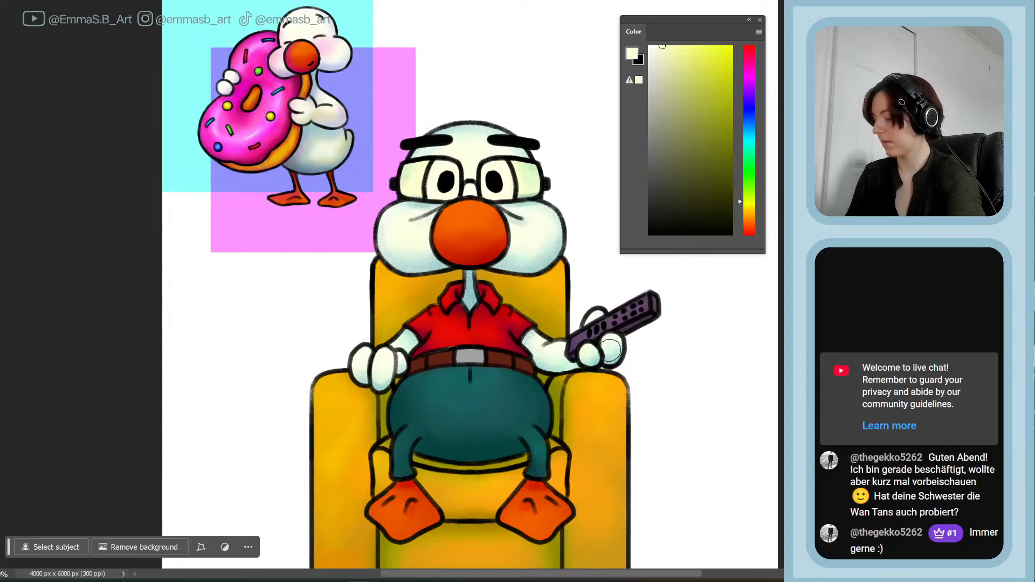
mouse_move(610, 351)
mouse_down()
mouse_move(622, 338)
mouse_move(607, 314)
mouse_move(615, 344)
mouse_move(589, 348)
mouse_up()
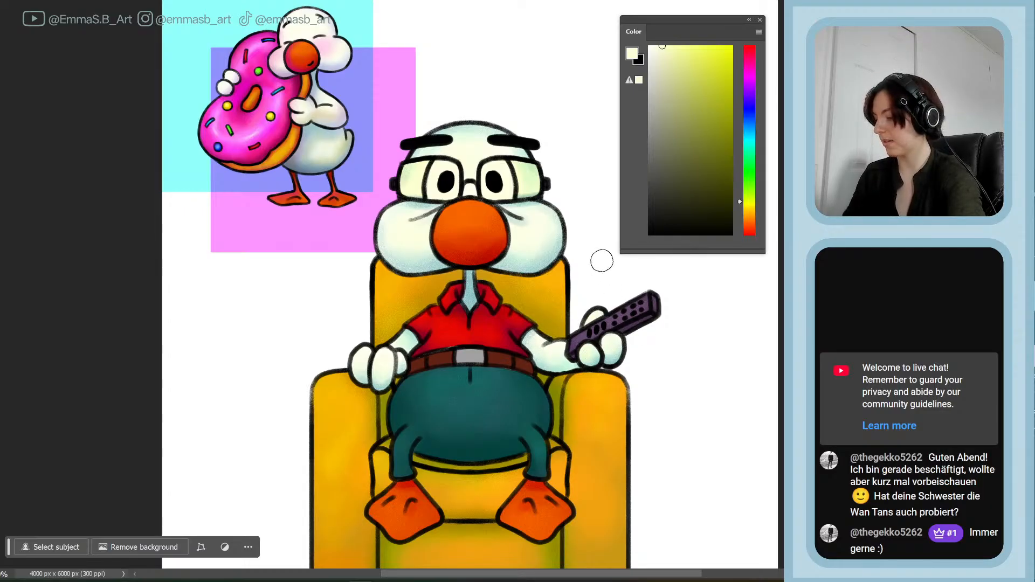
- Enlarge the brush and add more pale cream tint to the armchair duck's cheek beside the remote and its forehead
key(bracketright)
key(bracketright)
key(bracketright)
mouse_move(552, 236)
mouse_down()
mouse_move(528, 254)
mouse_move(538, 248)
mouse_up()
drag(434, 160, 484, 161)
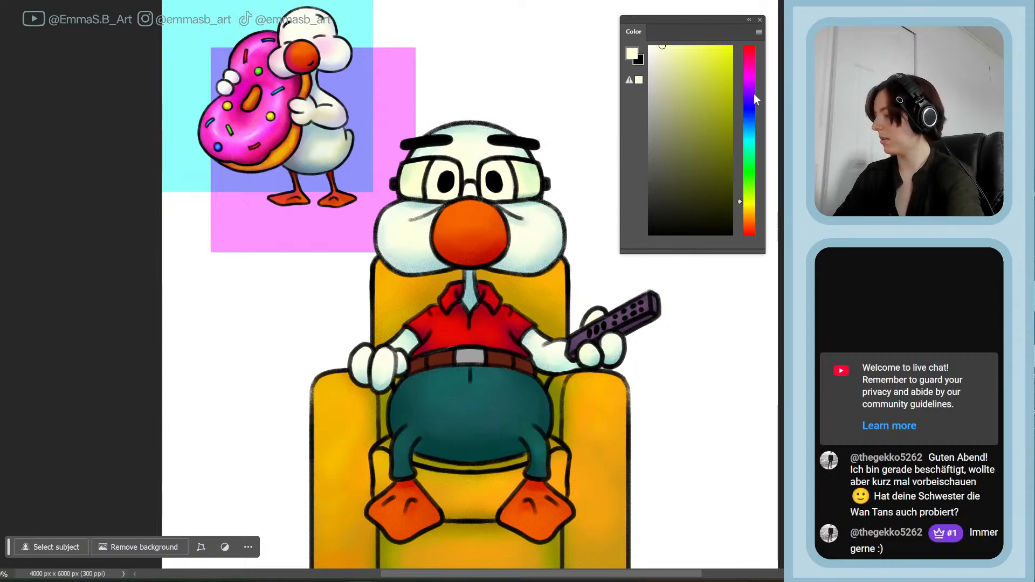
click(750, 57)
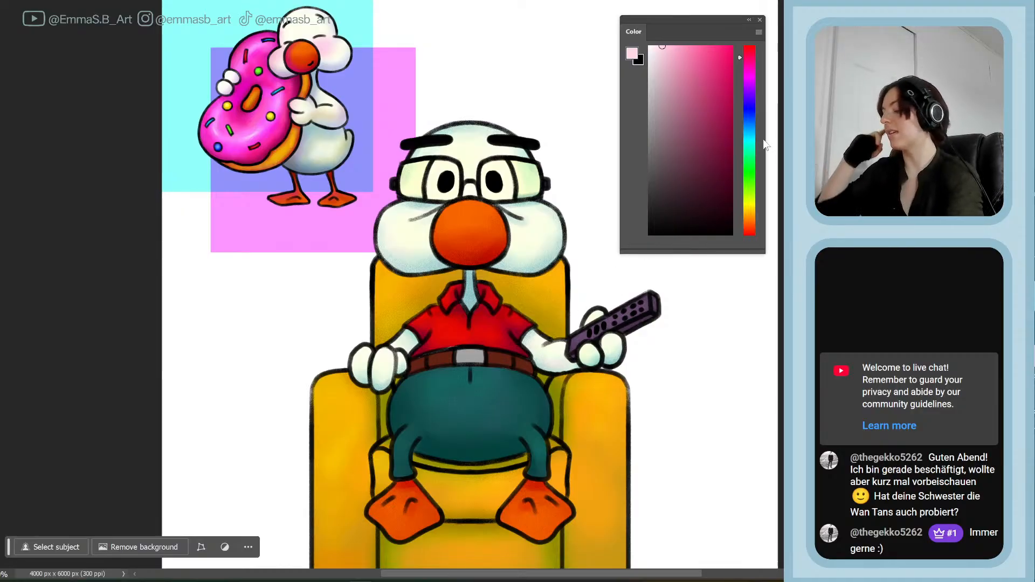
click(751, 209)
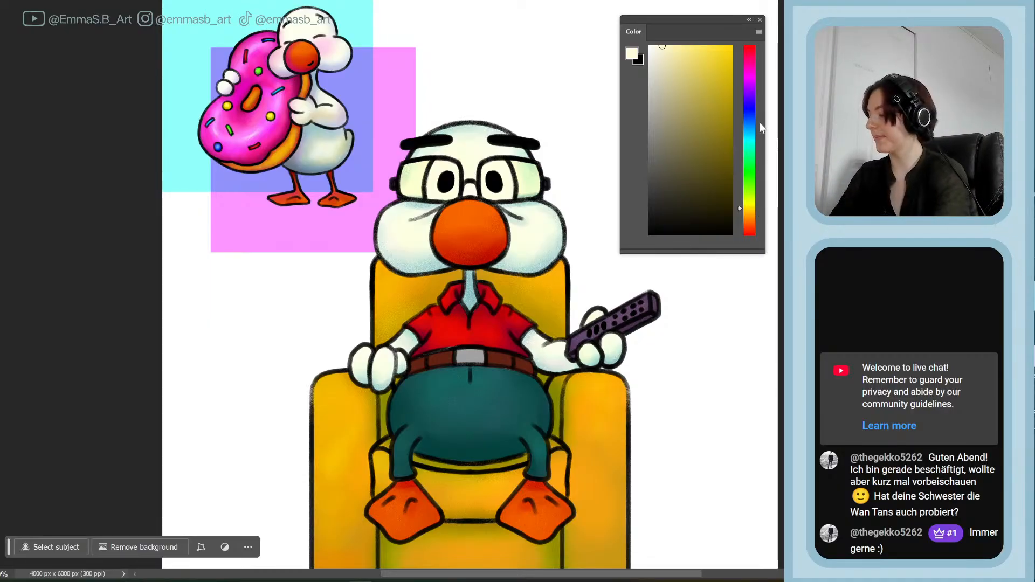
drag(753, 207, 753, 207)
drag(662, 49, 659, 24)
click(684, 47)
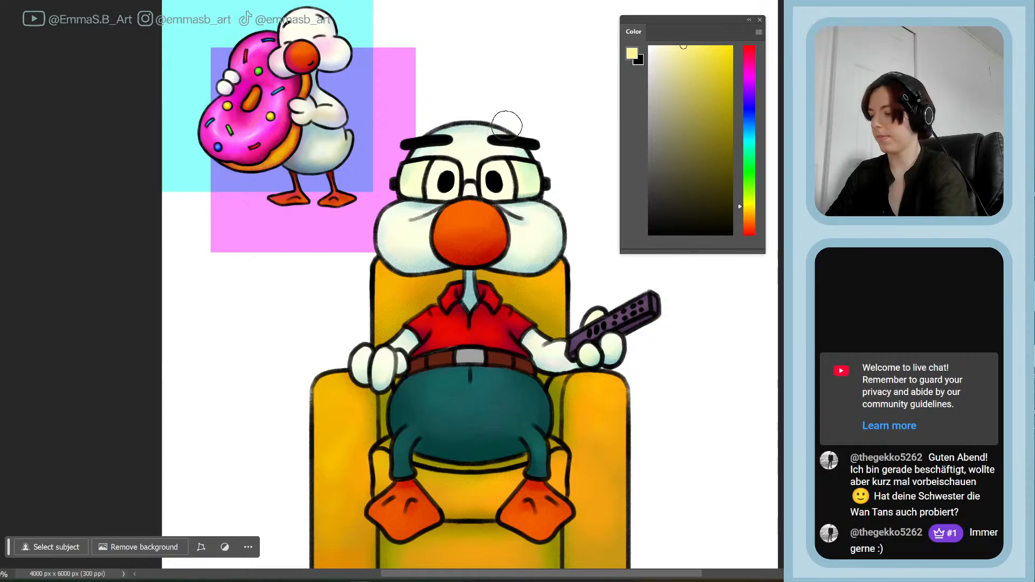
drag(705, 51, 658, 38)
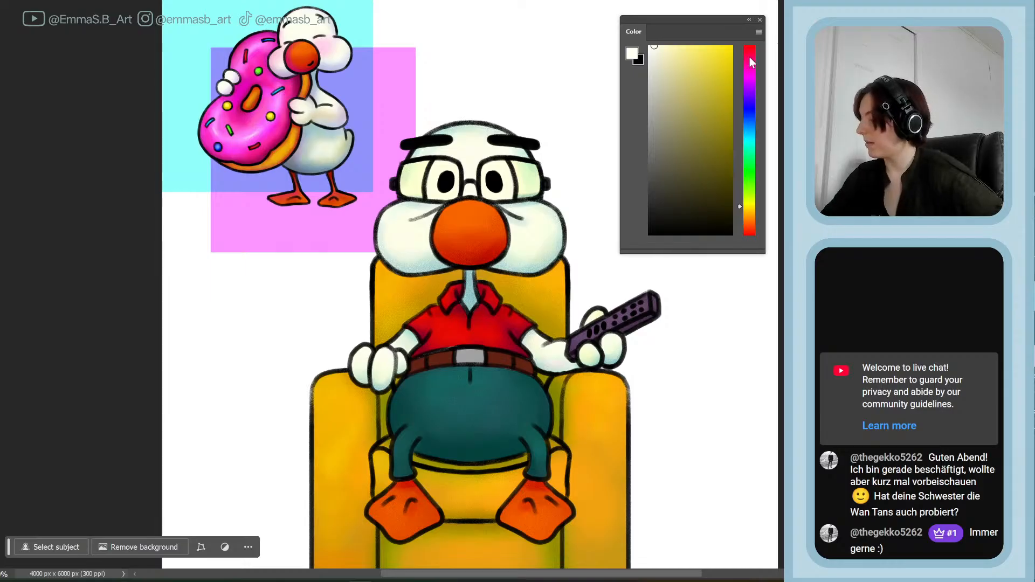
- Blend a soft light-pink blush onto the armchair duck's cheeks beside the beak and save the document
click(751, 55)
click(663, 53)
click(676, 46)
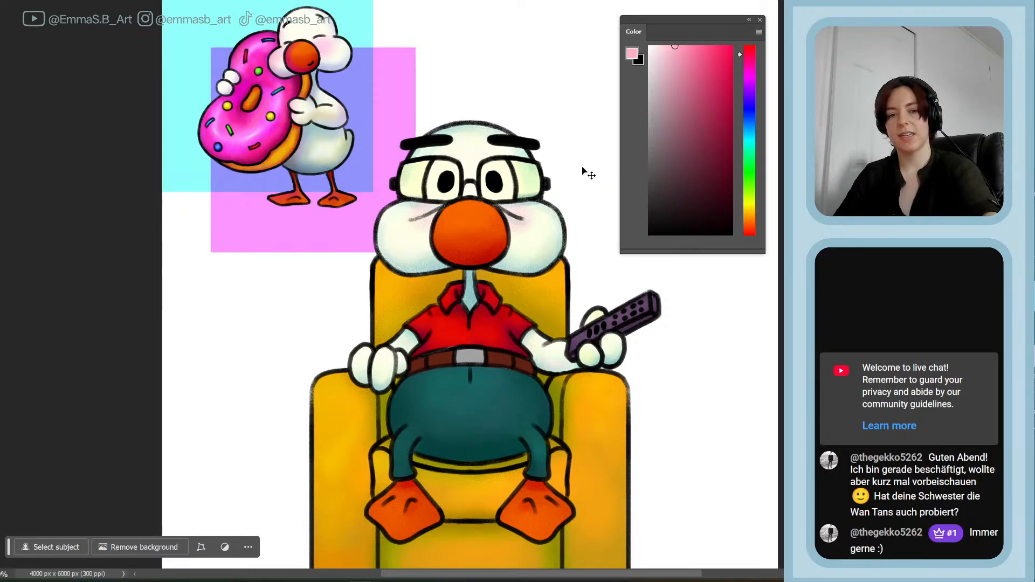
key(ctrl+s)
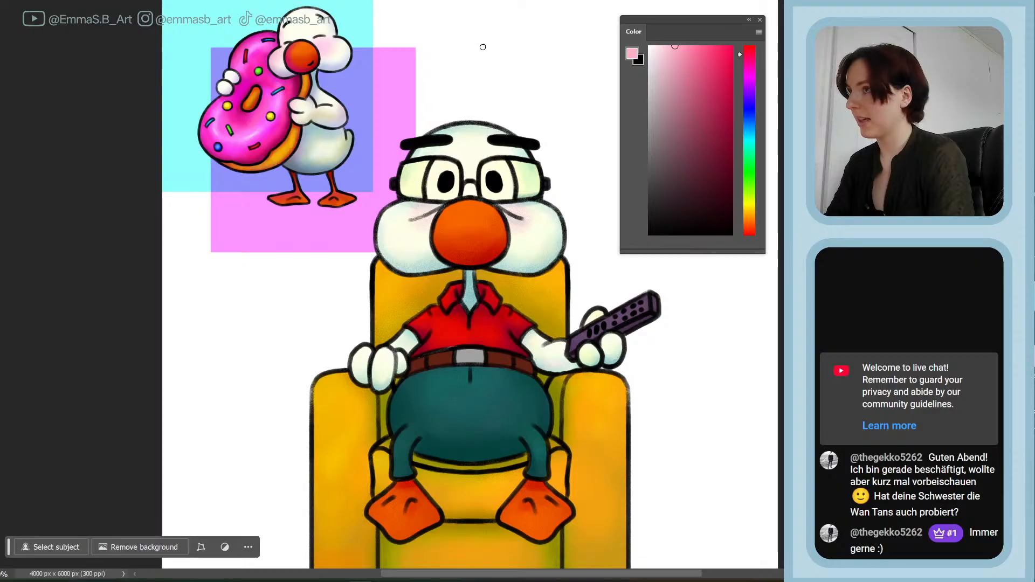
mouse_move(456, 76)
mouse_down()
mouse_move(476, 28)
mouse_move(545, 38)
mouse_up()
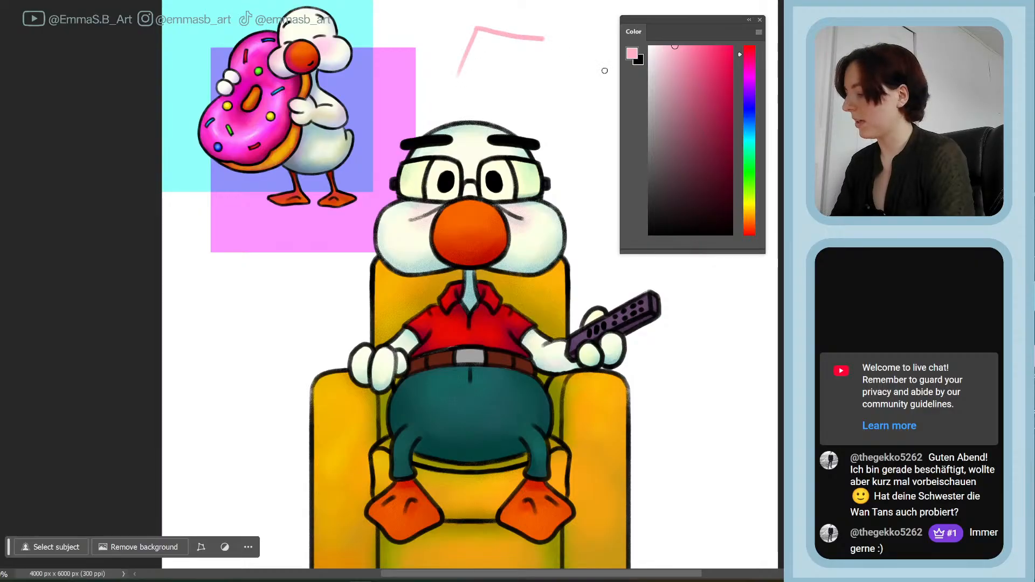
drag(691, 140, 610, 245)
key(ctrl+z)
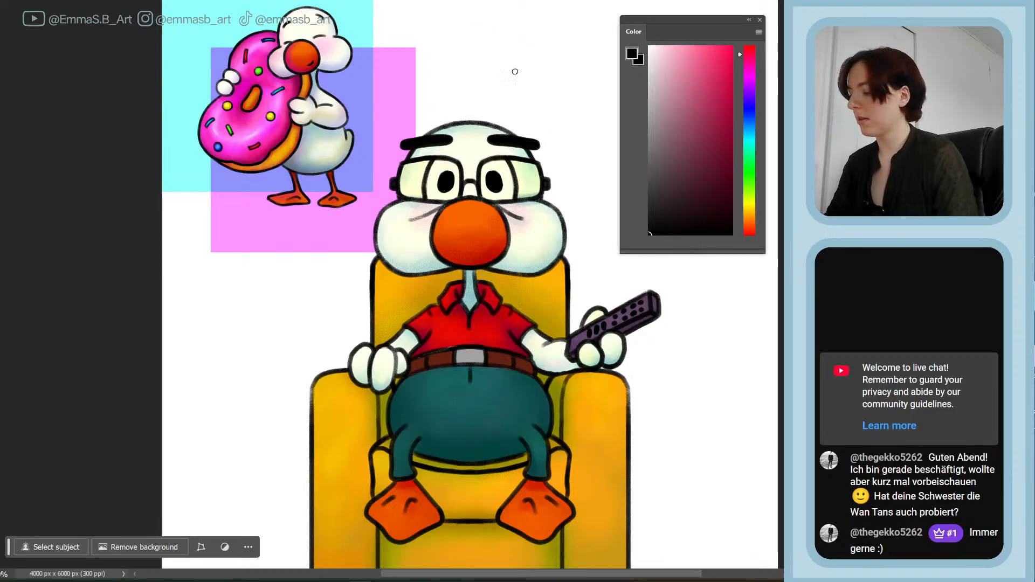
- Sketch a black folding diagram beside the duck: a square wrapper with filling, two triangular folds and a rounded final shape
mouse_move(490, 91)
mouse_down()
mouse_move(515, 42)
mouse_move(578, 52)
mouse_move(567, 122)
mouse_up()
drag(490, 95, 566, 120)
mouse_move(526, 69)
mouse_down()
mouse_move(531, 89)
mouse_move(530, 64)
mouse_up()
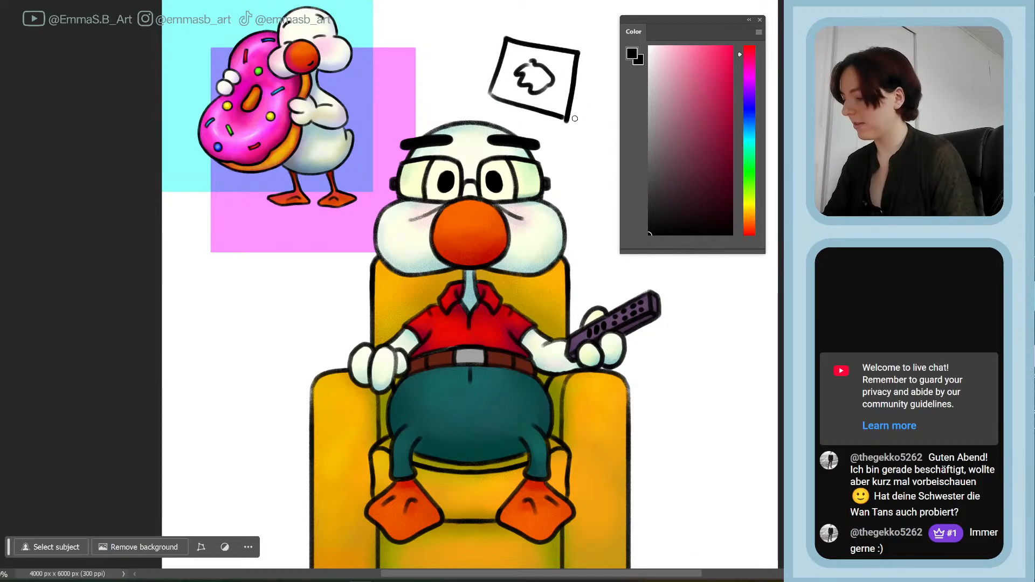
mouse_move(554, 170)
mouse_down()
mouse_move(566, 135)
mouse_move(594, 143)
mouse_move(555, 171)
mouse_move(610, 147)
mouse_up()
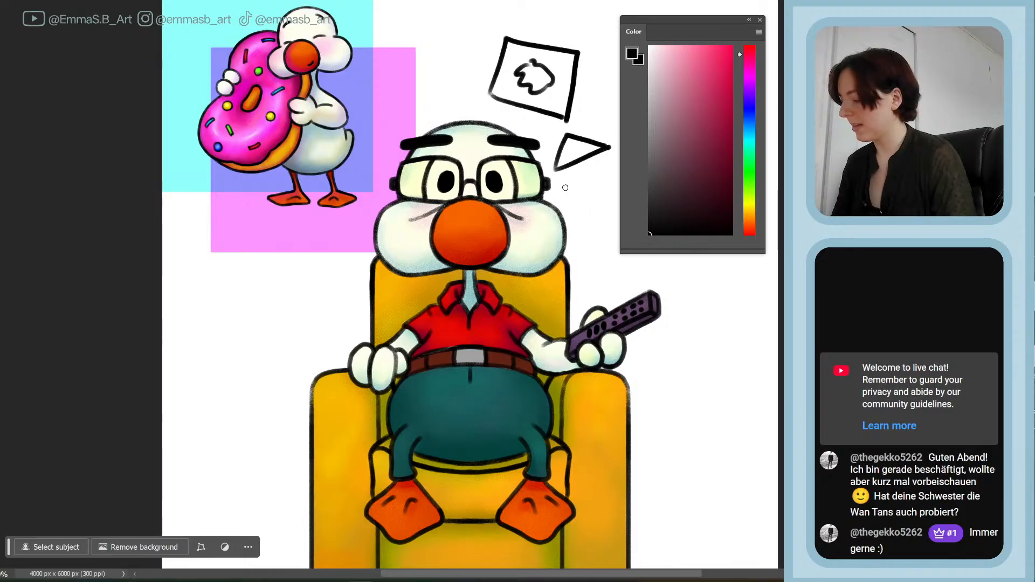
mouse_move(565, 187)
mouse_down()
mouse_move(601, 184)
mouse_move(562, 189)
mouse_move(585, 214)
mouse_move(608, 186)
mouse_move(557, 182)
mouse_move(611, 181)
mouse_up()
mouse_move(580, 267)
mouse_down()
mouse_move(574, 254)
mouse_move(602, 240)
mouse_move(612, 249)
mouse_move(587, 245)
mouse_move(607, 250)
mouse_move(589, 272)
mouse_move(605, 268)
mouse_move(599, 278)
mouse_up()
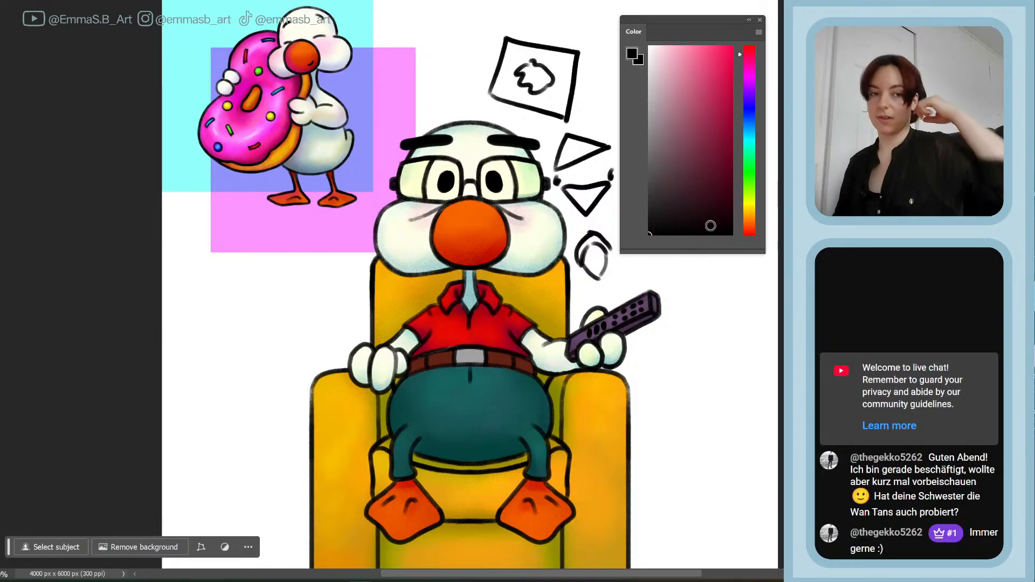
- Undo all strokes of the square-wrapper folding sketch
key(ctrl+z)
key(ctrl+z)
key(ctrl+z)
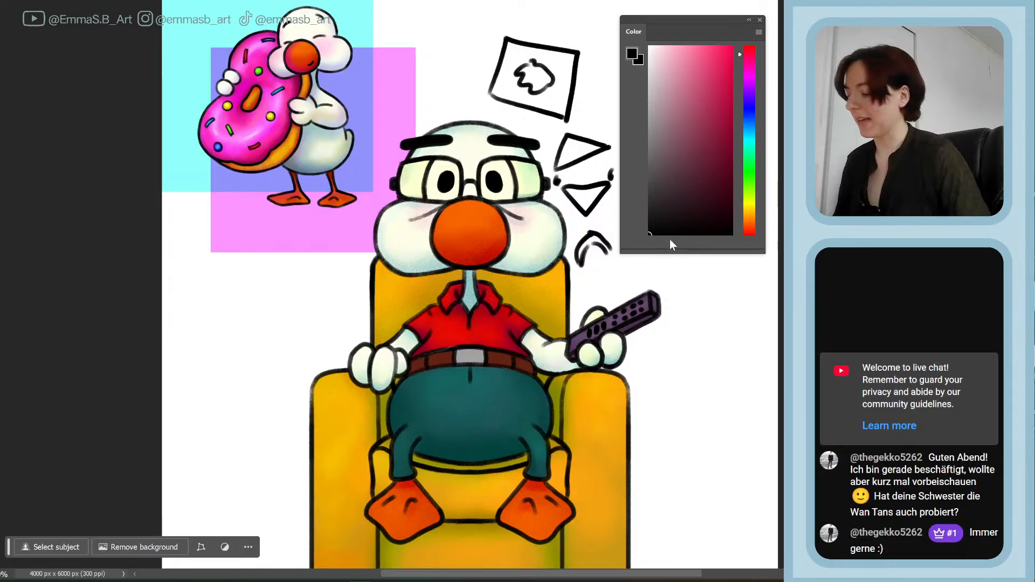
key(ctrl+z)
key(ctrl+z)
key(ctrl+z)
key(ctrl+z)
key(ctrl+z)
key(ctrl+z)
key(ctrl+z)
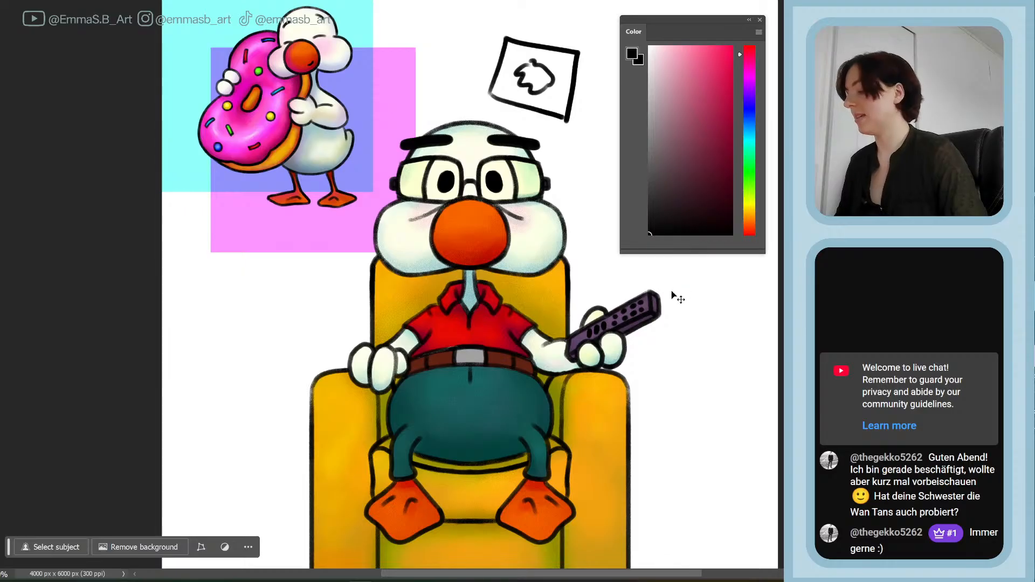
key(ctrl+z)
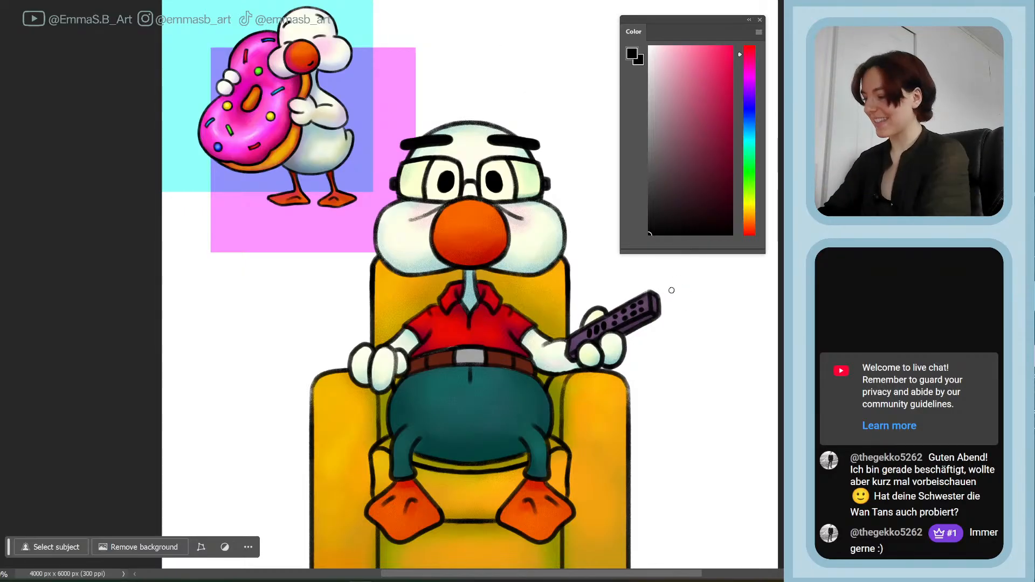
- Sketch a black folding diagram beside the duck: a round wrapper with filling, a plain half-moon and a half-moon with pleated edge
mouse_move(525, 29)
mouse_down()
mouse_move(489, 66)
mouse_move(549, 82)
mouse_move(523, 28)
mouse_move(513, 62)
mouse_move(524, 71)
mouse_move(539, 63)
mouse_move(509, 32)
mouse_move(539, 30)
mouse_up()
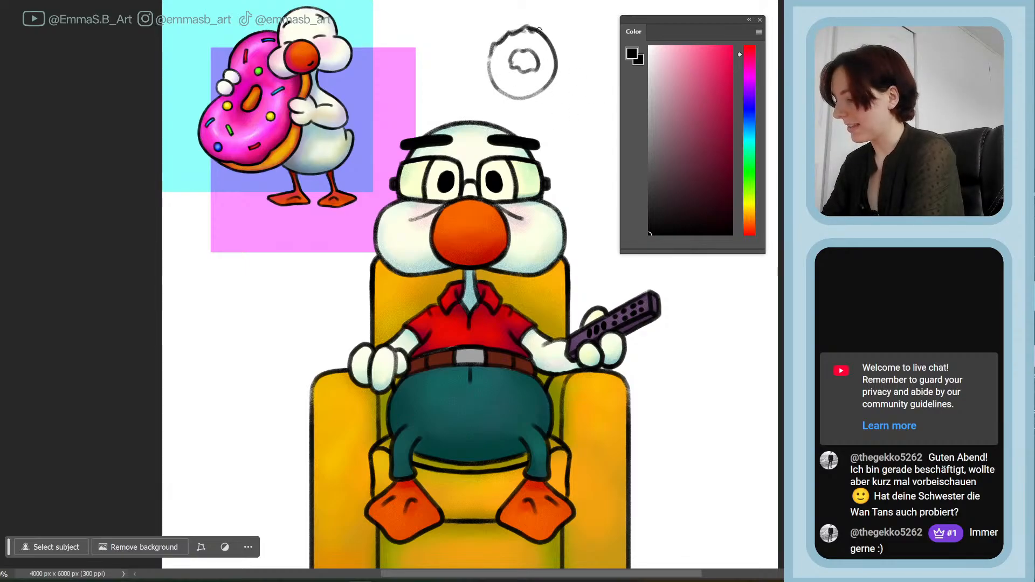
mouse_move(550, 125)
mouse_down()
mouse_move(583, 126)
mouse_move(550, 122)
mouse_move(588, 98)
mouse_move(608, 125)
mouse_up()
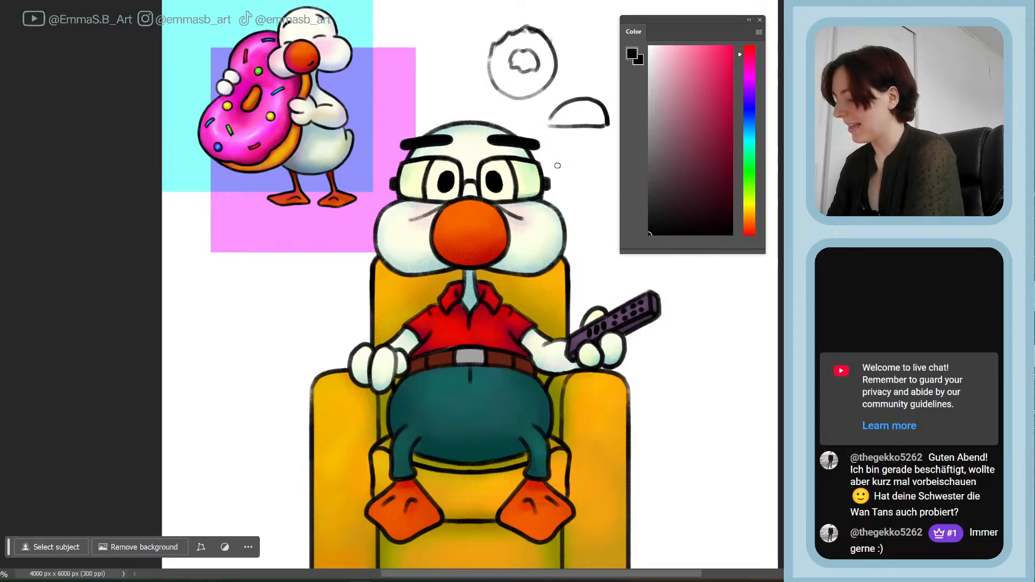
mouse_move(558, 164)
mouse_down()
mouse_move(604, 150)
mouse_move(613, 173)
mouse_up()
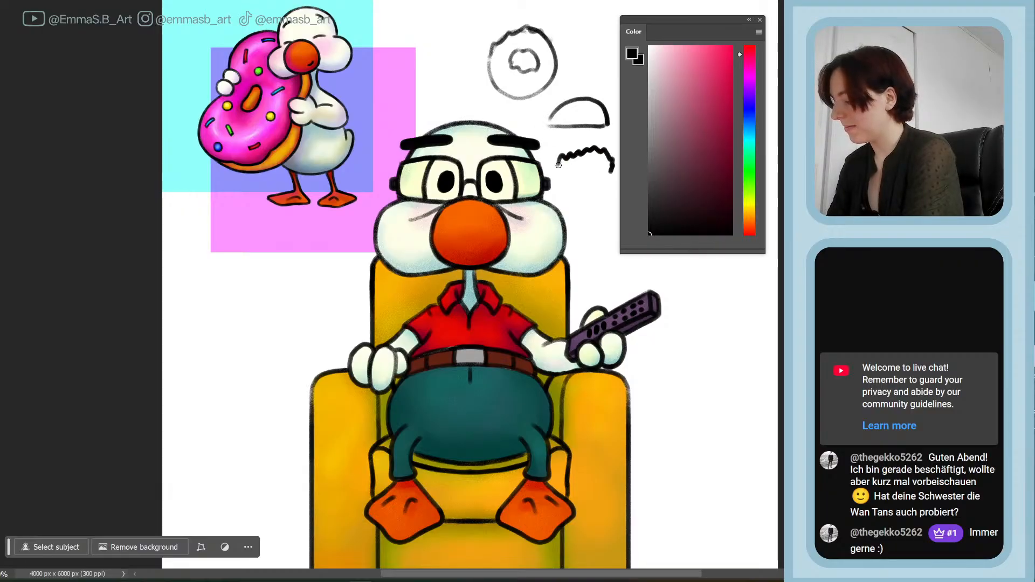
key(ctrl+z)
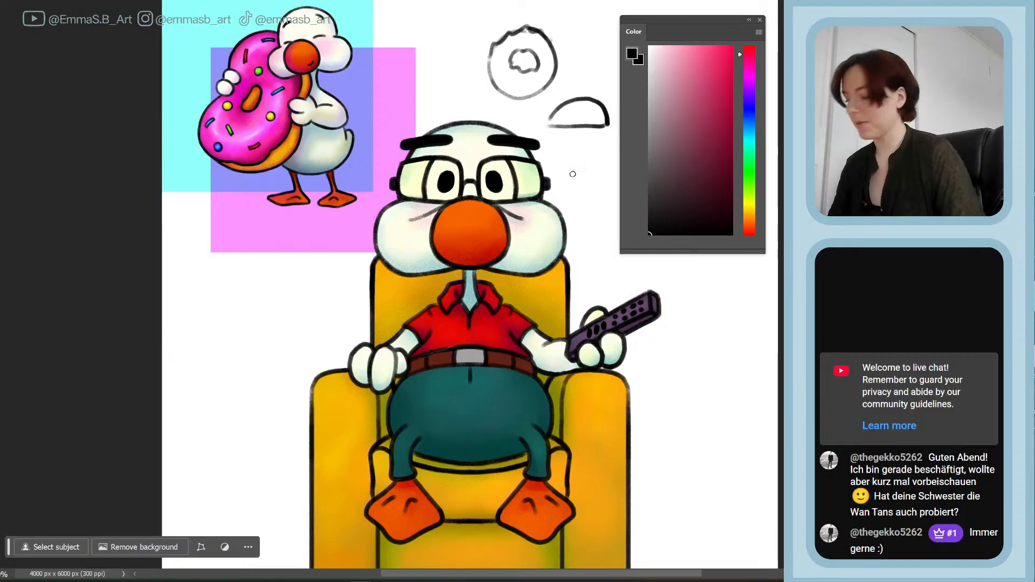
mouse_move(557, 182)
mouse_down()
mouse_move(562, 165)
mouse_move(610, 160)
mouse_move(615, 181)
mouse_move(597, 168)
mouse_move(582, 184)
mouse_move(613, 181)
mouse_move(580, 162)
mouse_move(600, 162)
mouse_up()
drag(610, 166, 565, 177)
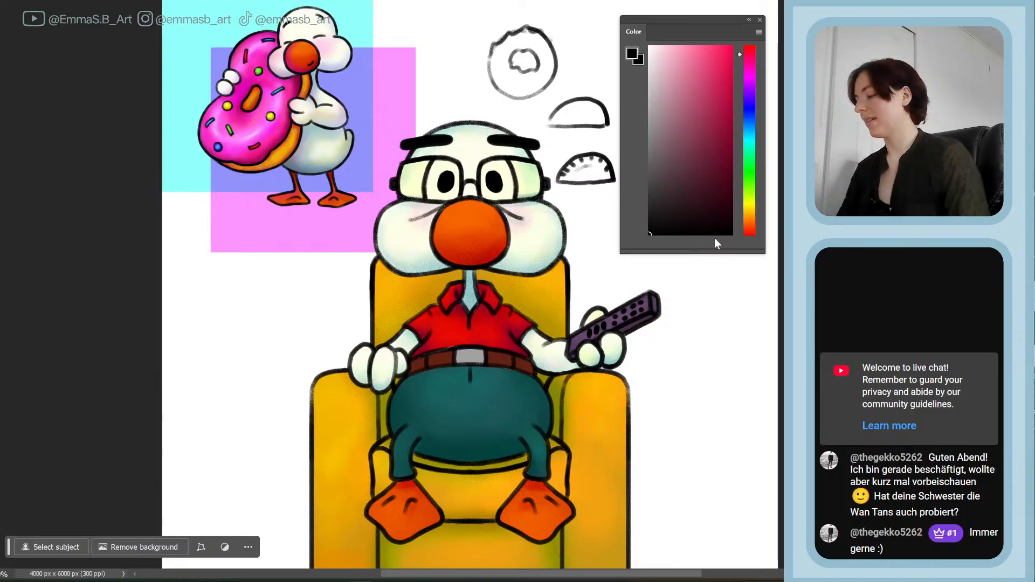
- Undo all strokes of the round-wrapper folding sketch
key(ctrl+z)
key(ctrl+z)
key(ctrl+z)
key(ctrl+z)
key(ctrl+z)
key(ctrl+z)
key(ctrl+z)
key(ctrl+z)
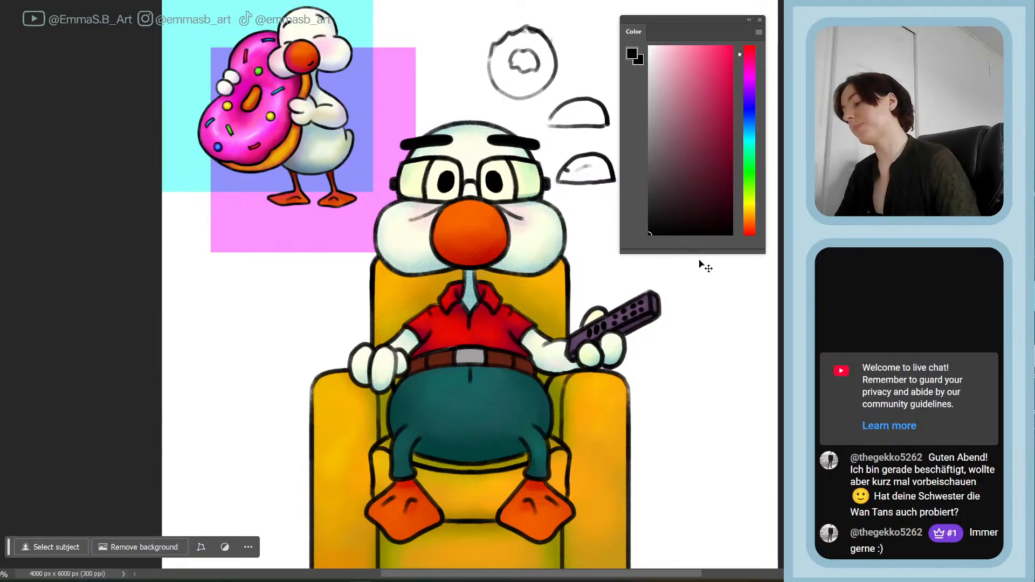
key(ctrl+z)
key(ctrl+z)
key(ctrl+z)
key(ctrl+z)
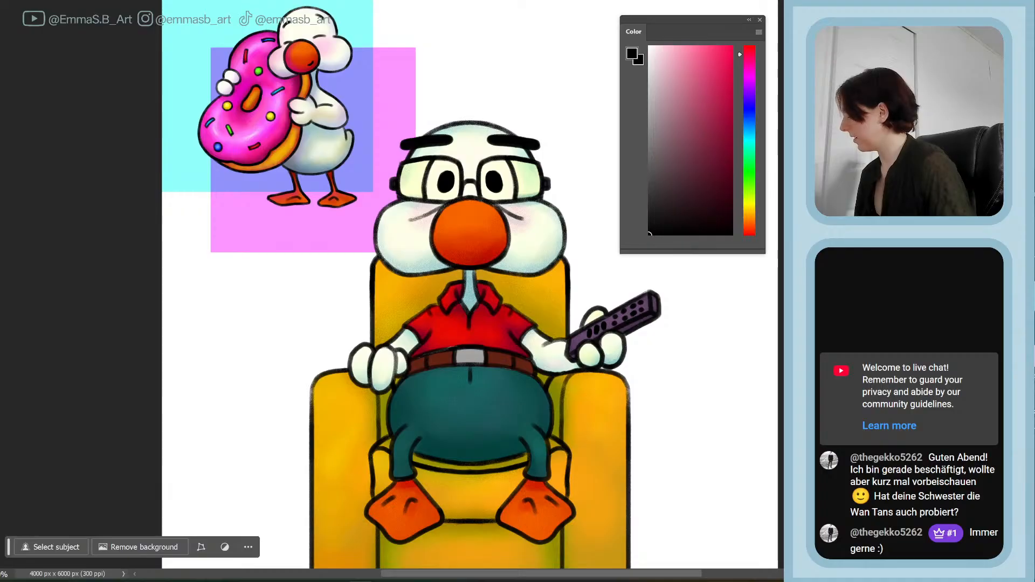
- Replace the armchair duck with the duck-on-the-phone scene and remove the donut-duck reference and its cyan and magenta blocks
key(Delete)
click(599, 202)
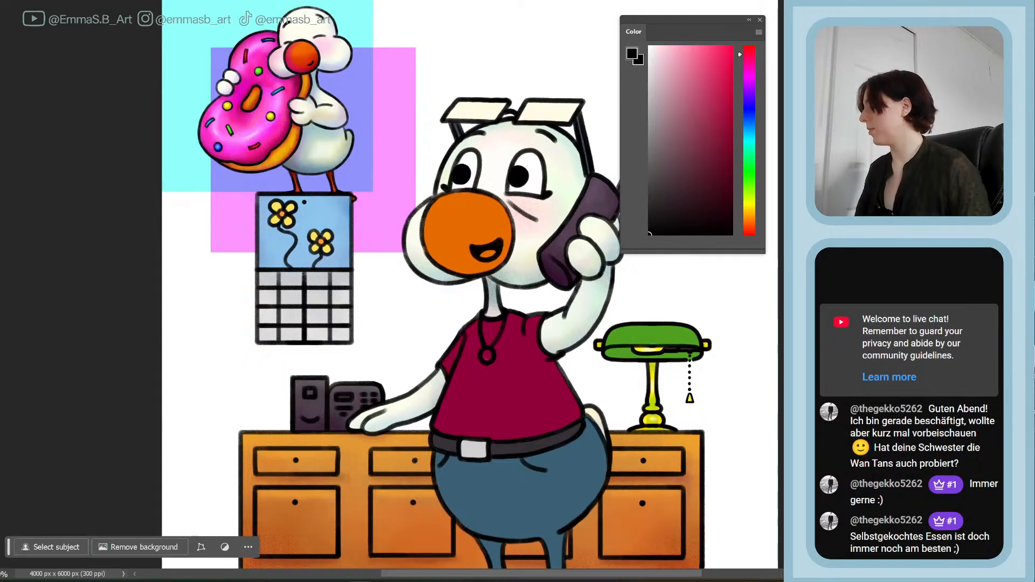
key(ctrl+minus)
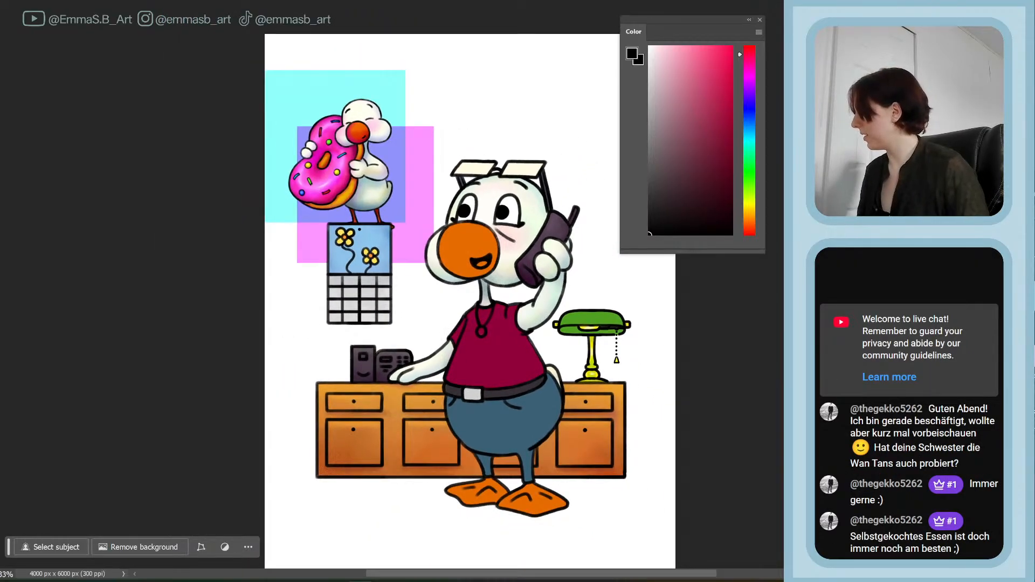
key(Delete)
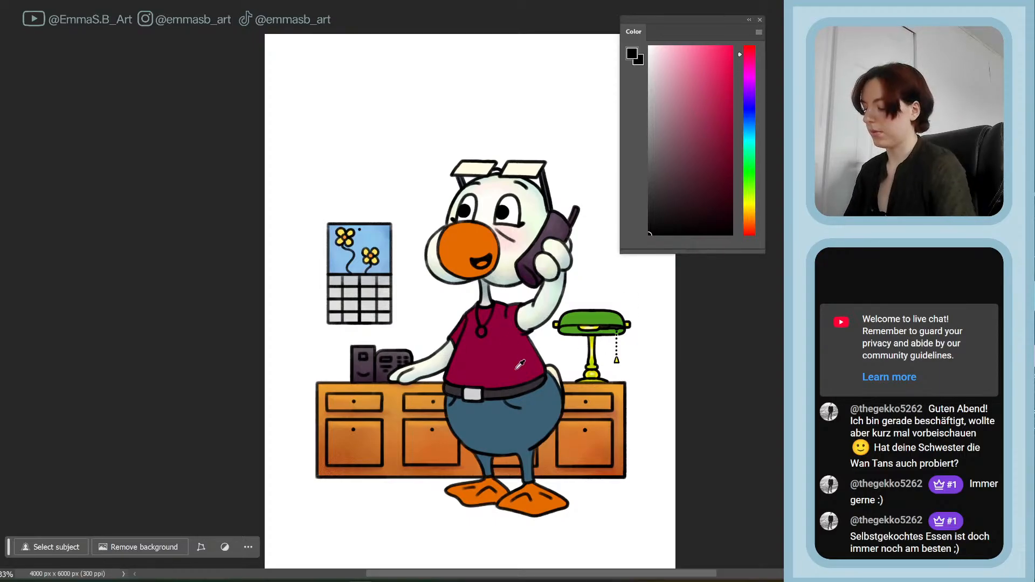
- Sample the phone duck's crimson shirt colour, shift it to a darker plum and shade the shirt's edges with a larger brush
alt+click(508, 352)
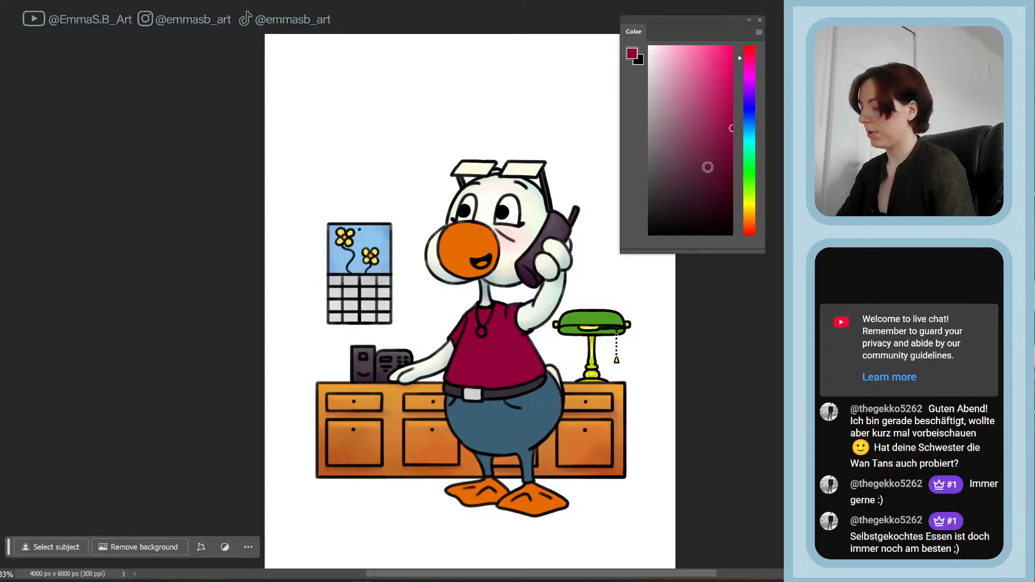
click(749, 64)
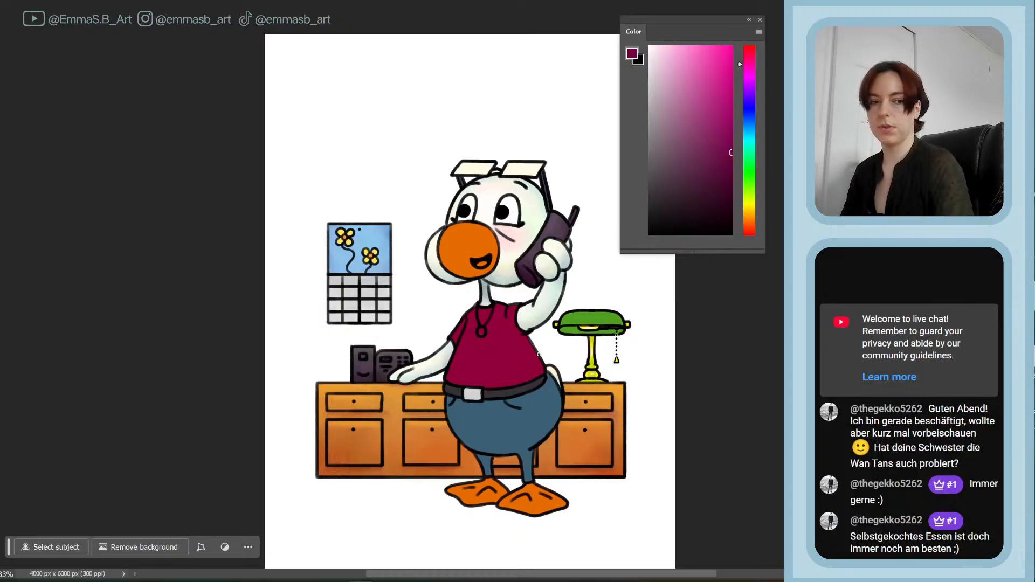
key(bracketright)
key(bracketright)
key(bracketright)
key(bracketright)
key(bracketright)
key(bracketright)
key(bracketright)
key(bracketright)
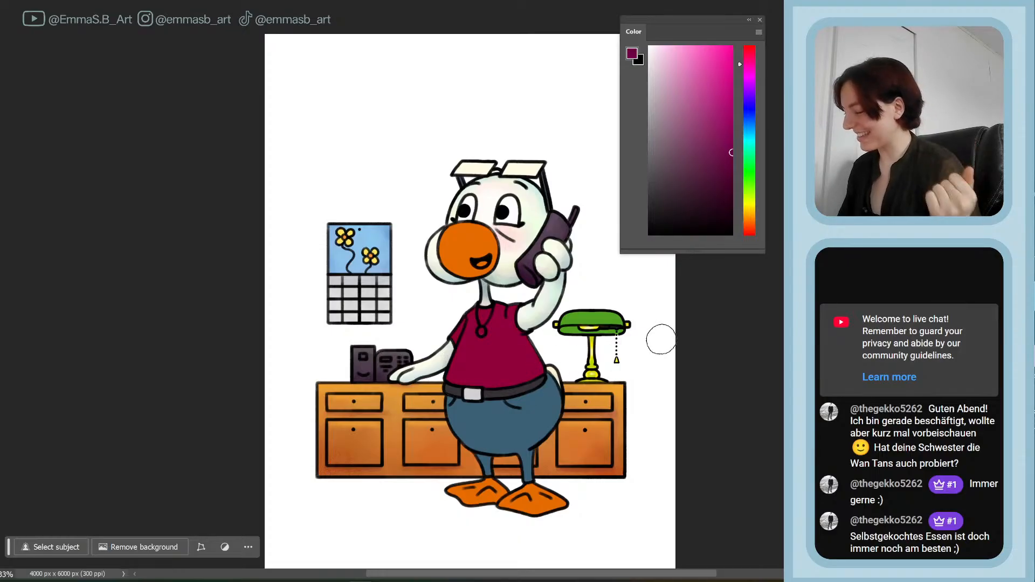
- Paint progressively brighter crimson and red tones softly over the middle of the duck's shirt
click(754, 57)
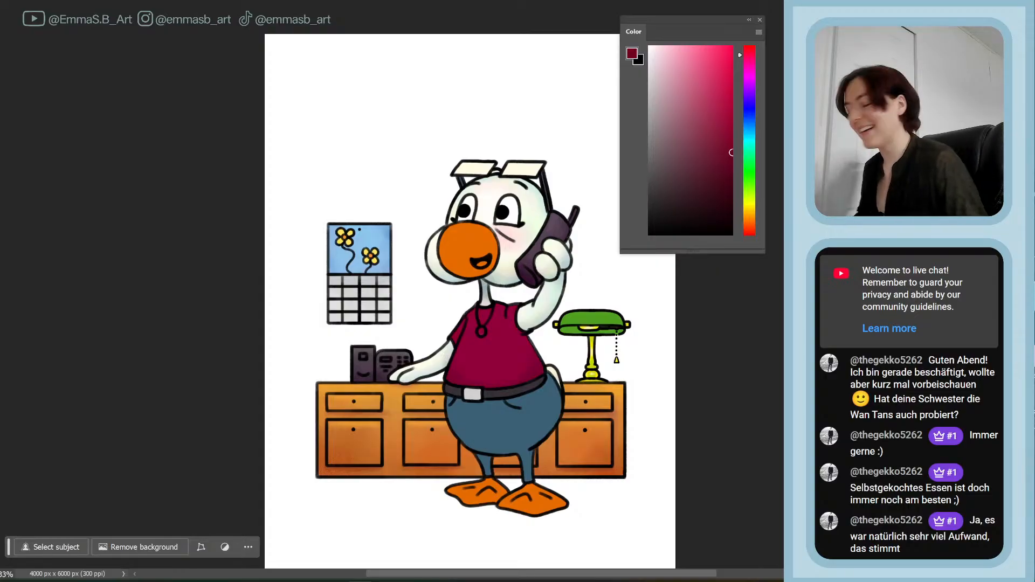
drag(727, 124, 758, 96)
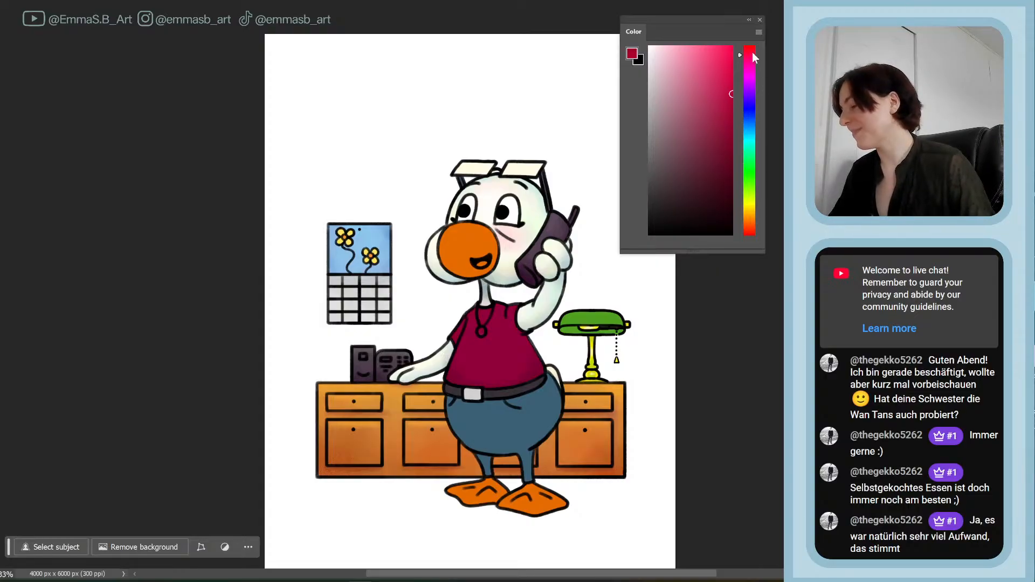
drag(752, 52, 759, 41)
click(727, 96)
drag(728, 96, 746, 76)
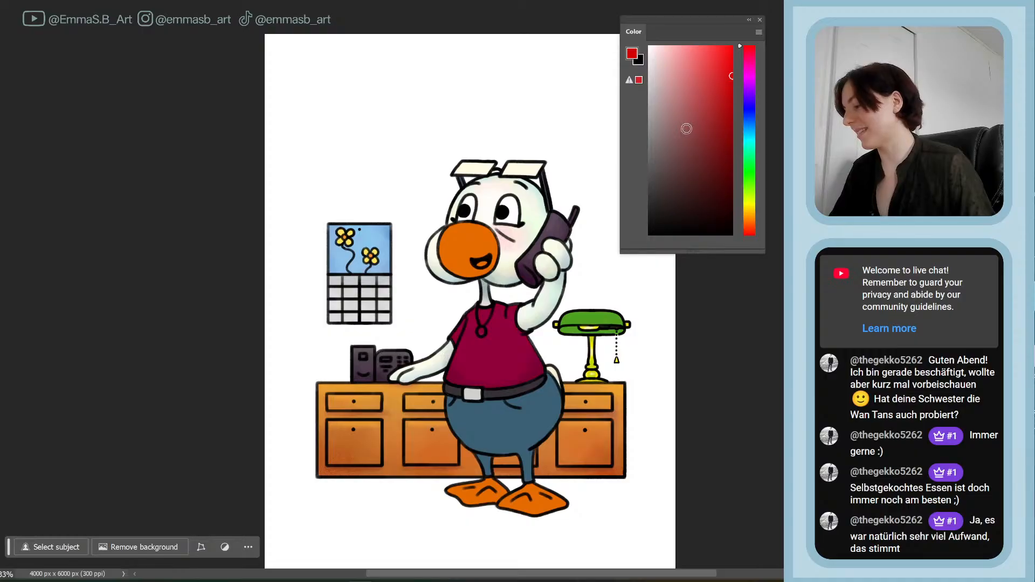
mouse_move(467, 343)
mouse_down()
mouse_move(466, 366)
mouse_move(481, 367)
mouse_move(499, 346)
mouse_move(510, 327)
mouse_up()
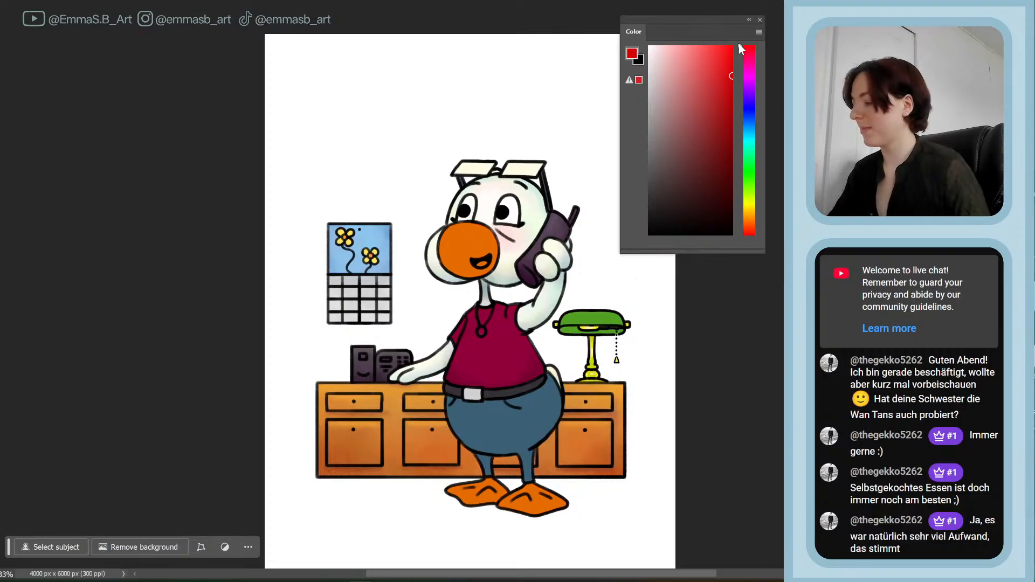
drag(723, 76, 744, 64)
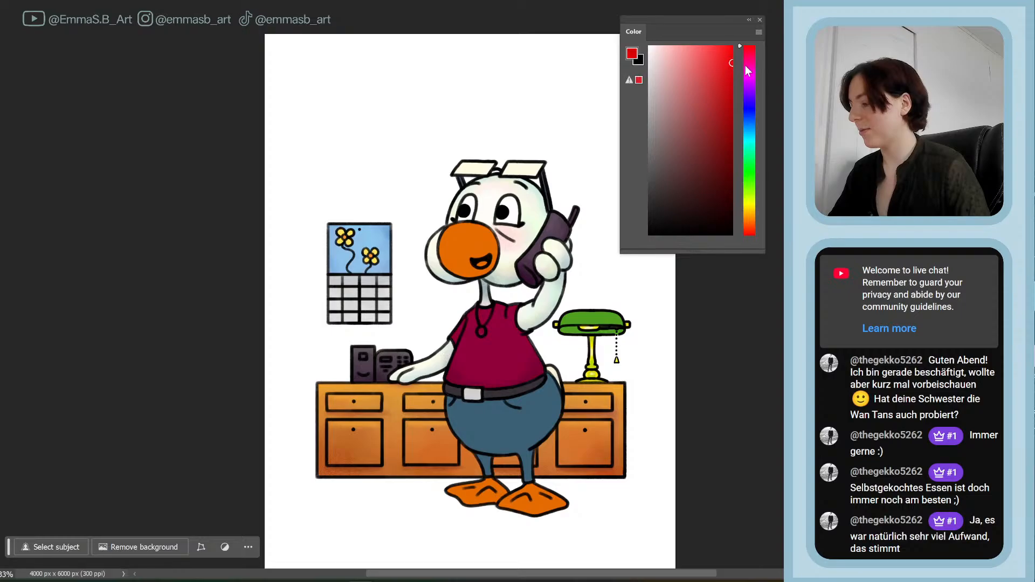
click(750, 51)
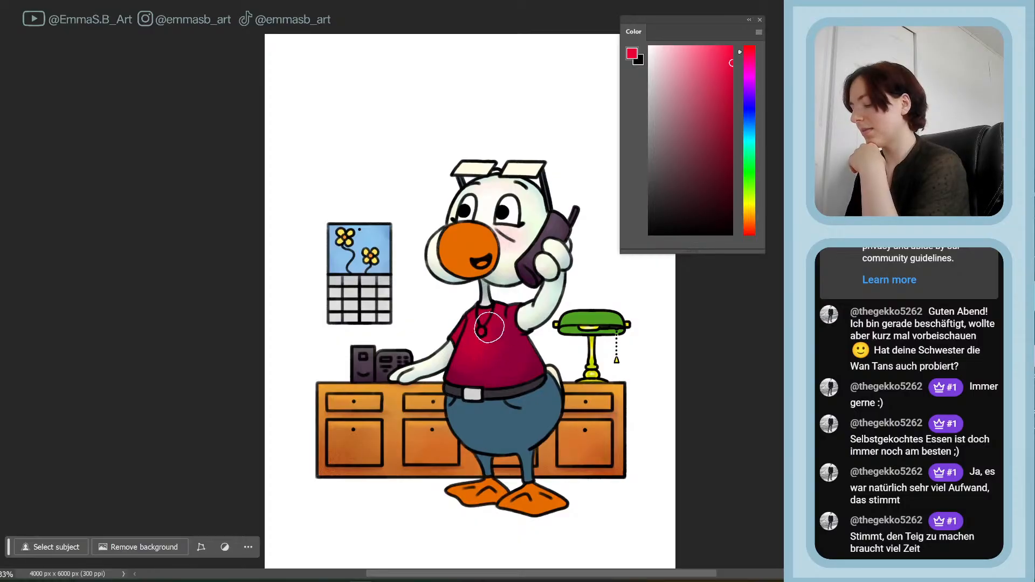
- Layer light pink and vivid crimson highlights onto the chest area of the shirt
click(716, 47)
drag(715, 47, 707, 36)
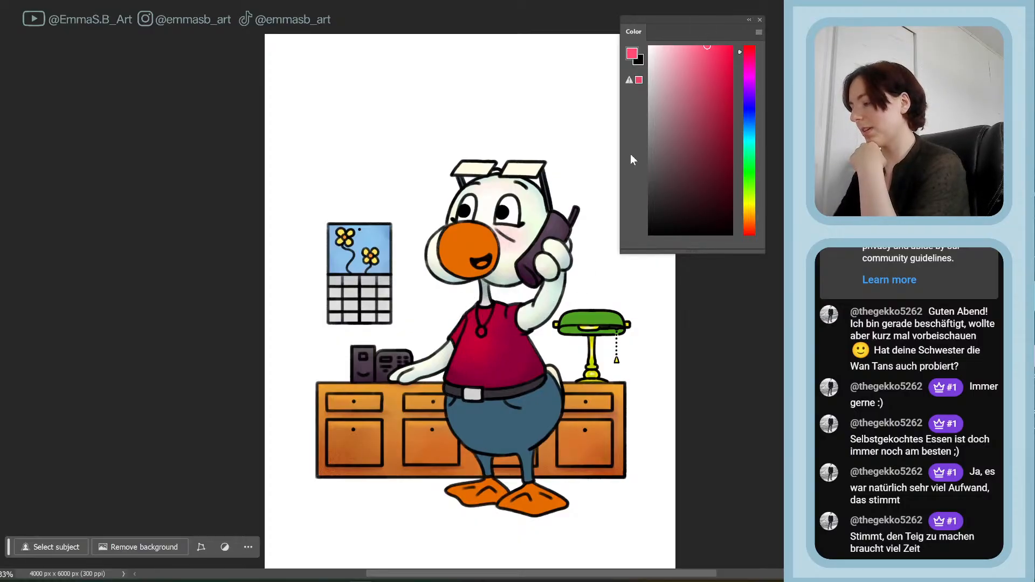
click(749, 56)
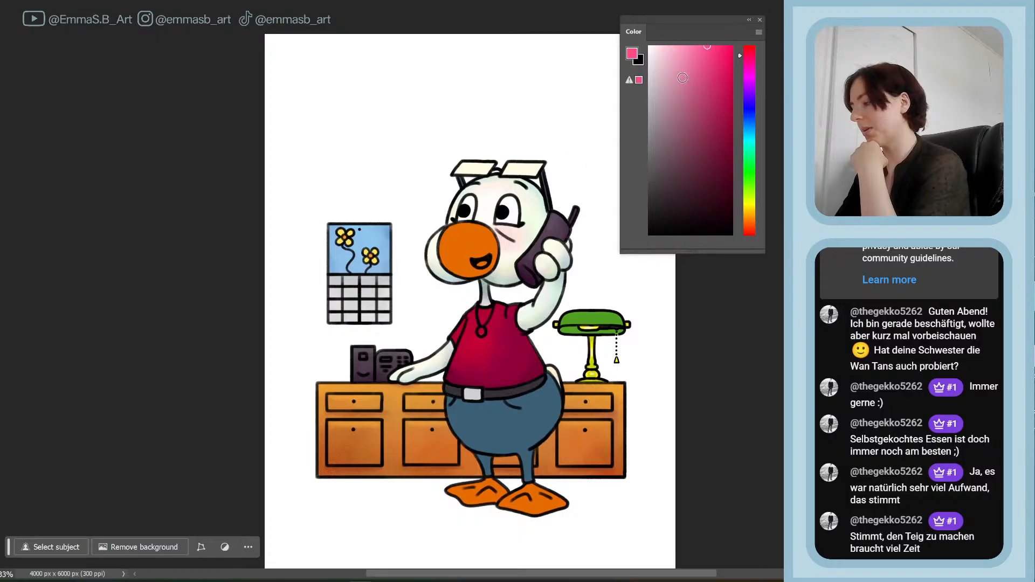
mouse_move(683, 77)
mouse_down()
mouse_move(747, 55)
mouse_move(748, 71)
mouse_up()
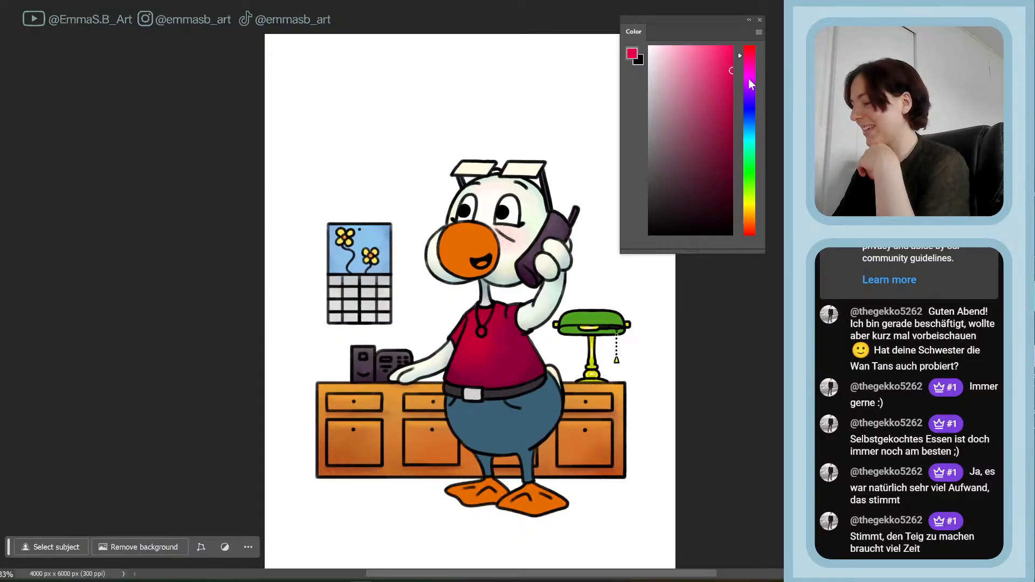
click(750, 53)
drag(726, 82, 744, 88)
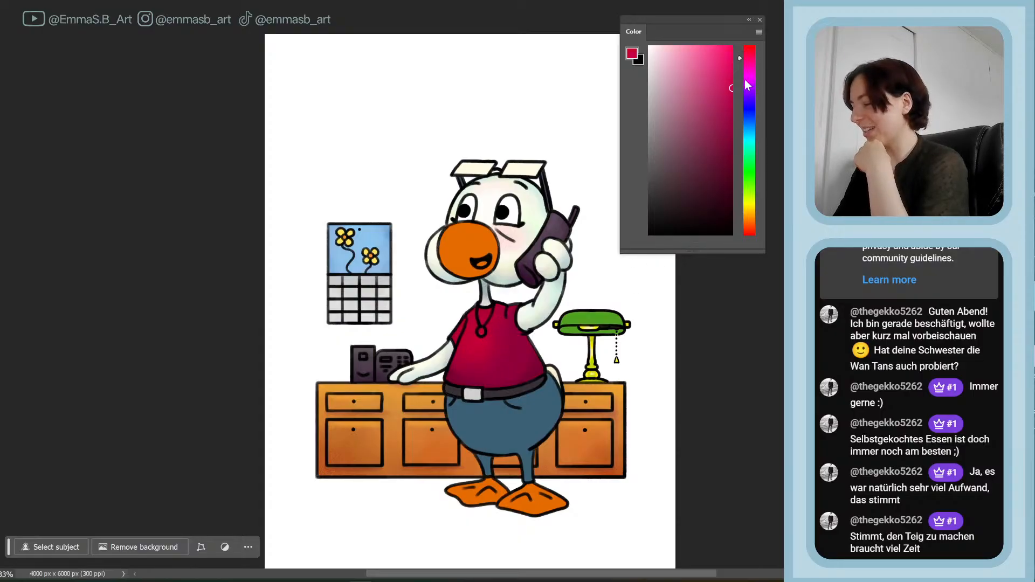
- Deepen the shirt's shadows along the hem and side with dark plum and dark purple
mouse_move(725, 106)
mouse_down()
mouse_move(755, 110)
mouse_move(742, 135)
mouse_up()
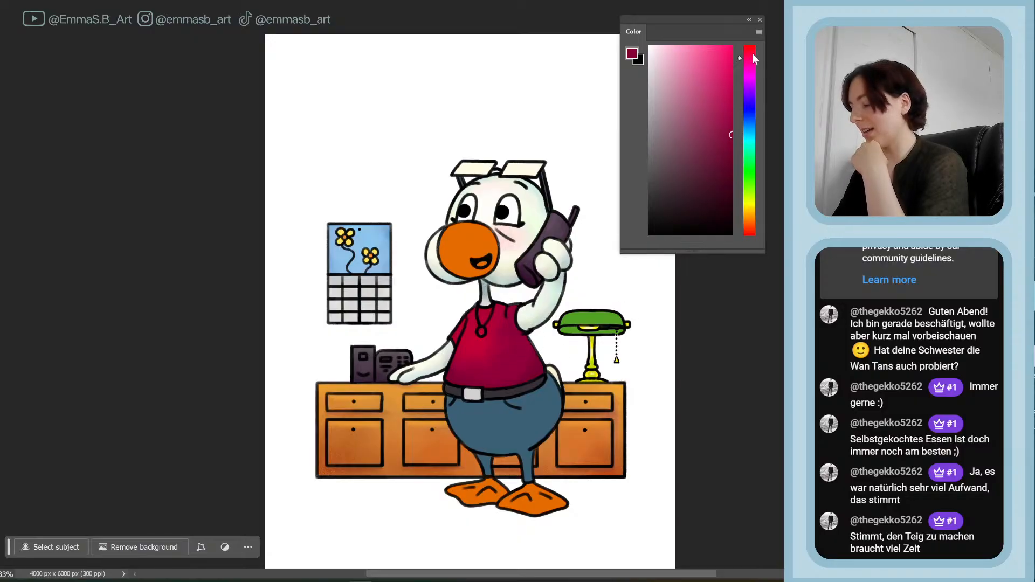
drag(749, 56, 751, 67)
drag(722, 155, 751, 157)
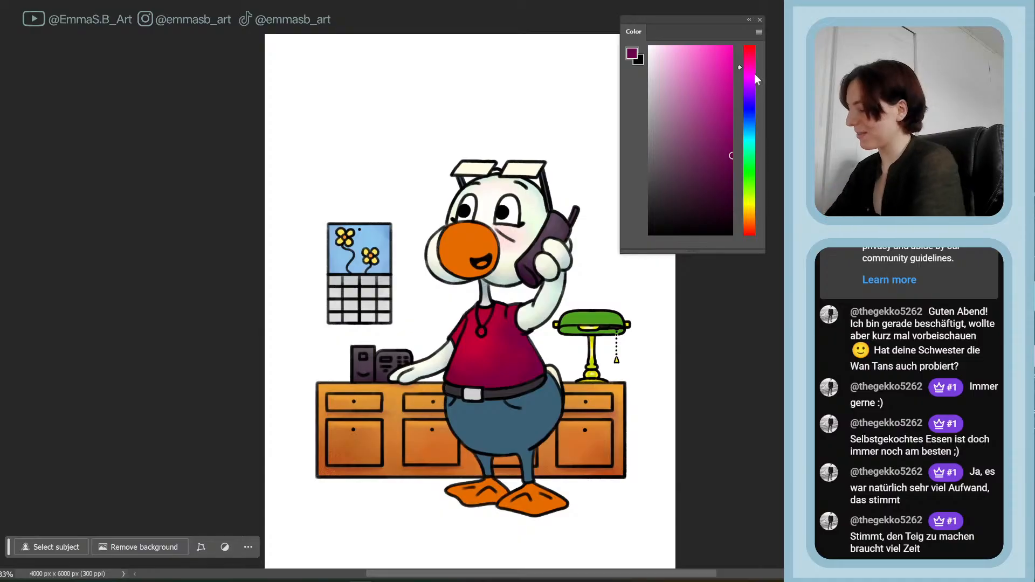
click(749, 75)
drag(715, 154, 740, 176)
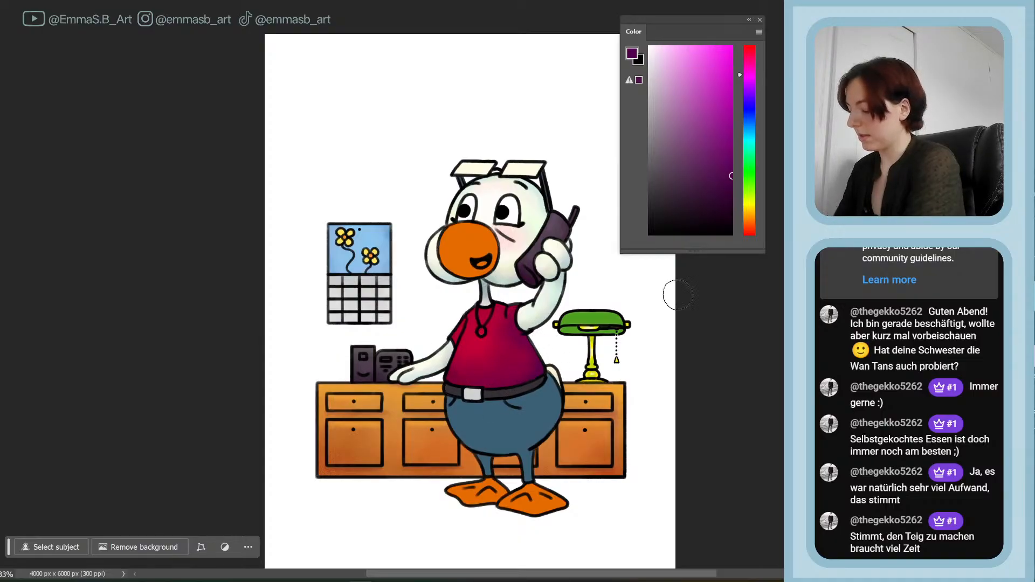
- Blend magenta and muted pink across the shirt between its shadows and the lighter chest
click(749, 63)
click(731, 87)
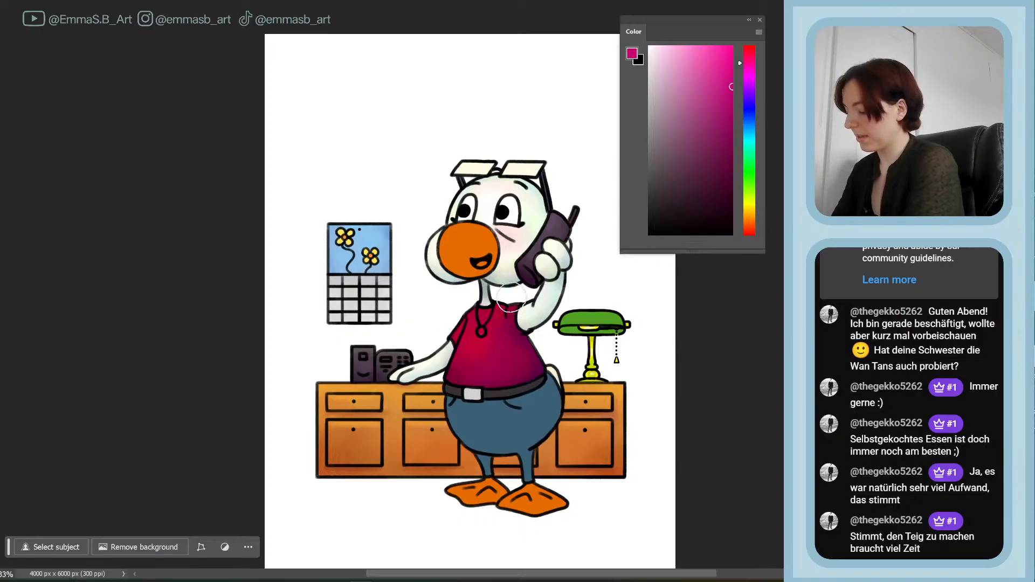
click(748, 58)
click(731, 71)
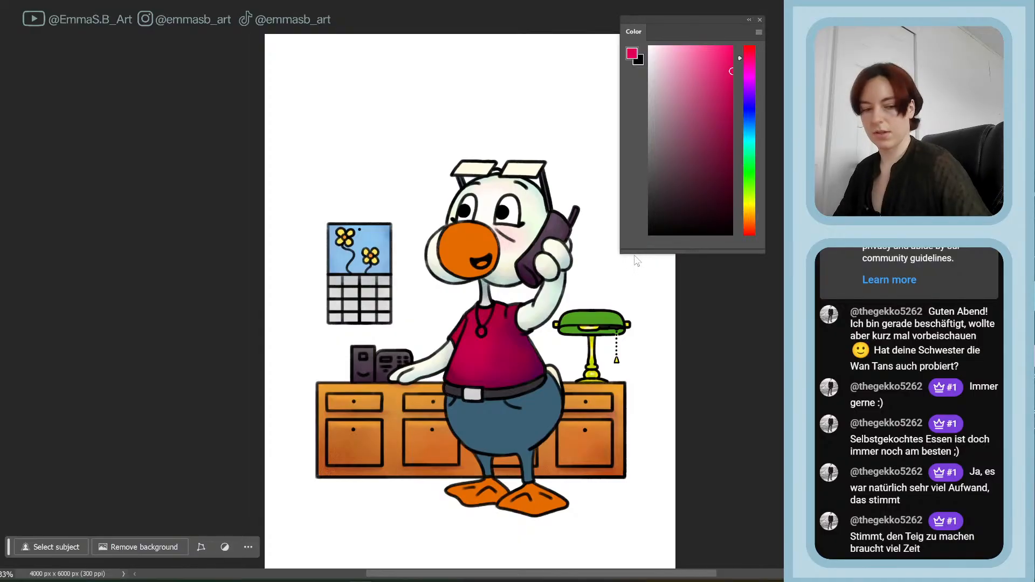
click(713, 86)
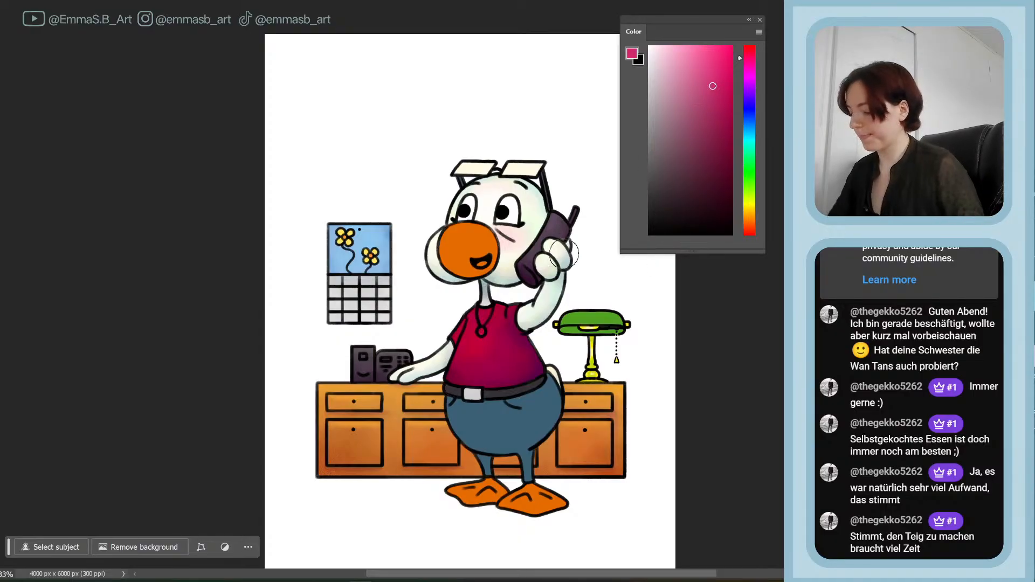
mouse_move(465, 319)
mouse_down()
mouse_move(477, 344)
mouse_move(524, 331)
mouse_move(517, 311)
mouse_move(543, 362)
mouse_up()
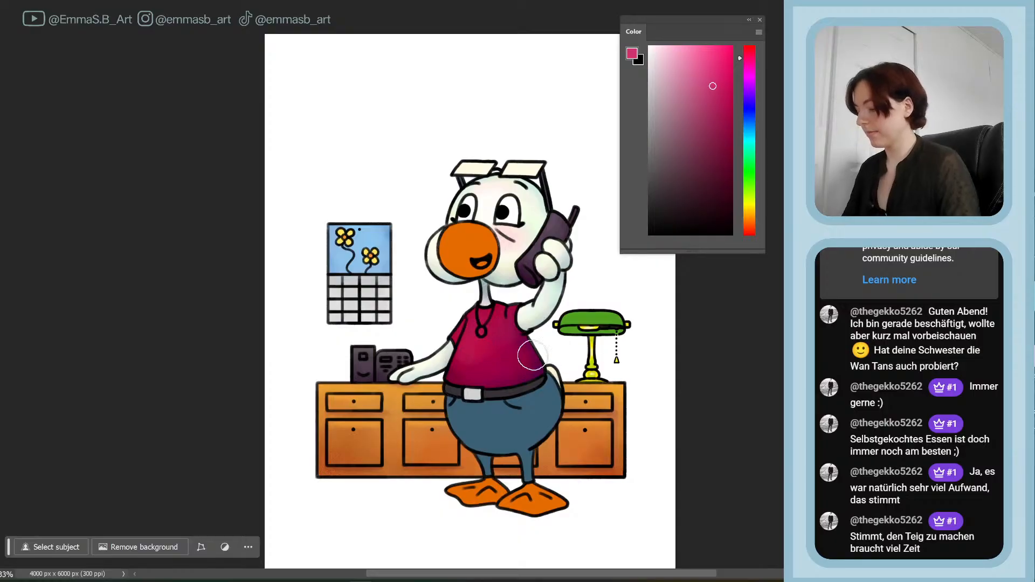
- Switch to a speckled brush, sample the shirt's pinkish red and texture the chest, reducing the brush size for smaller areas
key(F5)
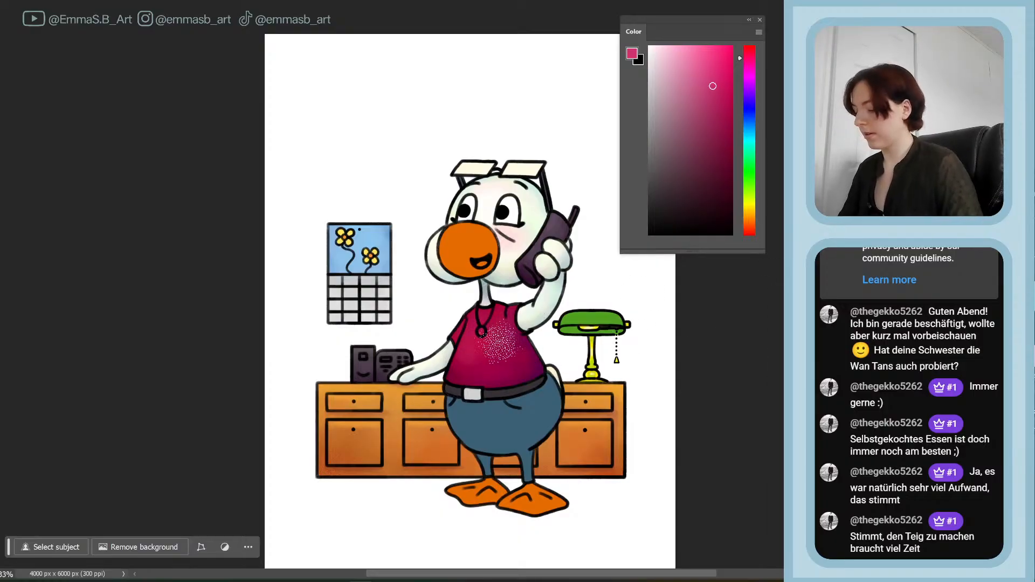
alt+click(478, 350)
mouse_move(481, 346)
mouse_down()
mouse_move(474, 352)
mouse_move(473, 338)
mouse_up()
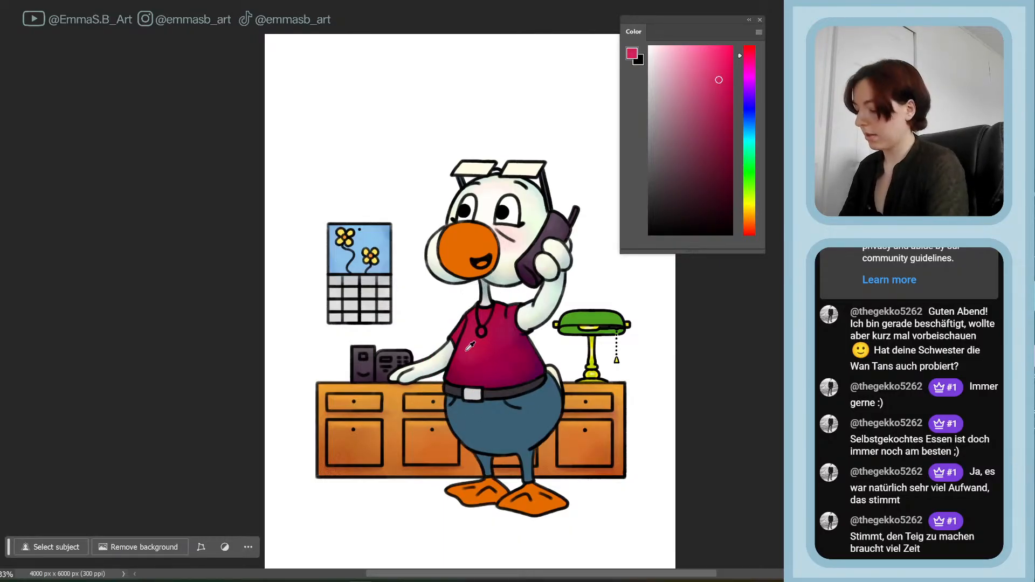
key(bracketleft)
key(bracketleft)
key(bracketleft)
key(bracketleft)
key(bracketleft)
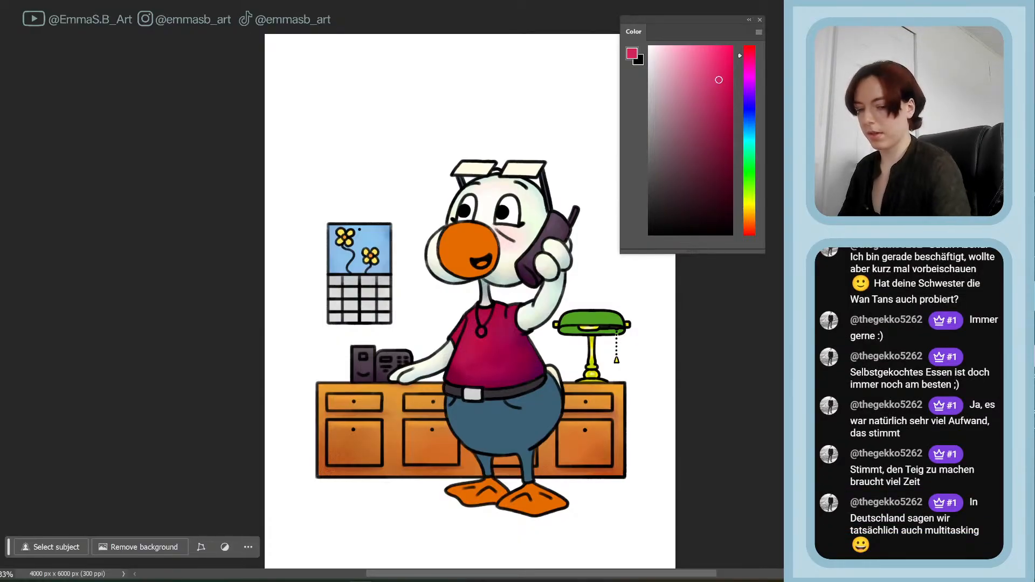
- Sample the shirt's lower side and refine its shading with dark crimson, adding brighter pink for the lit areas
alt+click(458, 373)
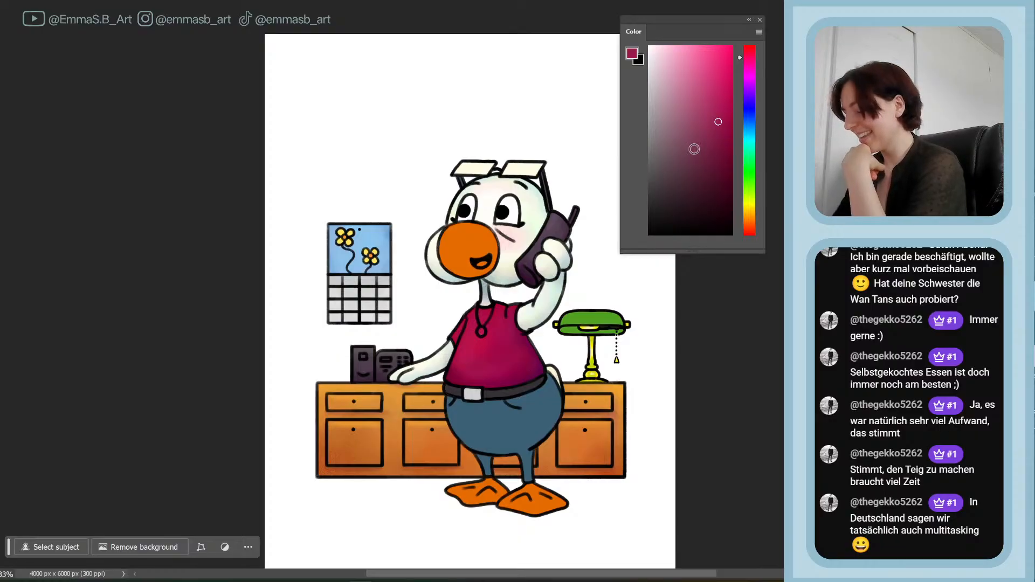
drag(751, 57, 752, 53)
drag(715, 135, 756, 144)
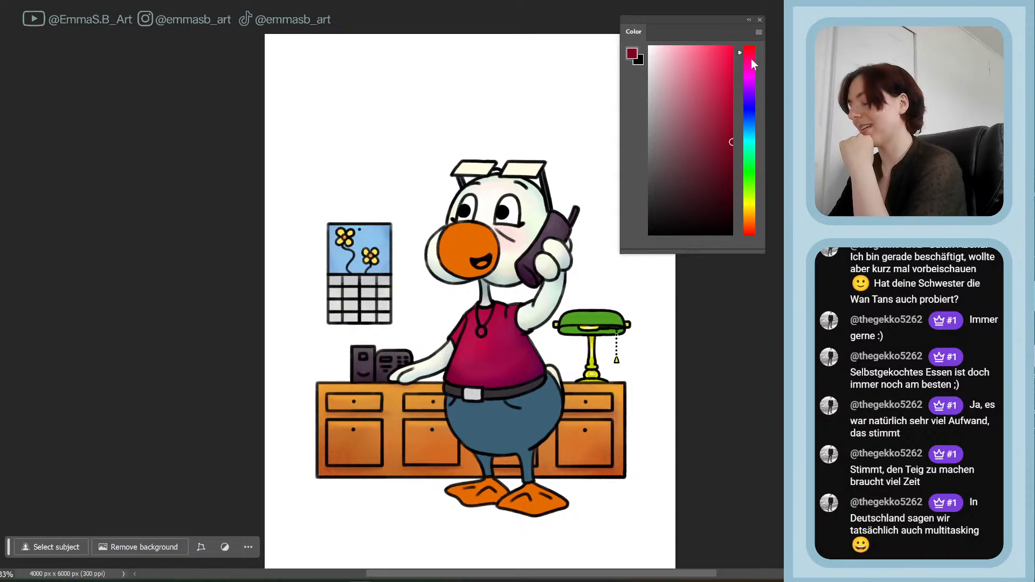
drag(731, 142, 731, 131)
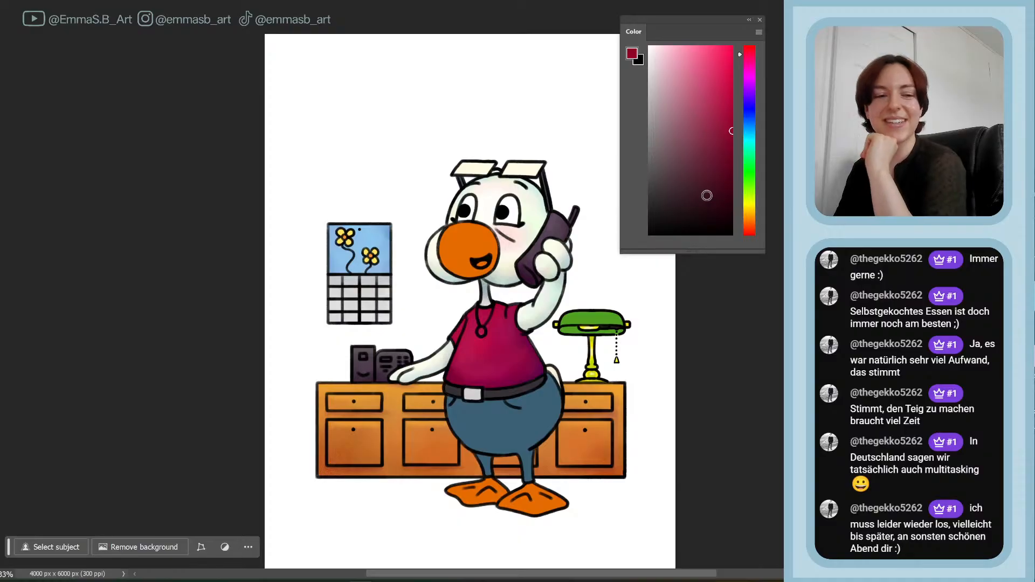
mouse_move(705, 186)
mouse_down()
mouse_move(758, 170)
mouse_move(767, 124)
mouse_up()
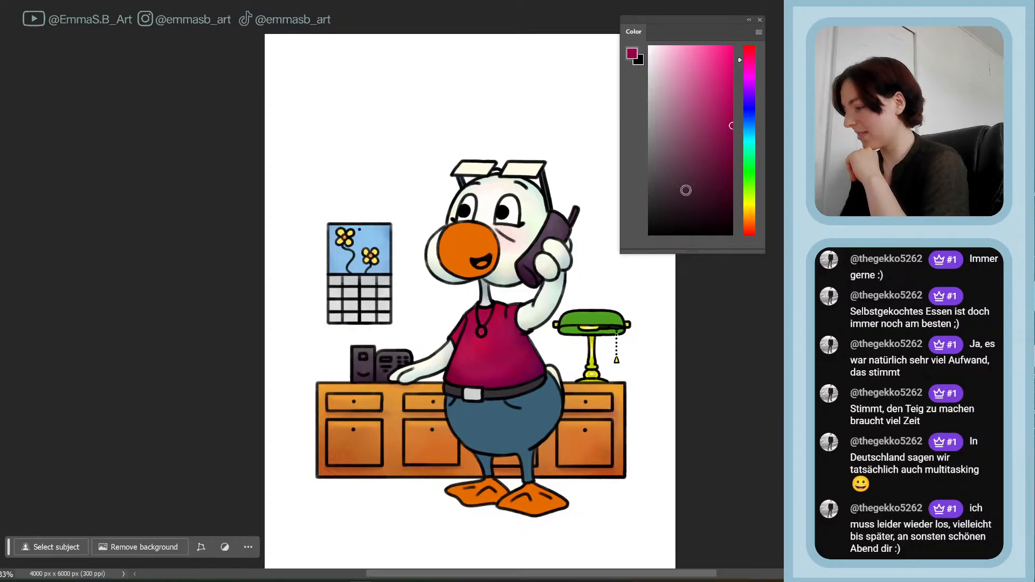
drag(722, 114, 746, 81)
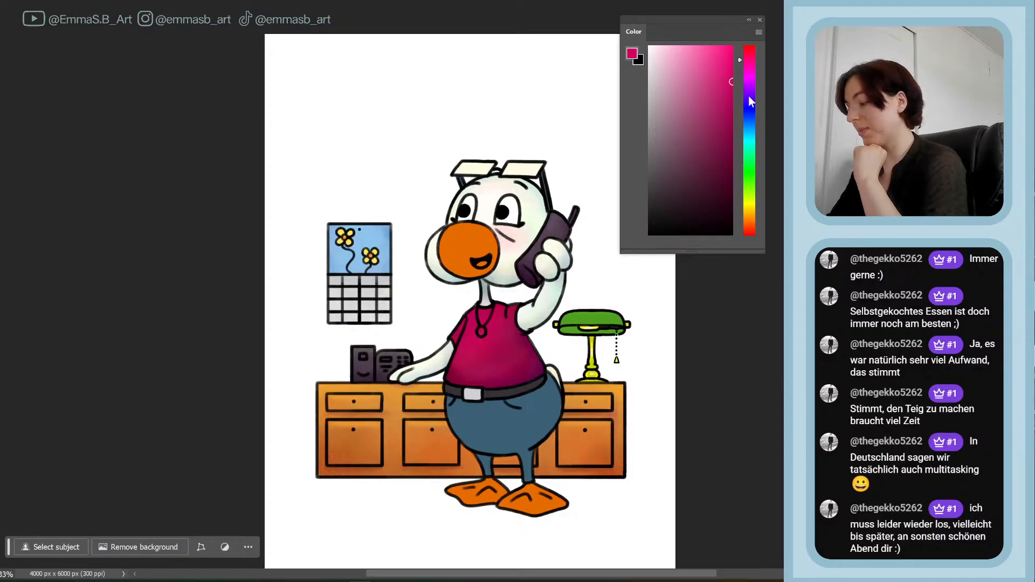
- Shade the outer edges and legs of the duck's blue trousers with a dark navy blue
drag(751, 101, 695, 169)
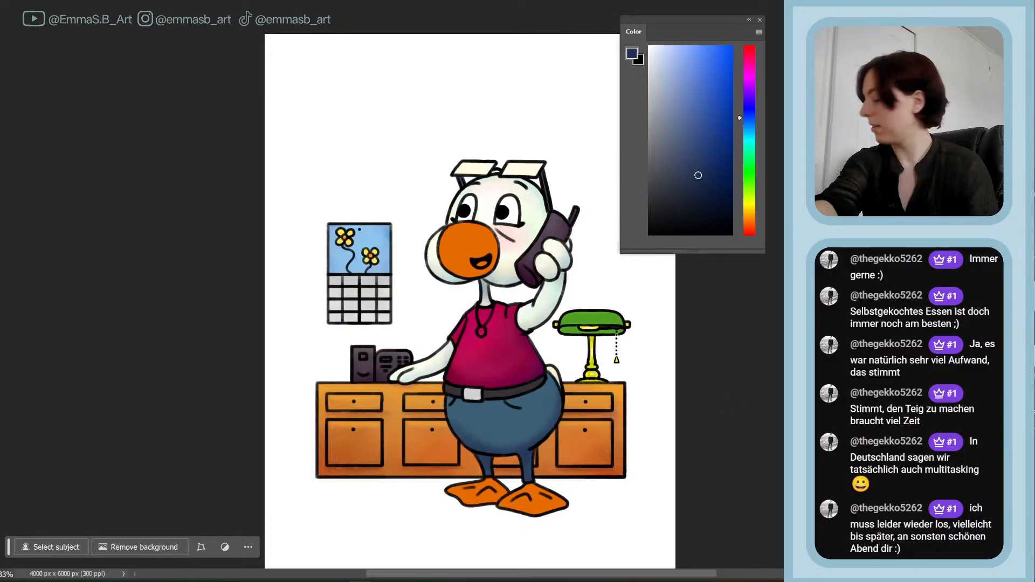
key(ctrl+plus)
key(ctrl+plus)
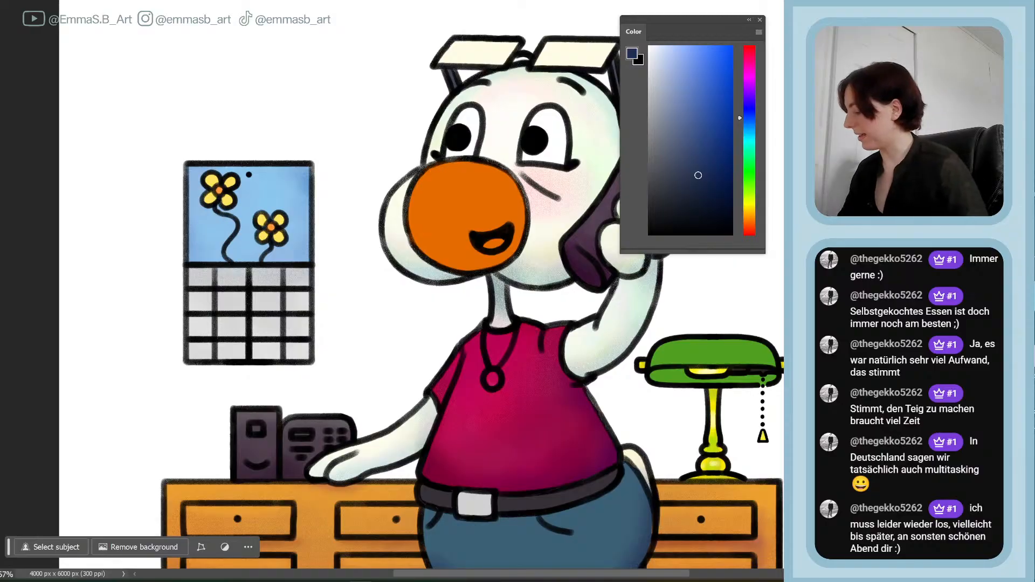
scroll(421, 286, down, 3)
drag(651, 576, 693, 577)
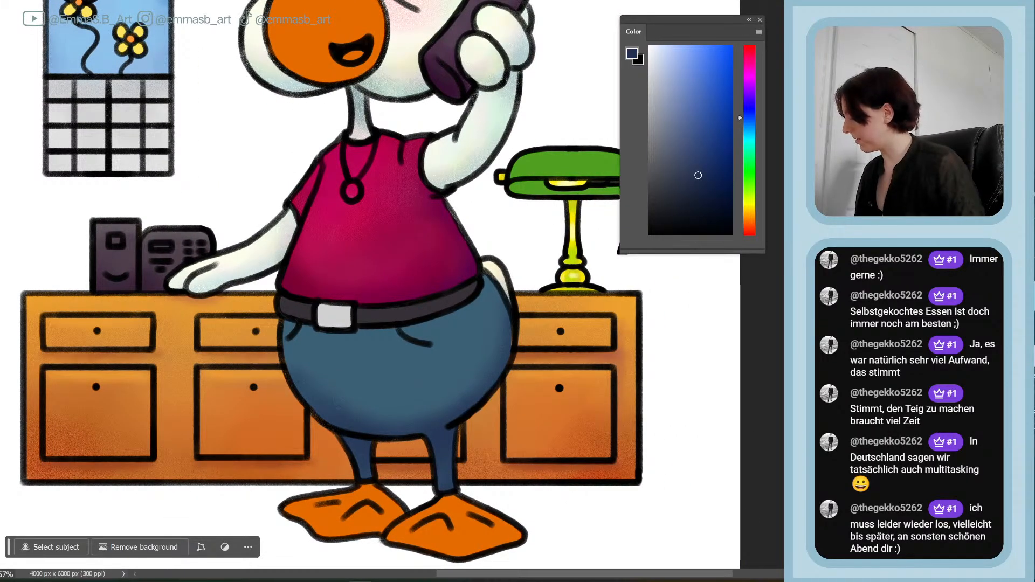
- Sample the off-white from the raised arm and switch to a round brush for touching up the tail beside the trousers
alt+click(451, 155)
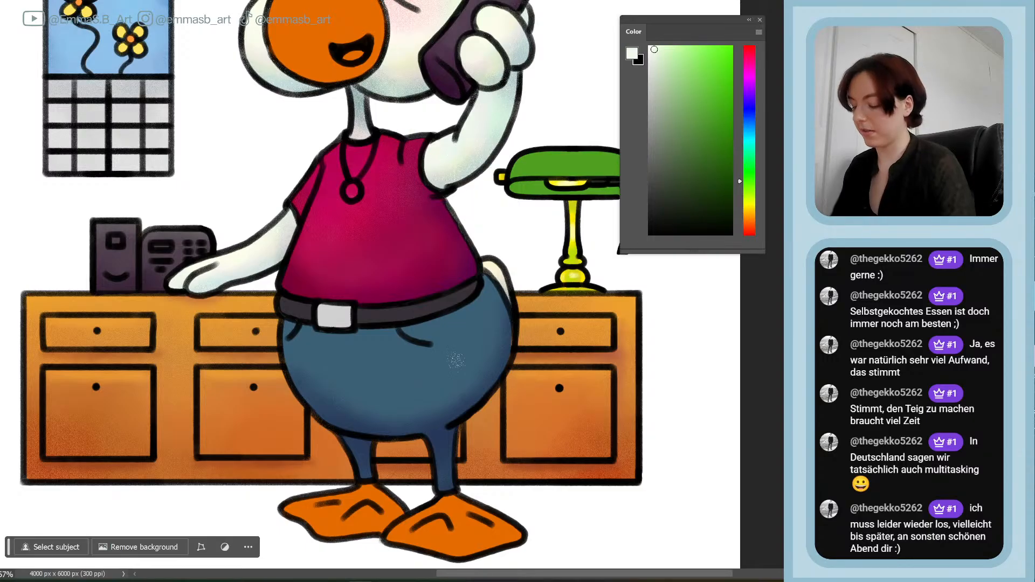
key(F5)
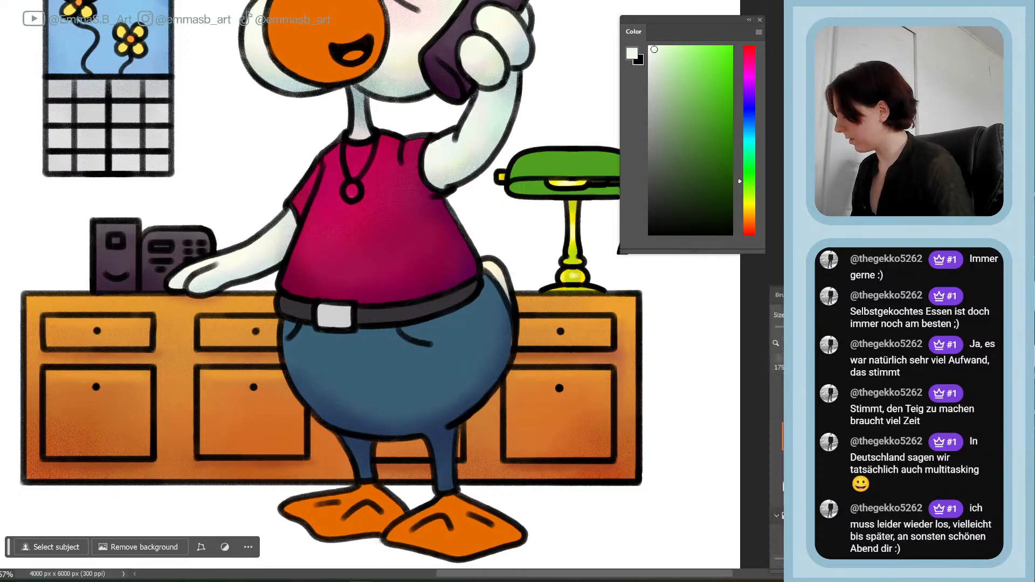
key(F5)
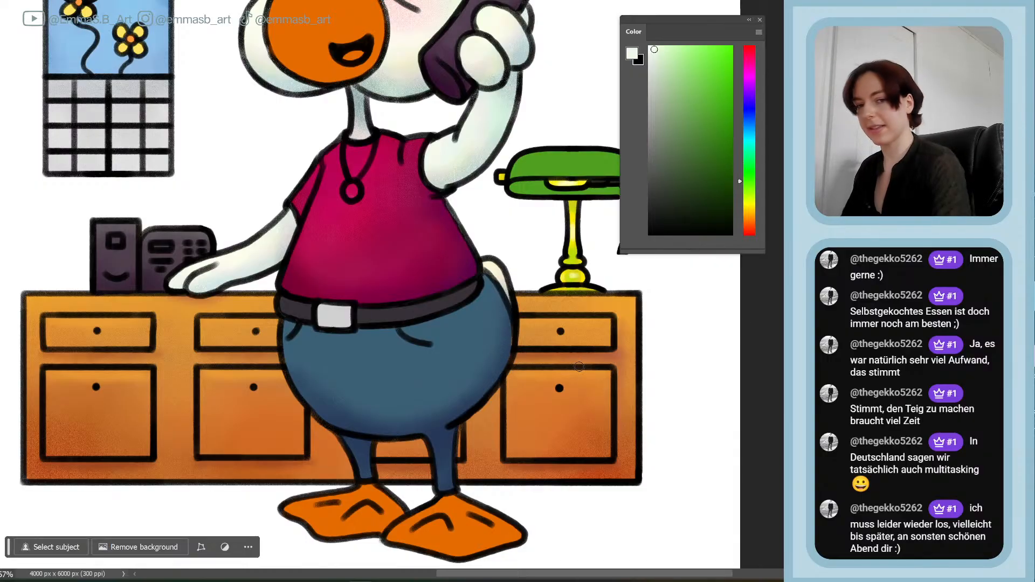
key(ctrl+plus)
key(ctrl+plus)
key(ctrl+plus)
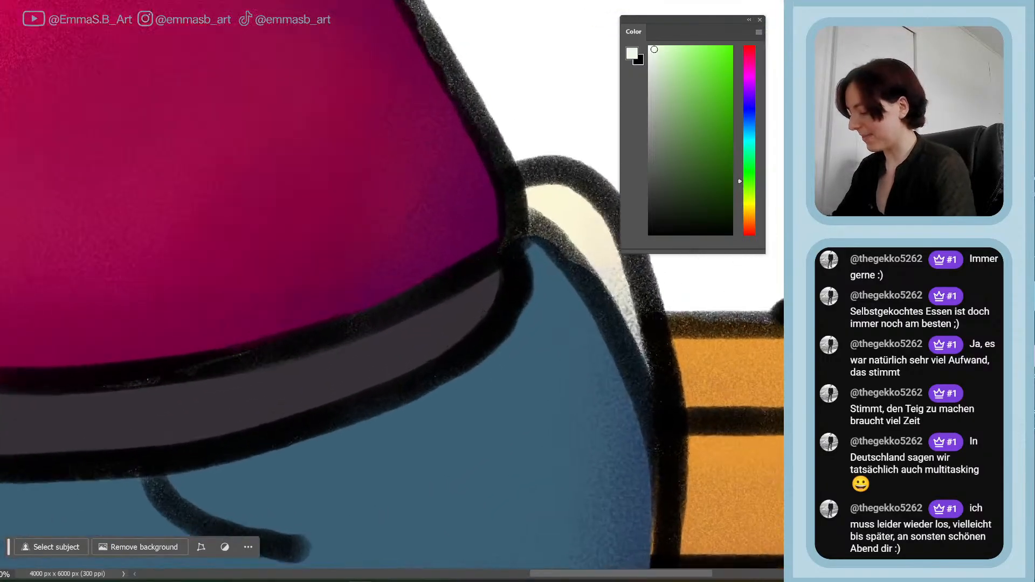
scroll(392, 284, down, 7)
scroll(392, 284, up, 5)
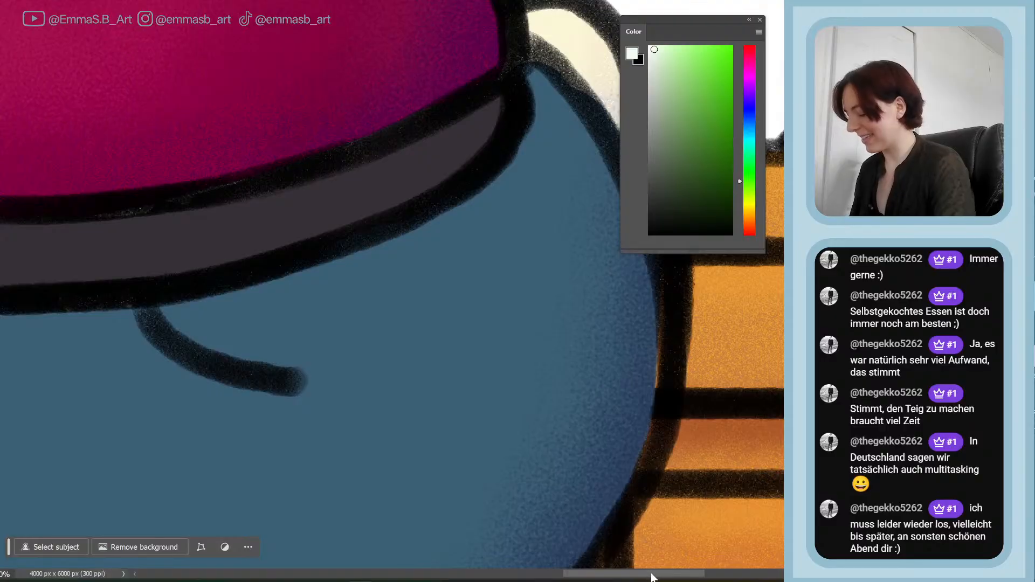
drag(647, 575, 671, 575)
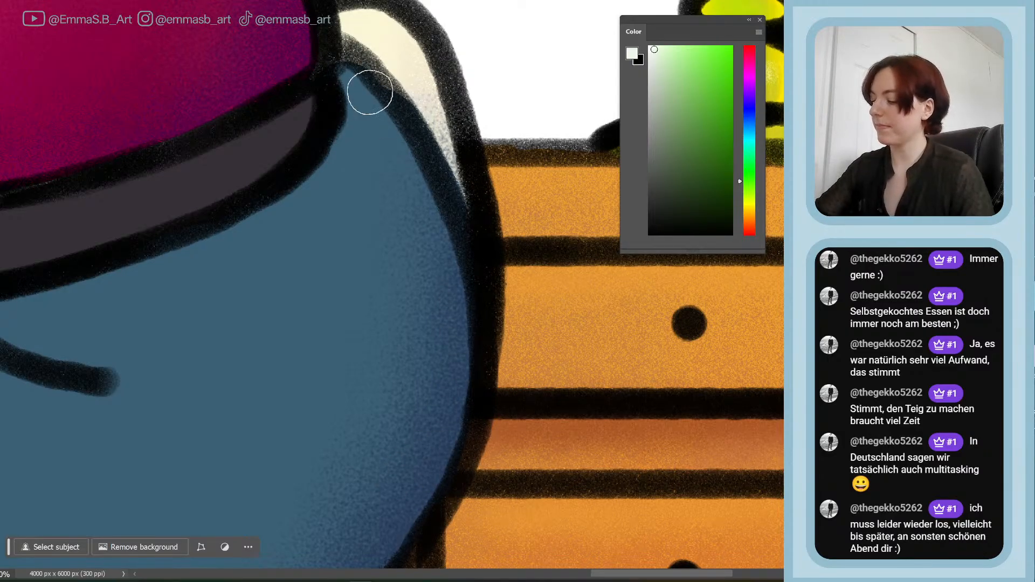
key(ctrl+0)
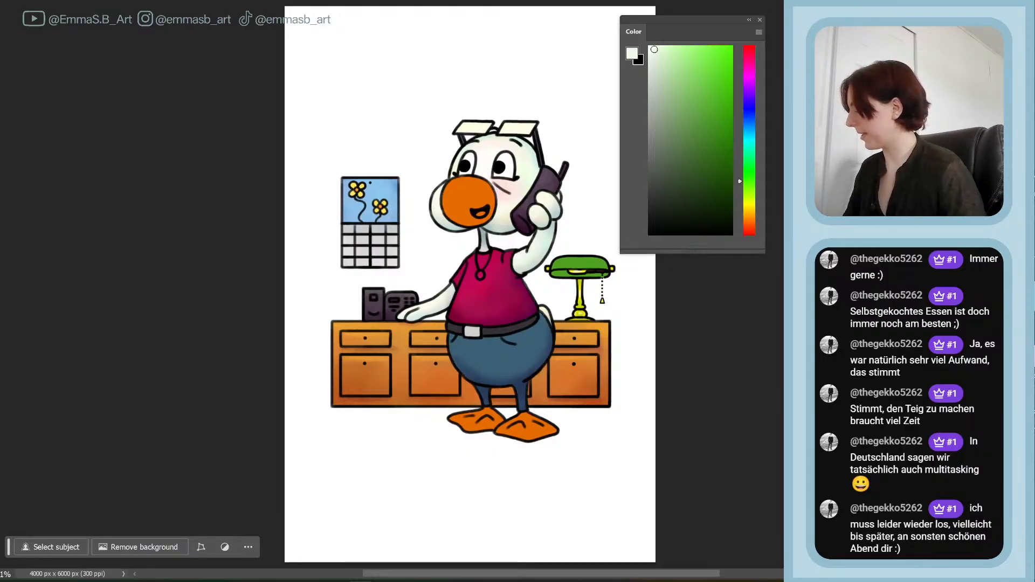
- Choose another brush preset for the trousers and move the colour picker clear of the duck
key(F5)
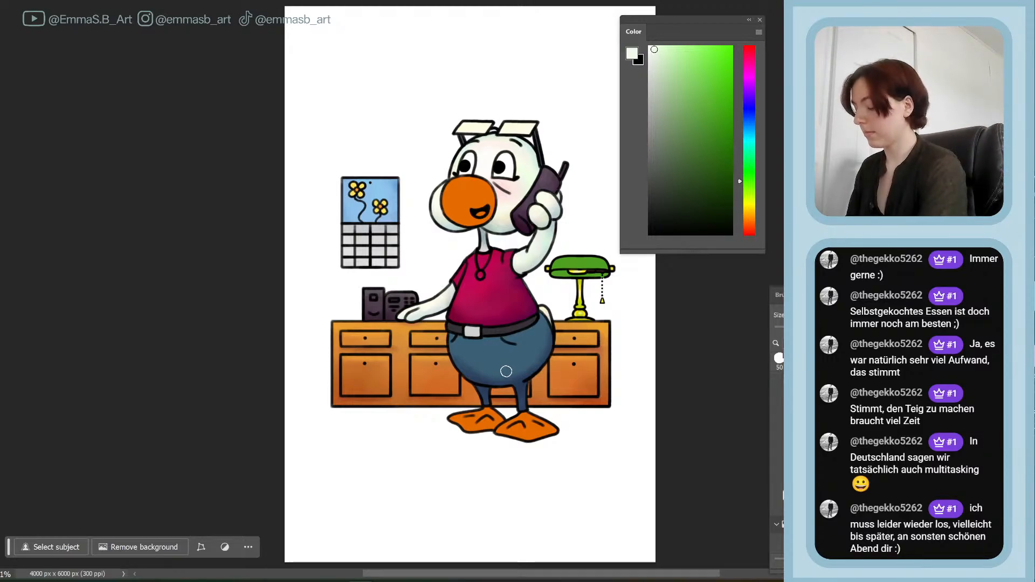
key(F5)
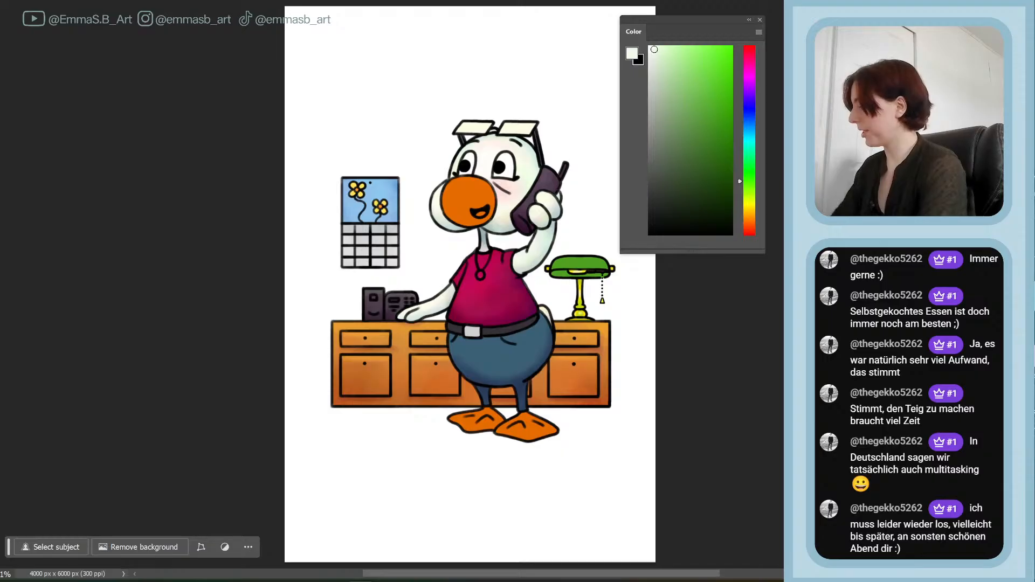
key(ctrl+plus)
key(ctrl+plus)
key(ctrl+plus)
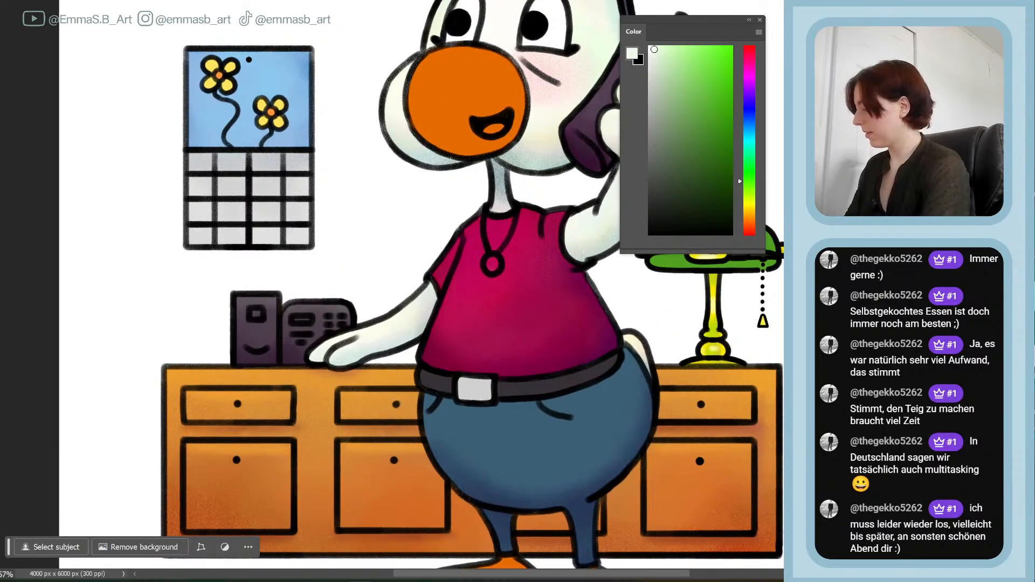
scroll(421, 291, down, 3)
drag(704, 19, 767, 17)
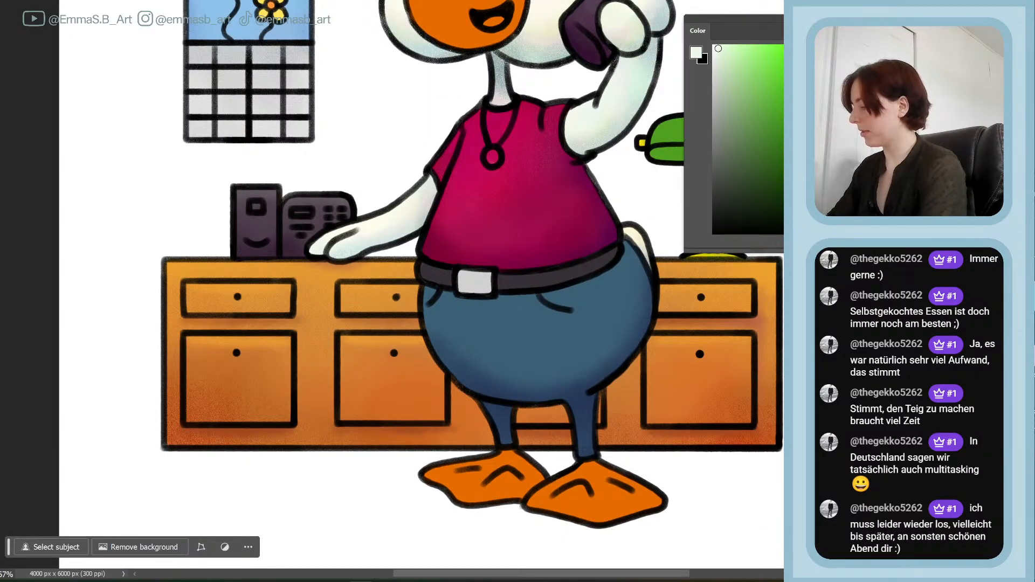
- Try a lighter muted blue stroke across the front of the trousers below the belt buckle
drag(816, 179, 815, 123)
click(748, 126)
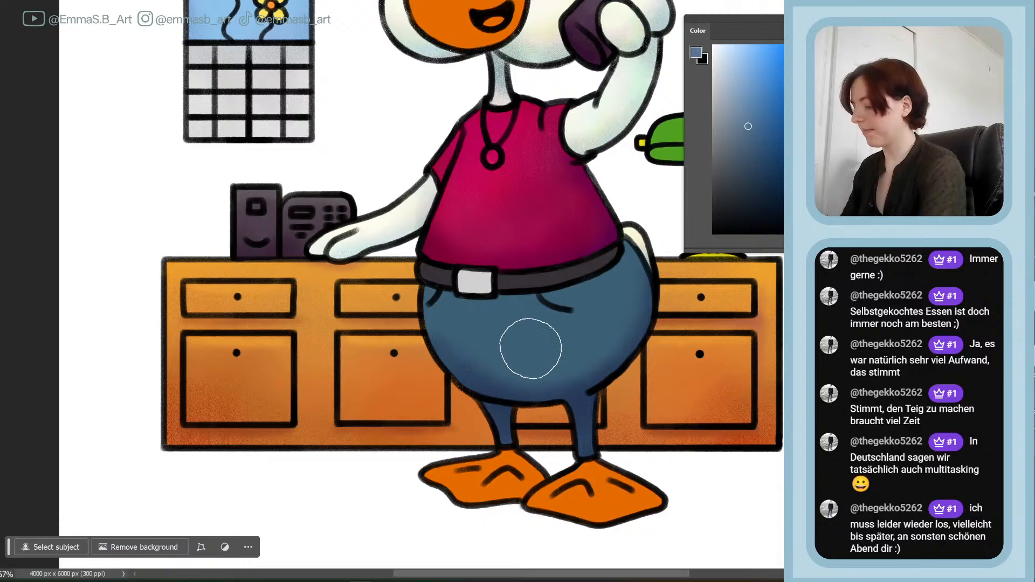
mouse_move(532, 347)
mouse_down()
mouse_move(439, 316)
mouse_move(485, 331)
mouse_up()
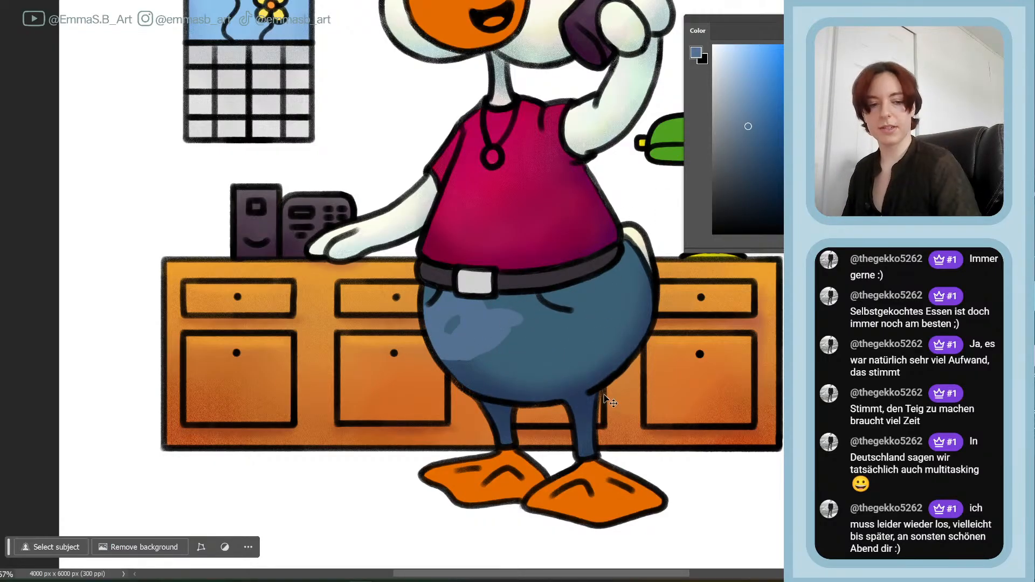
key(ctrl+z)
- Switch to a softer brush preset, pick a muted teal and enlarge the brush for the trousers
right_click(771, 287)
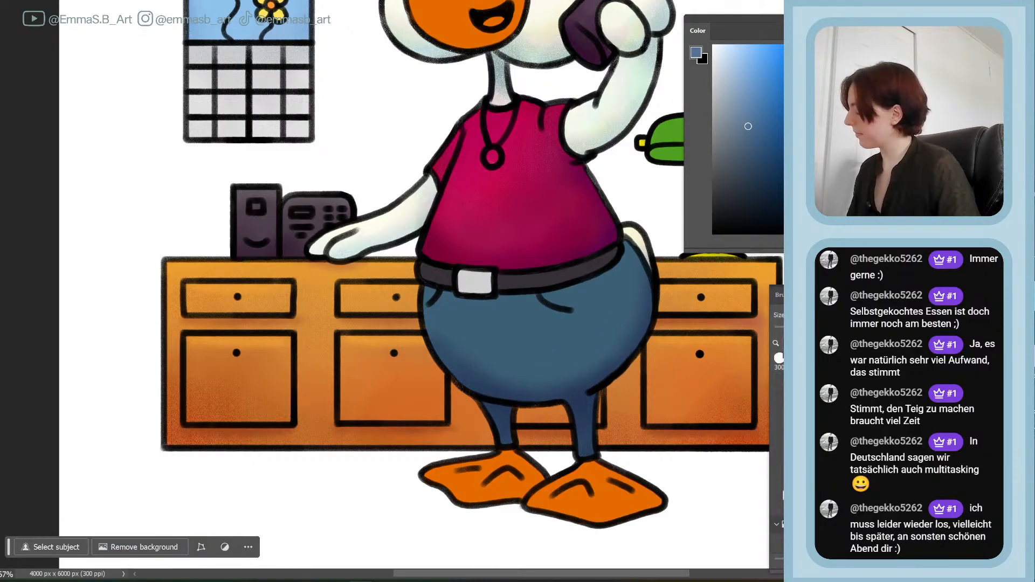
key(Escape)
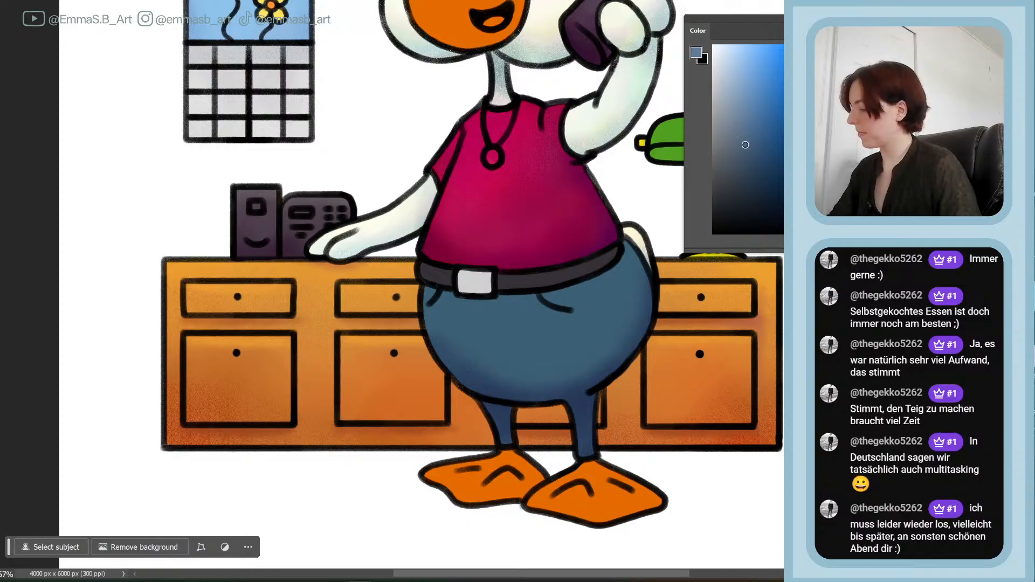
drag(811, 123, 811, 134)
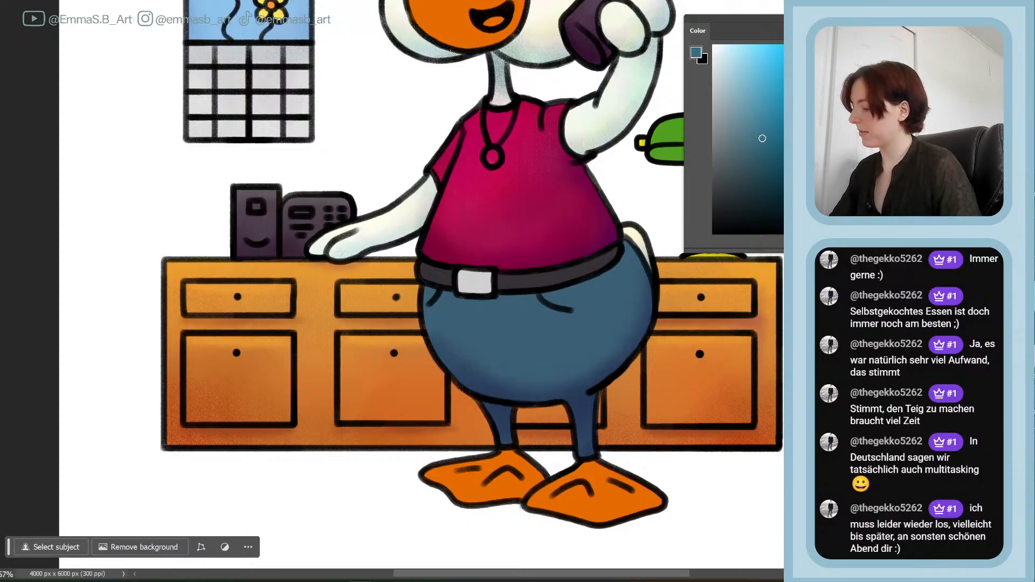
click(810, 139)
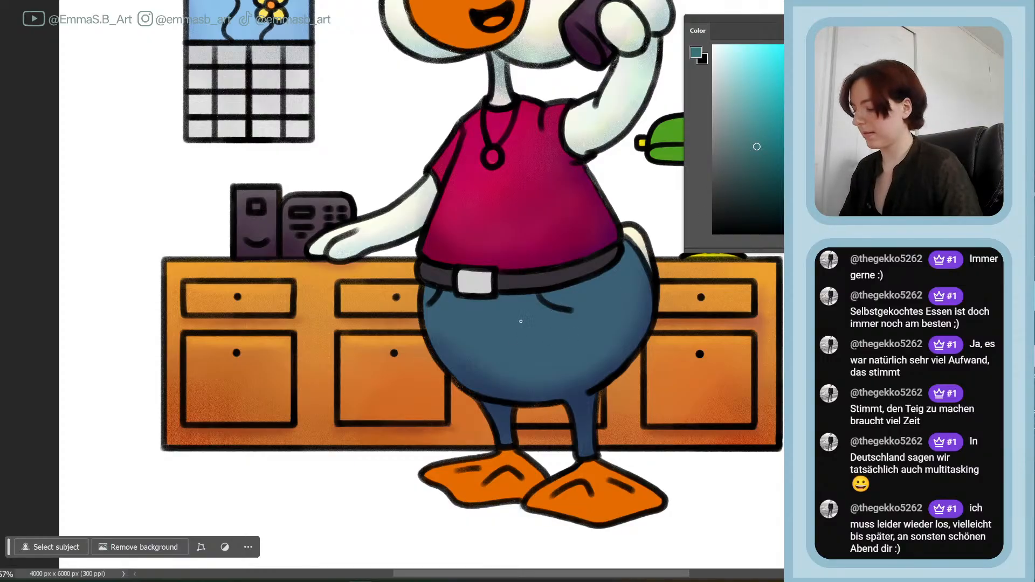
key(bracketright)
key(bracketright)
key(bracketright)
key(bracketright)
key(bracketright)
key(bracketright)
key(bracketright)
key(bracketright)
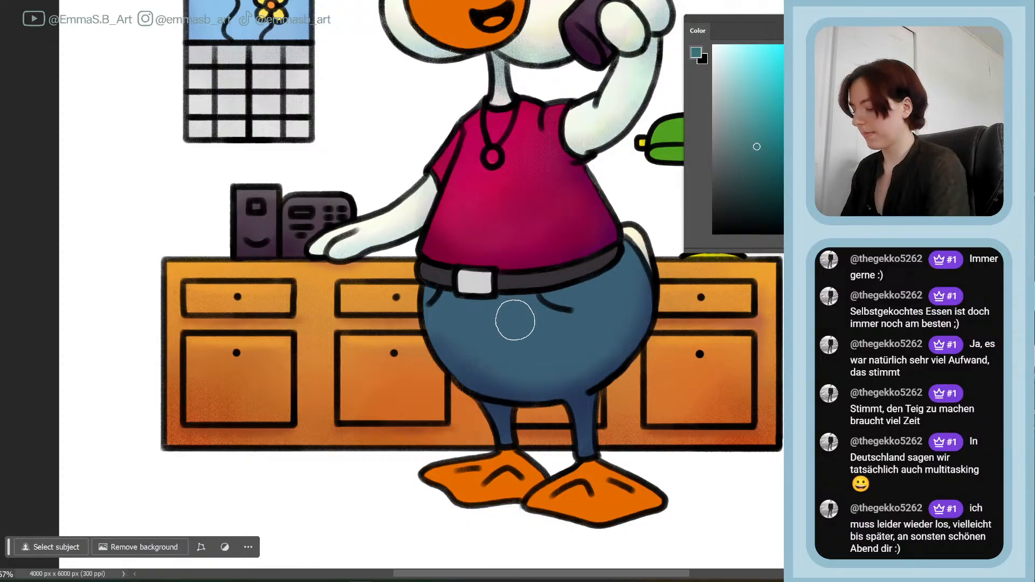
- Replace the first teal pass on the trousers with soft blue-teal and greener teal blended across them using a larger brush
mouse_move(422, 311)
mouse_down()
mouse_move(435, 344)
mouse_move(481, 304)
mouse_up()
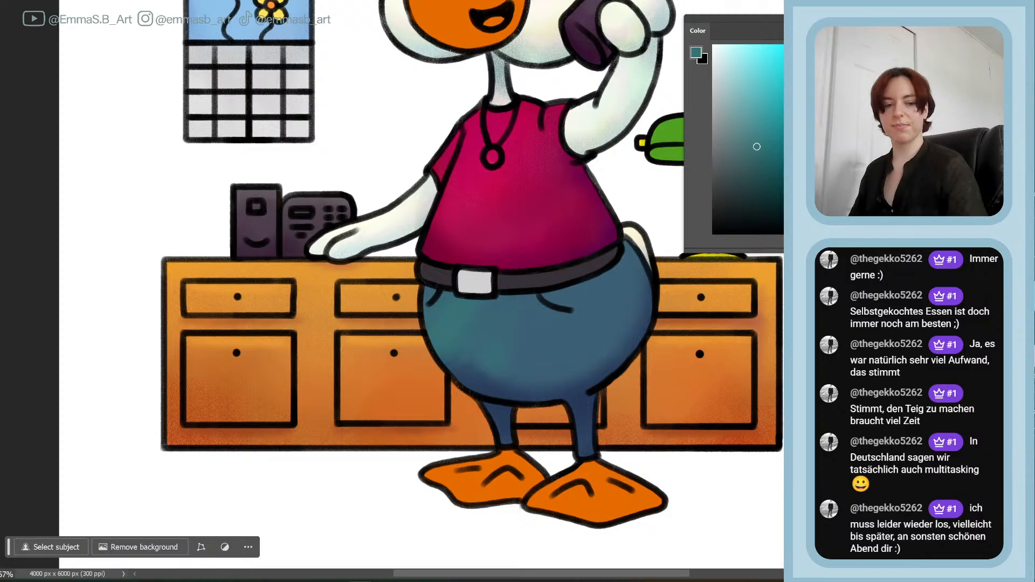
key(ctrl+z)
click(809, 134)
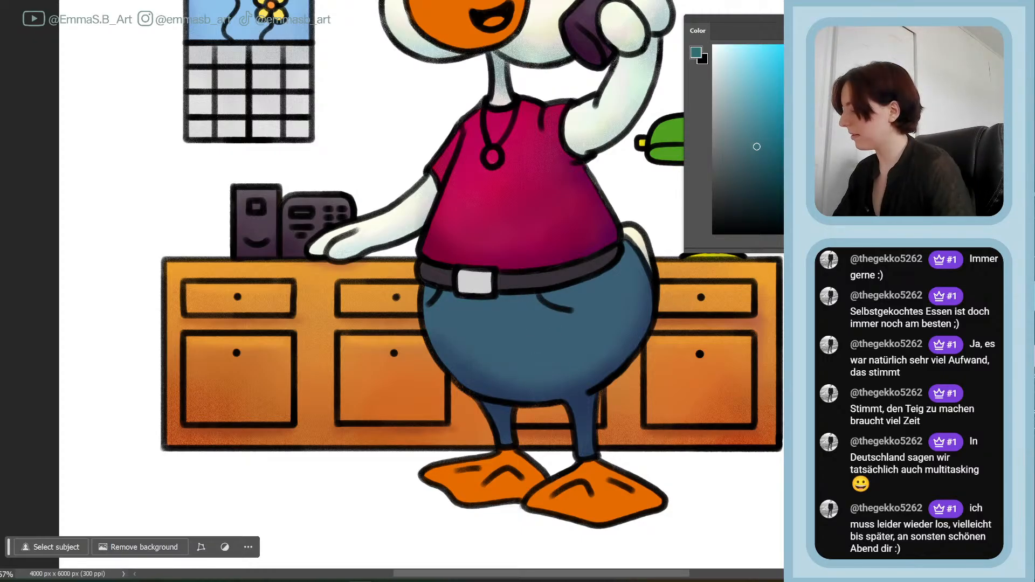
mouse_move(578, 271)
mouse_down()
mouse_move(438, 280)
mouse_move(440, 348)
mouse_move(497, 304)
mouse_move(573, 283)
mouse_up()
key(bracketright)
key(bracketright)
key(bracketright)
mouse_move(515, 341)
mouse_down()
mouse_move(466, 337)
mouse_move(521, 316)
mouse_move(525, 354)
mouse_move(489, 376)
mouse_move(488, 346)
mouse_move(580, 306)
mouse_move(582, 334)
mouse_move(579, 325)
mouse_move(618, 286)
mouse_move(587, 340)
mouse_move(594, 366)
mouse_move(529, 369)
mouse_up()
drag(762, 144, 769, 149)
mouse_move(585, 346)
mouse_down()
mouse_move(544, 392)
mouse_move(465, 367)
mouse_move(549, 390)
mouse_move(496, 375)
mouse_move(627, 353)
mouse_move(552, 387)
mouse_move(656, 316)
mouse_up()
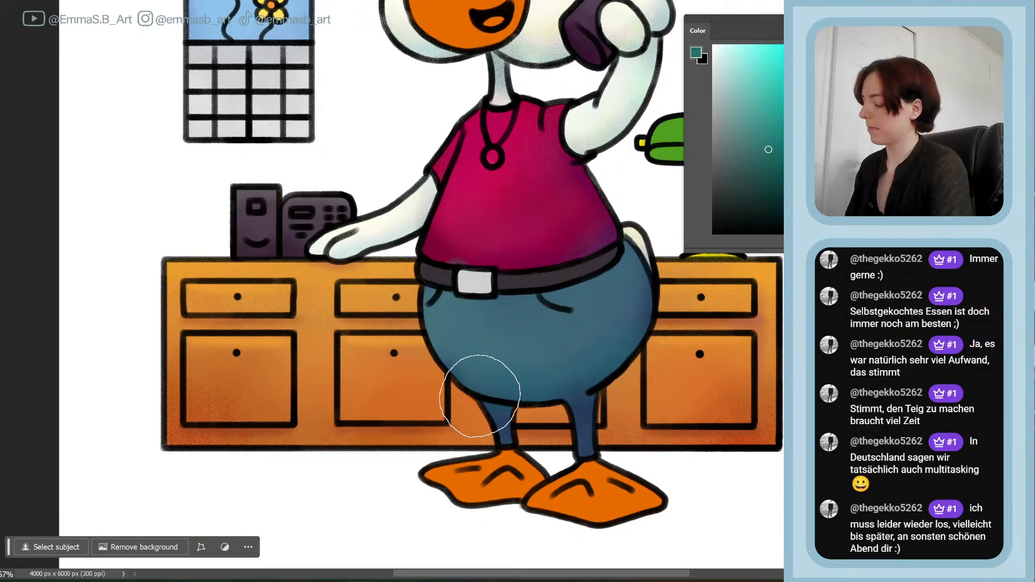
- Deepen the trousers' lower edge and legs with dark blue, and blend lighter teal into the lit areas
drag(493, 386, 615, 345)
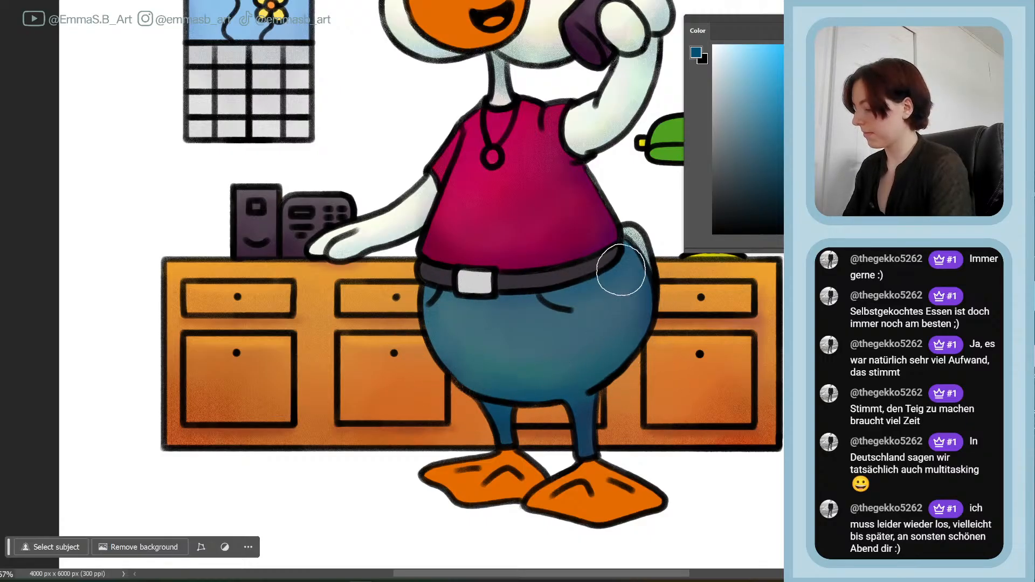
drag(917, 129, 917, 134)
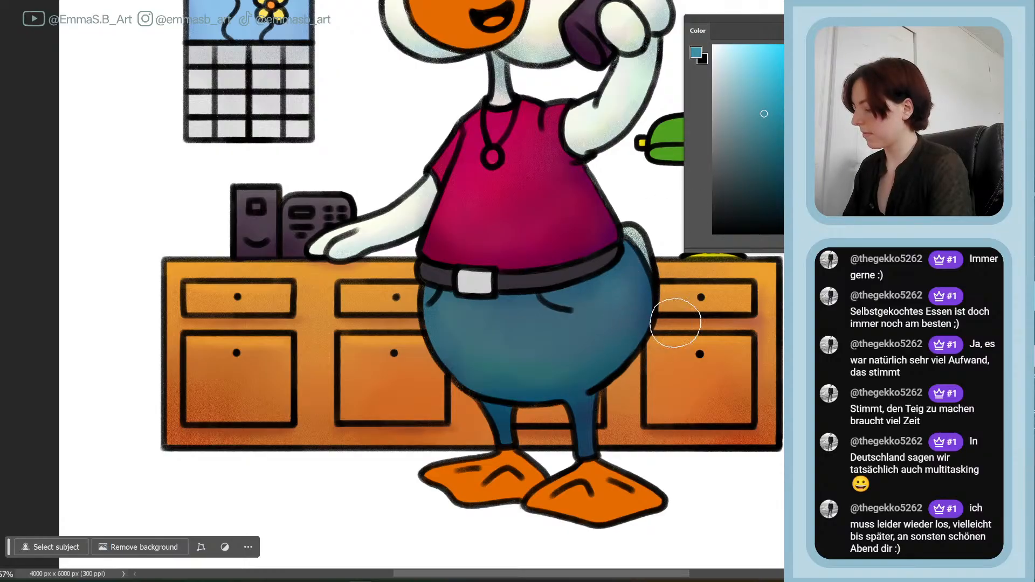
drag(767, 113, 759, 130)
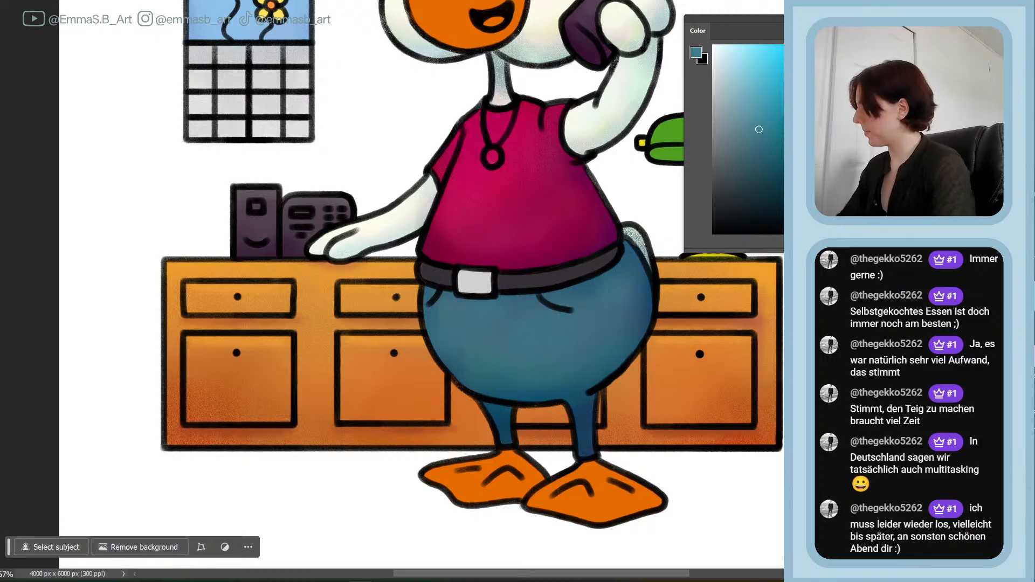
- Pick a dark purple and reduce the brush size for shading around the belt
click(804, 89)
click(783, 131)
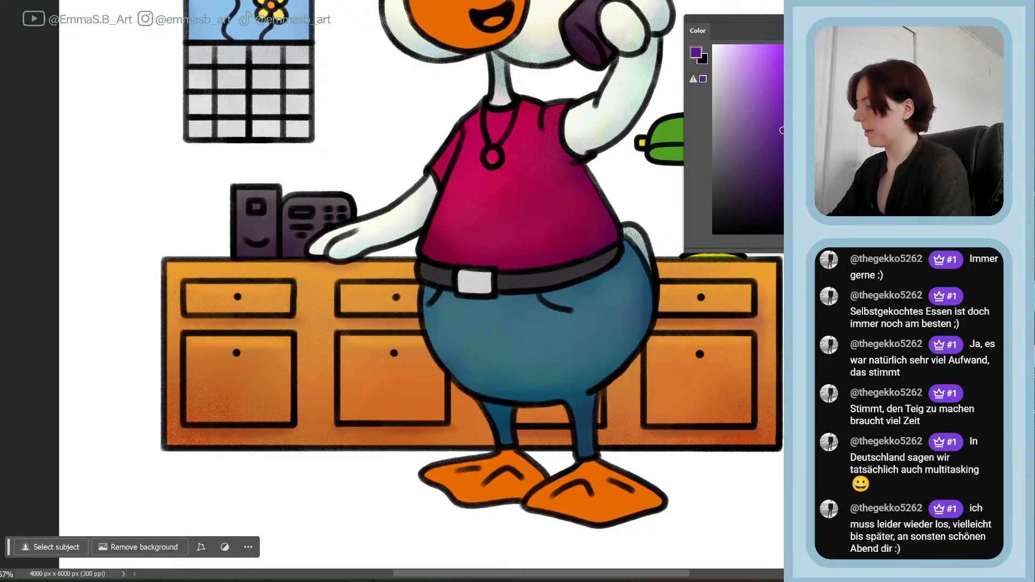
drag(782, 161, 780, 164)
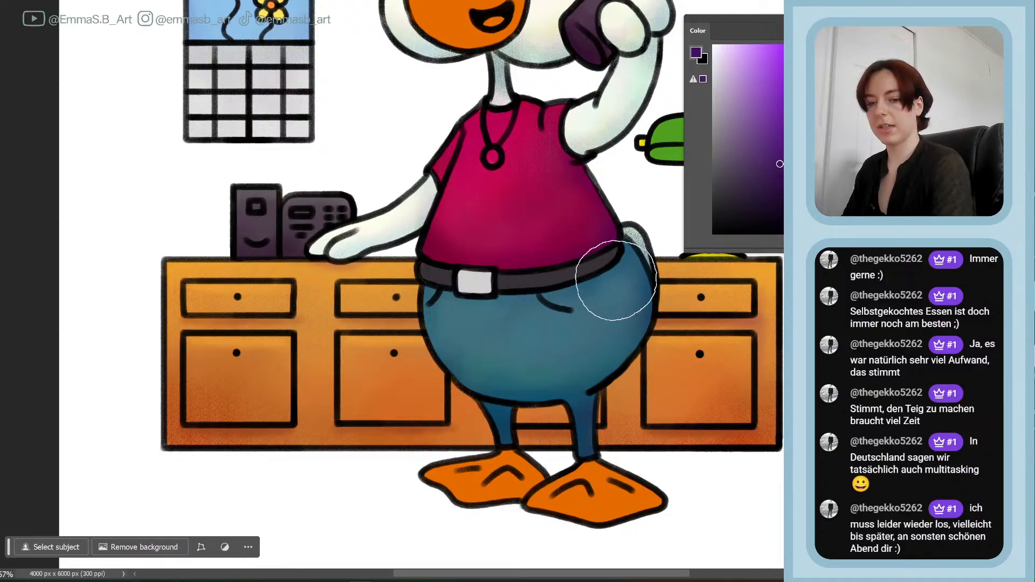
key(bracketleft)
key(bracketleft)
key(bracketleft)
key(bracketleft)
key(bracketleft)
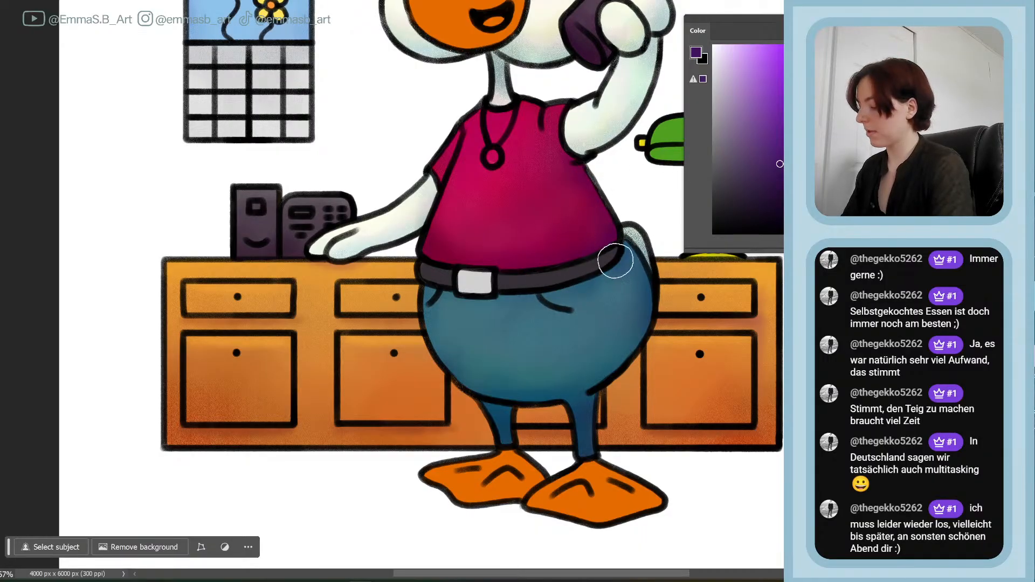
- Try near-black purple shading at the shirt's lower corner above the belt
click(782, 201)
mouse_move(609, 241)
mouse_down()
mouse_move(603, 282)
mouse_move(610, 241)
mouse_up()
key(ctrl+z)
key(ctrl+z)
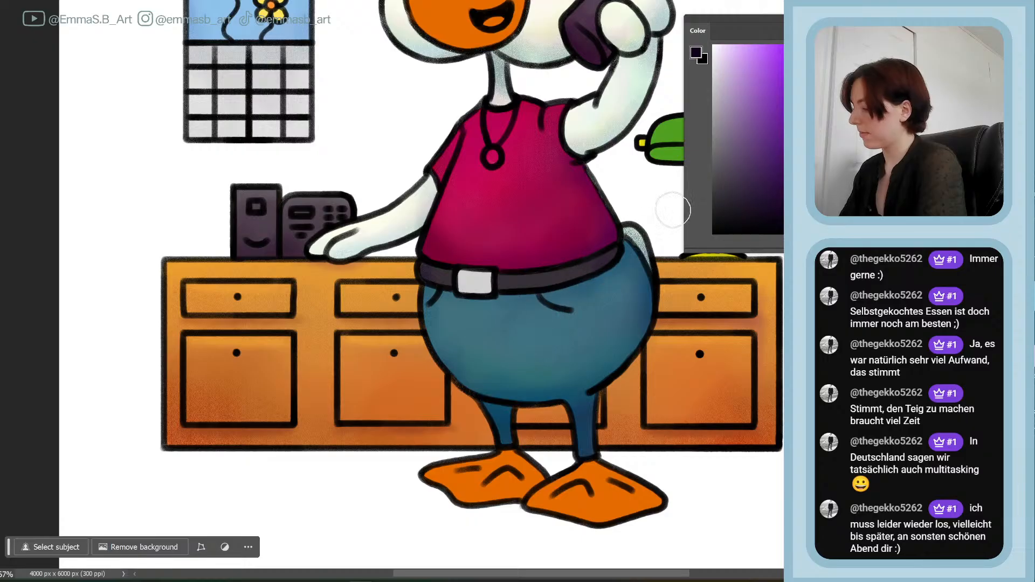
- Paint the belt with a muted purple-grey, shade the buckle and add a stronger purple tint to the belt
click(804, 78)
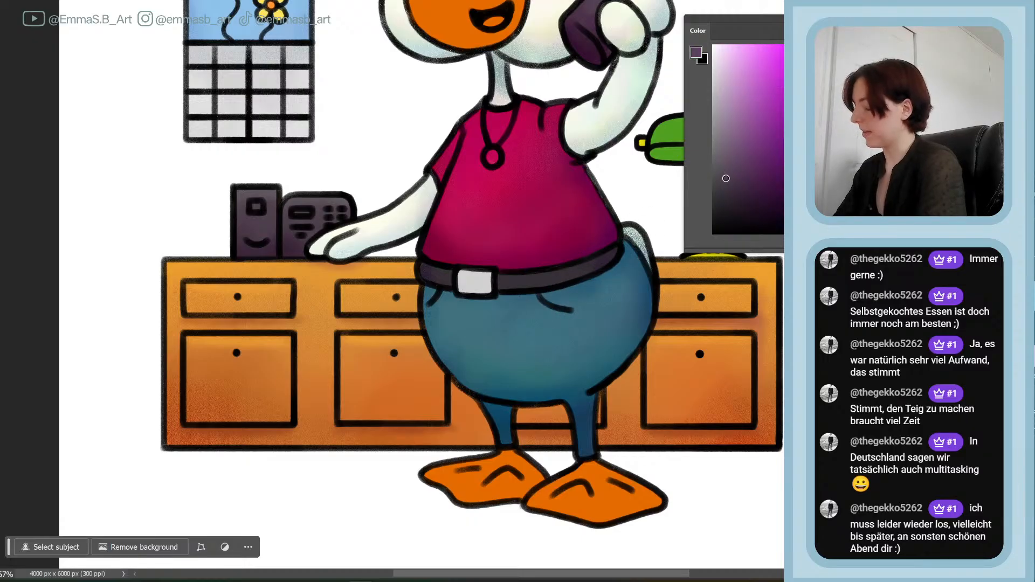
drag(725, 178, 723, 180)
drag(510, 284, 599, 273)
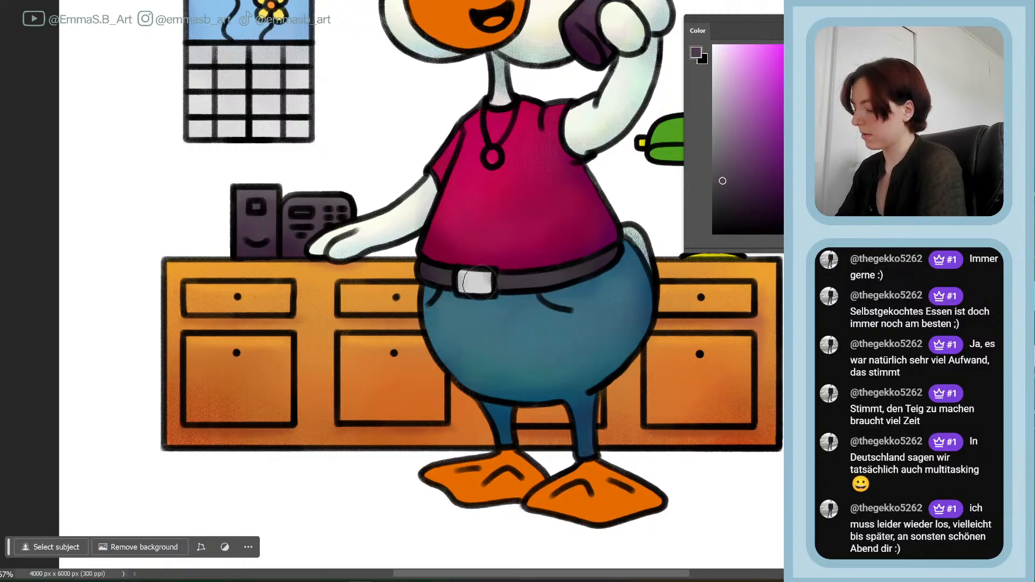
drag(478, 282, 473, 283)
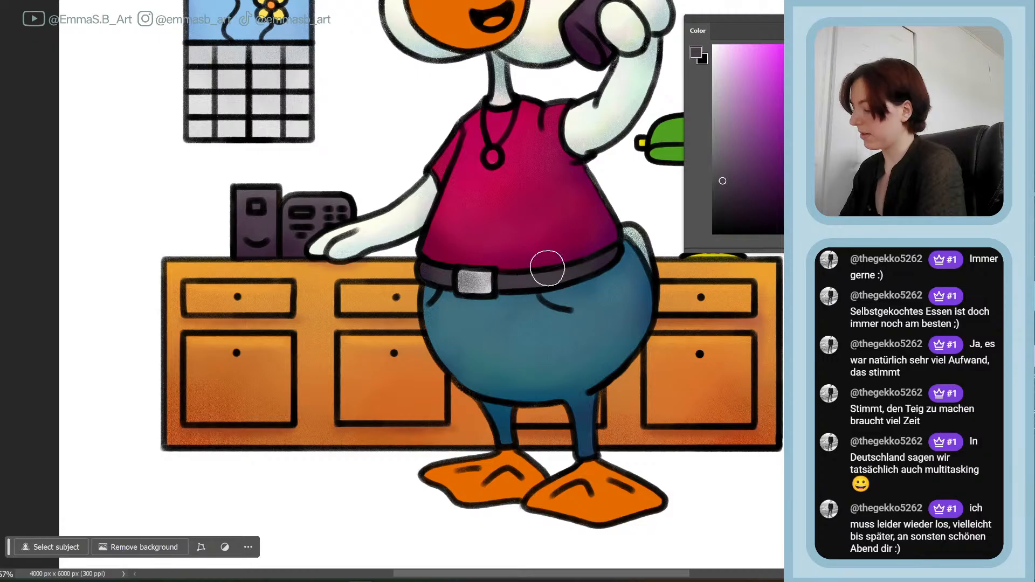
click(768, 150)
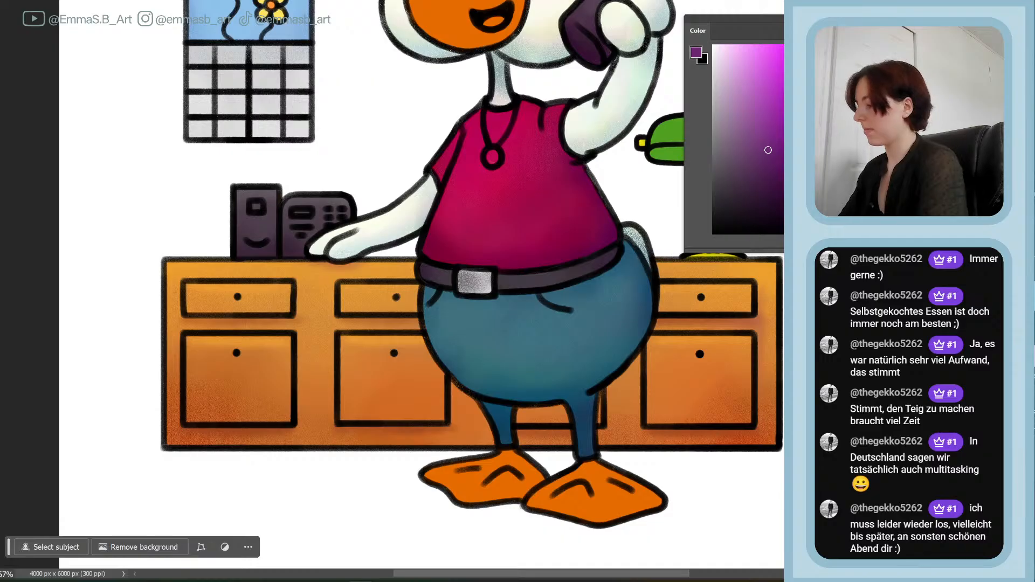
- Brighten the belt buckle with light grey and tint it with pale blue
click(713, 83)
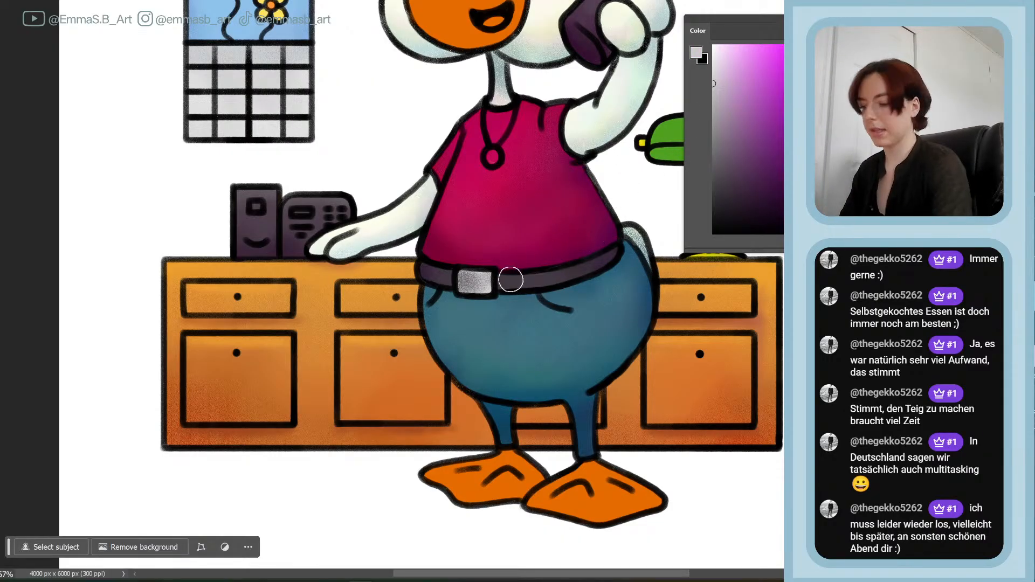
drag(474, 290, 484, 276)
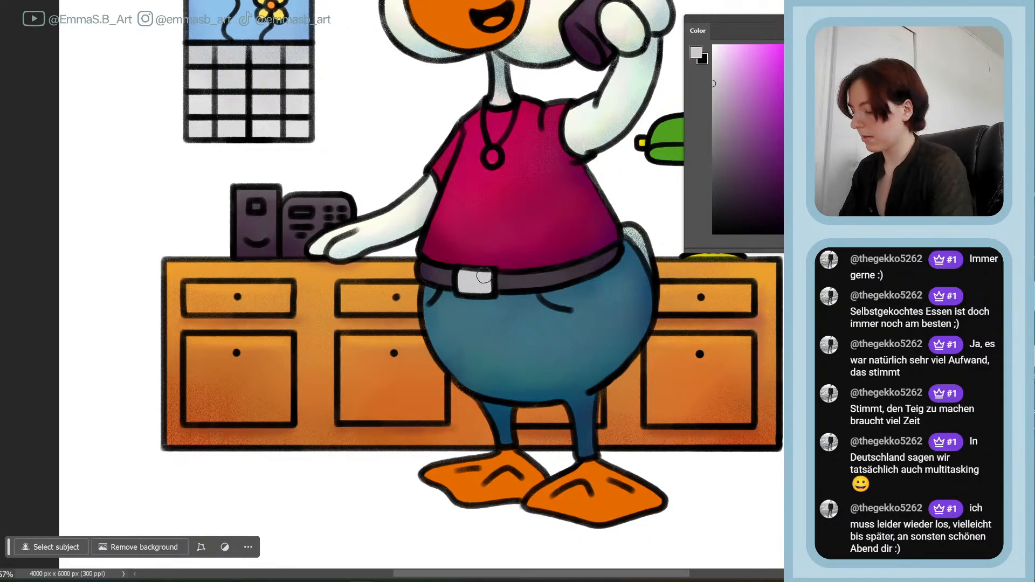
click(810, 118)
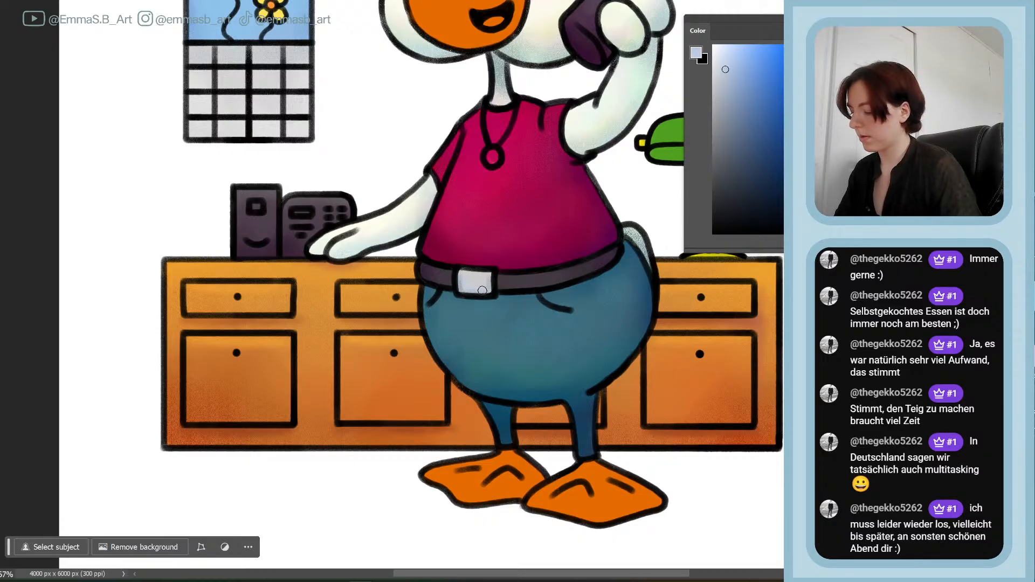
- Tint the buckle with a greyish blue, sample the beak's orange and shift it to a deeper red-orange
click(738, 89)
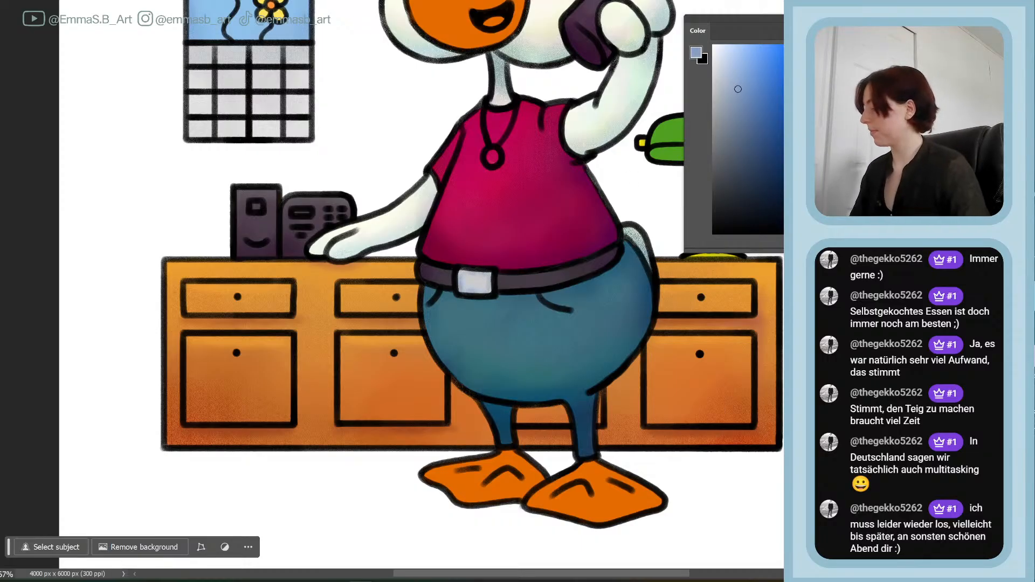
scroll(772, 399, up, 5)
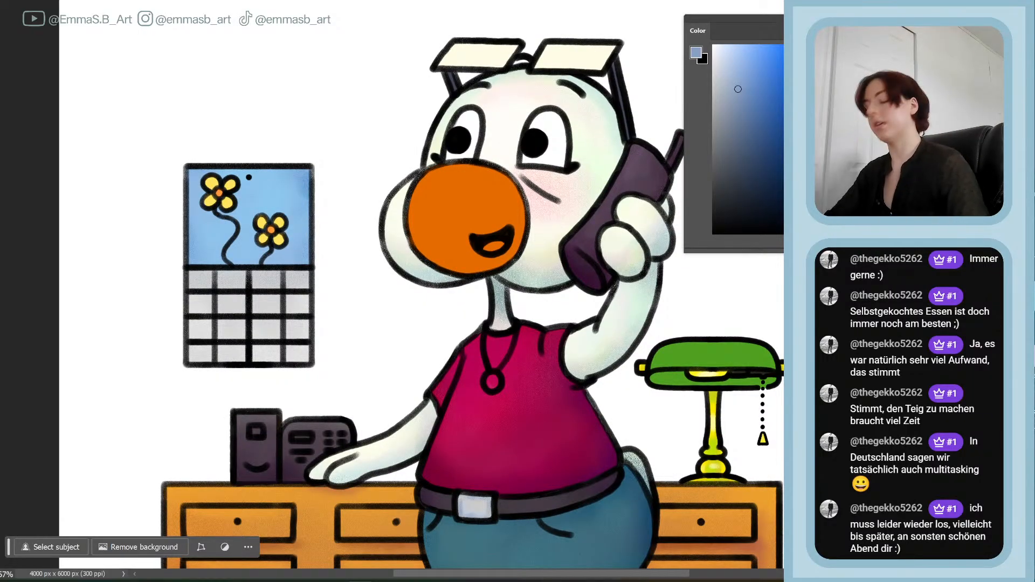
alt+click(463, 190)
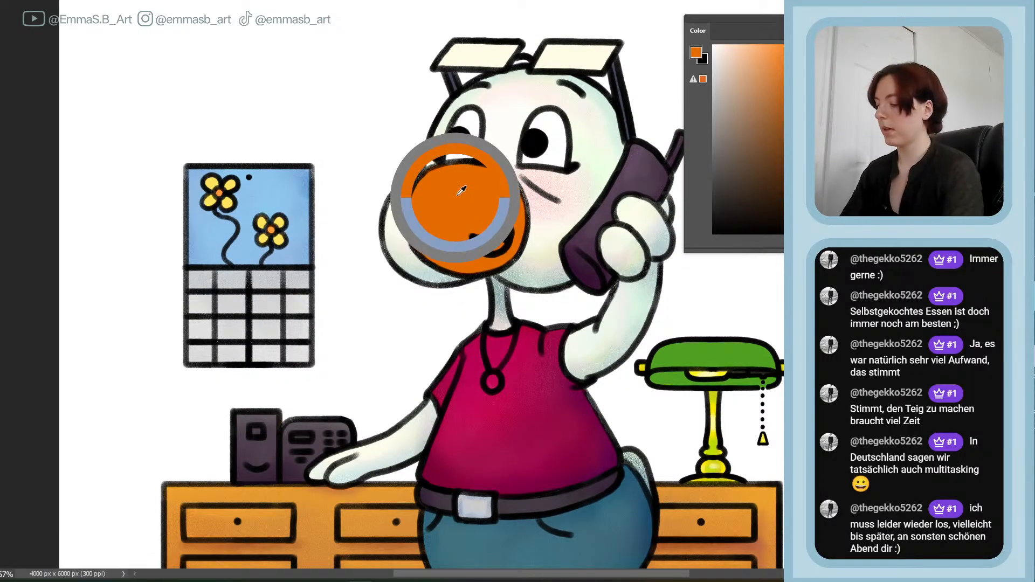
click(812, 225)
drag(800, 65, 799, 85)
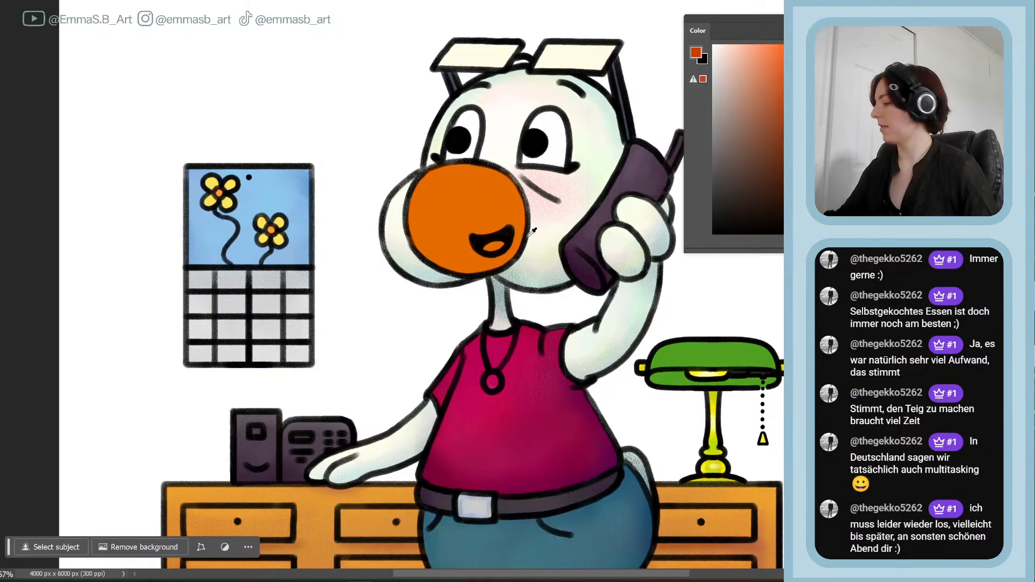
- Save the document
click(12, 0)
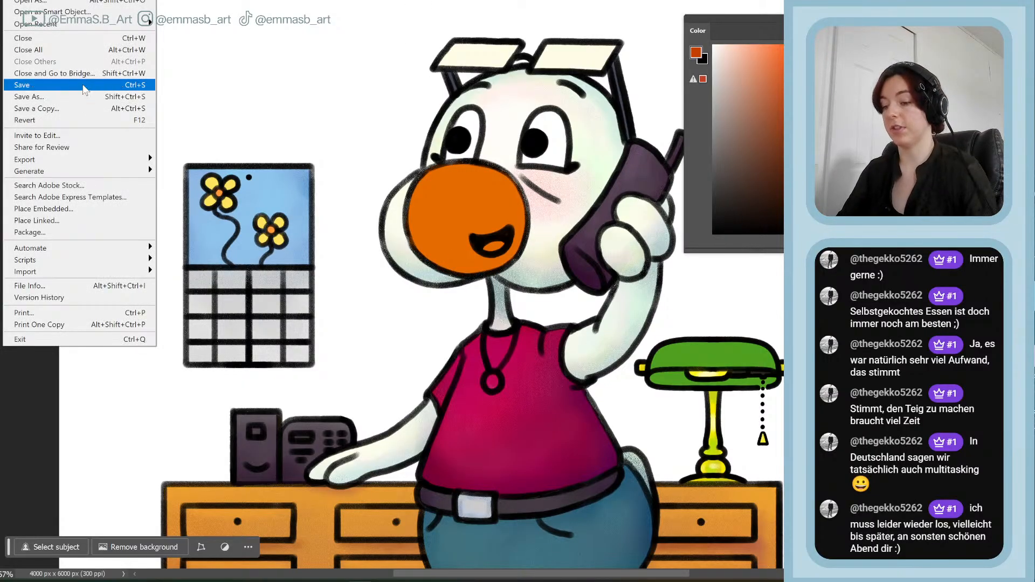
click(84, 86)
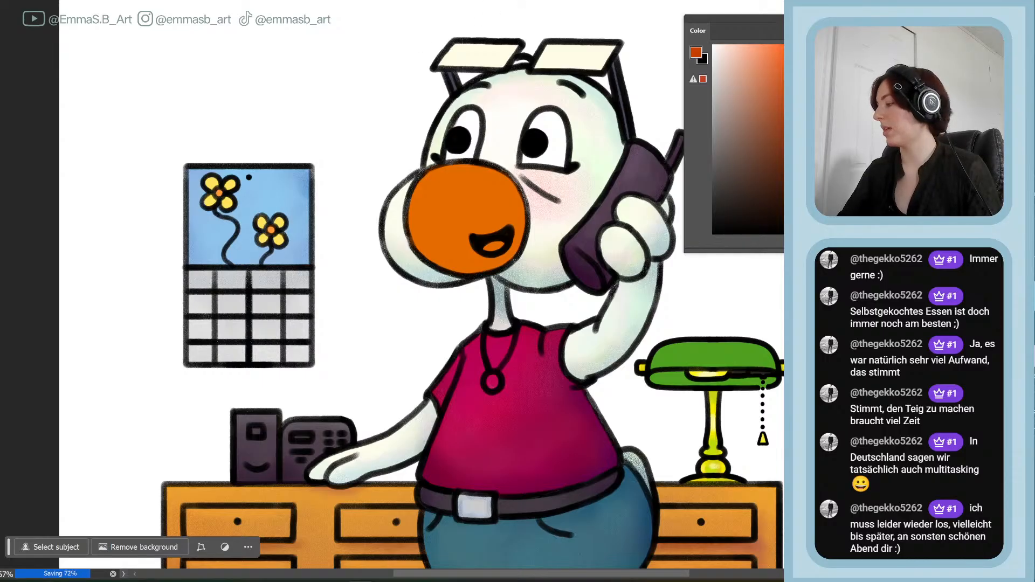
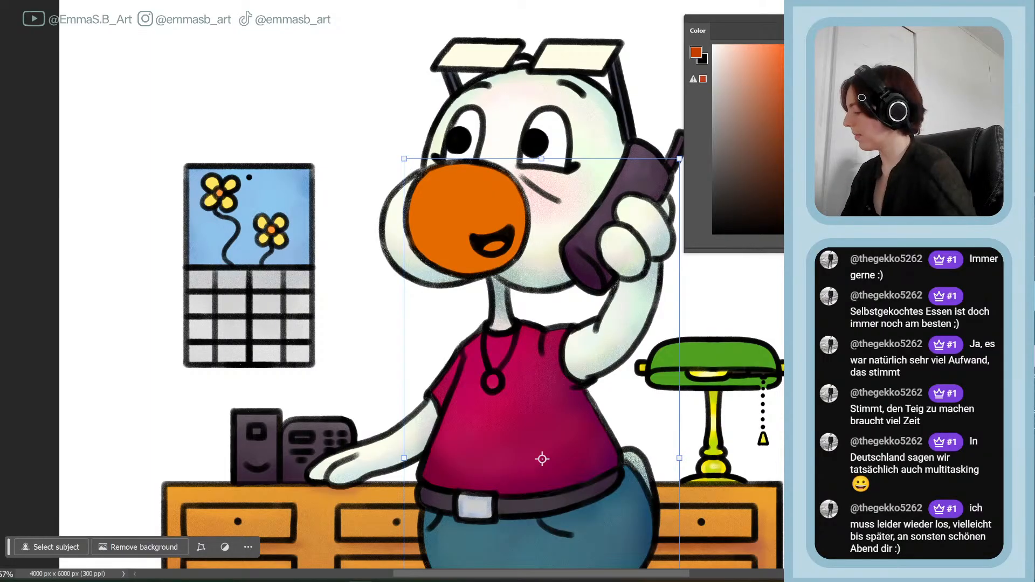
scroll(542, 459, down, 1)
key(Return)
scroll(473, 300, up, 2)
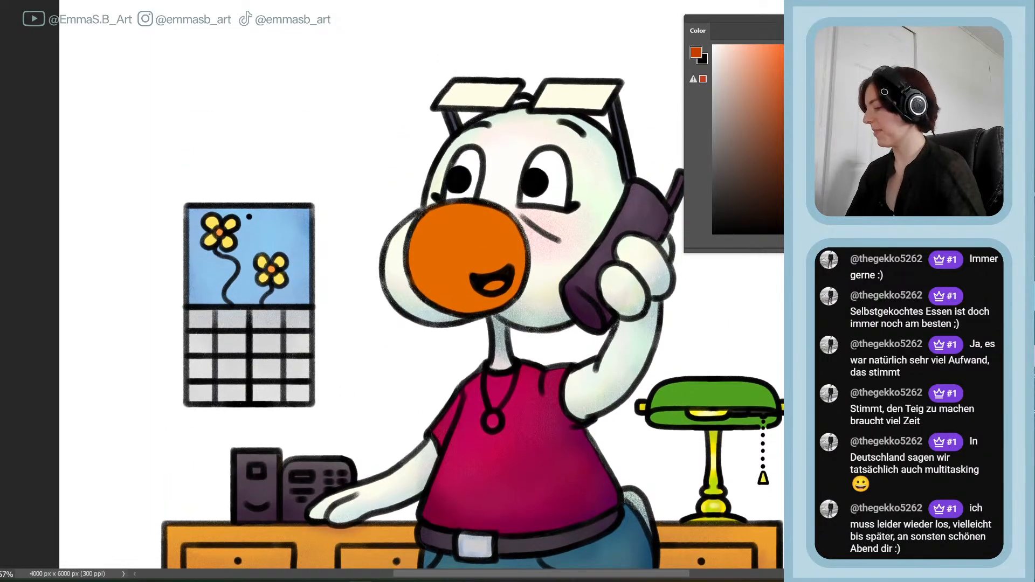
scroll(690, 579, right, 2)
scroll(690, 580, left, 1)
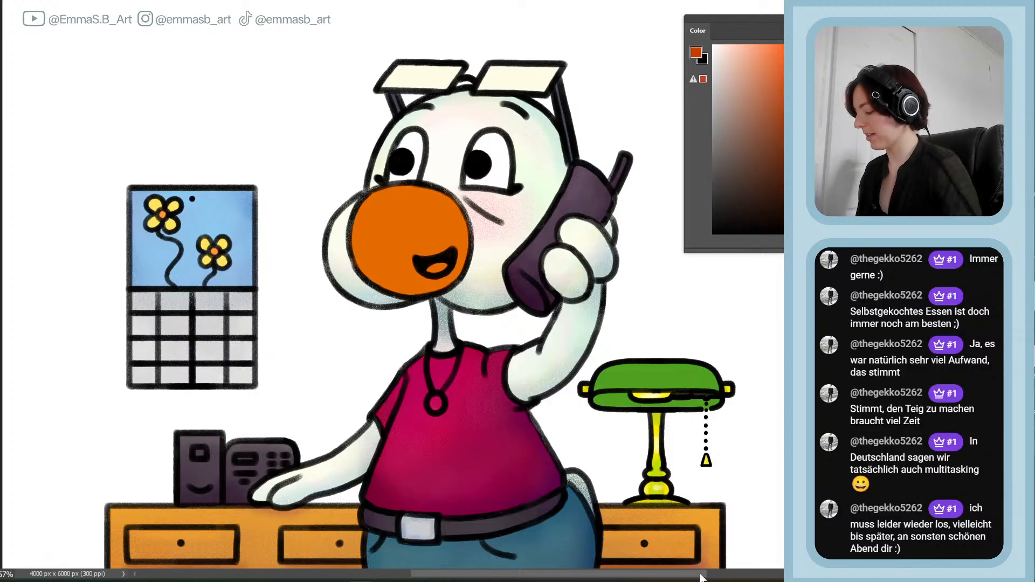
mouse_move(701, 575)
mouse_down()
mouse_move(712, 575)
mouse_move(686, 574)
mouse_up()
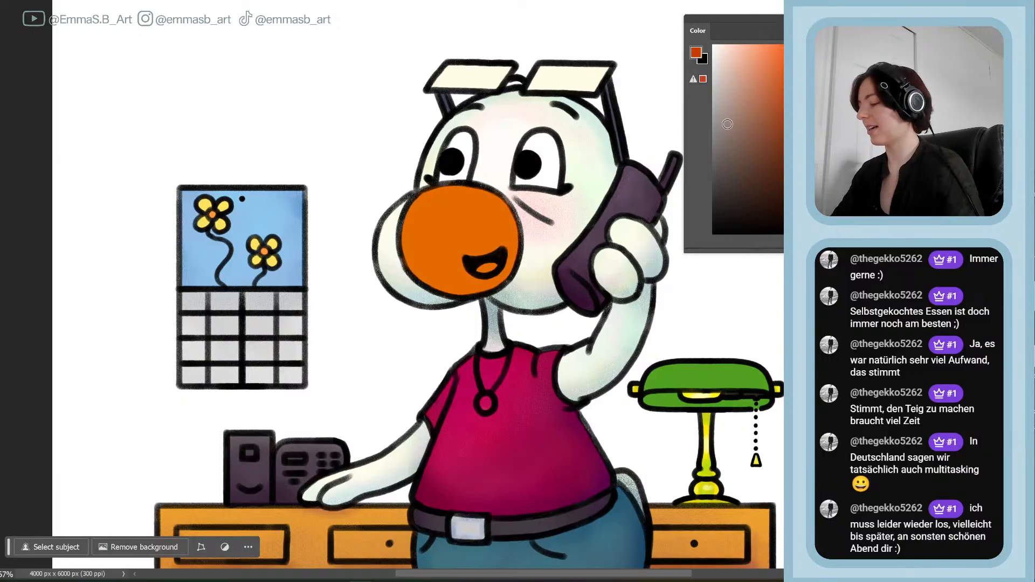
- Pick a darker red-orange, enlarge the brush for shading the beak and undo the last stroke
click(822, 228)
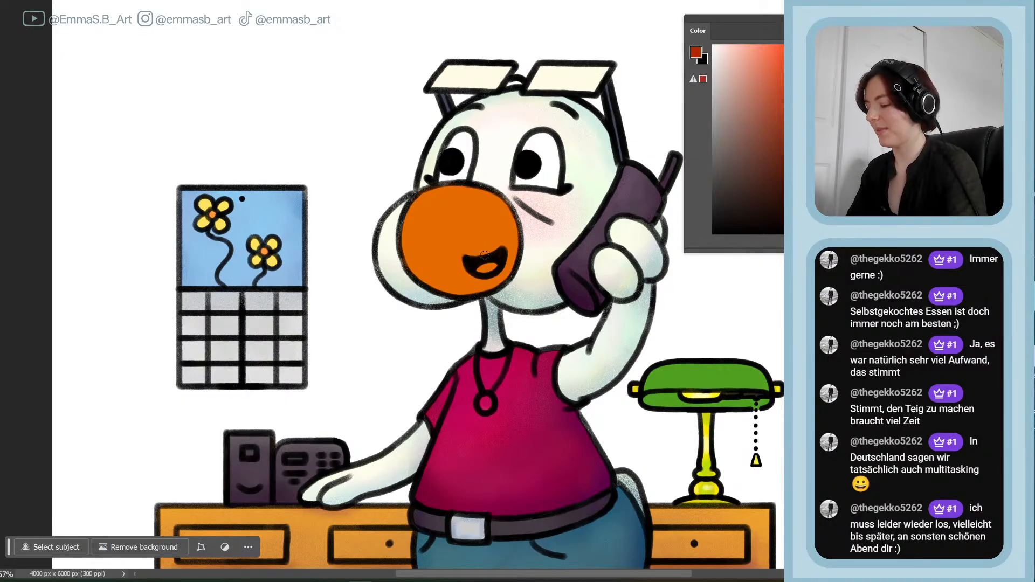
key(bracketright)
key(bracketright)
key(bracketright)
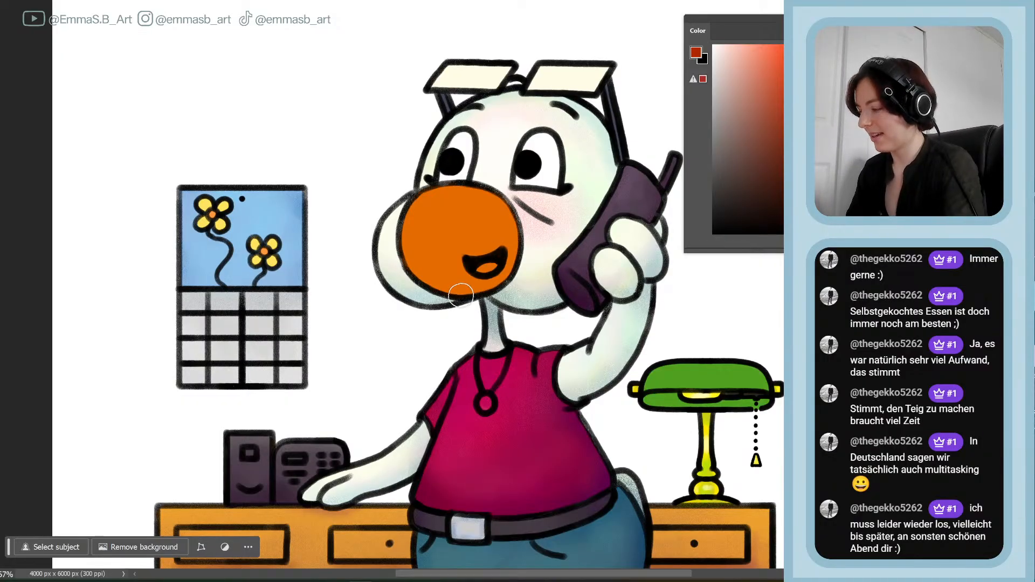
key(bracketright)
key(bracketright)
key(bracketright)
key(bracketright)
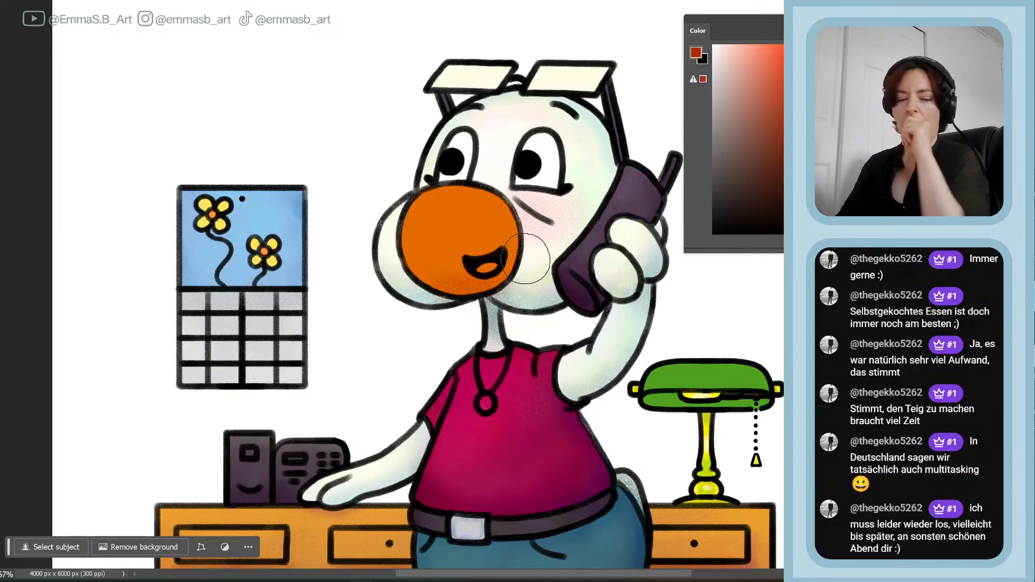
key(ctrl+z)
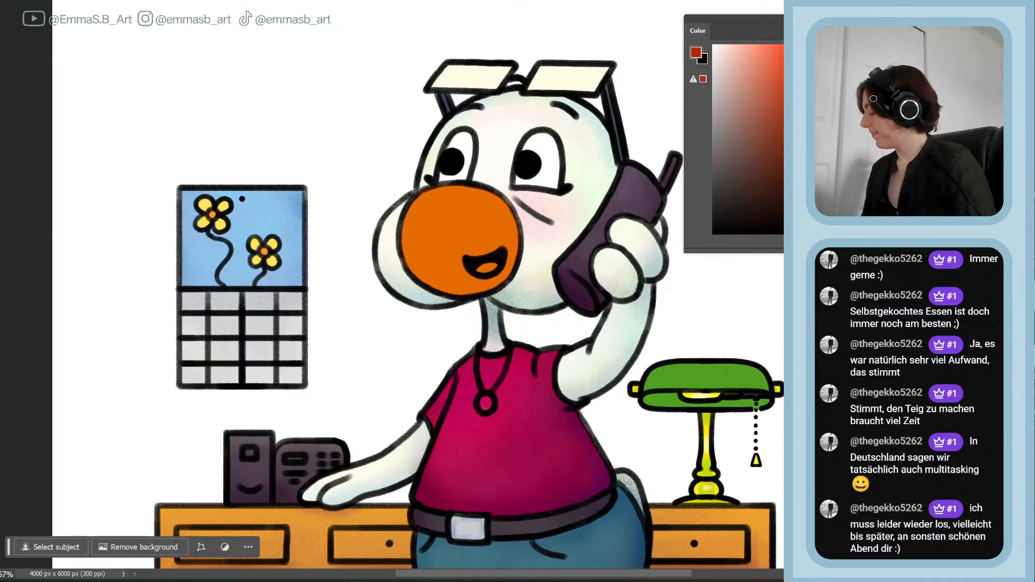
- Shade the beak's lower edge and the area around the mouth softly with dark red and red-orange
click(781, 107)
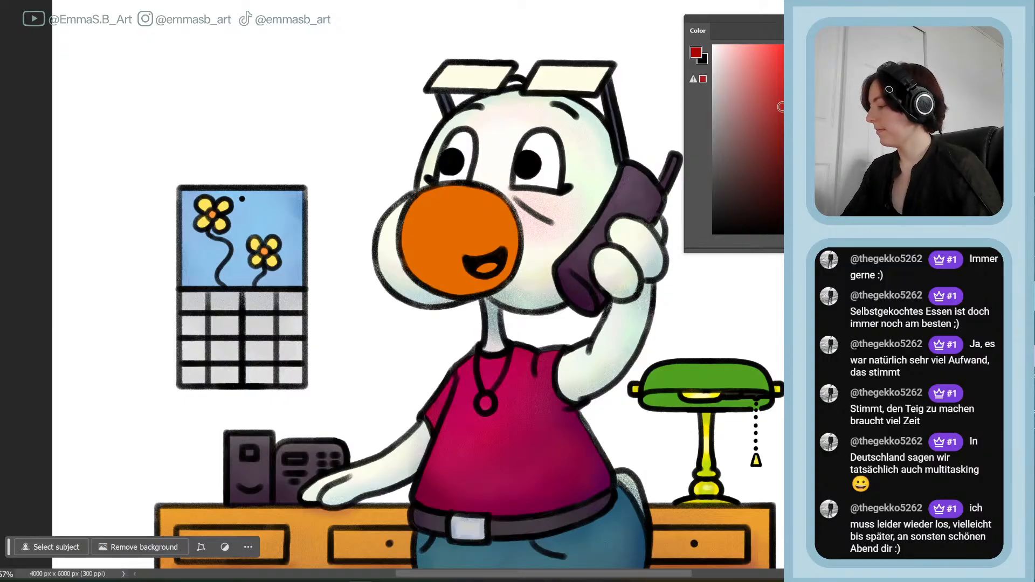
mouse_move(484, 295)
mouse_down()
mouse_move(501, 279)
mouse_move(433, 286)
mouse_move(510, 275)
mouse_move(429, 284)
mouse_move(477, 293)
mouse_move(452, 282)
mouse_move(520, 245)
mouse_move(427, 277)
mouse_move(515, 280)
mouse_move(423, 268)
mouse_move(491, 281)
mouse_move(442, 277)
mouse_move(521, 245)
mouse_move(435, 285)
mouse_move(539, 282)
mouse_move(430, 289)
mouse_move(522, 268)
mouse_move(456, 301)
mouse_move(512, 267)
mouse_move(459, 299)
mouse_move(469, 301)
mouse_move(417, 279)
mouse_move(499, 285)
mouse_move(427, 269)
mouse_move(532, 250)
mouse_move(408, 277)
mouse_move(539, 271)
mouse_up()
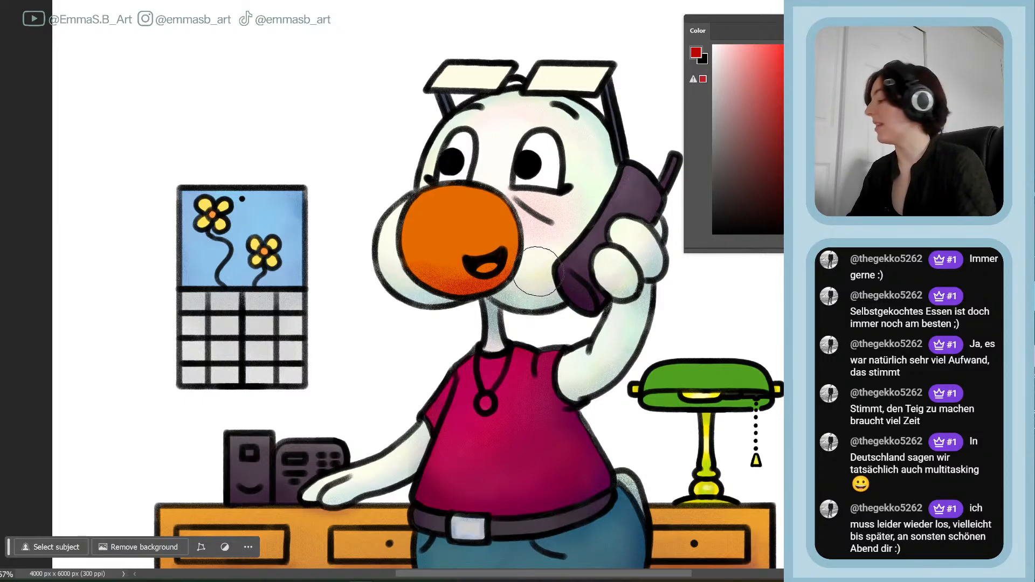
click(809, 230)
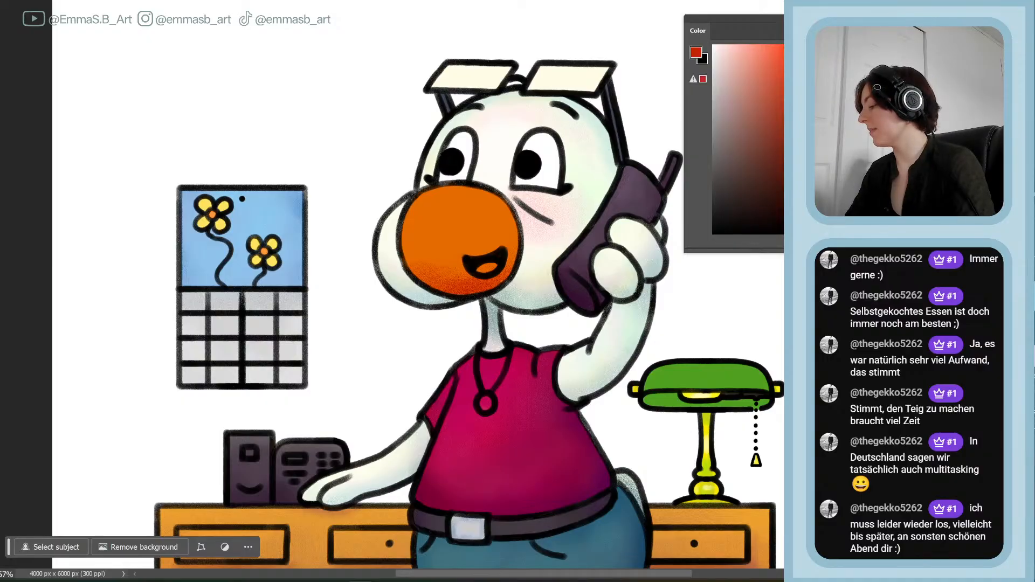
mouse_move(421, 266)
mouse_down()
mouse_move(509, 276)
mouse_move(409, 264)
mouse_move(509, 259)
mouse_move(438, 270)
mouse_up()
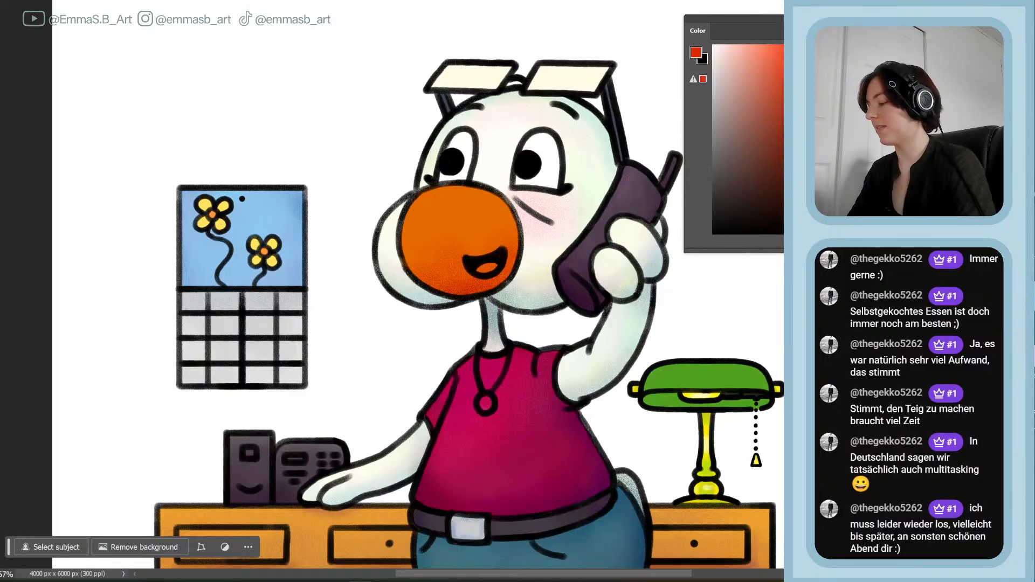
click(917, 231)
click(893, 87)
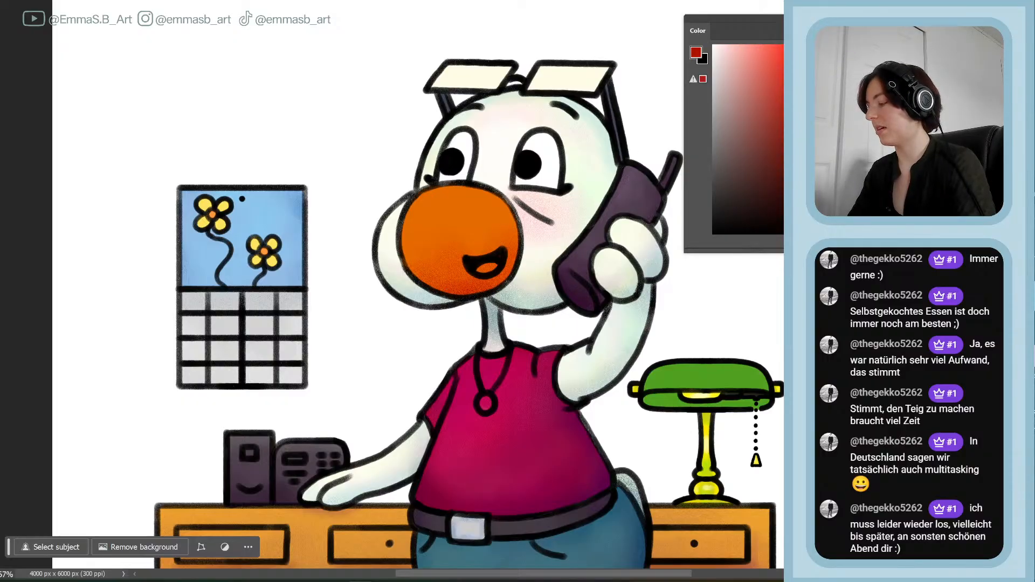
click(917, 229)
mouse_move(462, 263)
mouse_down()
mouse_move(448, 293)
mouse_move(511, 287)
mouse_move(450, 300)
mouse_move(518, 286)
mouse_up()
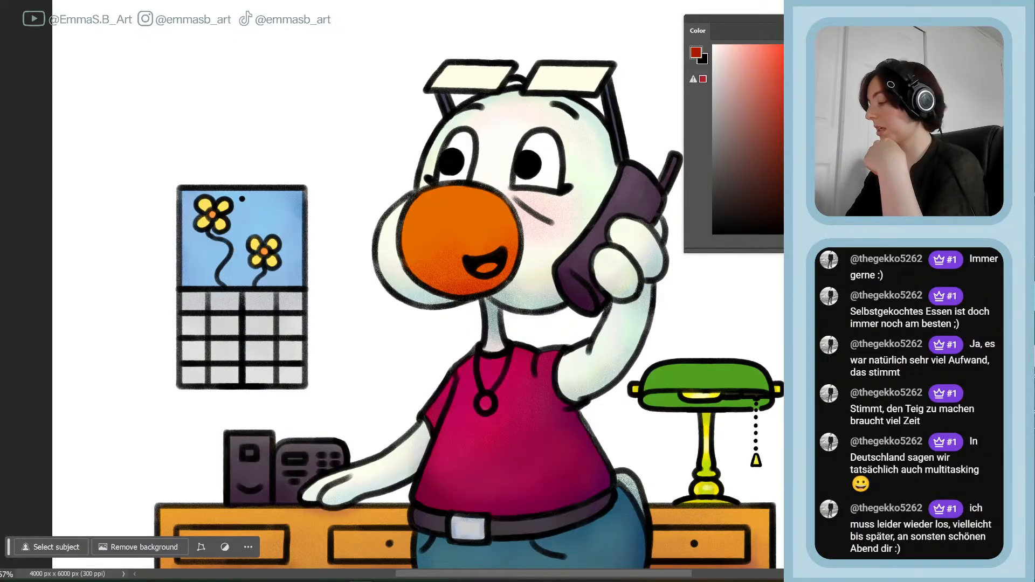
- Deepen the beak's underside with darker red, brighten its upper part with vivid orange and add a bright red tint
click(917, 234)
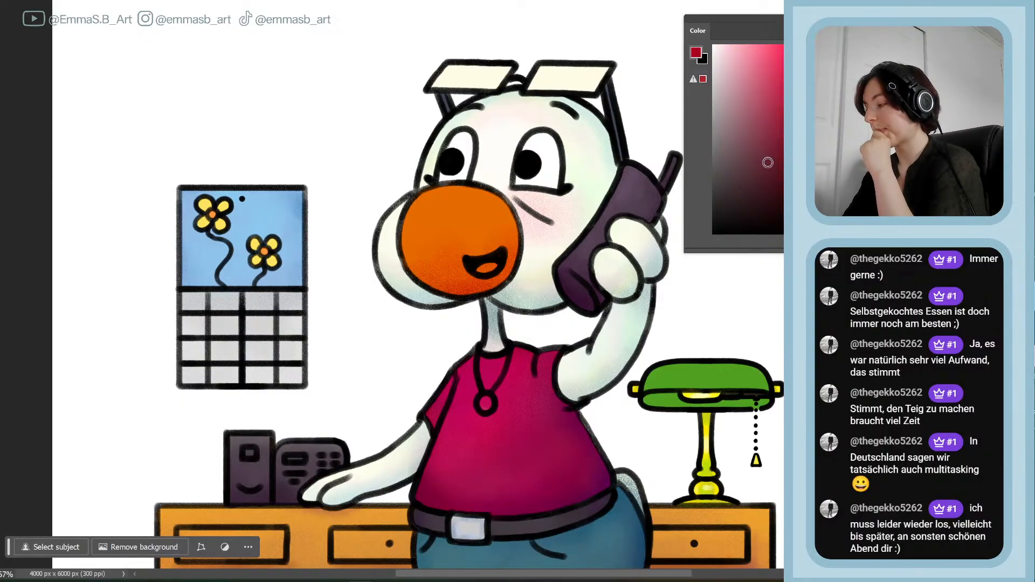
click(917, 46)
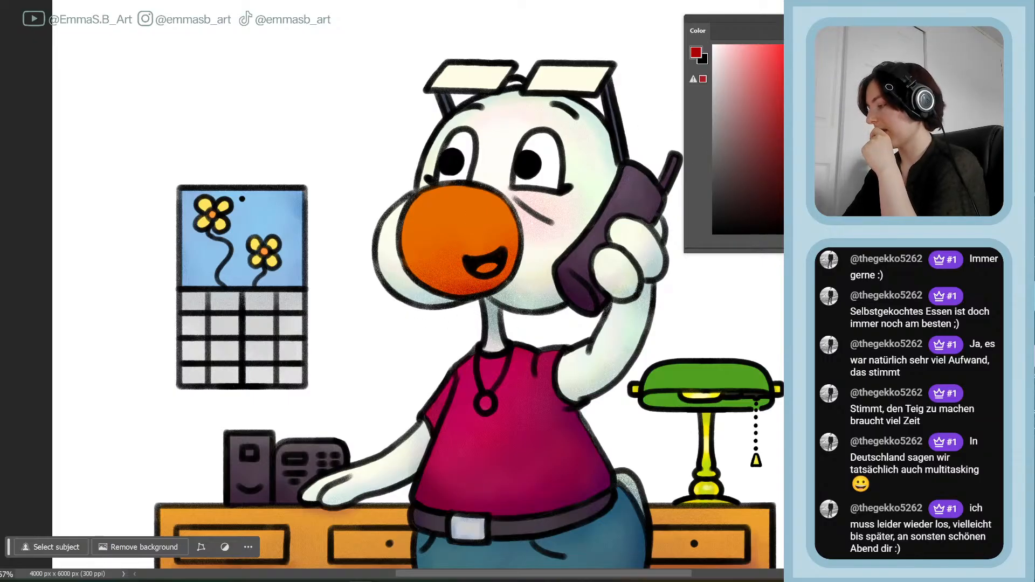
drag(810, 210, 810, 217)
click(796, 45)
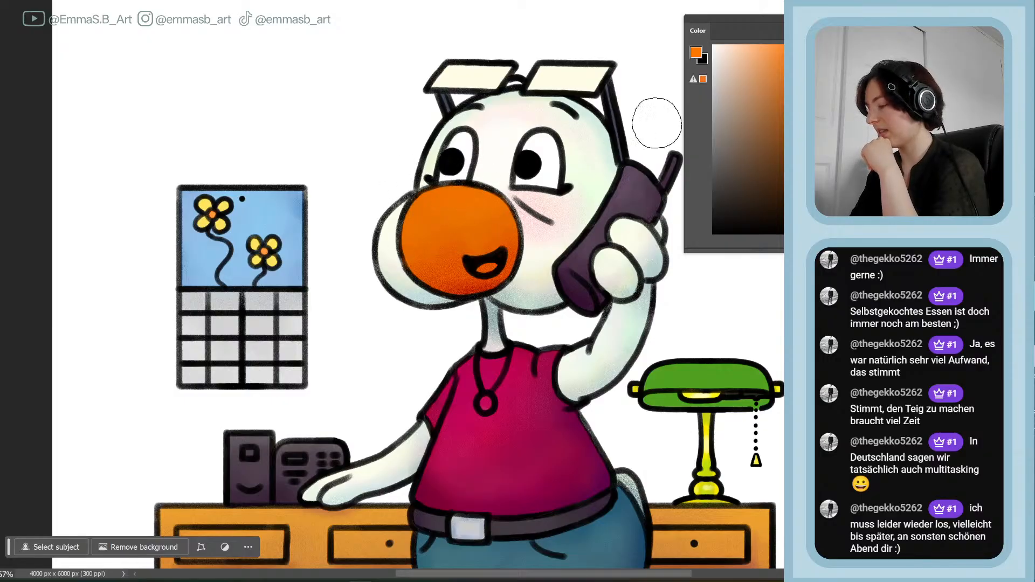
drag(822, 220, 822, 219)
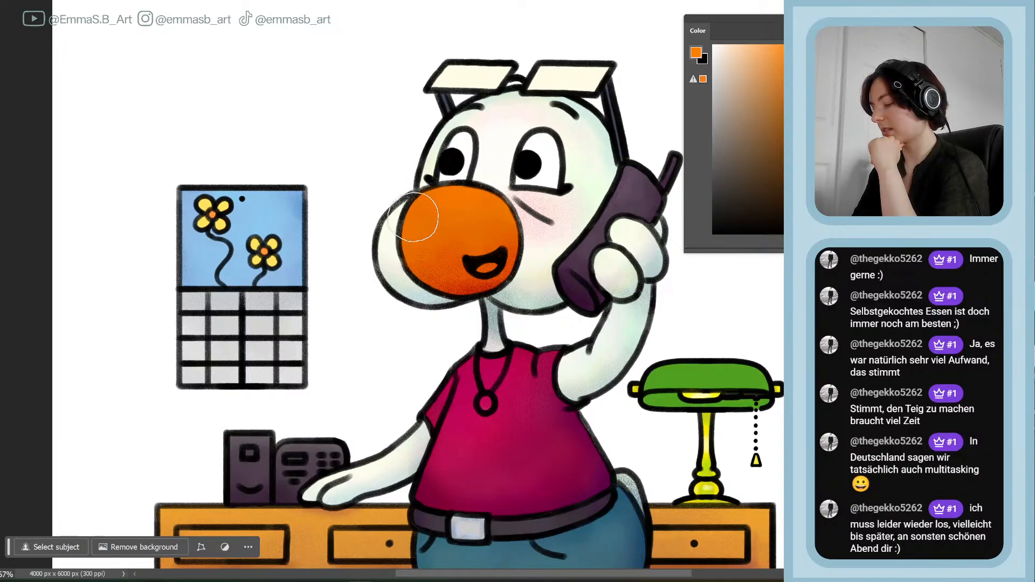
click(822, 231)
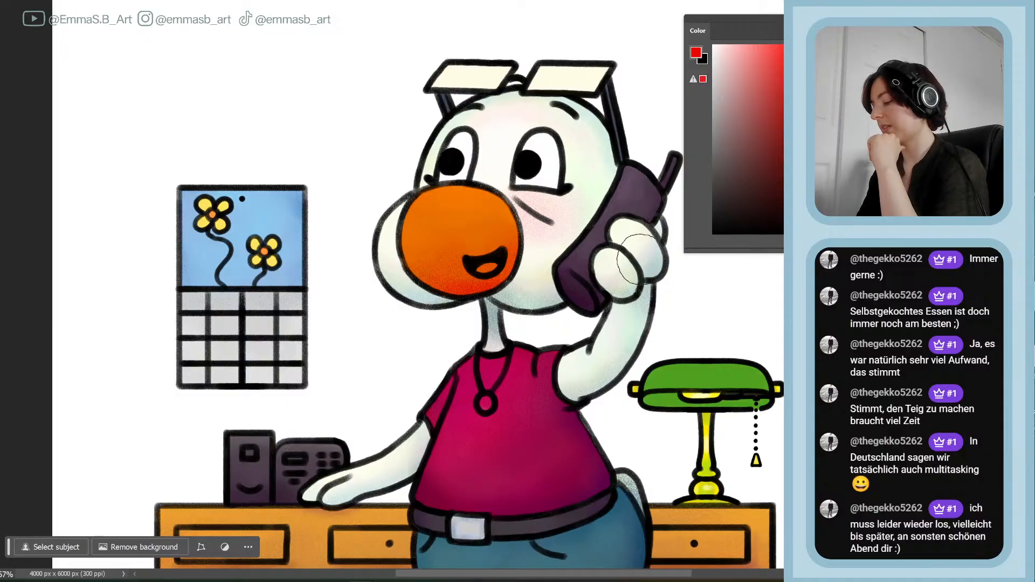
- Shade both of the duck's feet with bright red
scroll(776, 220, down, 2)
scroll(469, 285, down, 7)
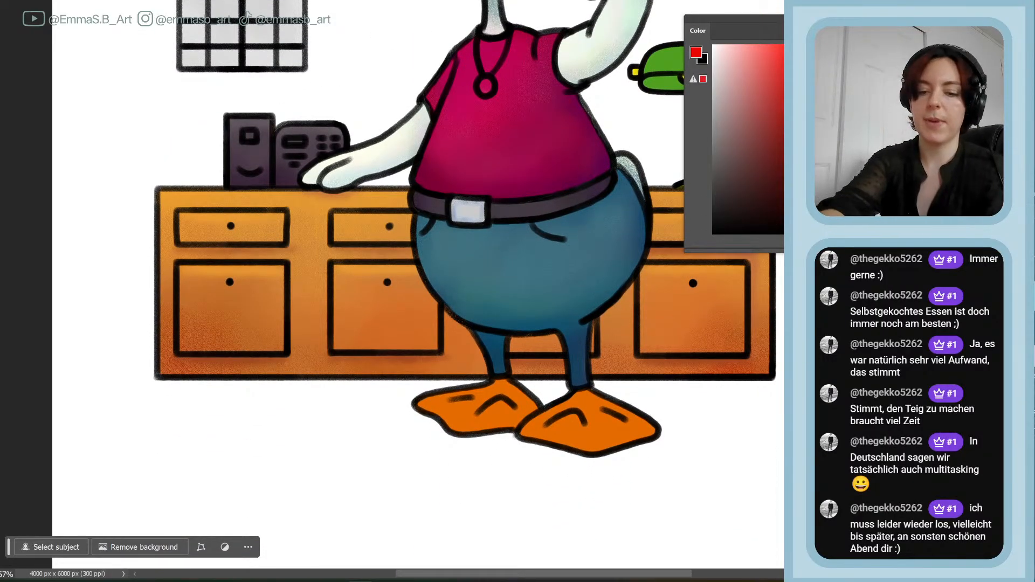
key(ctrl+0)
key(ctrl+plus)
key(ctrl+plus)
key(ctrl+plus)
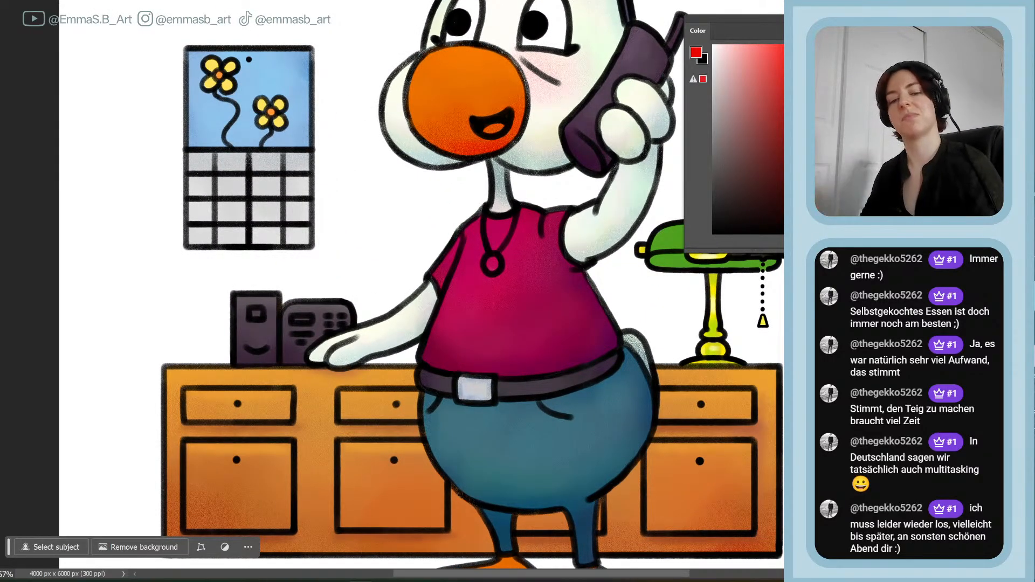
drag(703, 427, 643, 325)
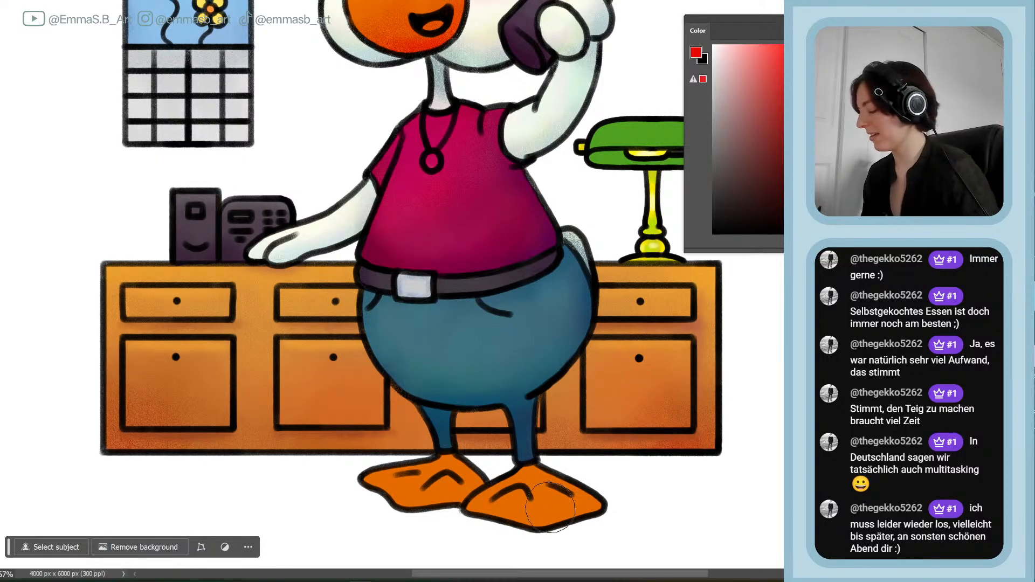
mouse_move(368, 477)
mouse_down()
mouse_move(451, 457)
mouse_move(435, 494)
mouse_move(390, 490)
mouse_move(429, 456)
mouse_move(485, 463)
mouse_move(437, 477)
mouse_move(434, 499)
mouse_move(461, 514)
mouse_move(536, 522)
mouse_move(579, 480)
mouse_move(609, 493)
mouse_up()
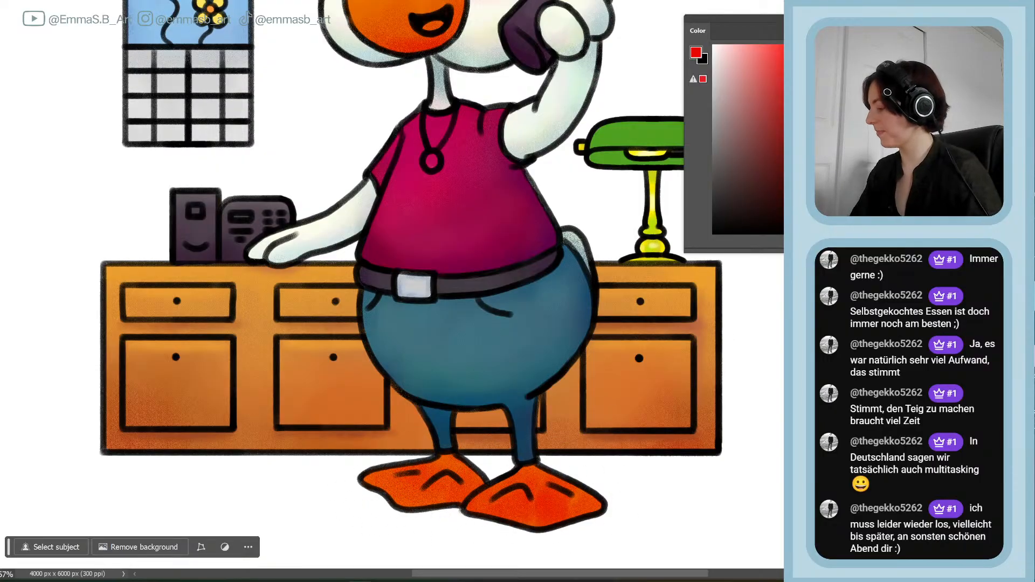
- Lighten the upper parts of the feet with a soft, light salmon orange and a smaller brush
alt+click(693, 441)
alt+click(693, 440)
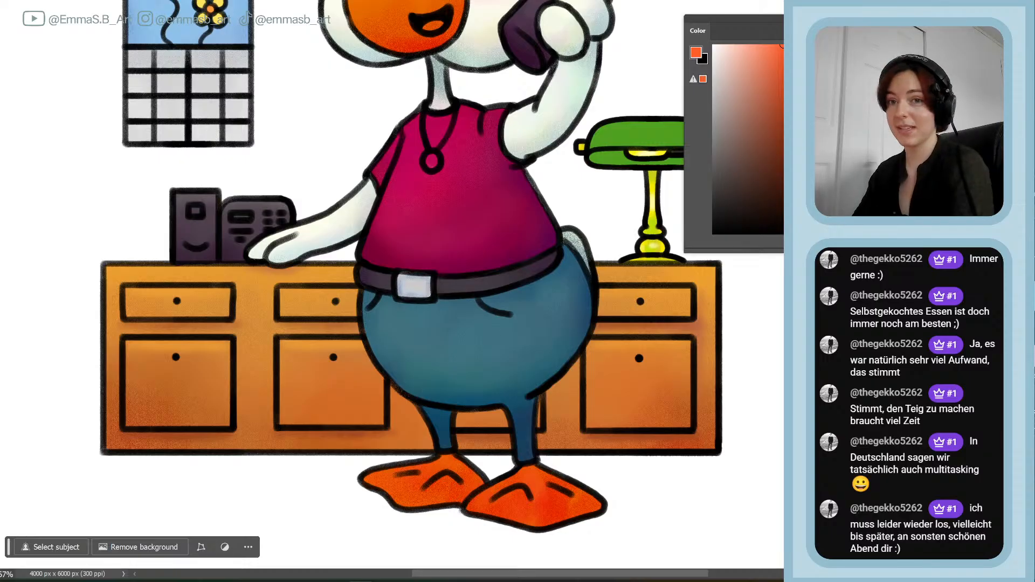
click(765, 42)
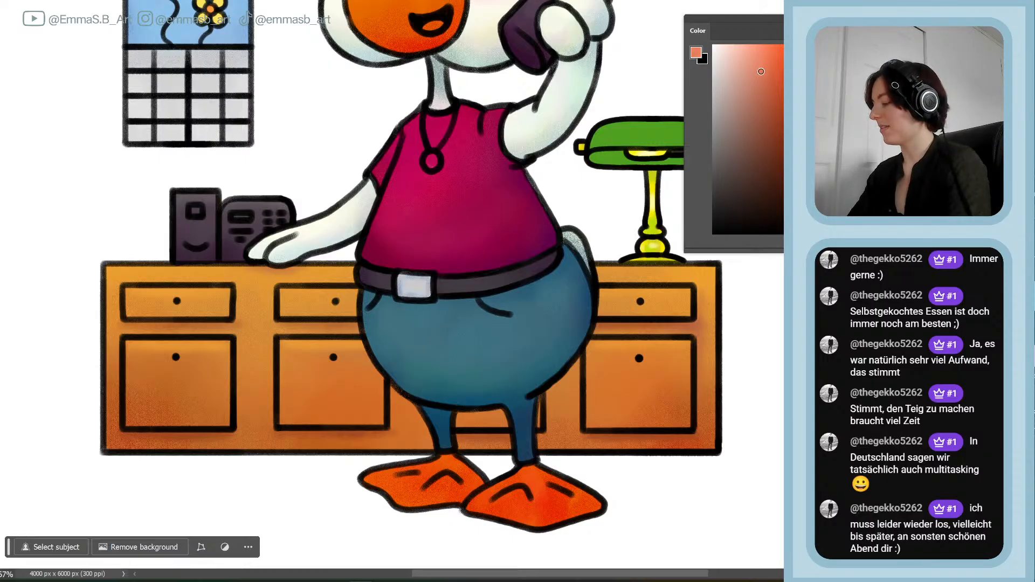
drag(771, 55, 769, 63)
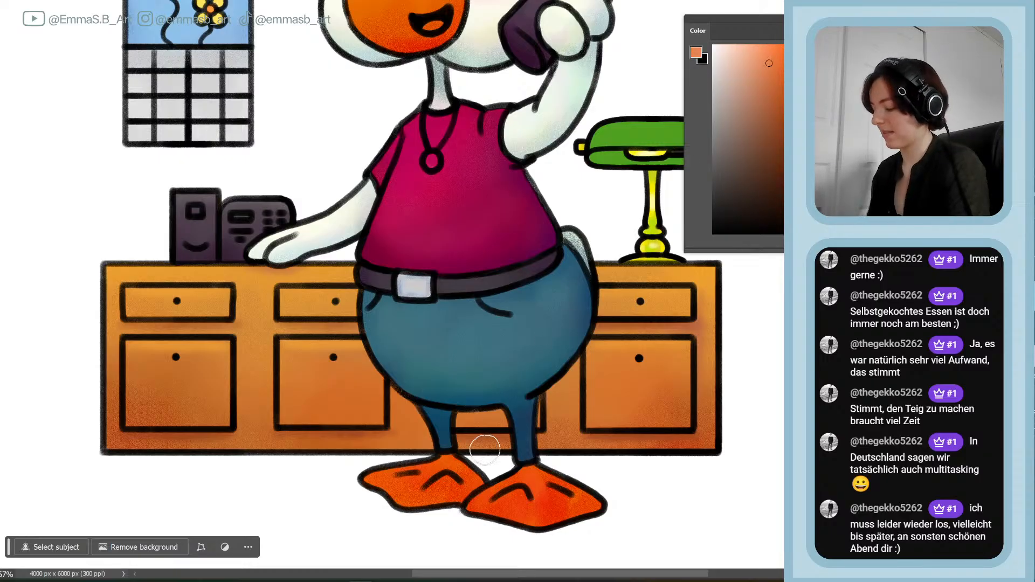
click(809, 230)
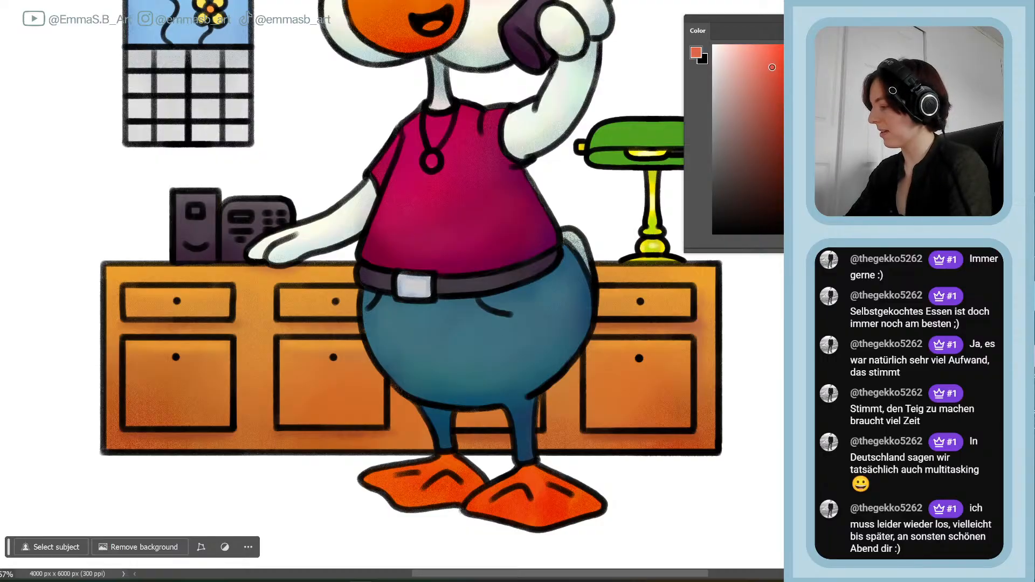
- Deepen the shading on the feet with strong red and add bright orange highlights
click(792, 72)
click(796, 70)
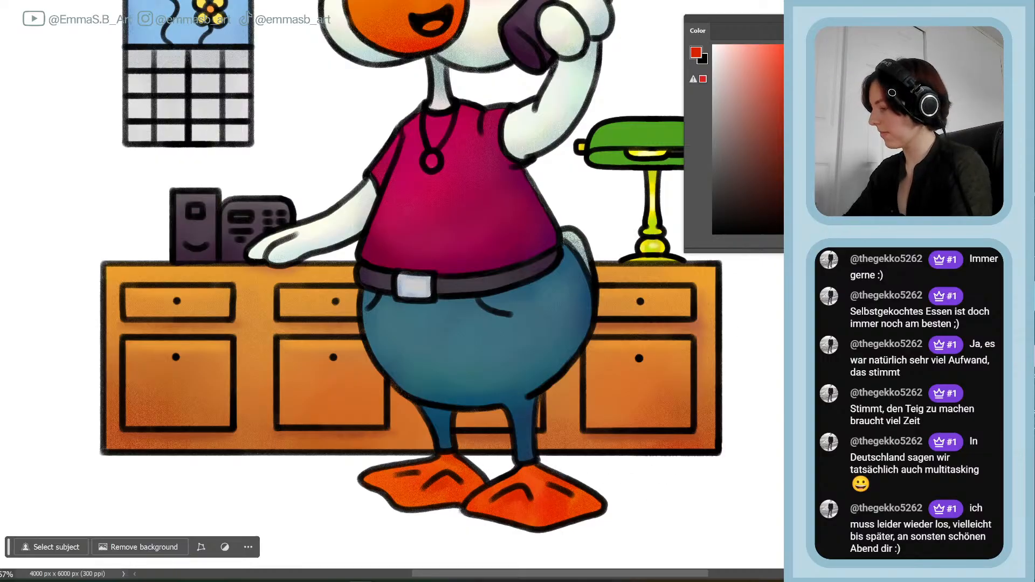
click(927, 216)
click(901, 46)
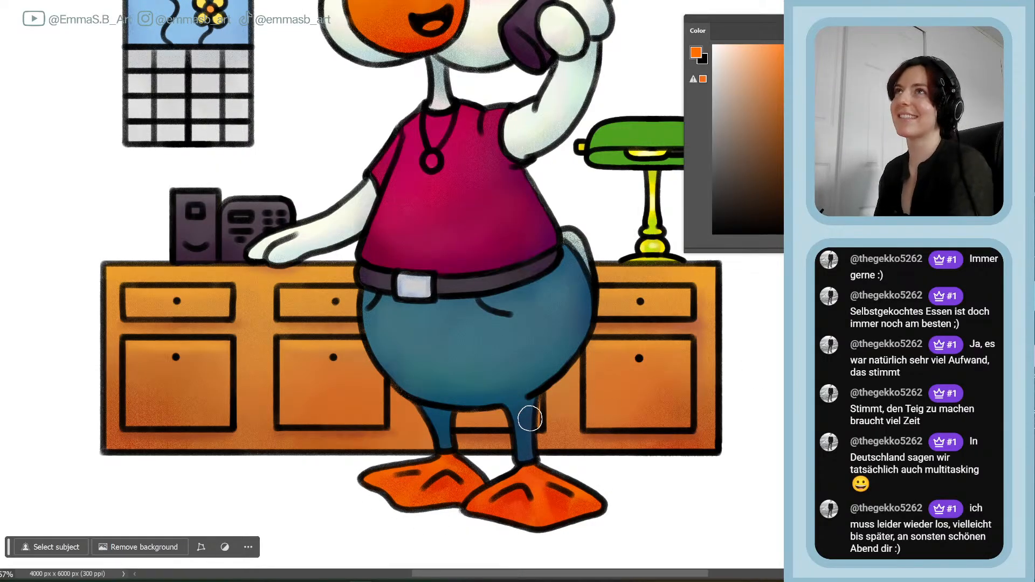
- Shade the underside of the desk lamp's green shade with dark green, using a smaller brush towards its edges
key(ctrl+0)
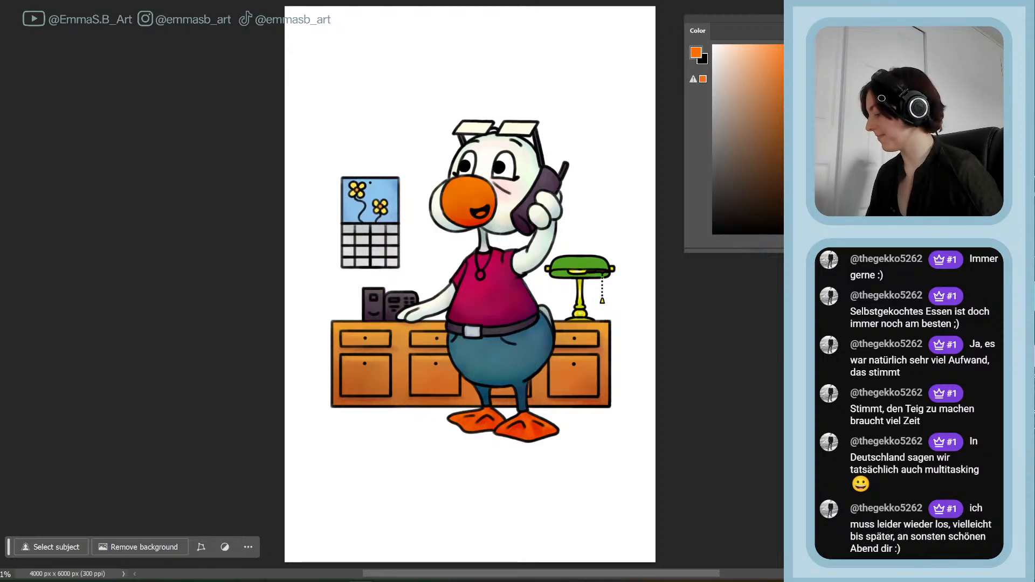
key(ctrl+plus)
key(ctrl+plus)
key(ctrl+plus)
key(ctrl+plus)
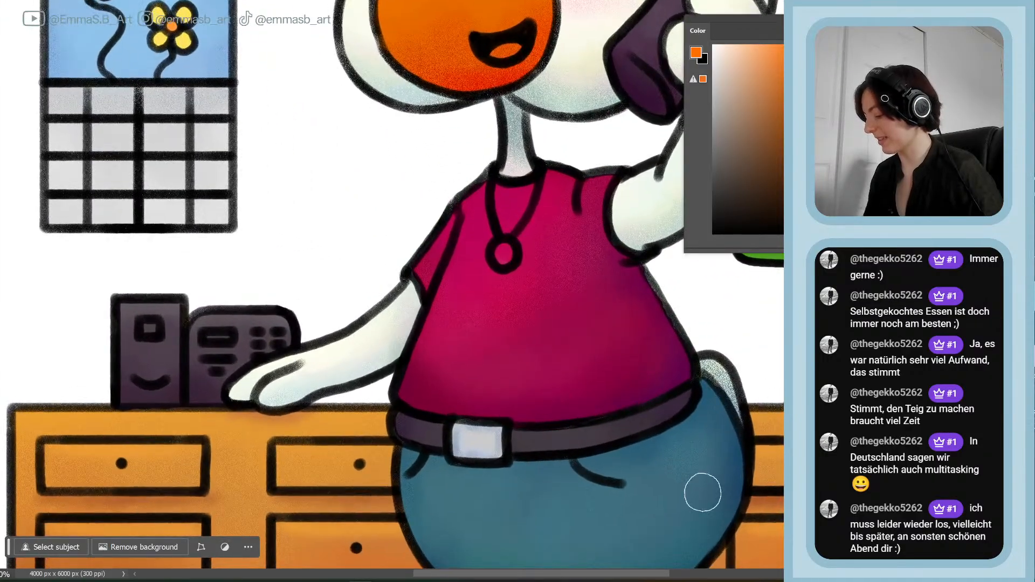
drag(627, 575, 743, 575)
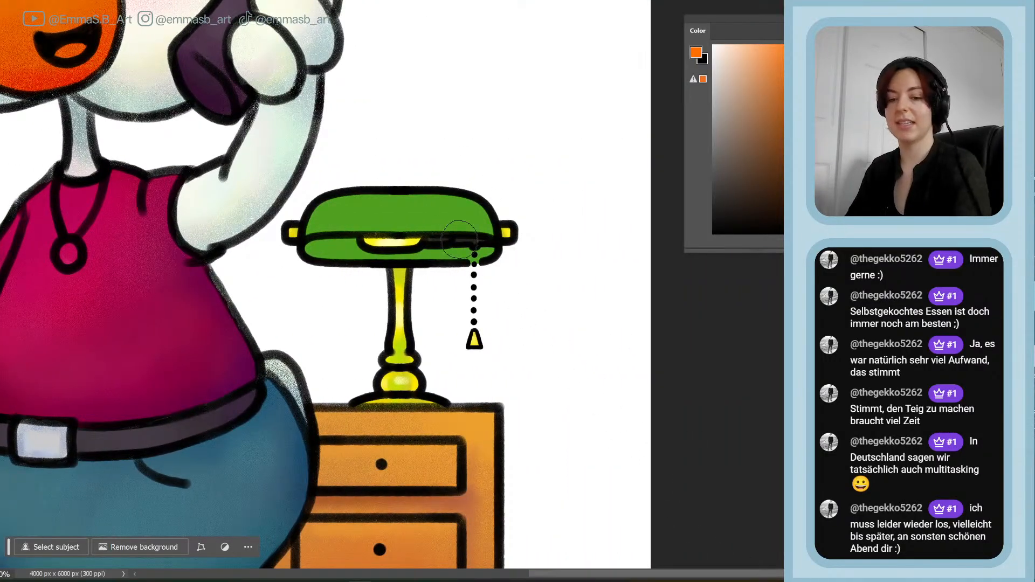
alt+click(463, 209)
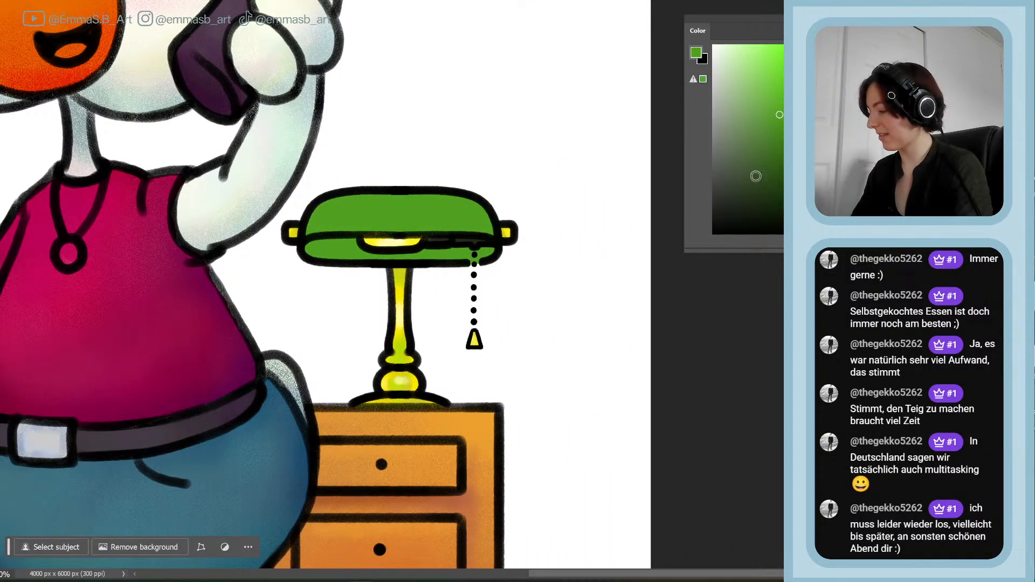
click(807, 170)
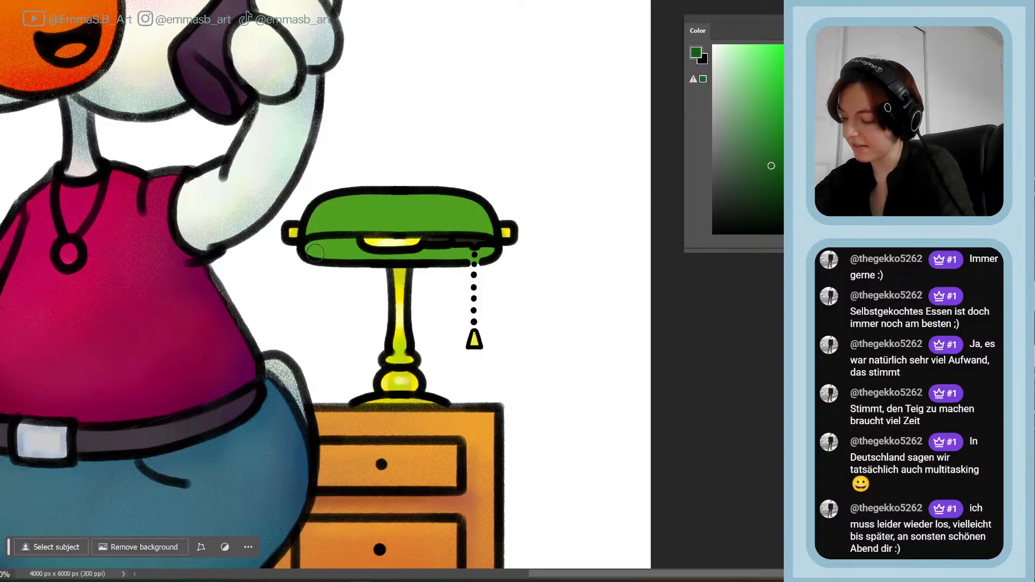
mouse_move(315, 253)
mouse_down()
mouse_move(340, 249)
mouse_move(331, 241)
mouse_move(370, 251)
mouse_up()
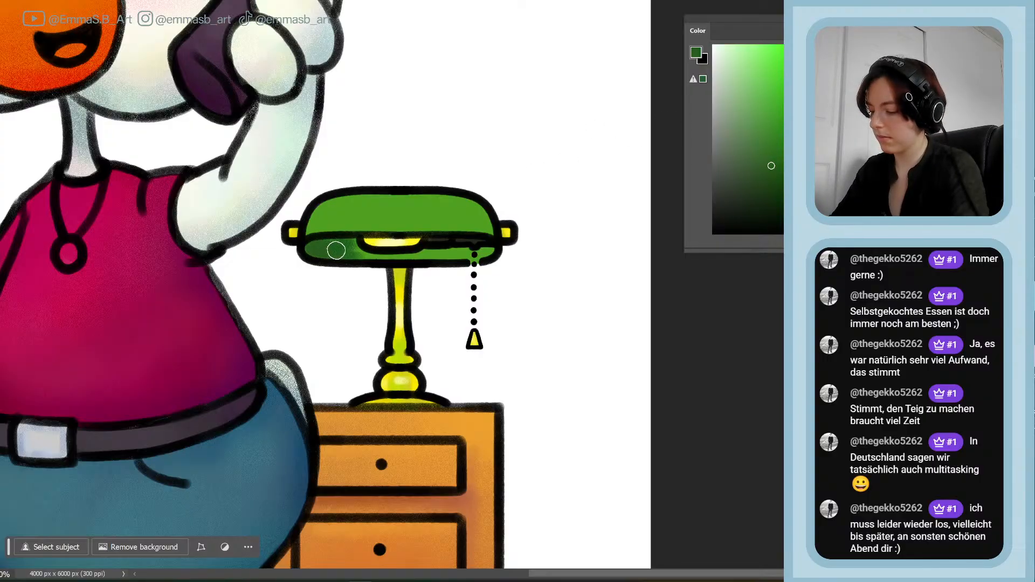
mouse_move(328, 245)
mouse_down()
mouse_move(352, 241)
mouse_move(324, 248)
mouse_move(472, 247)
mouse_up()
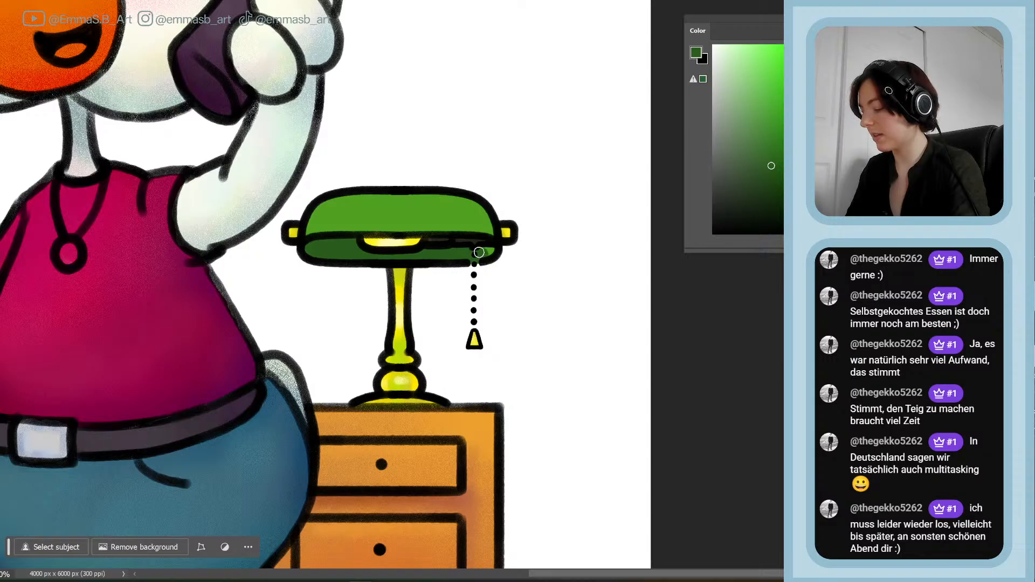
drag(479, 252, 482, 254)
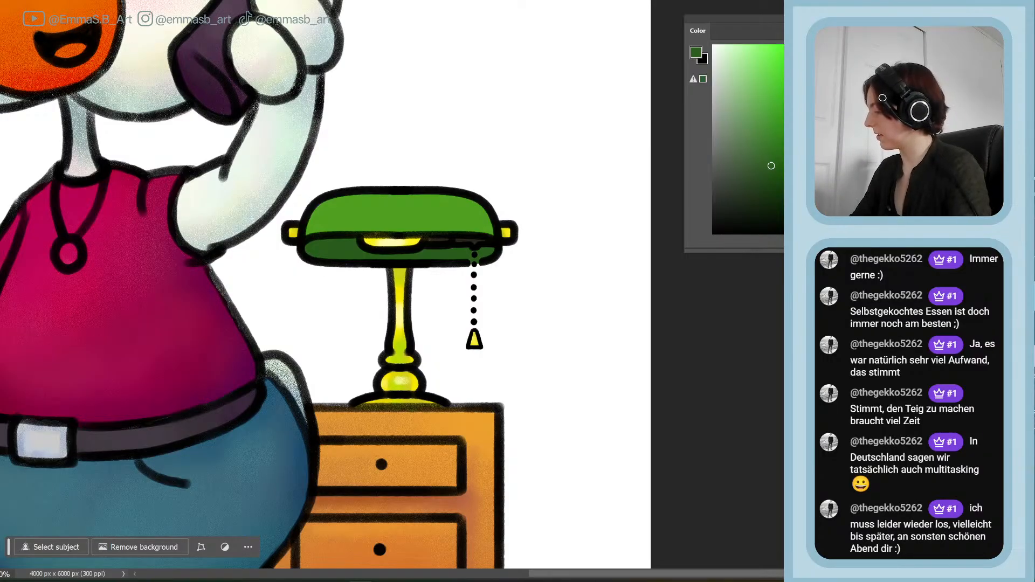
- Add a soft glow around the bulb on the lampshade's underside with mid green, yellow-green and olive tones
click(808, 182)
drag(776, 150, 781, 131)
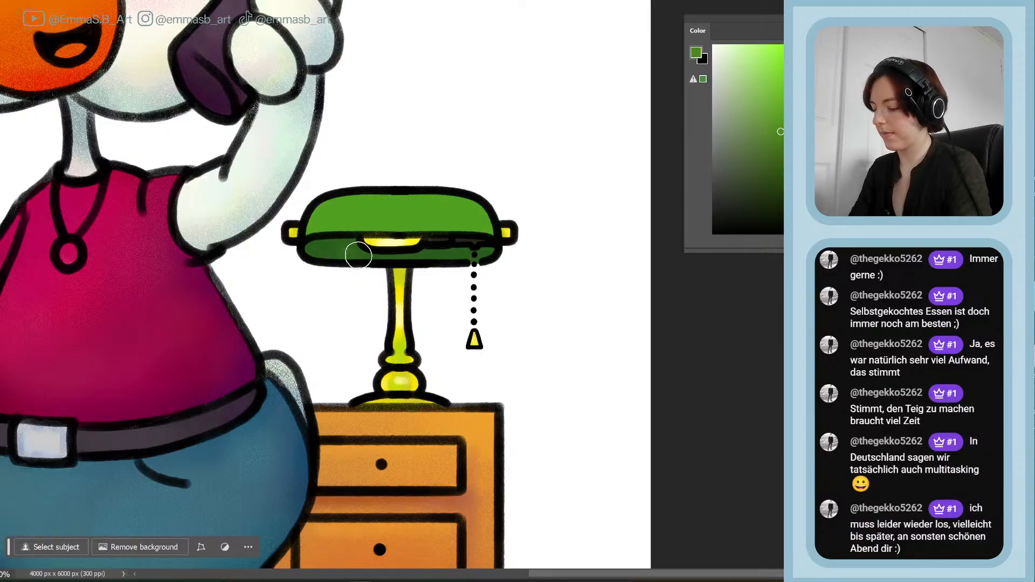
mouse_move(354, 253)
mouse_down()
mouse_move(399, 235)
mouse_move(434, 262)
mouse_move(468, 251)
mouse_up()
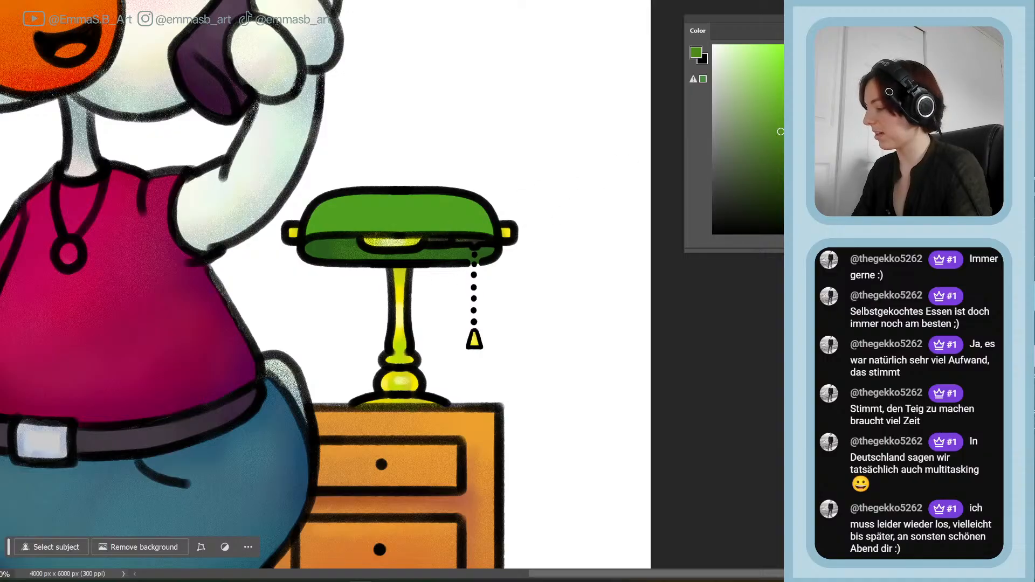
click(779, 113)
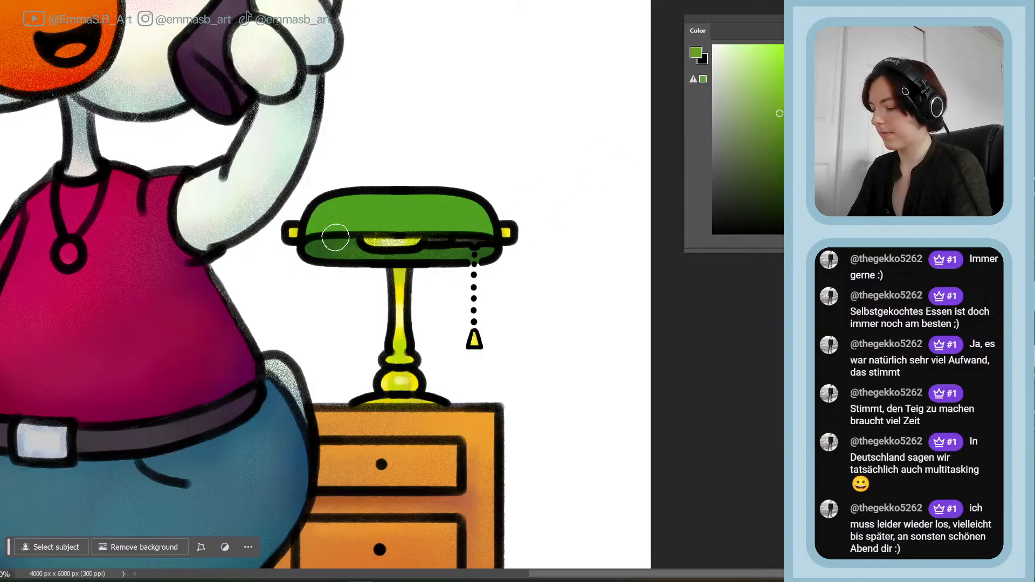
click(806, 194)
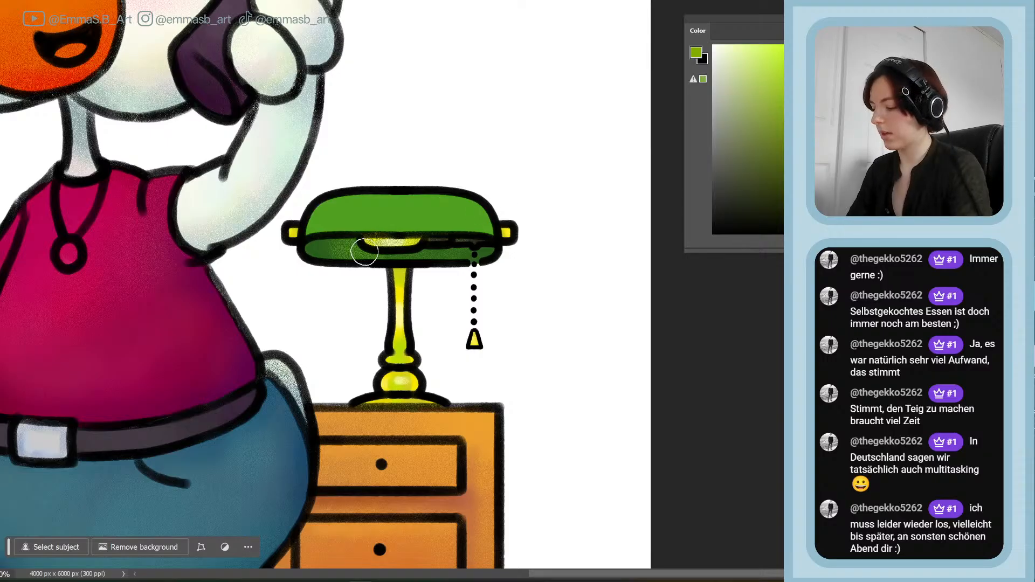
mouse_move(365, 253)
mouse_down()
mouse_move(383, 233)
mouse_move(410, 247)
mouse_move(451, 242)
mouse_up()
click(781, 131)
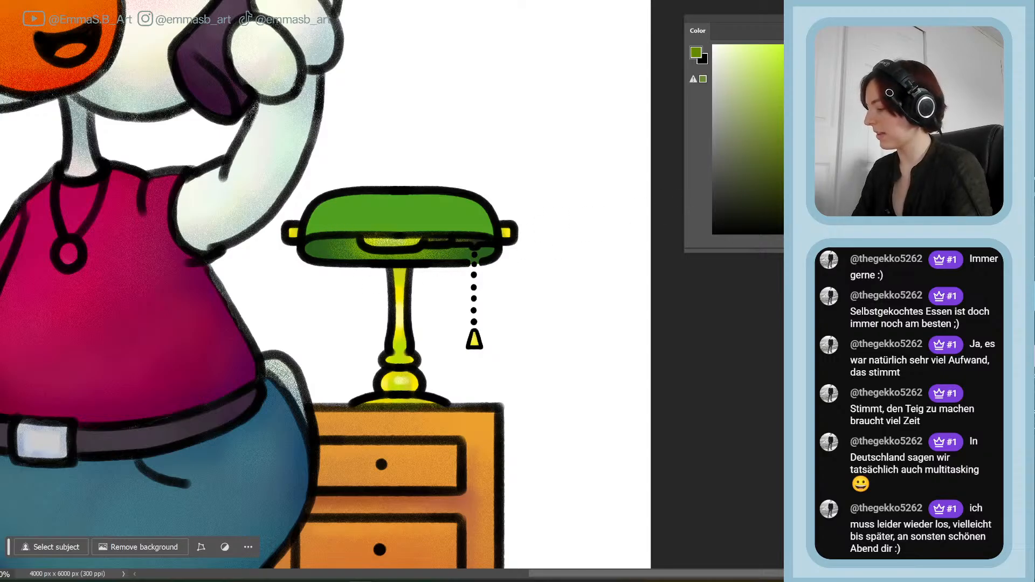
mouse_move(804, 194)
mouse_down()
mouse_move(803, 181)
mouse_move(803, 197)
mouse_up()
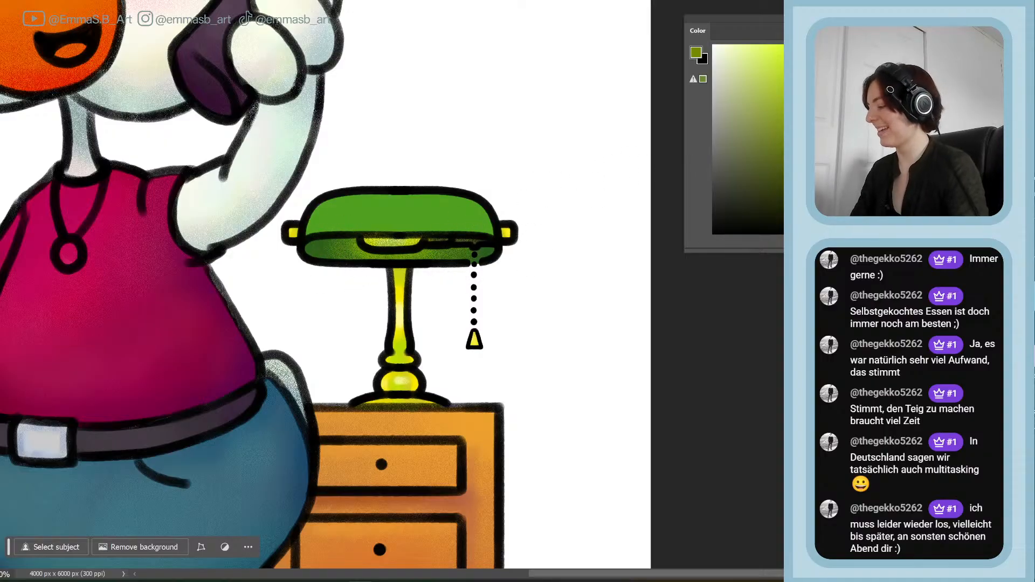
- Brighten the upper surface of the lampshade with soft, vivid green
click(804, 186)
click(787, 113)
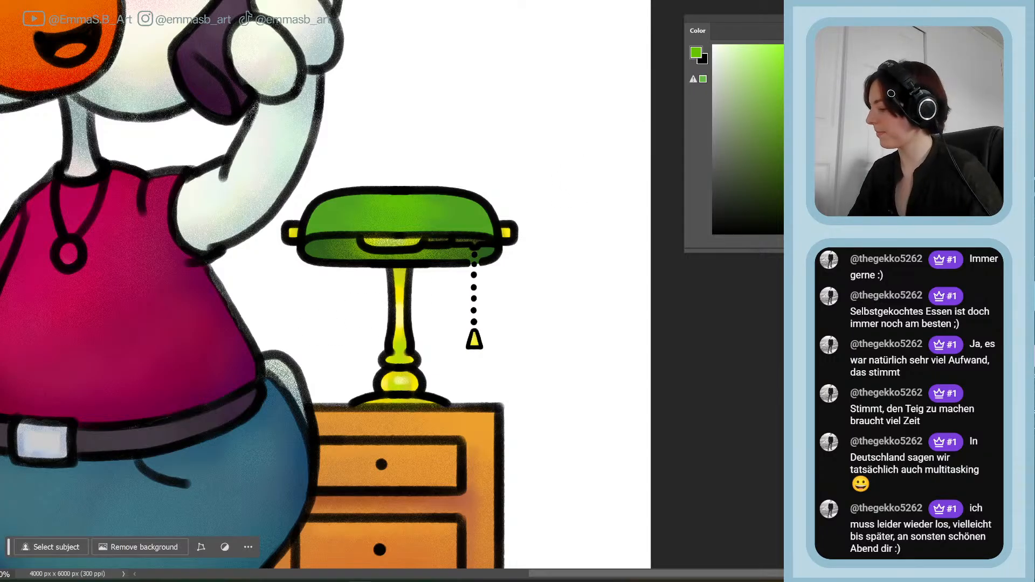
click(825, 199)
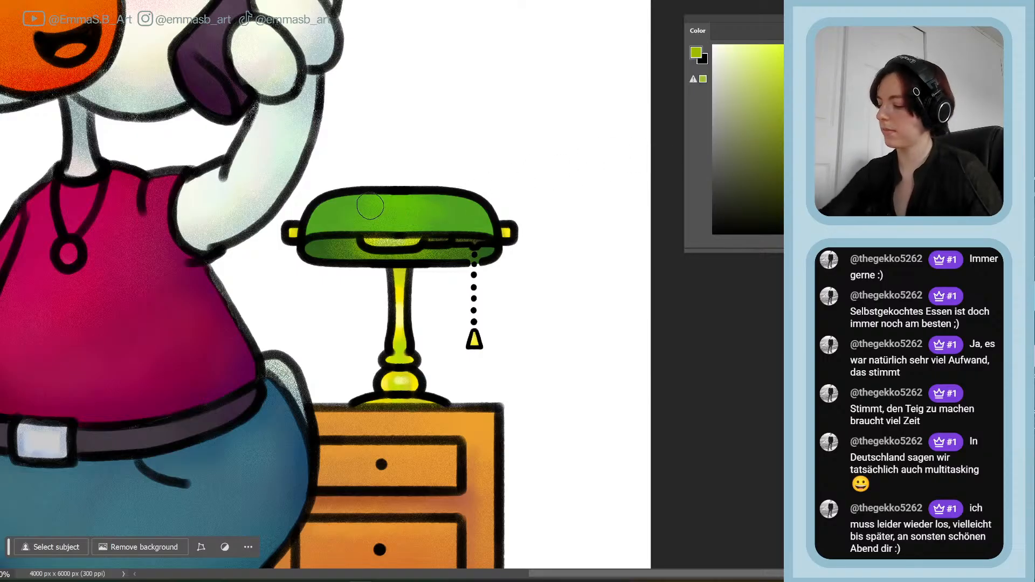
mouse_move(409, 221)
mouse_down()
mouse_move(425, 200)
mouse_move(414, 219)
mouse_up()
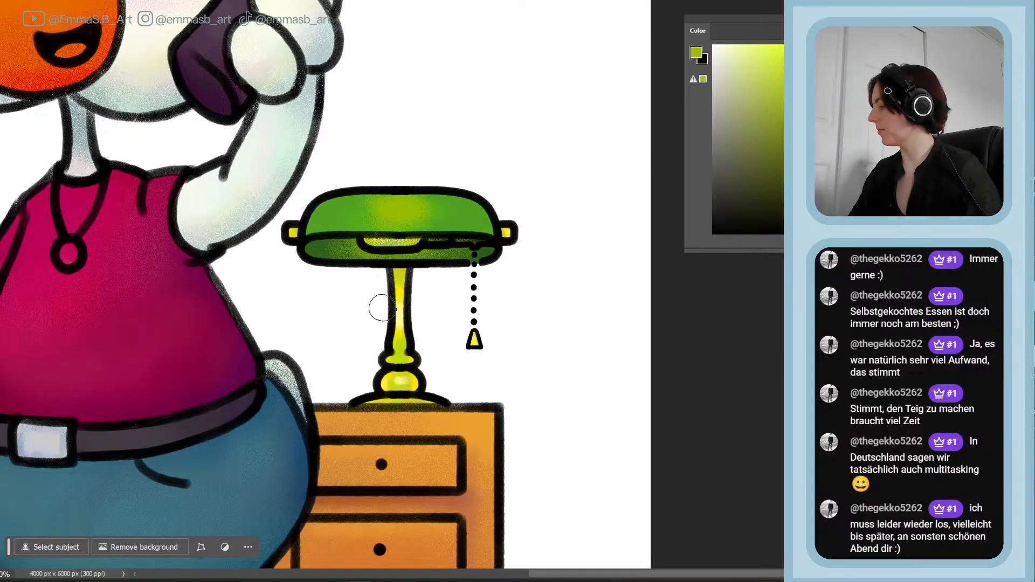
key(ctrl+z)
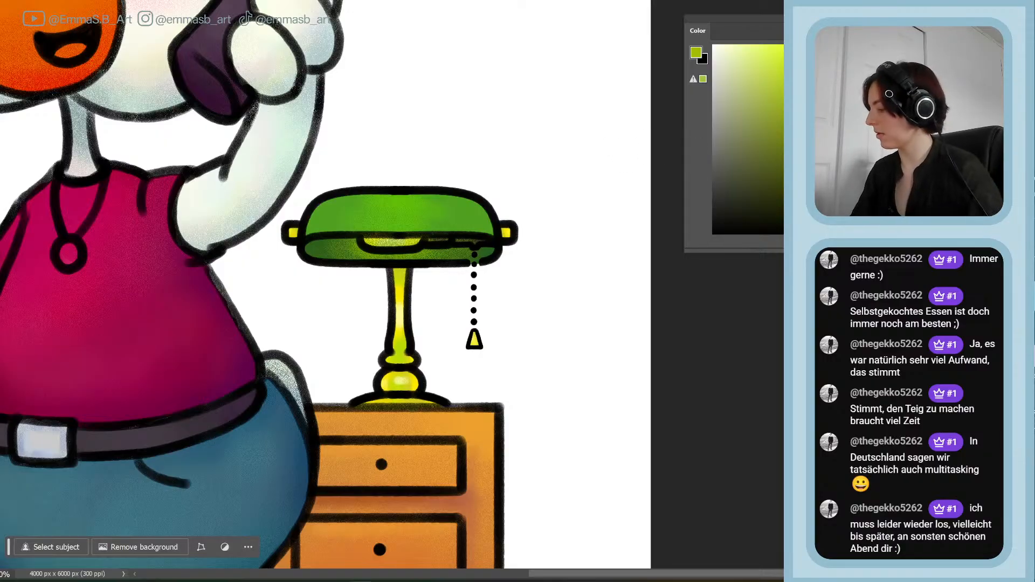
- Blend a soft light green into the middle of the lampshade's upper surface and deepen it with darker greens
click(814, 190)
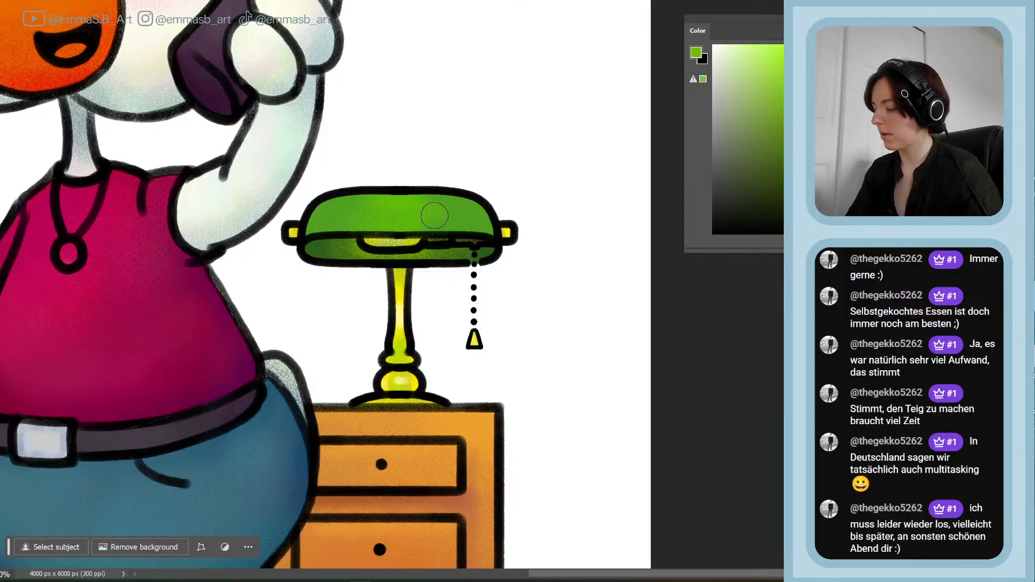
drag(435, 216, 448, 221)
click(798, 118)
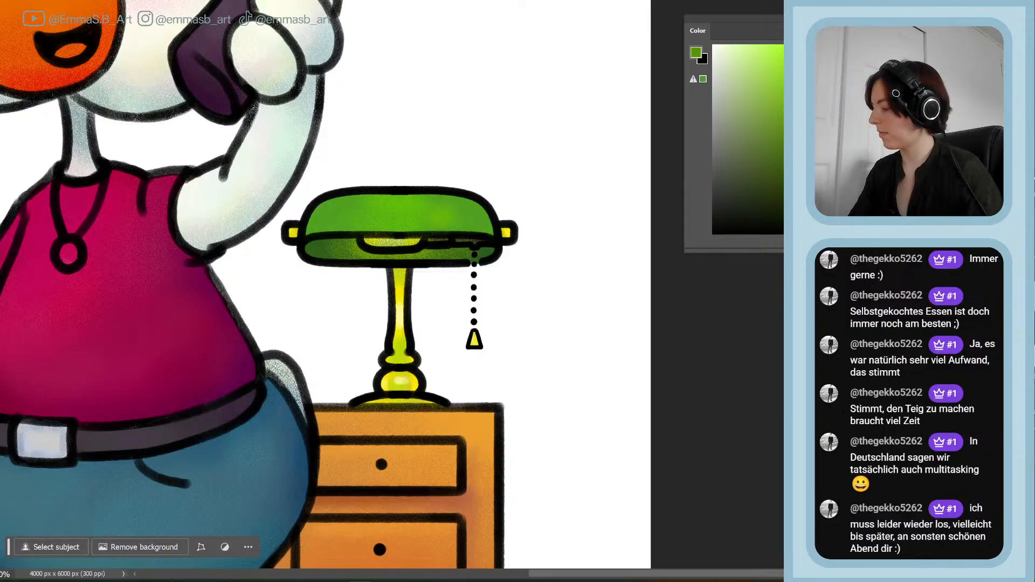
click(814, 174)
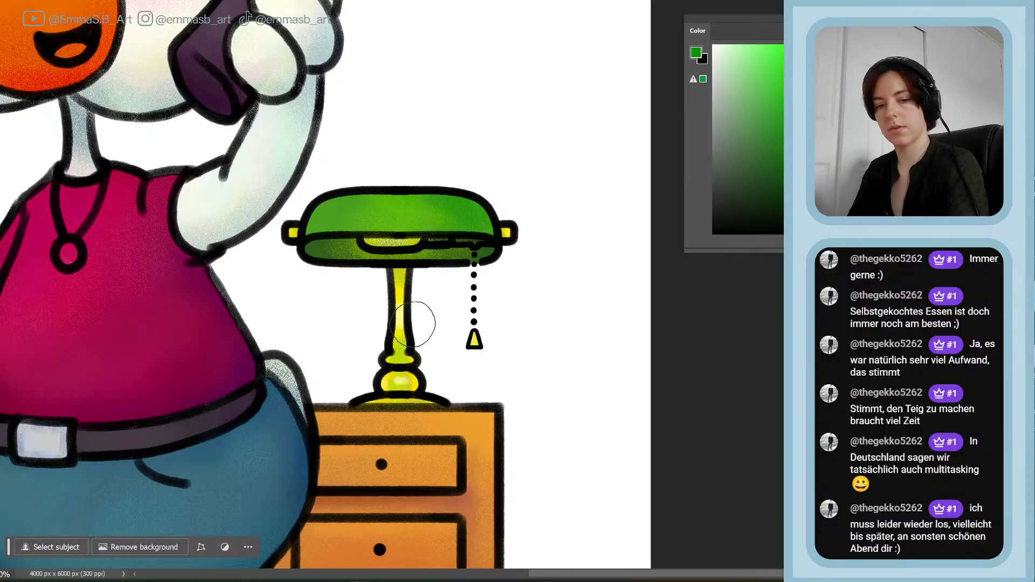
- Highlight the lamp's bulb and the end of its pull cord with light yellow and pale cream, using a smaller brush
alt+click(400, 296)
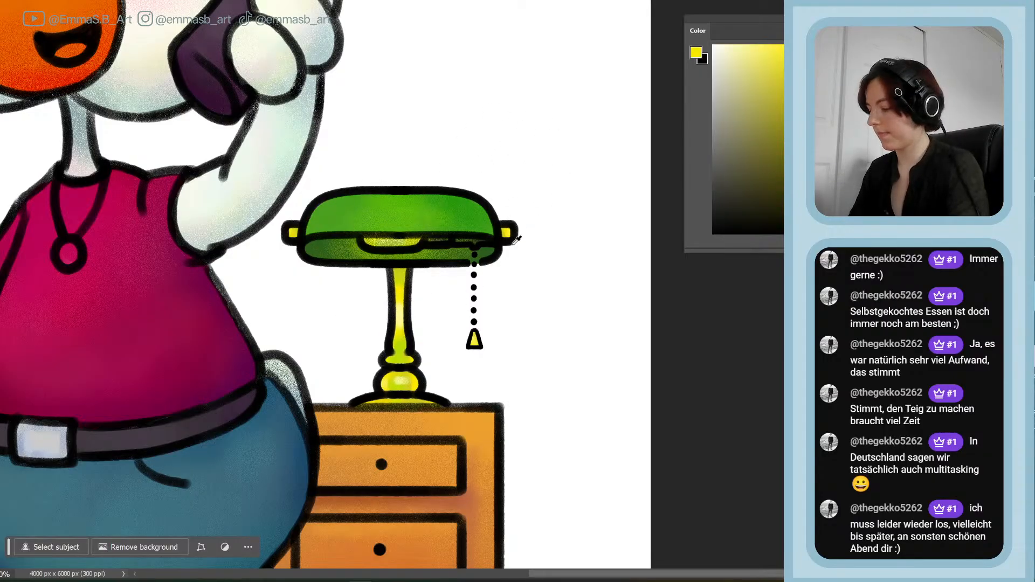
key(bracketleft)
key(bracketleft)
key(bracketleft)
key(bracketleft)
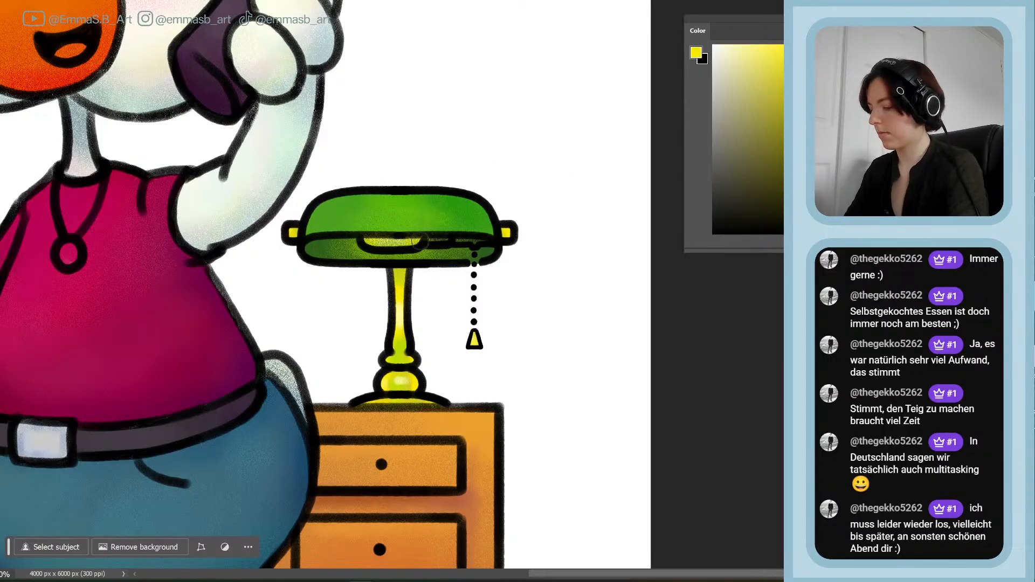
click(814, 196)
drag(783, 115, 784, 139)
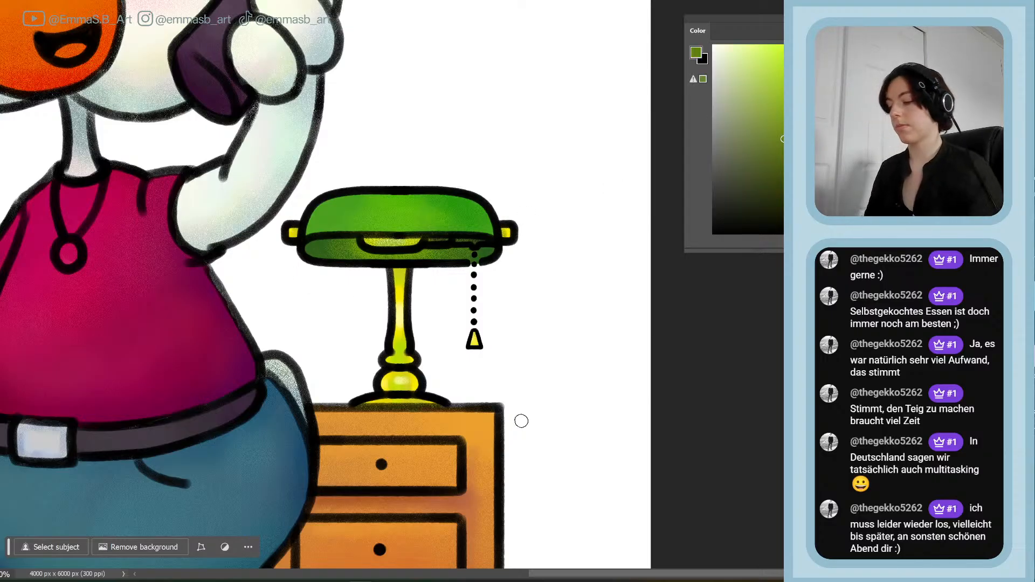
click(805, 203)
drag(774, 88, 767, 33)
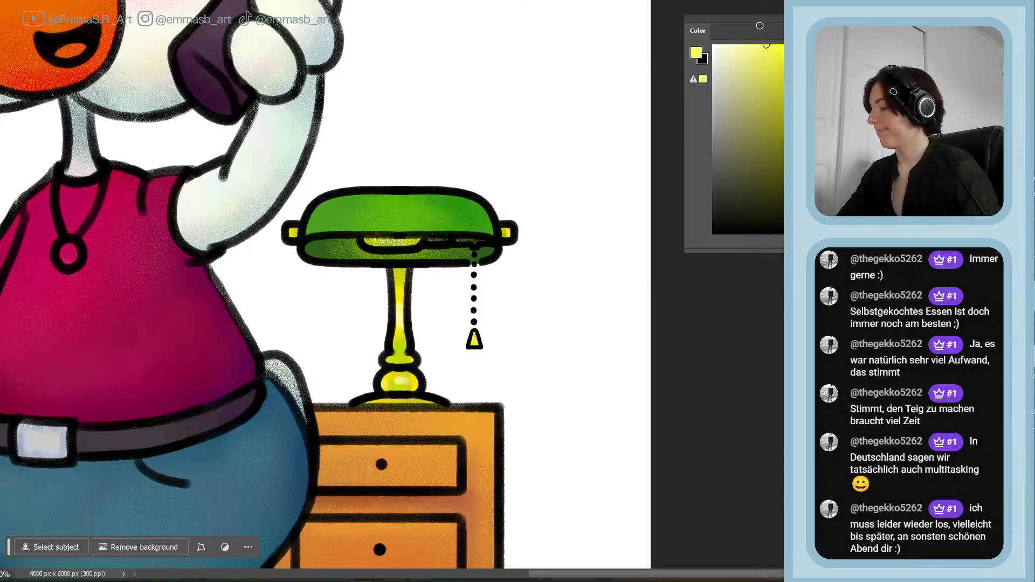
drag(371, 237, 410, 240)
click(729, 45)
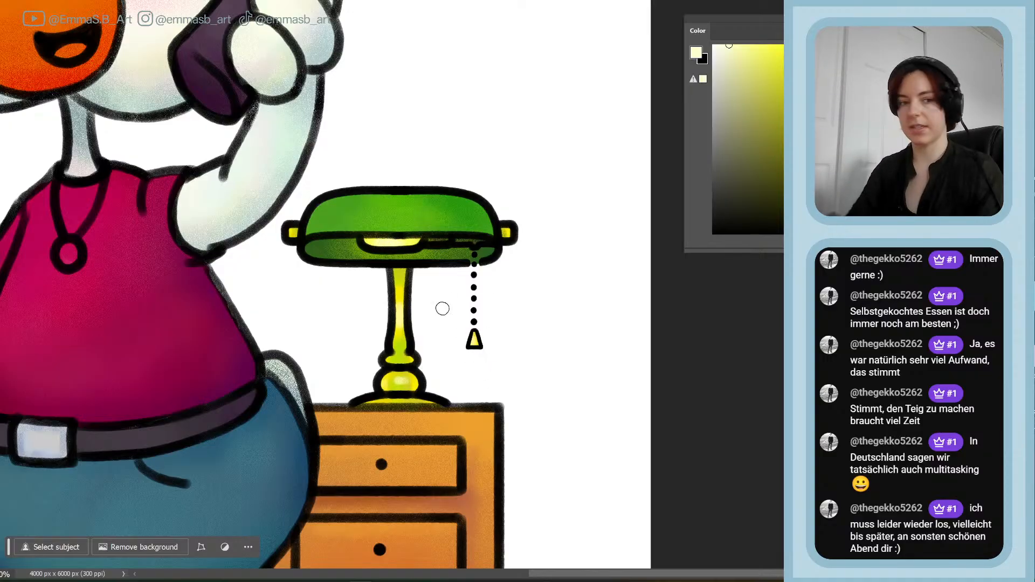
- Save the illustration with the shaded lamp
key(v)
key(ctrl+0)
key(ctrl+s)
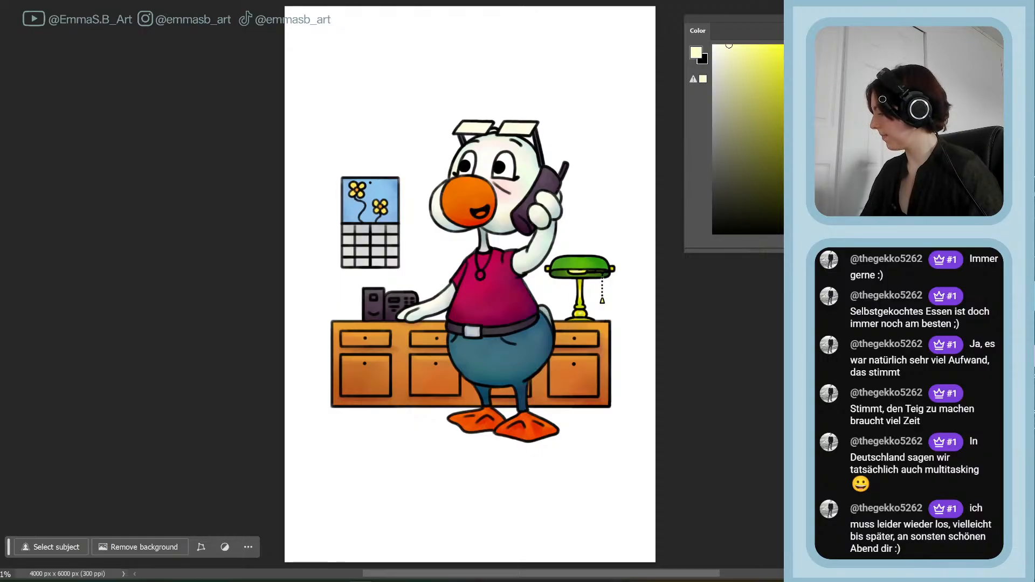
- Colour the tongue inside the duck's mouth with magenta, starting from the shirt's colour
alt+click(488, 285)
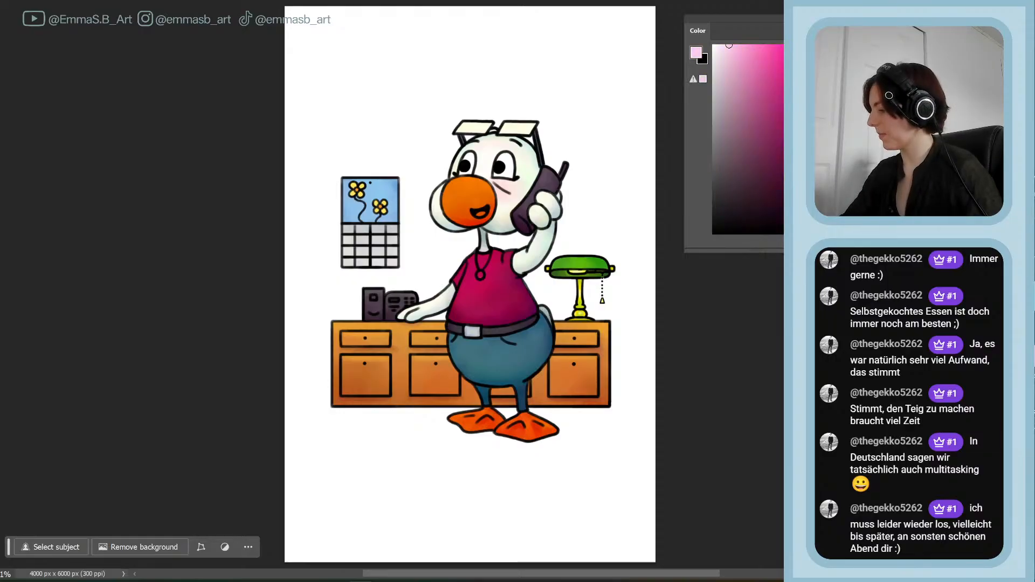
scroll(470, 285, up, 5)
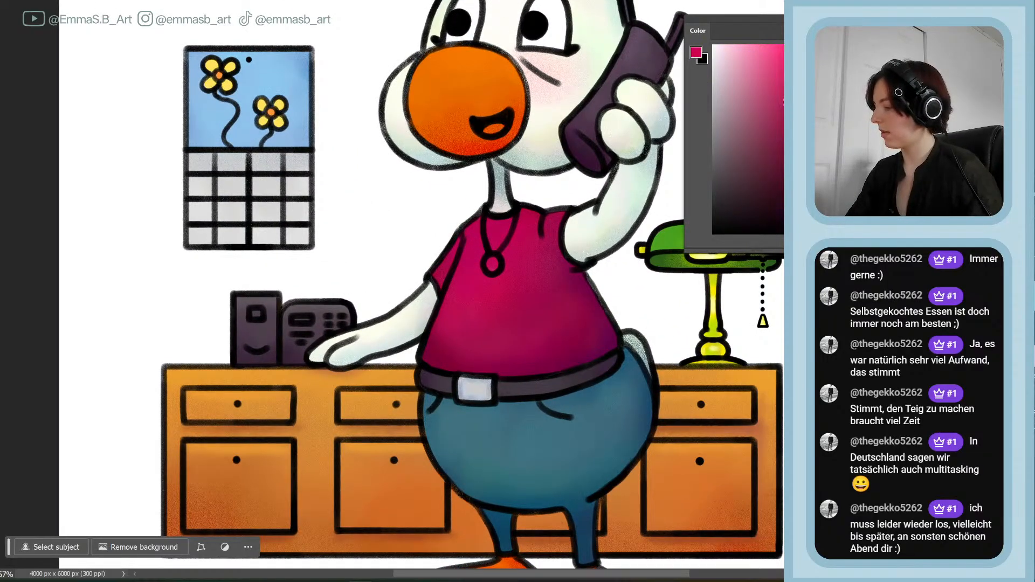
drag(490, 126, 492, 133)
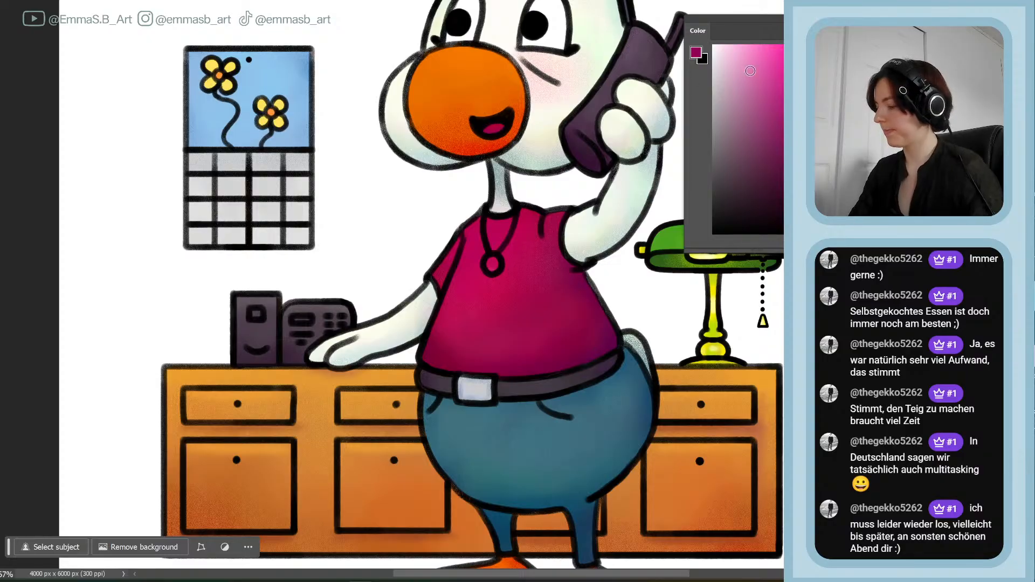
- Colour the round necklace pendant light grey and save the illustration
scroll(473, 285, up, 2)
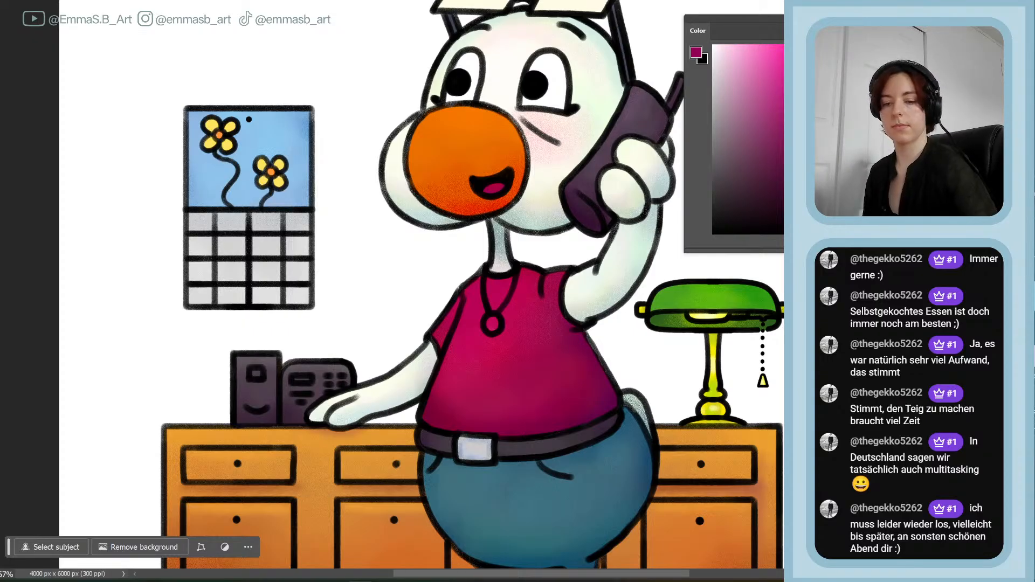
click(713, 96)
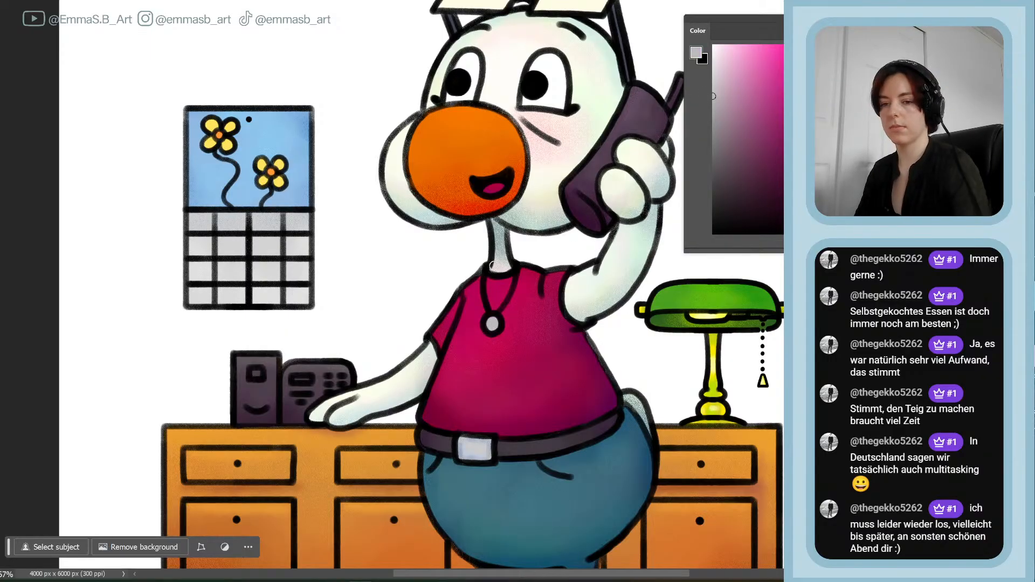
key(ctrl+s)
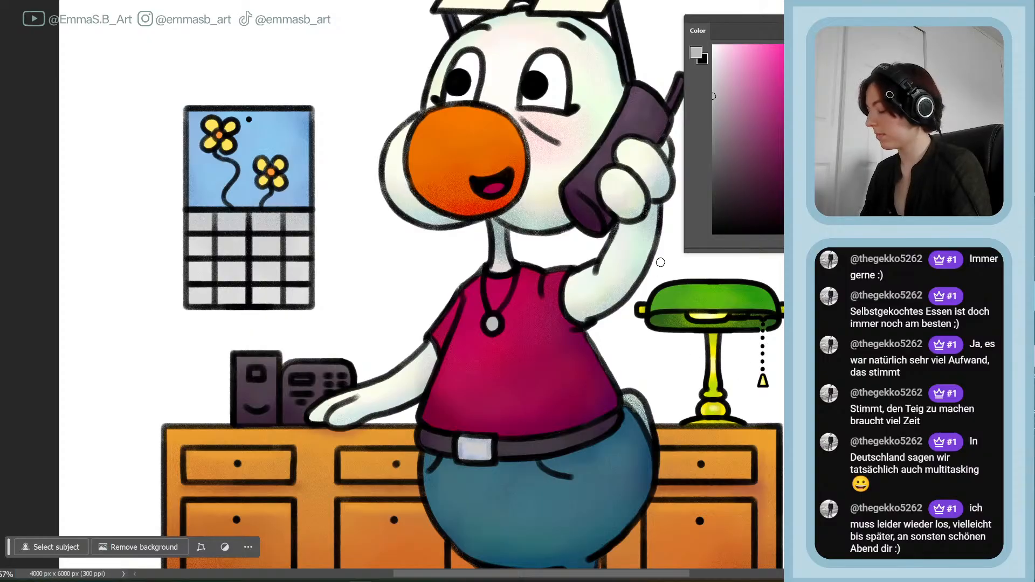
- Shade the lenses of the raised glasses with light bluish grey tones and save the duck-on-the-phone illustration
scroll(420, 285, up, 2)
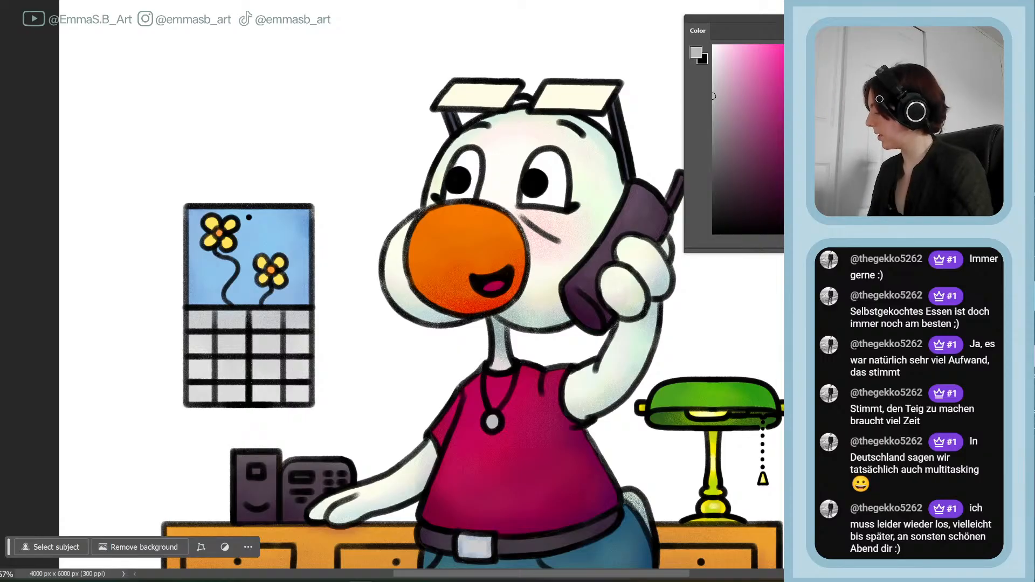
alt+click(565, 94)
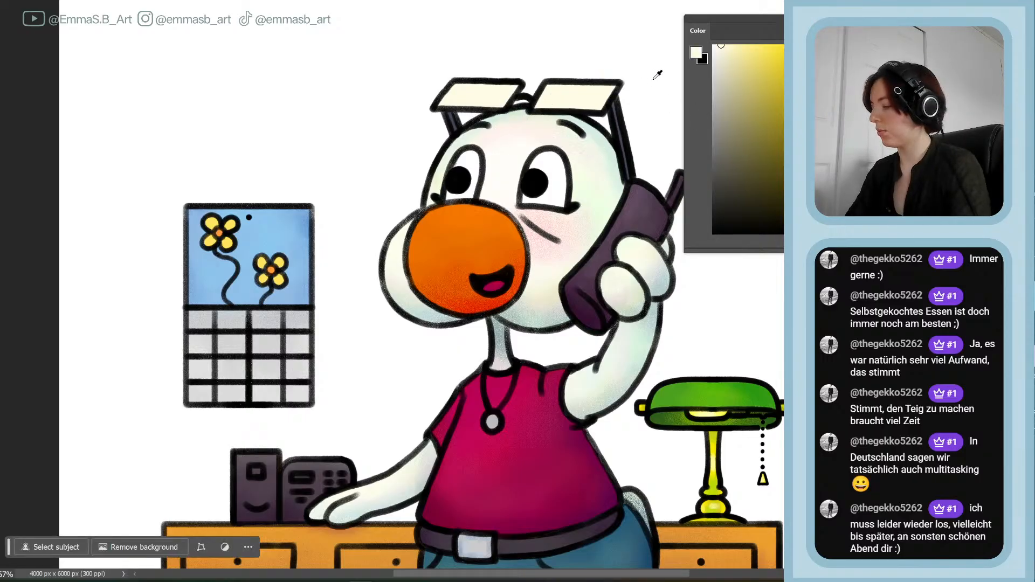
click(719, 70)
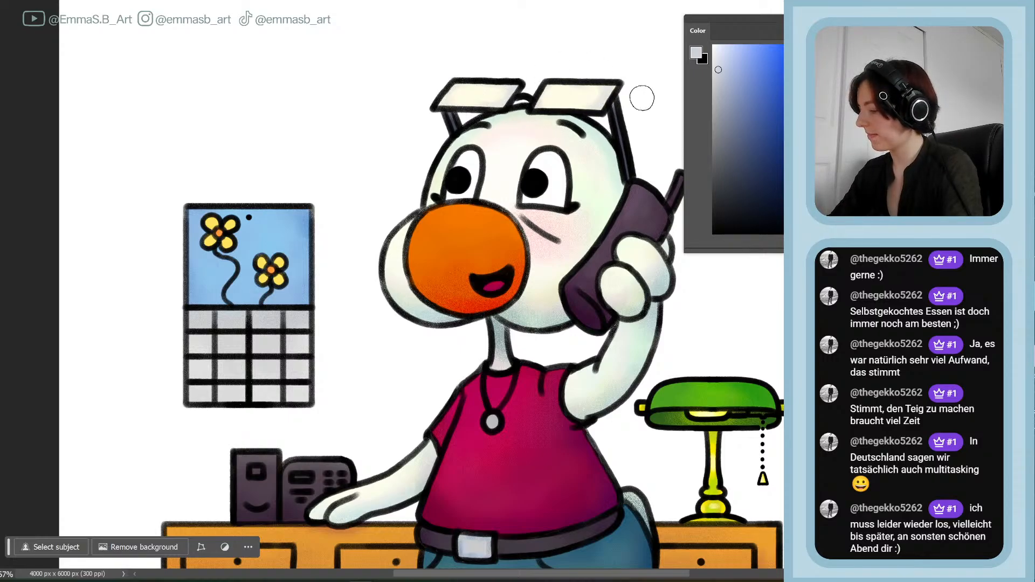
click(719, 54)
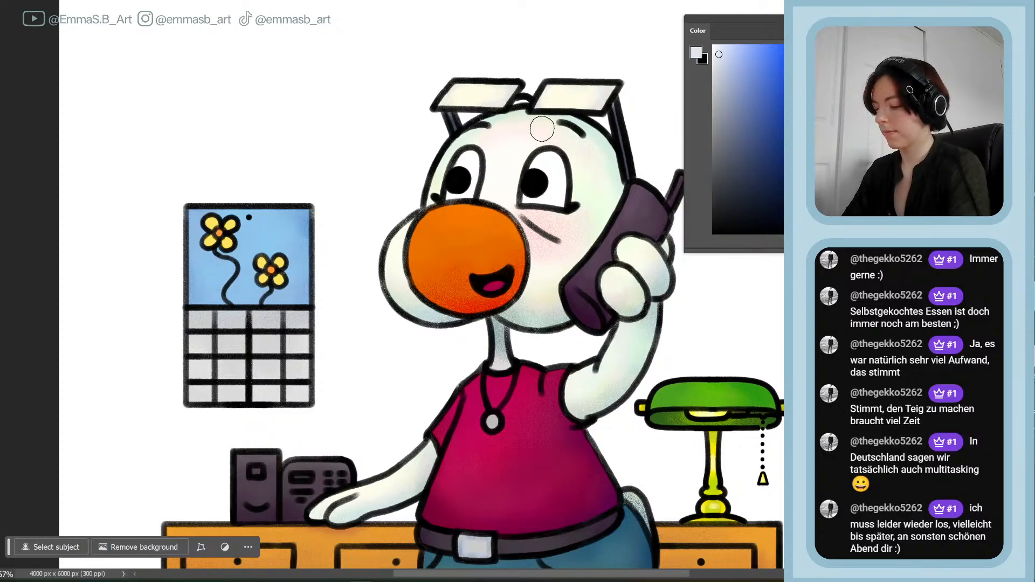
key(ctrl+0)
key(ctrl+s)
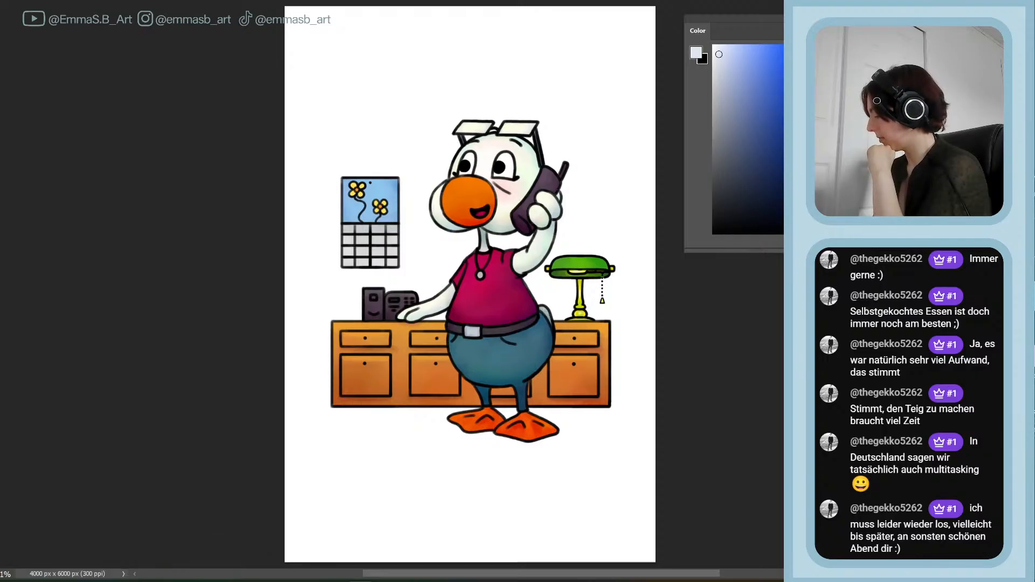
- Switch from the duck-on-the-phone scene to the flat purple drawing of the walking duck reading a book
click(877, 100)
click(901, 91)
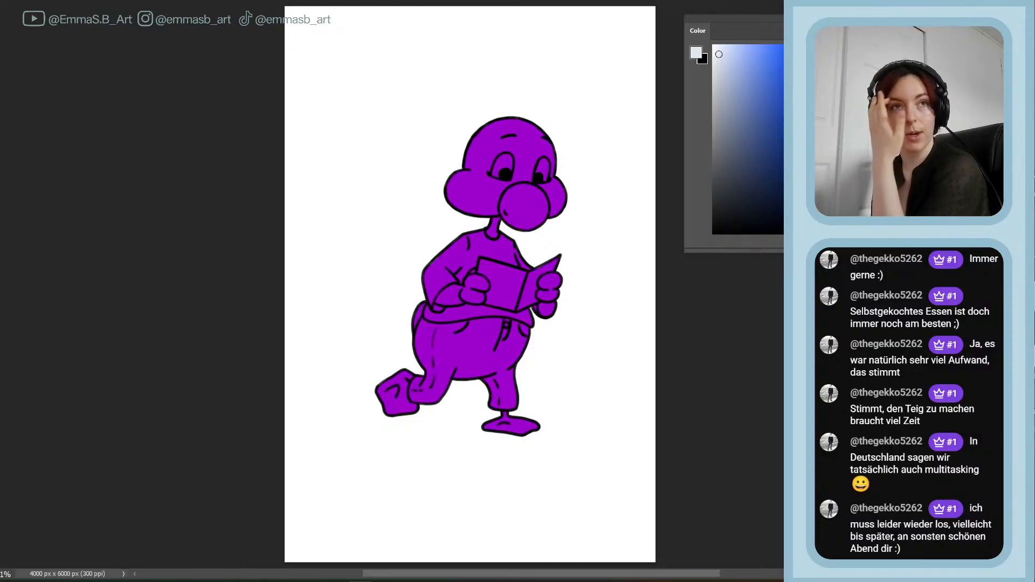
key(ctrl+plus)
key(ctrl+plus)
key(ctrl+plus)
key(ctrl+plus)
key(ctrl+plus)
key(ctrl+plus)
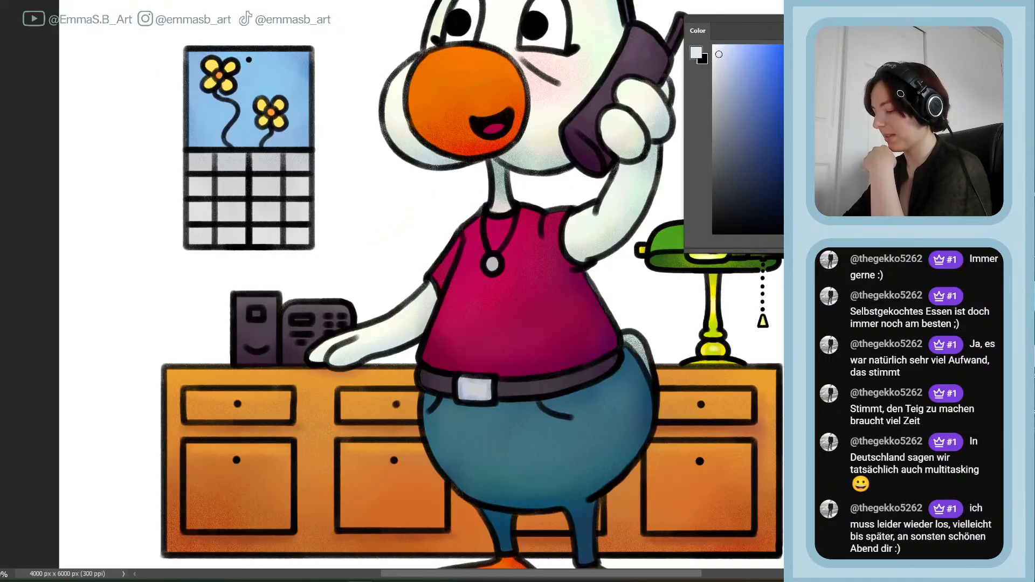
key(ctrl+minus)
key(ctrl+minus)
key(ctrl+minus)
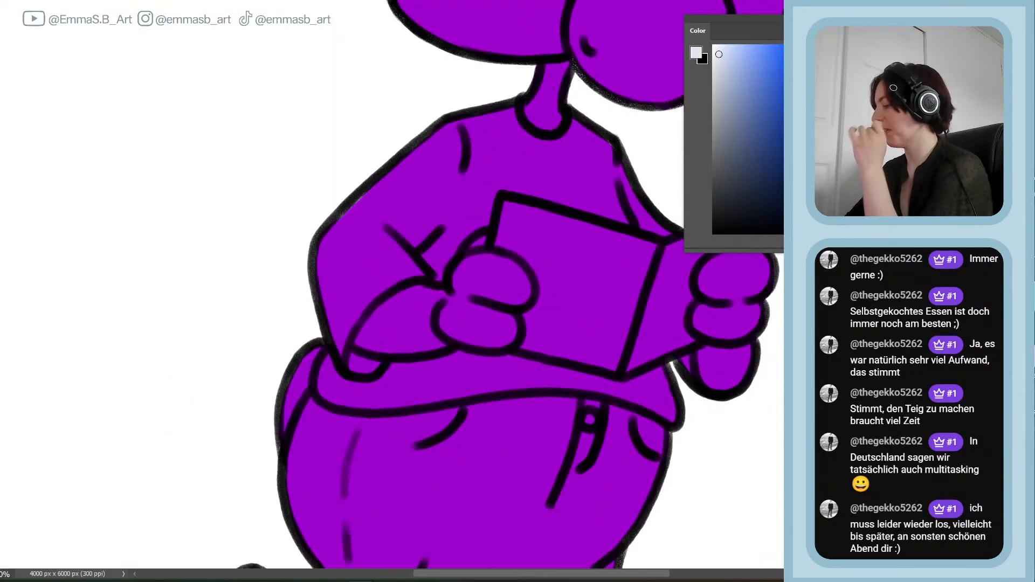
key(ctrl+minus)
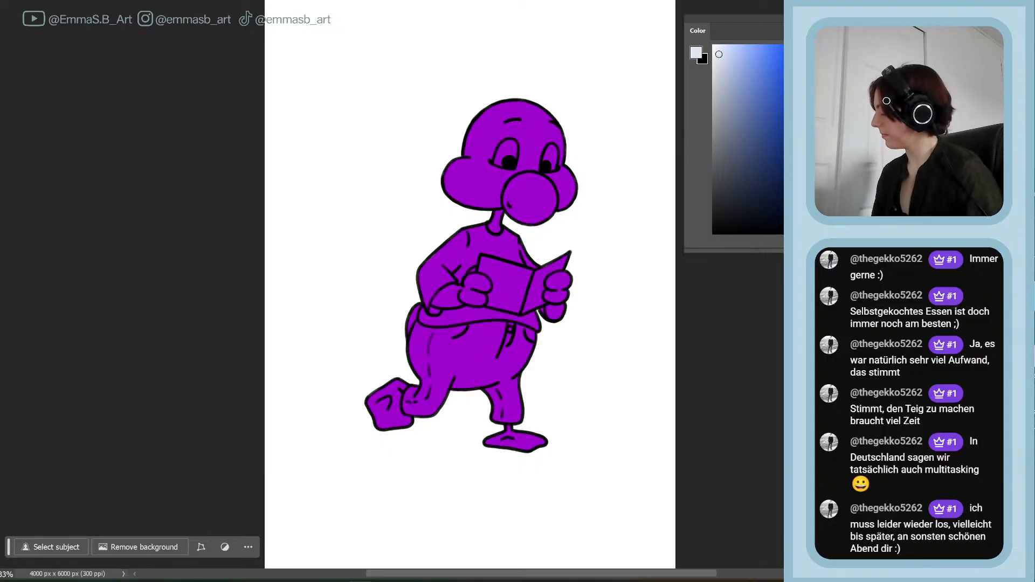
scroll(474, 263, up, 5)
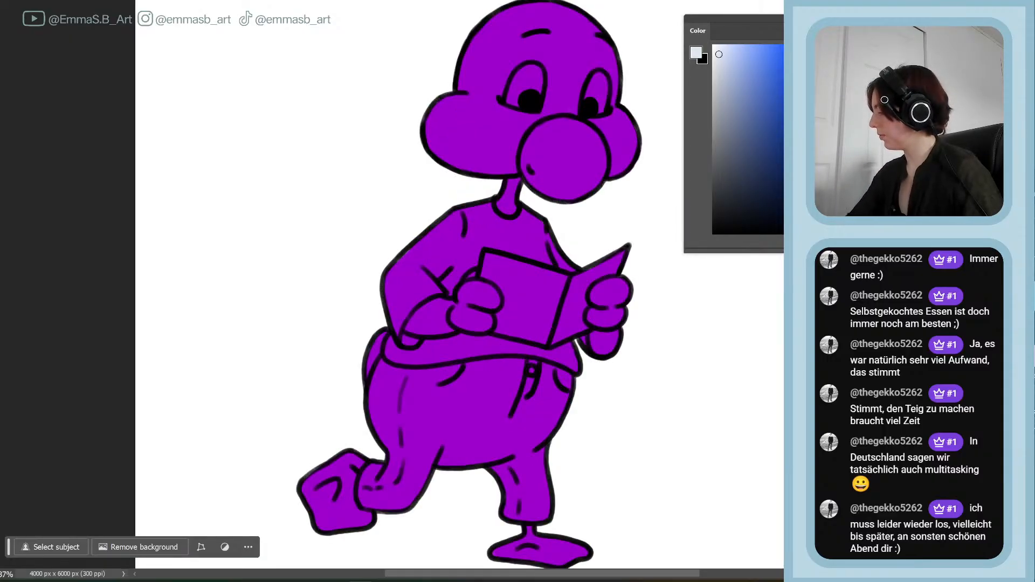
scroll(470, 280, down, 4)
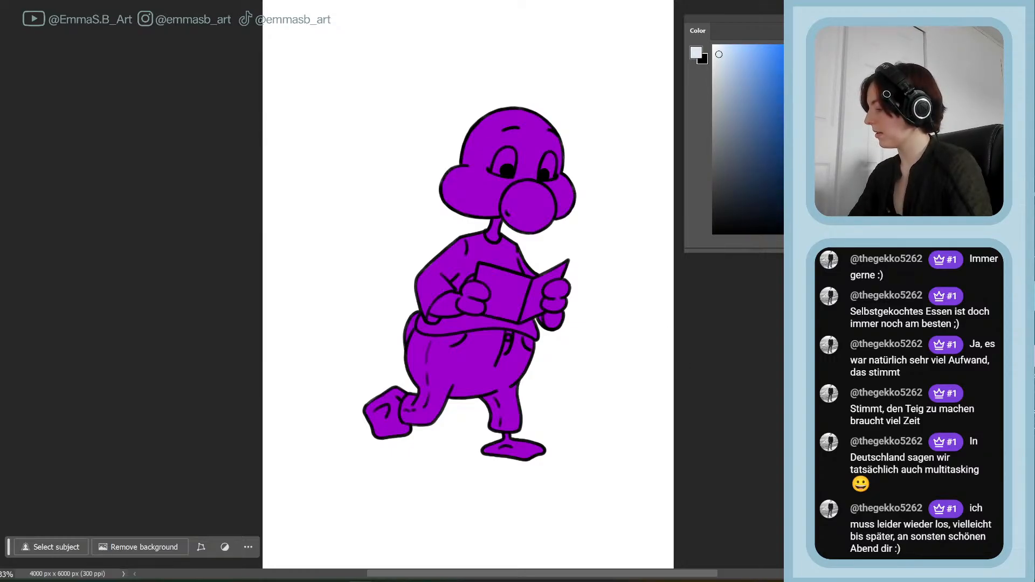
- Try blue-grey on the walking duck's upper sleeve and muted teal on the front of the trousers
drag(757, 130, 763, 157)
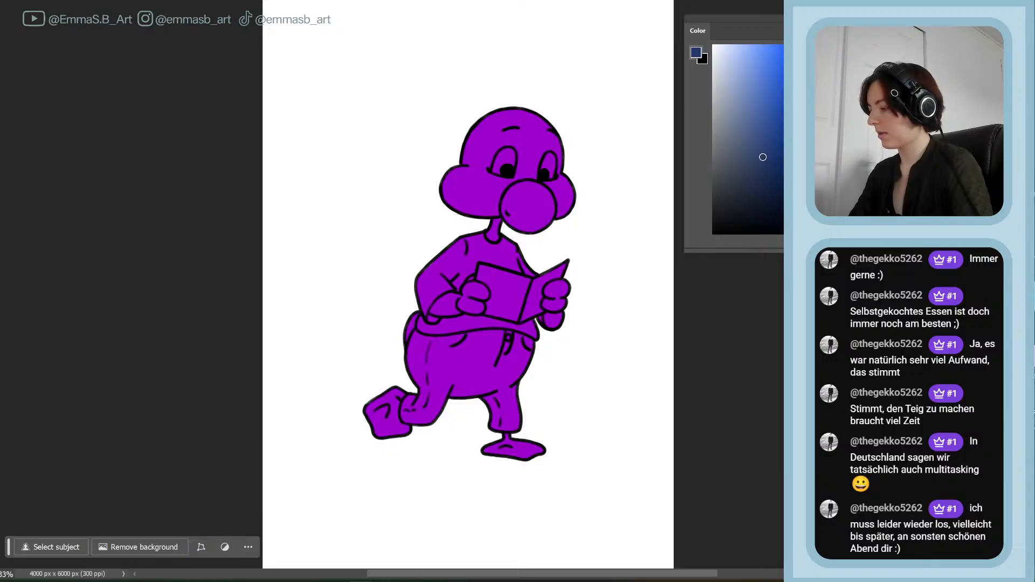
mouse_move(448, 264)
mouse_down()
mouse_move(468, 245)
mouse_move(440, 275)
mouse_move(464, 251)
mouse_move(453, 267)
mouse_up()
click(741, 137)
scroll(463, 288, up, 2)
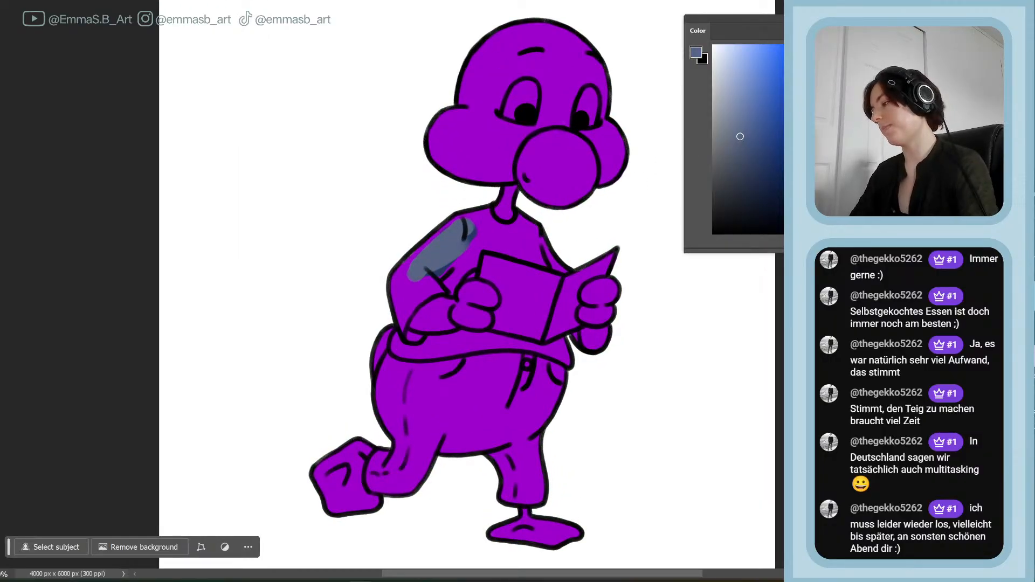
drag(809, 117, 809, 139)
drag(761, 133, 732, 120)
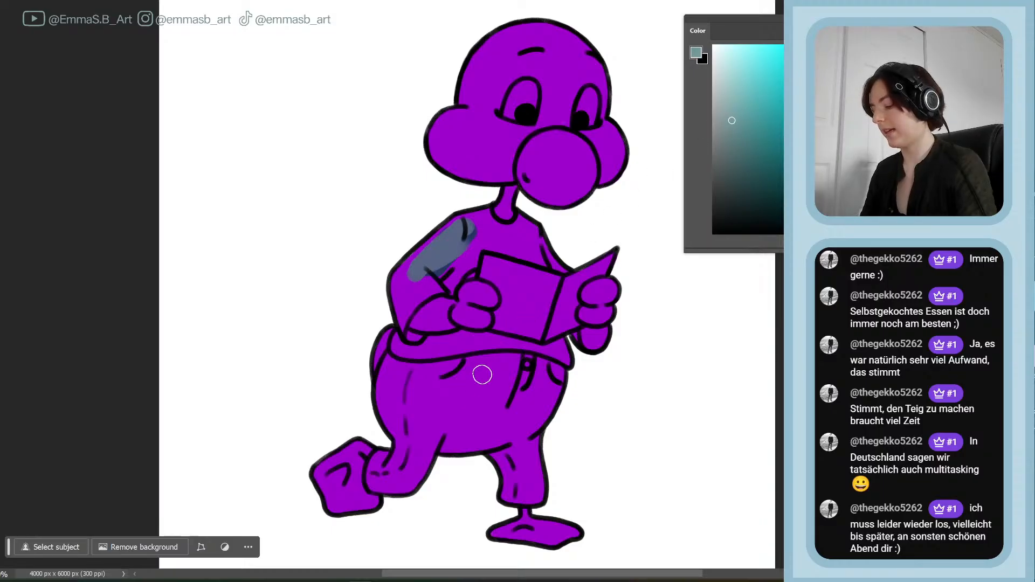
mouse_move(483, 375)
mouse_down()
mouse_move(489, 402)
mouse_move(522, 380)
mouse_move(465, 366)
mouse_up()
drag(505, 363, 554, 355)
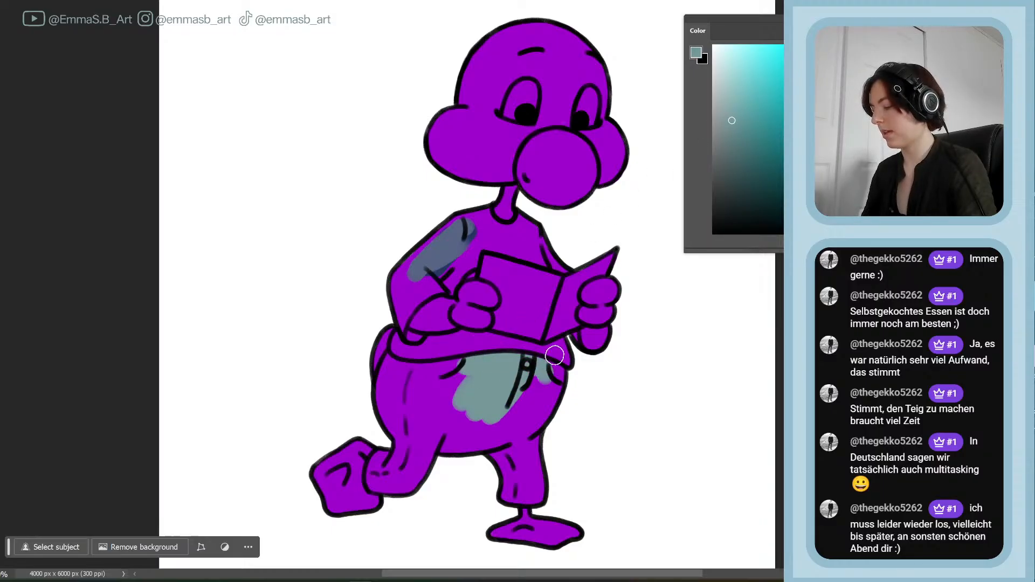
- Paint over the blue-grey patch on the duck's upper sleeve with dark charcoal
click(805, 93)
click(729, 184)
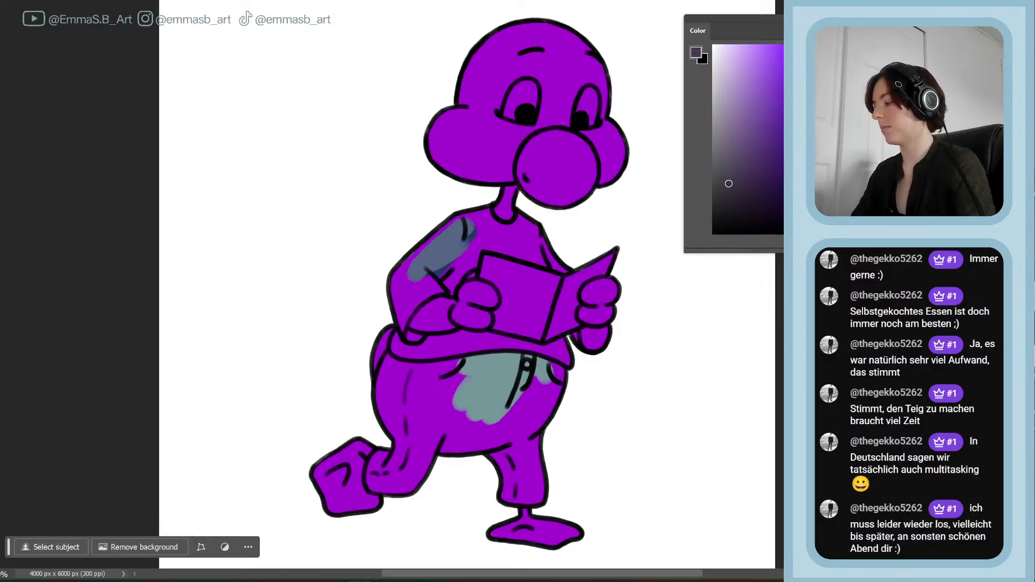
drag(467, 227, 399, 281)
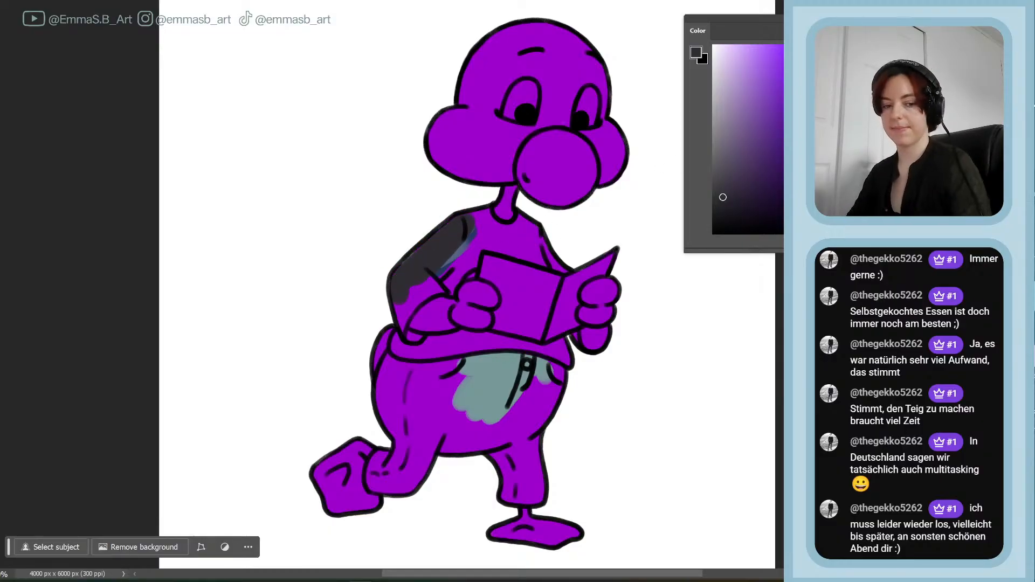
- Lasso the teal test patch on the duck's trousers, delete it and clear the selection
key(ctrl+plus)
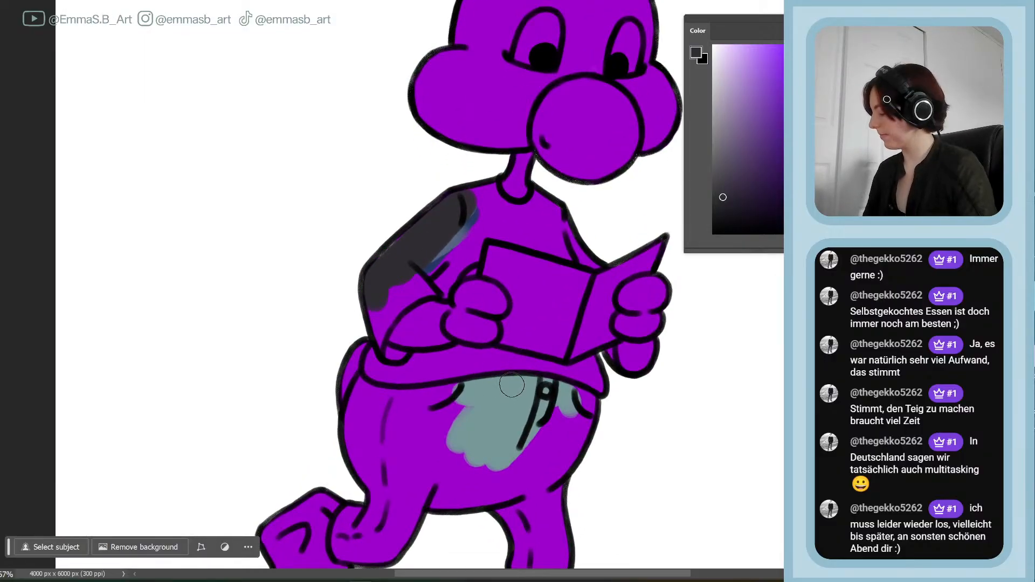
key(l)
mouse_move(590, 356)
mouse_down()
mouse_move(569, 497)
mouse_move(625, 343)
mouse_up()
key(Delete)
key(ctrl+d)
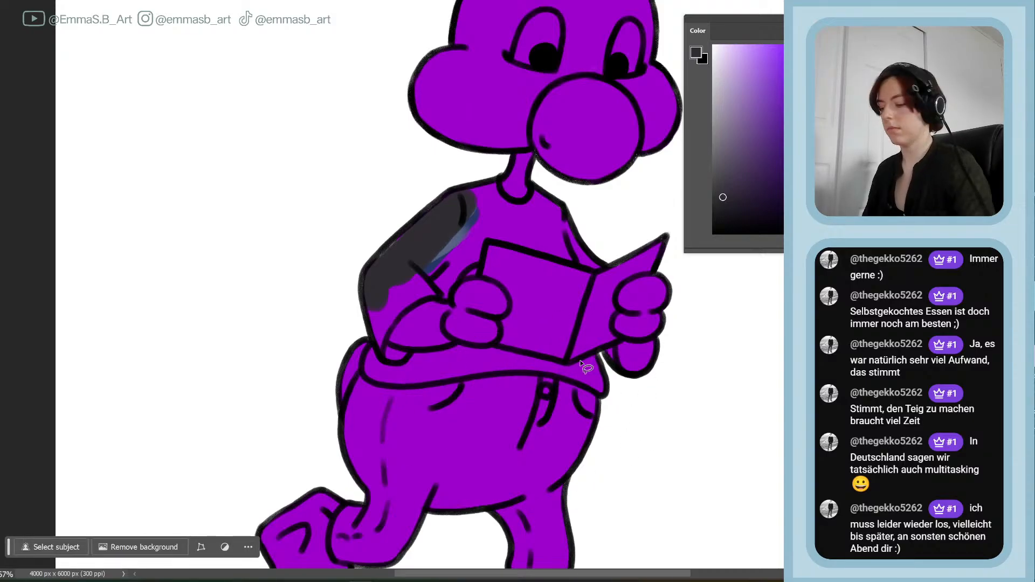
- Fill the rest of the duck's sweater, including the sleeves, hem and chest, with the same dark charcoal
key(b)
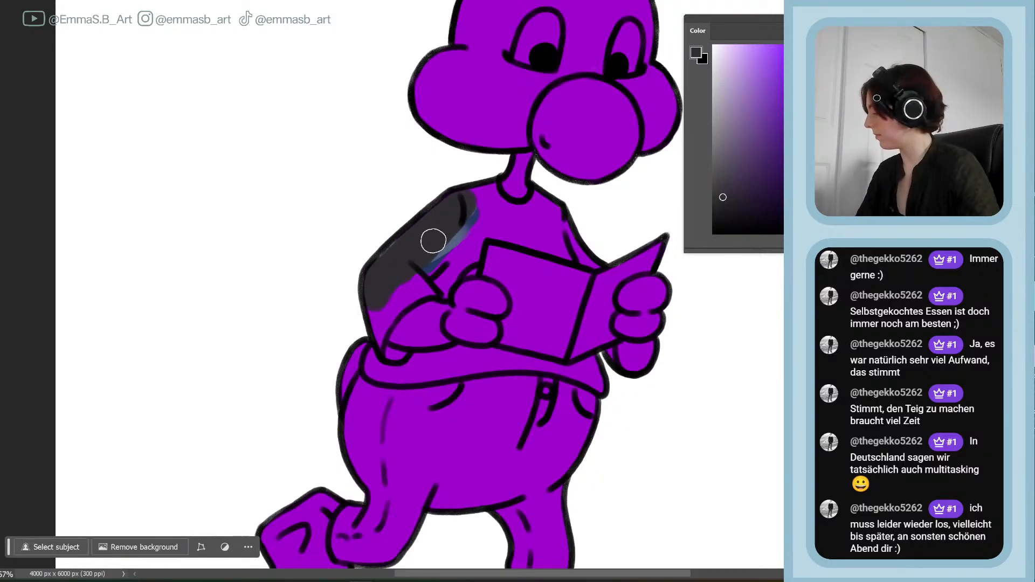
mouse_move(411, 234)
mouse_down()
mouse_move(407, 272)
mouse_move(428, 282)
mouse_move(450, 259)
mouse_up()
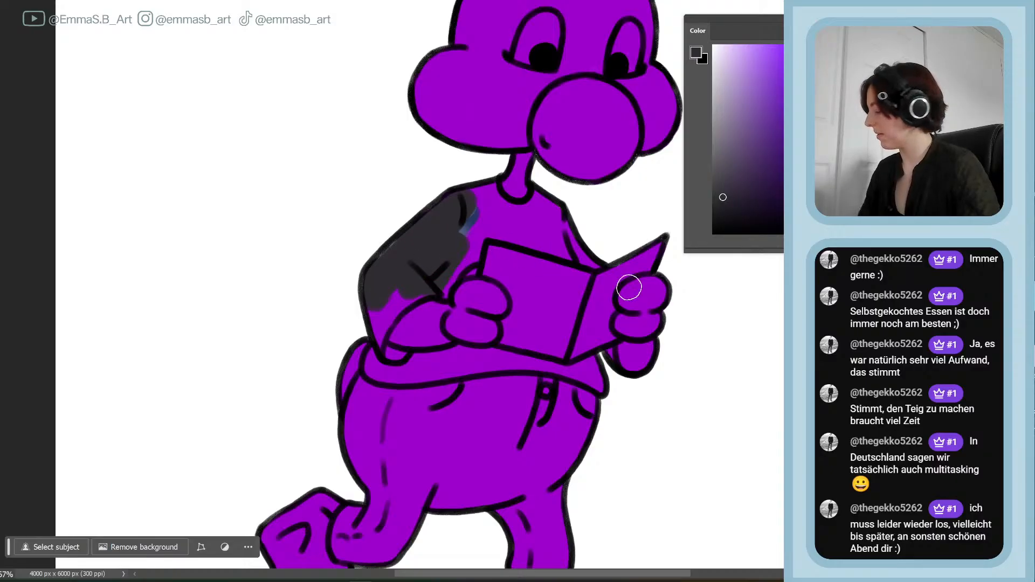
alt+click(454, 421)
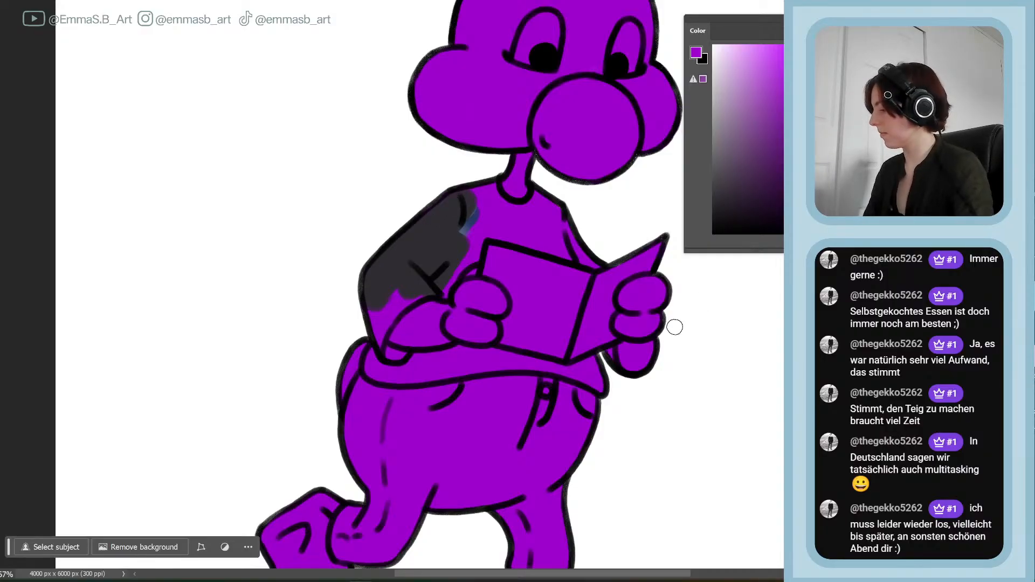
alt+click(445, 250)
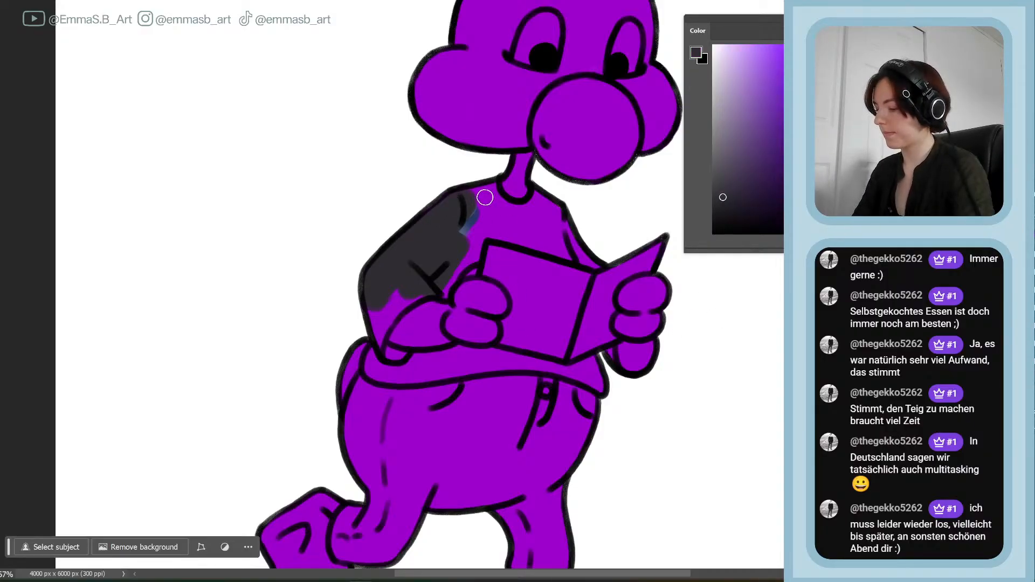
mouse_move(475, 196)
mouse_down()
mouse_move(413, 233)
mouse_move(468, 196)
mouse_move(482, 205)
mouse_move(470, 231)
mouse_move(475, 254)
mouse_move(445, 292)
mouse_move(390, 314)
mouse_move(418, 294)
mouse_move(386, 317)
mouse_move(386, 307)
mouse_move(375, 326)
mouse_move(369, 281)
mouse_move(375, 333)
mouse_move(395, 360)
mouse_move(380, 334)
mouse_move(419, 292)
mouse_move(374, 364)
mouse_move(400, 380)
mouse_move(425, 371)
mouse_move(406, 365)
mouse_move(415, 357)
mouse_move(458, 352)
mouse_move(411, 378)
mouse_move(451, 352)
mouse_move(492, 354)
mouse_move(431, 378)
mouse_move(504, 364)
mouse_move(499, 354)
mouse_move(590, 364)
mouse_move(603, 391)
mouse_move(580, 377)
mouse_up()
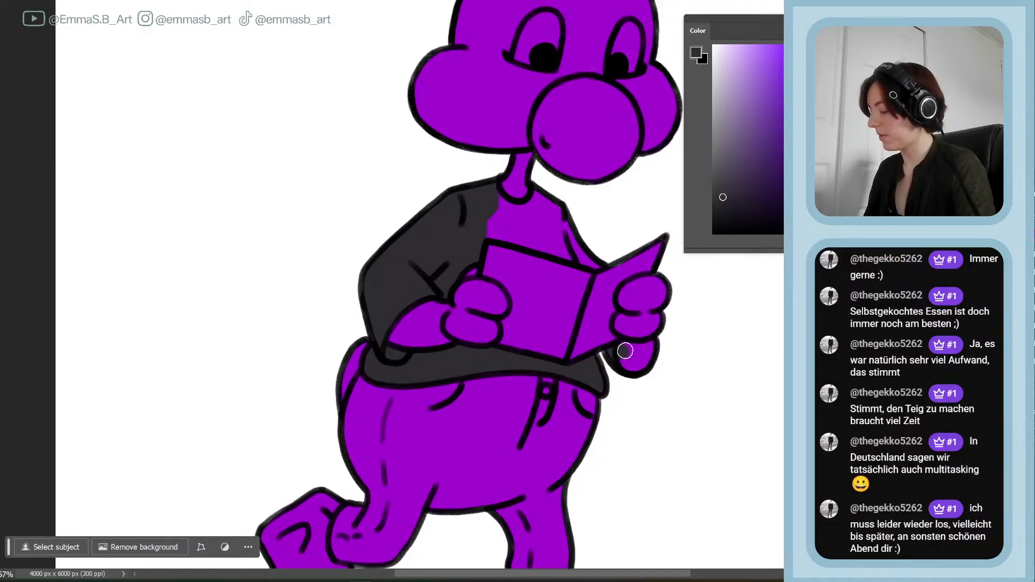
mouse_move(634, 350)
mouse_down()
mouse_move(647, 348)
mouse_move(637, 362)
mouse_move(589, 358)
mouse_move(599, 371)
mouse_up()
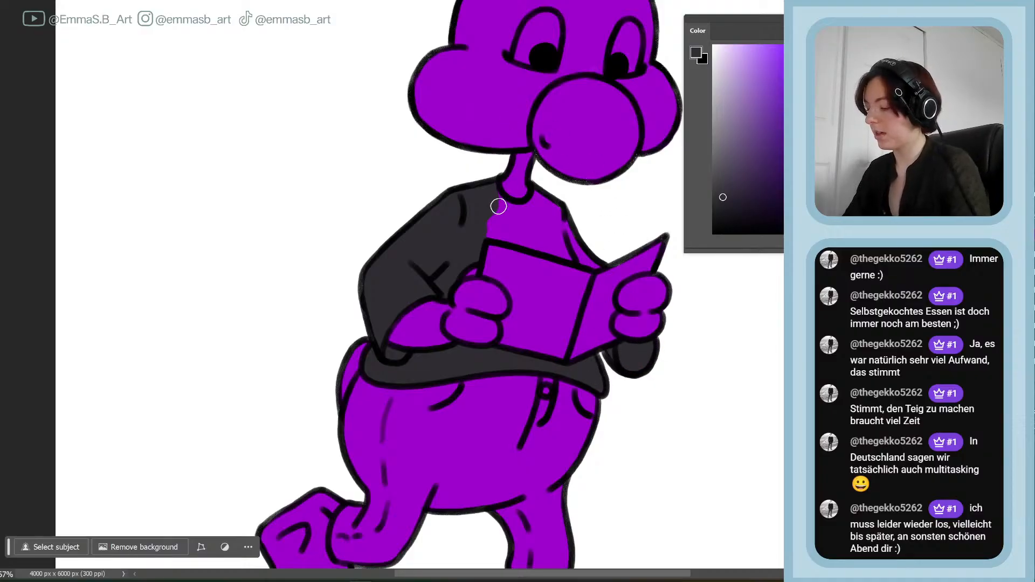
mouse_move(505, 212)
mouse_down()
mouse_move(492, 188)
mouse_move(492, 229)
mouse_move(481, 232)
mouse_move(527, 238)
mouse_move(517, 237)
mouse_move(516, 217)
mouse_move(541, 193)
mouse_move(539, 224)
mouse_move(565, 202)
mouse_move(562, 220)
mouse_move(531, 242)
mouse_move(529, 231)
mouse_move(574, 253)
mouse_move(559, 200)
mouse_up()
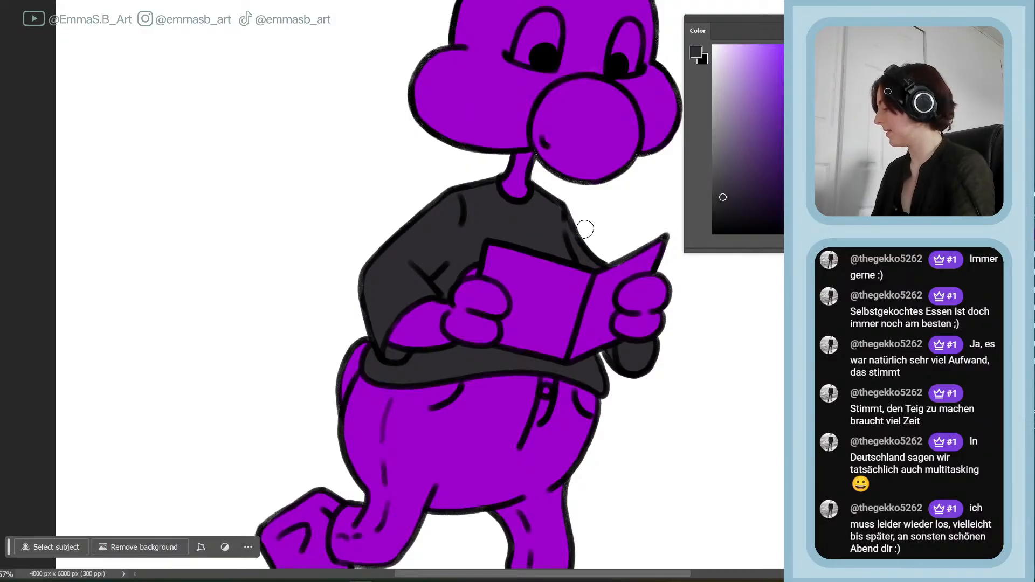
- Start colouring the trousers with pale grey-blue, covering the duck's hip and raised back leg
alt+click(563, 429)
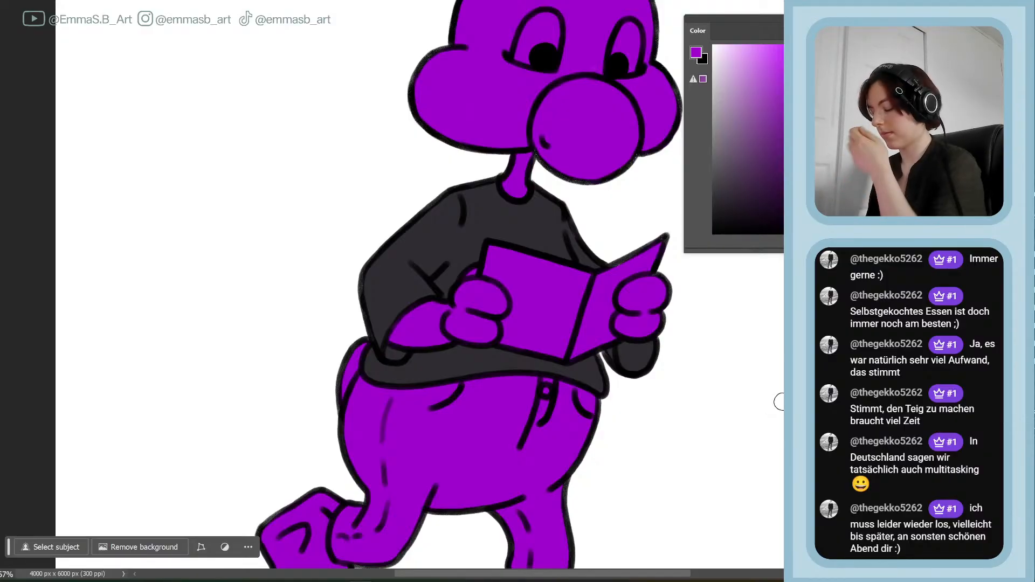
scroll(469, 285, down, 2)
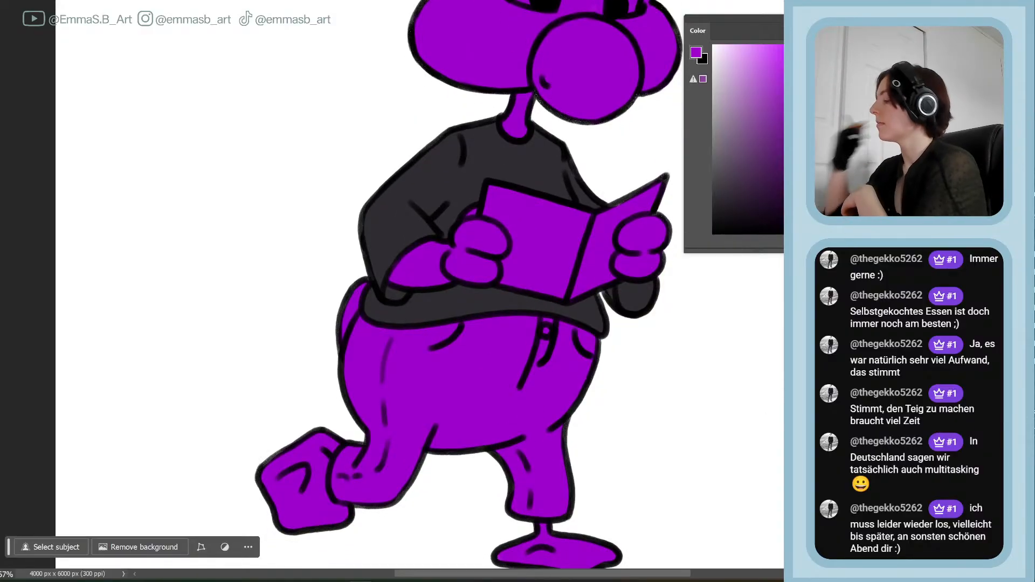
click(730, 123)
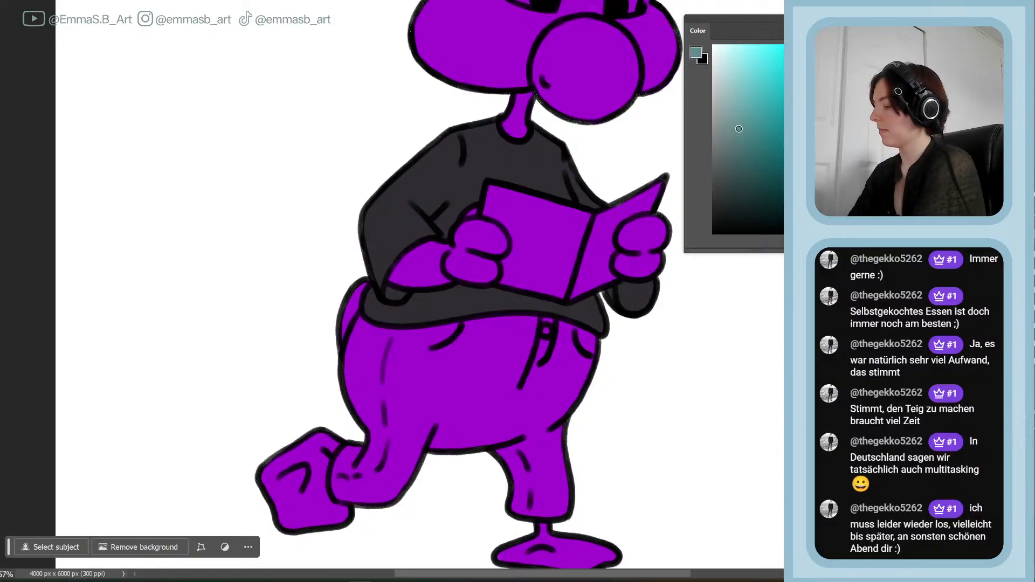
mouse_move(363, 334)
mouse_down()
mouse_move(350, 380)
mouse_move(374, 411)
mouse_move(418, 402)
mouse_up()
mouse_move(378, 356)
mouse_down()
mouse_move(396, 426)
mouse_move(428, 402)
mouse_up()
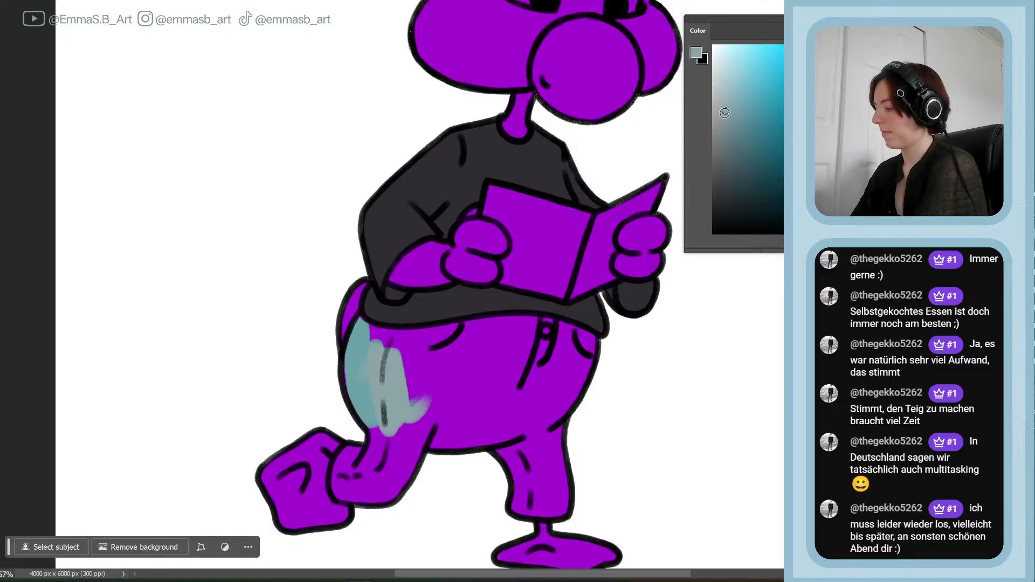
mouse_move(413, 354)
mouse_down()
mouse_move(406, 414)
mouse_move(425, 404)
mouse_move(427, 358)
mouse_up()
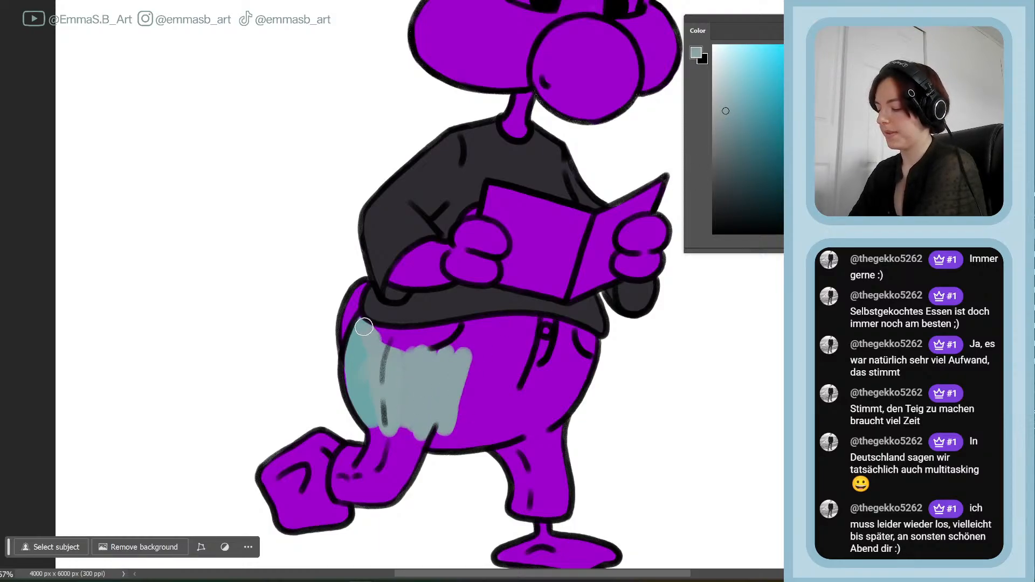
mouse_move(360, 326)
mouse_down()
mouse_move(357, 392)
mouse_move(382, 445)
mouse_move(376, 462)
mouse_move(354, 448)
mouse_move(338, 485)
mouse_move(388, 497)
mouse_move(358, 494)
mouse_move(374, 484)
mouse_move(388, 503)
mouse_move(342, 463)
mouse_move(342, 497)
mouse_move(410, 492)
mouse_move(434, 395)
mouse_move(411, 426)
mouse_up()
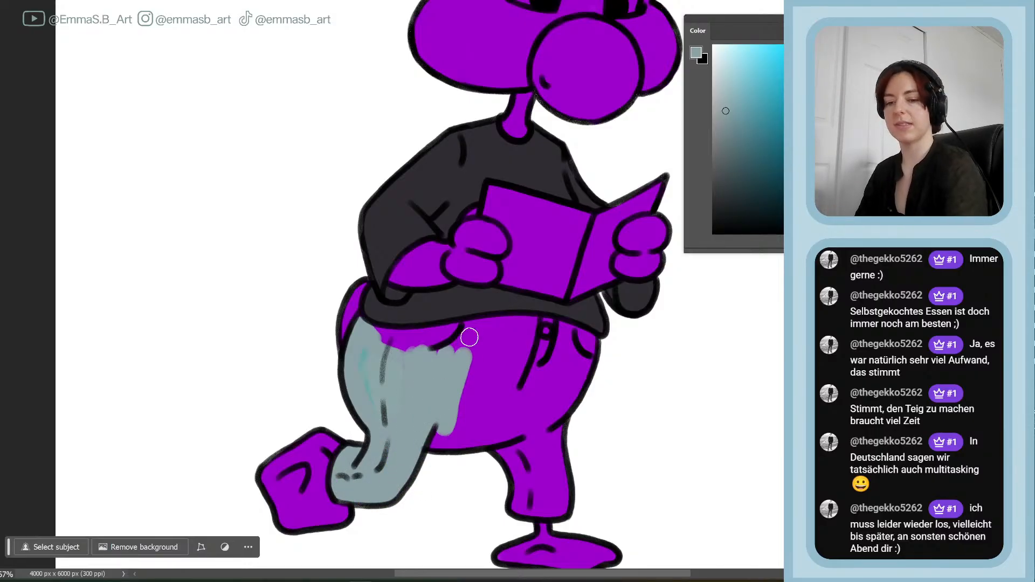
- Enlarge the brush and fill the remaining trousers and the standing leg with the same grey-blue
key(bracketright)
key(bracketright)
key(bracketright)
key(bracketright)
key(bracketright)
key(bracketright)
mouse_move(382, 351)
mouse_down()
mouse_move(431, 345)
mouse_move(371, 363)
mouse_move(387, 412)
mouse_move(453, 391)
mouse_move(418, 363)
mouse_move(462, 339)
mouse_move(534, 336)
mouse_move(493, 338)
mouse_move(536, 336)
mouse_move(593, 353)
mouse_move(568, 389)
mouse_move(541, 354)
mouse_move(507, 351)
mouse_move(434, 415)
mouse_move(477, 444)
mouse_move(559, 388)
mouse_move(574, 399)
mouse_move(560, 448)
mouse_move(514, 496)
mouse_move(545, 491)
mouse_up()
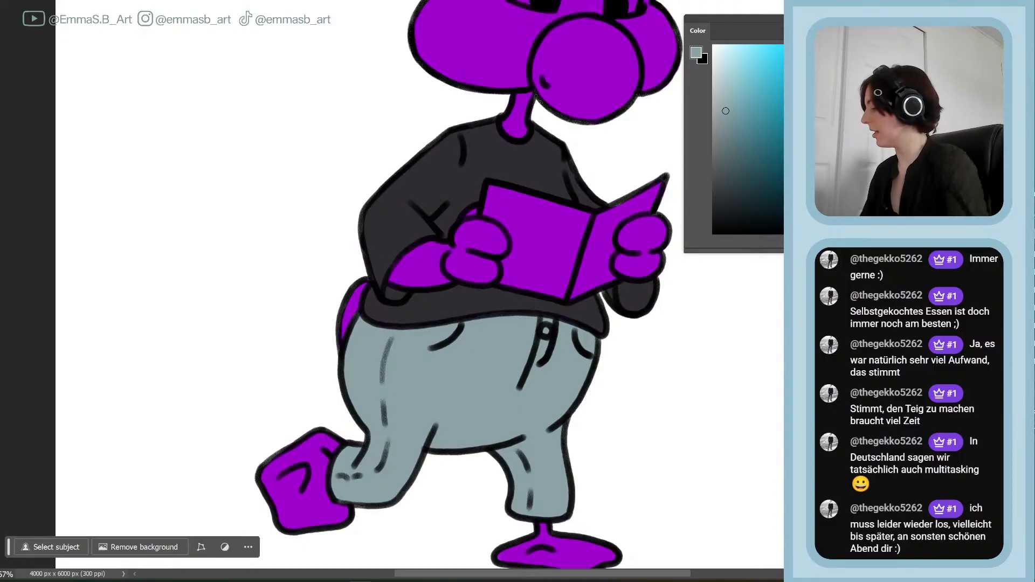
- Choose a saturated orange and fill the duck's entire round bill with it
drag(814, 134, 814, 225)
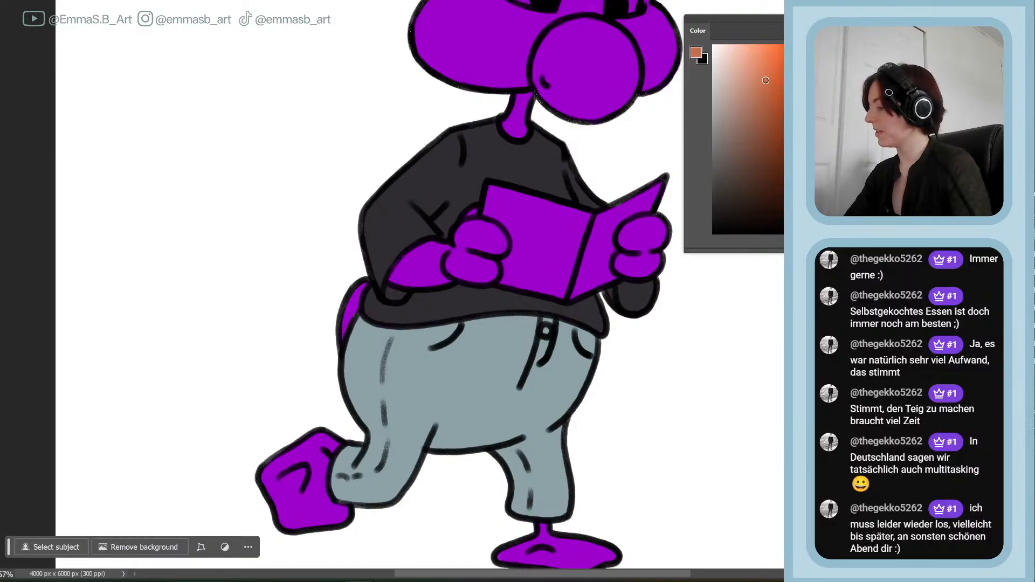
drag(765, 81, 800, 61)
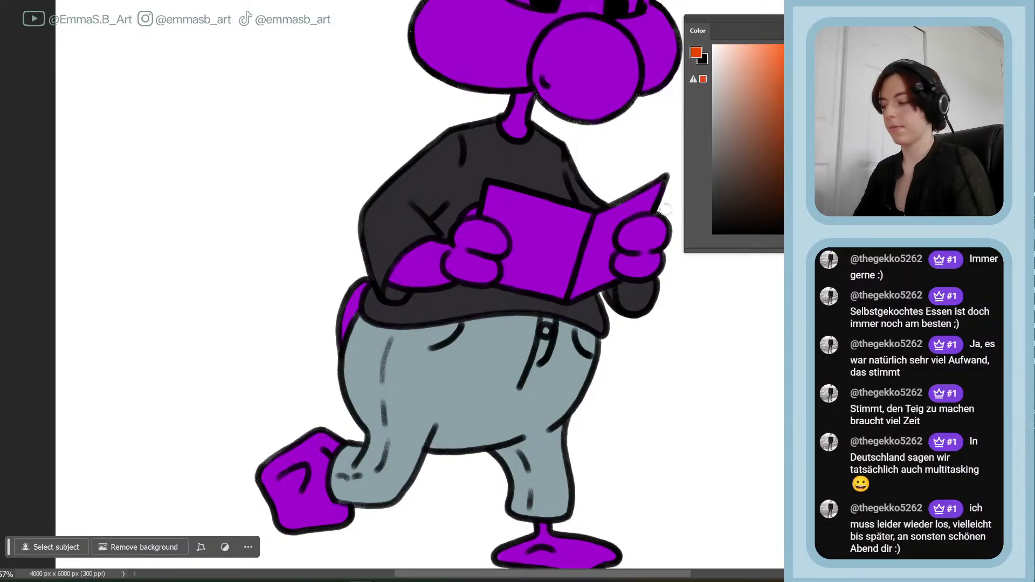
drag(655, 230, 584, 363)
drag(574, 254, 501, 281)
mouse_move(776, 17)
mouse_down()
mouse_move(734, 22)
mouse_move(729, 34)
mouse_up()
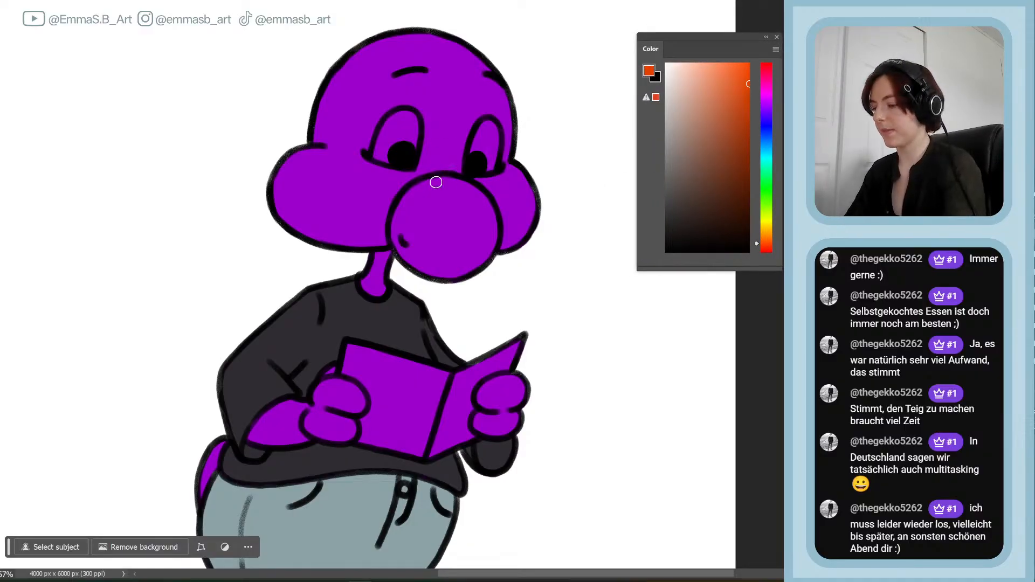
mouse_move(430, 202)
mouse_down()
mouse_move(415, 226)
mouse_move(404, 220)
mouse_move(423, 246)
mouse_up()
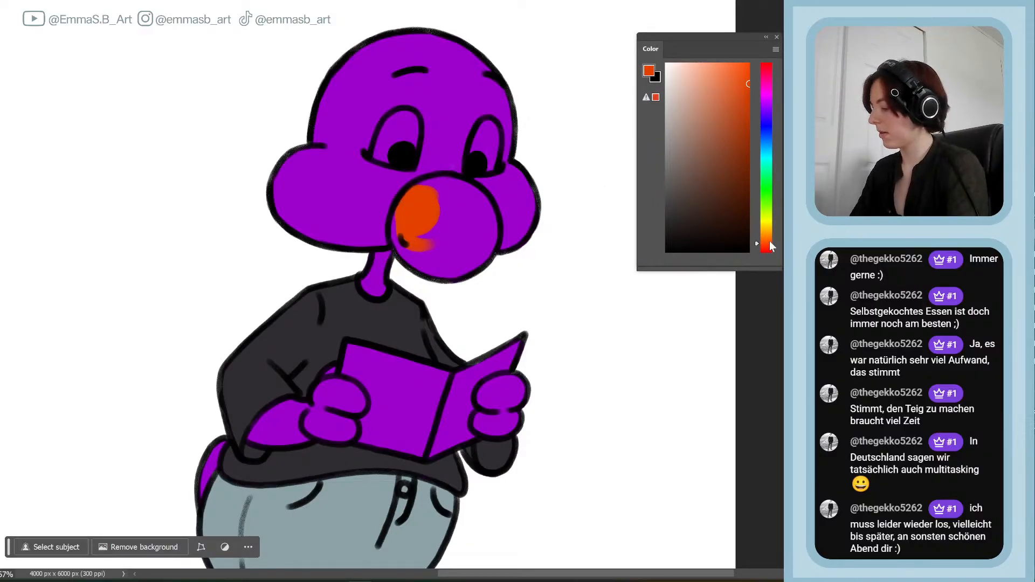
click(768, 239)
mouse_move(434, 205)
mouse_down()
mouse_move(399, 230)
mouse_move(412, 196)
mouse_move(446, 184)
mouse_move(467, 191)
mouse_move(479, 212)
mouse_move(472, 193)
mouse_move(488, 230)
mouse_move(480, 258)
mouse_move(444, 271)
mouse_move(404, 249)
mouse_move(412, 214)
mouse_move(458, 259)
mouse_move(483, 239)
mouse_move(448, 195)
mouse_move(440, 220)
mouse_up()
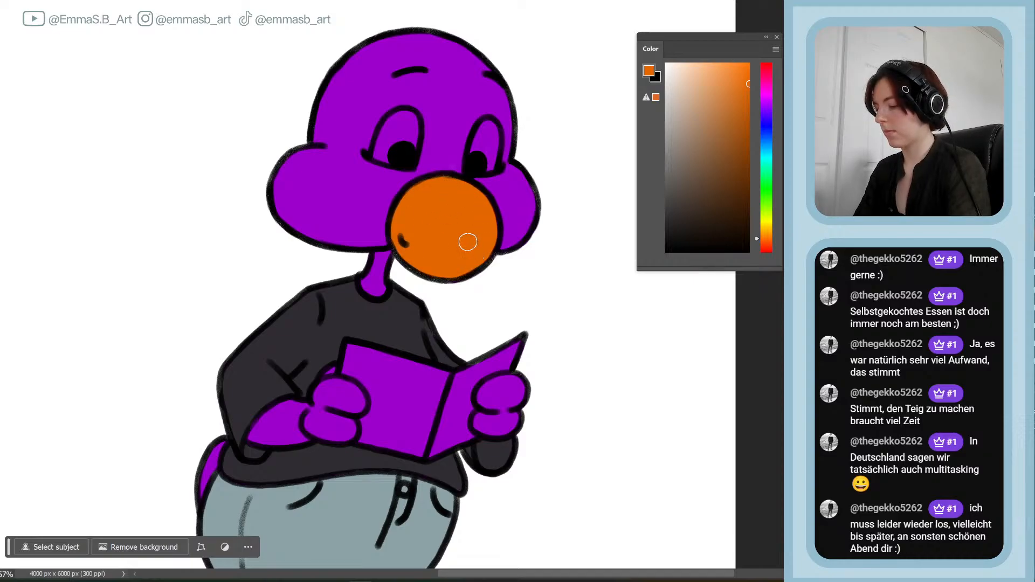
- Fill the raised back foot and the standing foot with the same orange as the bill
drag(534, 393, 686, 78)
mouse_move(292, 300)
mouse_down()
mouse_move(295, 323)
mouse_move(335, 273)
mouse_move(329, 297)
mouse_move(338, 294)
mouse_move(300, 339)
mouse_move(300, 313)
mouse_move(318, 365)
mouse_move(331, 305)
mouse_move(334, 356)
mouse_move(350, 356)
mouse_move(324, 370)
mouse_up()
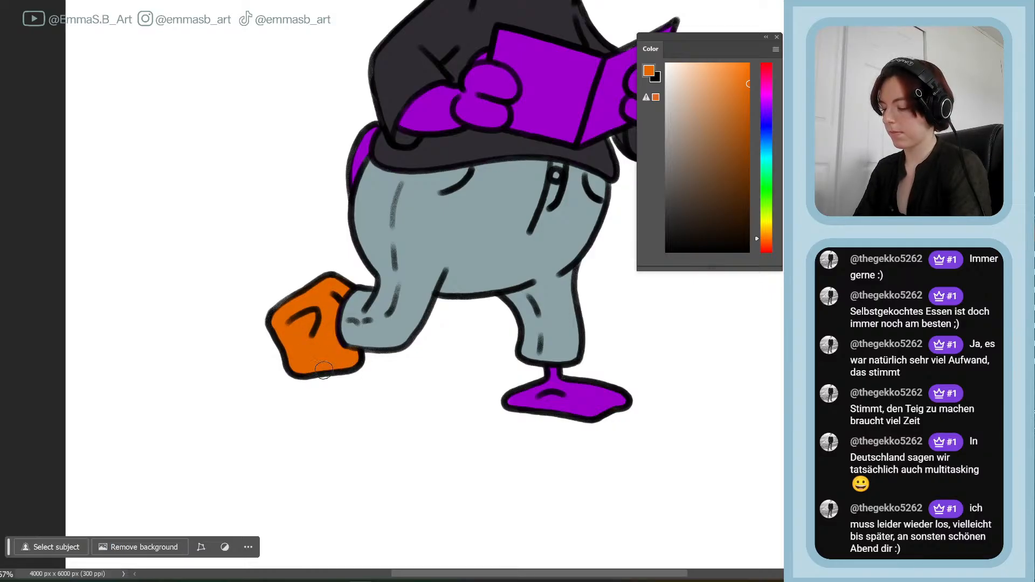
mouse_move(553, 380)
mouse_down()
mouse_move(517, 399)
mouse_move(578, 410)
mouse_move(580, 420)
mouse_move(620, 403)
mouse_up()
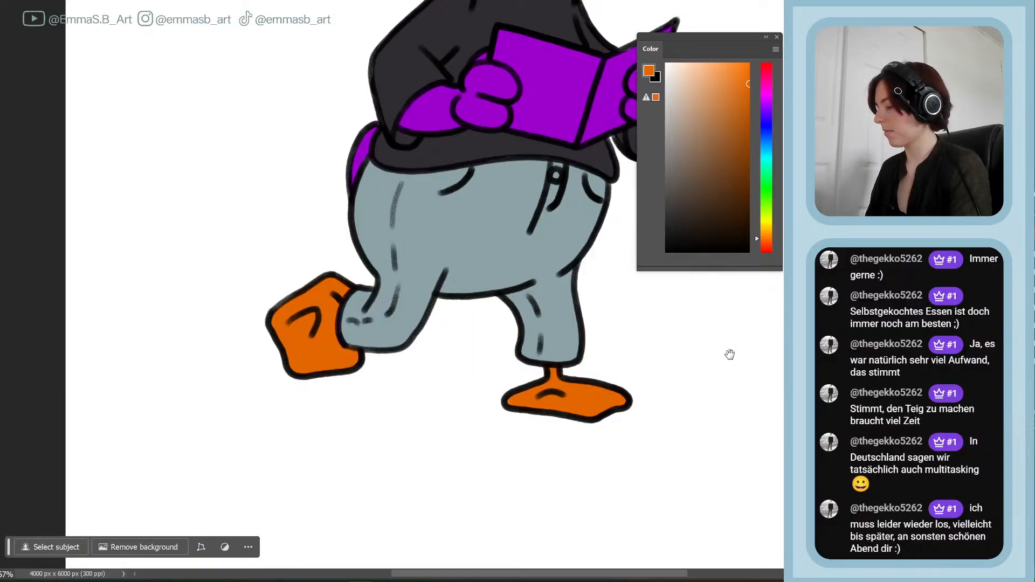
- Choose a slightly redder orange and softly shade the underside of the bill
drag(728, 351, 619, 446)
click(765, 243)
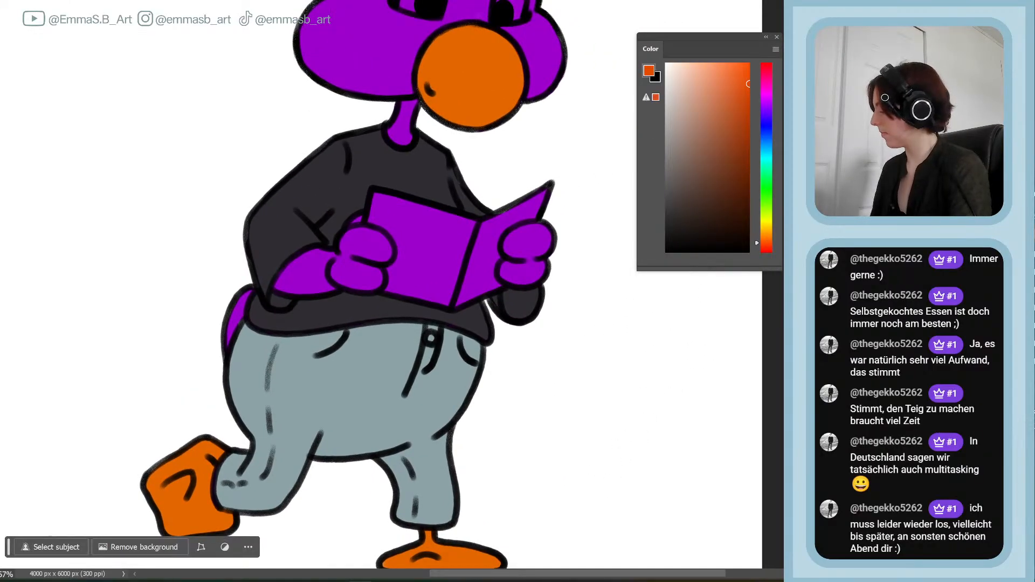
drag(491, 243, 479, 335)
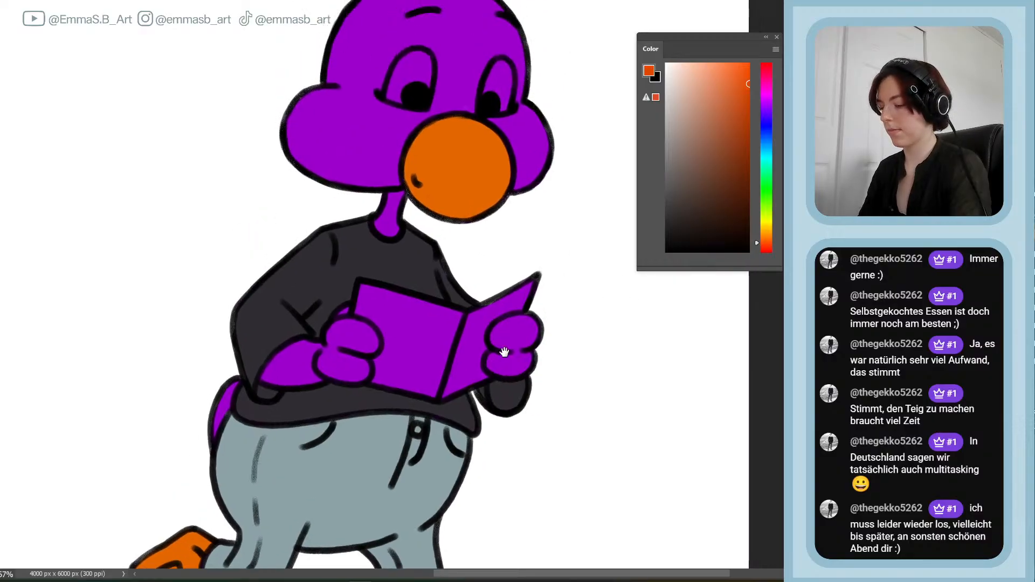
mouse_move(405, 182)
mouse_down()
mouse_move(477, 221)
mouse_move(411, 201)
mouse_move(510, 205)
mouse_move(425, 211)
mouse_move(505, 205)
mouse_move(433, 207)
mouse_move(502, 202)
mouse_move(407, 179)
mouse_move(478, 212)
mouse_move(465, 205)
mouse_move(501, 201)
mouse_move(446, 211)
mouse_up()
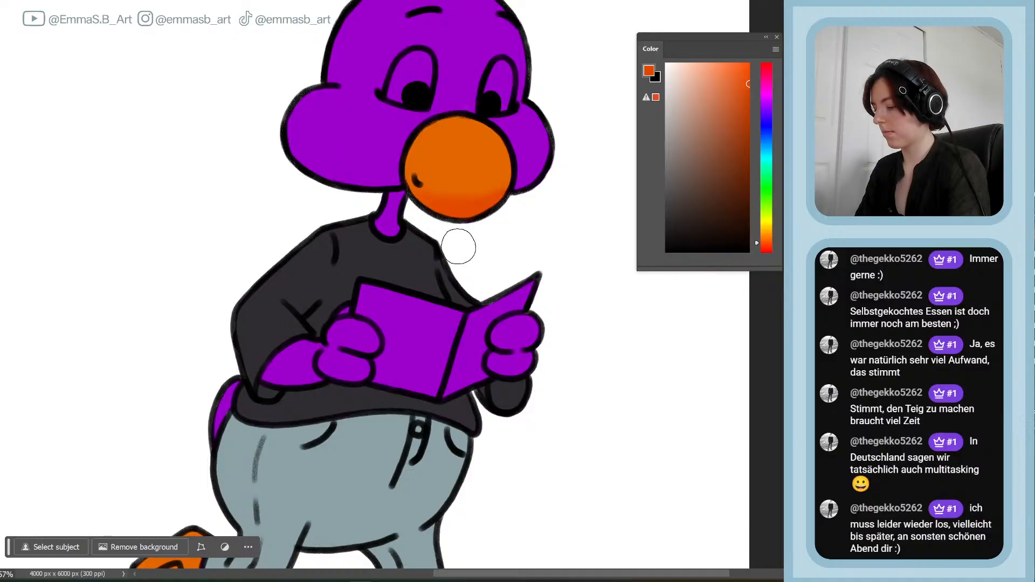
- Softly shade the raised foot and the standing foot with the same red-orange
drag(585, 402, 701, 212)
mouse_move(319, 345)
mouse_down()
mouse_move(338, 354)
mouse_move(316, 404)
mouse_move(324, 411)
mouse_move(335, 388)
mouse_move(324, 379)
mouse_move(304, 396)
mouse_move(288, 376)
mouse_move(316, 384)
mouse_move(318, 406)
mouse_up()
mouse_move(547, 431)
mouse_down()
mouse_move(512, 438)
mouse_move(597, 438)
mouse_move(505, 445)
mouse_move(605, 451)
mouse_move(525, 468)
mouse_move(626, 471)
mouse_move(523, 470)
mouse_up()
- Reduce the brush size and darken both ankles, where they meet the trouser hems, with deep red
click(767, 246)
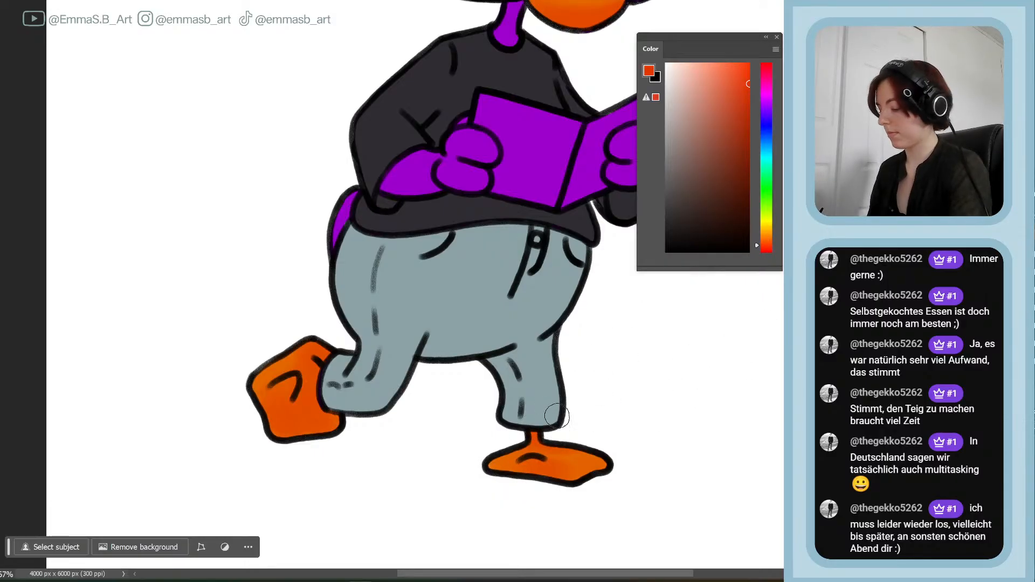
key(bracketleft)
key(bracketleft)
key(bracketleft)
drag(742, 91, 773, 109)
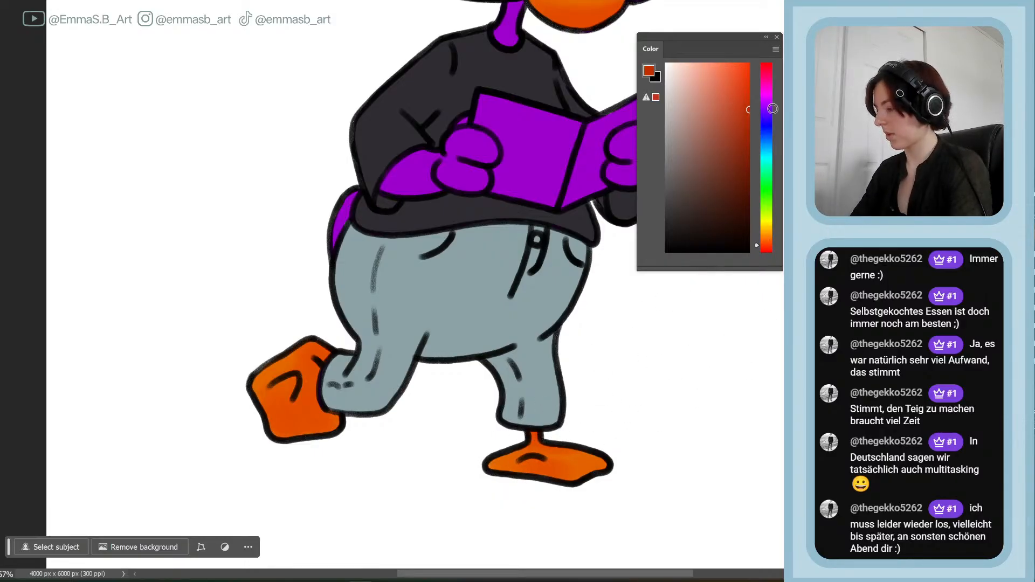
click(768, 251)
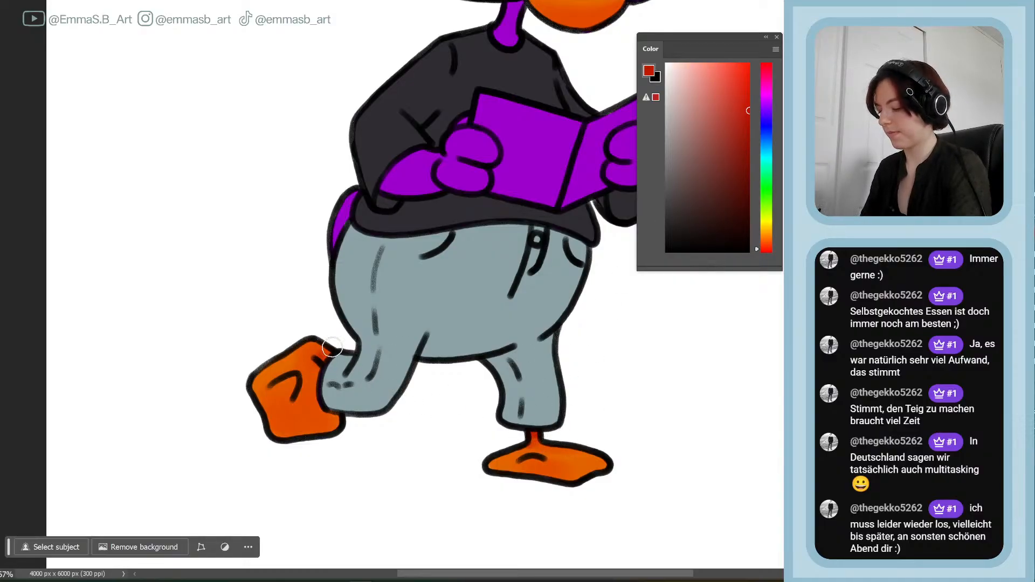
- Deepen the lower bill with brighter red and lighten its upper part with bright orange
drag(559, 261, 487, 423)
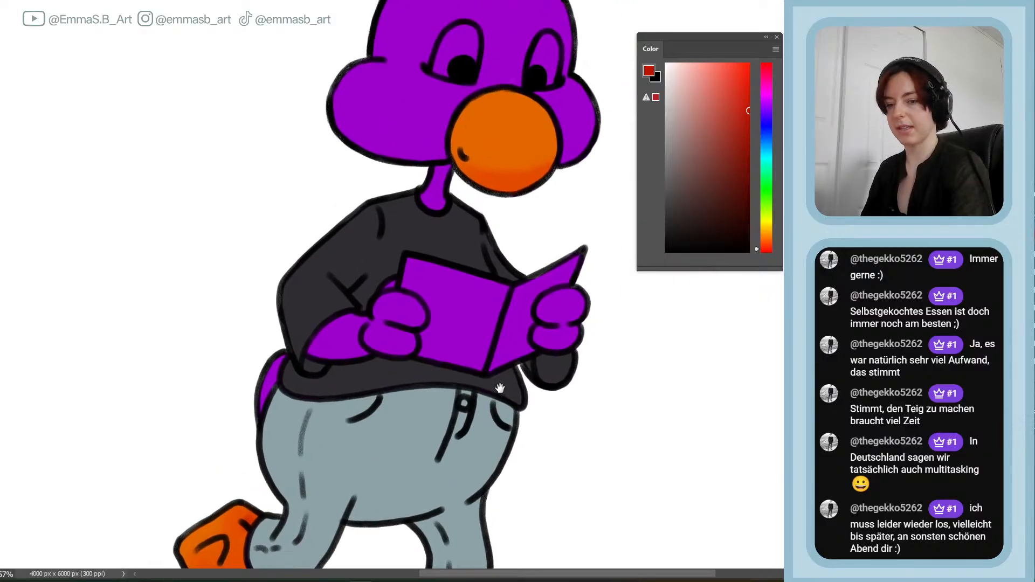
mouse_move(508, 168)
mouse_down()
mouse_move(491, 182)
mouse_move(578, 157)
mouse_up()
click(753, 84)
mouse_move(468, 138)
mouse_down()
mouse_move(526, 154)
mouse_move(459, 143)
mouse_move(481, 159)
mouse_up()
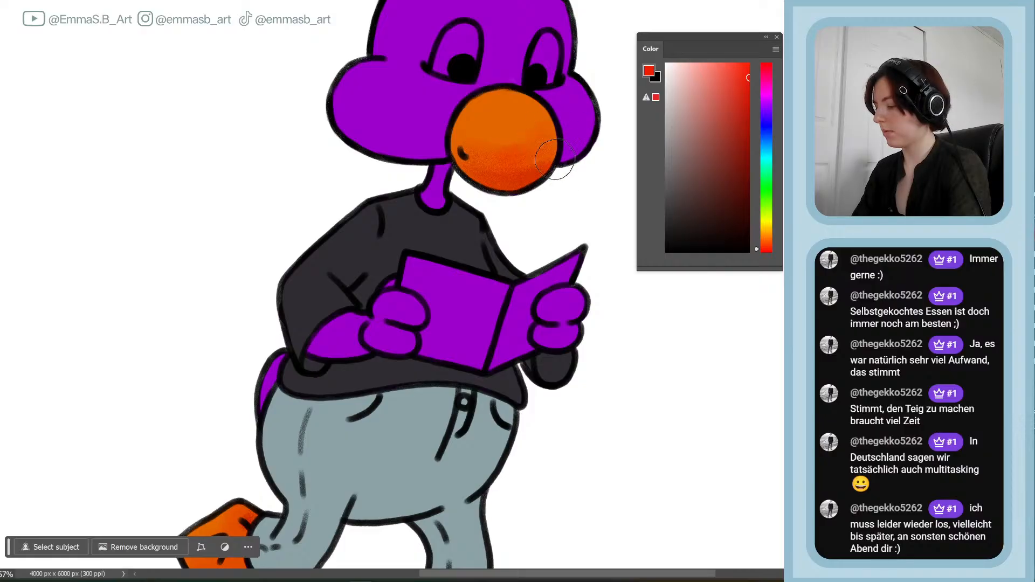
drag(766, 252, 770, 238)
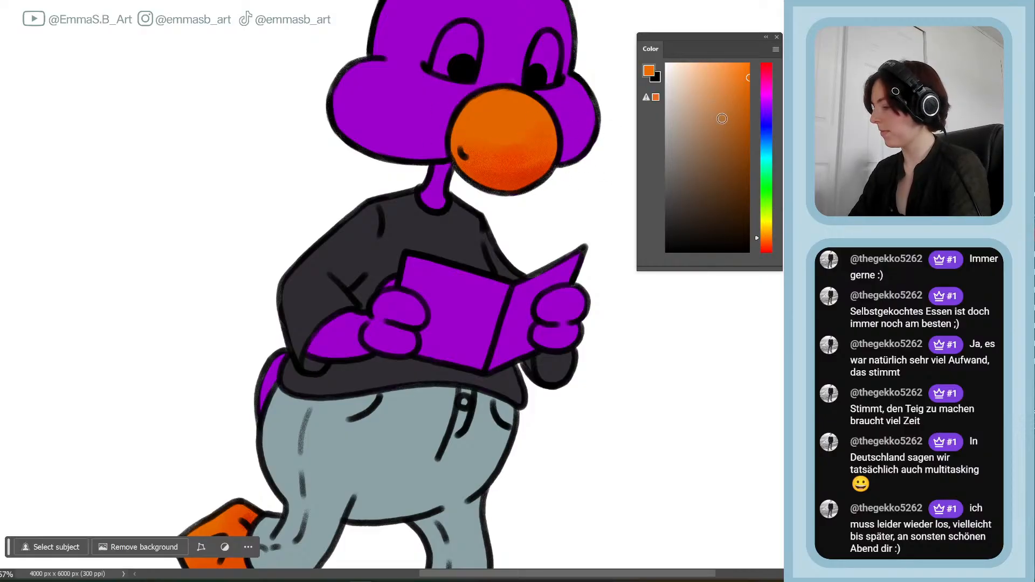
mouse_move(490, 111)
mouse_down()
mouse_move(504, 94)
mouse_move(488, 126)
mouse_move(512, 134)
mouse_up()
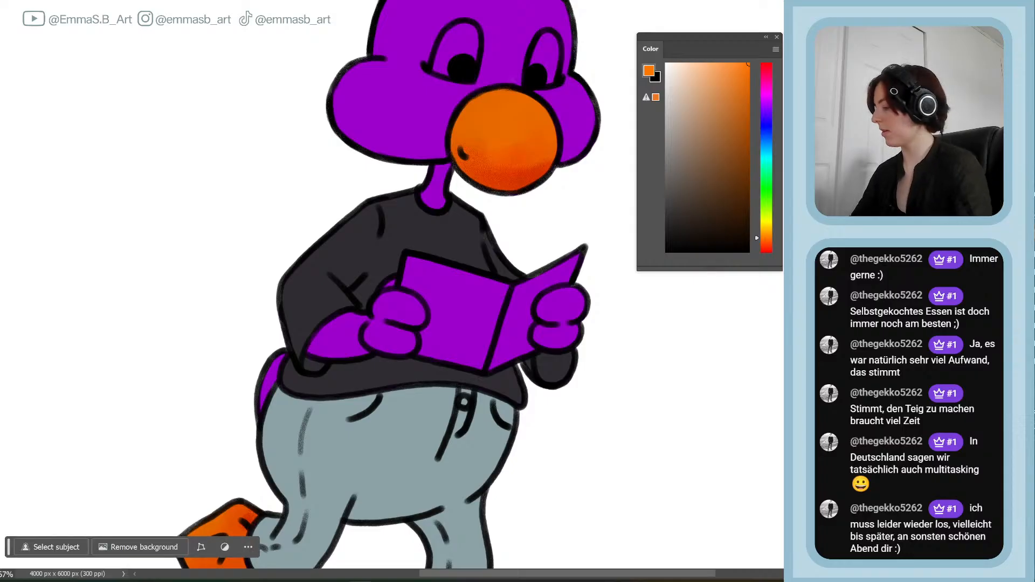
- Touch up the feet with brighter orange and choose a redder orange for the brush
scroll(387, 285, down, 3)
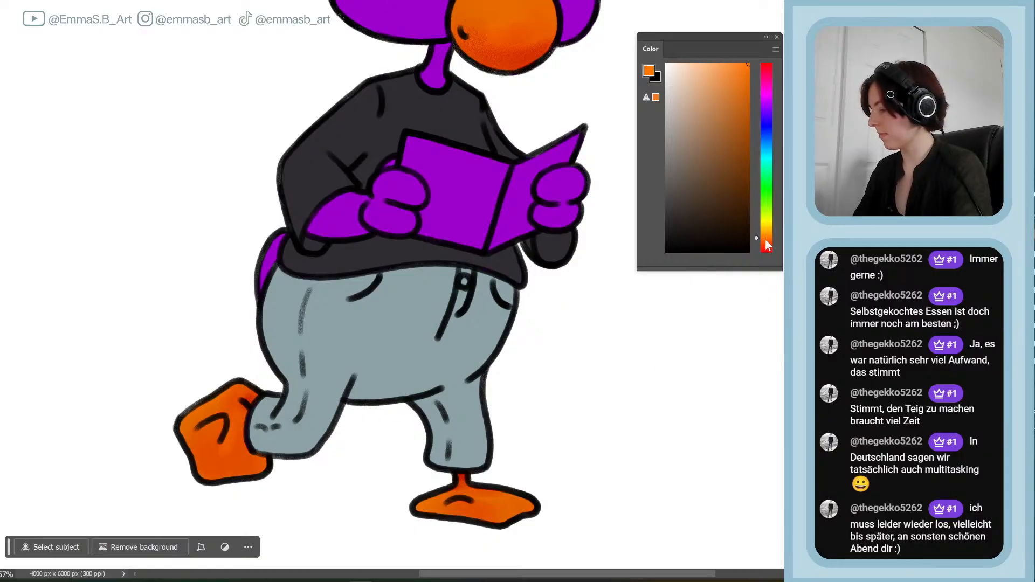
click(749, 72)
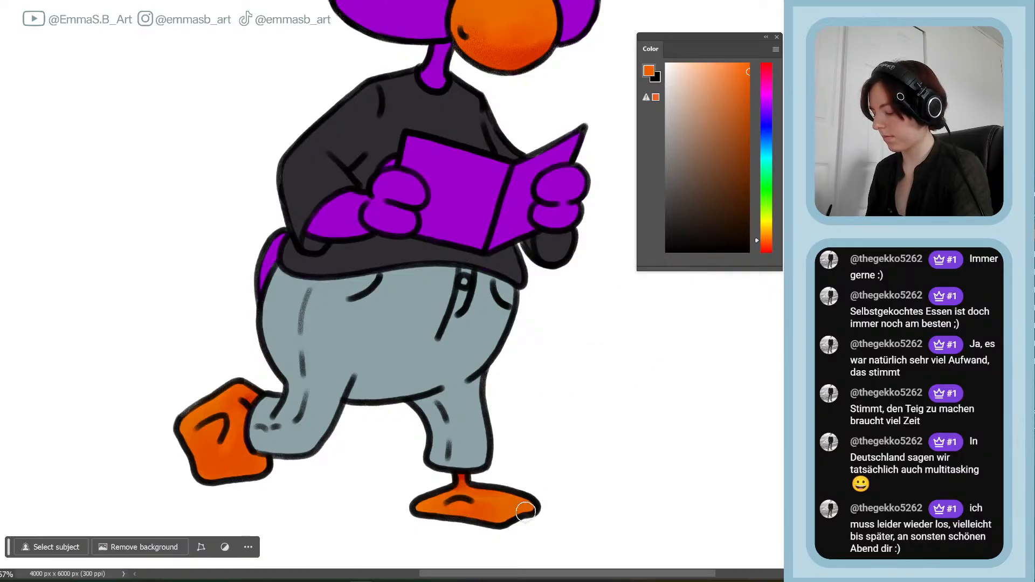
click(765, 245)
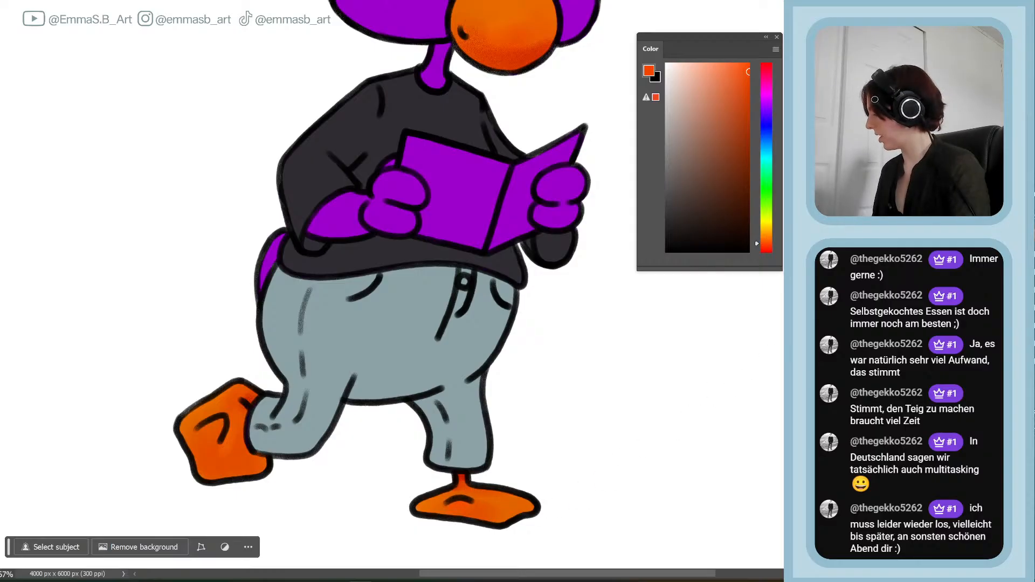
- Recolour the purple base to off-white using Hue/Saturation with hue -180 and lightness +96, and save the file
scroll(388, 285, up, 5)
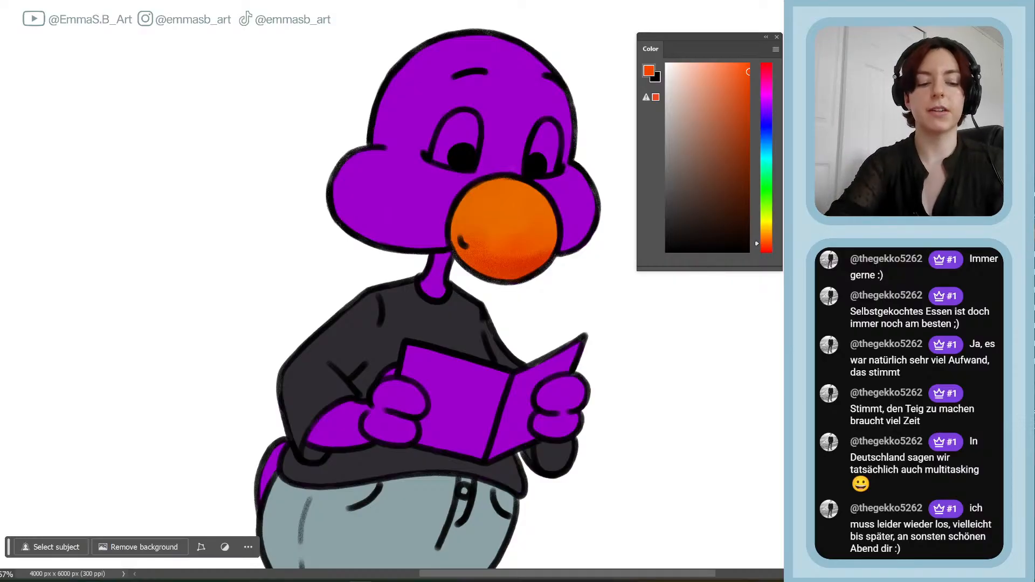
key(ctrl+u)
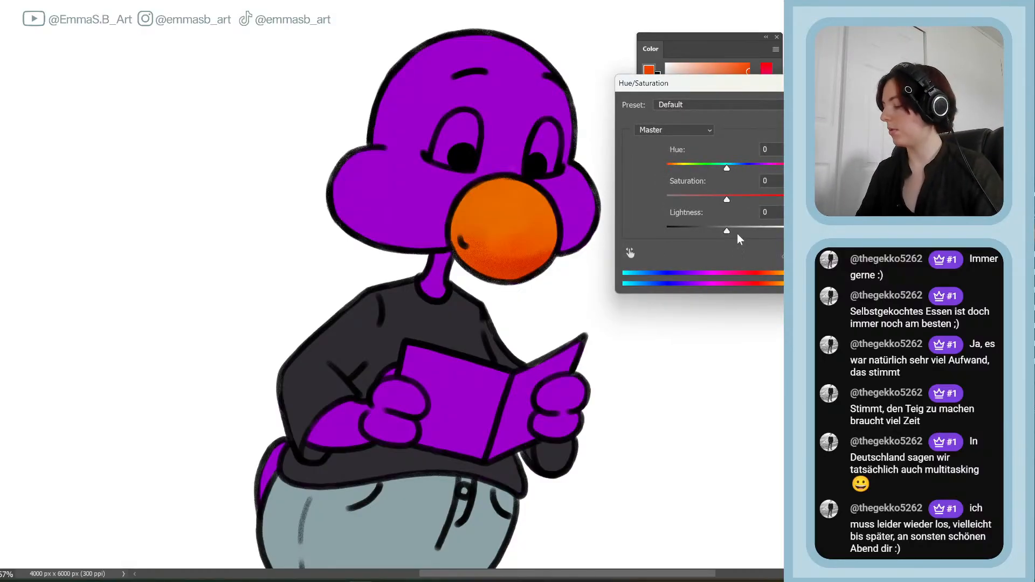
drag(737, 234, 784, 231)
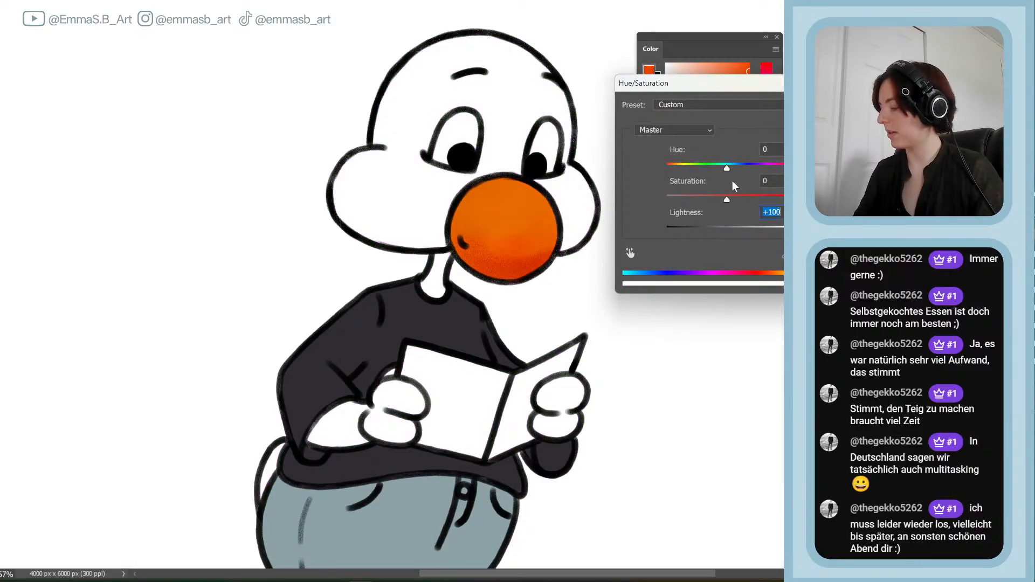
click(760, 231)
drag(728, 169, 673, 170)
click(773, 231)
drag(773, 231, 780, 231)
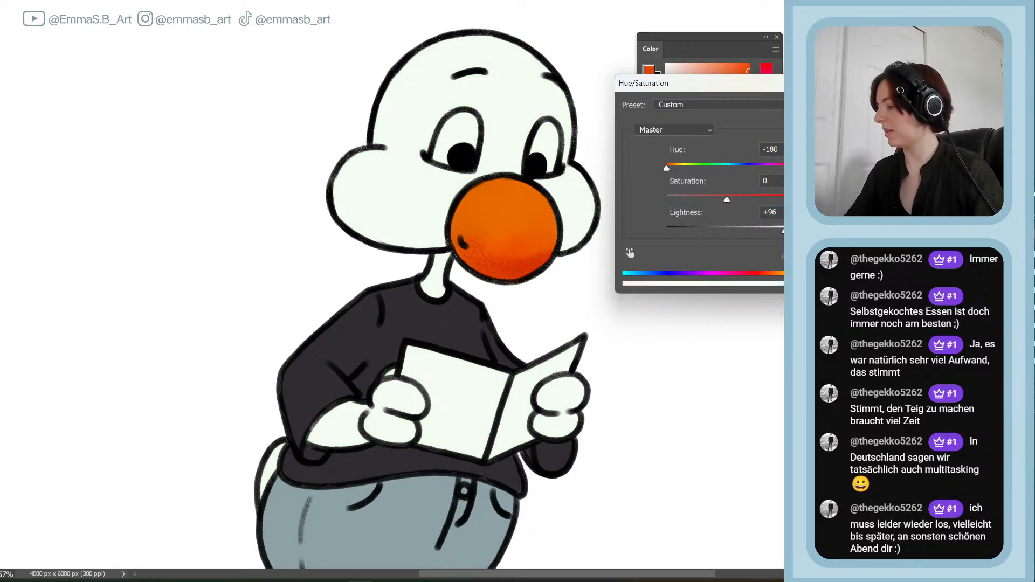
key(Return)
key(ctrl+s)
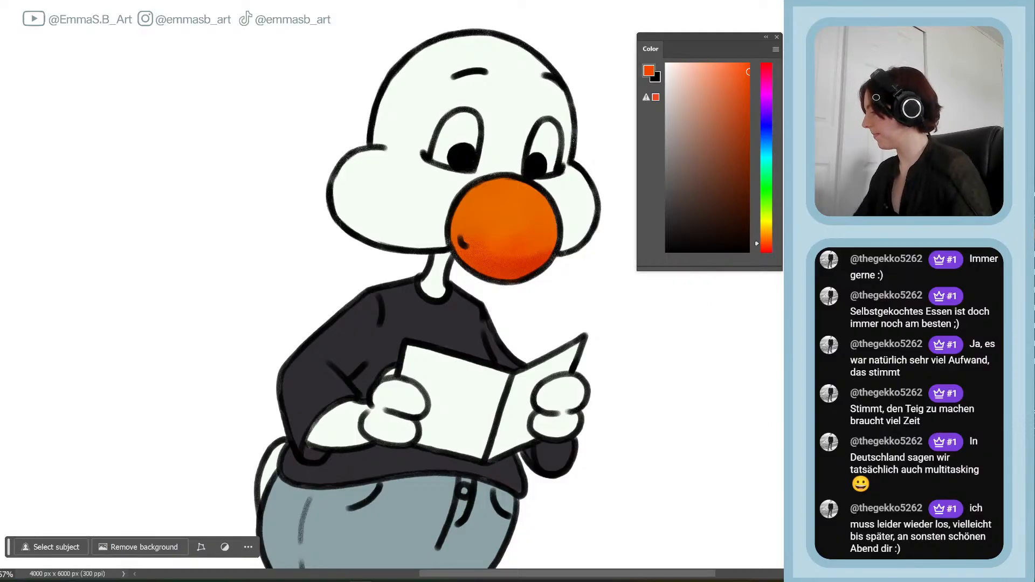
- Choose a muted grey-blue, enlarge the brush and softly shade the undersides of the cheeks, the neck, forearm and hands
mouse_move(769, 229)
mouse_down()
mouse_move(769, 153)
mouse_move(767, 166)
mouse_up()
drag(699, 126, 687, 116)
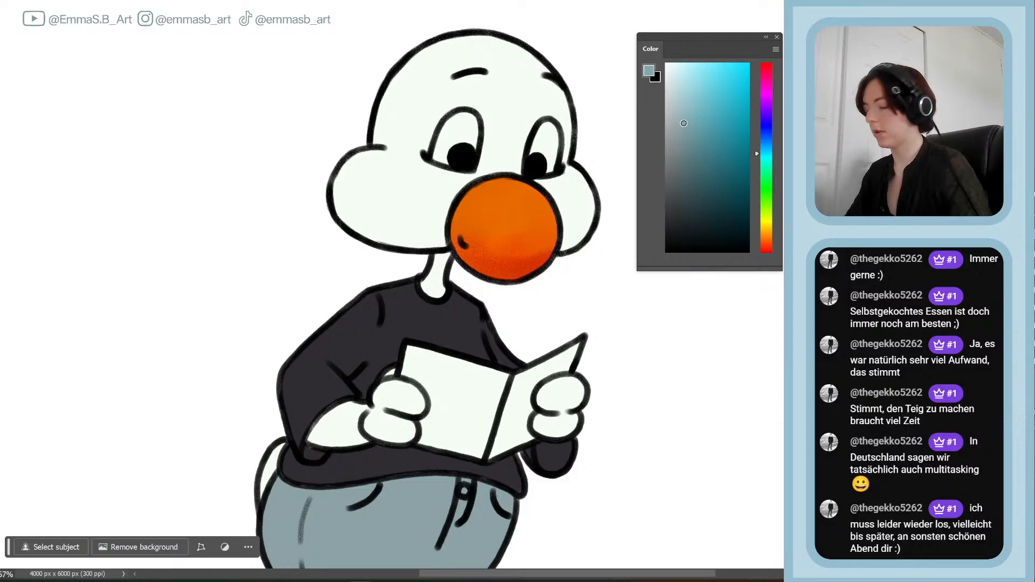
scroll(477, 281, down, 1)
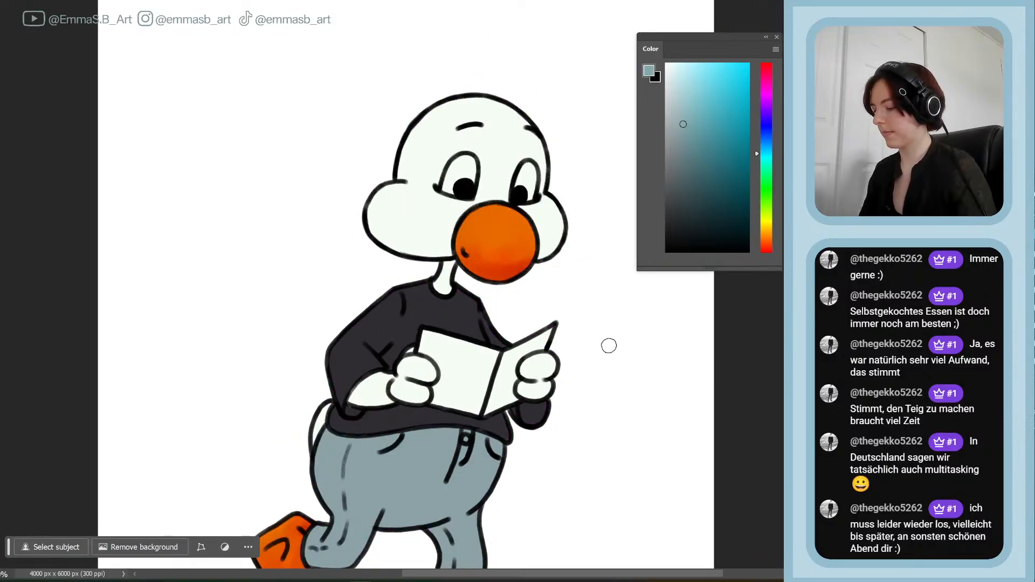
drag(624, 366, 631, 337)
key(bracketright)
key(bracketright)
key(bracketright)
key(bracketright)
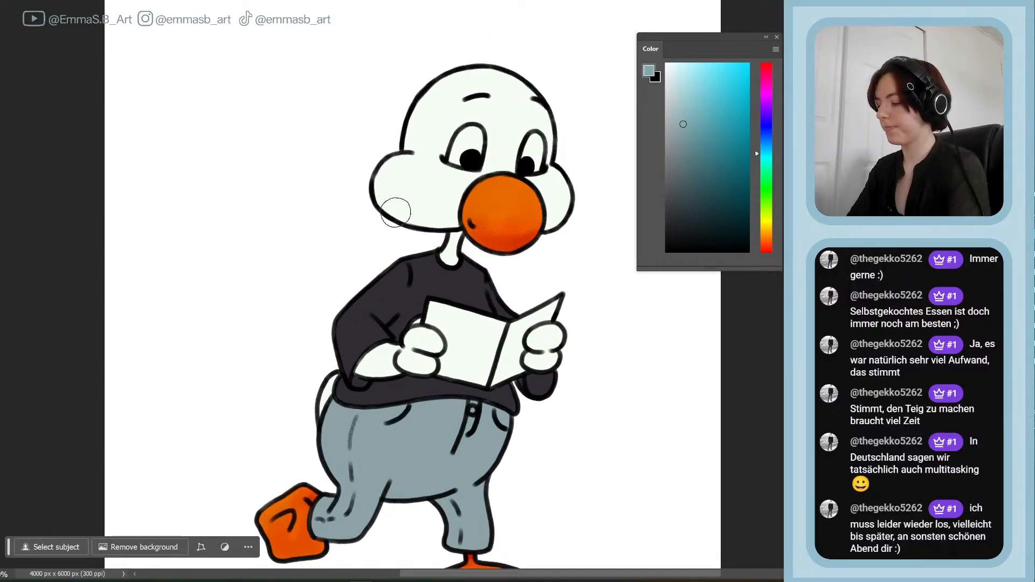
mouse_move(396, 213)
mouse_down()
mouse_move(393, 227)
mouse_move(426, 223)
mouse_move(377, 200)
mouse_move(457, 235)
mouse_up()
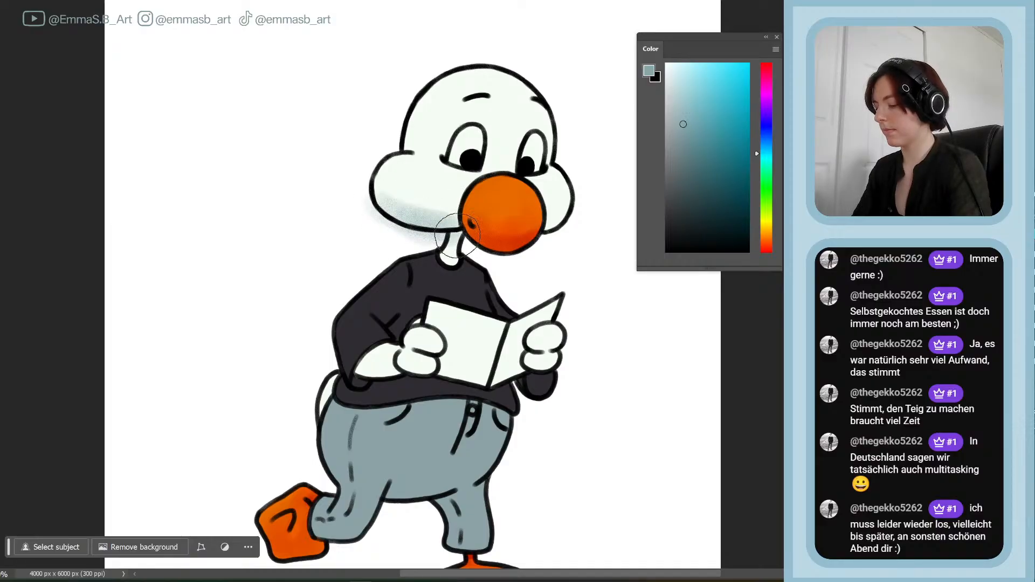
key(ctrl+z)
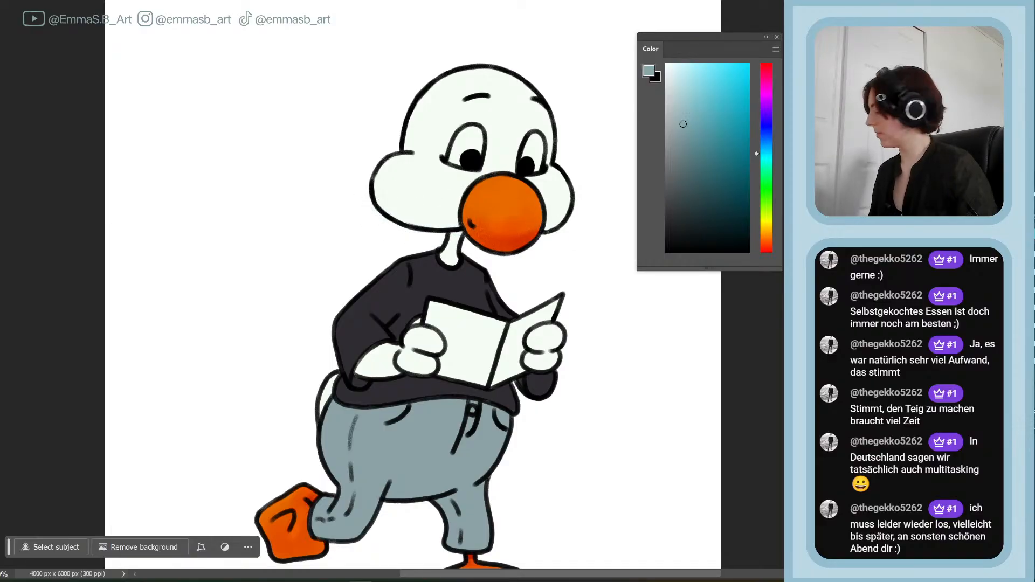
mouse_move(410, 197)
mouse_down()
mouse_move(397, 185)
mouse_move(388, 210)
mouse_move(468, 233)
mouse_move(452, 254)
mouse_up()
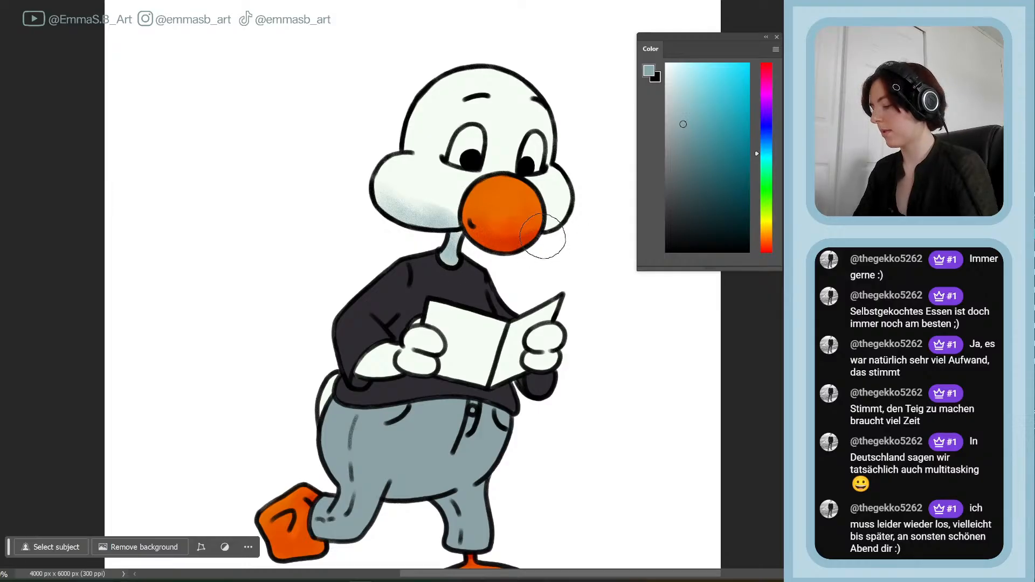
mouse_move(532, 372)
mouse_down()
mouse_move(558, 364)
mouse_move(564, 326)
mouse_up()
mouse_move(390, 354)
mouse_down()
mouse_move(407, 351)
mouse_move(429, 380)
mouse_up()
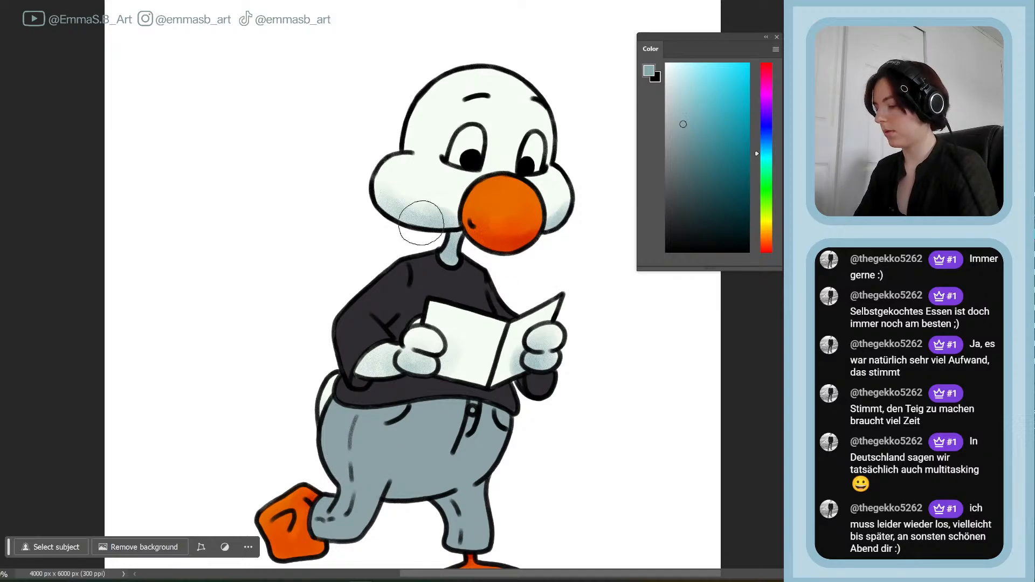
- Softly shade the head, both cheeks and the forearm, moving from muted grey-blue to progressively lighter blue-grey tints
mouse_move(400, 138)
mouse_down()
mouse_move(439, 76)
mouse_move(418, 111)
mouse_up()
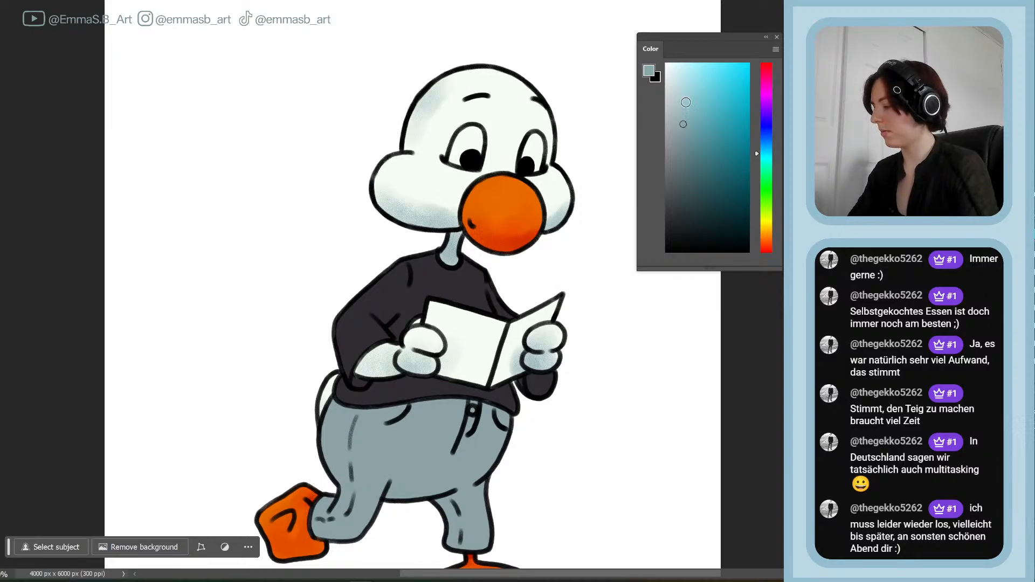
click(676, 101)
drag(484, 77, 548, 105)
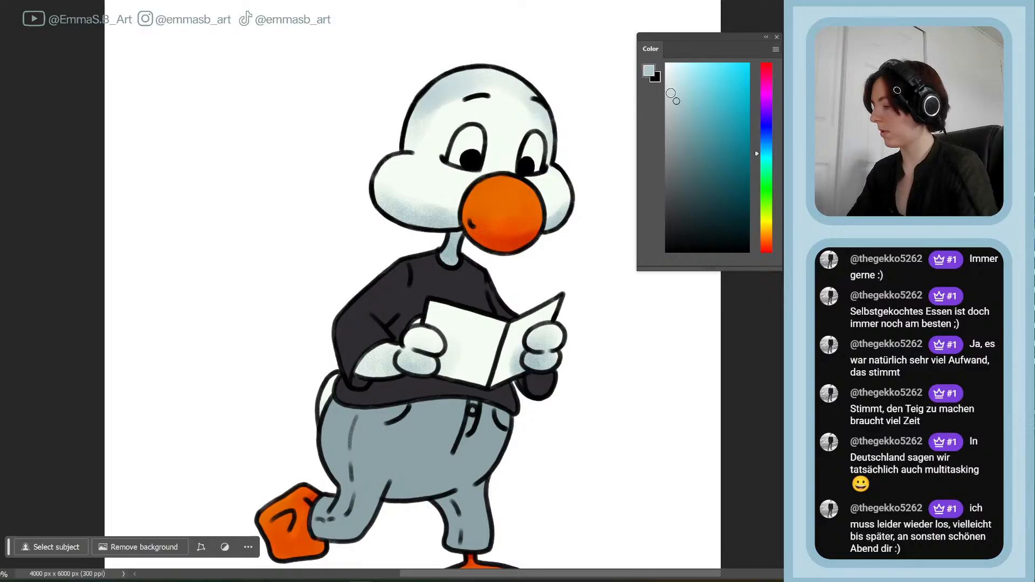
click(672, 81)
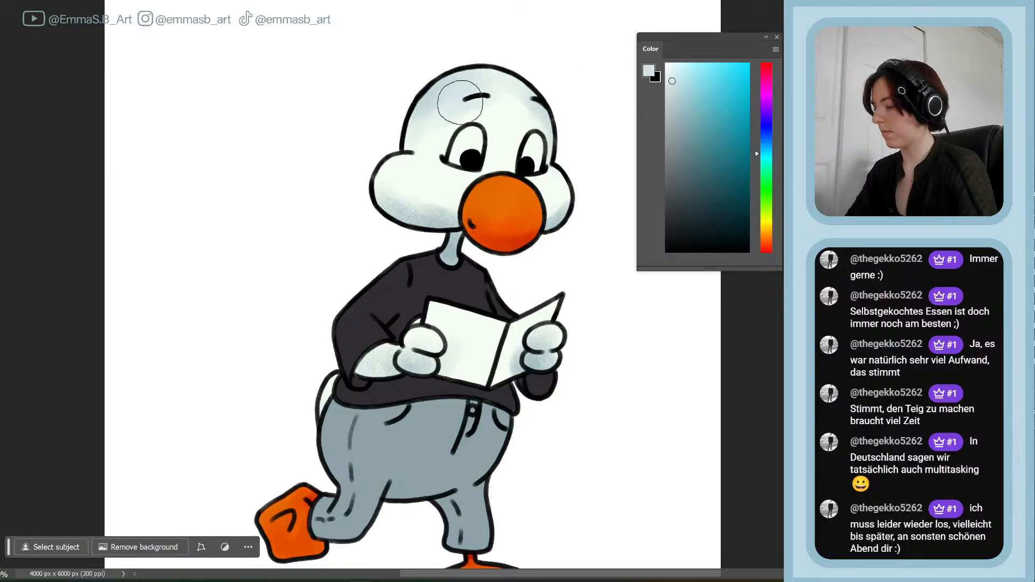
drag(526, 99, 442, 105)
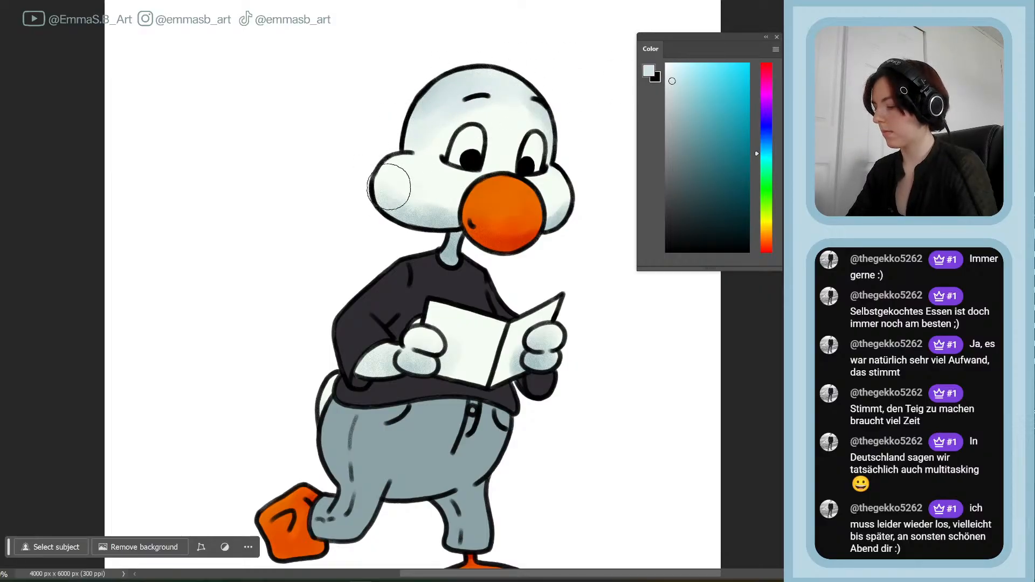
mouse_move(393, 181)
mouse_down()
mouse_move(416, 184)
mouse_move(471, 207)
mouse_move(384, 169)
mouse_move(434, 196)
mouse_up()
mouse_move(556, 177)
mouse_down()
mouse_move(535, 197)
mouse_move(557, 179)
mouse_up()
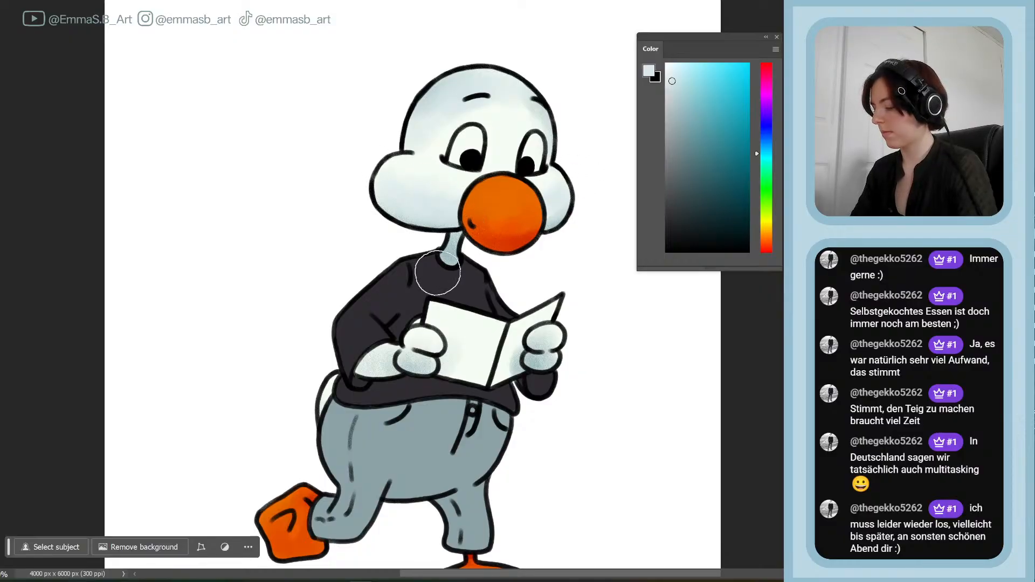
drag(365, 358, 410, 349)
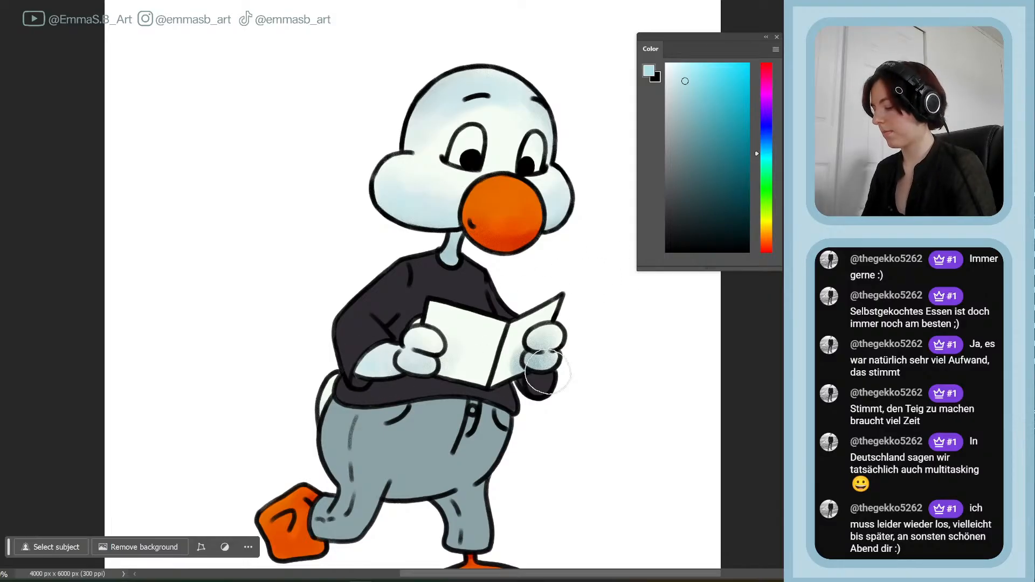
- Choose a pale mint green, adjust the brush size and tint the shaded areas of the cheeks and hands
click(766, 169)
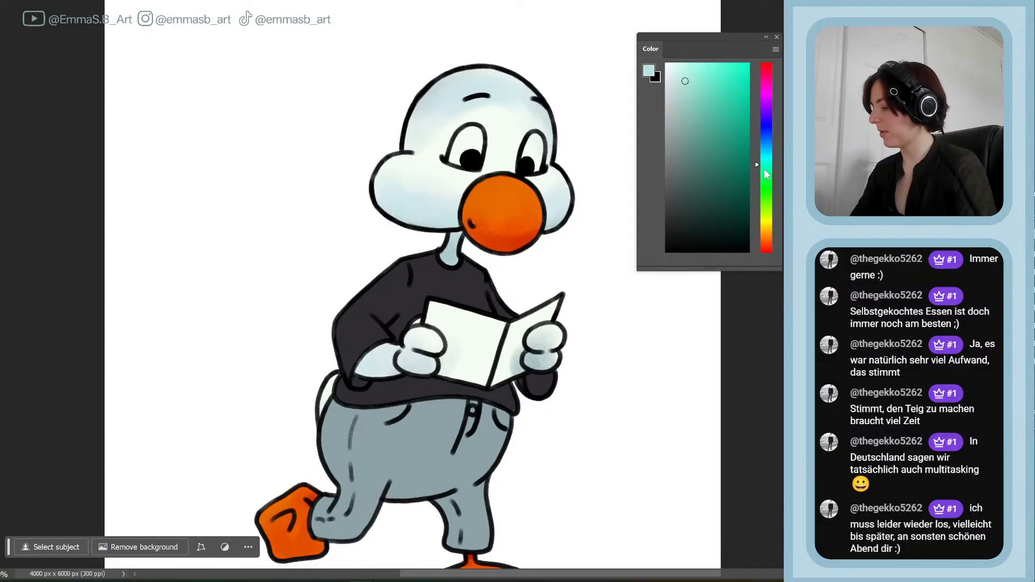
click(685, 72)
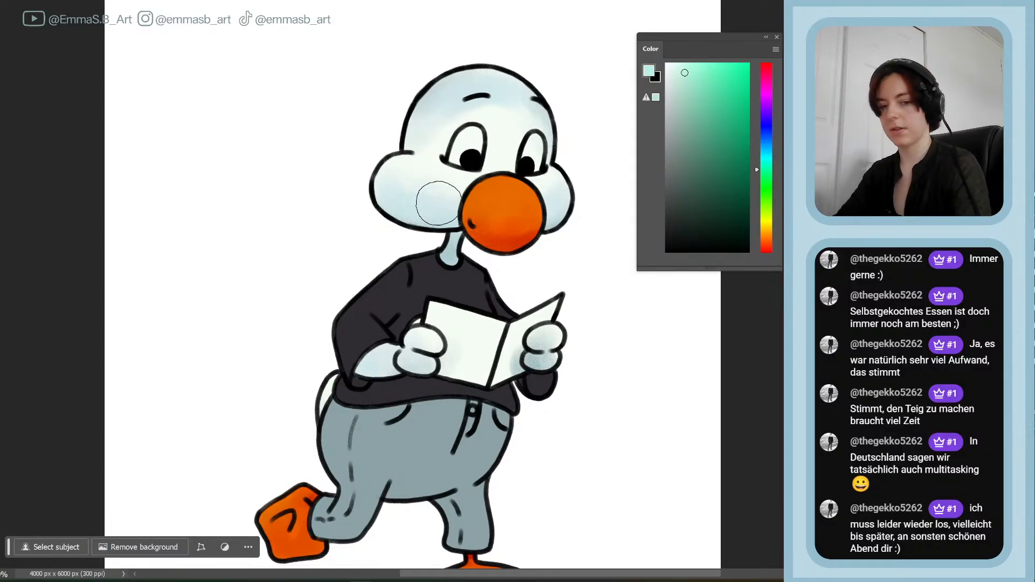
key(bracketleft)
mouse_move(422, 205)
mouse_down()
mouse_move(401, 183)
mouse_move(439, 199)
mouse_move(405, 195)
mouse_move(451, 195)
mouse_move(425, 208)
mouse_move(410, 162)
mouse_move(445, 210)
mouse_move(401, 196)
mouse_move(456, 92)
mouse_move(464, 103)
mouse_move(514, 97)
mouse_move(468, 97)
mouse_move(543, 111)
mouse_move(475, 87)
mouse_move(544, 123)
mouse_move(472, 70)
mouse_move(533, 83)
mouse_move(474, 67)
mouse_move(432, 81)
mouse_move(535, 124)
mouse_move(525, 102)
mouse_move(565, 185)
mouse_move(542, 240)
mouse_up()
key([)
key([)
key([)
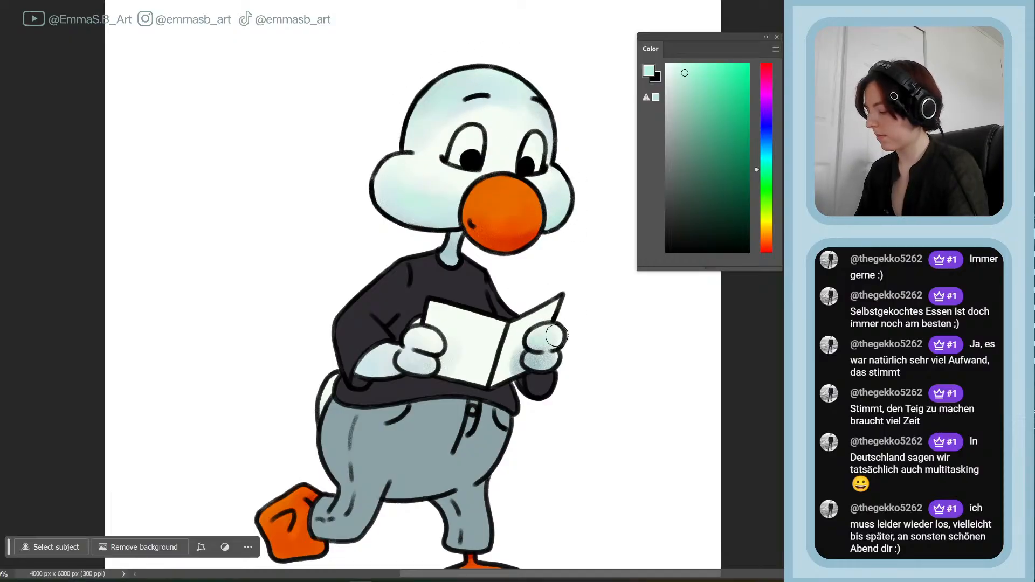
drag(555, 348, 537, 361)
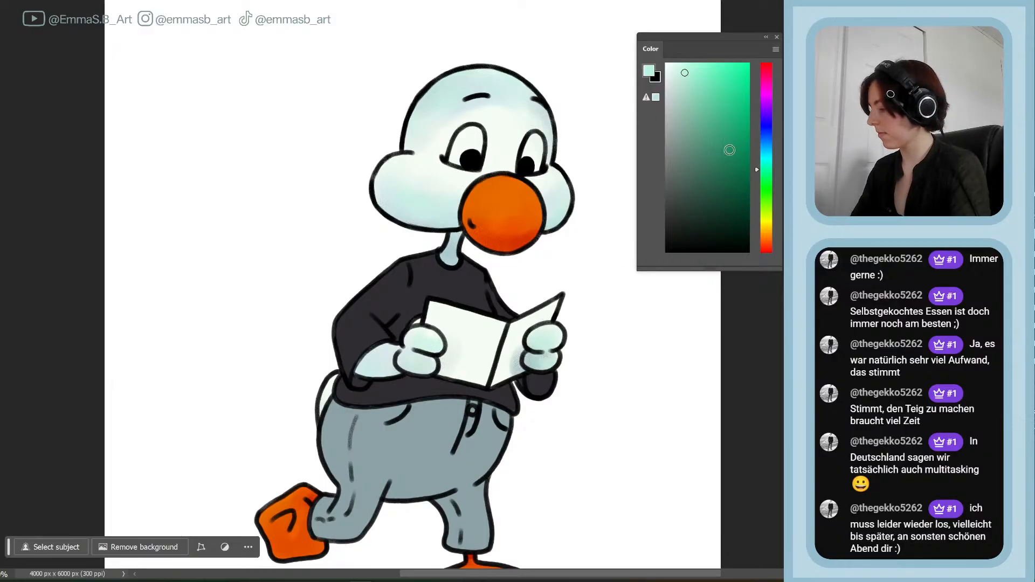
- Choose a muted, darker teal and deepen the shadow on the neck beneath the bill
click(765, 156)
click(684, 98)
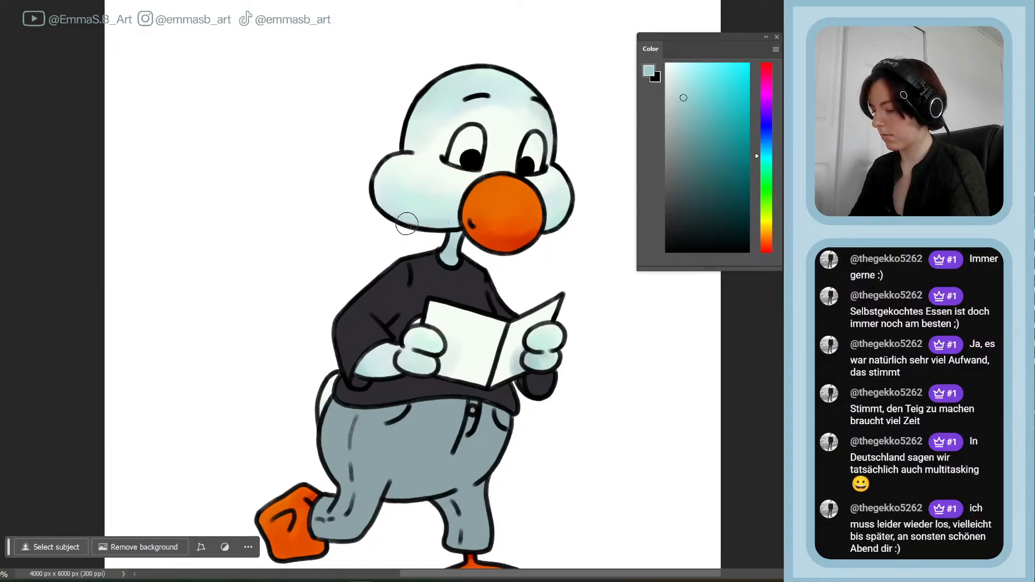
click(686, 142)
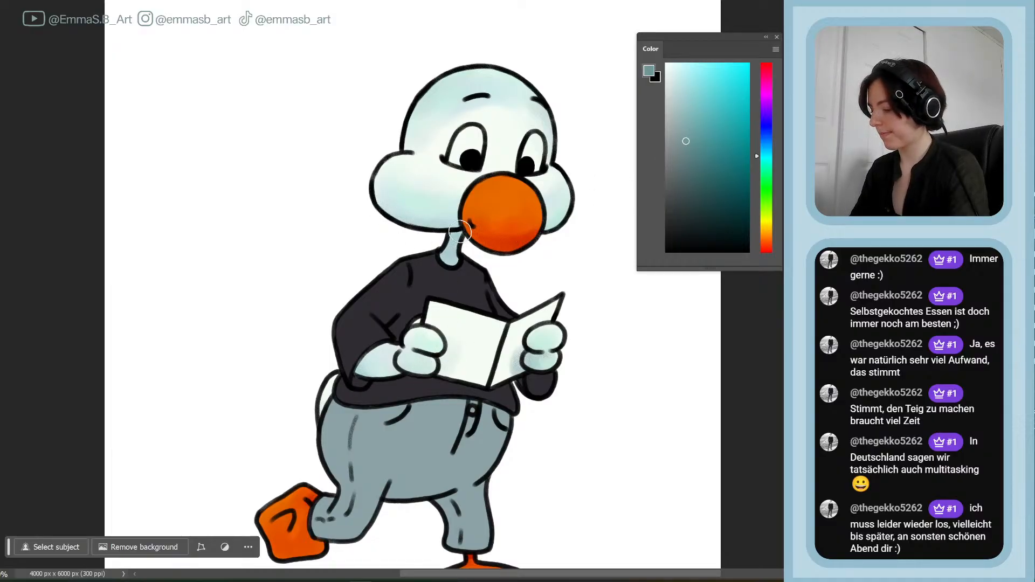
mouse_move(458, 233)
mouse_down()
mouse_move(558, 234)
mouse_move(454, 248)
mouse_up()
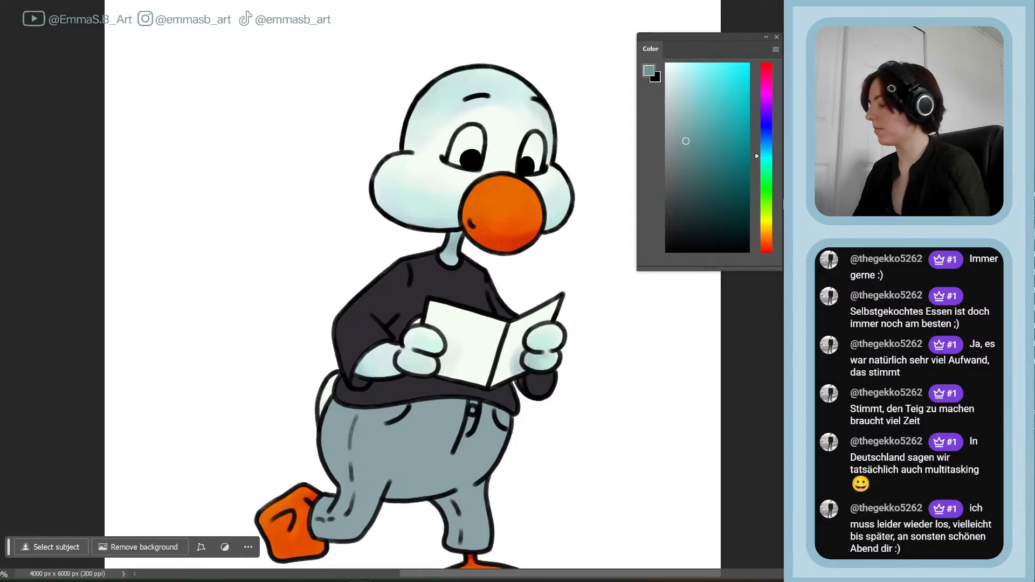
- Warm the lit areas of the cheek, forehead and forearm with soft strokes of very pale yellow
click(766, 219)
click(684, 71)
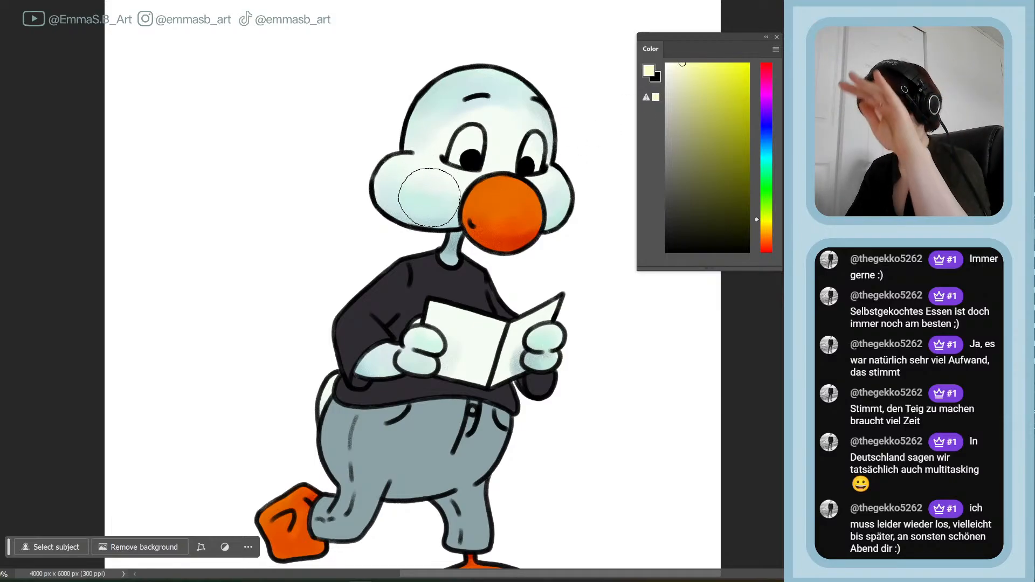
key([)
mouse_move(432, 188)
mouse_down()
mouse_move(410, 178)
mouse_move(455, 191)
mouse_move(430, 199)
mouse_up()
click(678, 63)
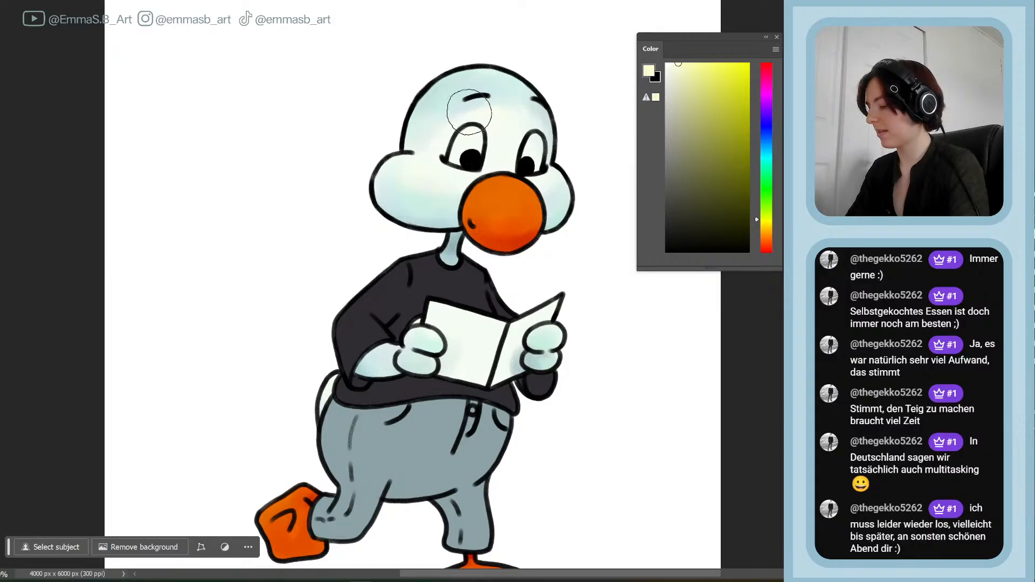
click(680, 64)
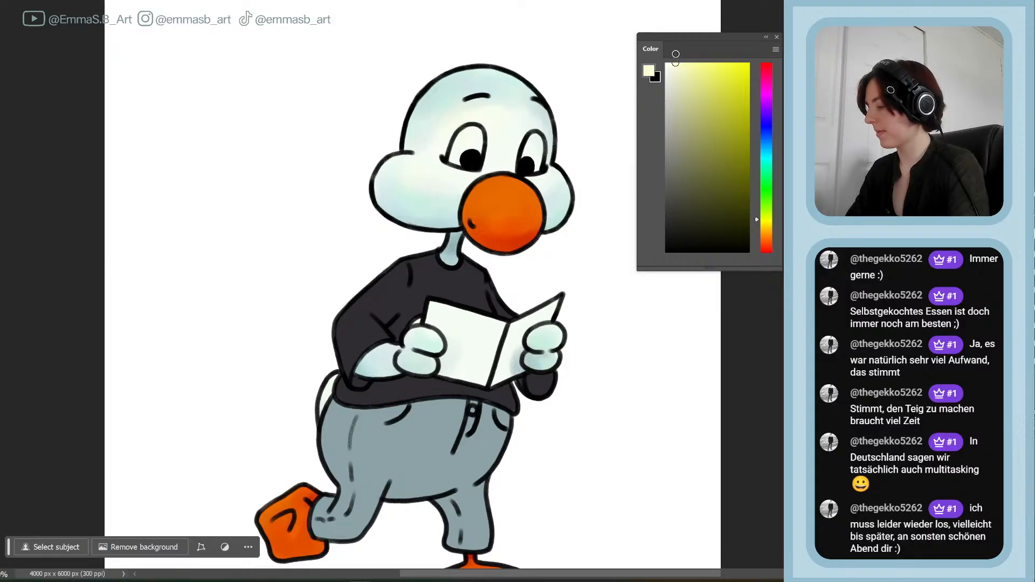
click(672, 64)
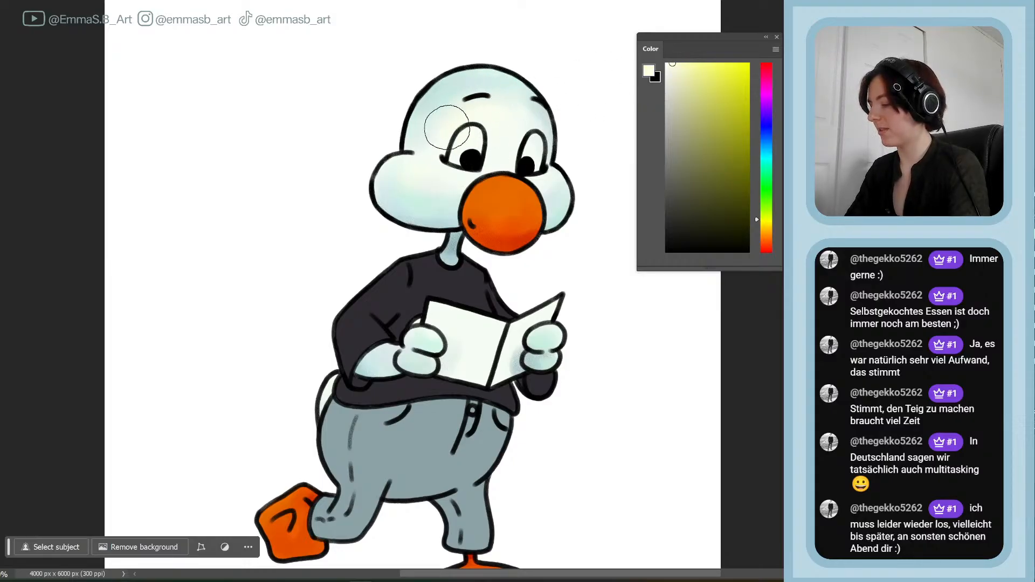
mouse_move(448, 127)
mouse_down()
mouse_move(477, 102)
mouse_move(534, 132)
mouse_move(492, 90)
mouse_move(508, 125)
mouse_move(424, 158)
mouse_up()
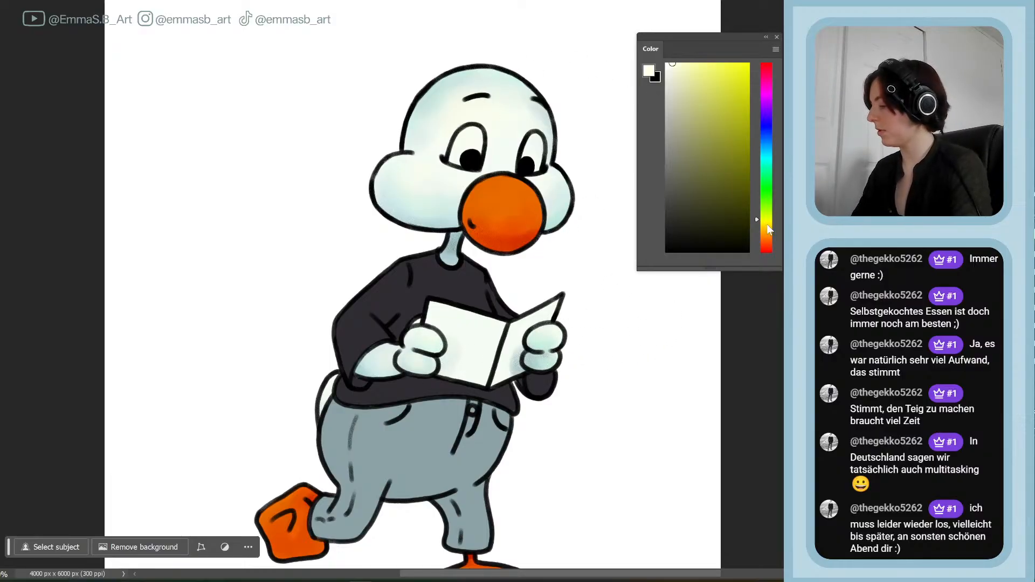
click(767, 225)
click(716, 102)
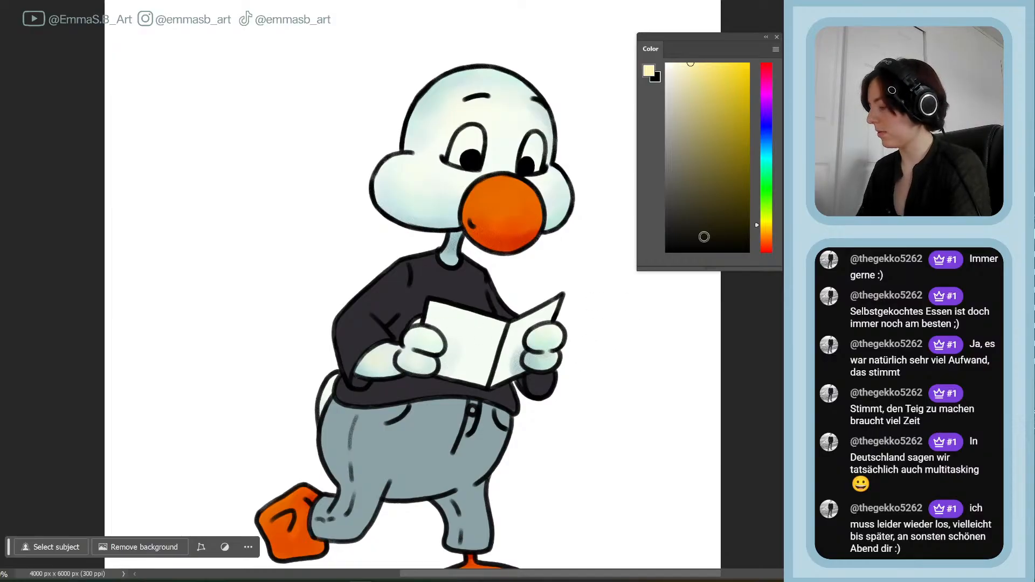
- Choose a light pink, enlarge the brush, add a soft blush to both cheeks and save the file
click(771, 88)
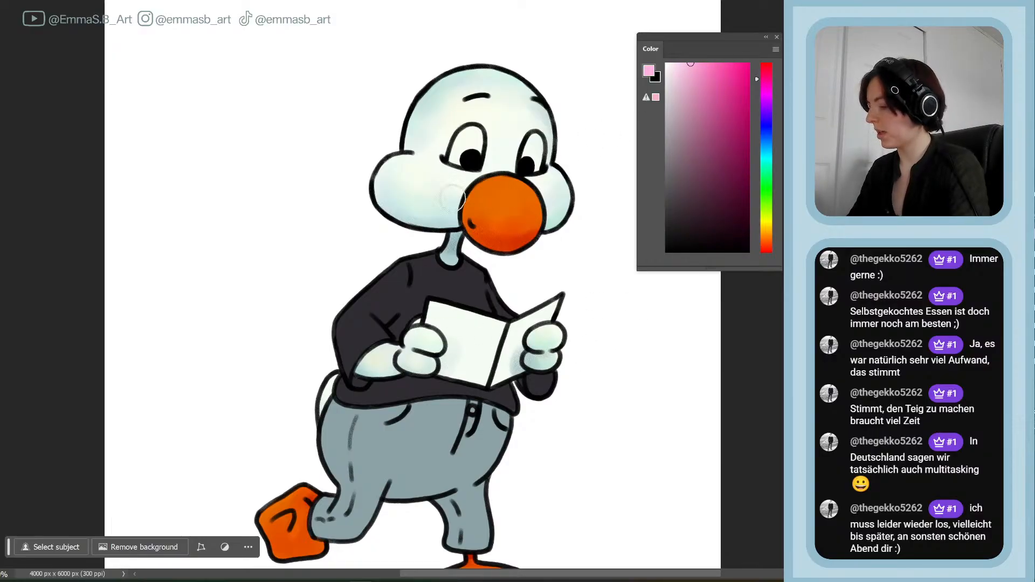
key(bracketright)
key(bracketright)
key(bracketright)
key(bracketright)
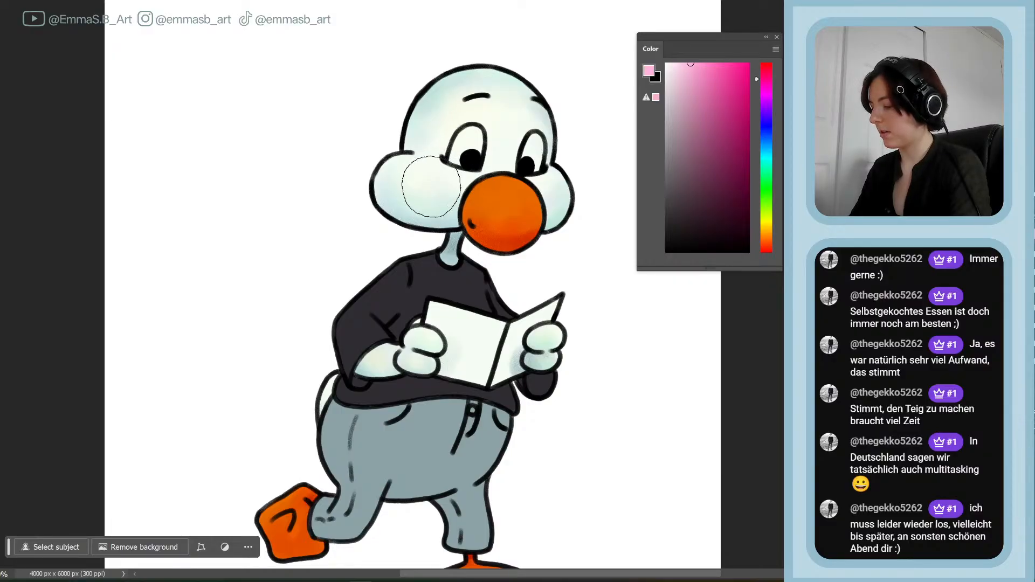
mouse_move(460, 173)
mouse_down()
mouse_move(512, 172)
mouse_move(439, 180)
mouse_move(456, 170)
mouse_move(469, 188)
mouse_move(448, 189)
mouse_move(466, 167)
mouse_move(572, 188)
mouse_move(477, 171)
mouse_move(462, 178)
mouse_move(475, 185)
mouse_move(455, 168)
mouse_up()
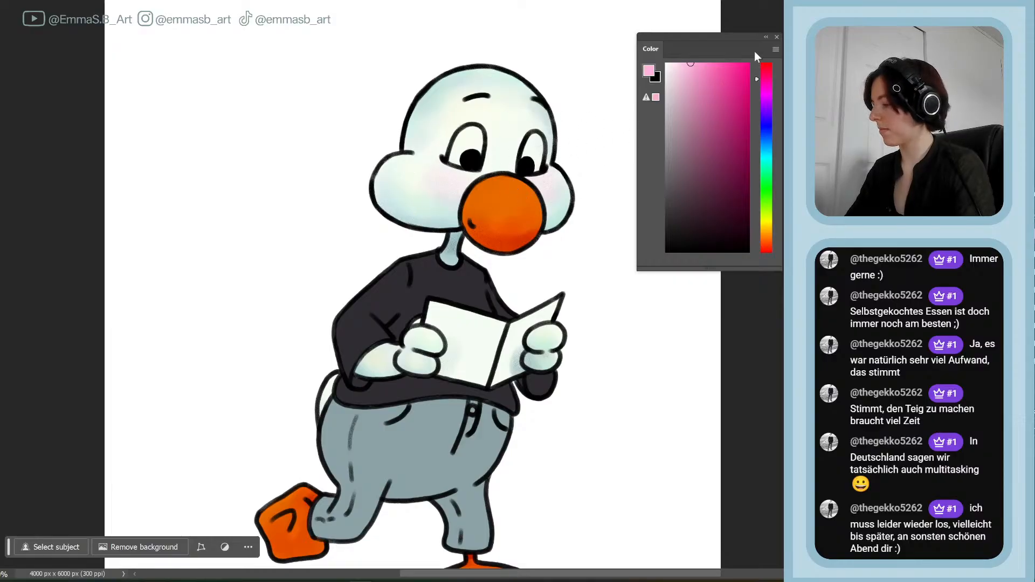
key(ctrl+s)
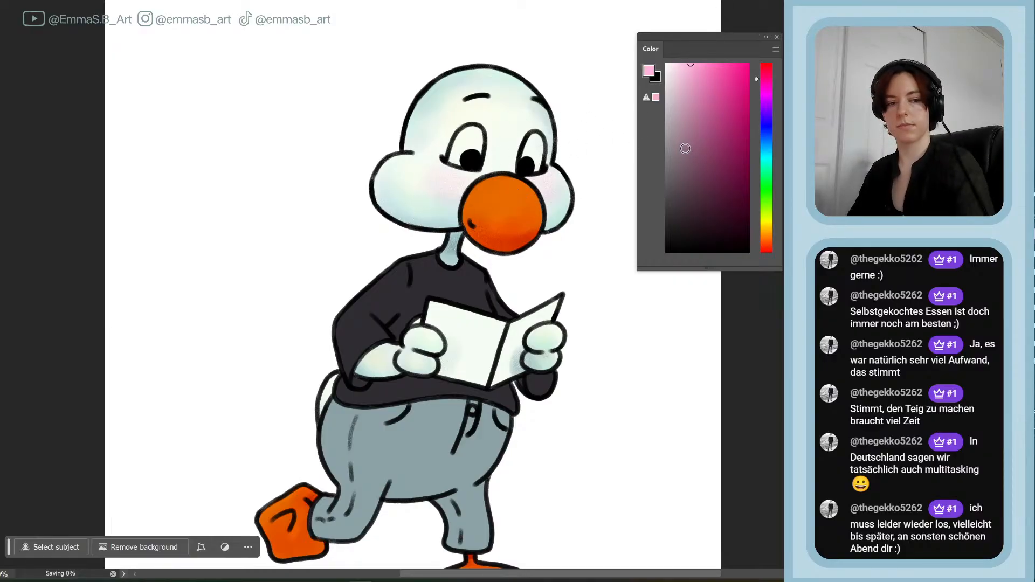
- Soften the lit areas of the head with near-white and choose a very pale pink for the brush
click(679, 60)
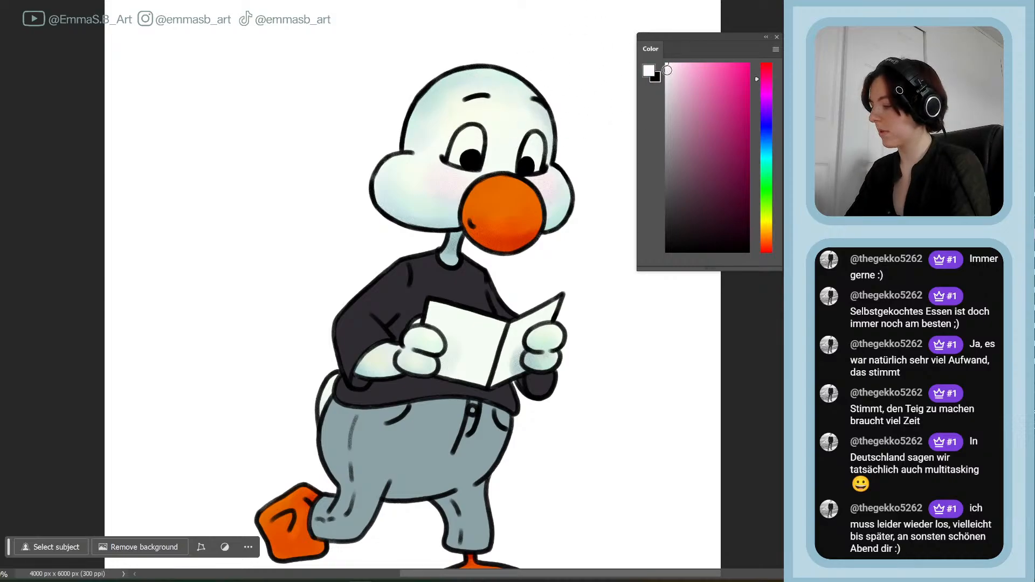
alt+click(503, 111)
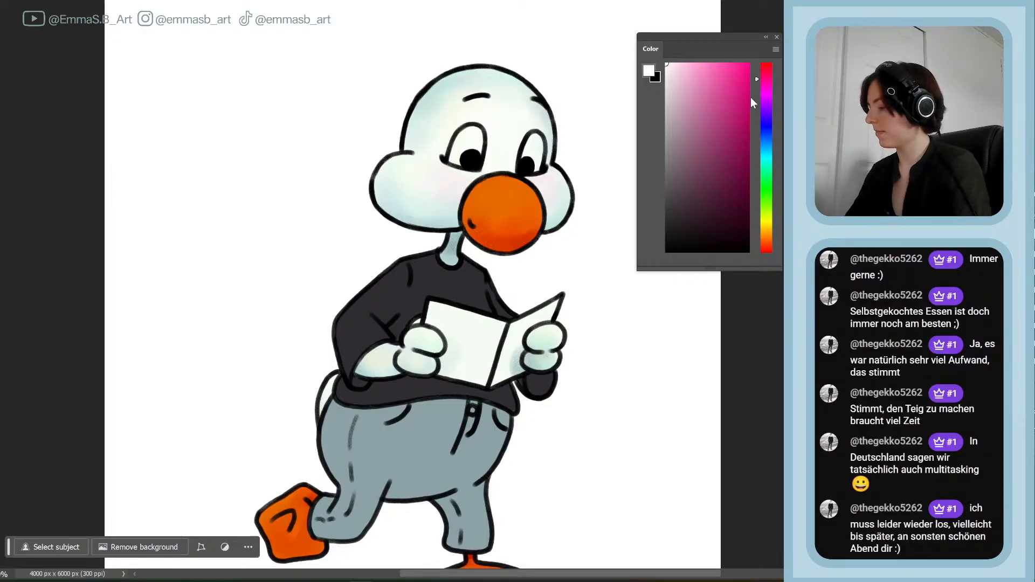
drag(693, 70, 675, 63)
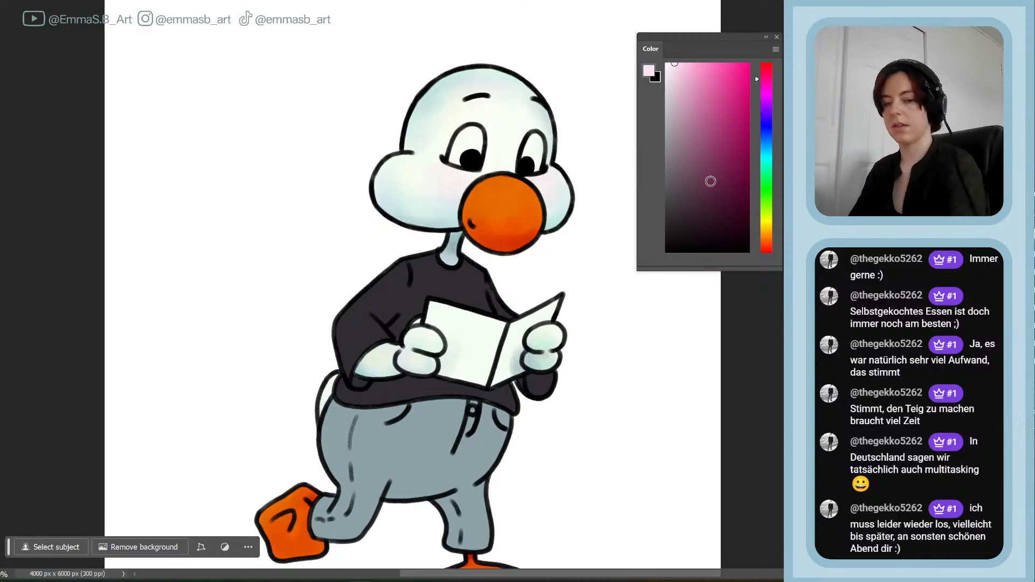
- Choose a dark navy blue, enlarge the brush and shade the lower part of the sweater
click(766, 131)
drag(766, 131, 766, 136)
mouse_move(689, 182)
mouse_down()
mouse_move(703, 209)
mouse_move(708, 196)
mouse_up()
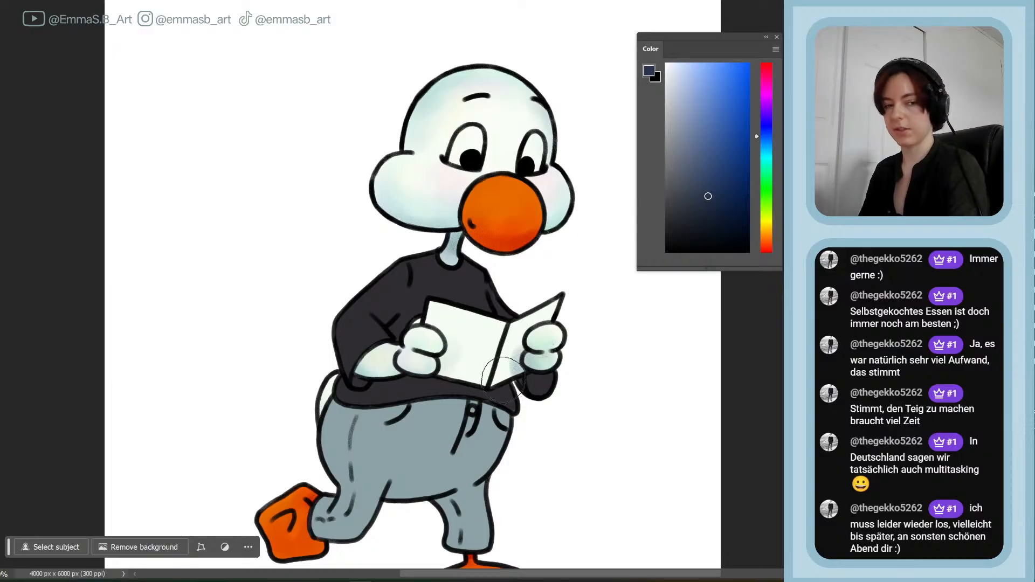
key(bracketright)
key(bracketright)
key(bracketright)
mouse_move(516, 402)
mouse_down()
mouse_move(395, 415)
mouse_move(348, 390)
mouse_move(401, 407)
mouse_move(377, 404)
mouse_move(441, 393)
mouse_up()
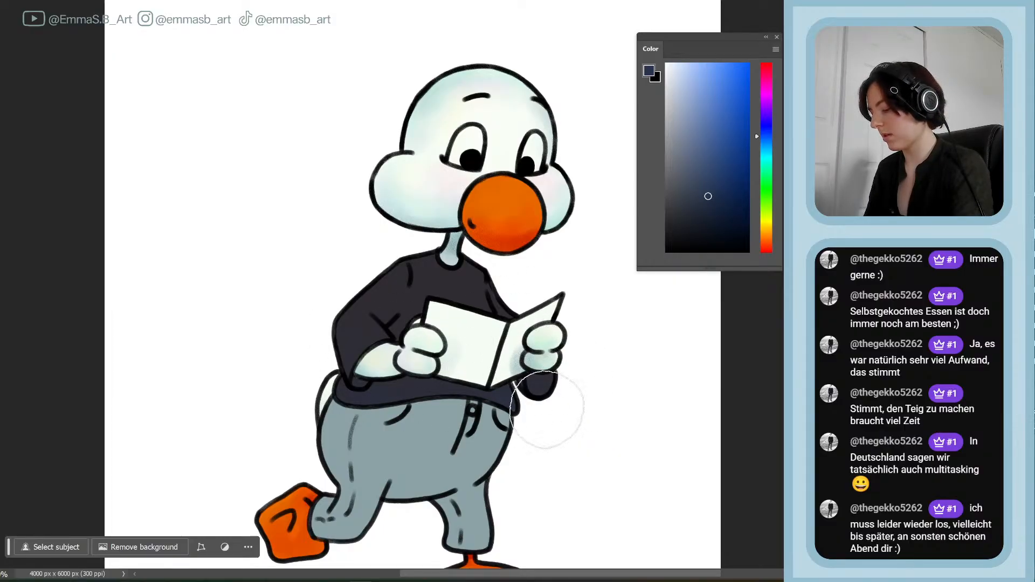
- Choose deeper navy tones, enlarge the brush and darken the shadow along the sweater's hem
click(715, 210)
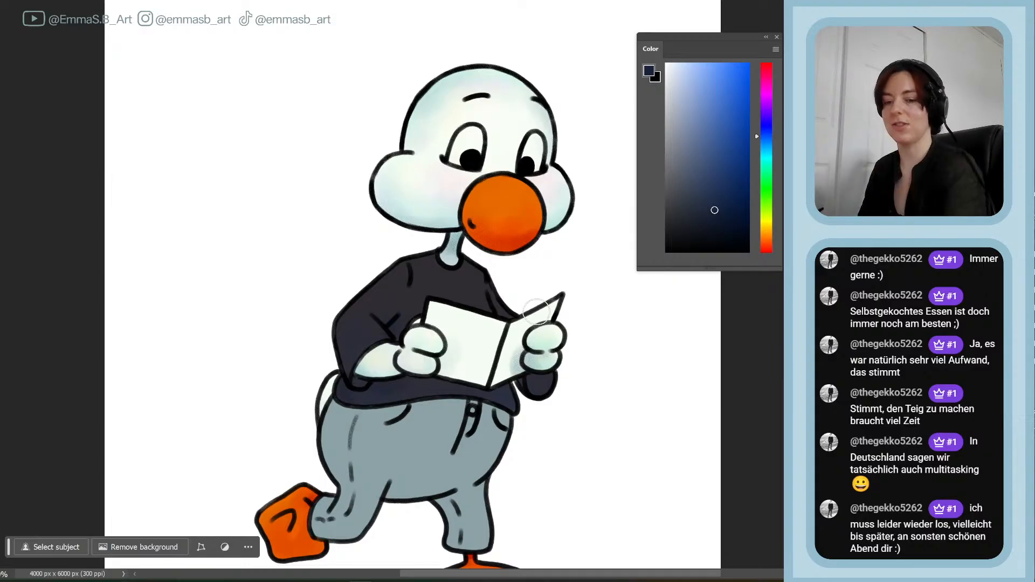
click(729, 228)
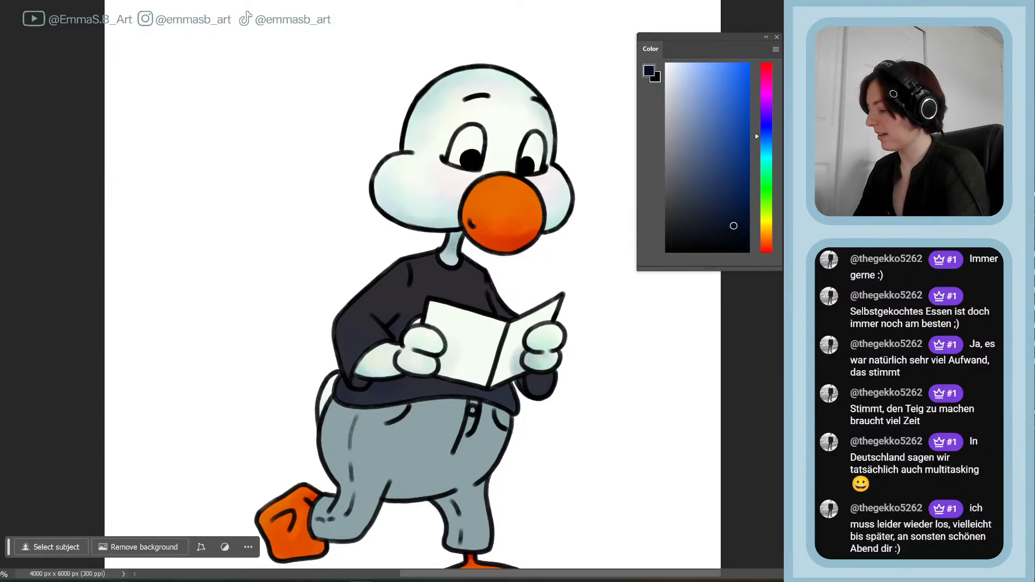
key(bracketright)
key(bracketright)
key(bracketright)
key(bracketright)
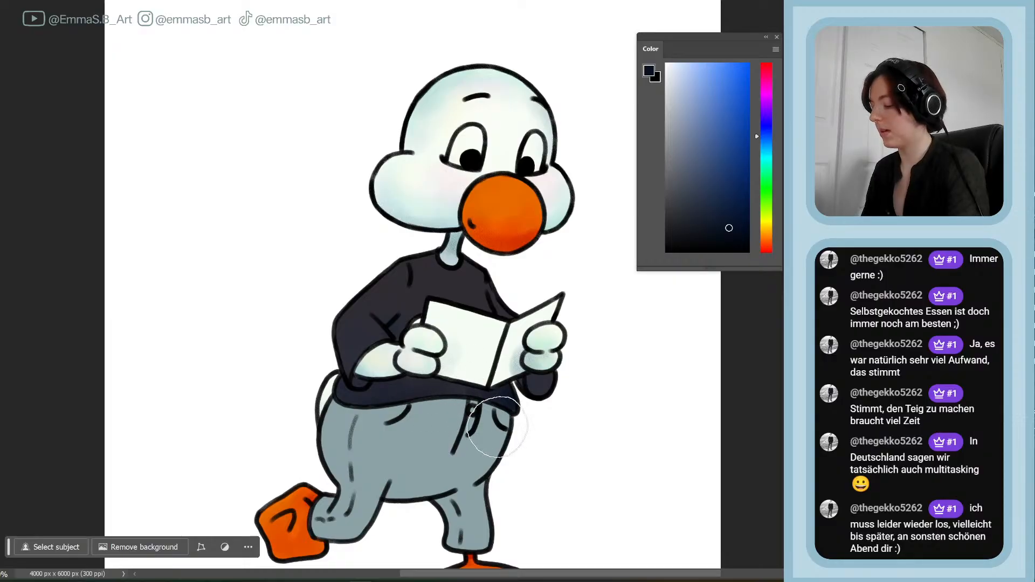
- Reduce the brush size and add dark navy shadows to both sleeves and around the bent elbow
key(bracketleft)
key(bracketleft)
key(bracketleft)
drag(534, 386, 553, 372)
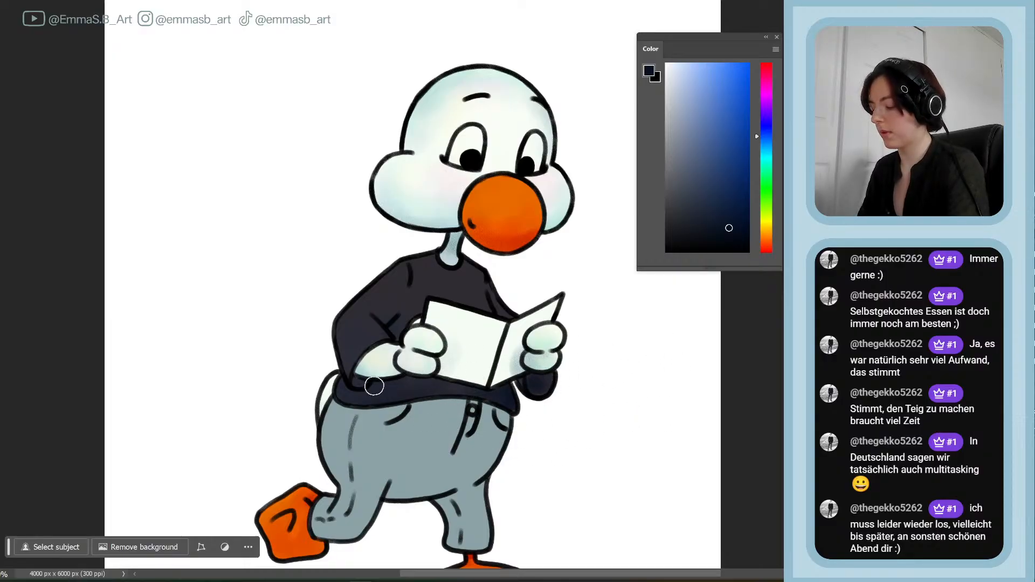
drag(374, 387, 357, 384)
mouse_move(397, 337)
mouse_down()
mouse_move(372, 311)
mouse_move(393, 347)
mouse_move(369, 317)
mouse_move(379, 362)
mouse_move(341, 380)
mouse_move(355, 382)
mouse_move(336, 349)
mouse_move(381, 369)
mouse_up()
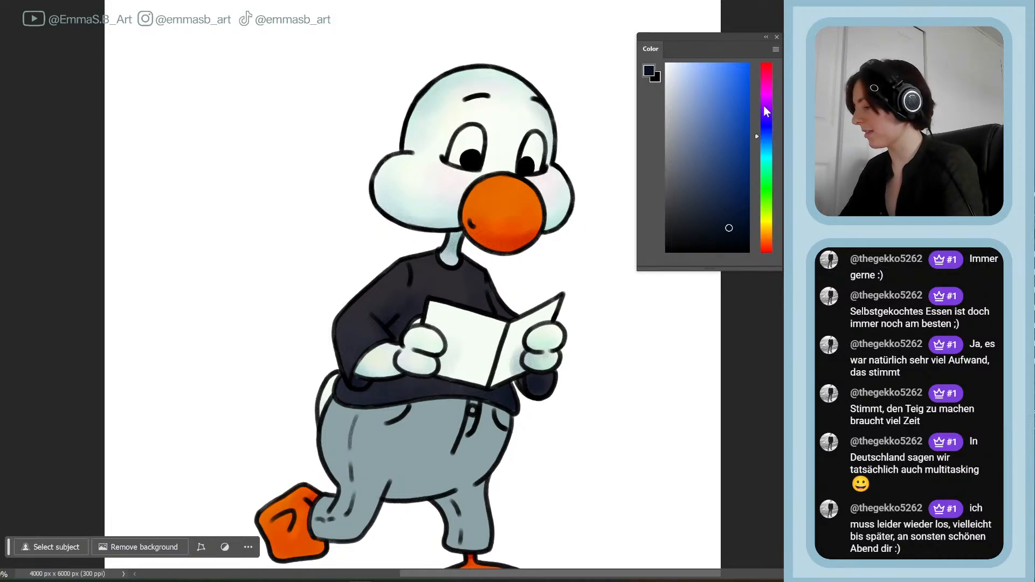
- Blend muted violet-blue tones into the upper sweater and sleeve, and save the file
click(758, 126)
click(705, 207)
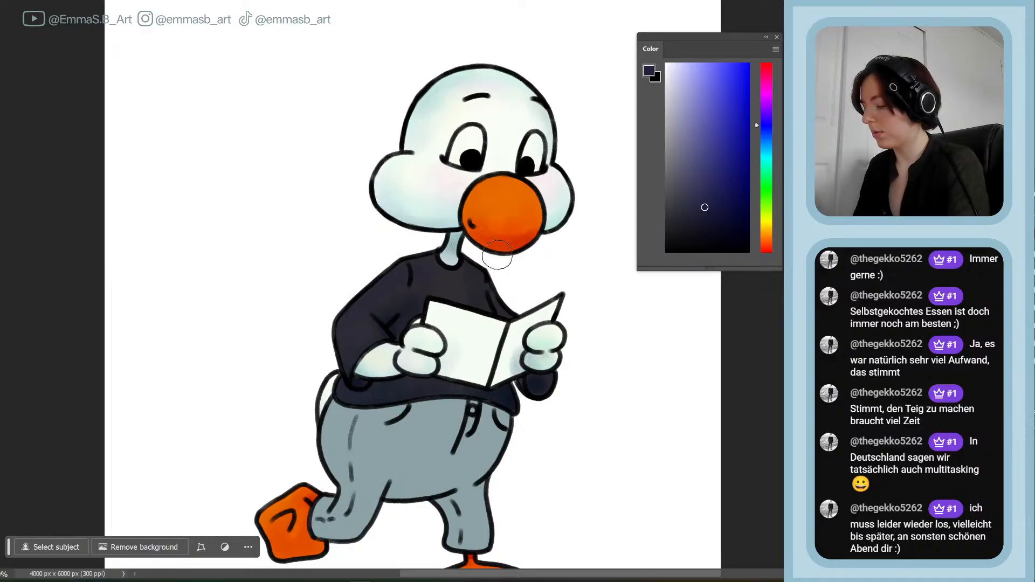
click(684, 188)
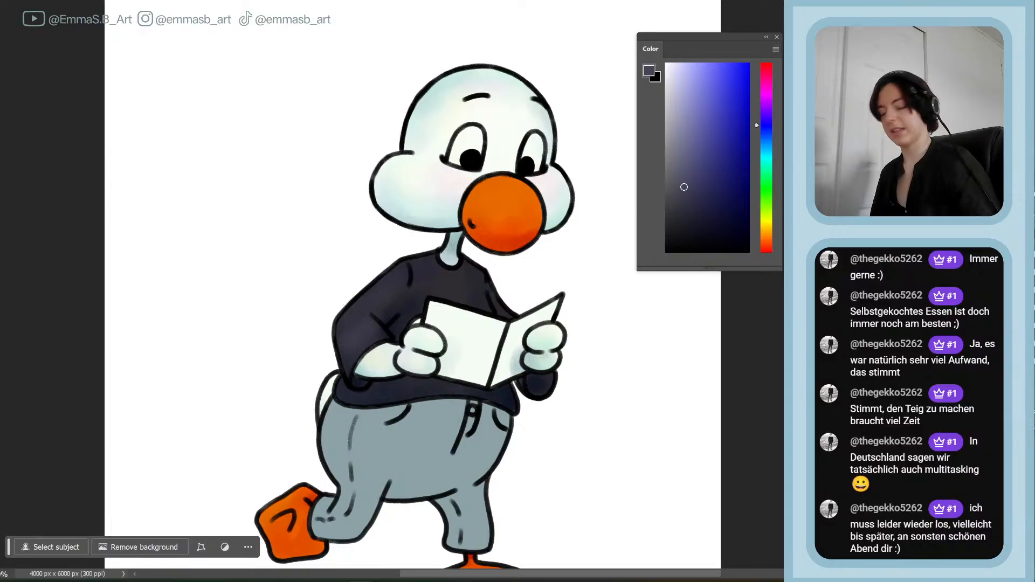
key(ctrl+s)
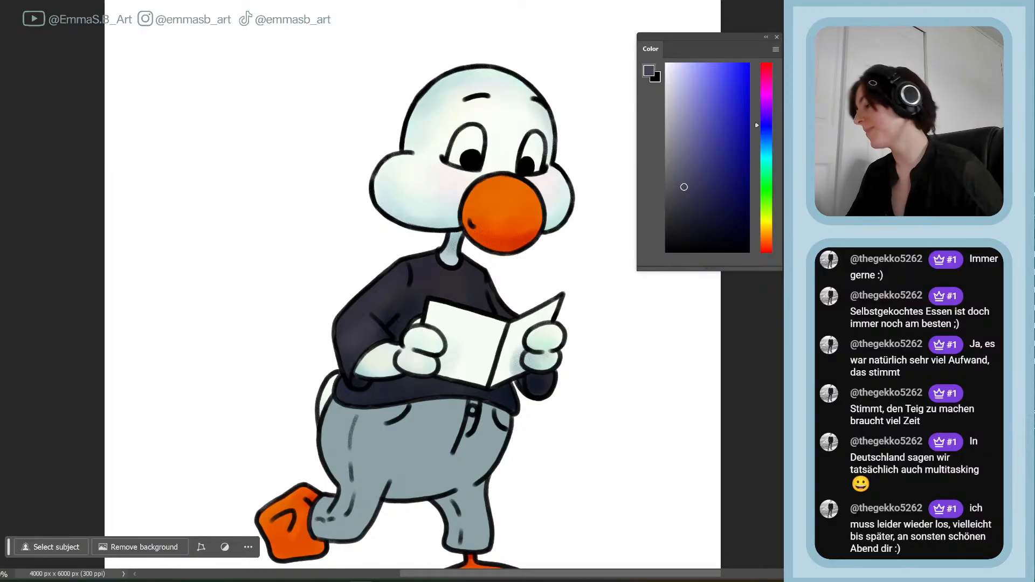
- Move the floating colour picker clear of the canvas
drag(717, 38, 885, 41)
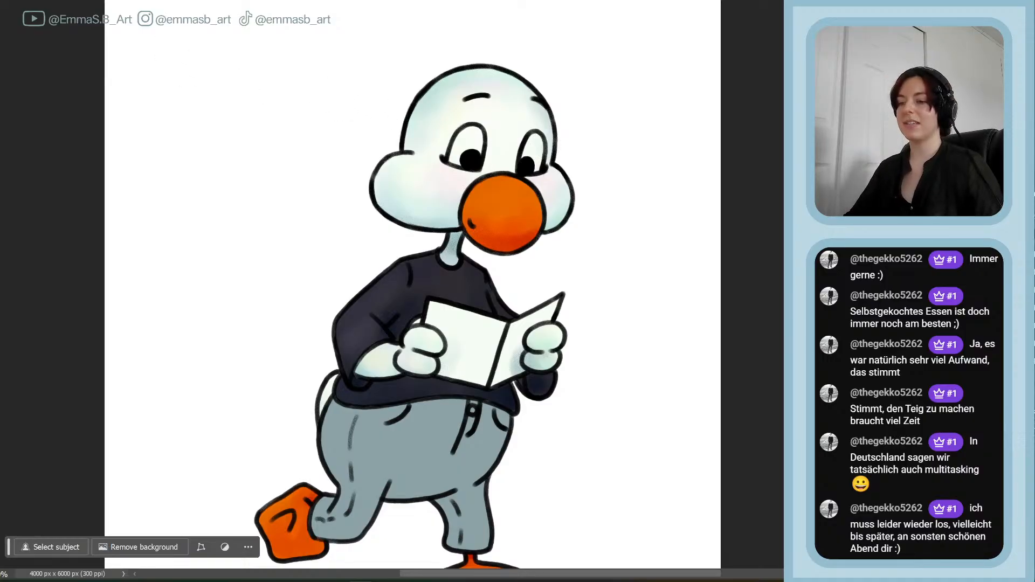
click(11, 1)
click(313, 40)
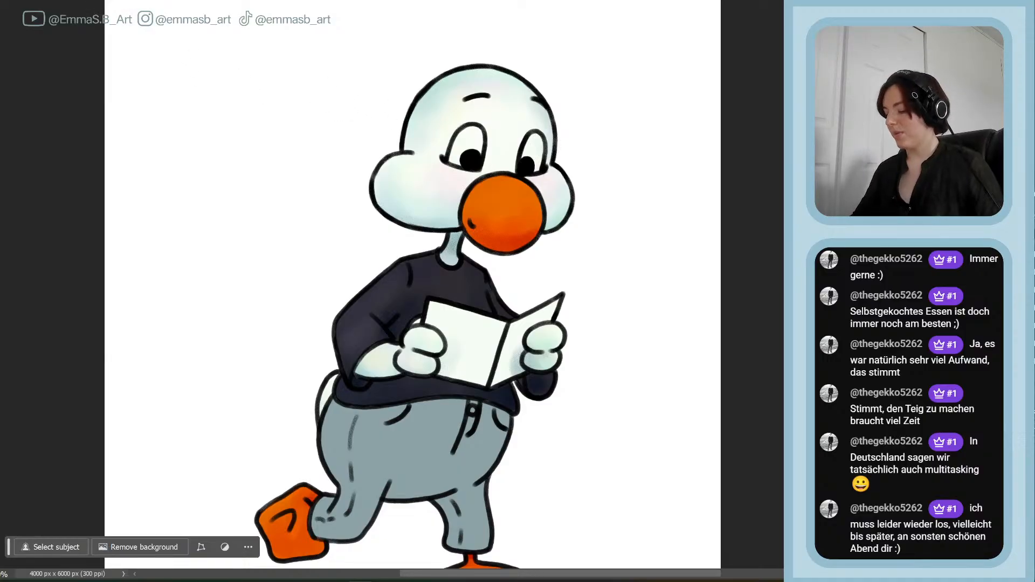